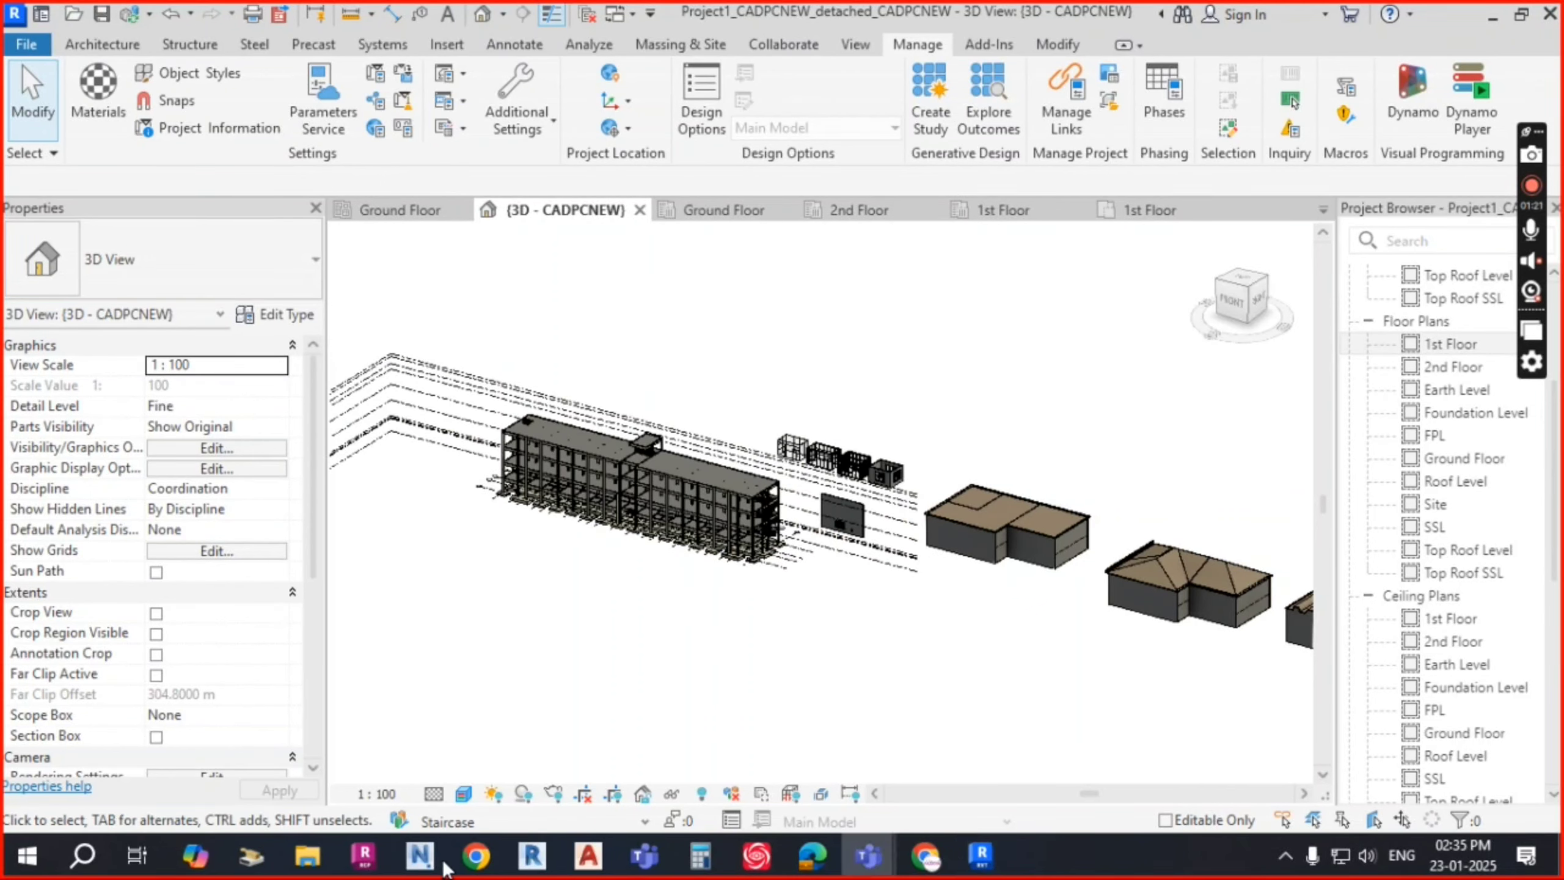
# Step: Inspect the flat roof's type properties and the material of its structure layer, then close the dialogs and deselect the roof
pyautogui.scroll(-3, 994, 325)
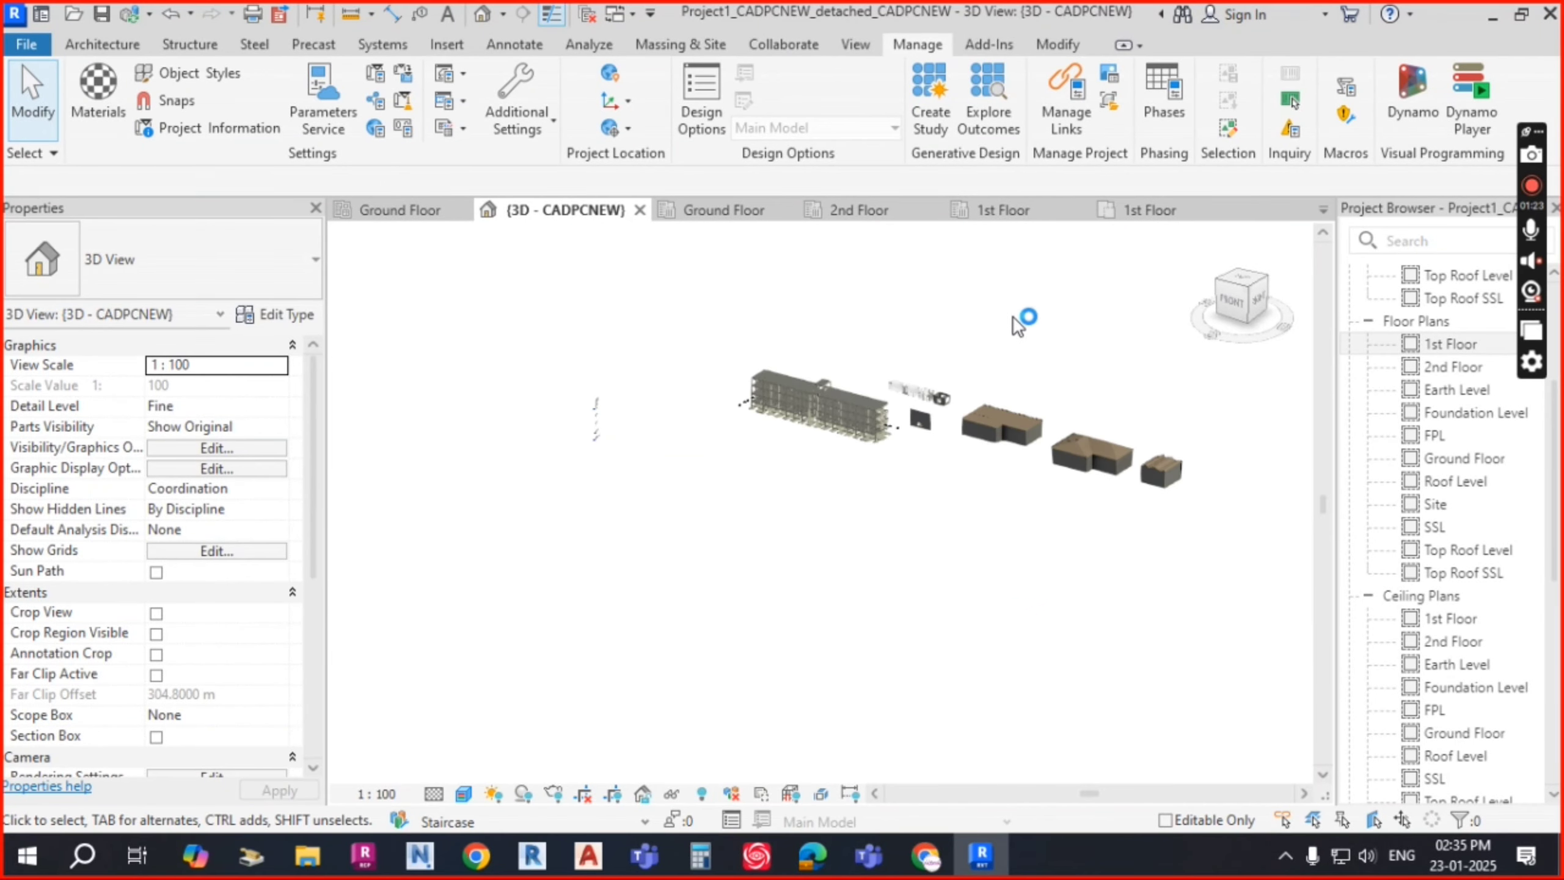
pyautogui.keyDown('shift'); pyautogui.moveTo(980, 346); pyautogui.dragTo(1008, 320, button='middle'); pyautogui.keyUp('shift')
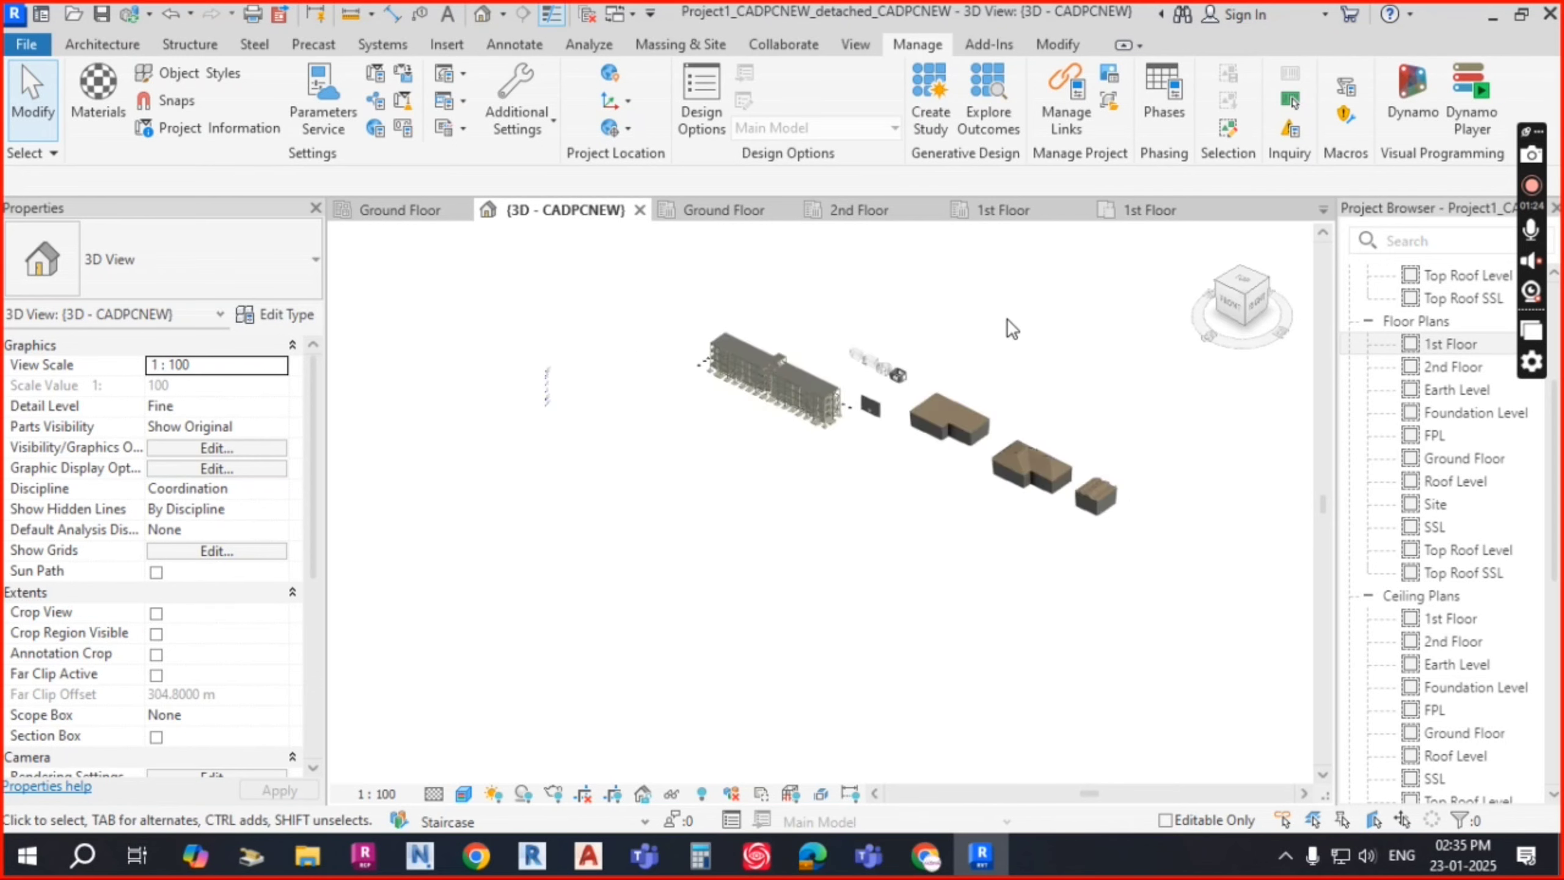
pyautogui.scroll(5, 1037, 335)
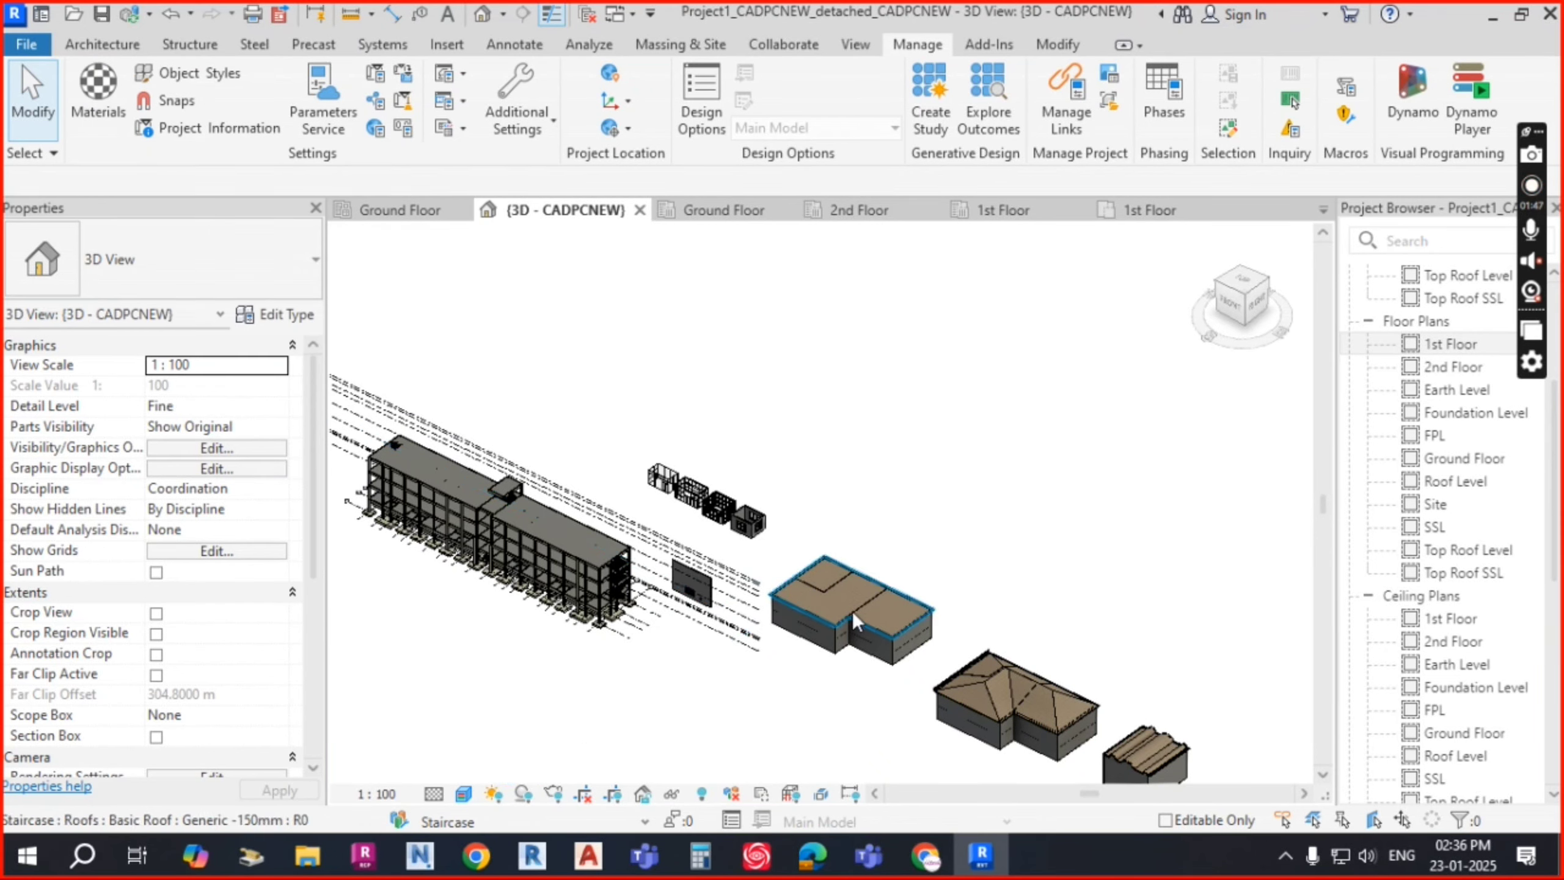
pyautogui.click(848, 593)
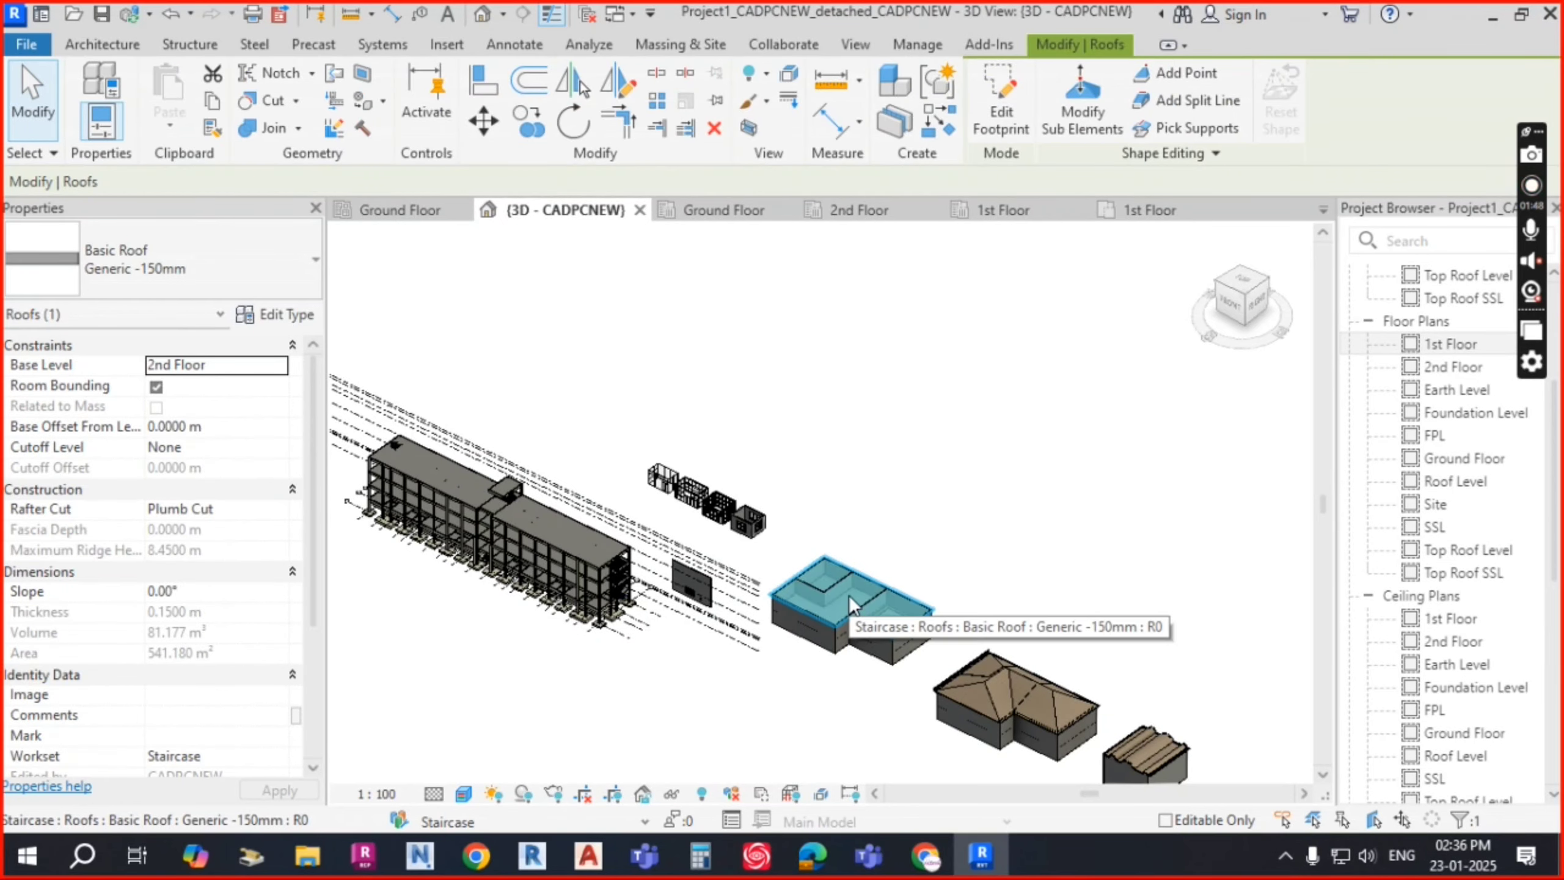
pyautogui.click(288, 316)
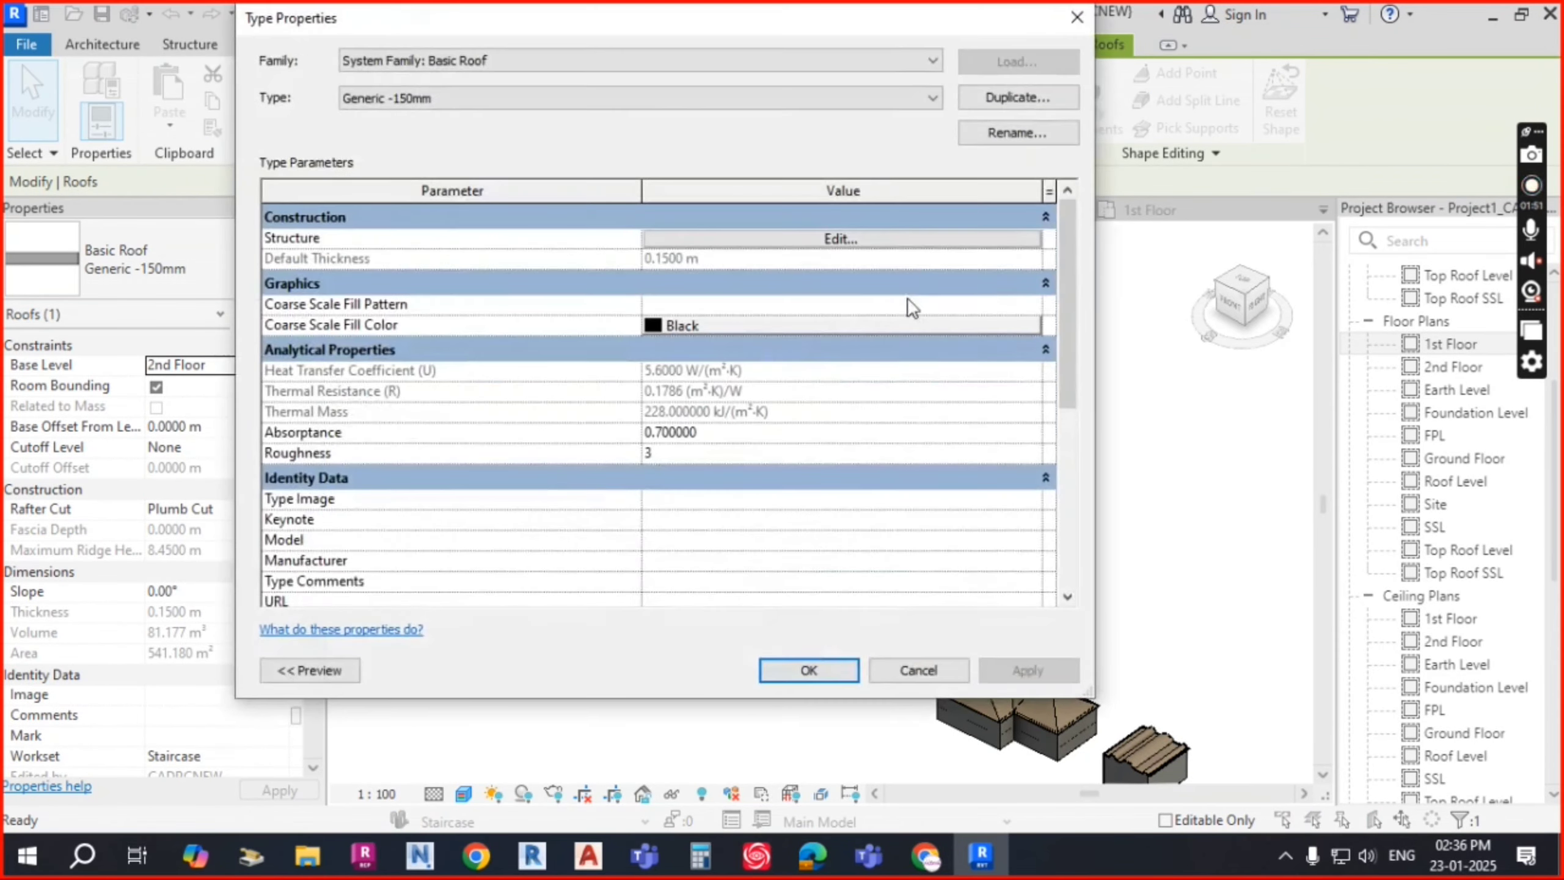
pyautogui.click(915, 249)
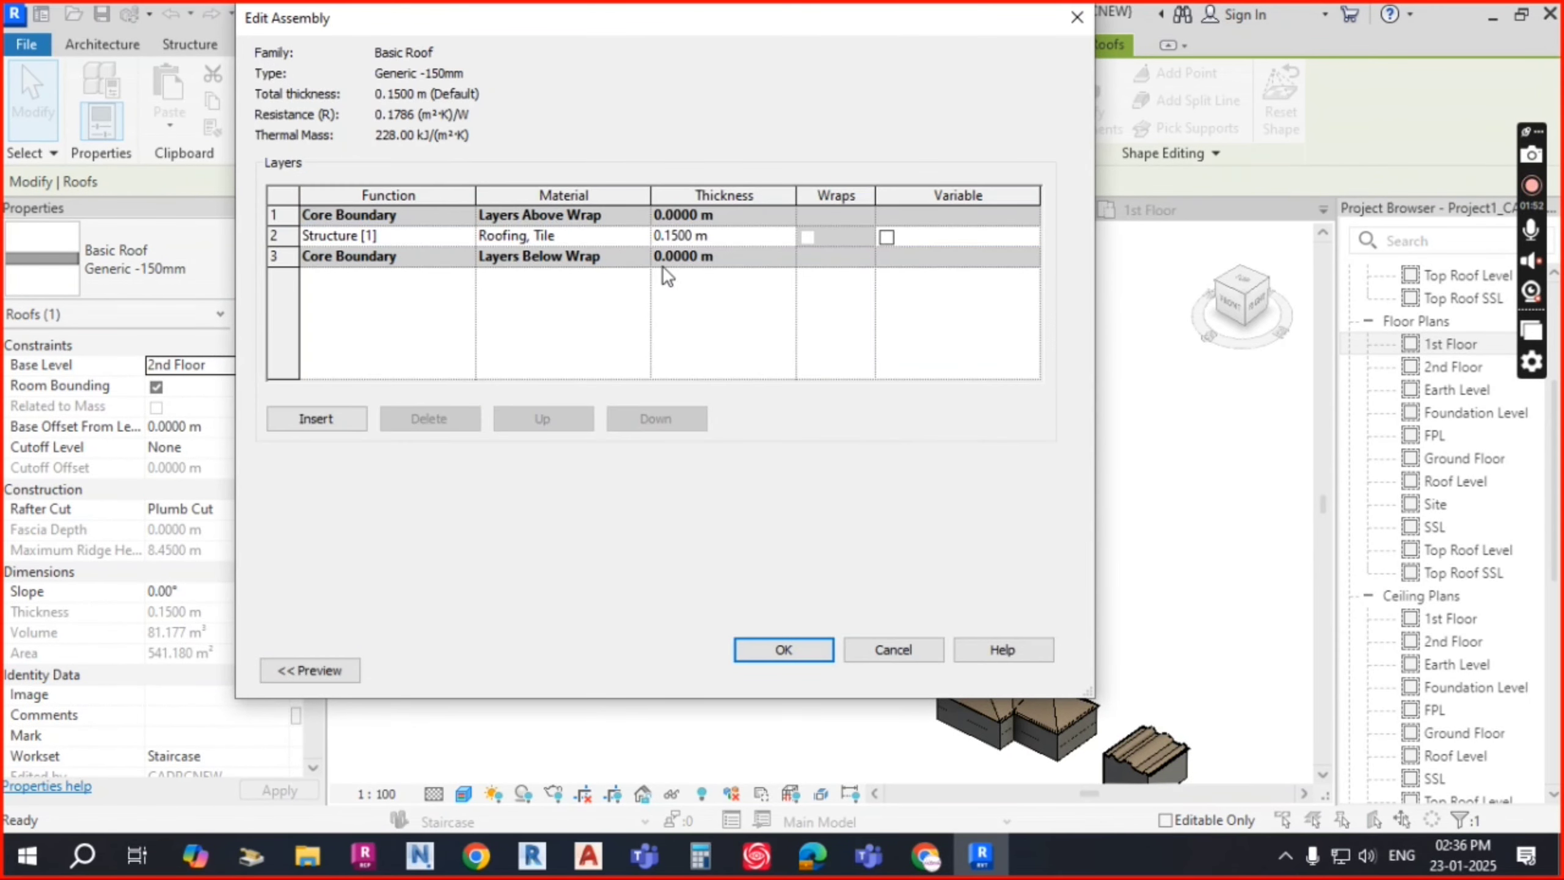
pyautogui.click(585, 236)
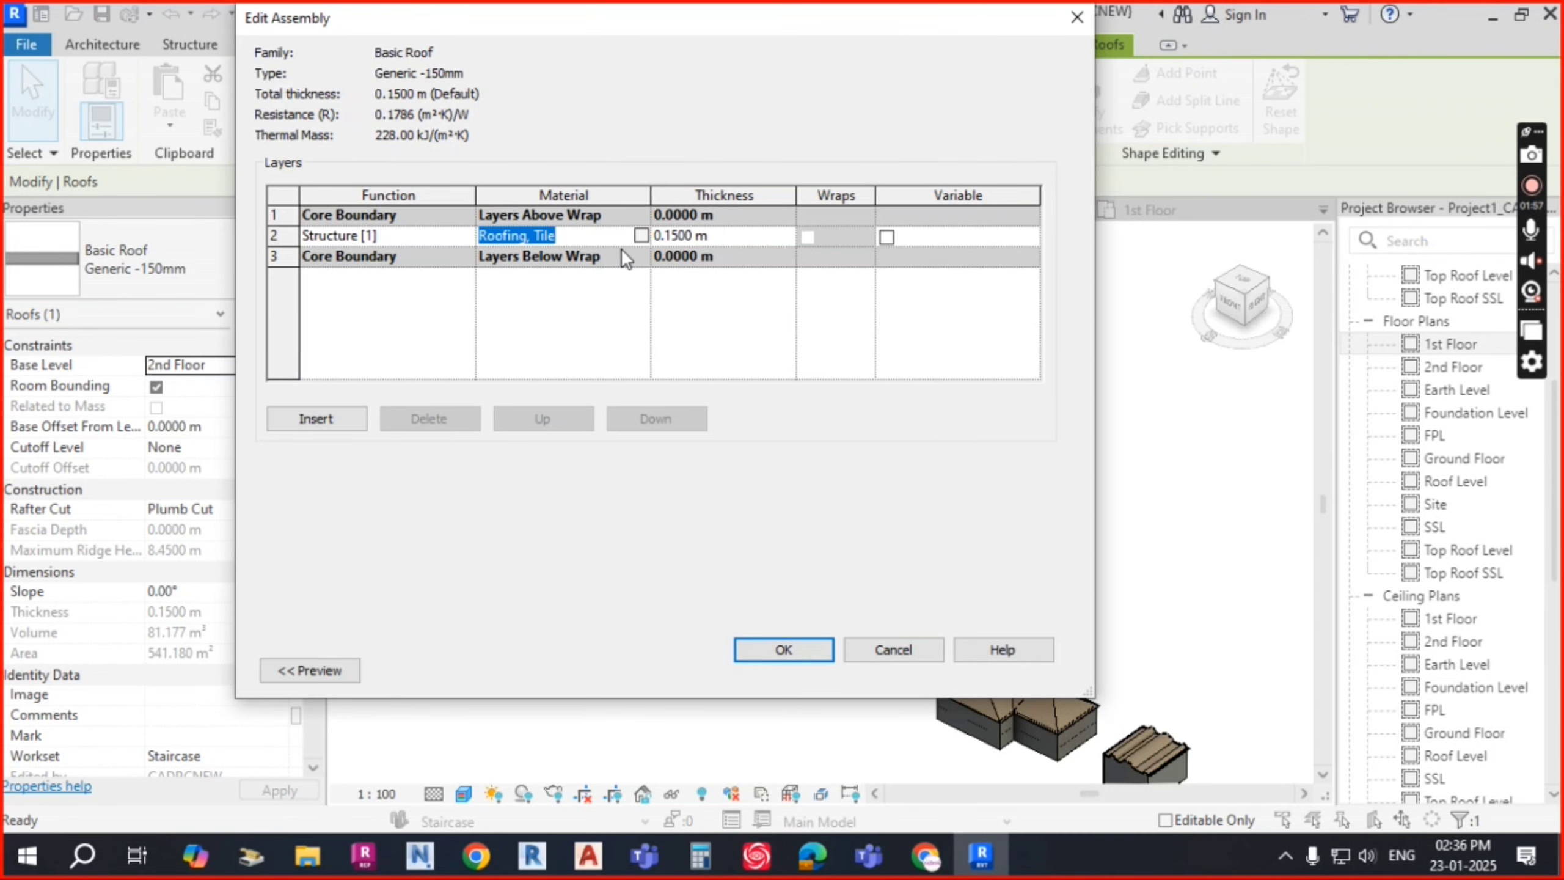
pyautogui.click(904, 316)
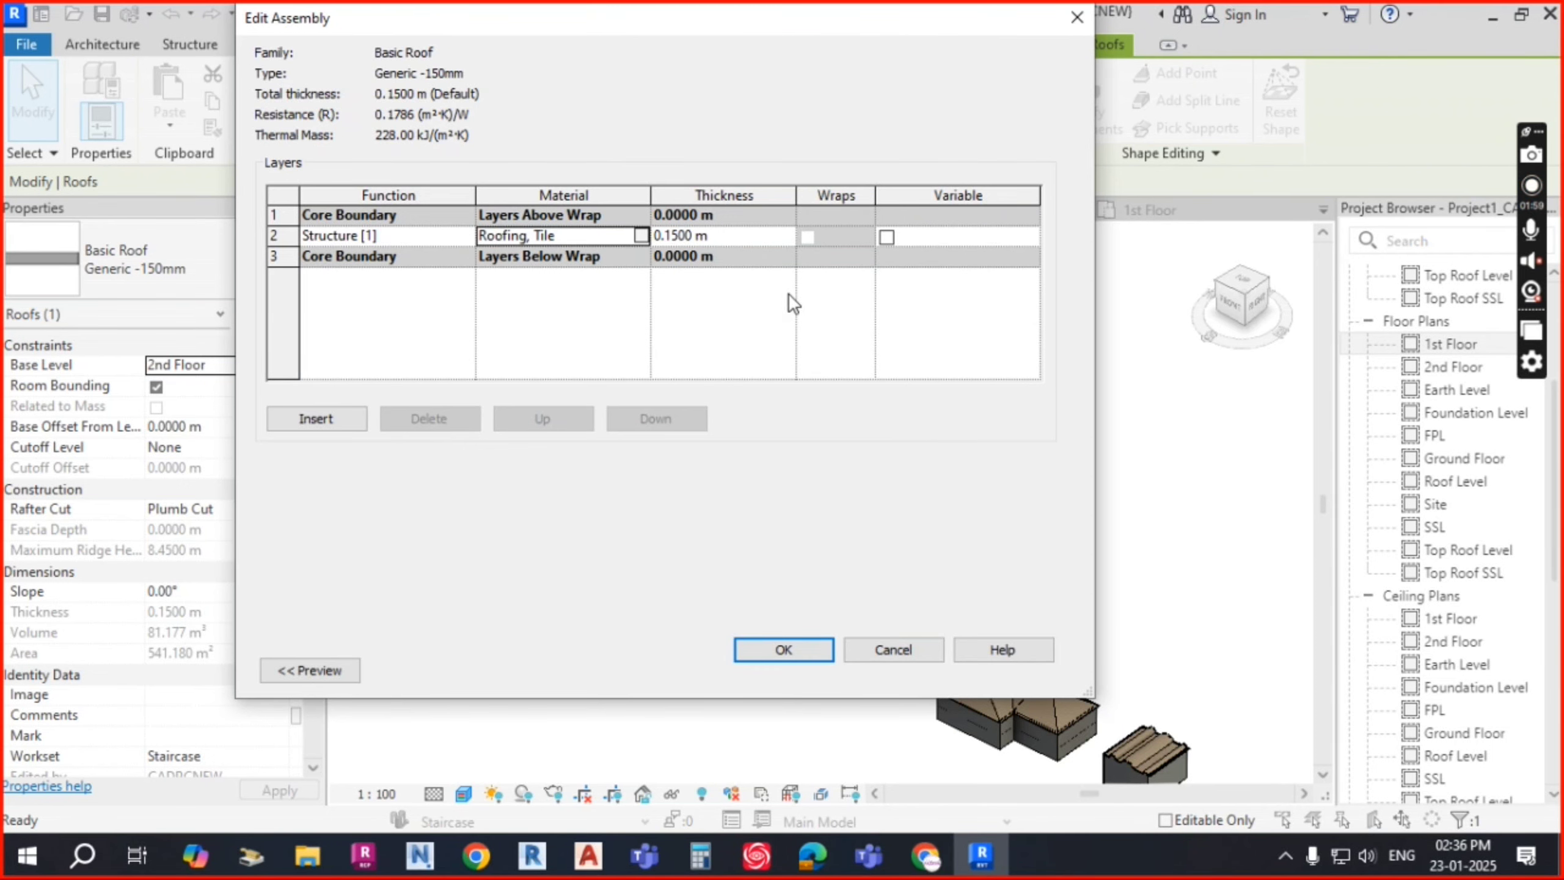
pyautogui.press('Return')
pyautogui.press('Return')
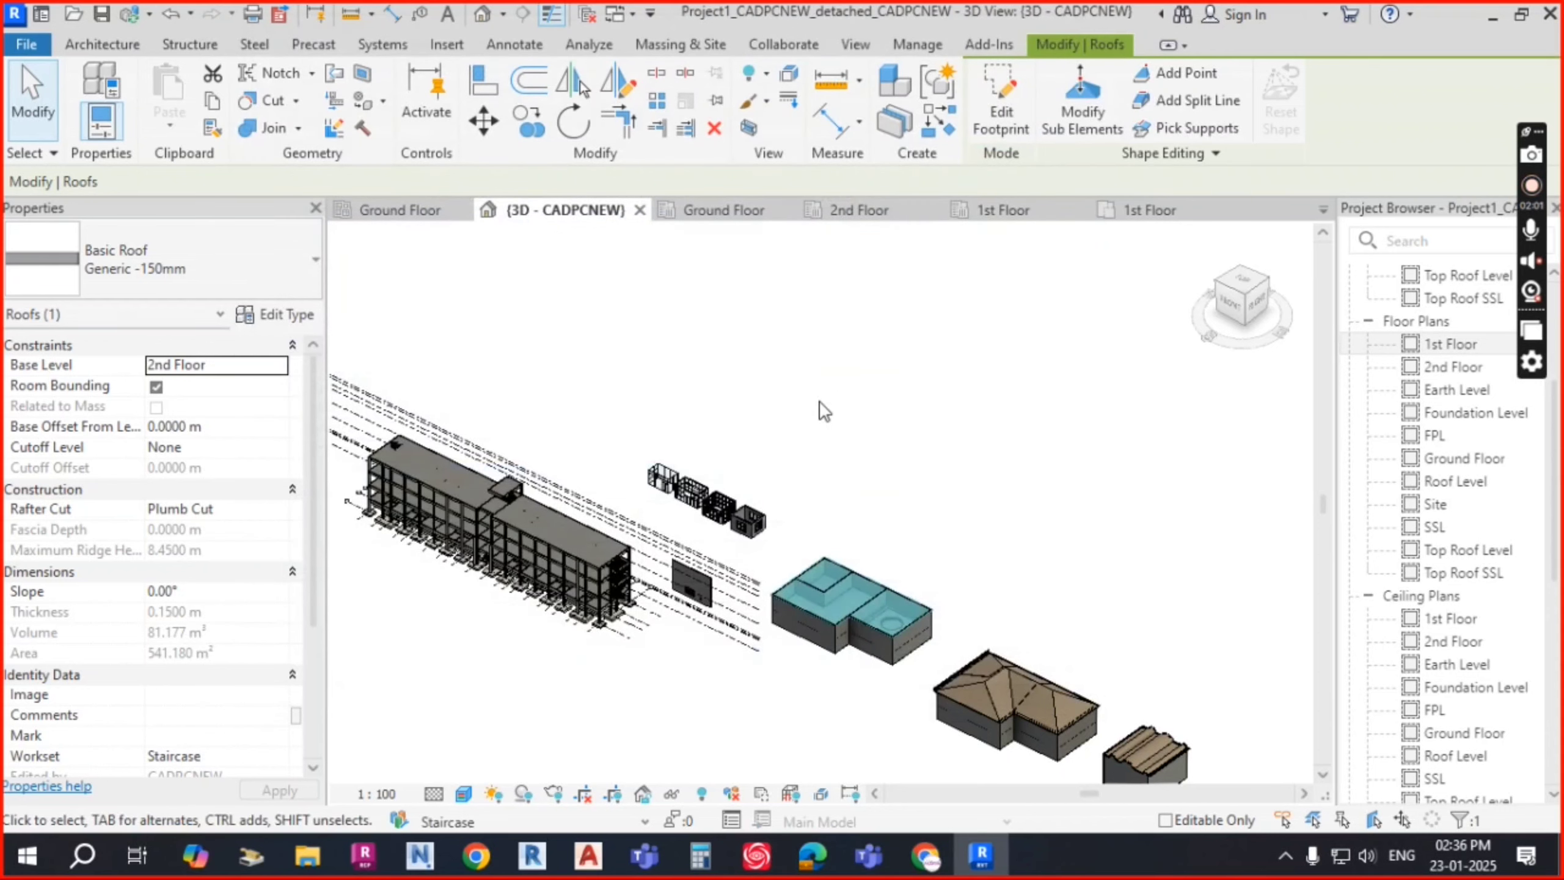
pyautogui.scroll(-2, 788, 369)
pyautogui.press('Escape')
# Step: Open the Material Browser for the project and reposition its window
pyautogui.click(917, 45)
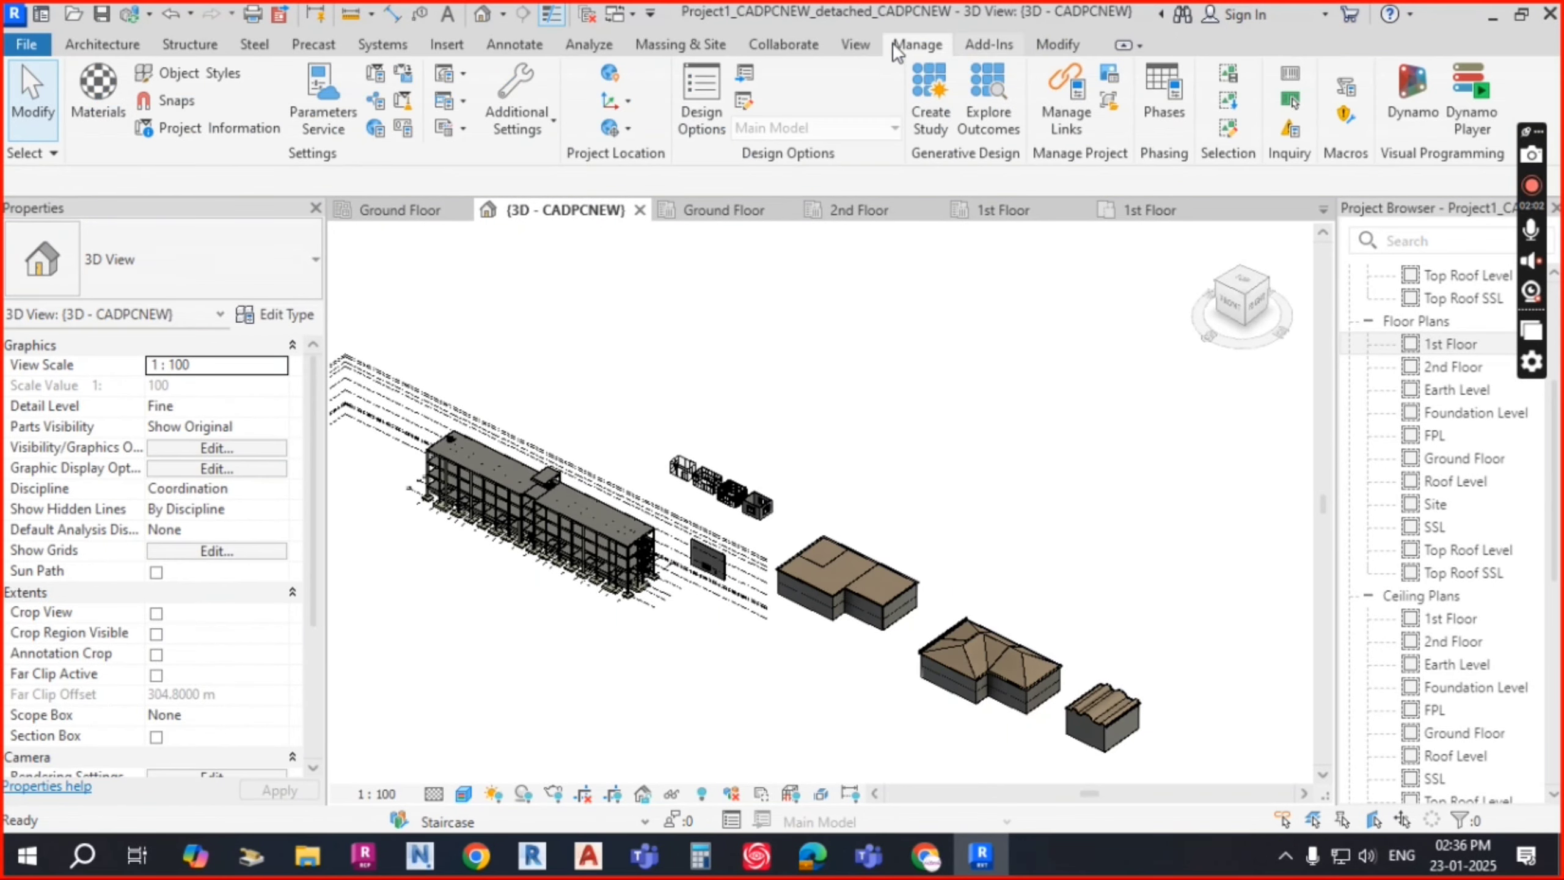
pyautogui.click(102, 98)
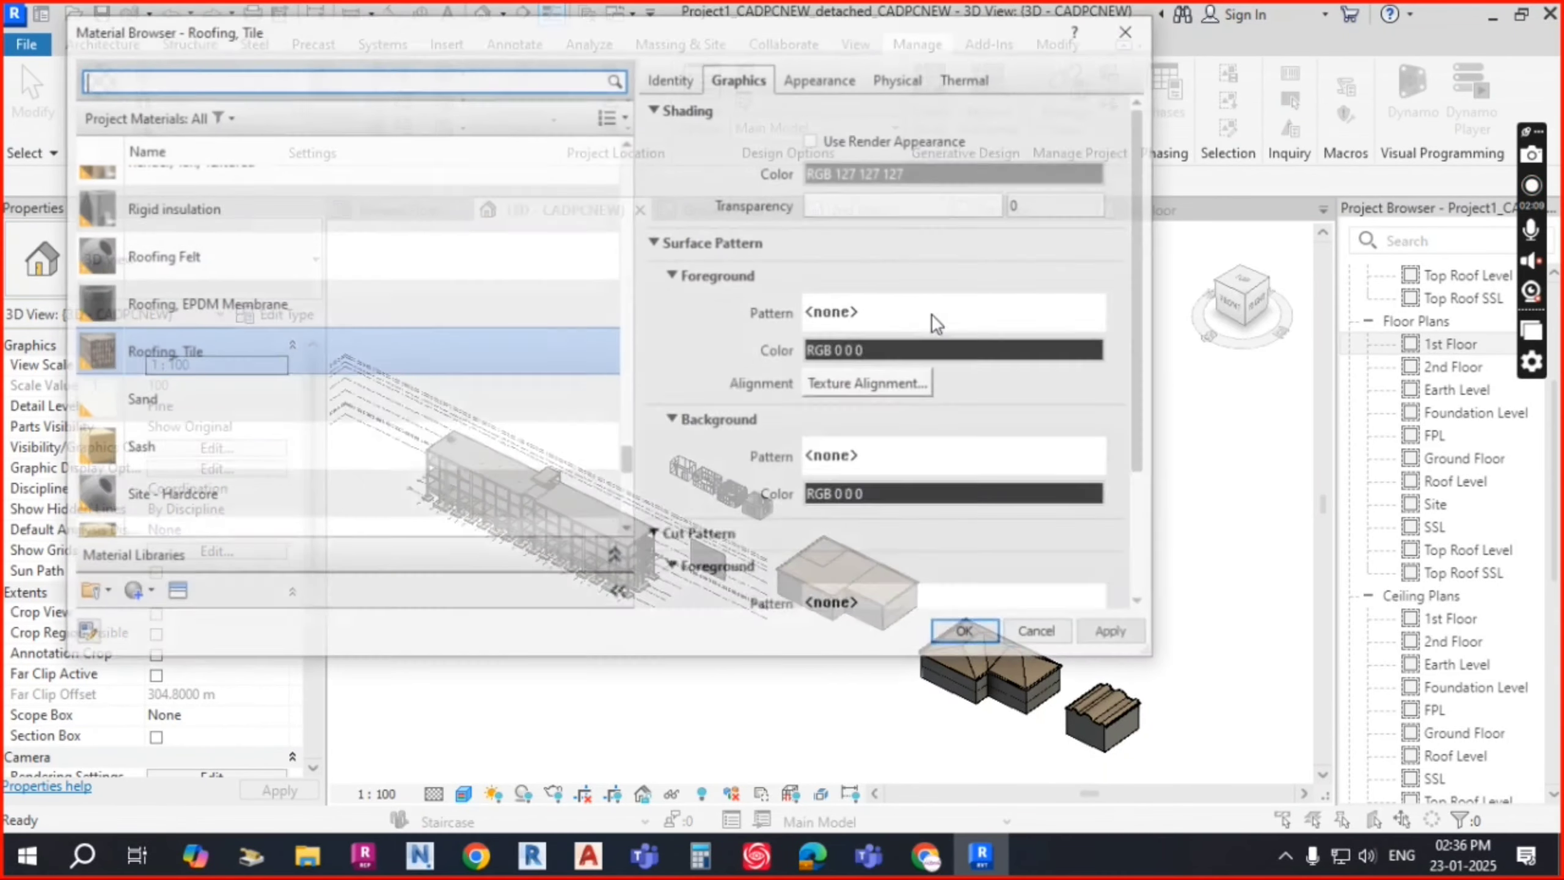
pyautogui.moveTo(910, 34); pyautogui.dragTo(1149, 38)
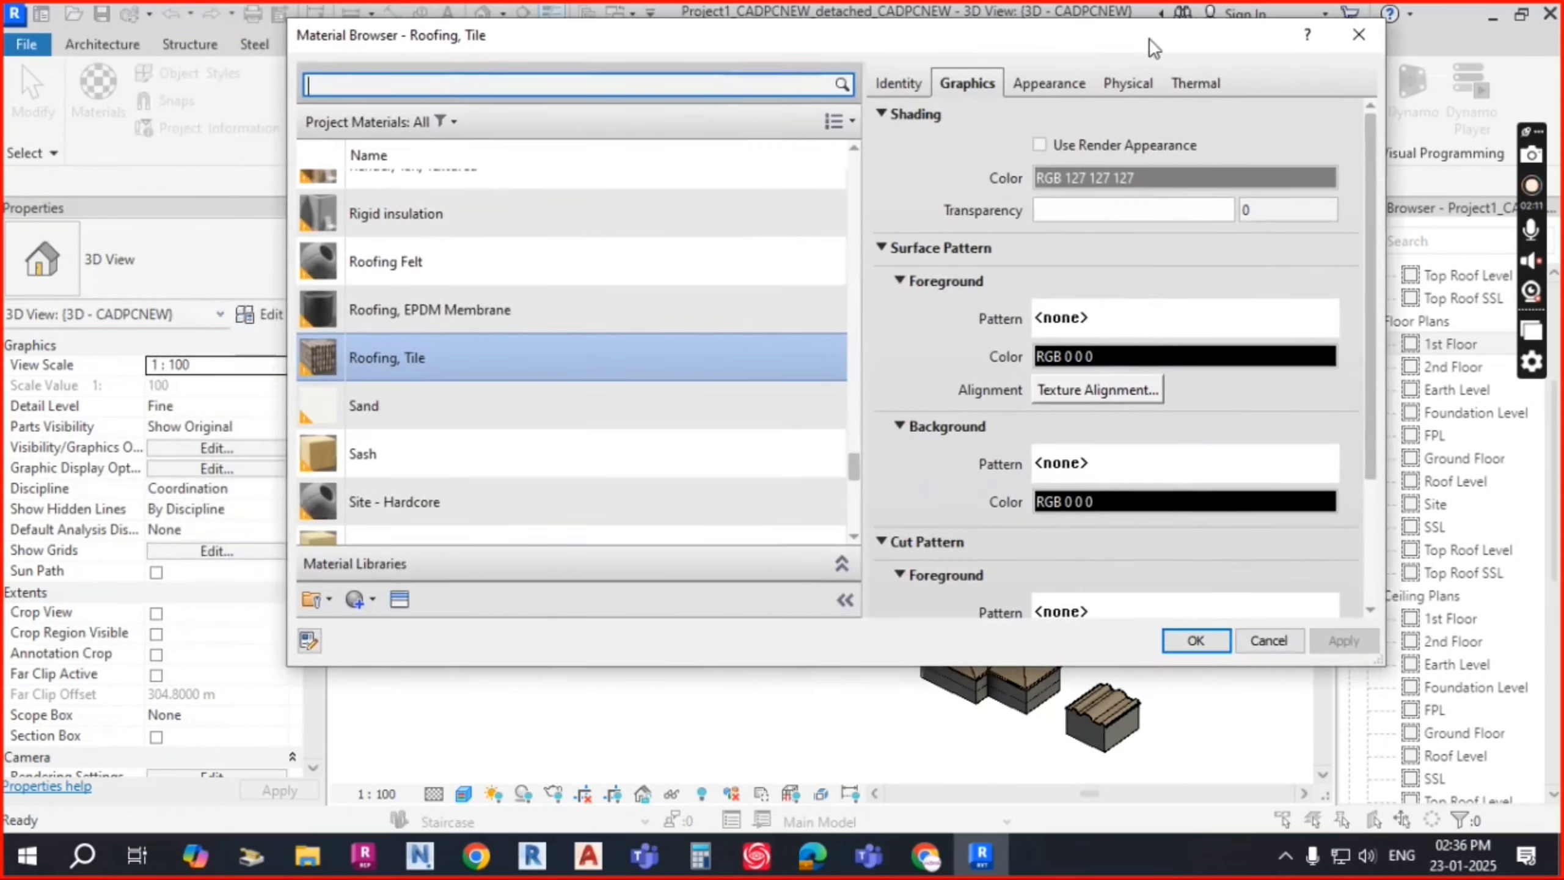
# Step: Look through the list of project materials in the Material Browser
pyautogui.scroll(1, 373, 427)
pyautogui.scroll(10, 438, 311)
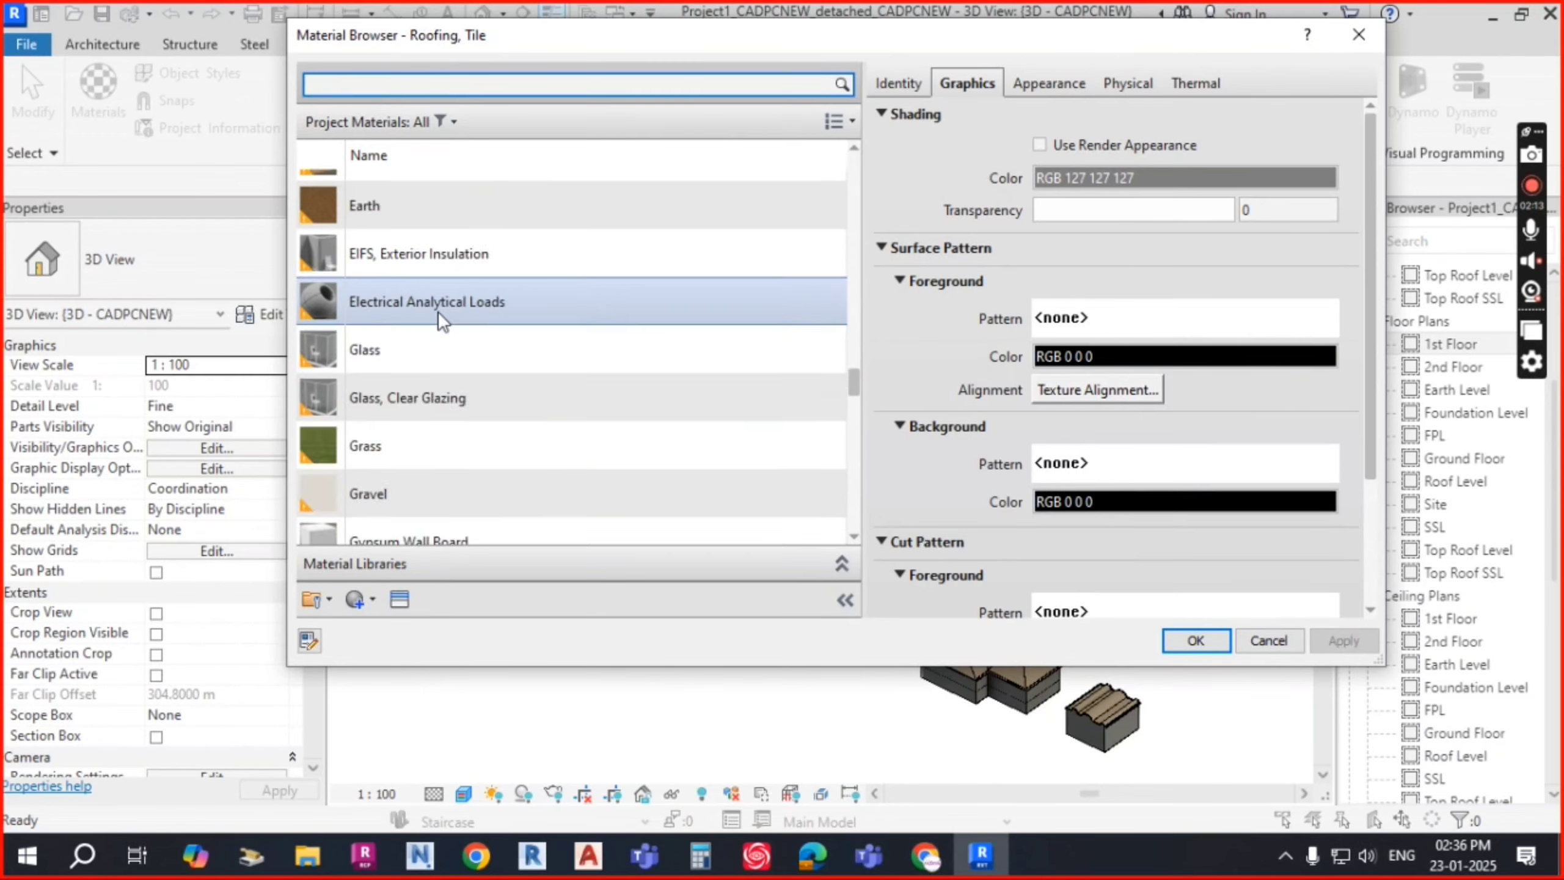
pyautogui.scroll(3, 437, 311)
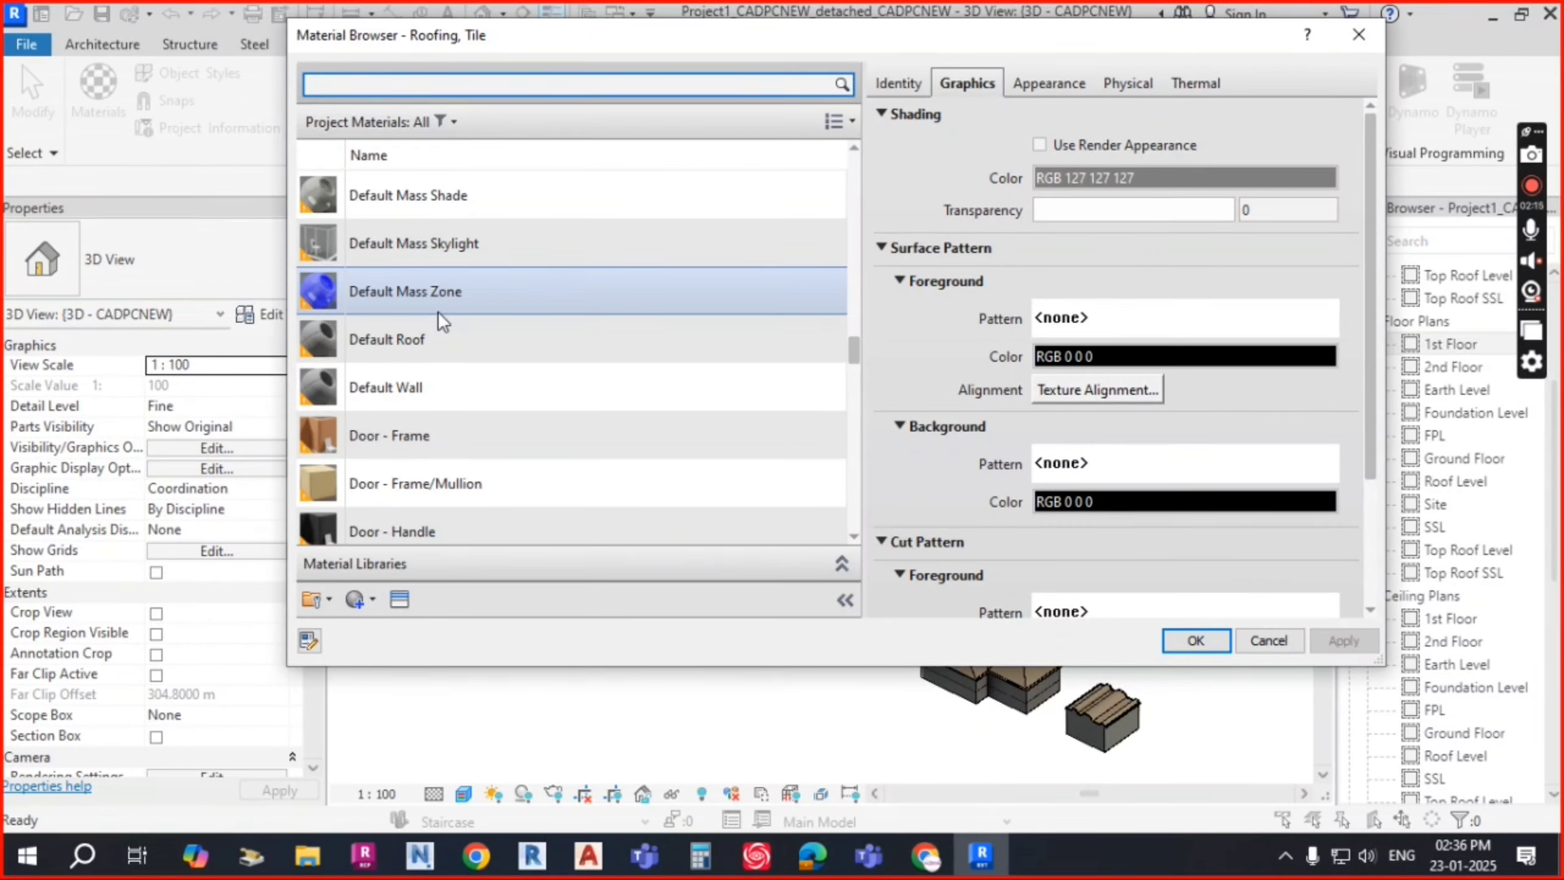
pyautogui.scroll(1, 437, 310)
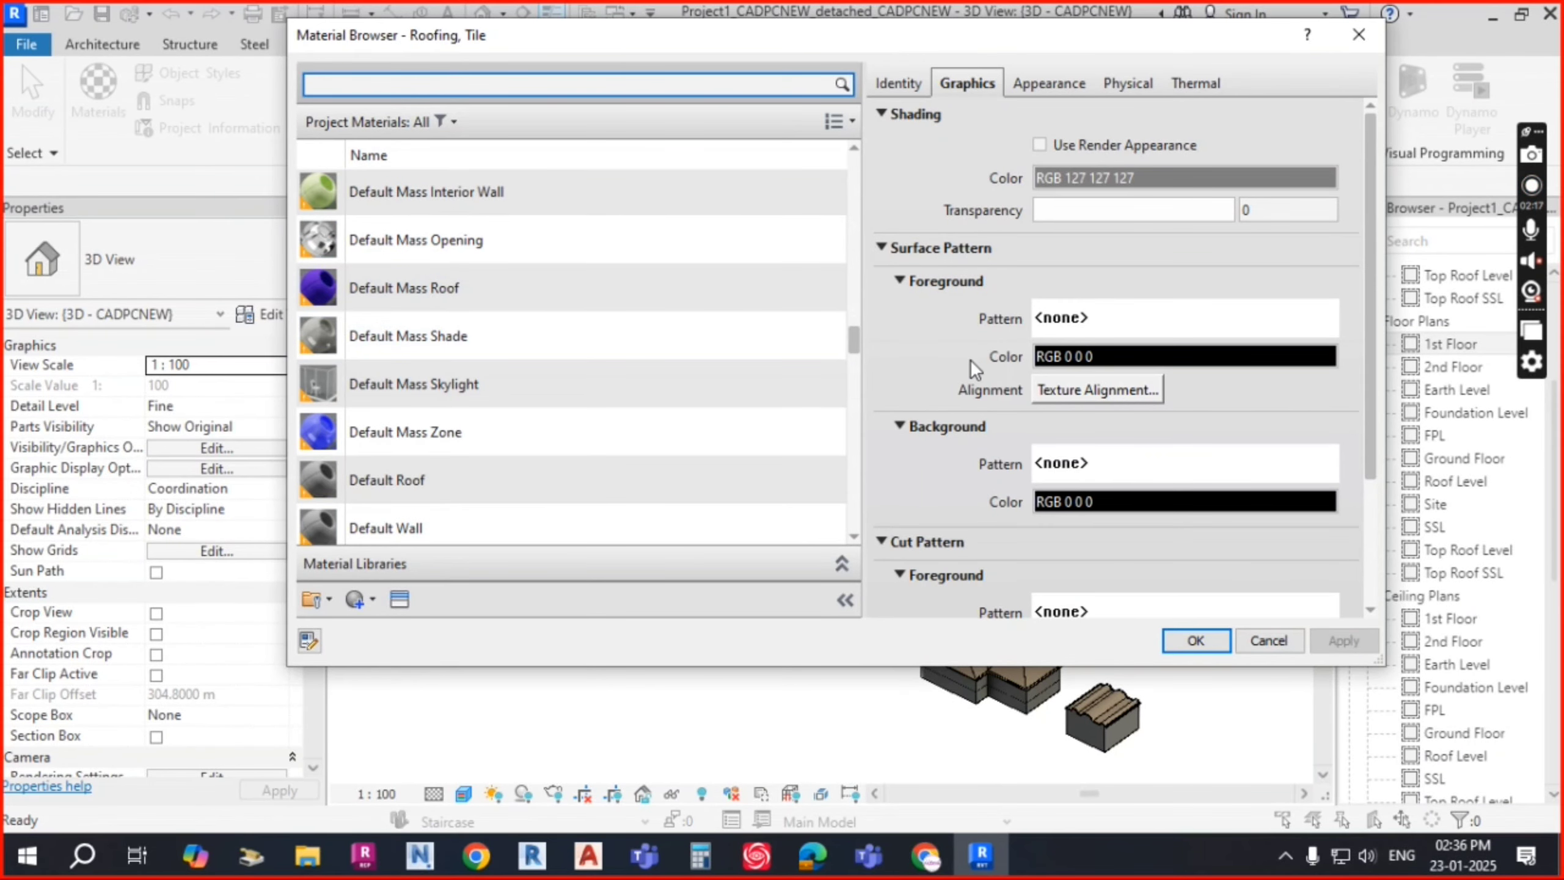
pyautogui.moveTo(853, 343); pyautogui.dragTo(841, 526)
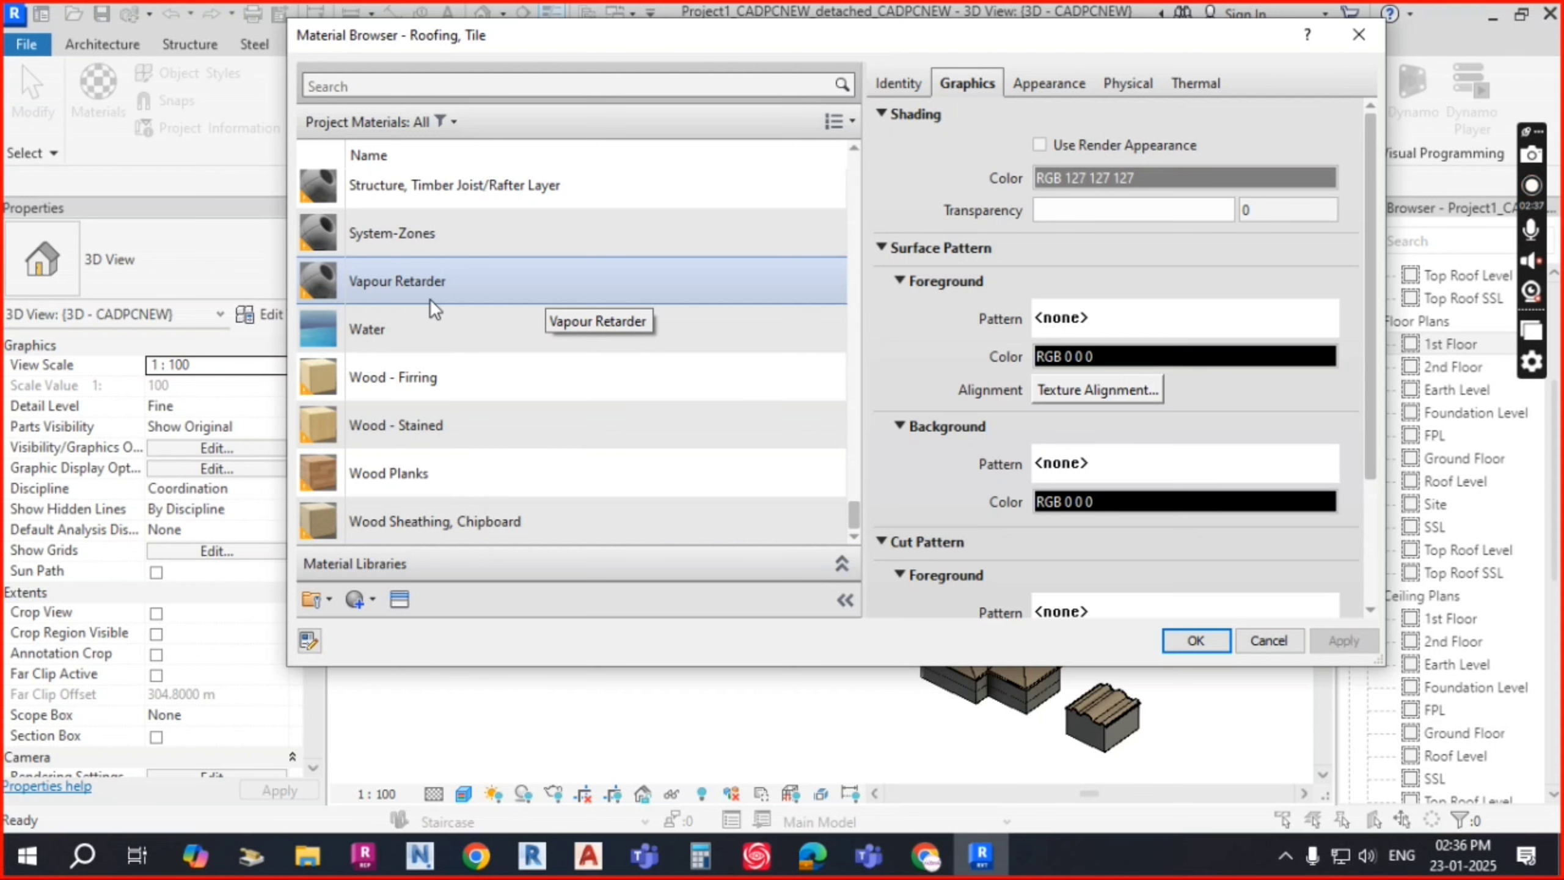
pyautogui.scroll(1, 435, 271)
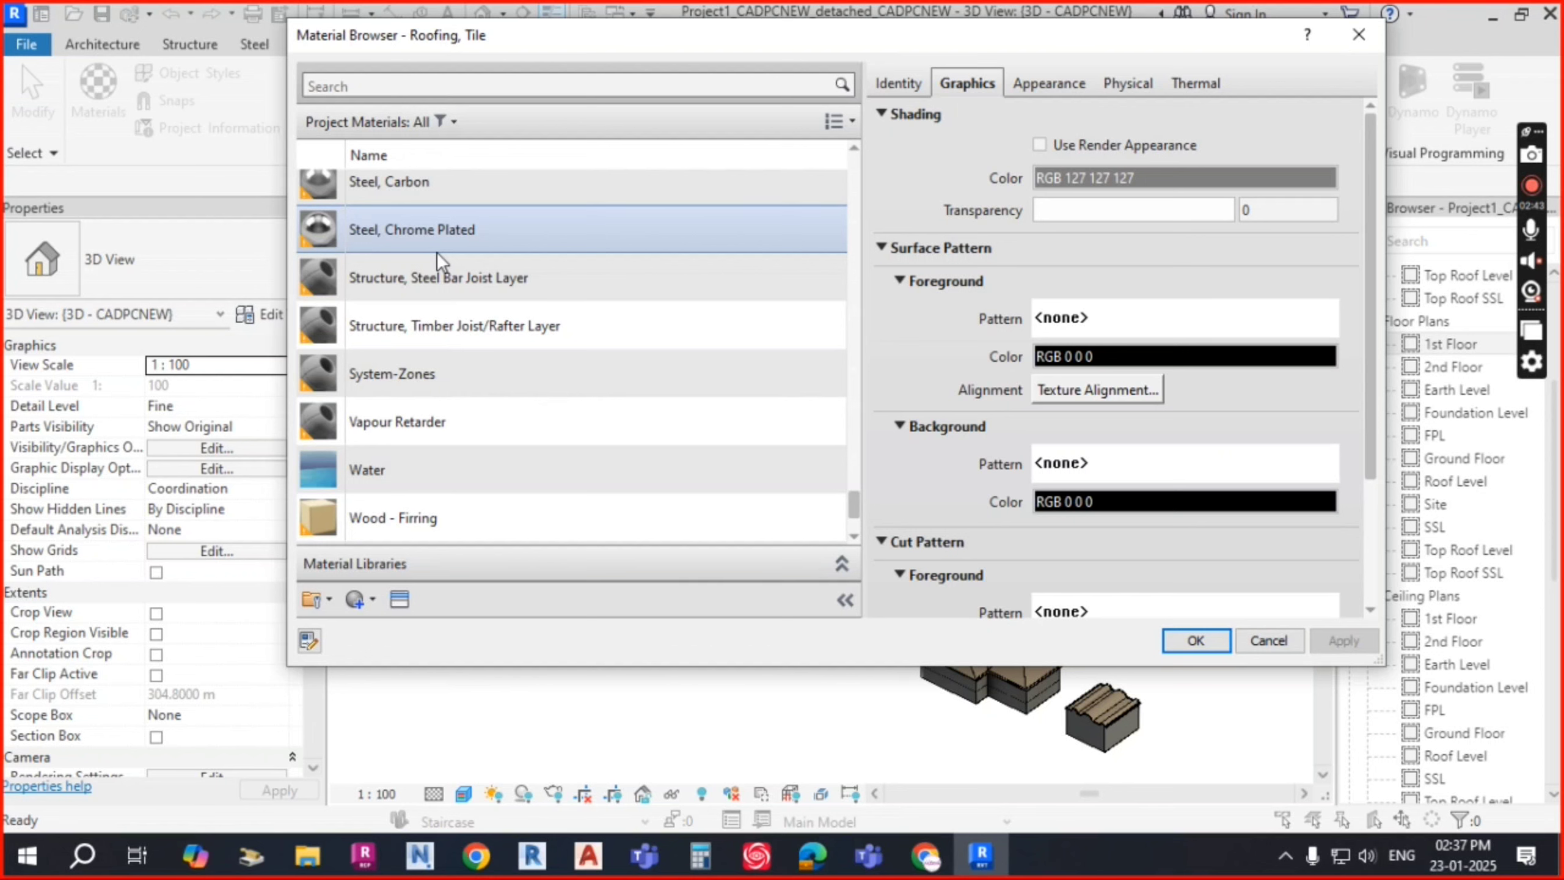
pyautogui.scroll(1, 436, 251)
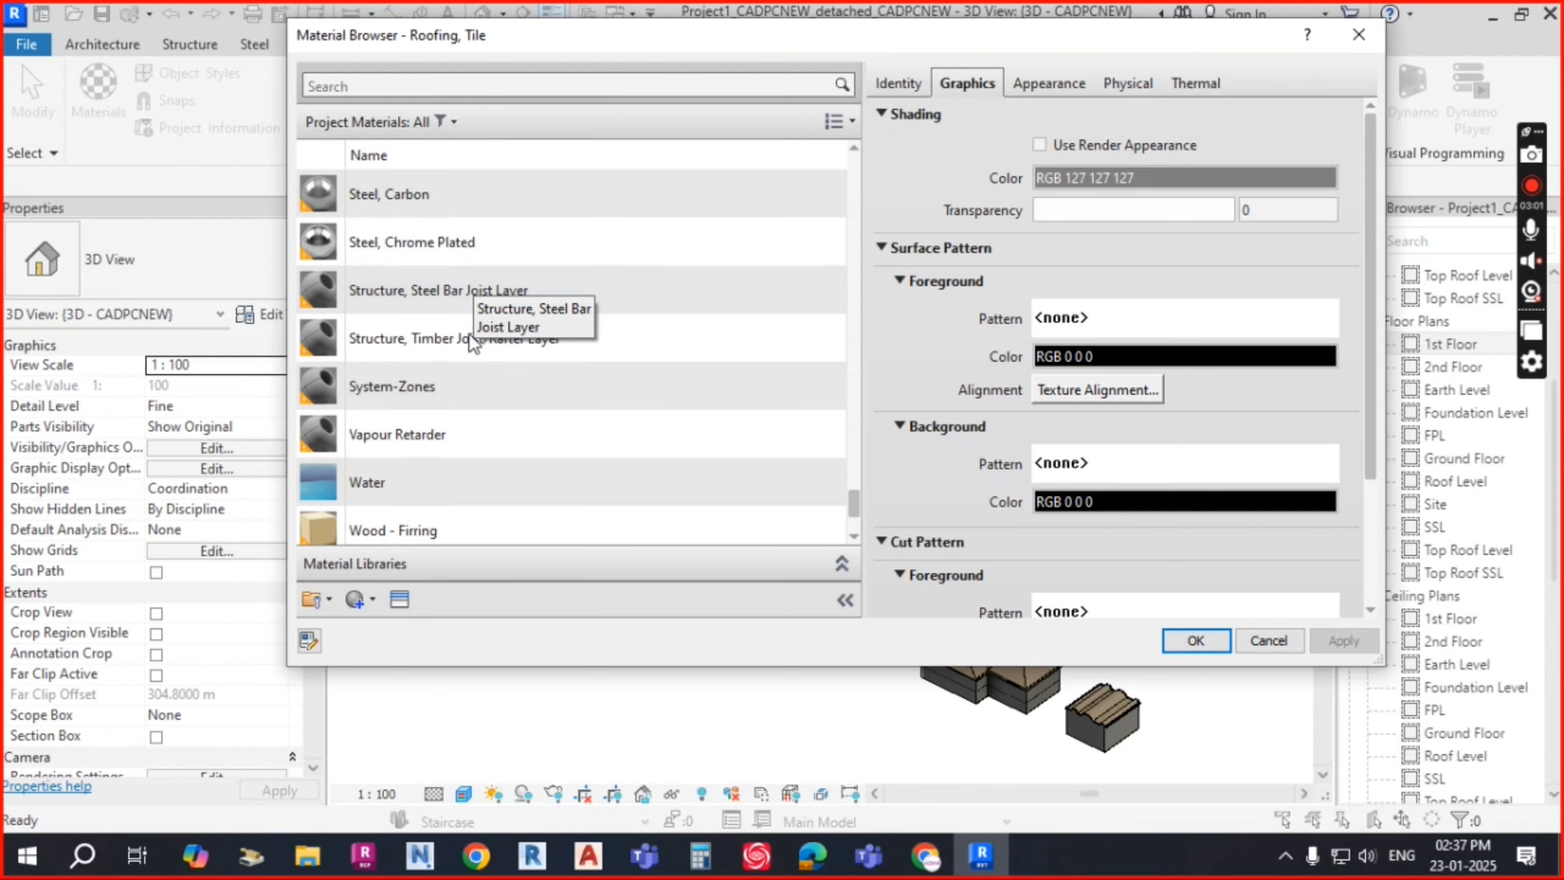
pyautogui.moveTo(926, 41); pyautogui.dragTo(856, 59)
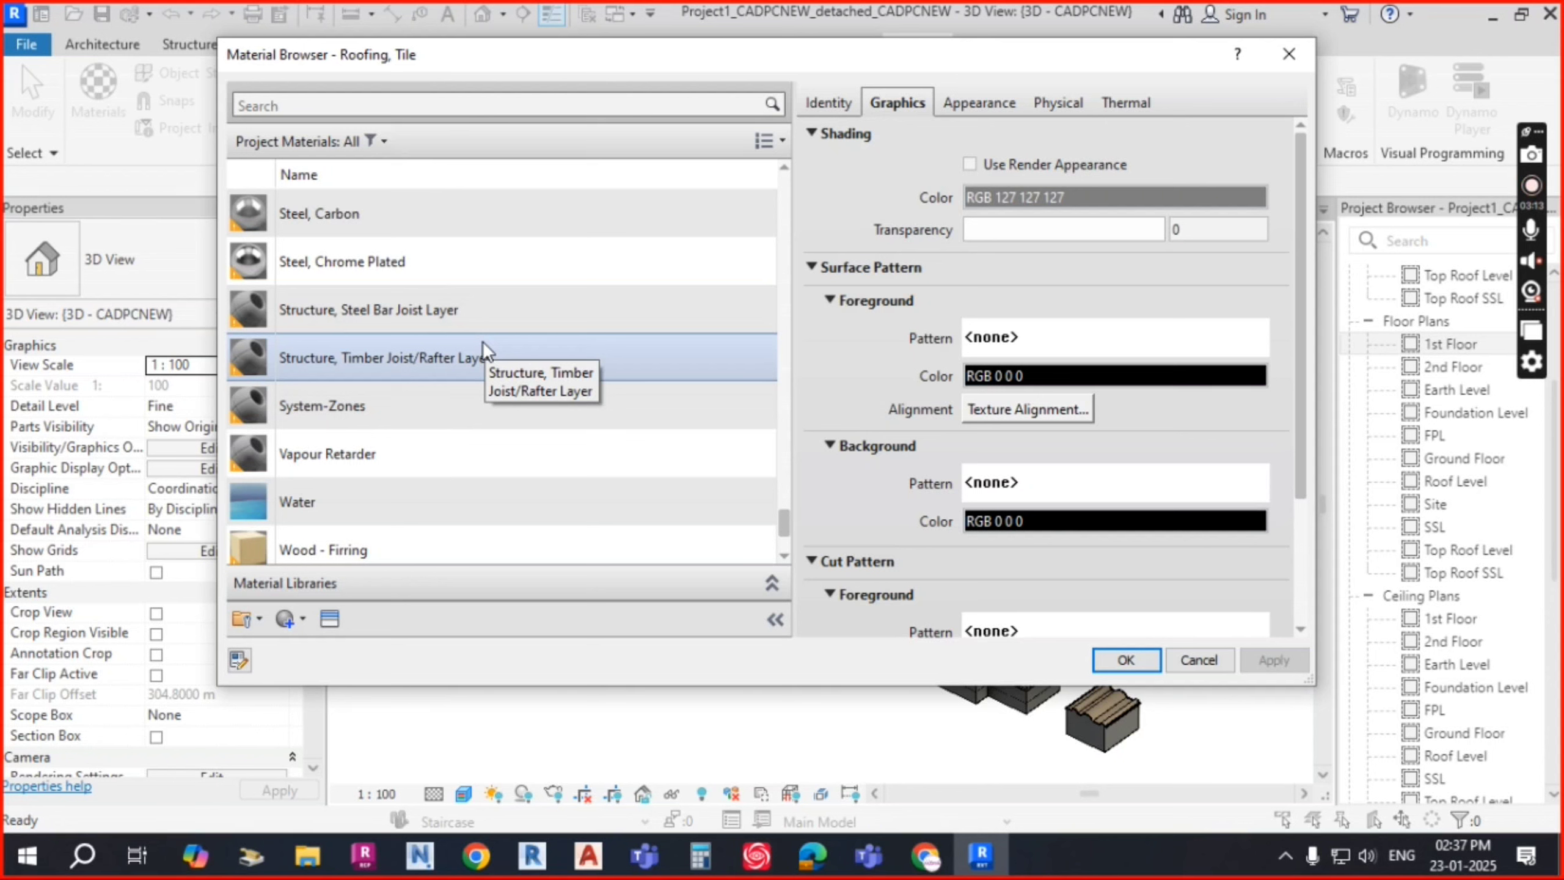
# Step: Duplicate the Sash material together with its assets and name the copy xxxx
pyautogui.scroll(2, 364, 248)
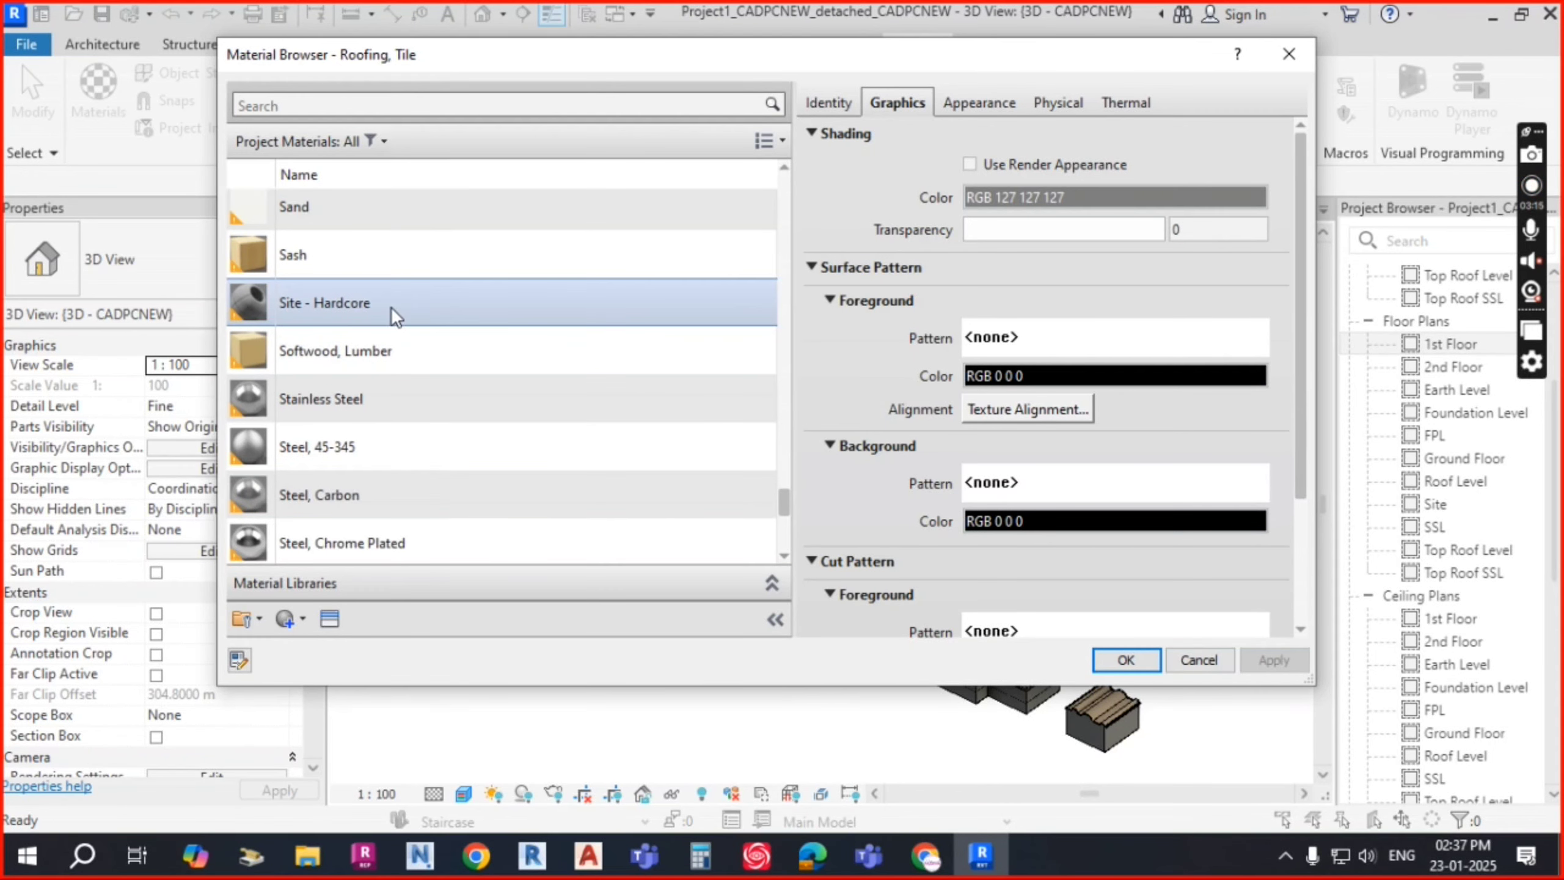
pyautogui.click(328, 254)
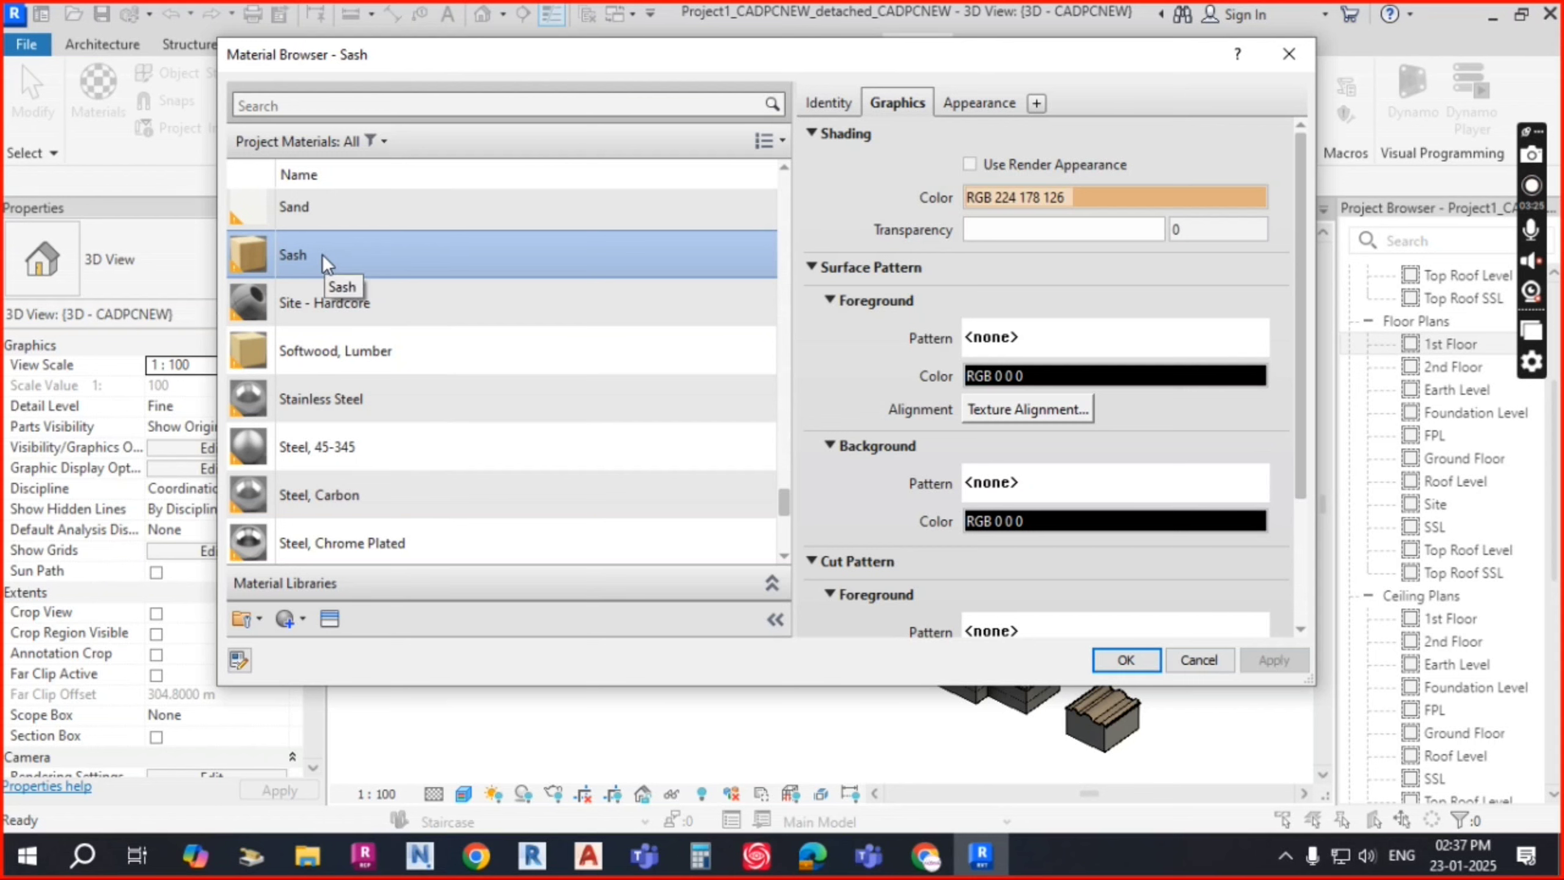
pyautogui.rightClick(323, 254)
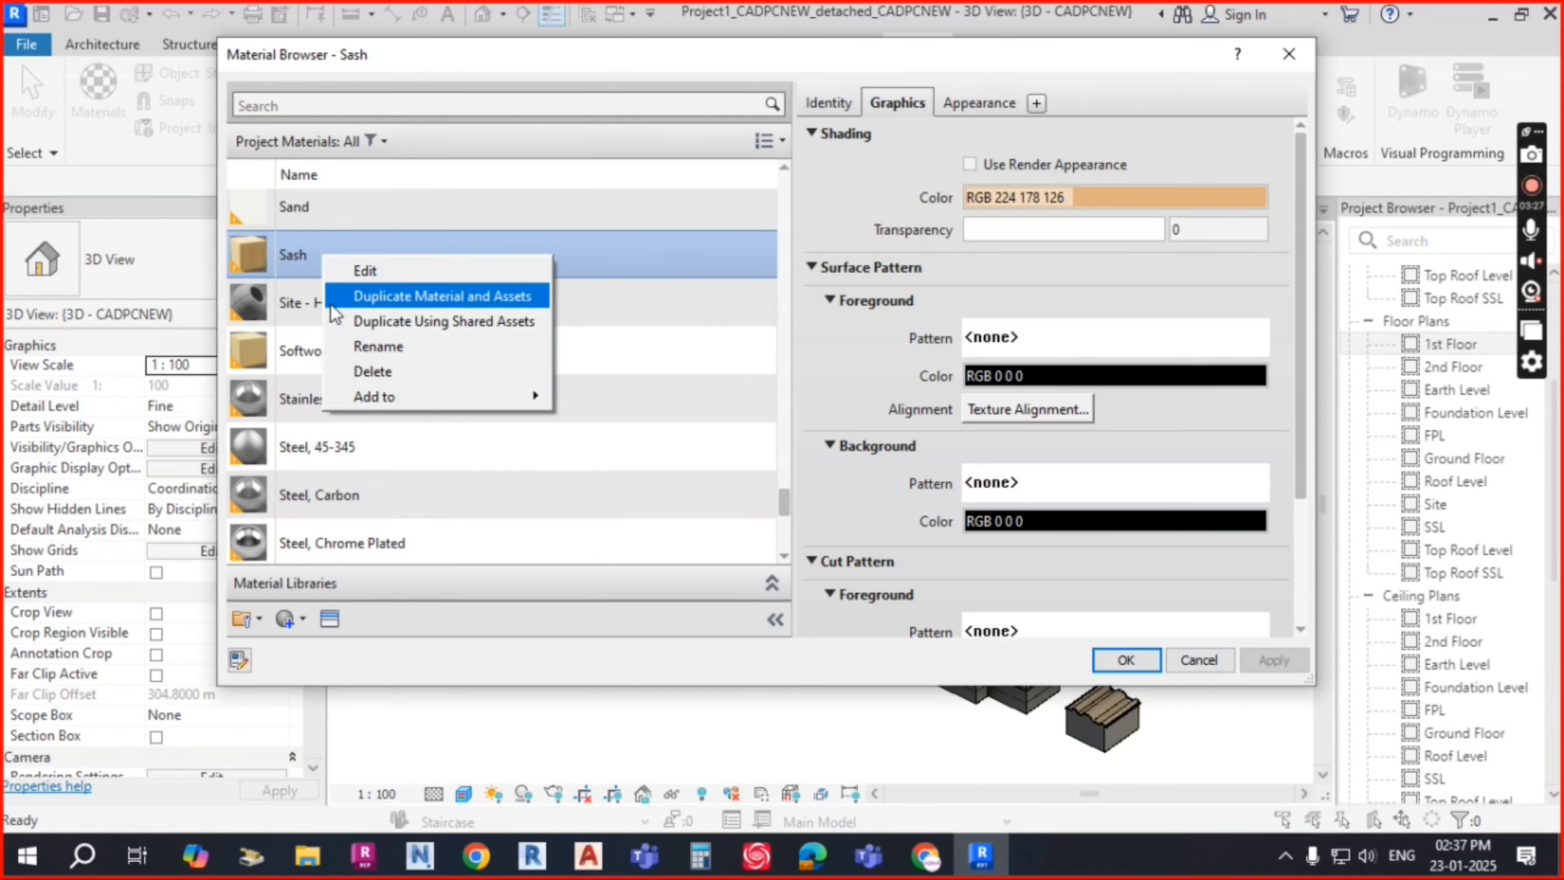
pyautogui.click(469, 296)
pyautogui.click(336, 378)
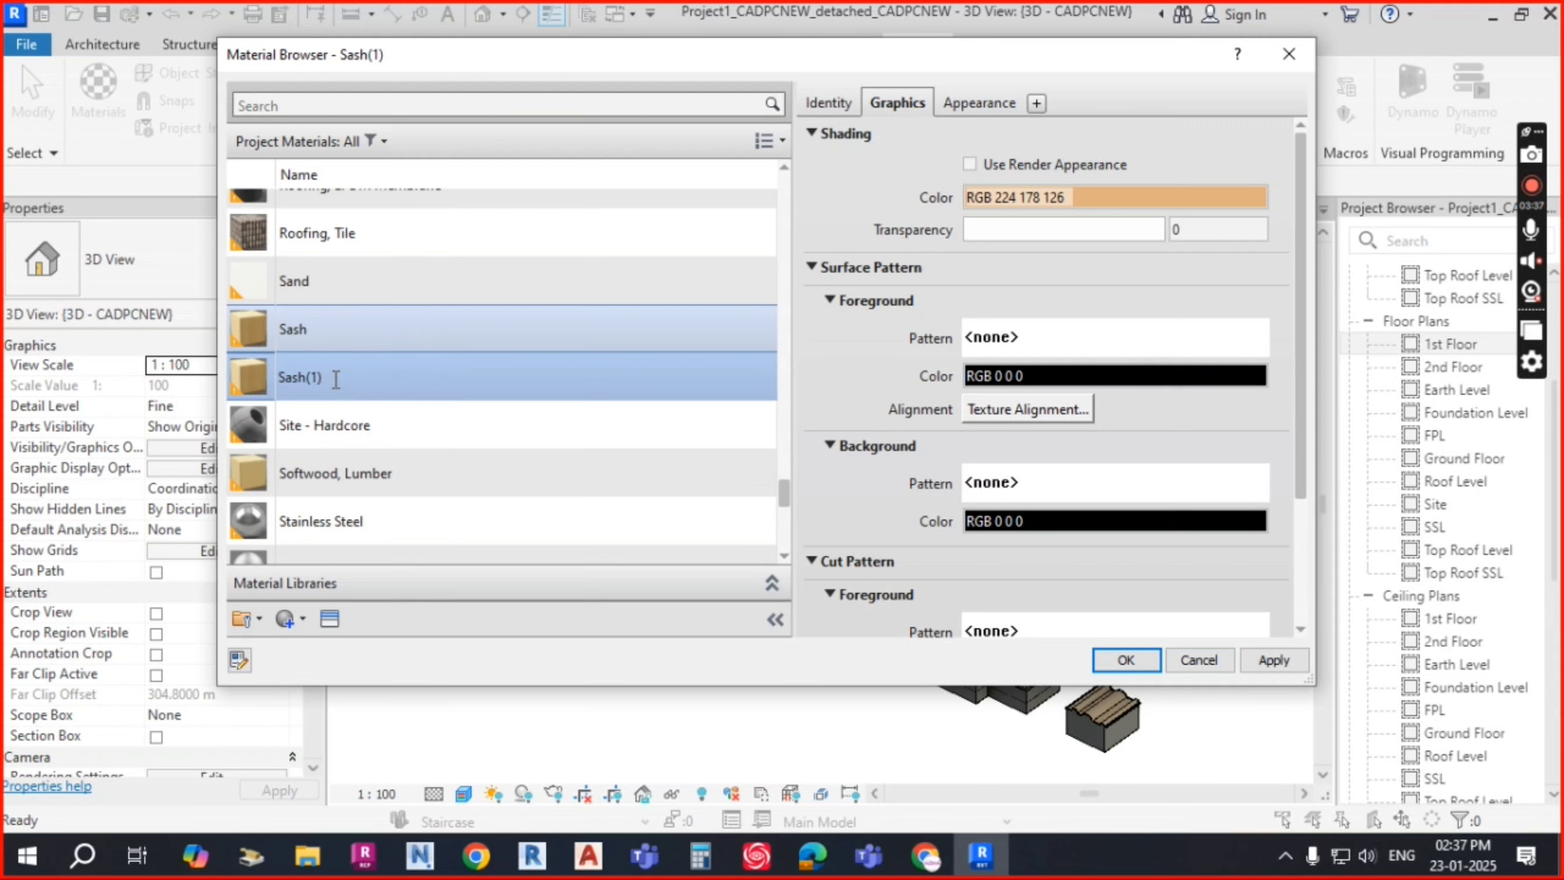
pyautogui.moveTo(335, 379); pyautogui.dragTo(280, 378)
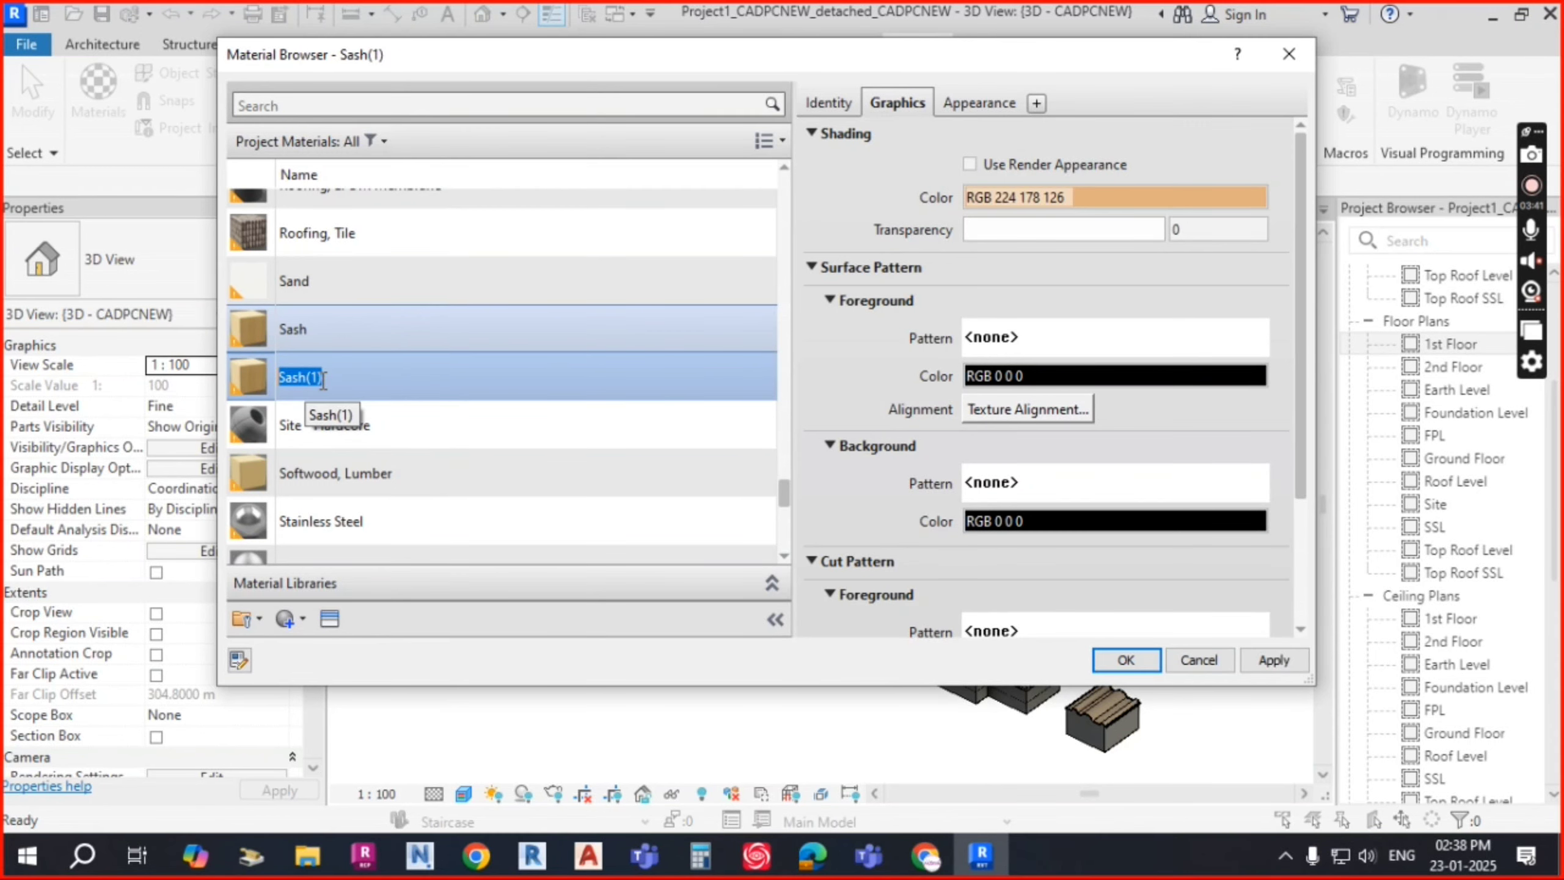
pyautogui.write('xxxx')
pyautogui.click(399, 426)
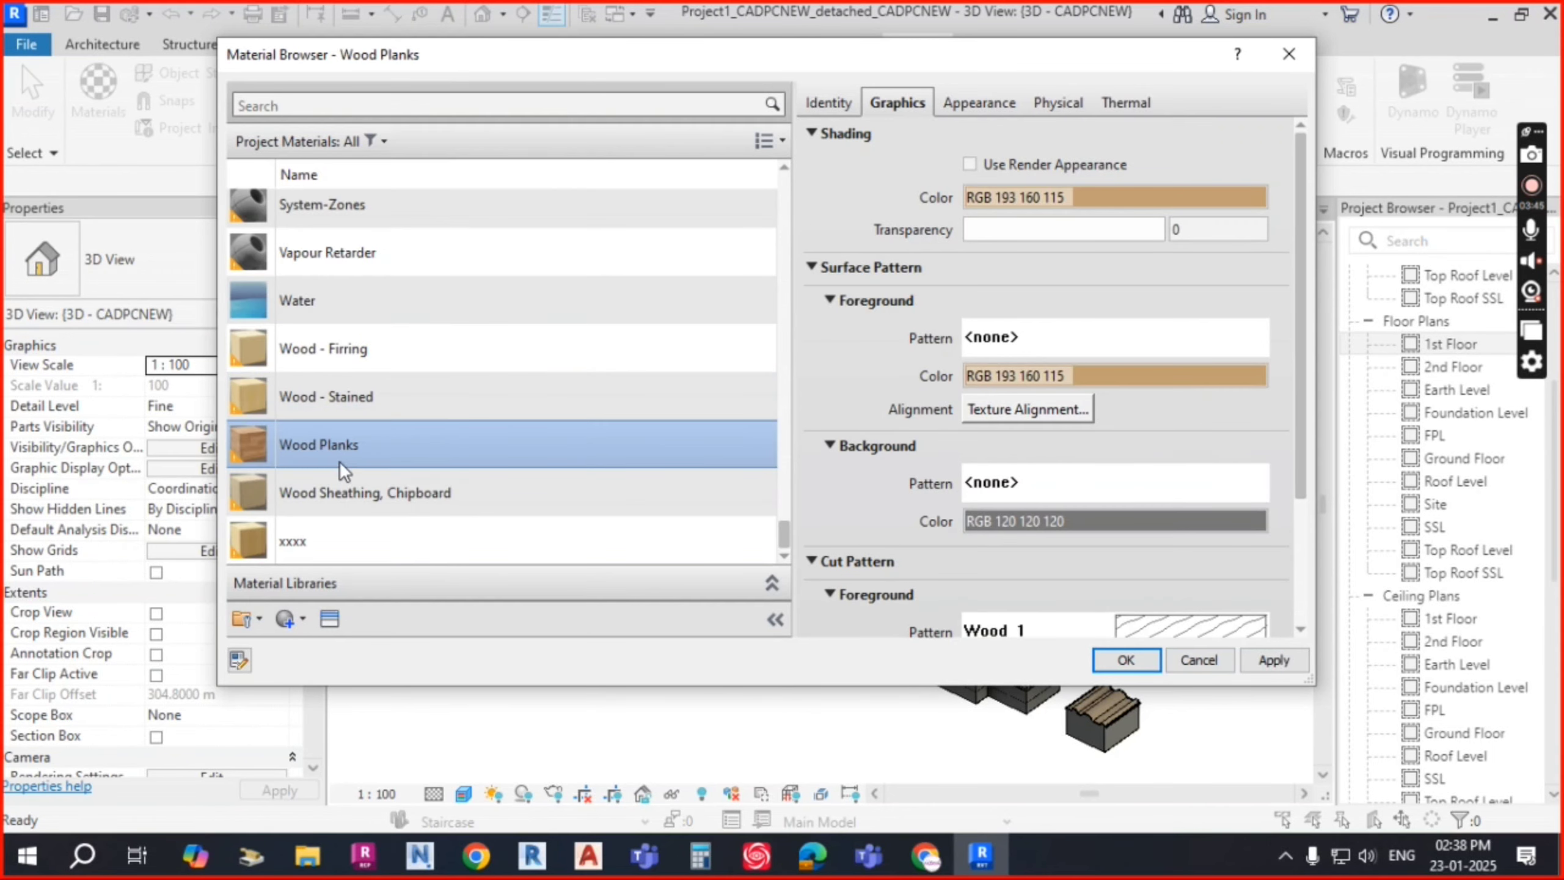
# Step: Select the xxxx material and review its identity information, including the descriptive, product and annotation fields
pyautogui.click(320, 542)
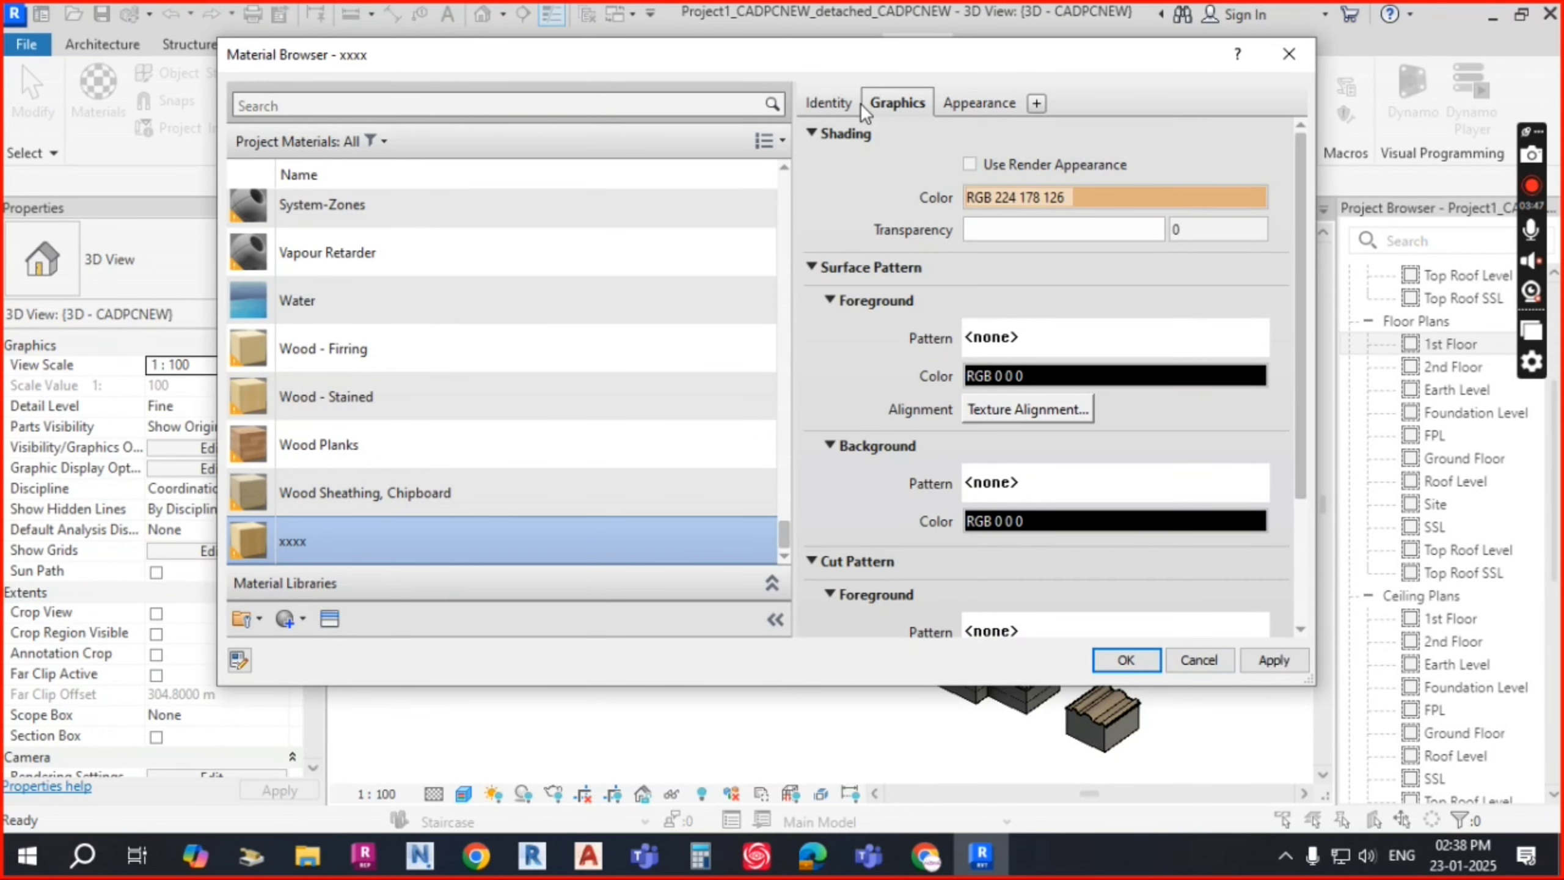
pyautogui.click(824, 100)
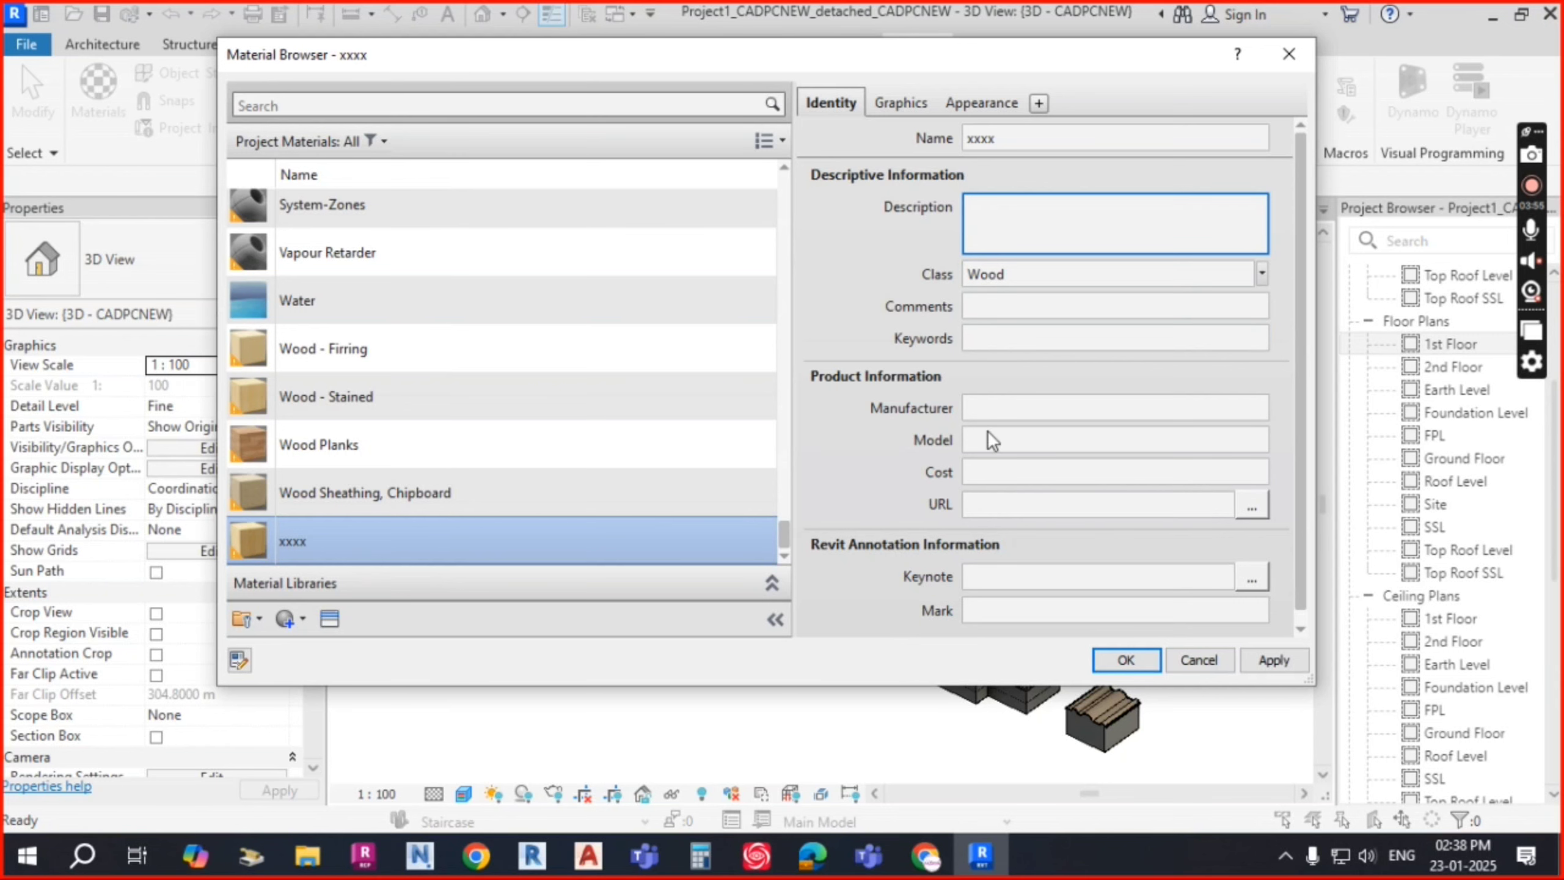
pyautogui.scroll(-1, 1020, 431)
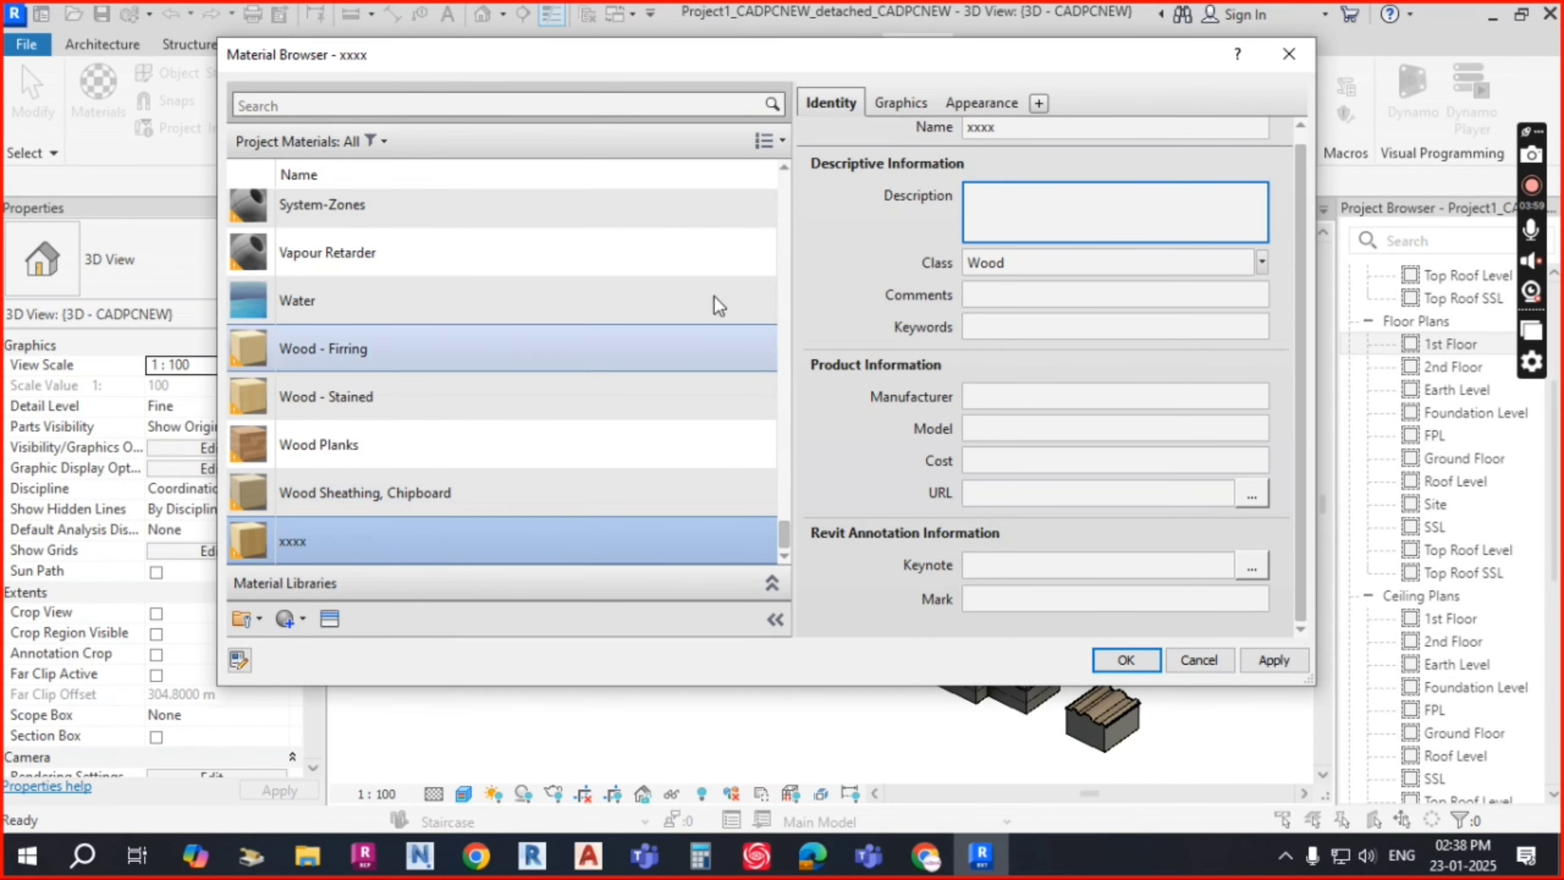
# Step: Review the xxxx material's graphics settings: the shading color choices, surface patterns and cut patterns
pyautogui.click(903, 102)
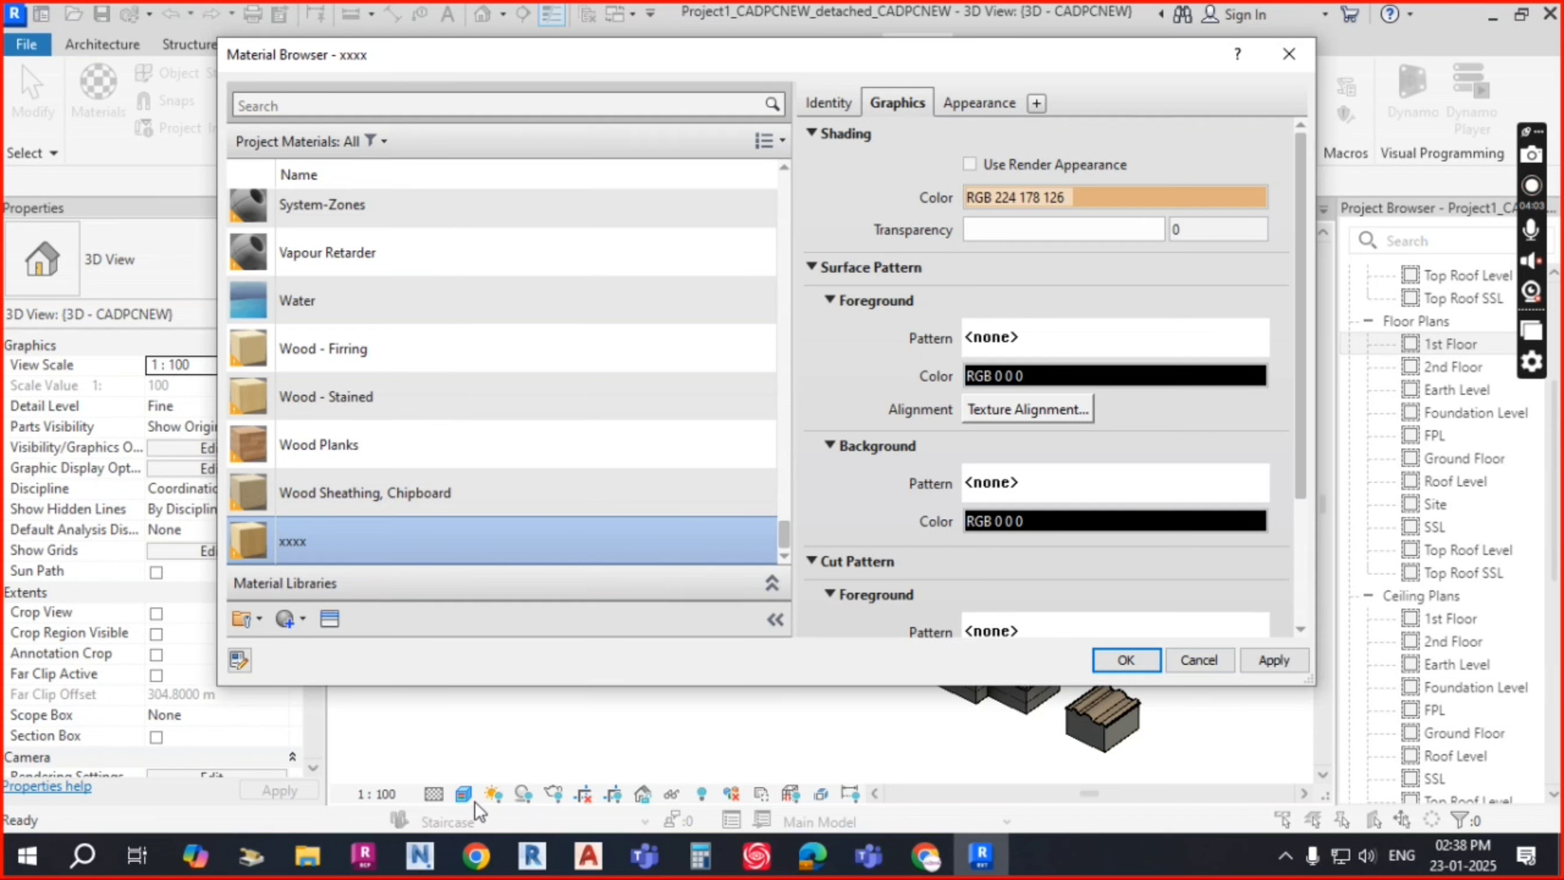
pyautogui.click(1053, 197)
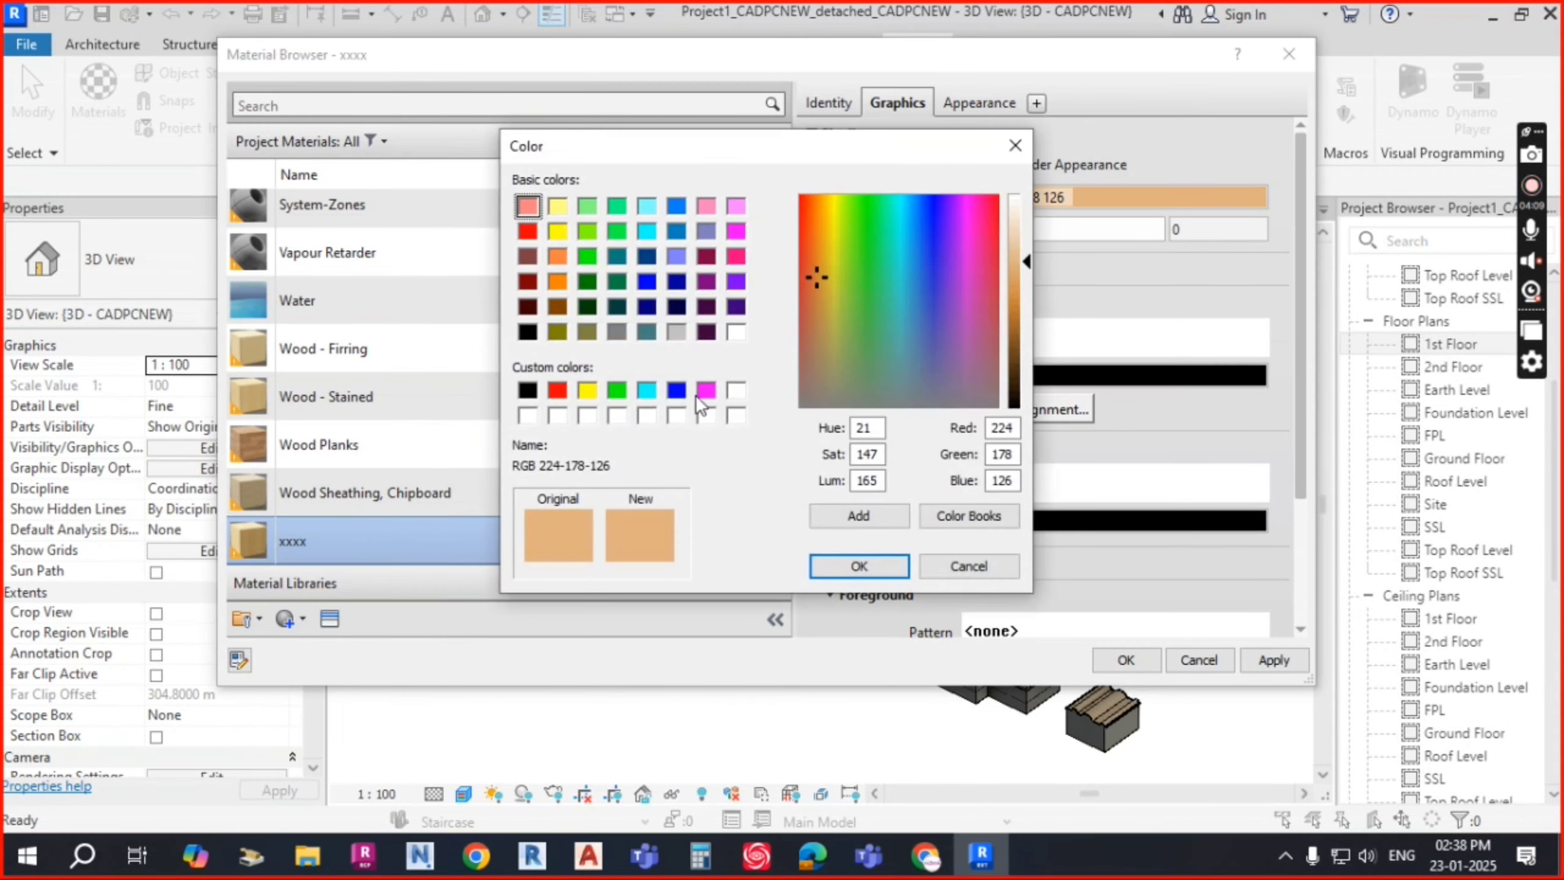
pyautogui.press('Escape')
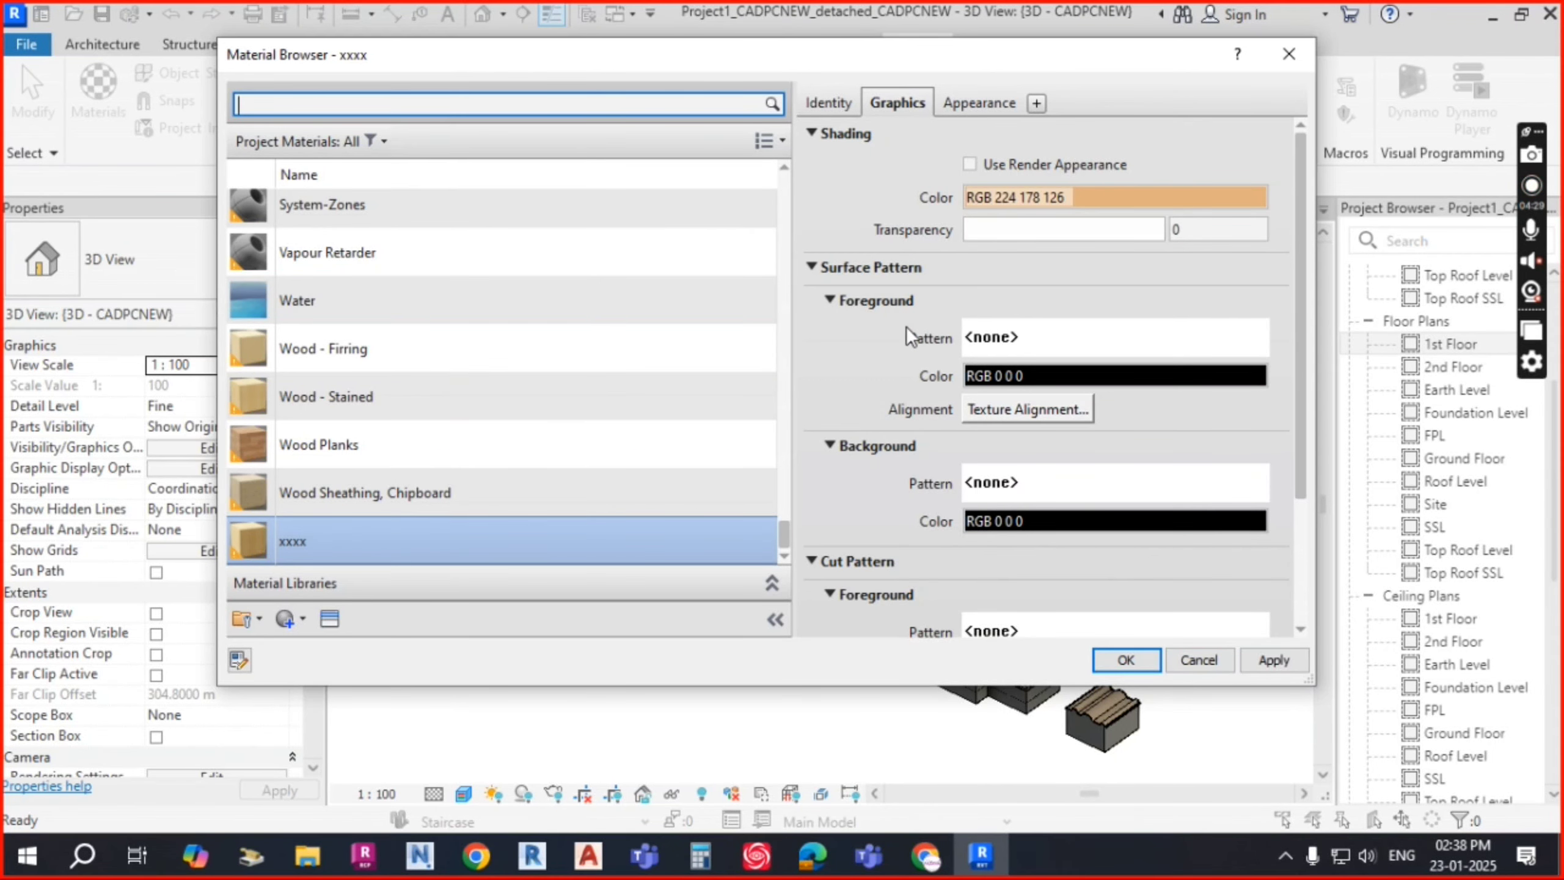
pyautogui.scroll(-3, 980, 418)
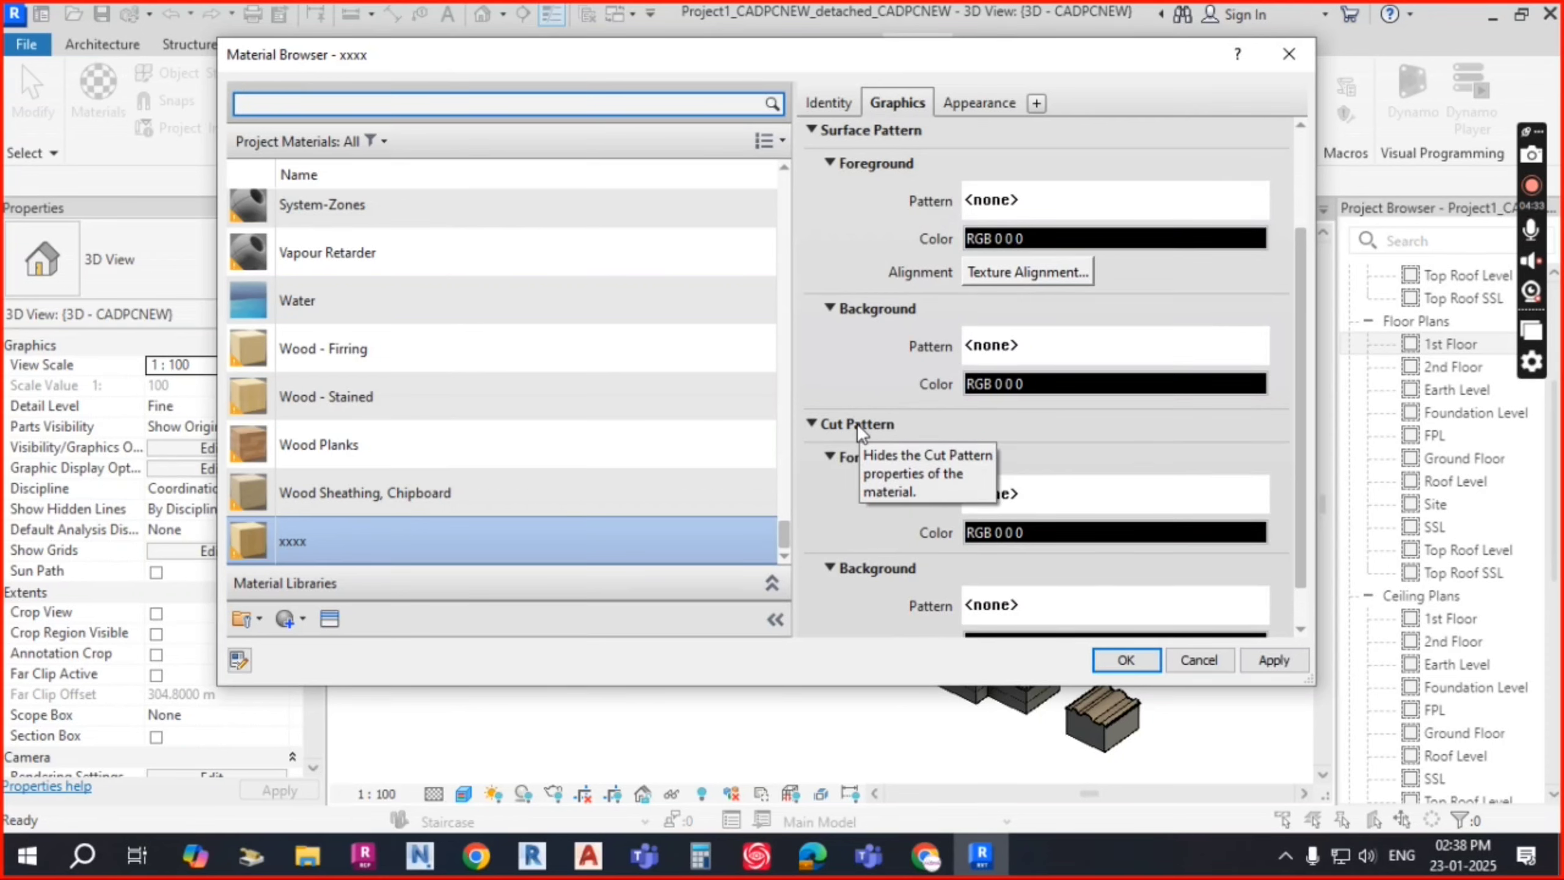
pyautogui.scroll(-1, 857, 424)
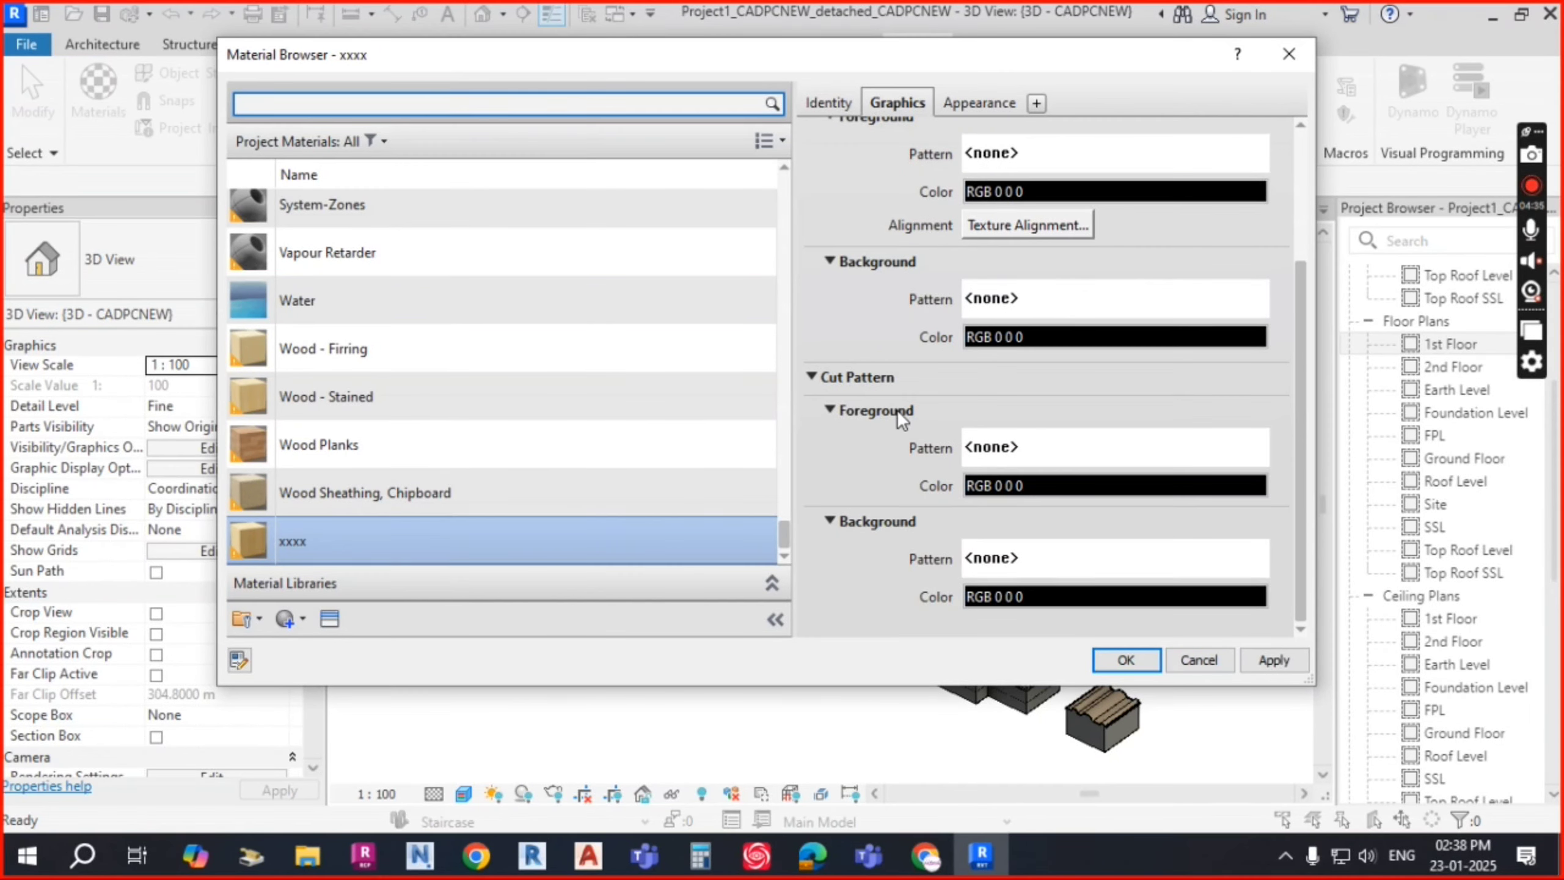
pyautogui.scroll(4, 963, 437)
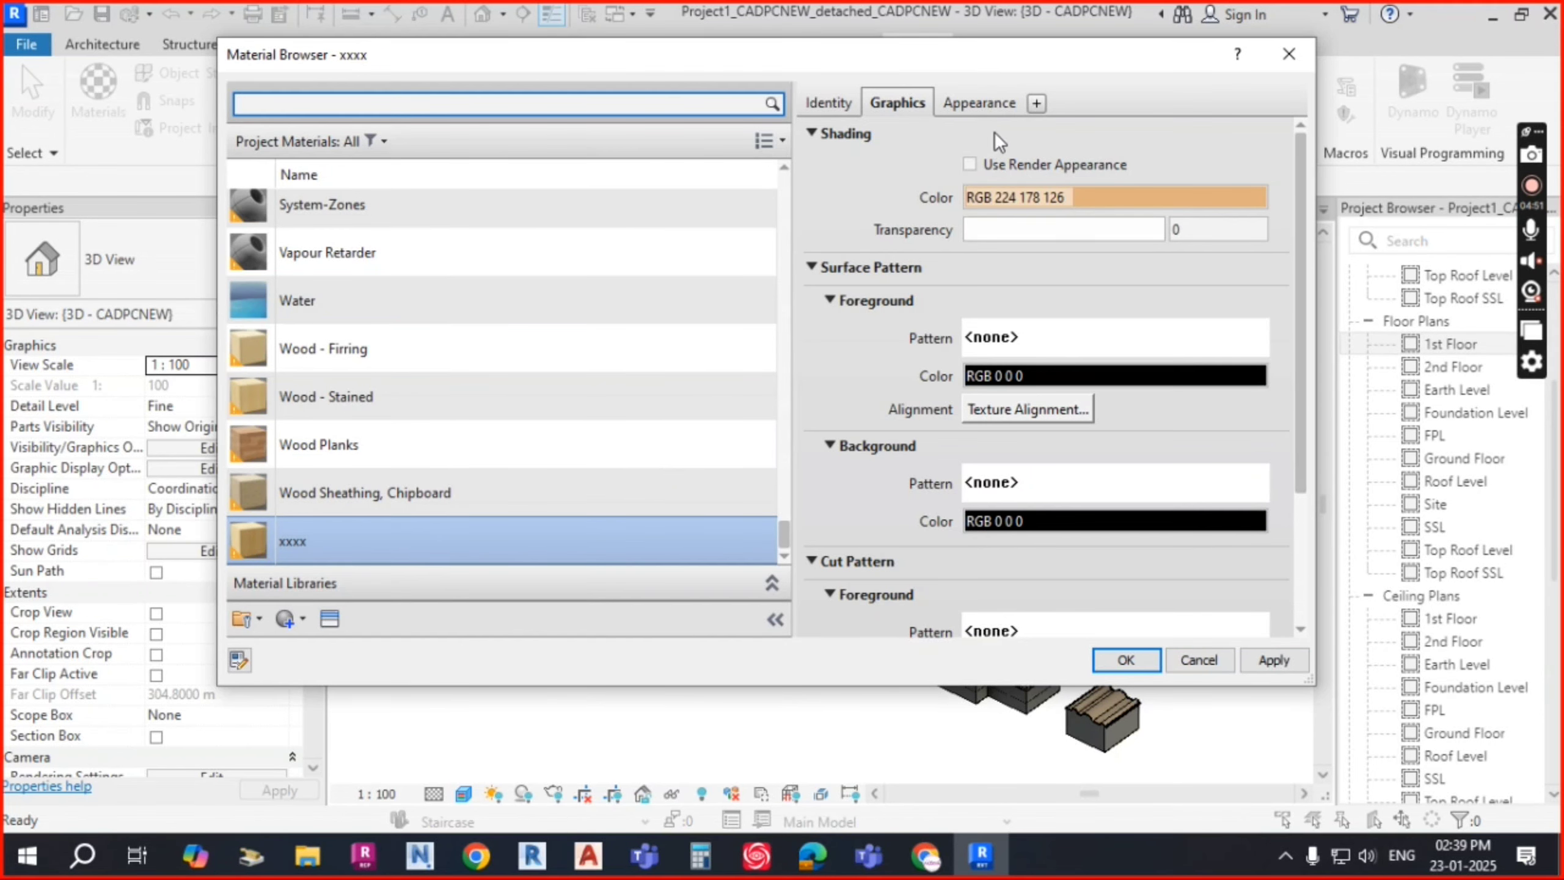
# Step: Check the xxxx material's appearance settings and open the Autodesk physical assets library to add a physical asset
pyautogui.click(994, 104)
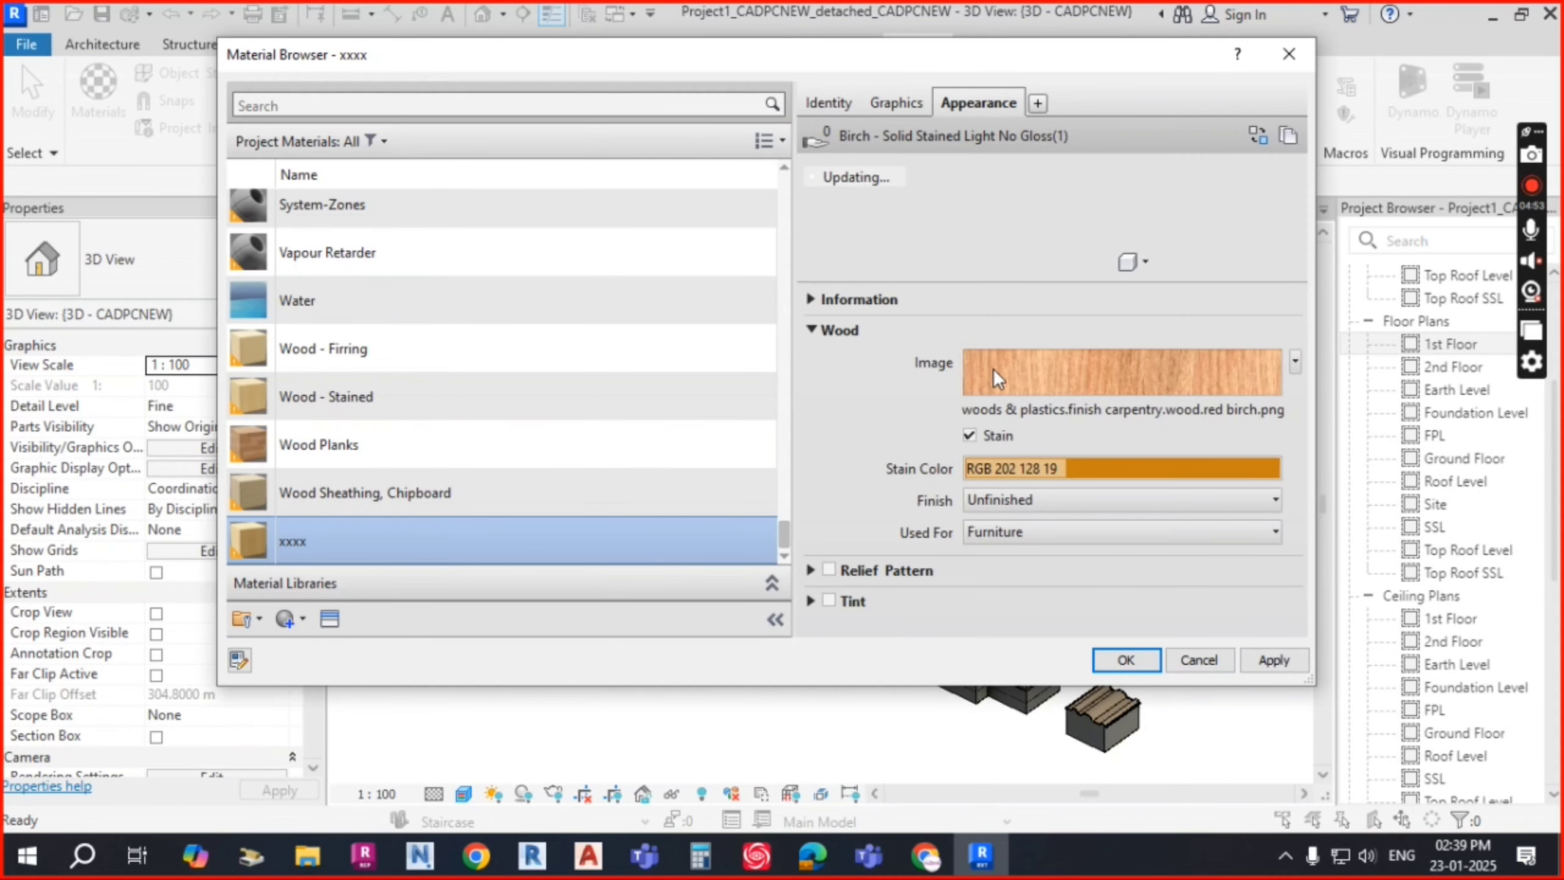
pyautogui.moveTo(1092, 375)
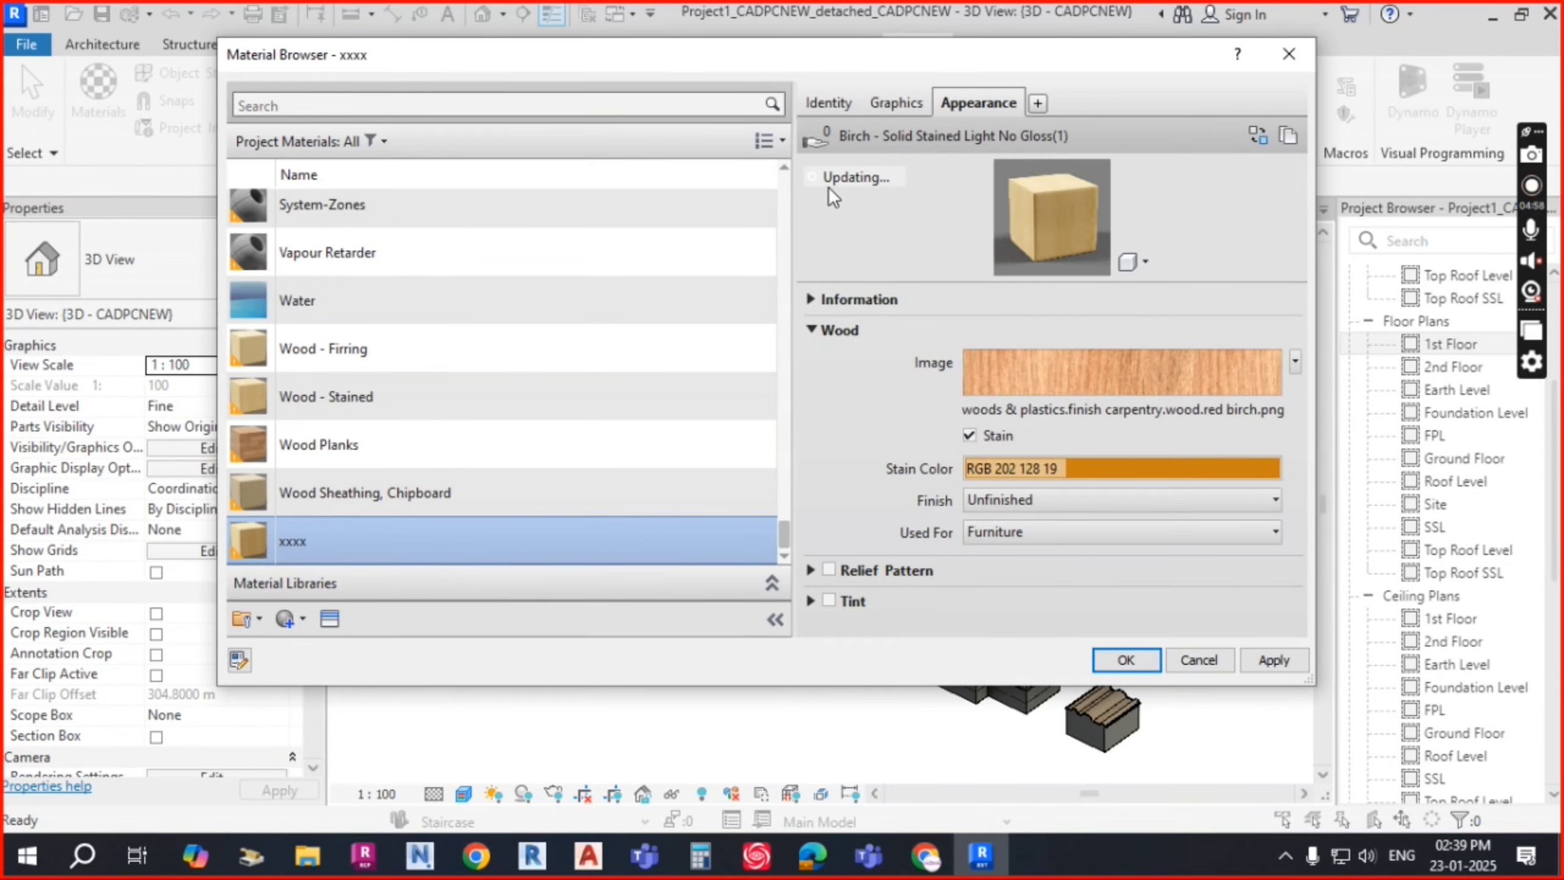
pyautogui.click(1038, 103)
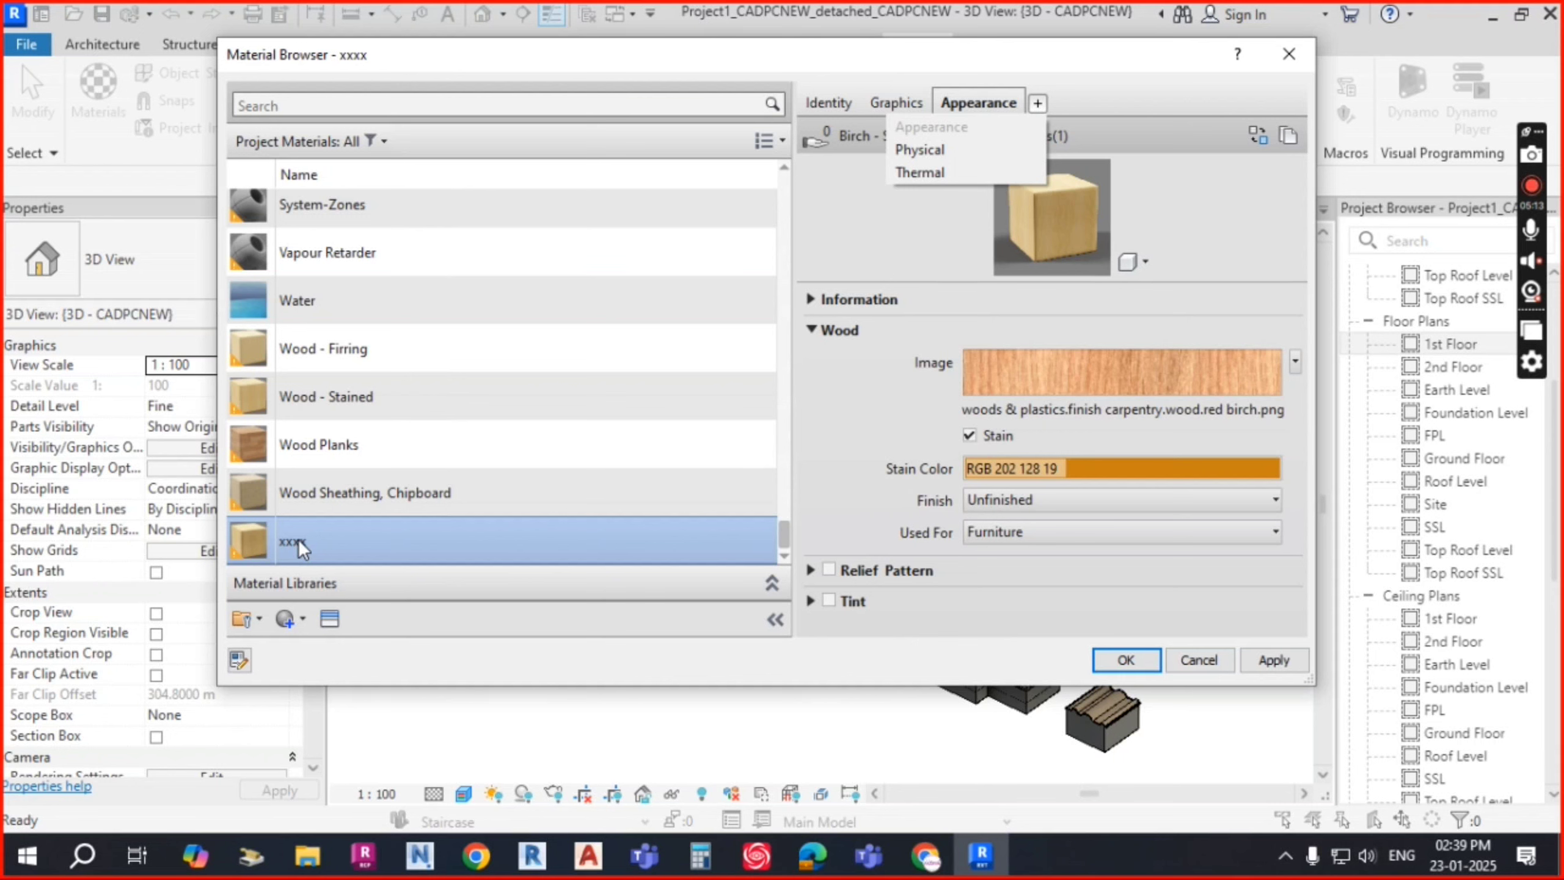
pyautogui.click(938, 150)
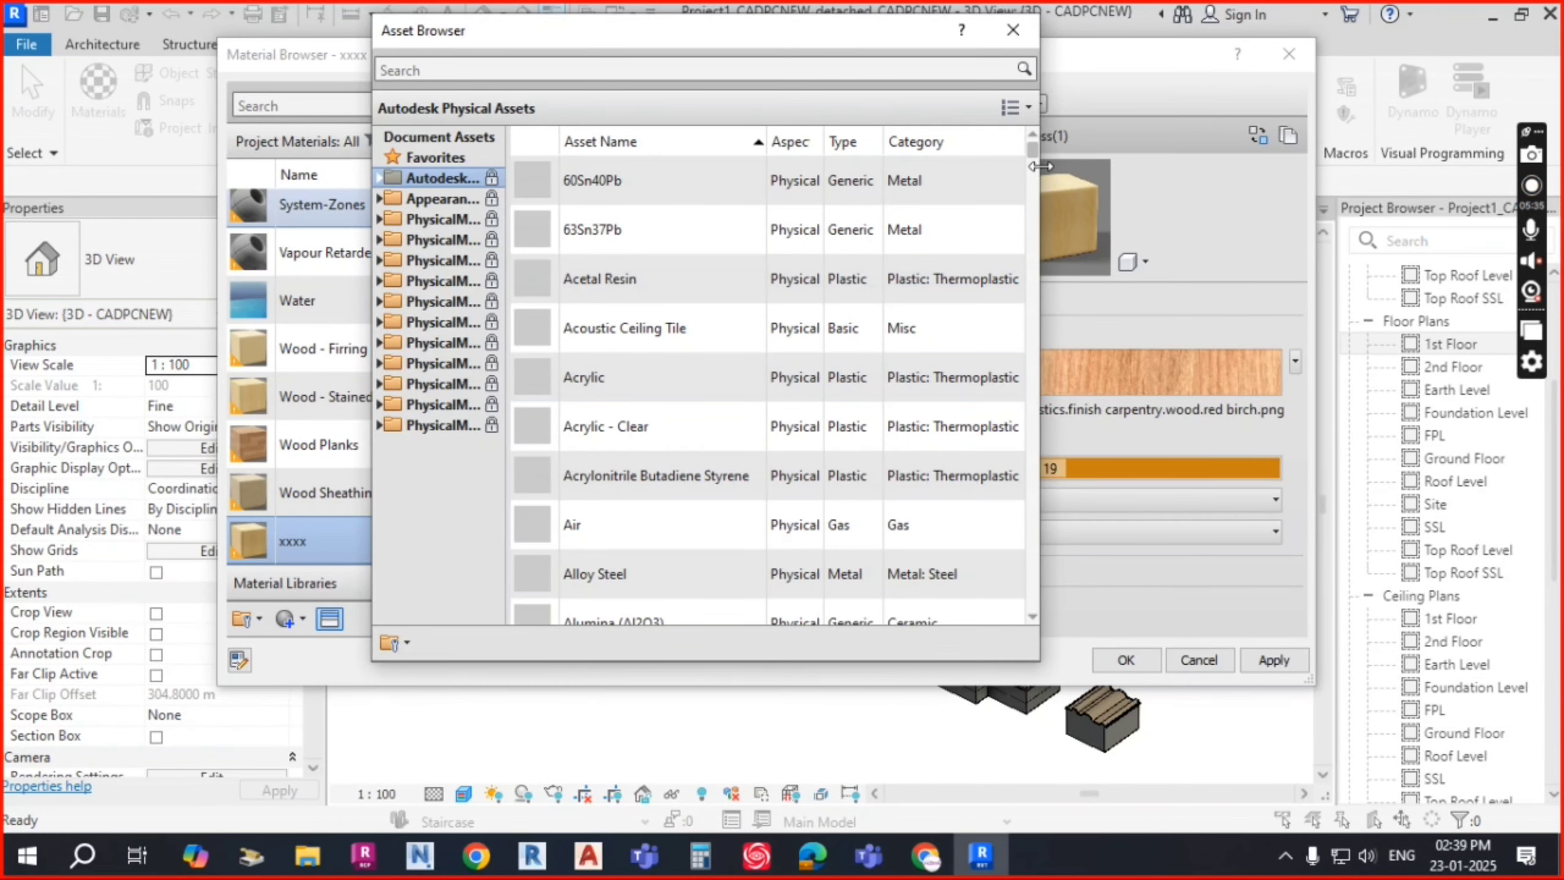
pyautogui.moveTo(1031, 151); pyautogui.dragTo(1035, 240)
pyautogui.moveTo(601, 184)
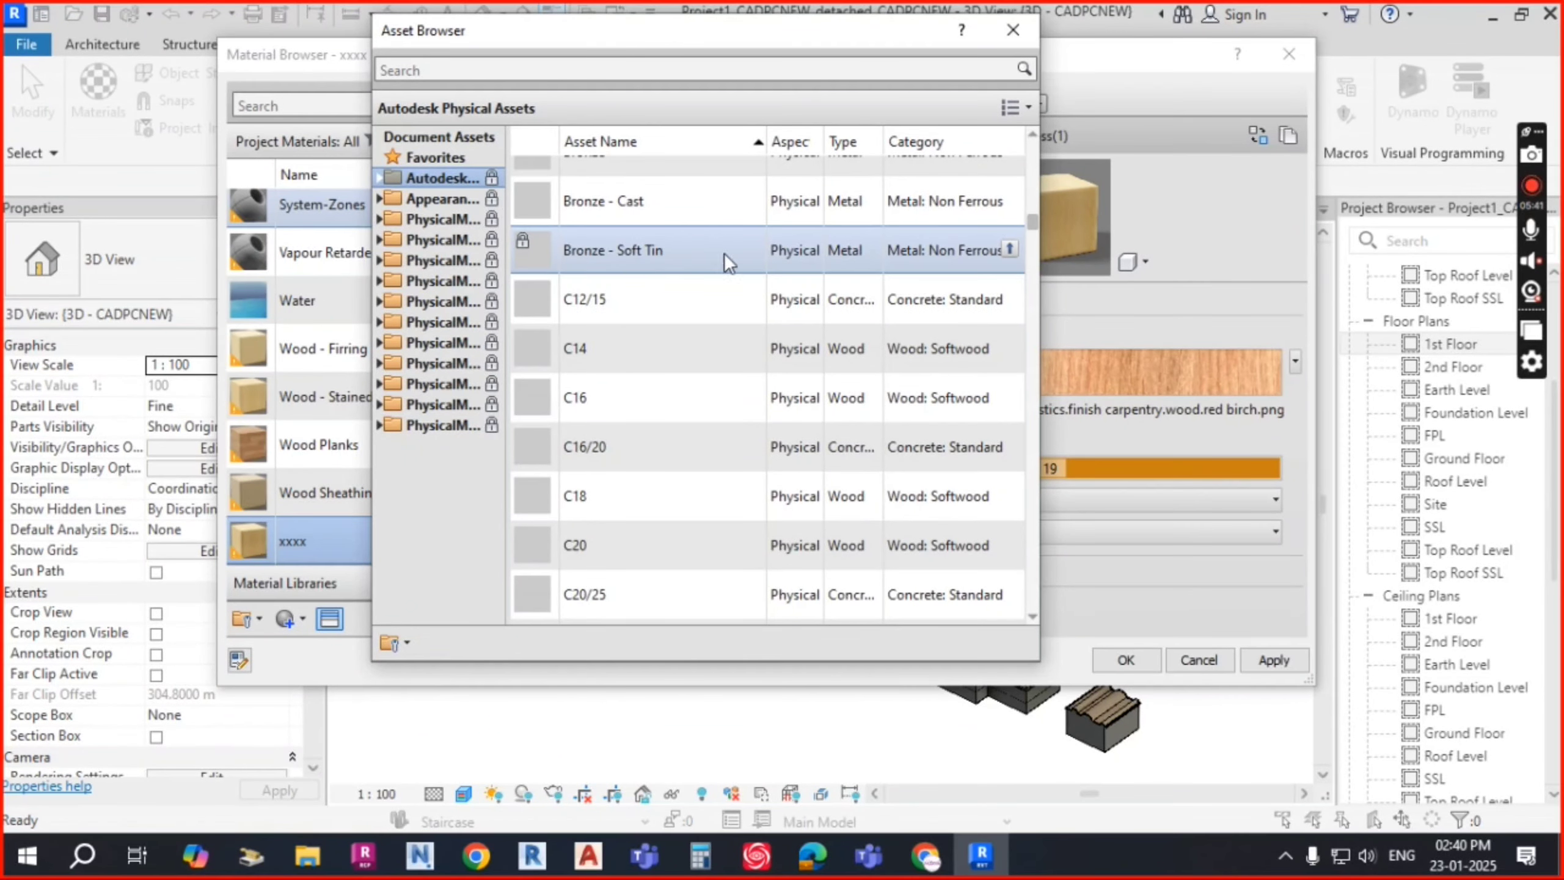
pyautogui.scroll(1, 671, 197)
pyautogui.click(631, 70)
pyautogui.write('vvjsjv')
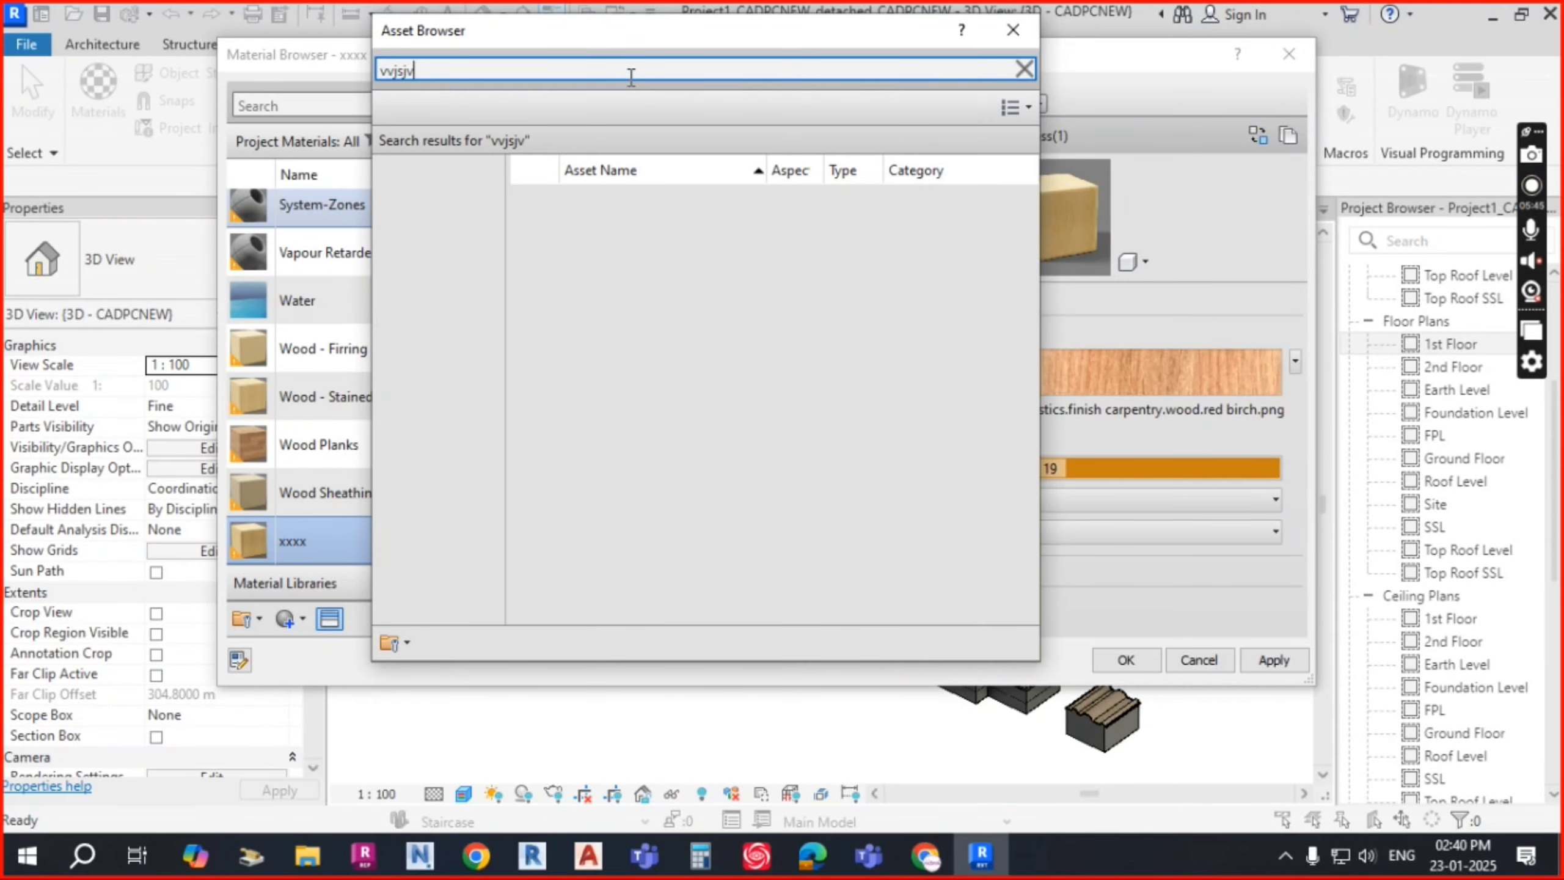
pyautogui.press('BackSpace')
pyautogui.press('BackSpace')
pyautogui.press('BackSpace')
pyautogui.press('BackSpace')
pyautogui.press('BackSpace')
pyautogui.press('BackSpace')
# Step: Search the physical assets for wood and add the Balsa hardwood asset to the xxxx material
pyautogui.write('wood')
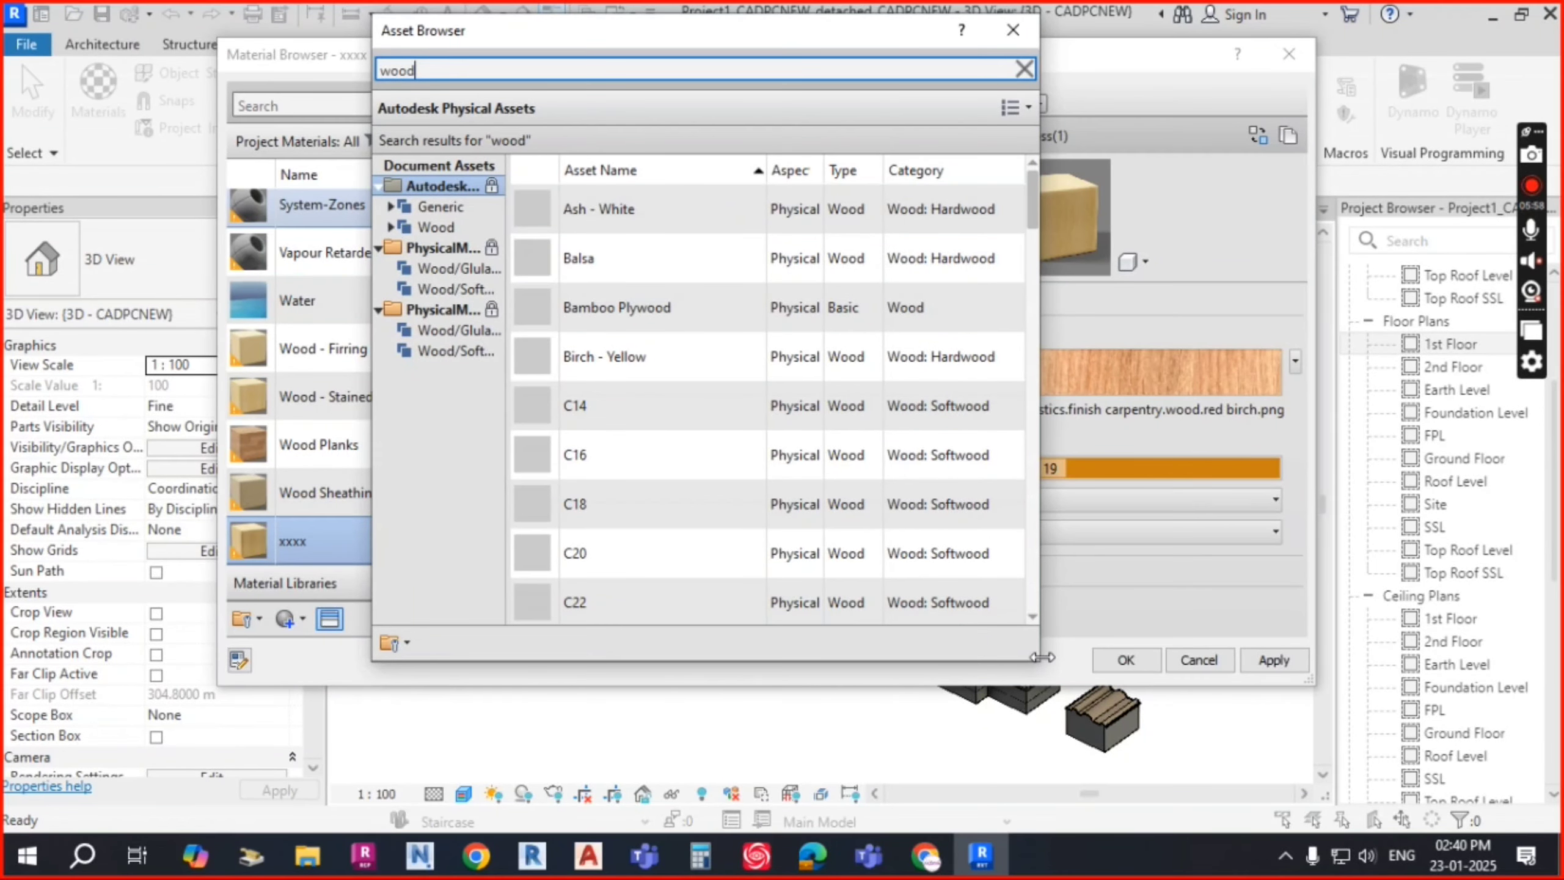
pyautogui.moveTo(1040, 658); pyautogui.dragTo(1419, 658)
pyautogui.click(915, 226)
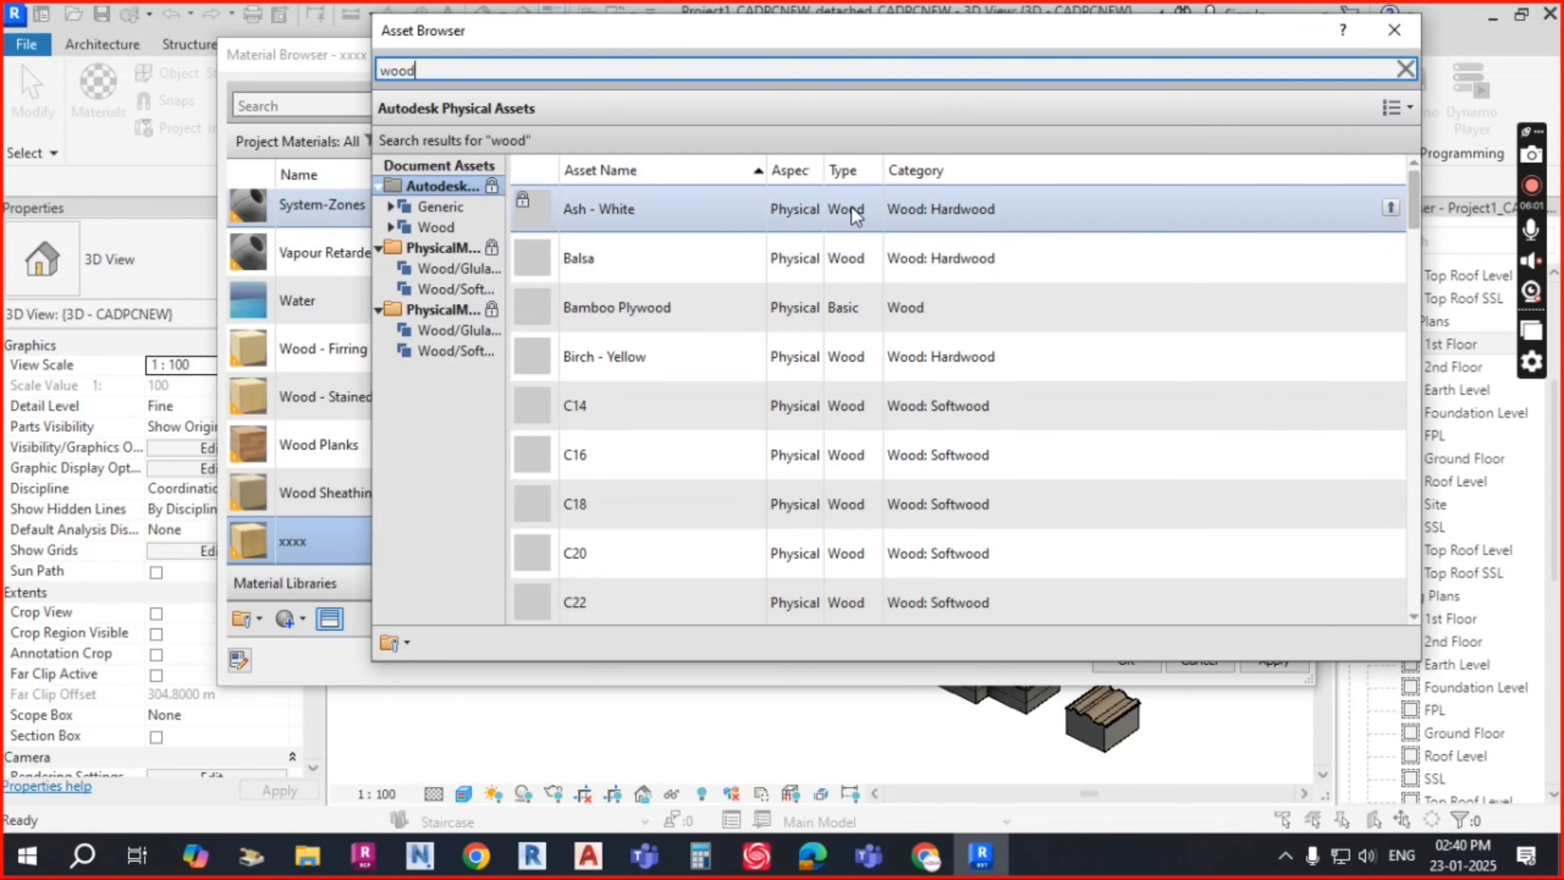
pyautogui.moveTo(826, 171); pyautogui.dragTo(884, 171)
pyautogui.click(764, 263)
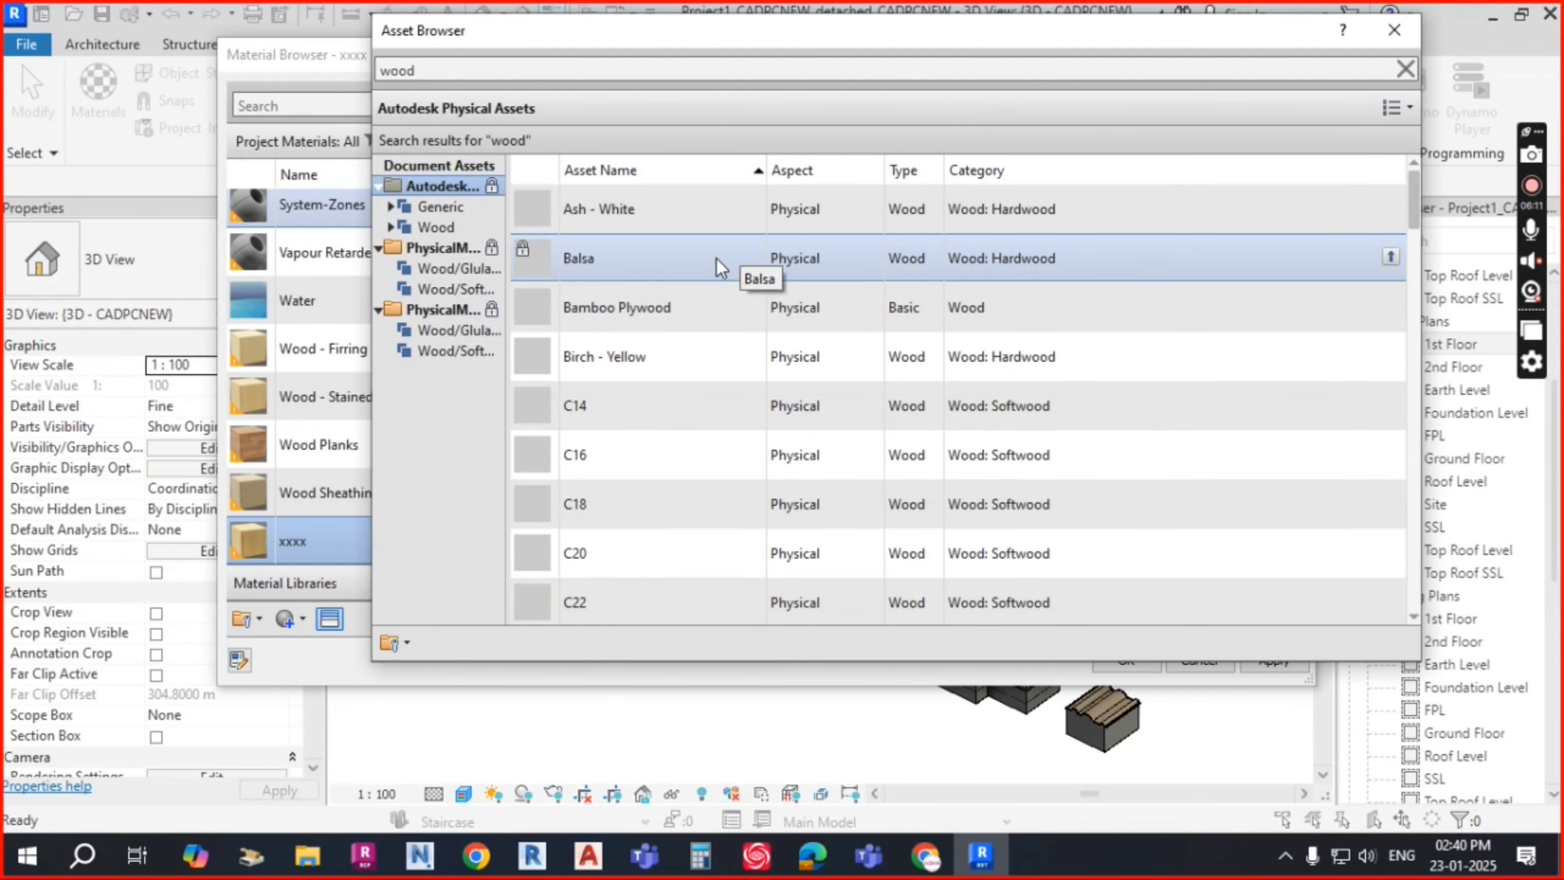
pyautogui.click(1390, 257)
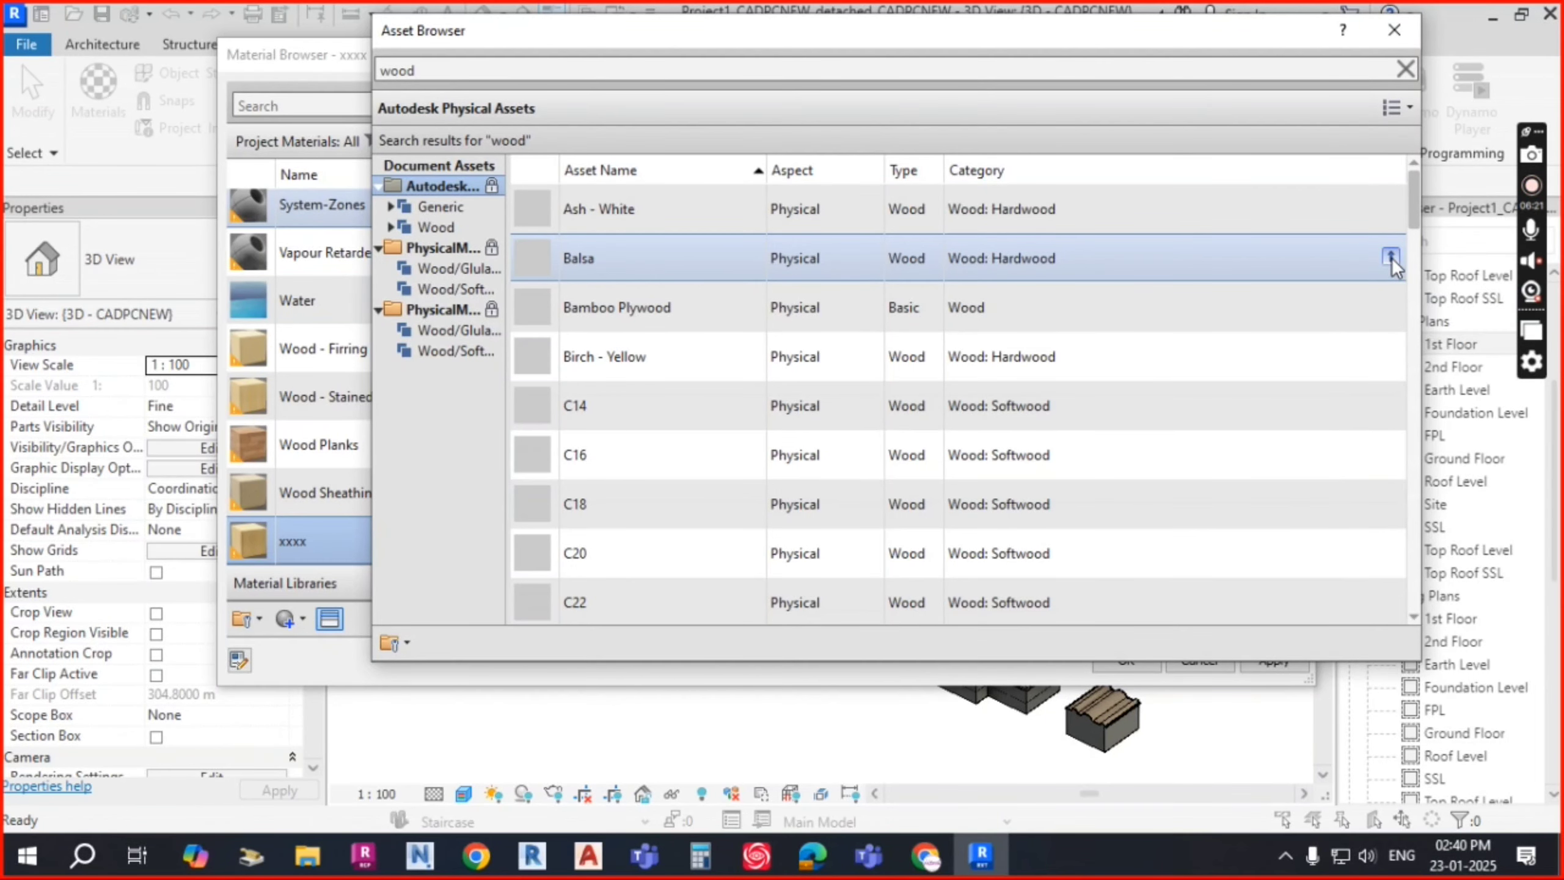
pyautogui.click(1403, 31)
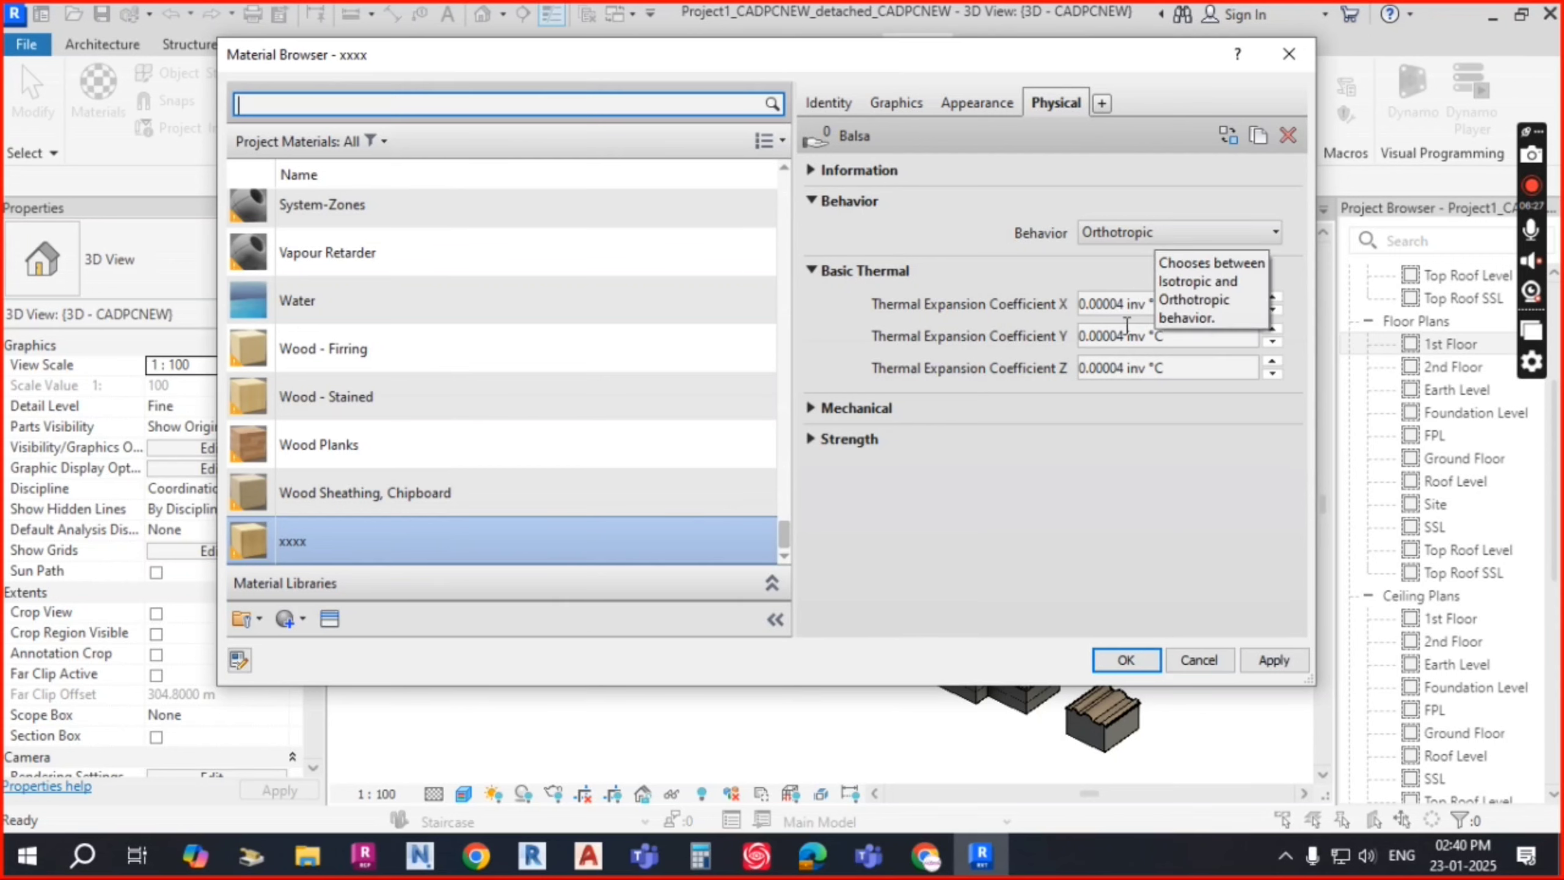
# Step: In the physical asset's mechanical properties, set Poisson's Ratio Y to 0.47 and Young's Modulus Y to 3,400.3 MPa
pyautogui.click(1124, 305)
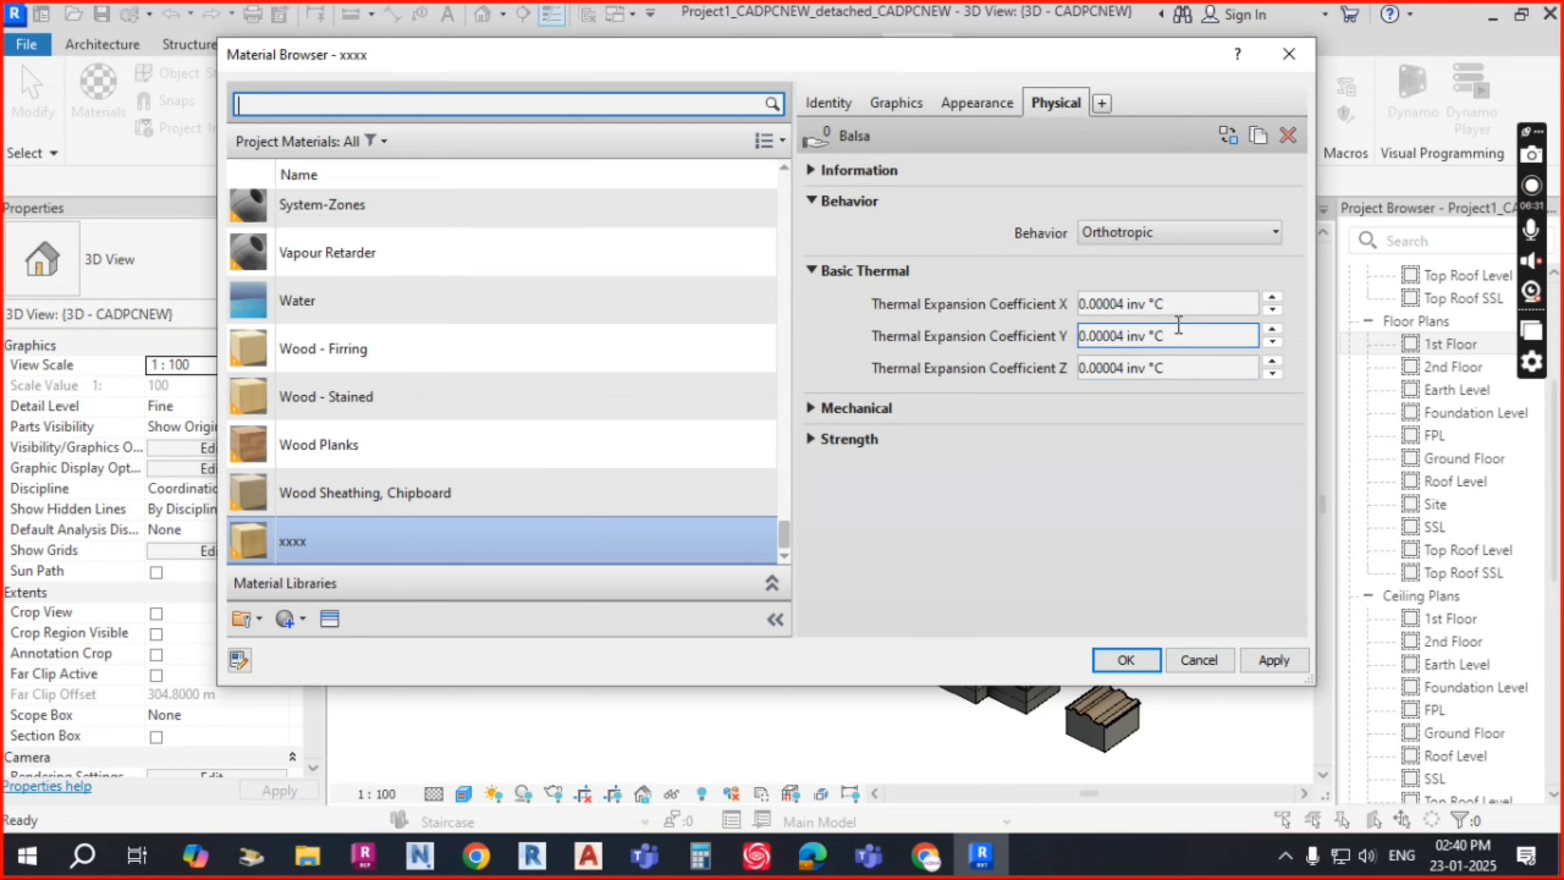
pyautogui.click(813, 407)
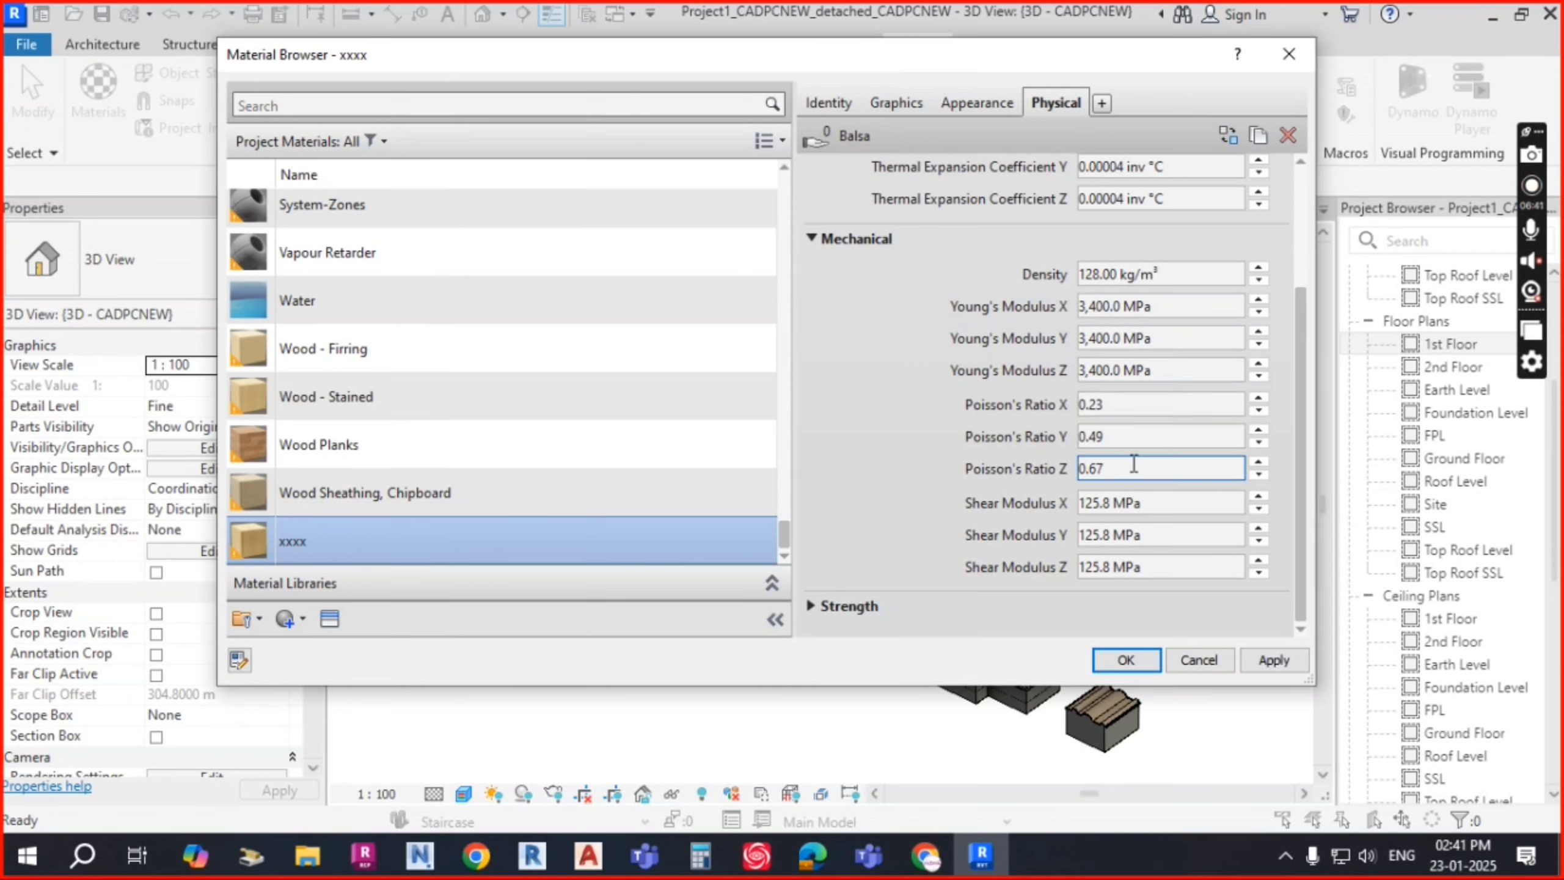
pyautogui.click(1128, 435)
pyautogui.press('BackSpace')
pyautogui.write('7')
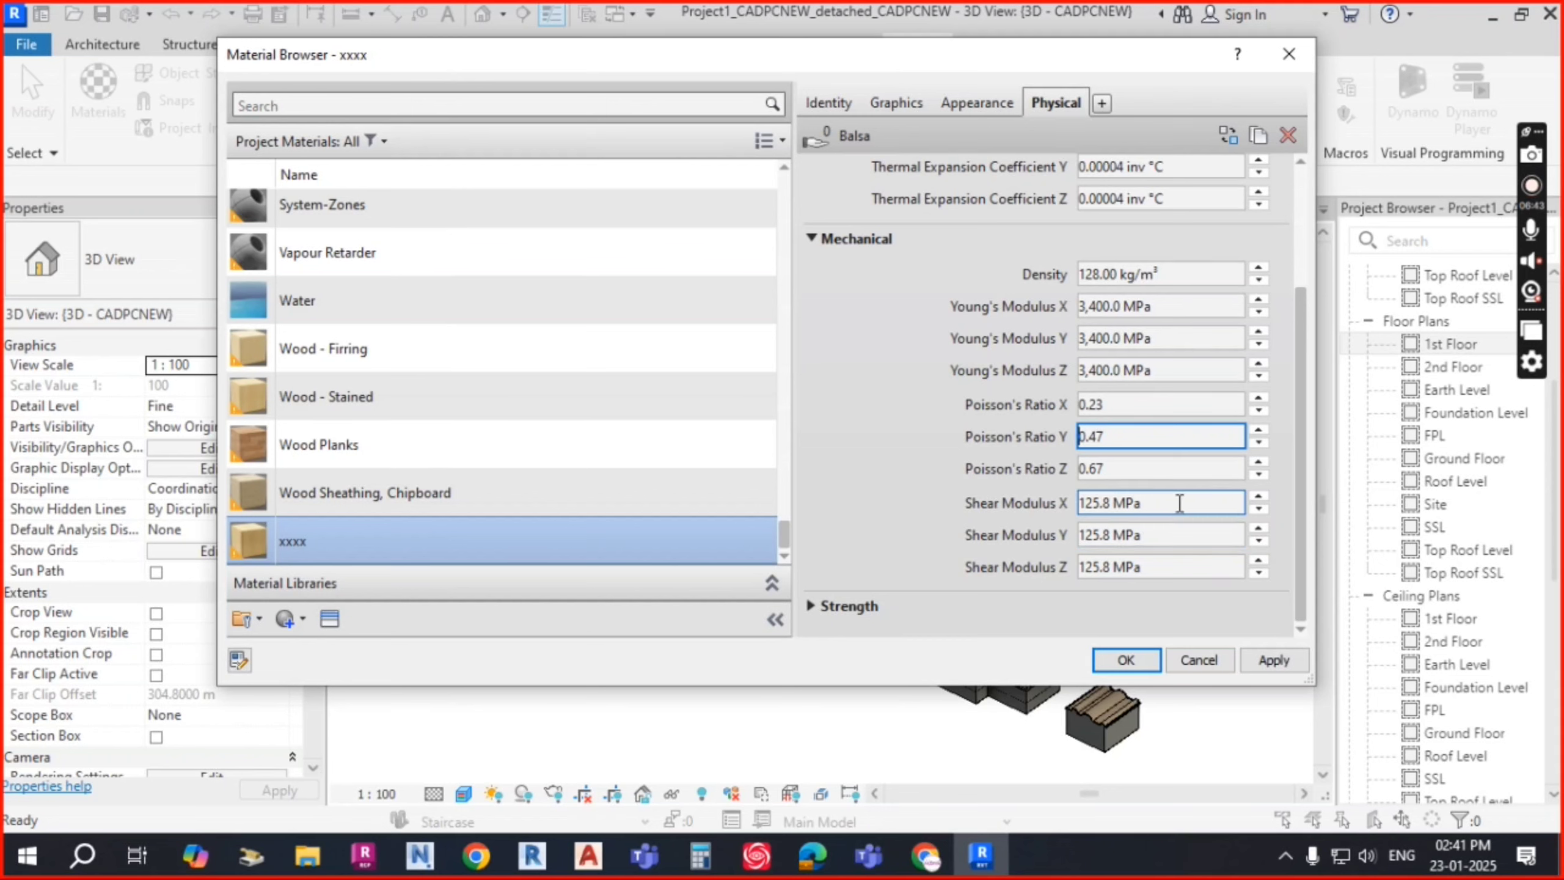
pyautogui.scroll(3, 1160, 342)
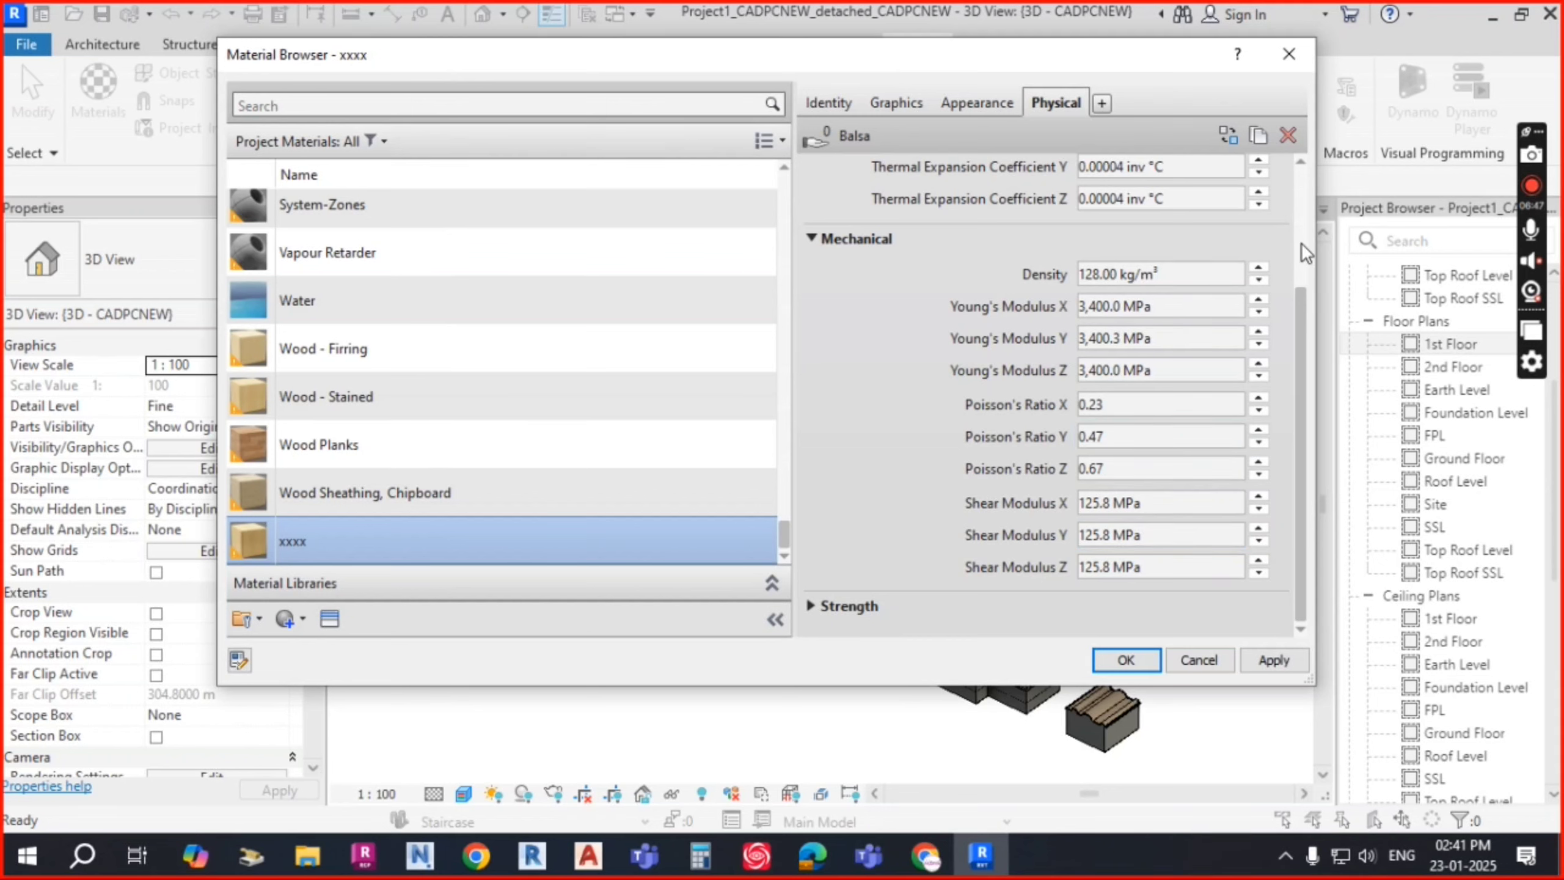
# Step: Set the physical asset's Compression Parallel to Grain to 15.2 MPa and its Shear Modulus Z to 126.1 MPa
pyautogui.click(810, 605)
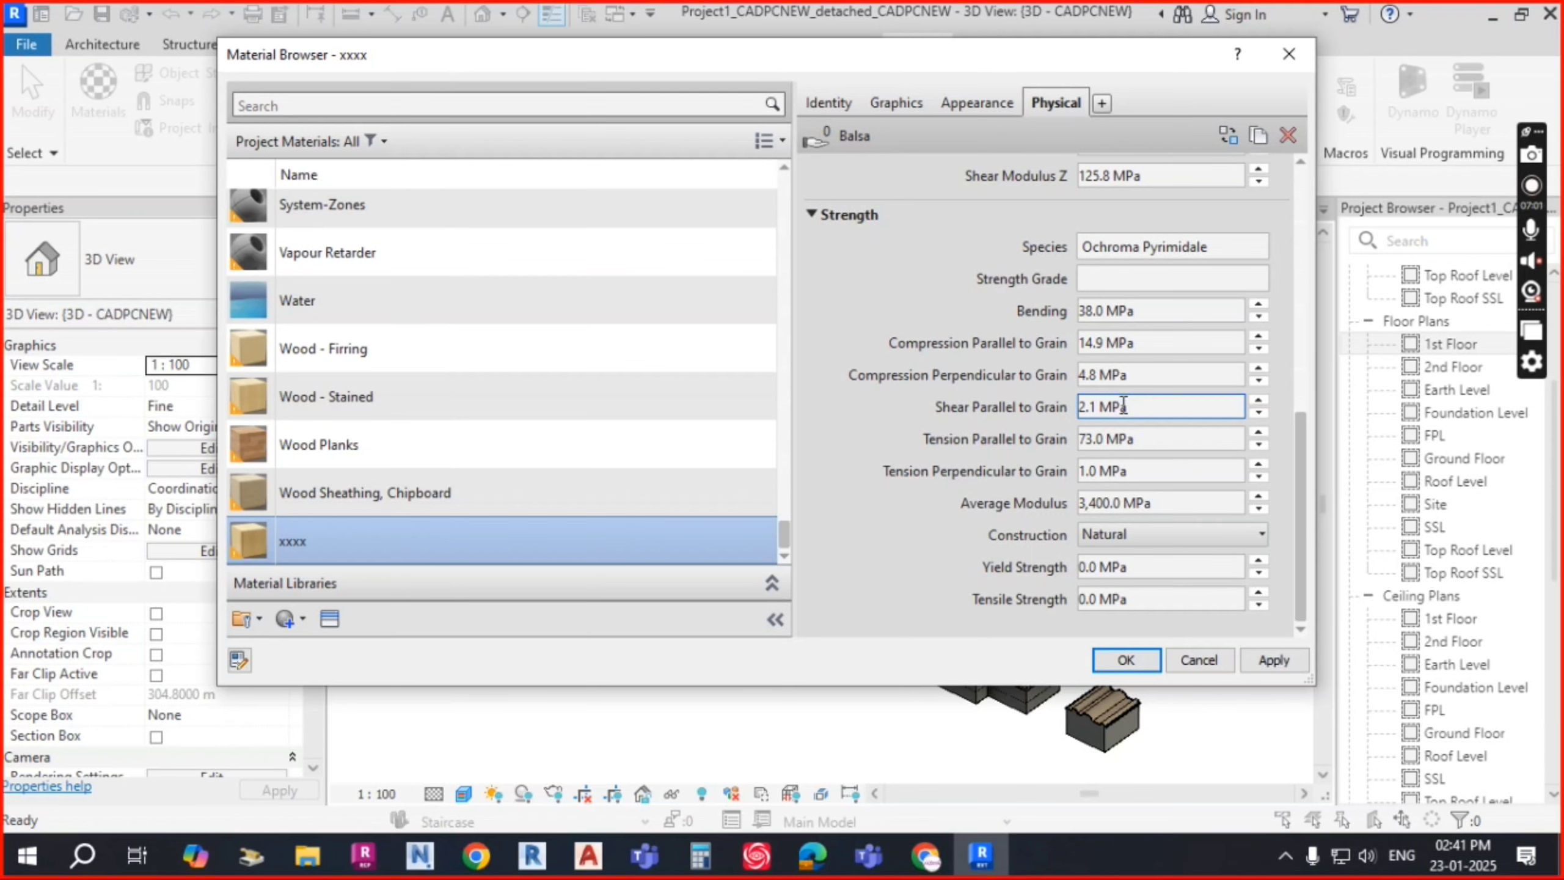
pyautogui.scroll(3, 1114, 344)
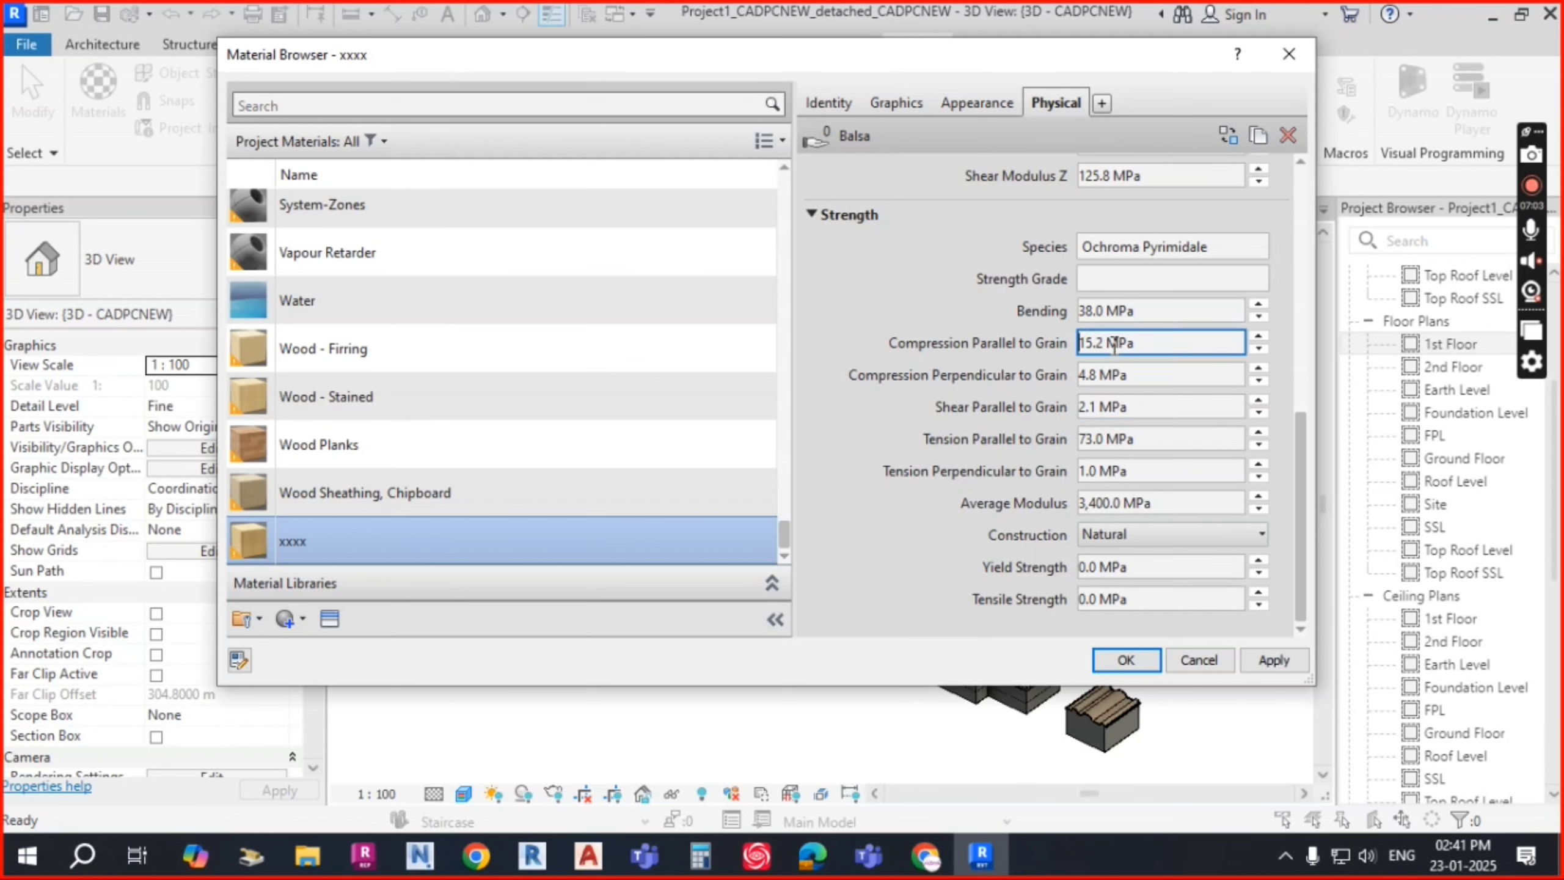
pyautogui.moveTo(1299, 463); pyautogui.dragTo(1300, 507)
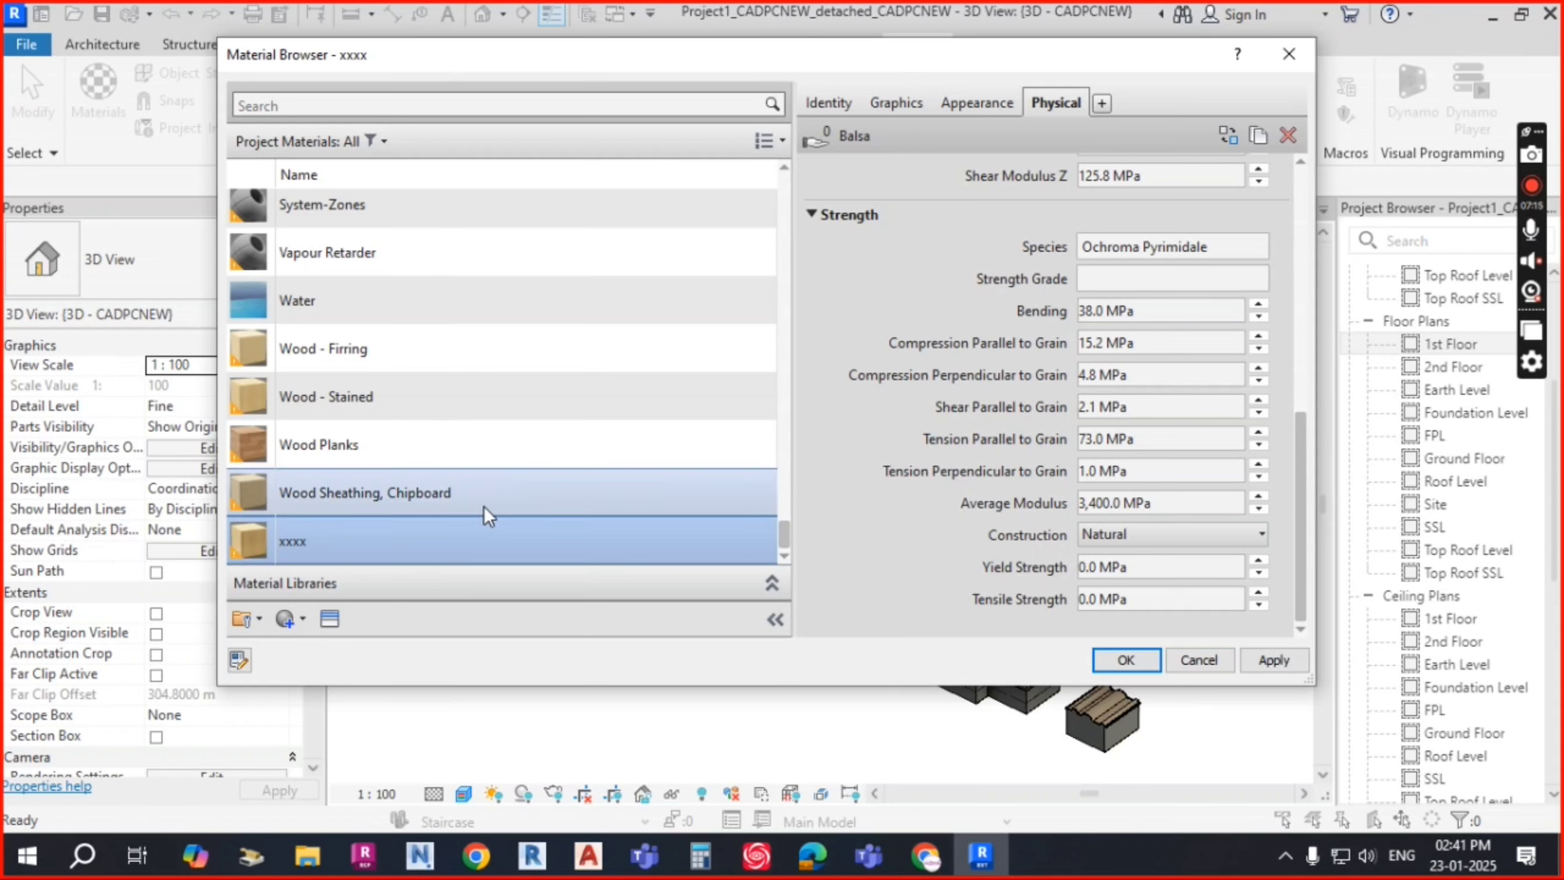
pyautogui.scroll(2, 1193, 254)
pyautogui.scroll(2, 1192, 254)
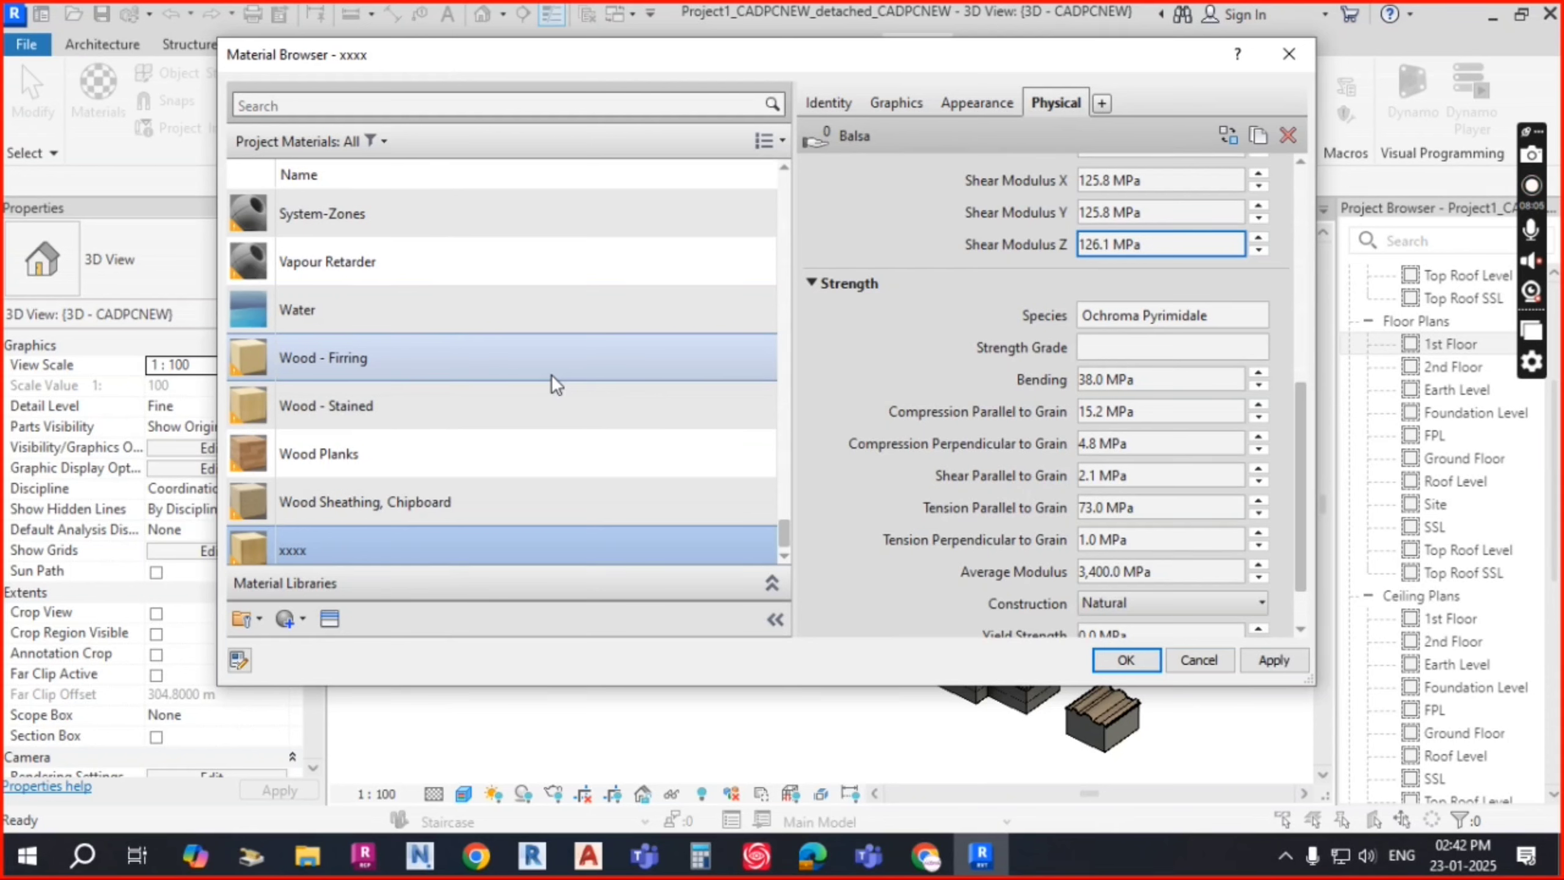
pyautogui.scroll(-1, 738, 512)
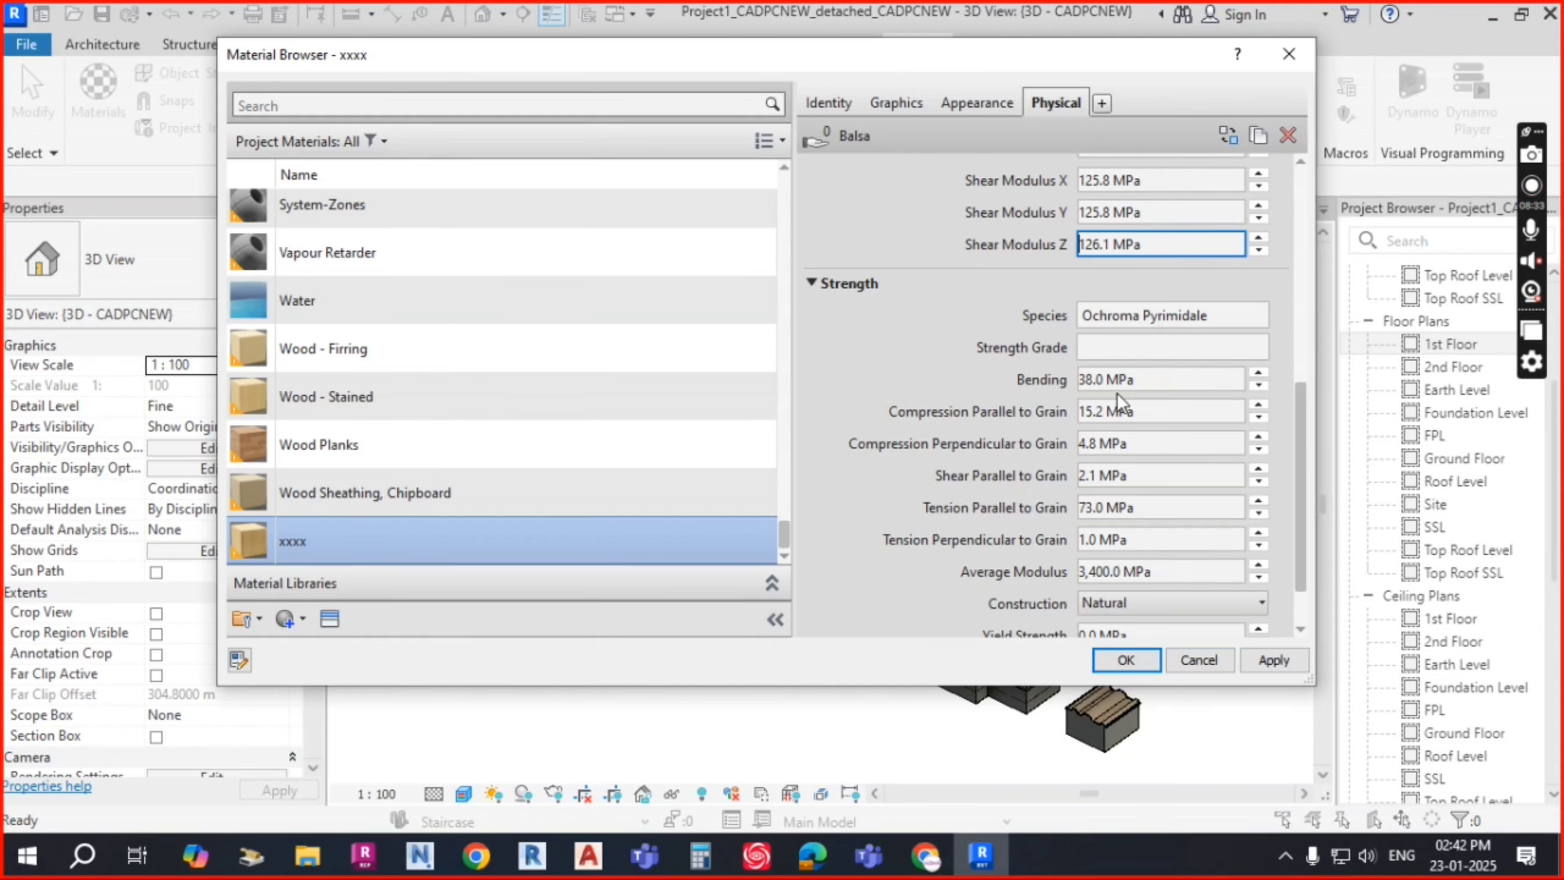
# Step: Add a thermal asset to the xxxx material by searching the thermal assets for wood and assigning Balsa
pyautogui.click(1102, 103)
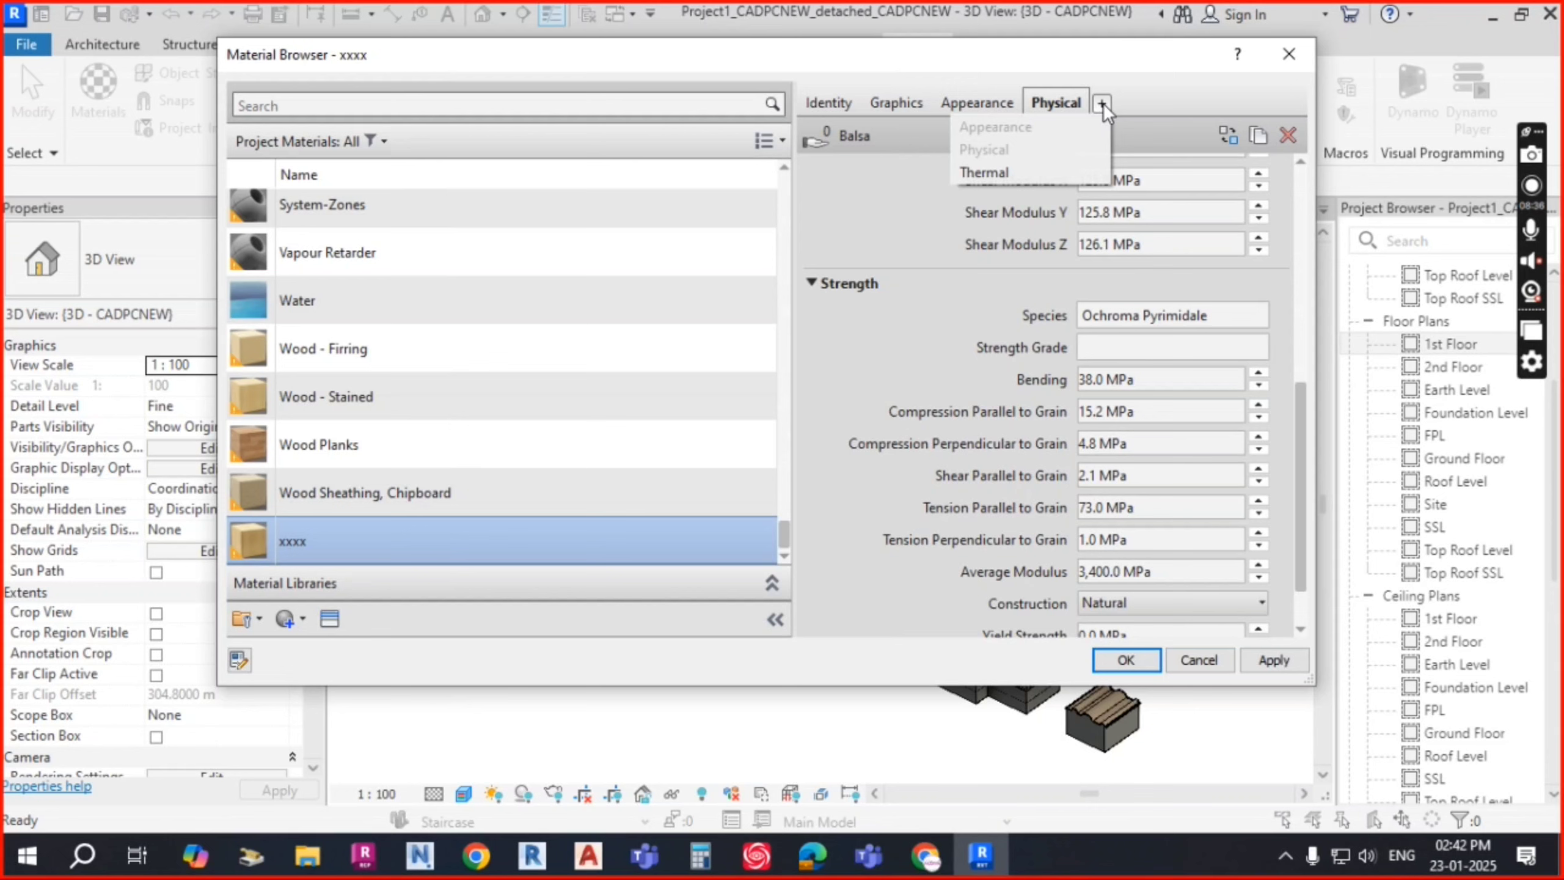
pyautogui.click(984, 171)
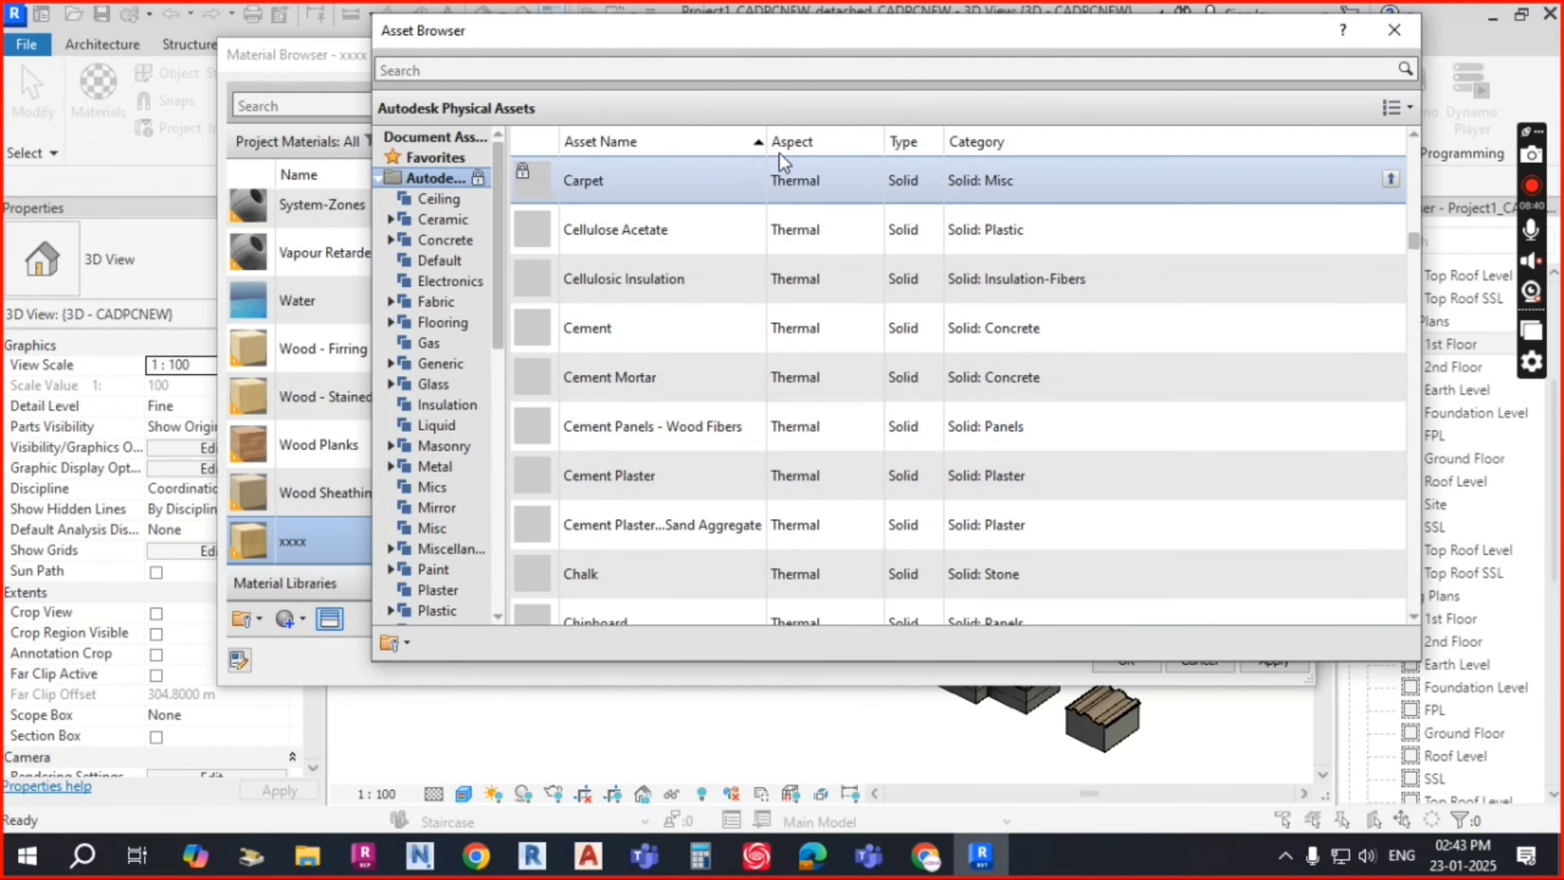
pyautogui.click(506, 71)
pyautogui.write('wood')
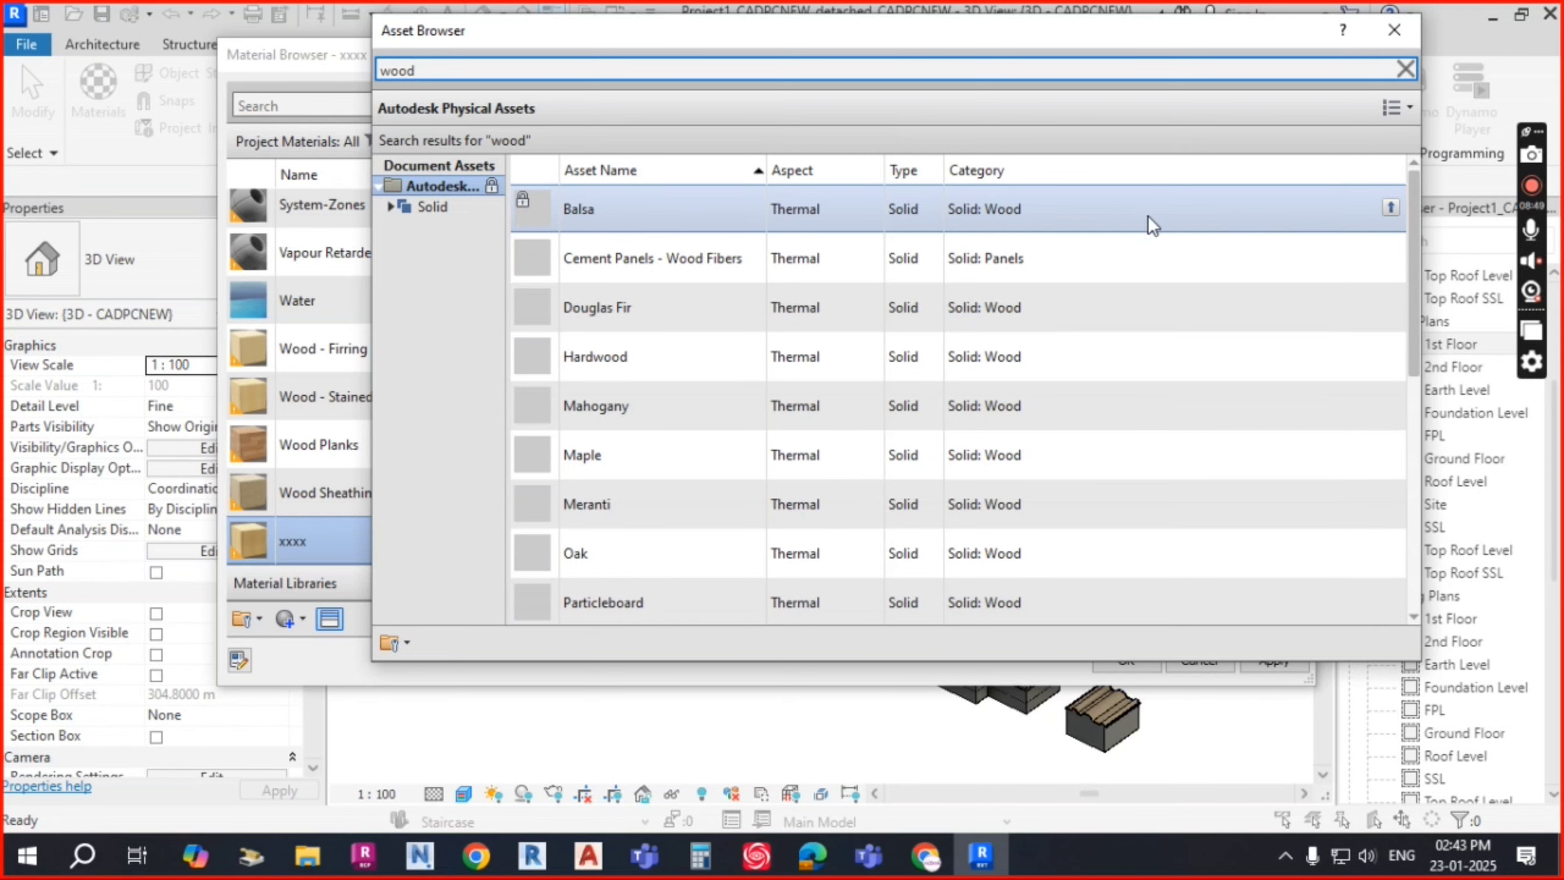
pyautogui.click(1391, 208)
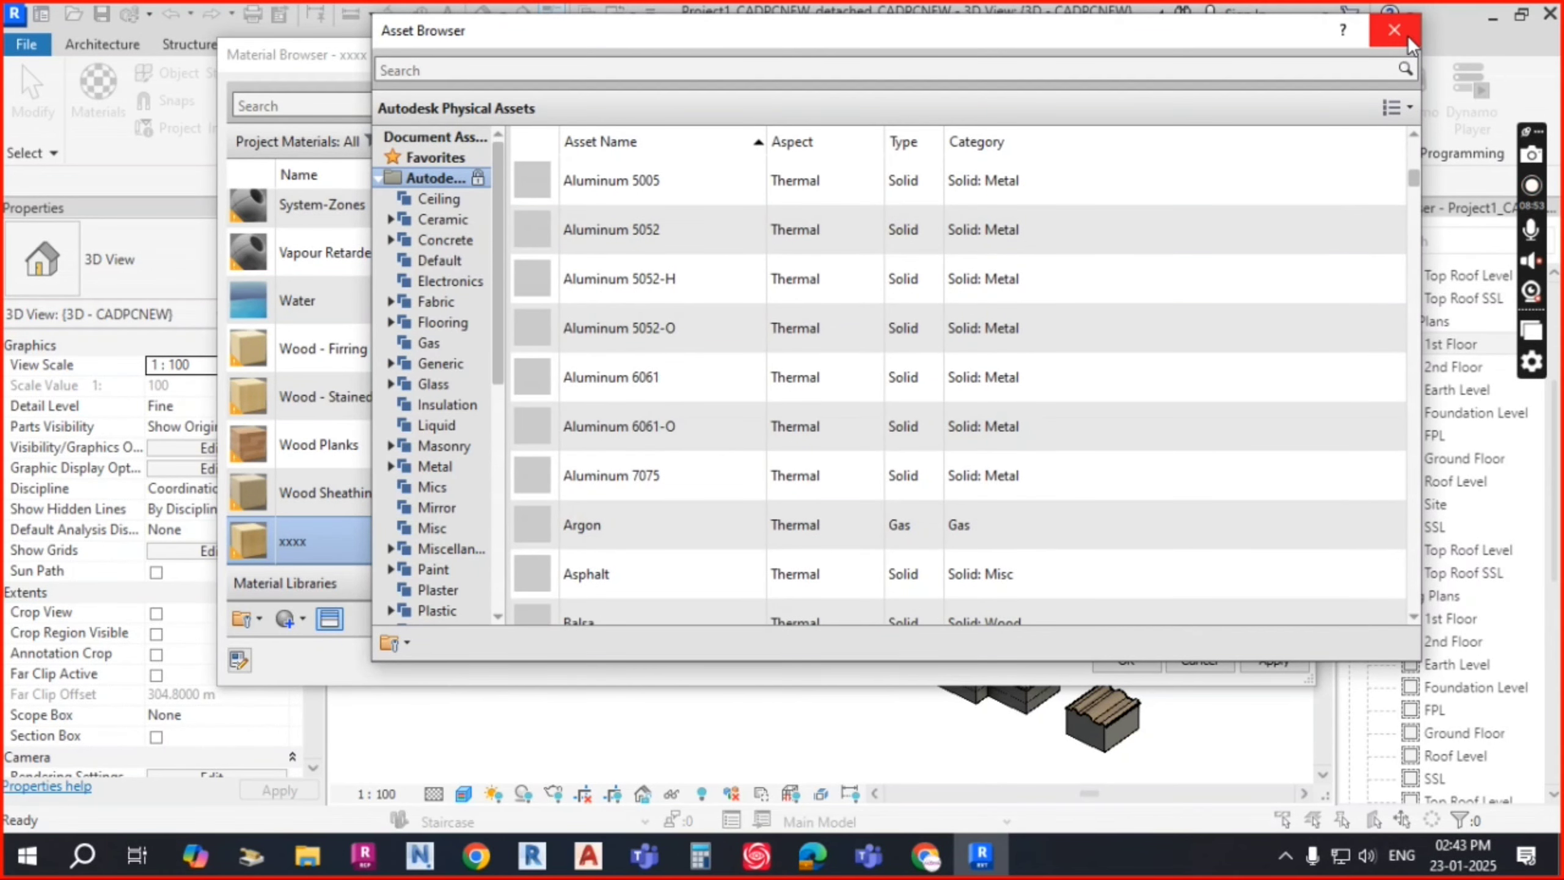
pyautogui.click(1409, 38)
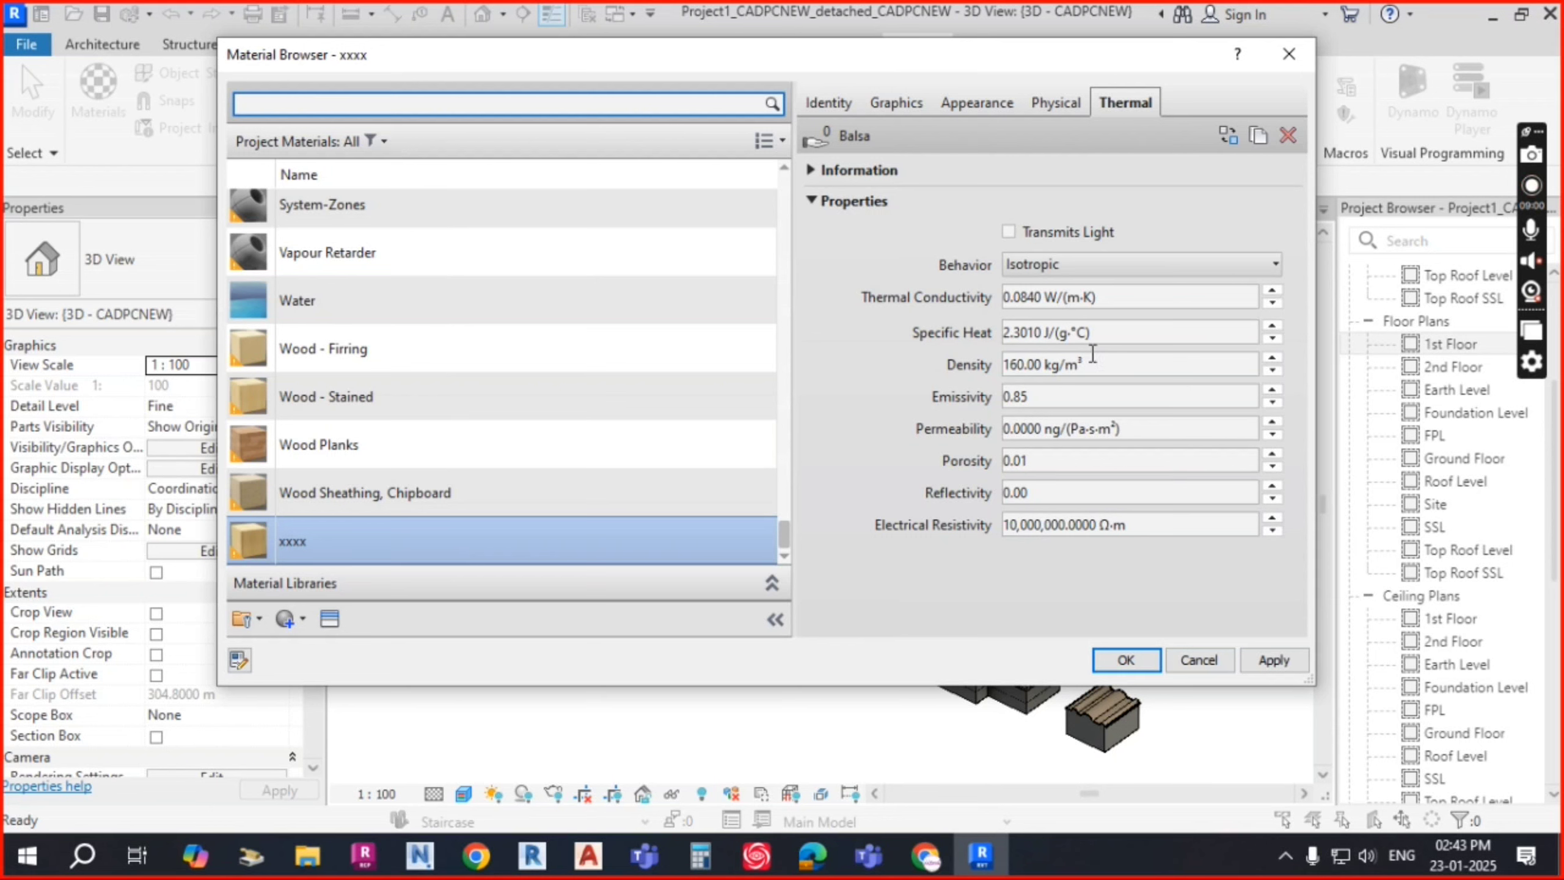
# Step: Recheck the Balsa physical and thermal properties, and go through the xxxx material's descriptive, product and annotation identity fields
pyautogui.click(1057, 104)
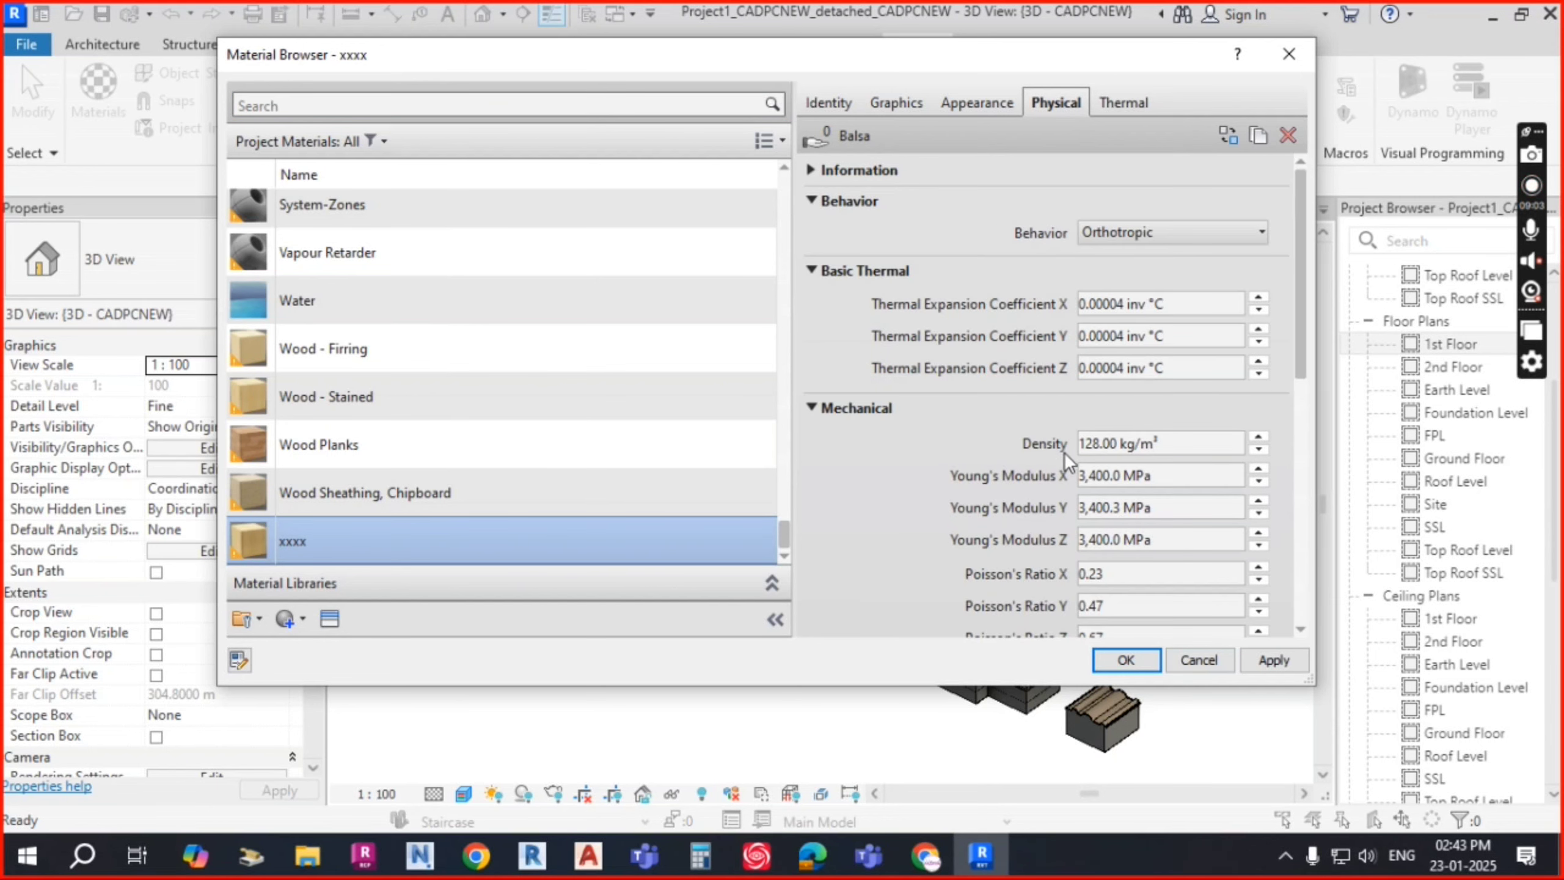
pyautogui.click(1112, 104)
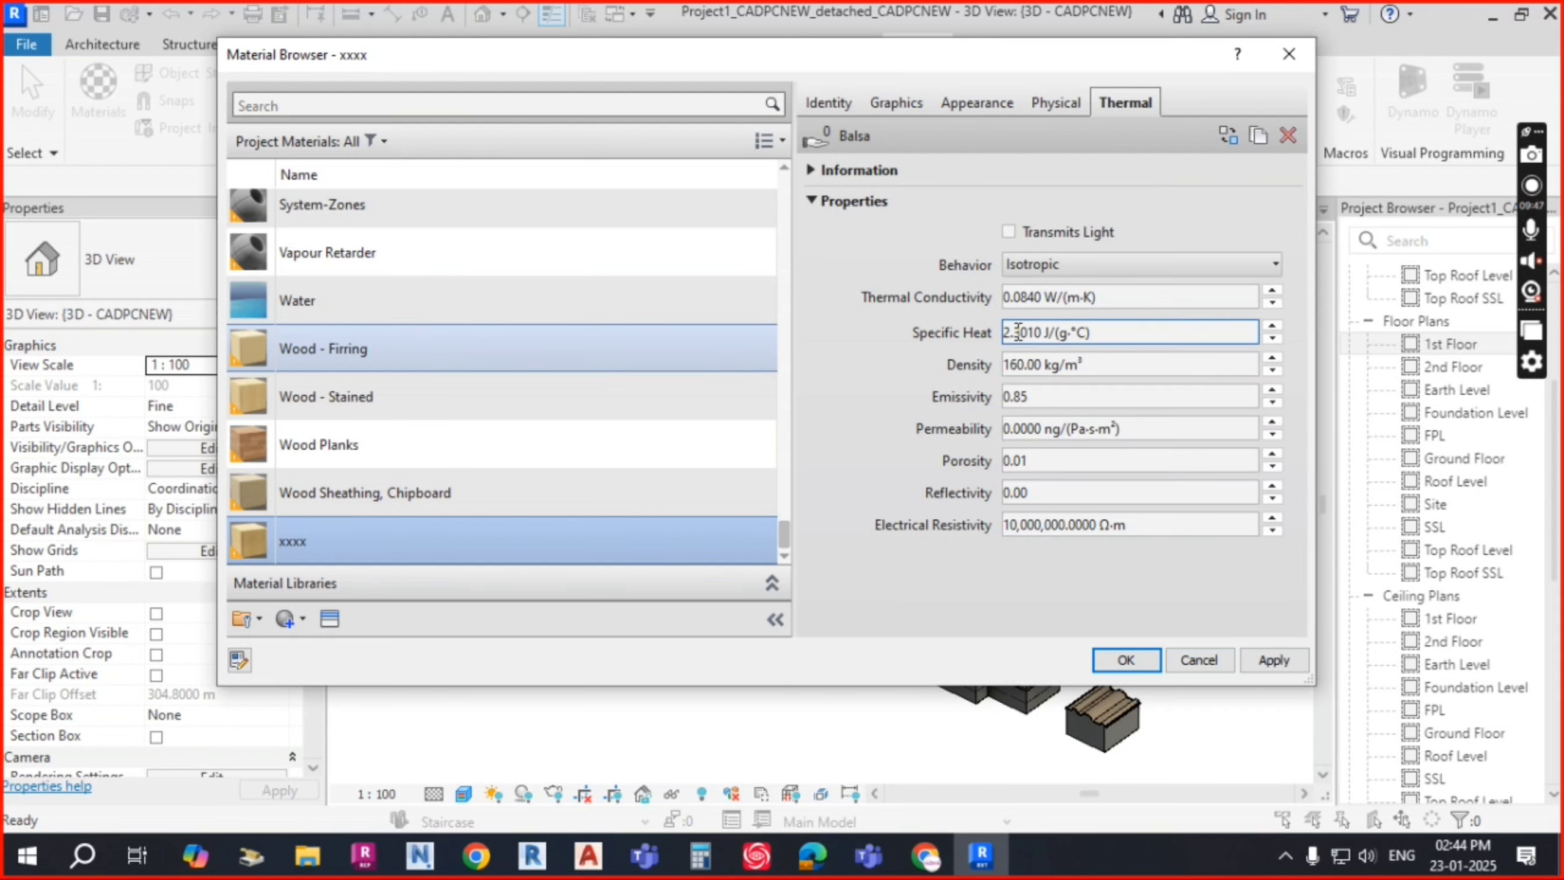
pyautogui.click(845, 104)
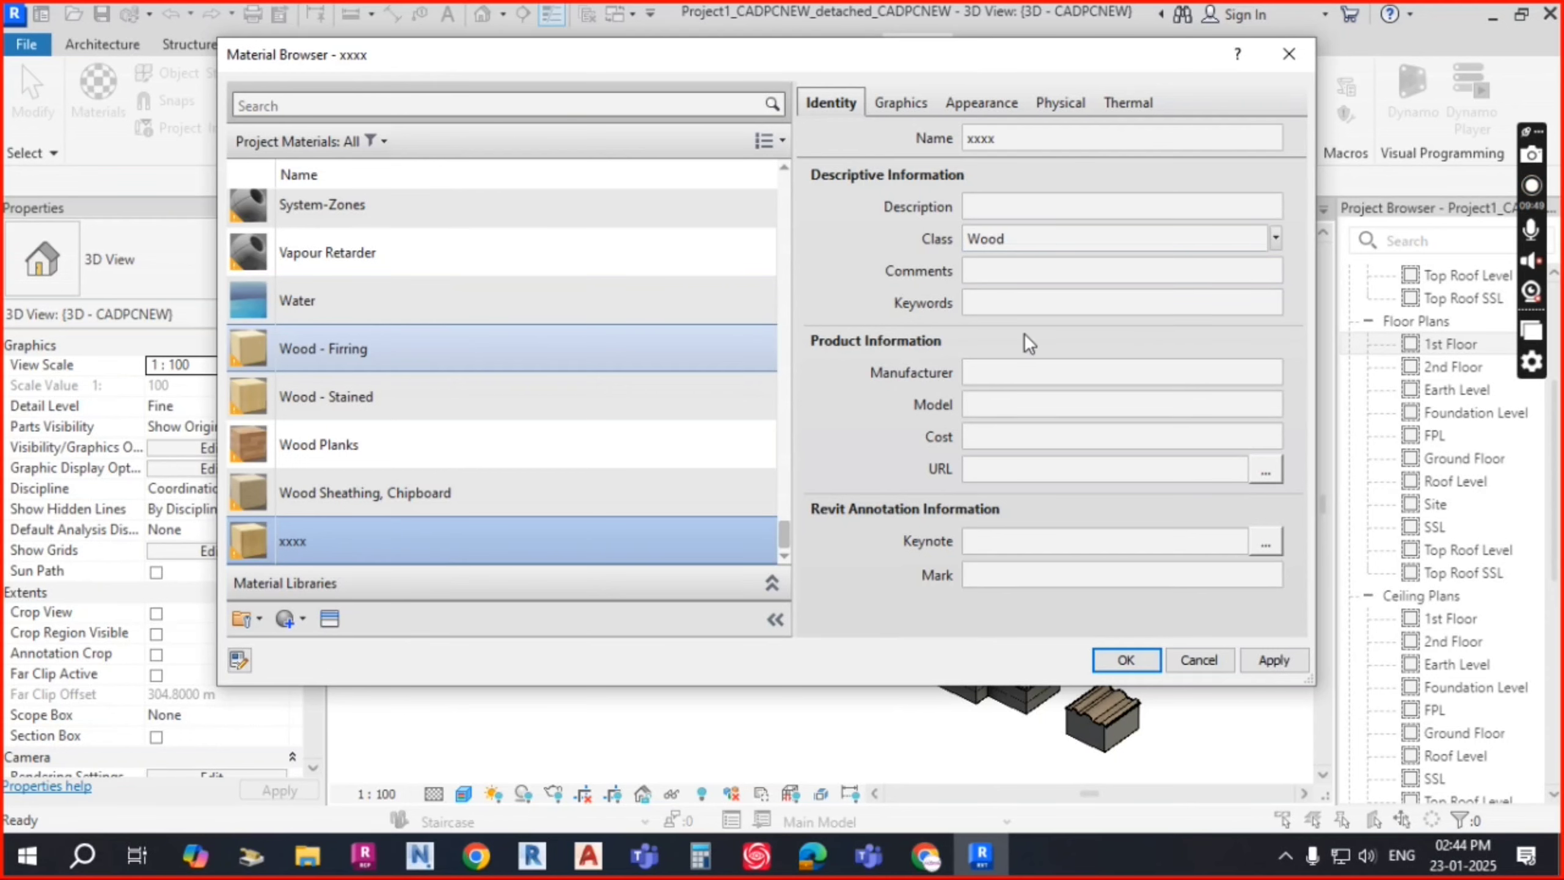
pyautogui.click(1001, 201)
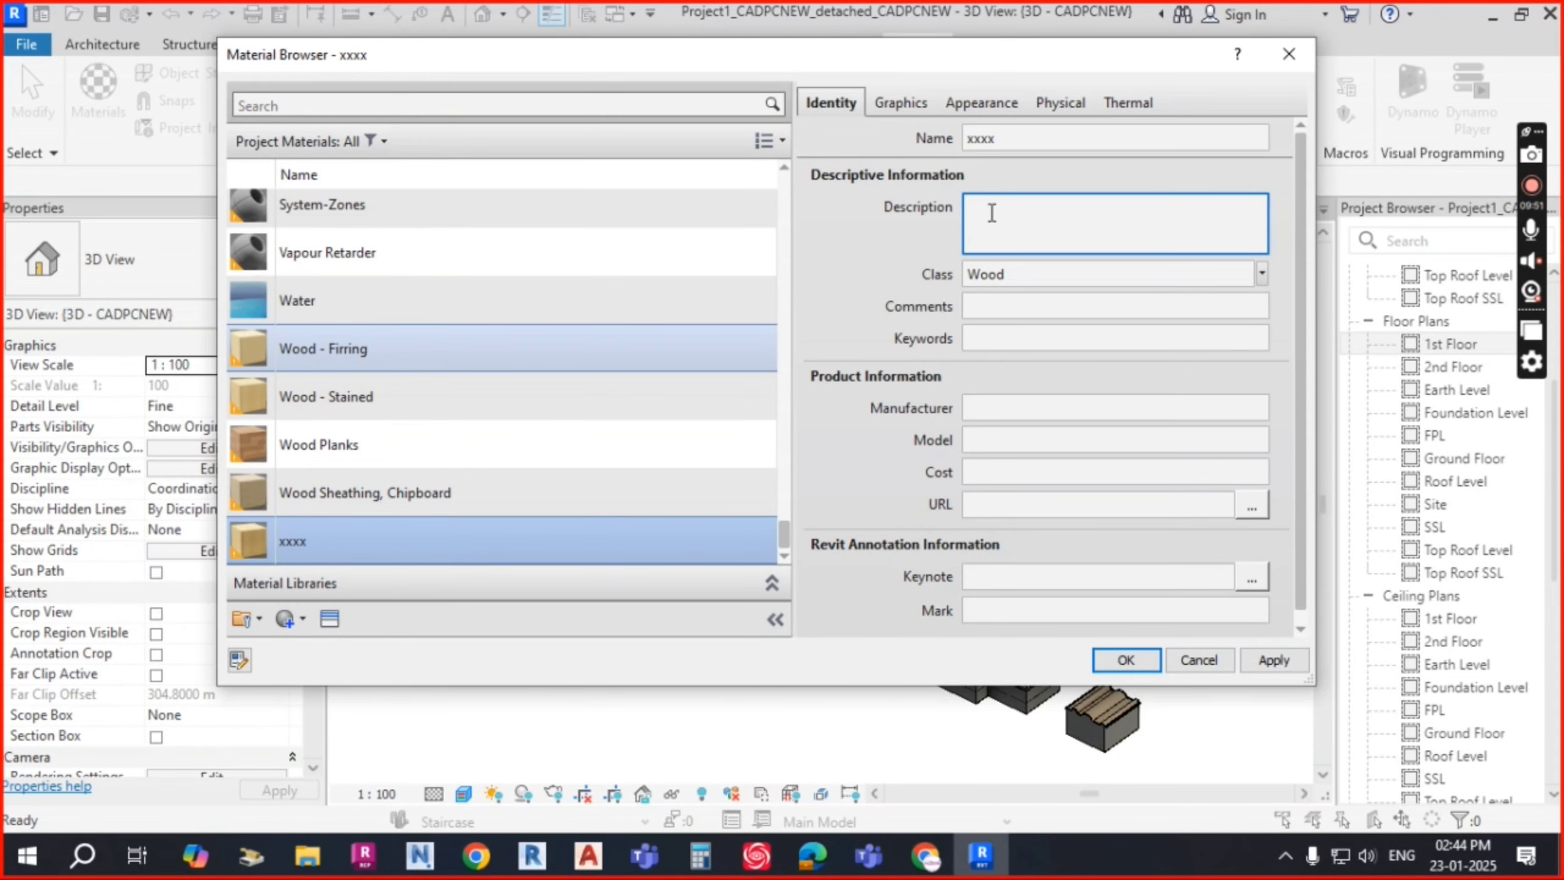
pyautogui.click(1014, 303)
pyautogui.click(976, 336)
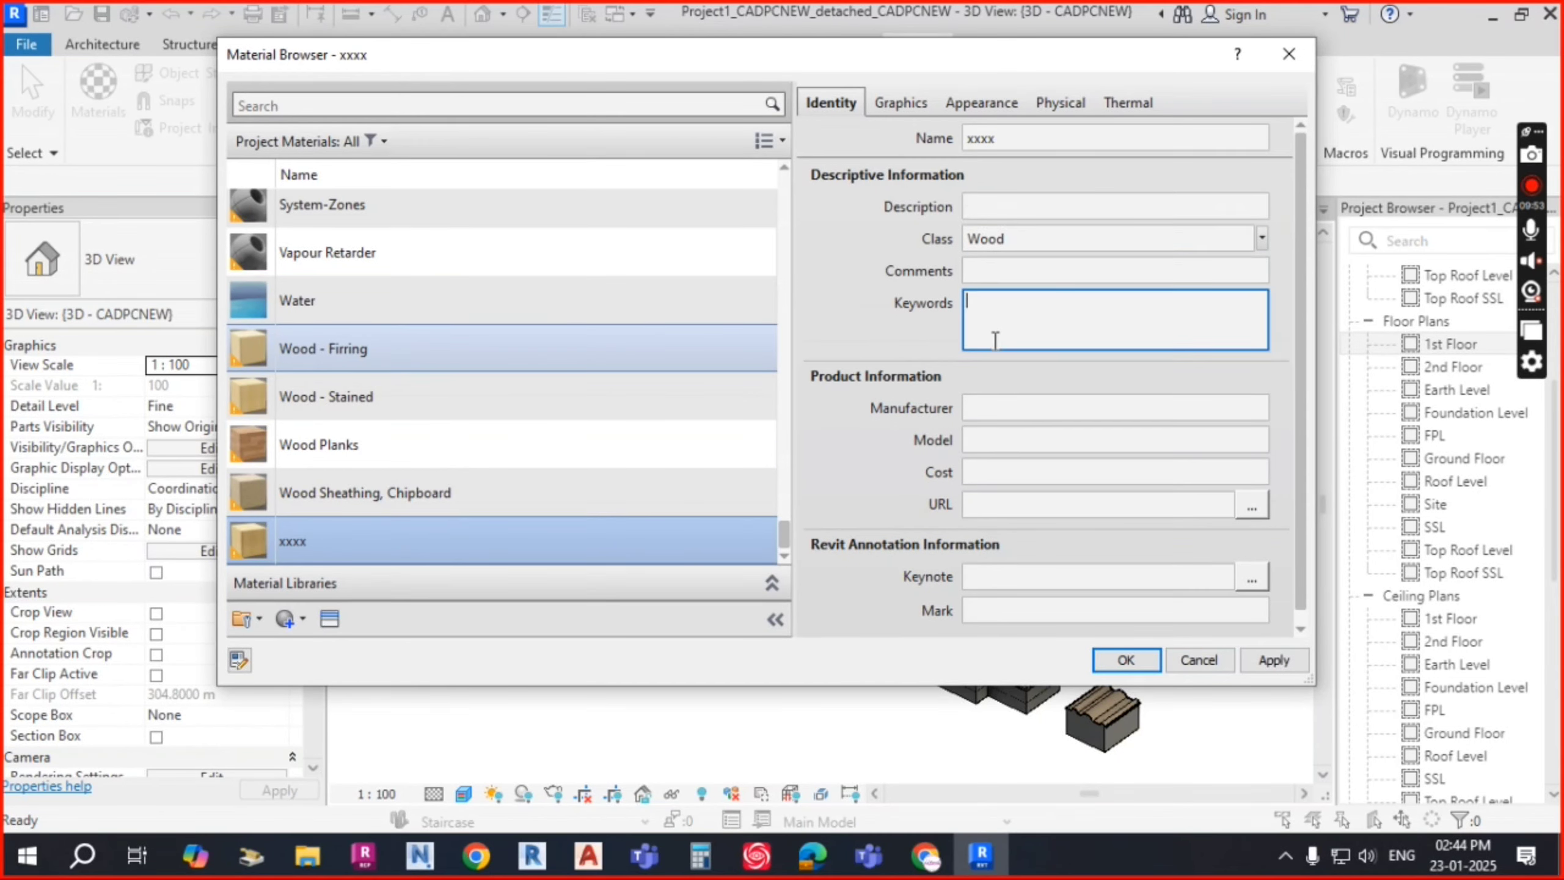
pyautogui.click(1008, 416)
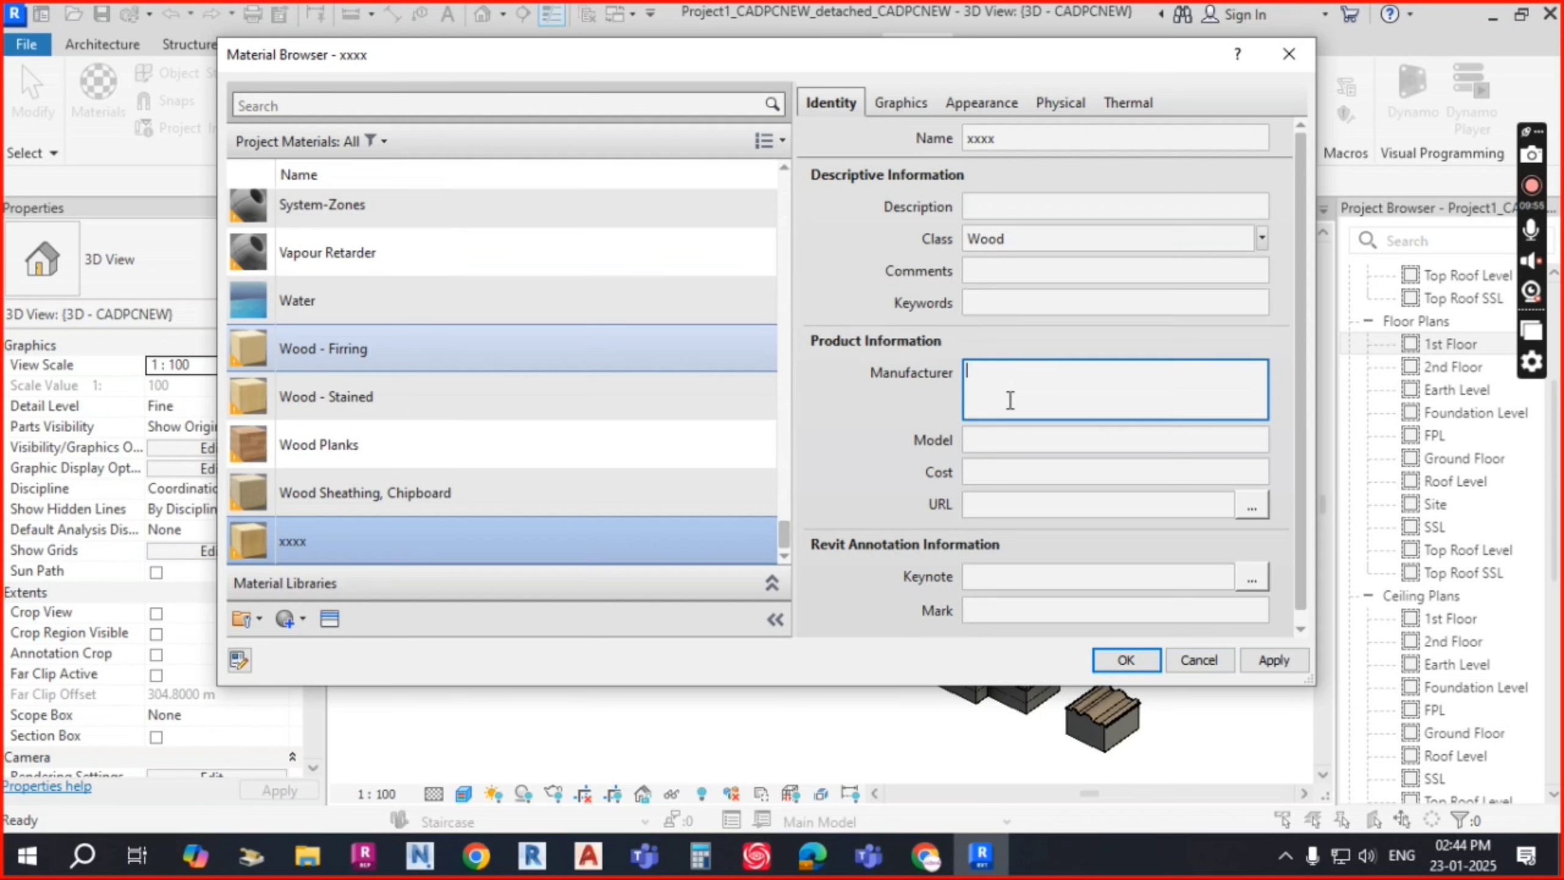
pyautogui.click(1009, 443)
pyautogui.click(998, 478)
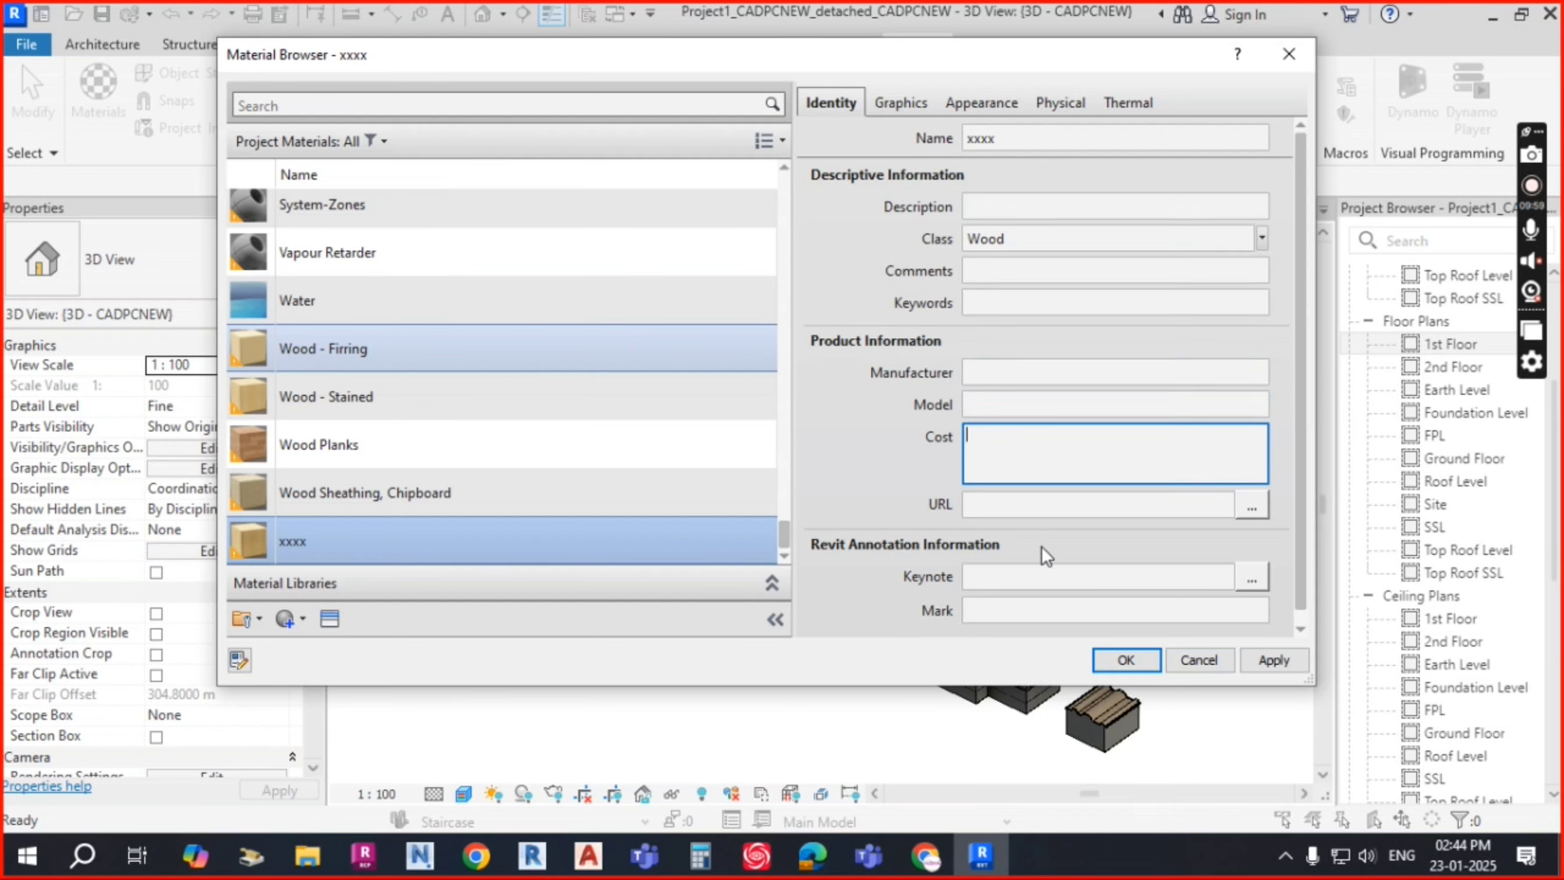
pyautogui.scroll(-1, 1041, 543)
pyautogui.click(1031, 563)
pyautogui.click(1028, 598)
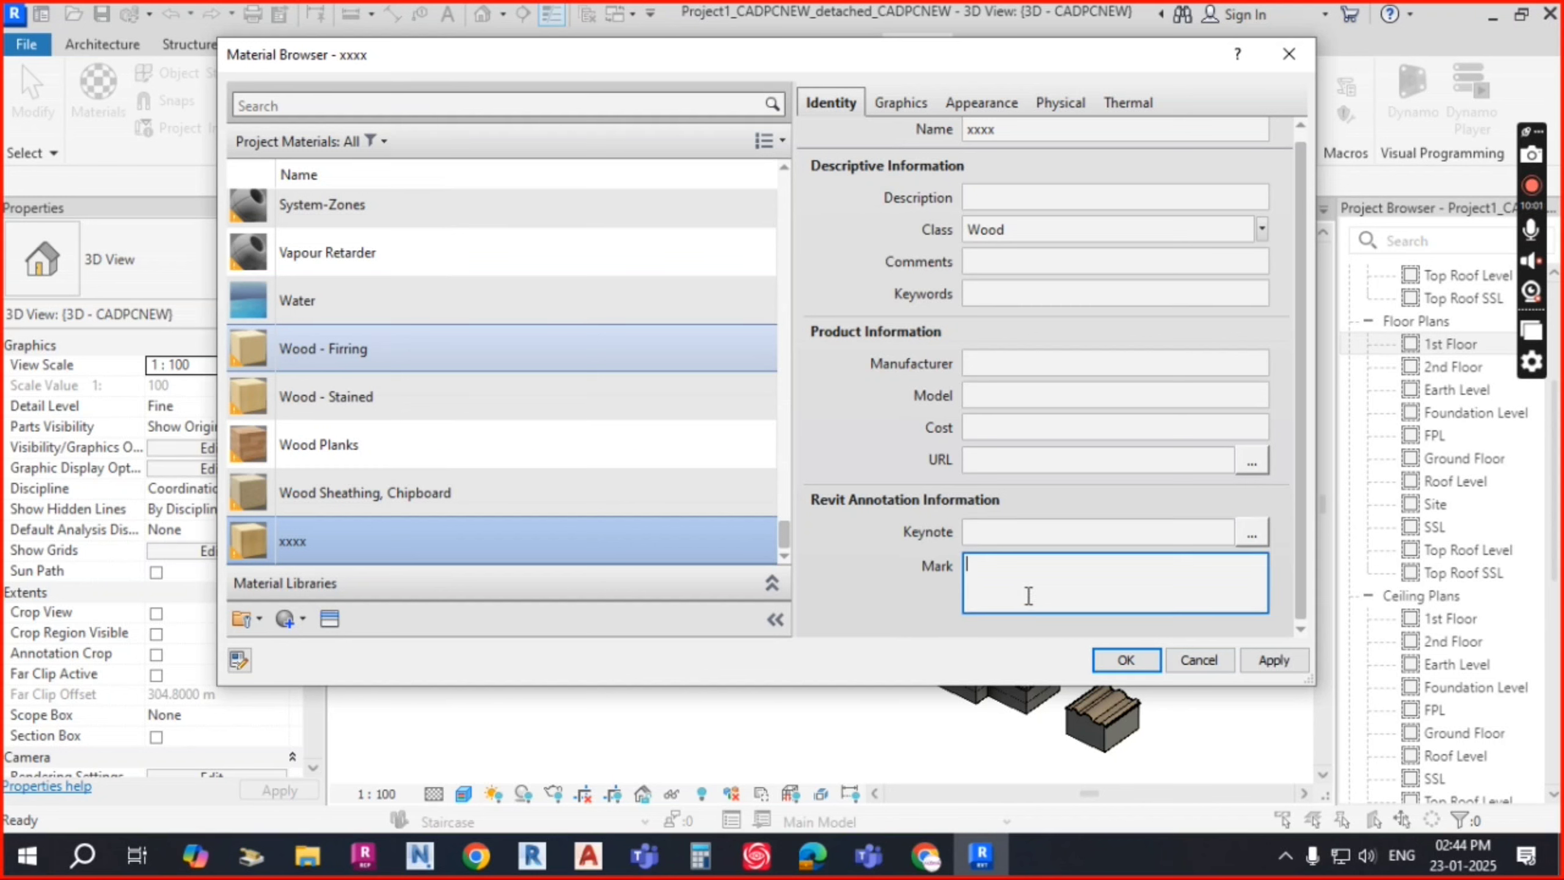
pyautogui.click(1015, 535)
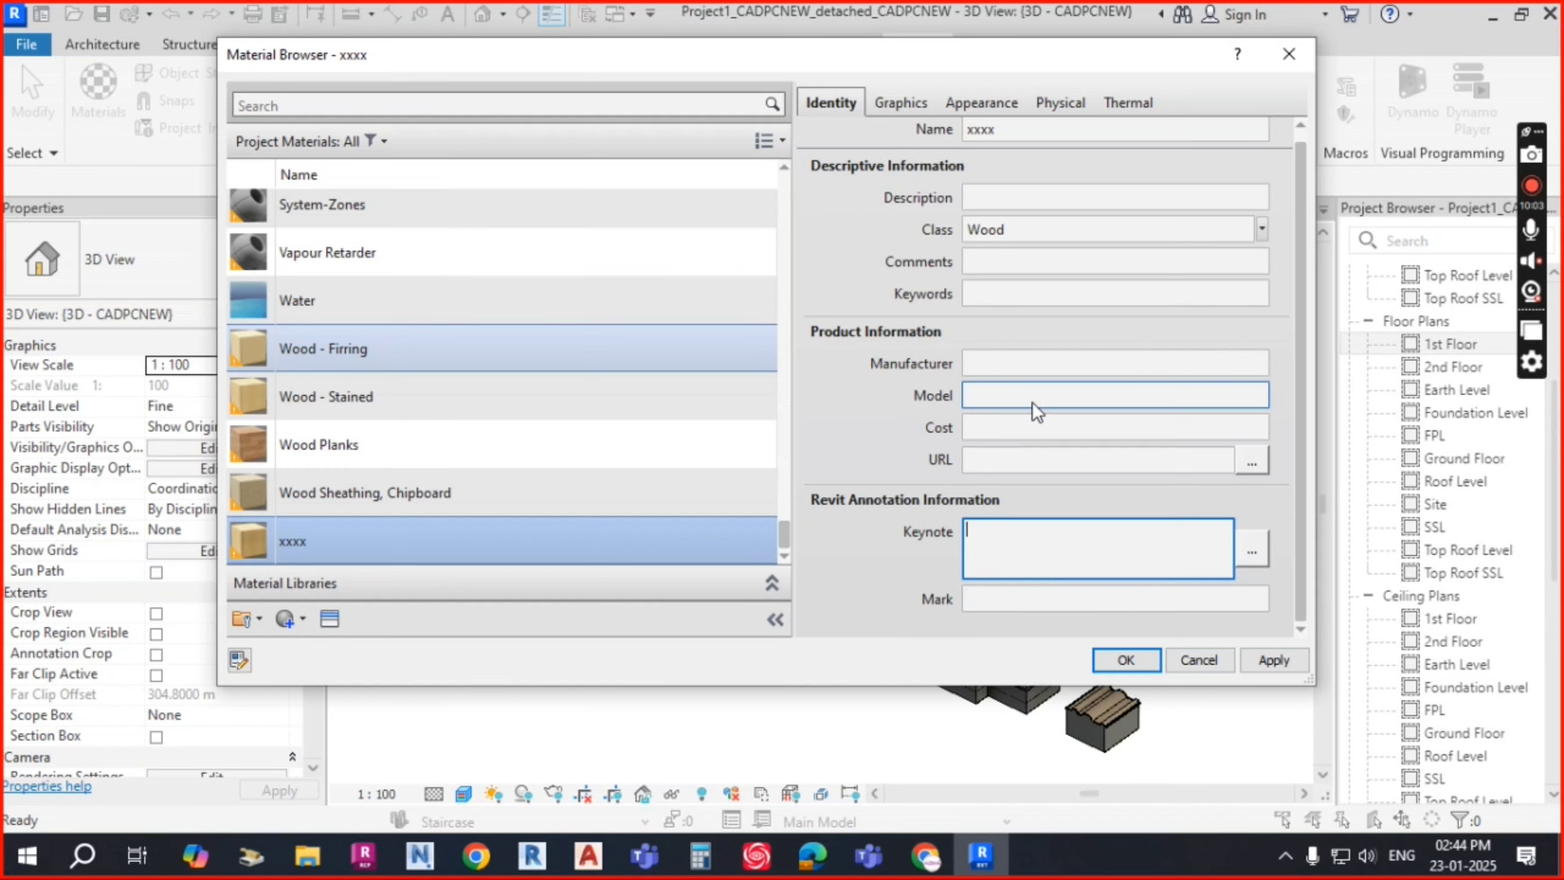
pyautogui.scroll(1, 1031, 401)
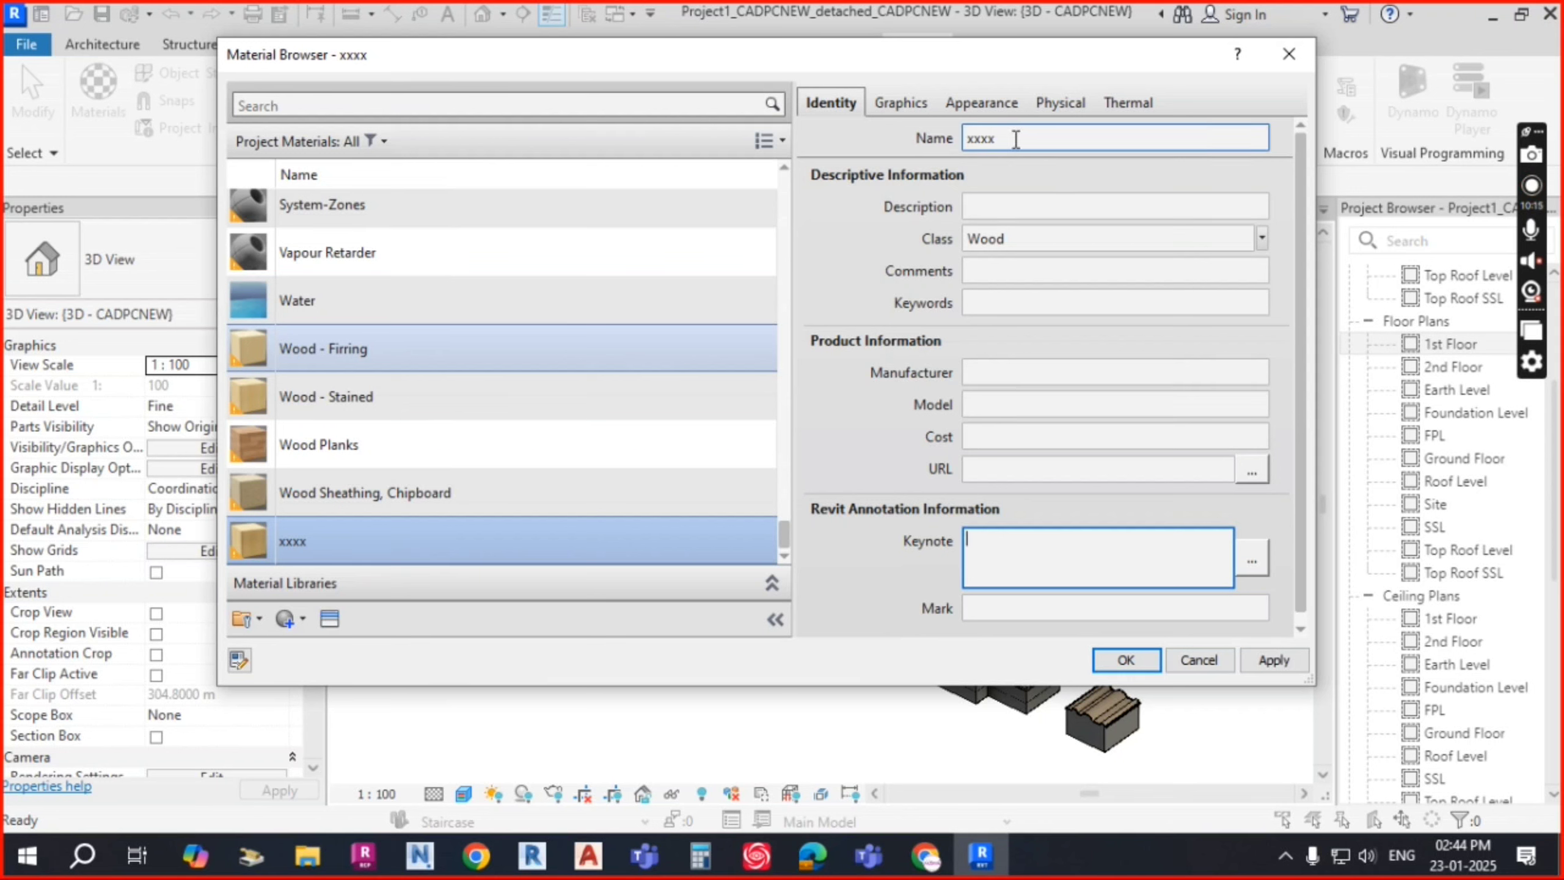
pyautogui.click(1015, 204)
pyautogui.click(1013, 273)
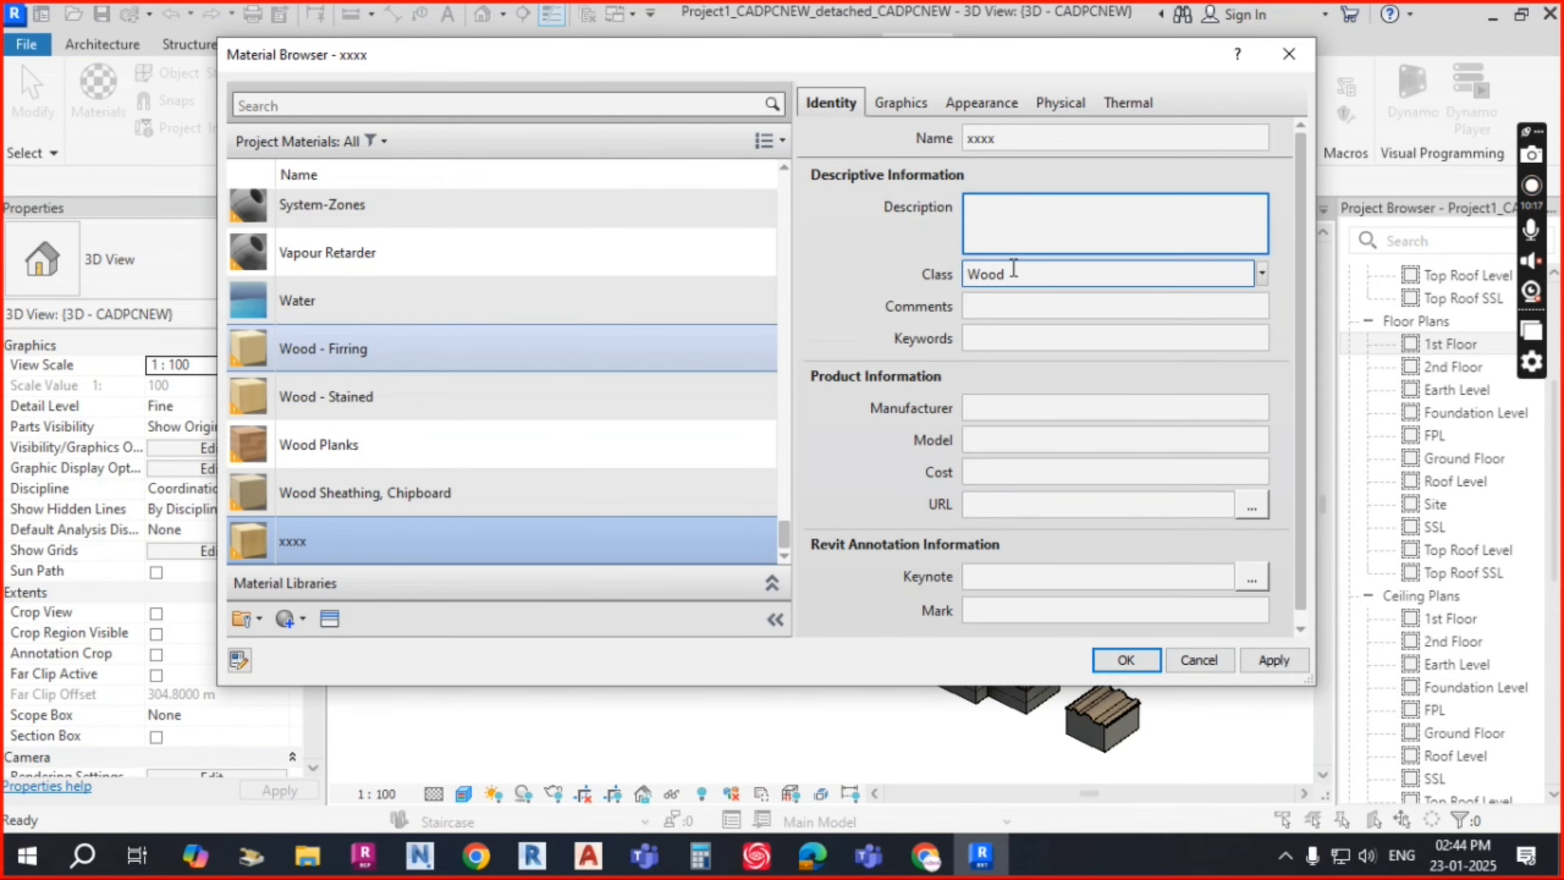
pyautogui.click(1003, 204)
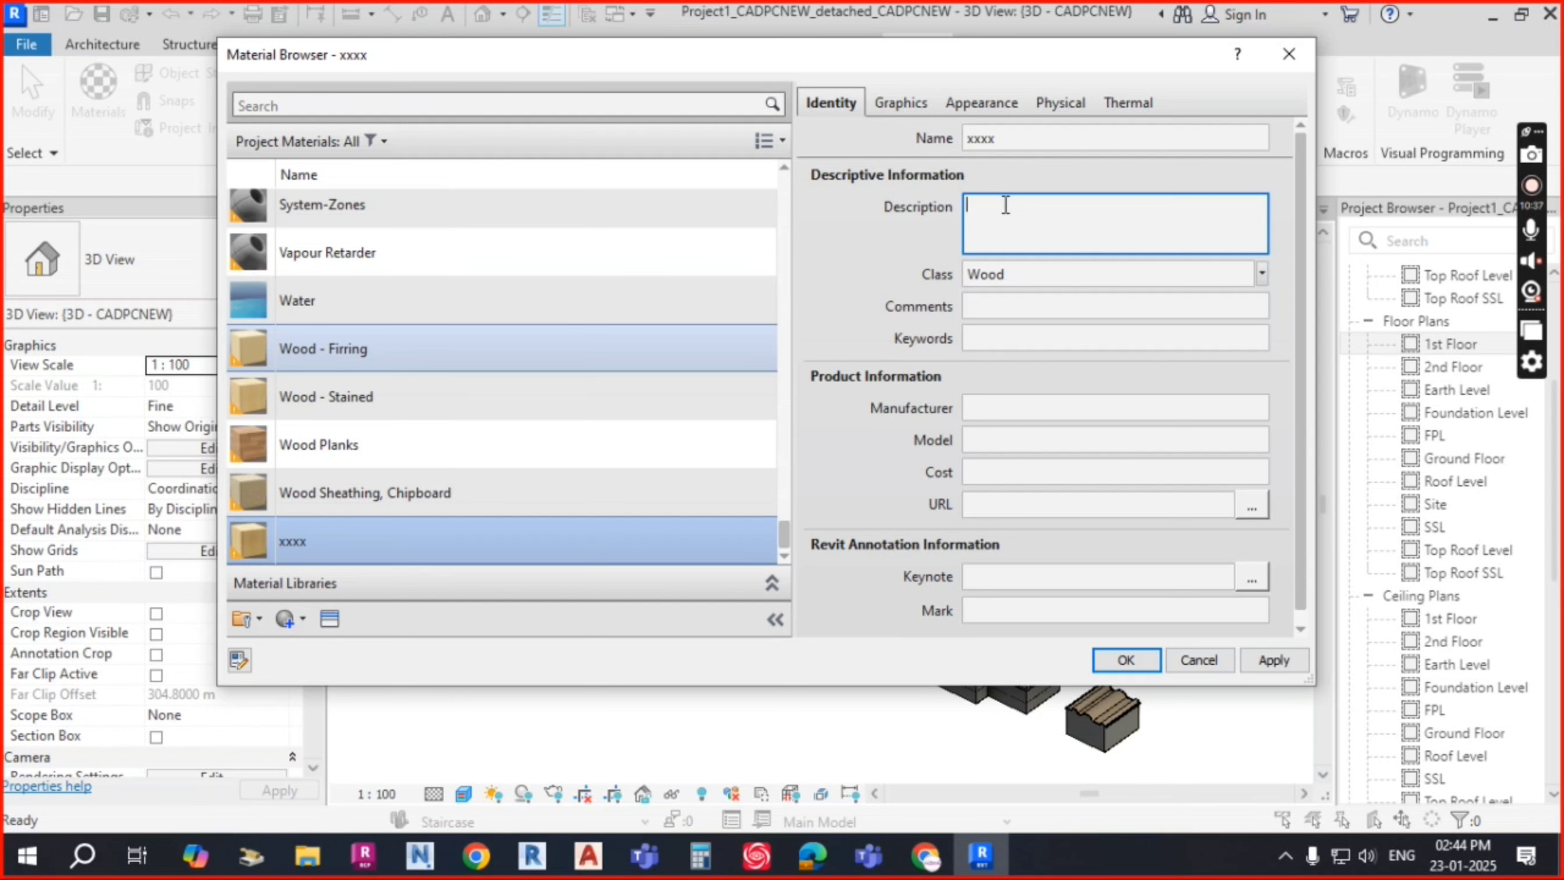
pyautogui.click(1029, 274)
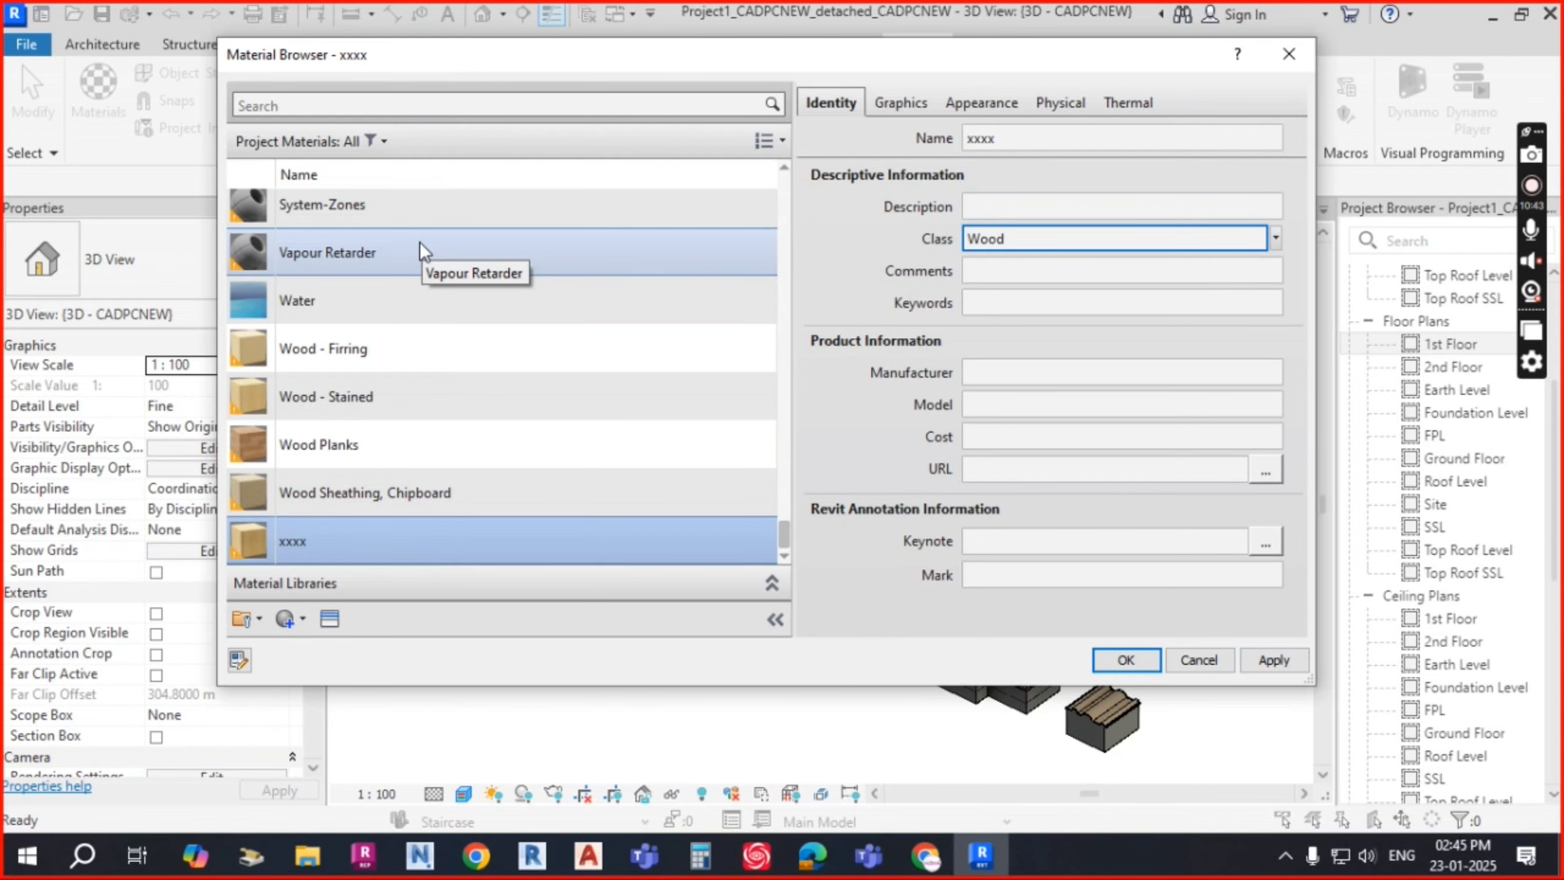
pyautogui.scroll(1, 419, 242)
pyautogui.moveTo(837, 49); pyautogui.dragTo(859, 42)
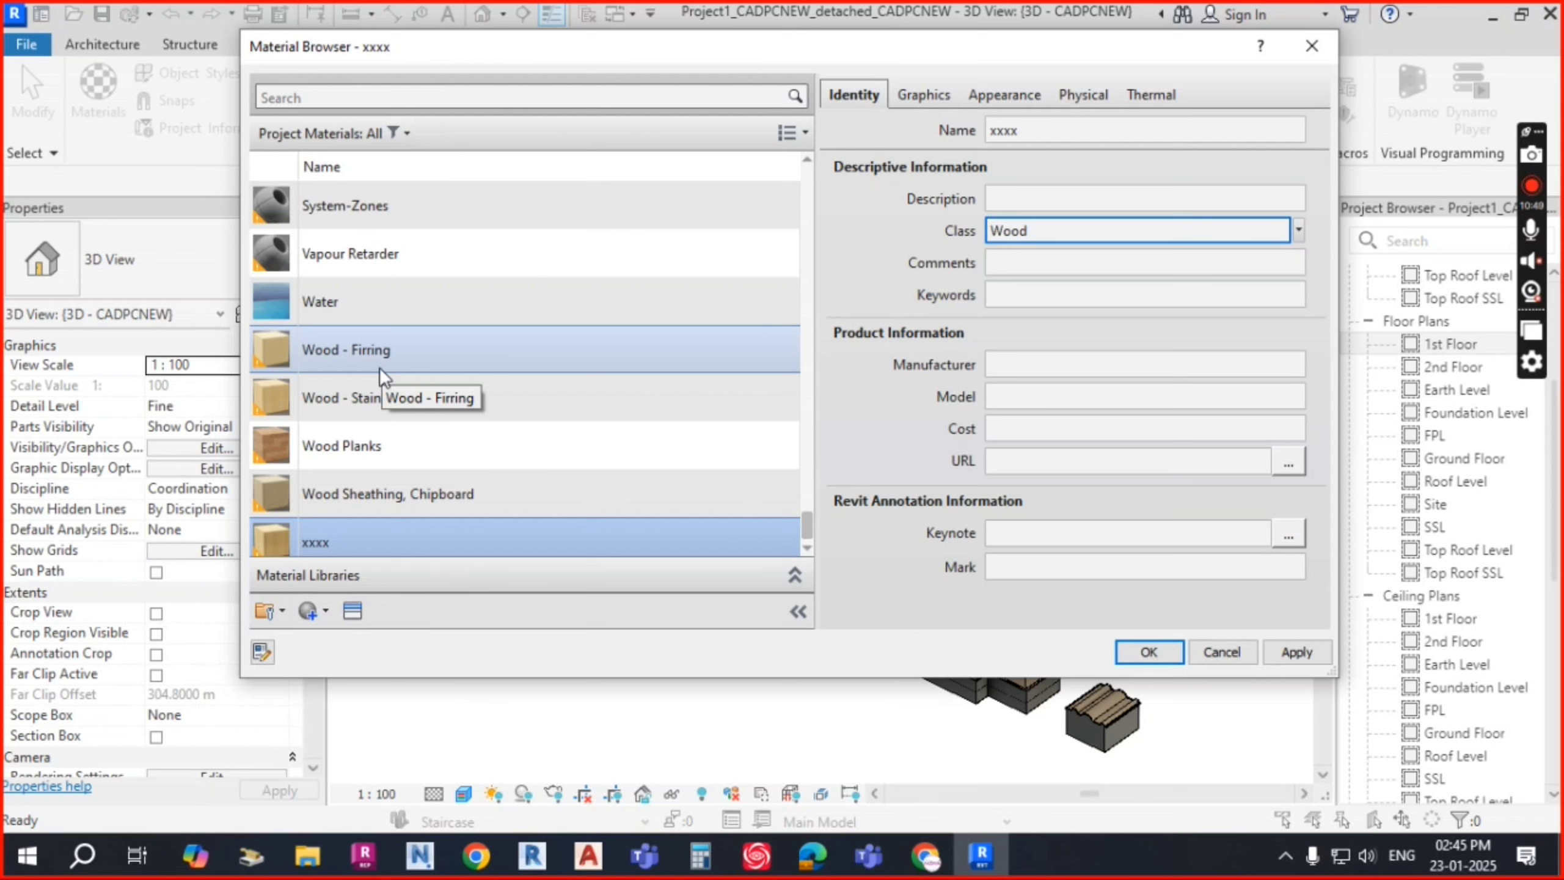
# Step: Create a new material in the project and rename it PVC -C TYPE
pyautogui.scroll(-1, 379, 367)
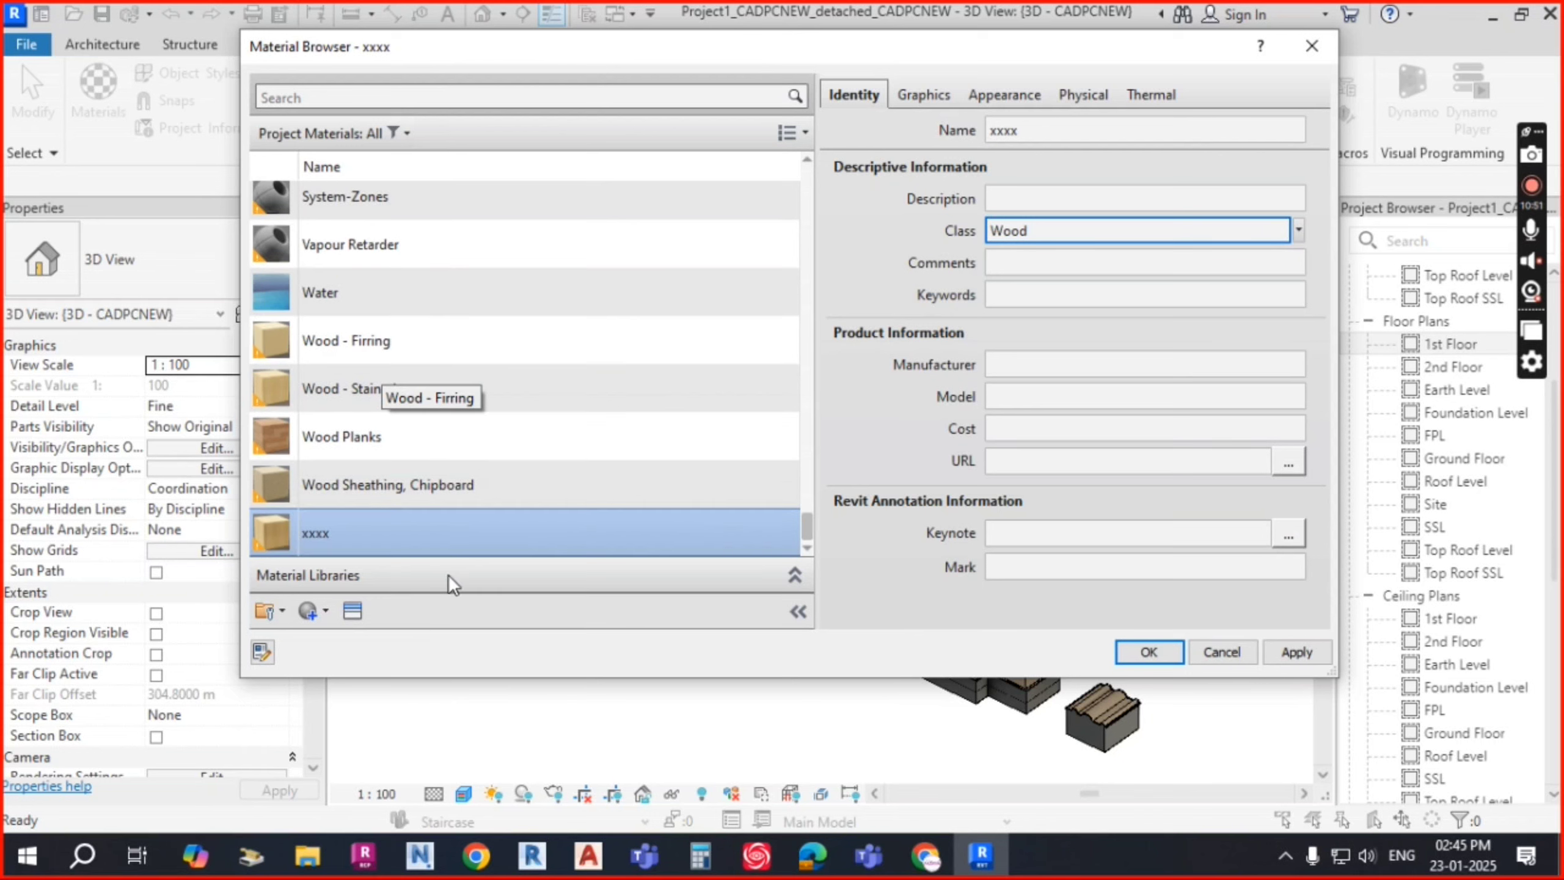
pyautogui.click(325, 614)
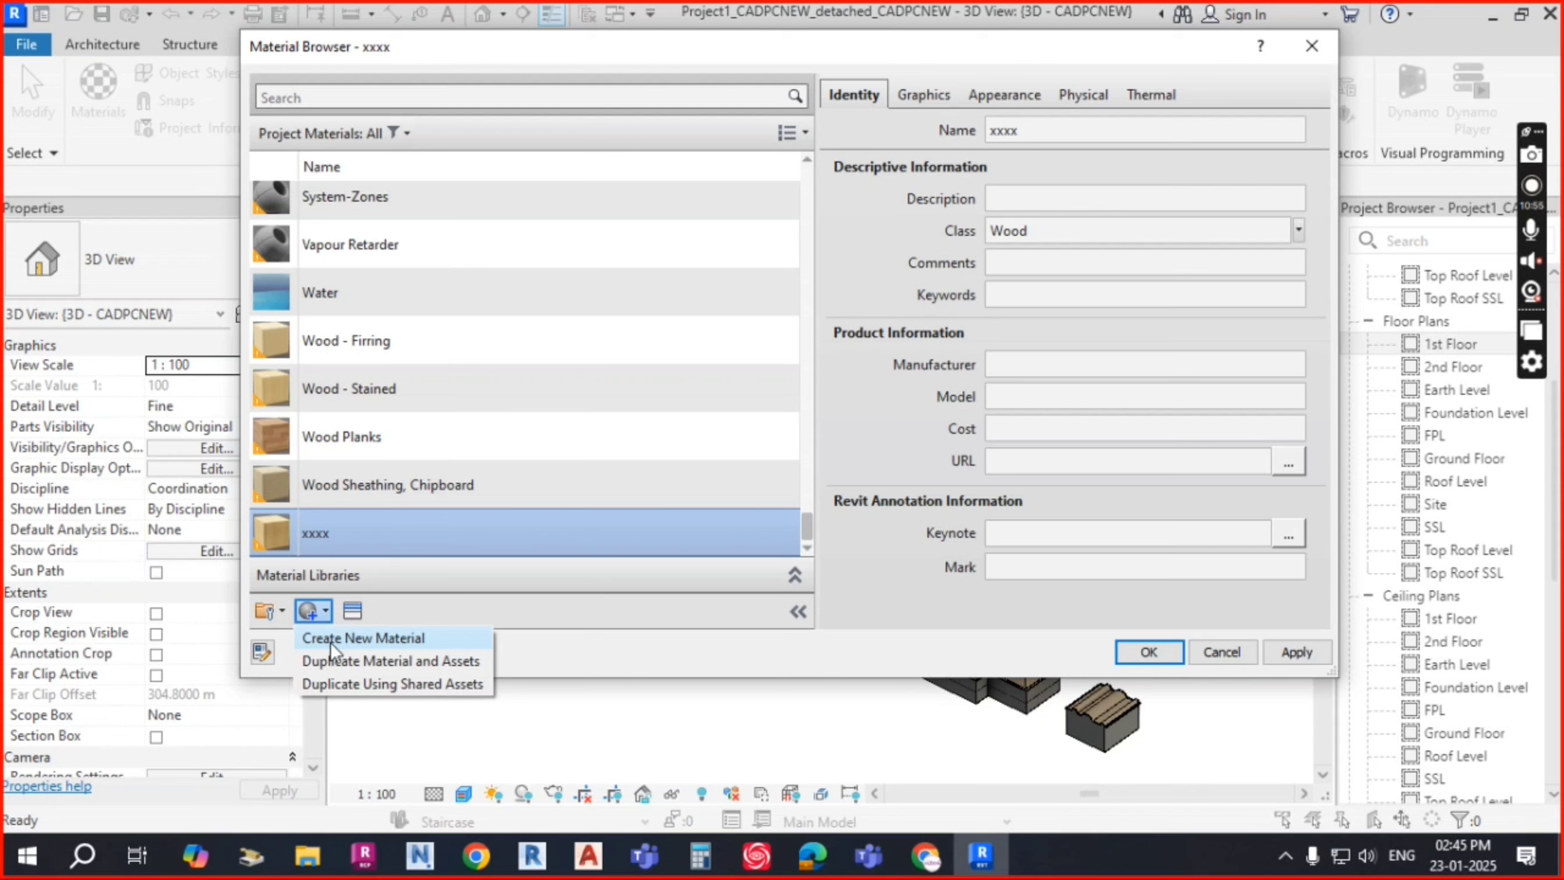
pyautogui.click(390, 638)
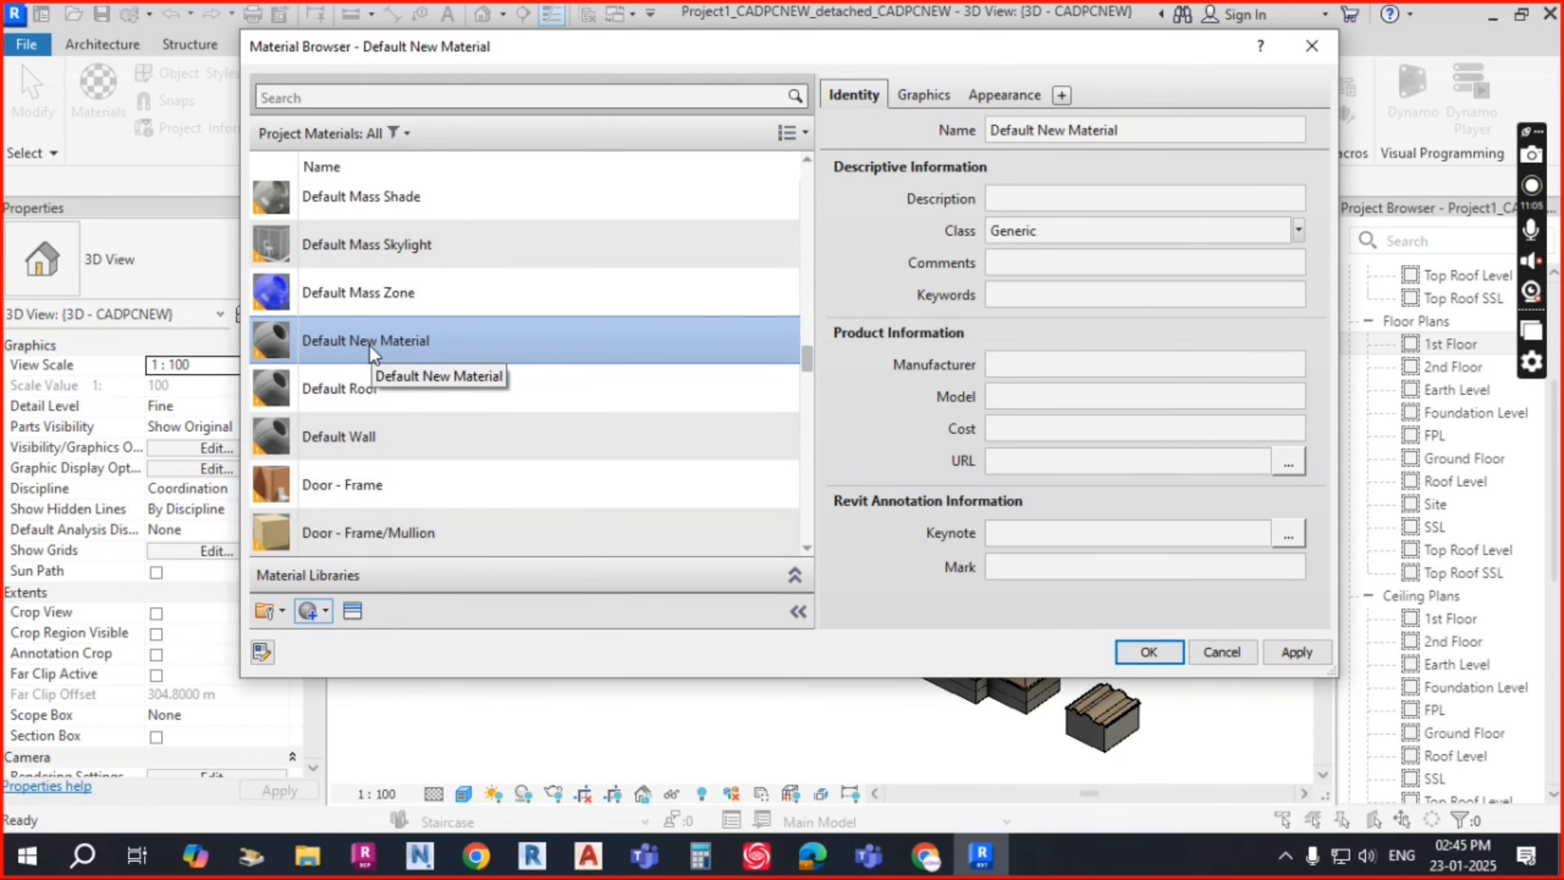
pyautogui.rightClick(369, 345)
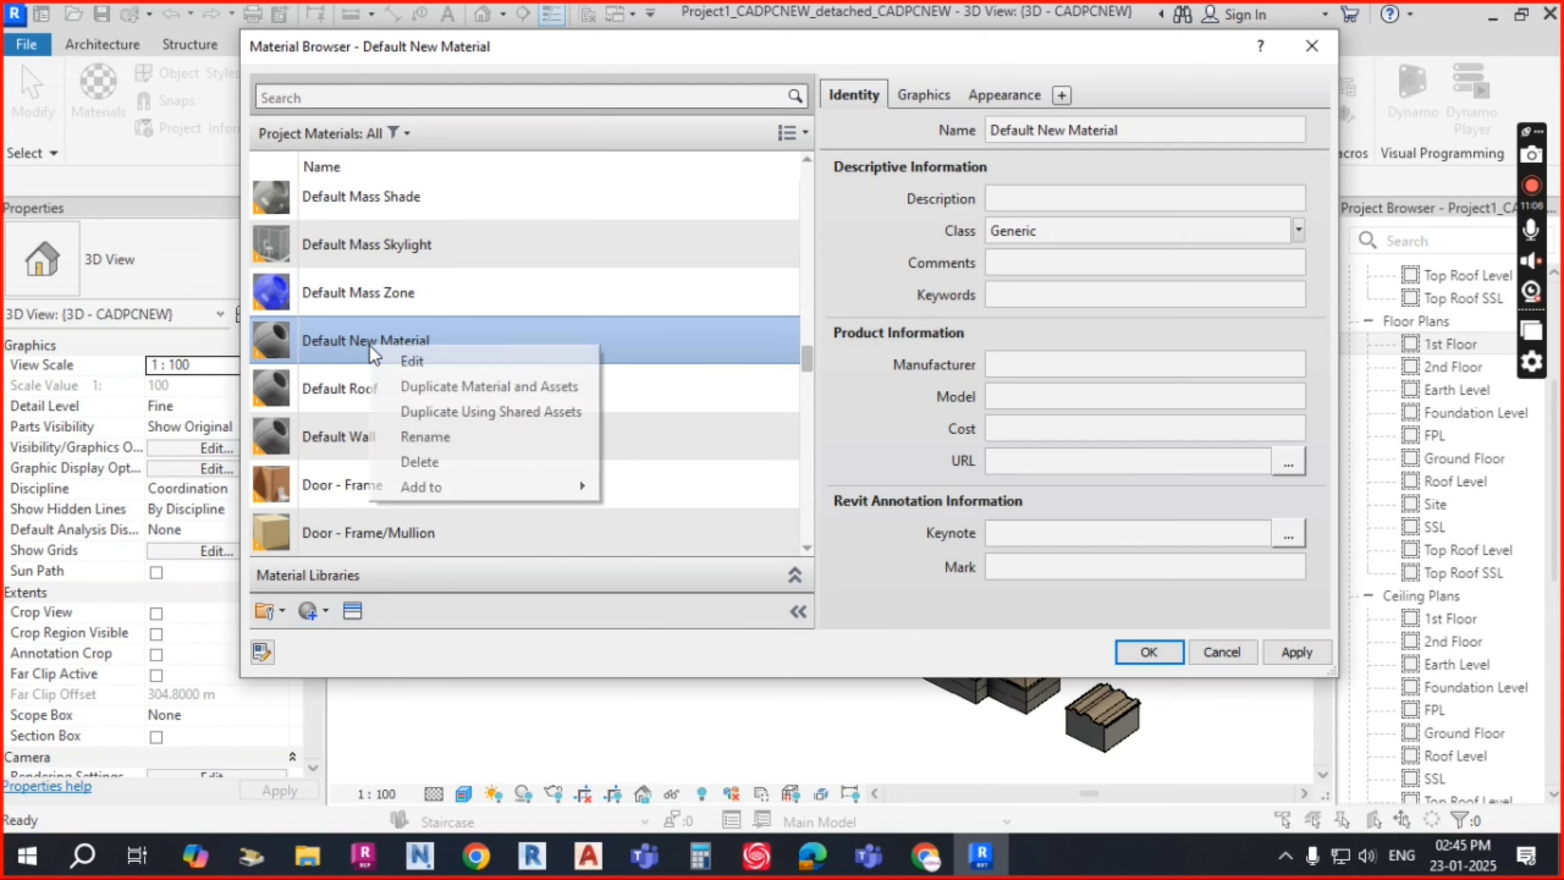
pyautogui.click(446, 439)
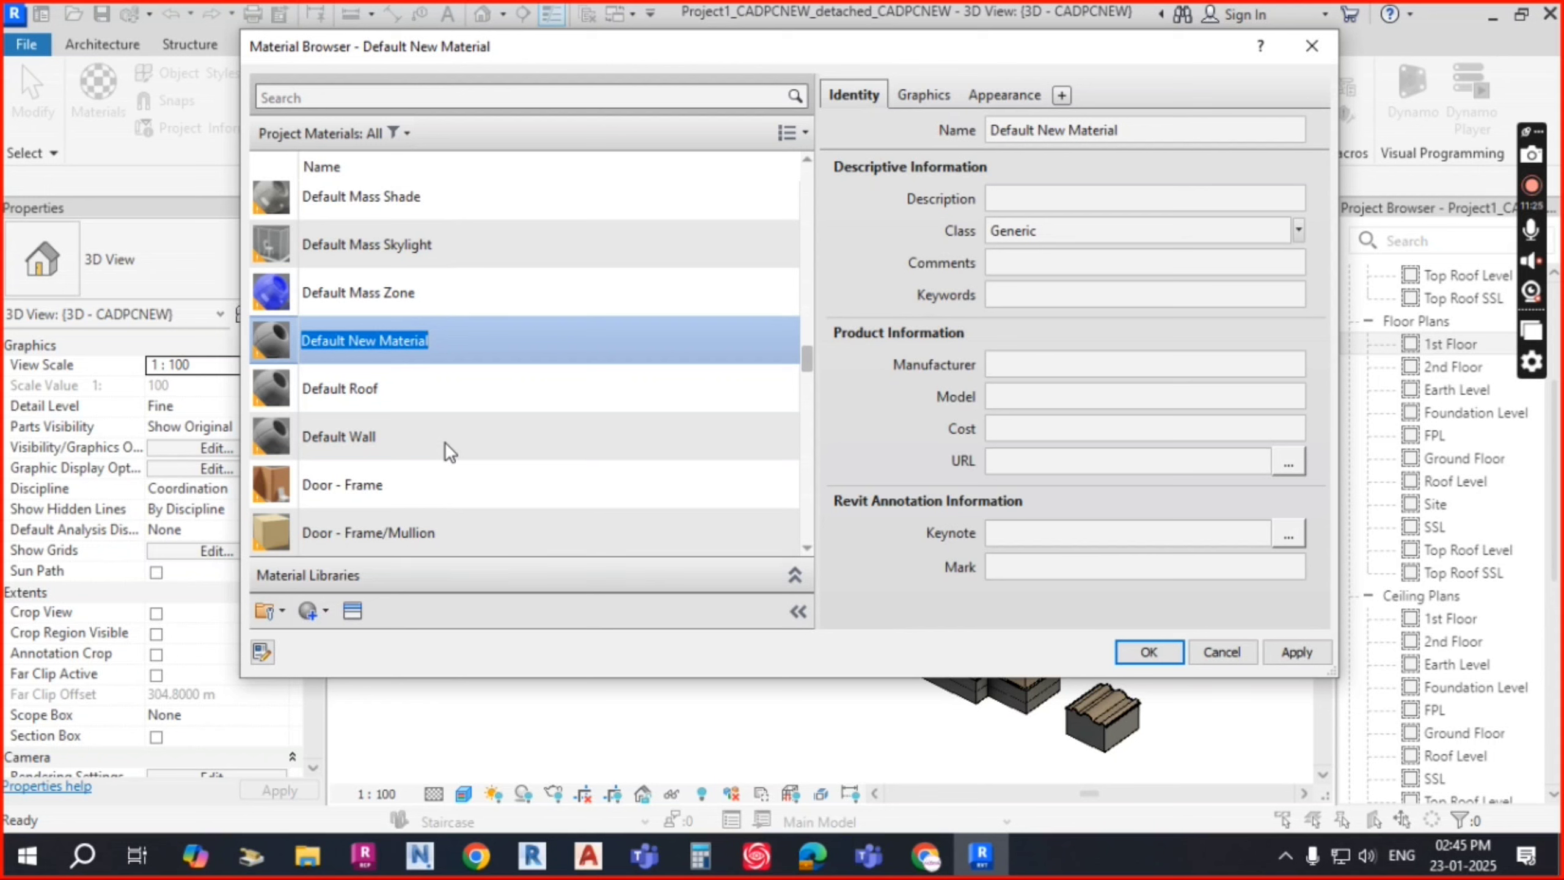
pyautogui.write('P')
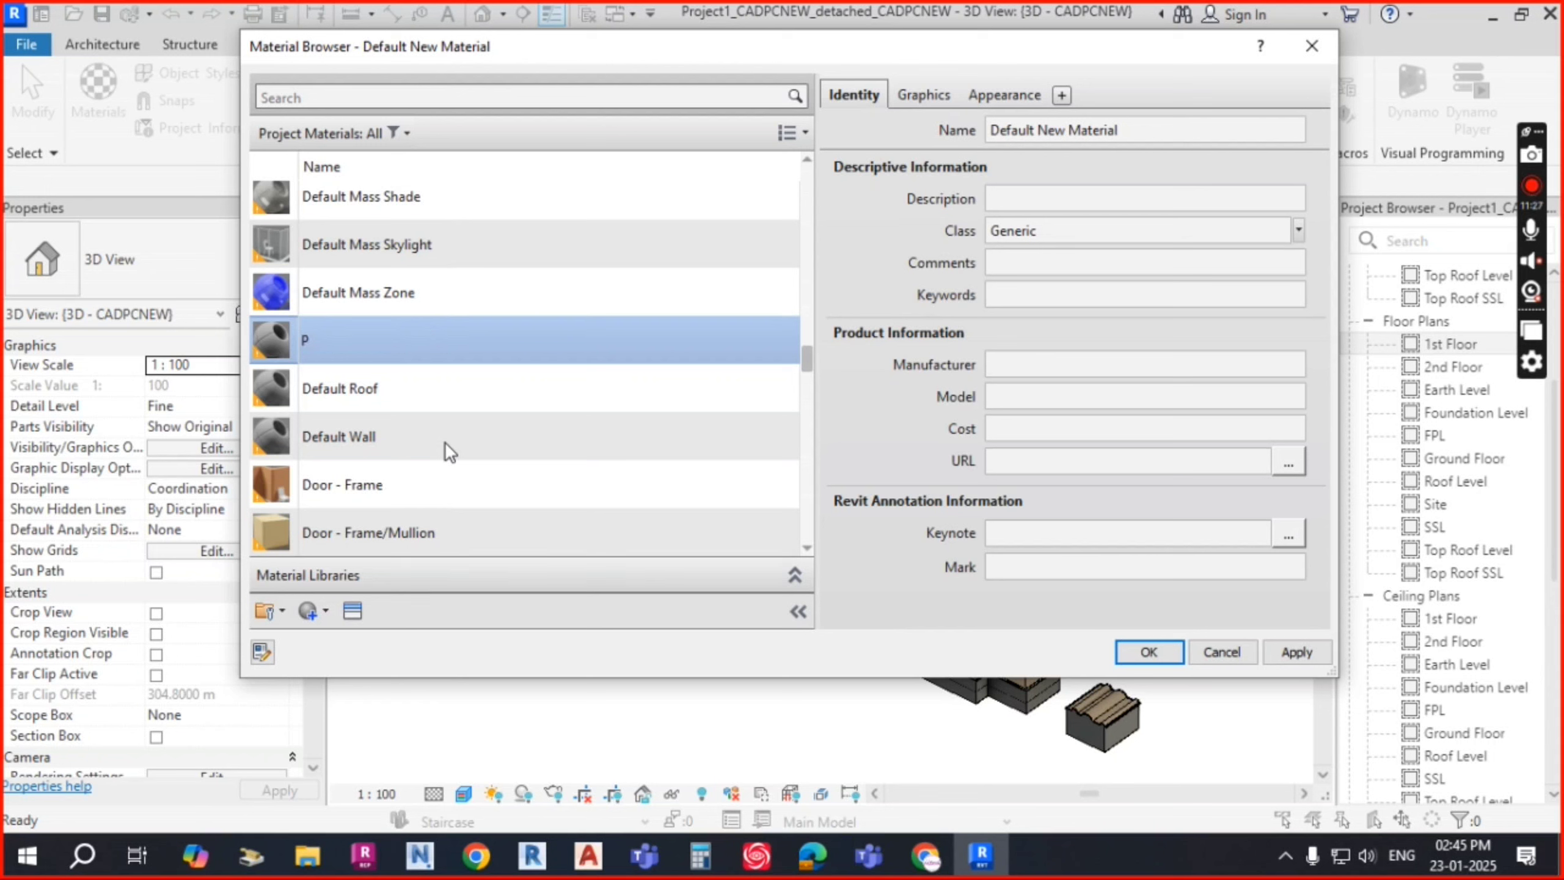
pyautogui.write('VC')
pyautogui.write('-C TYPE')
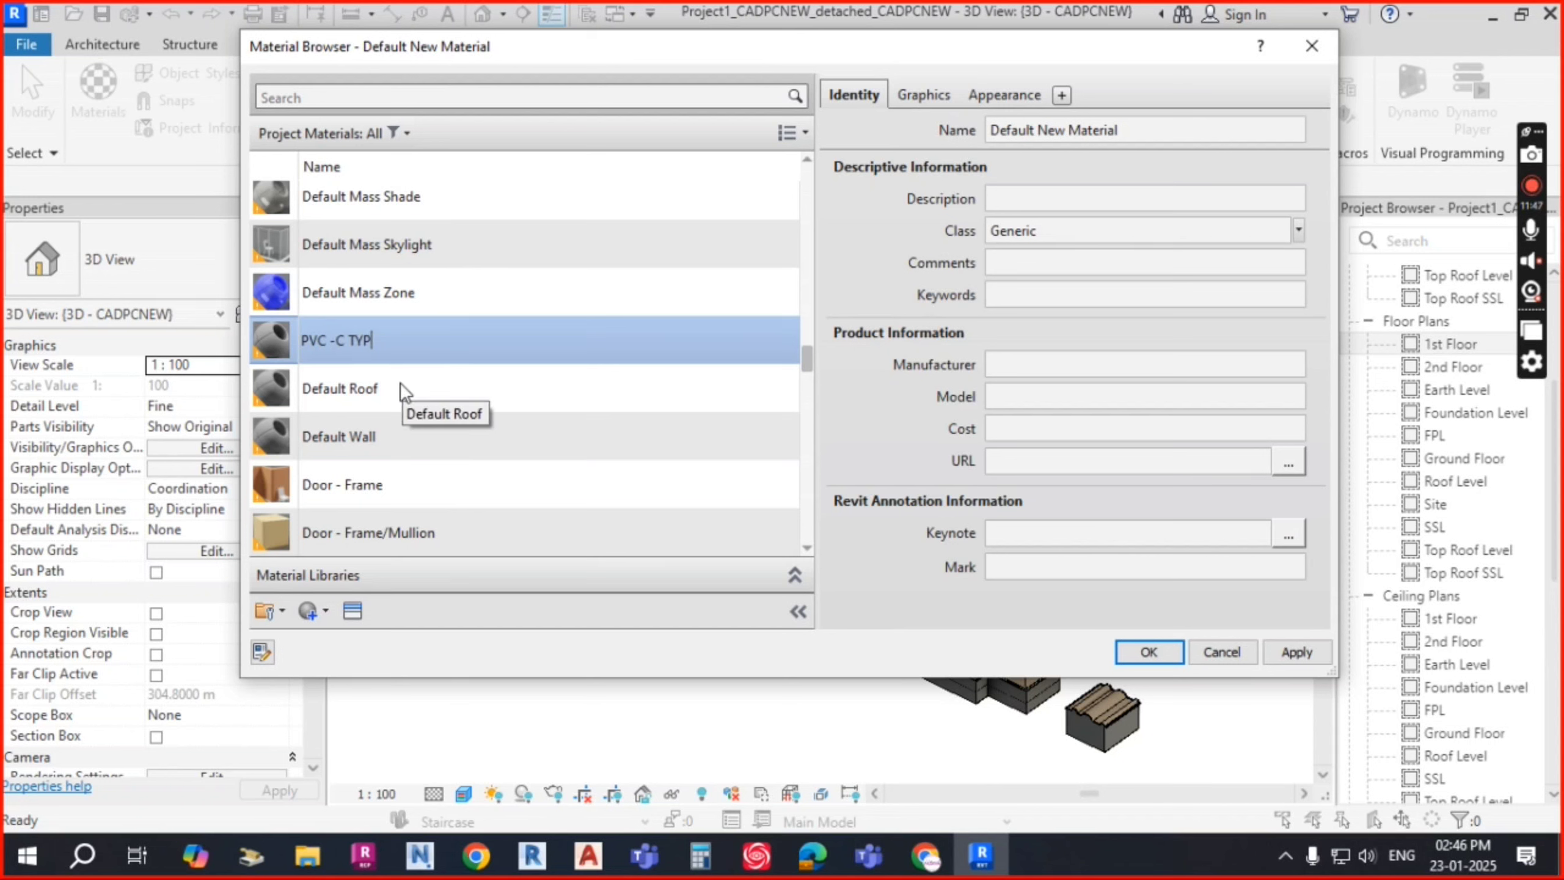
pyautogui.click(427, 396)
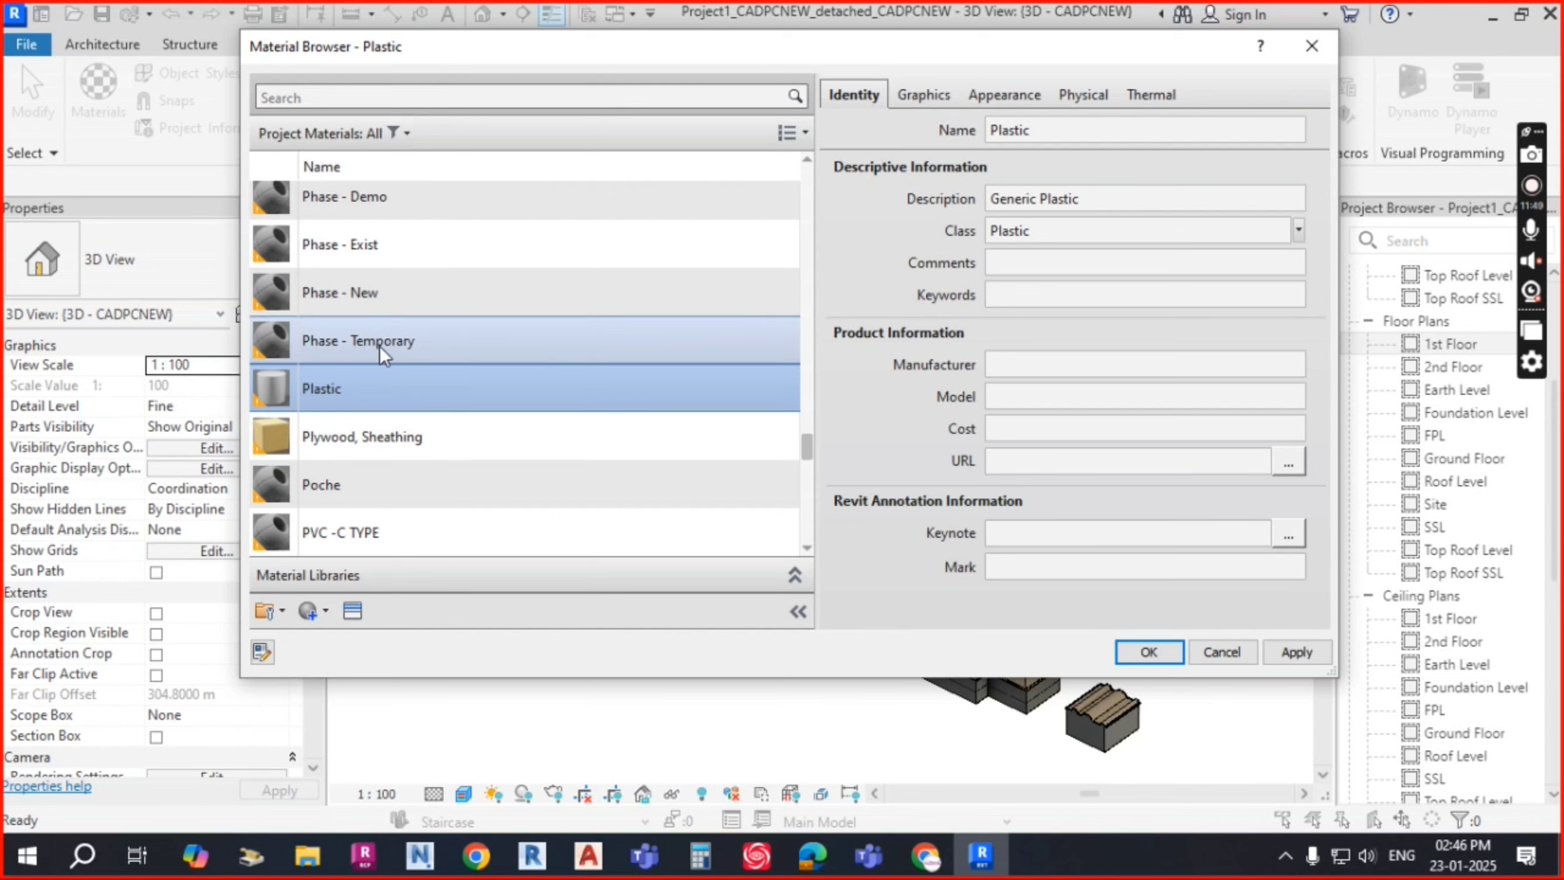
# Step: Select the PVC -C TYPE material and enter VSVSDVPVPWEK as its description
pyautogui.click(350, 536)
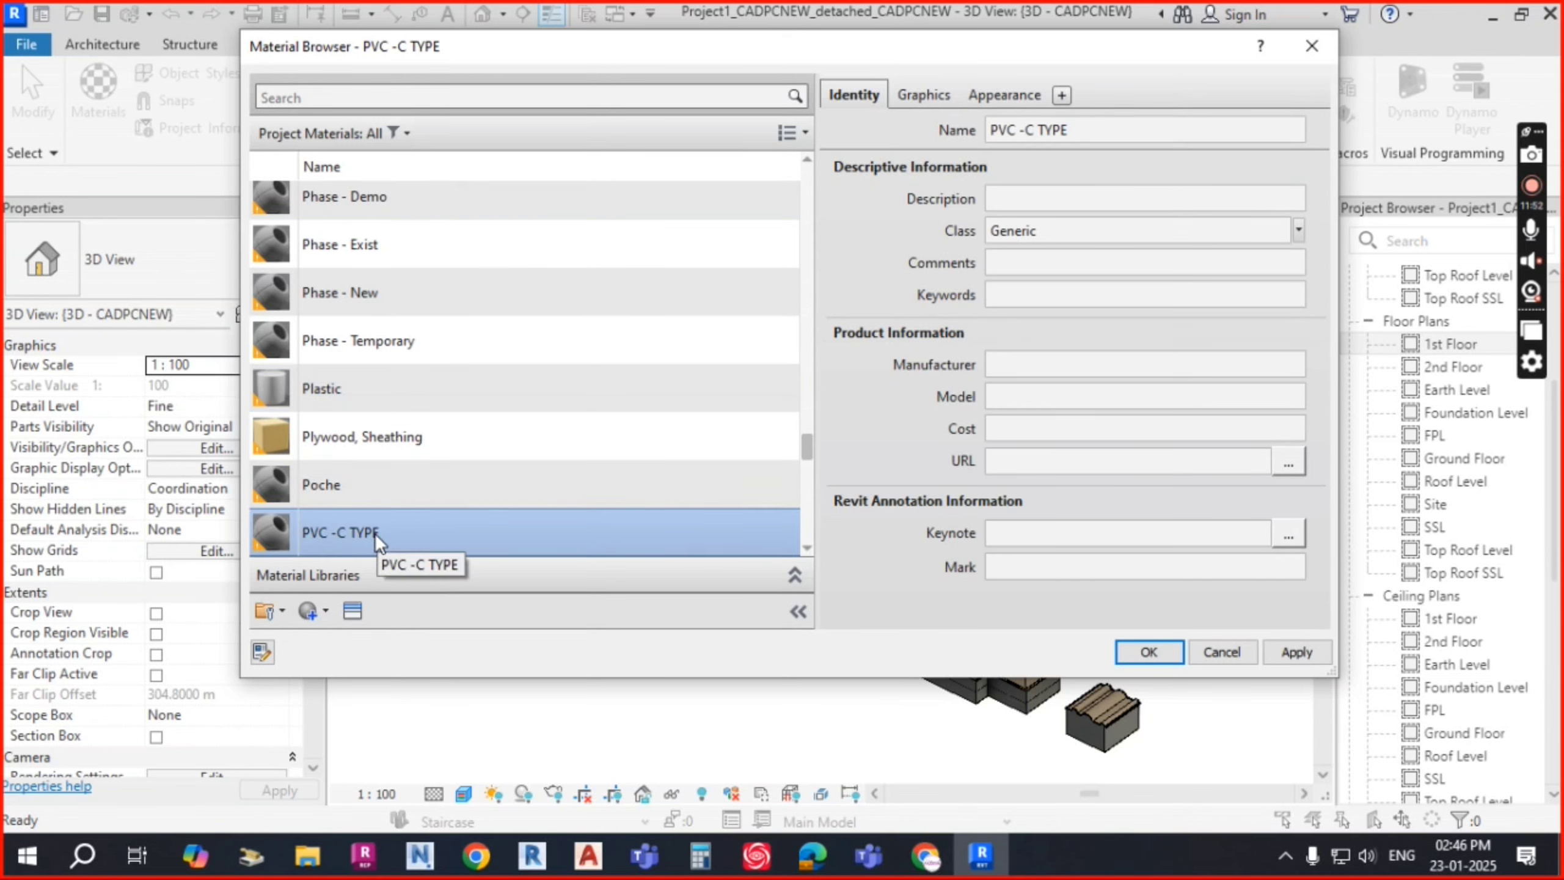
pyautogui.scroll(-1, 374, 533)
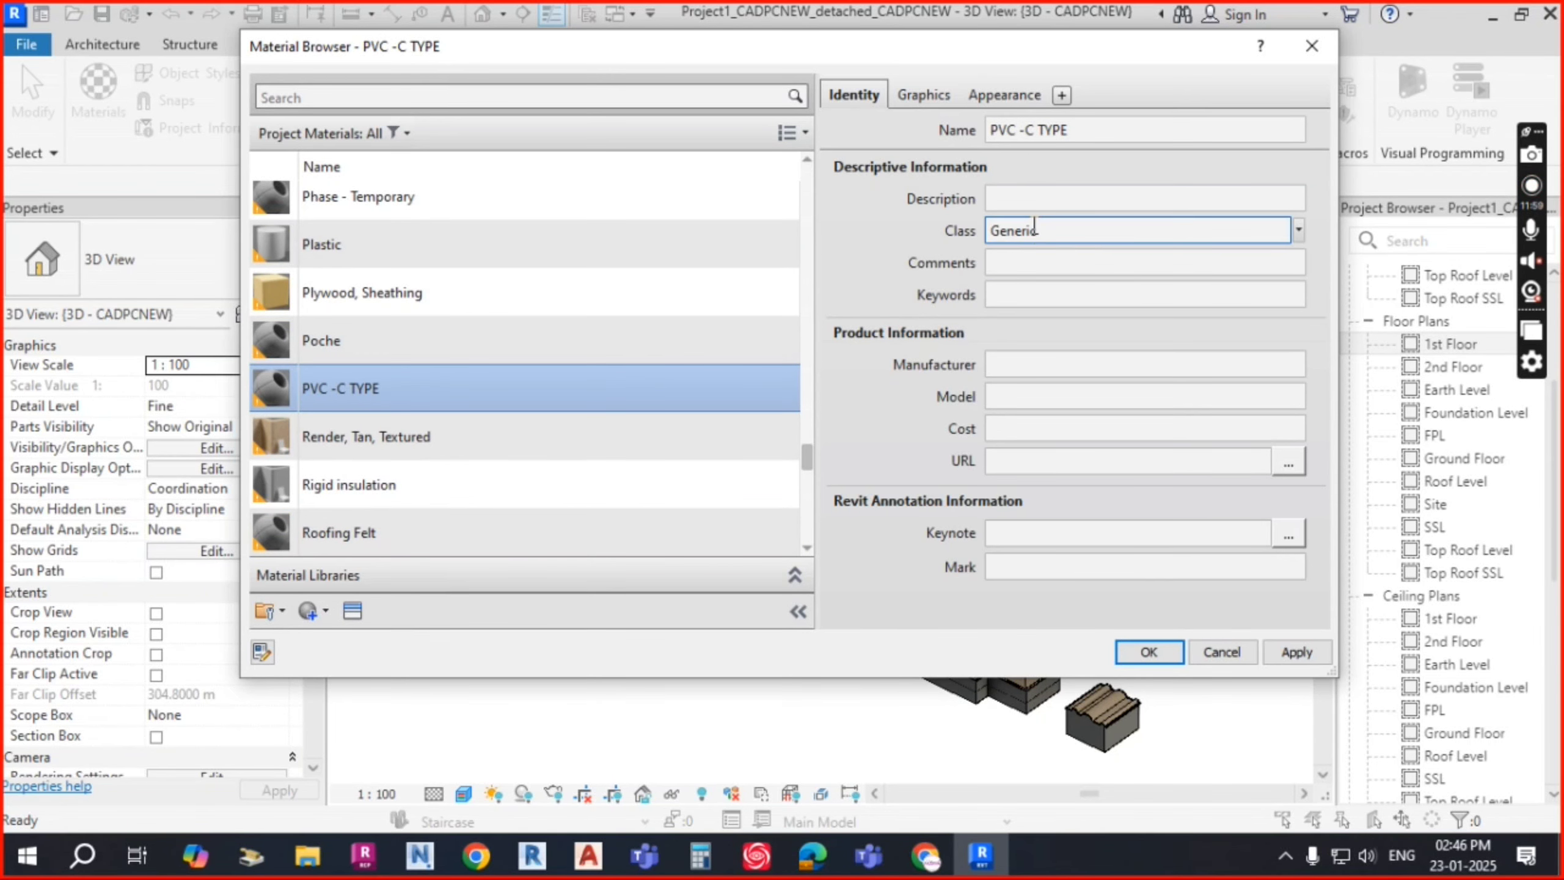
pyautogui.click(1011, 131)
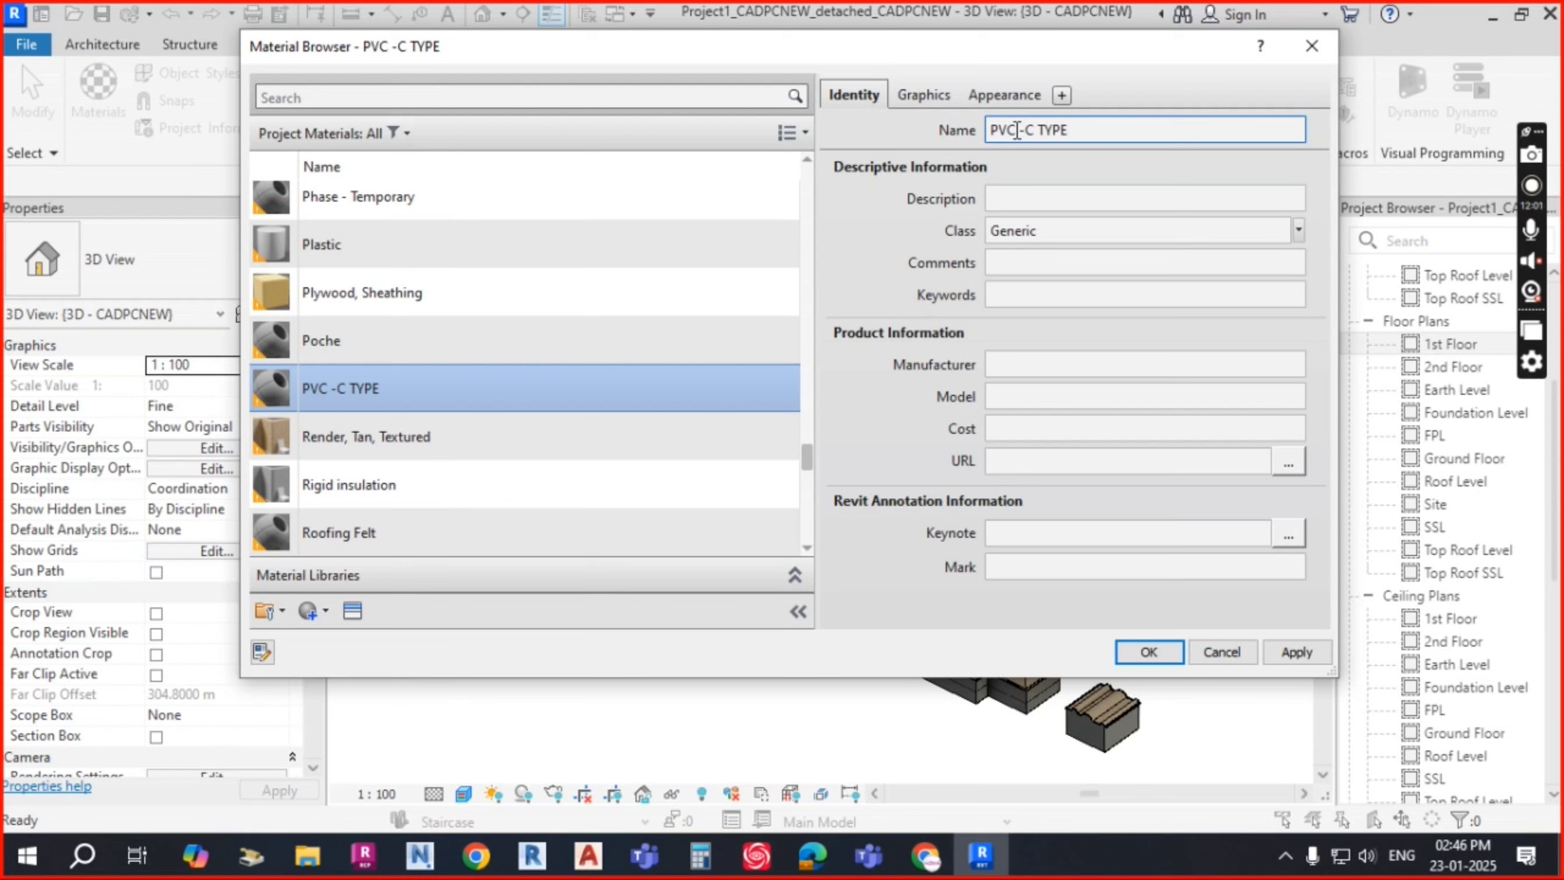
pyautogui.click(1026, 198)
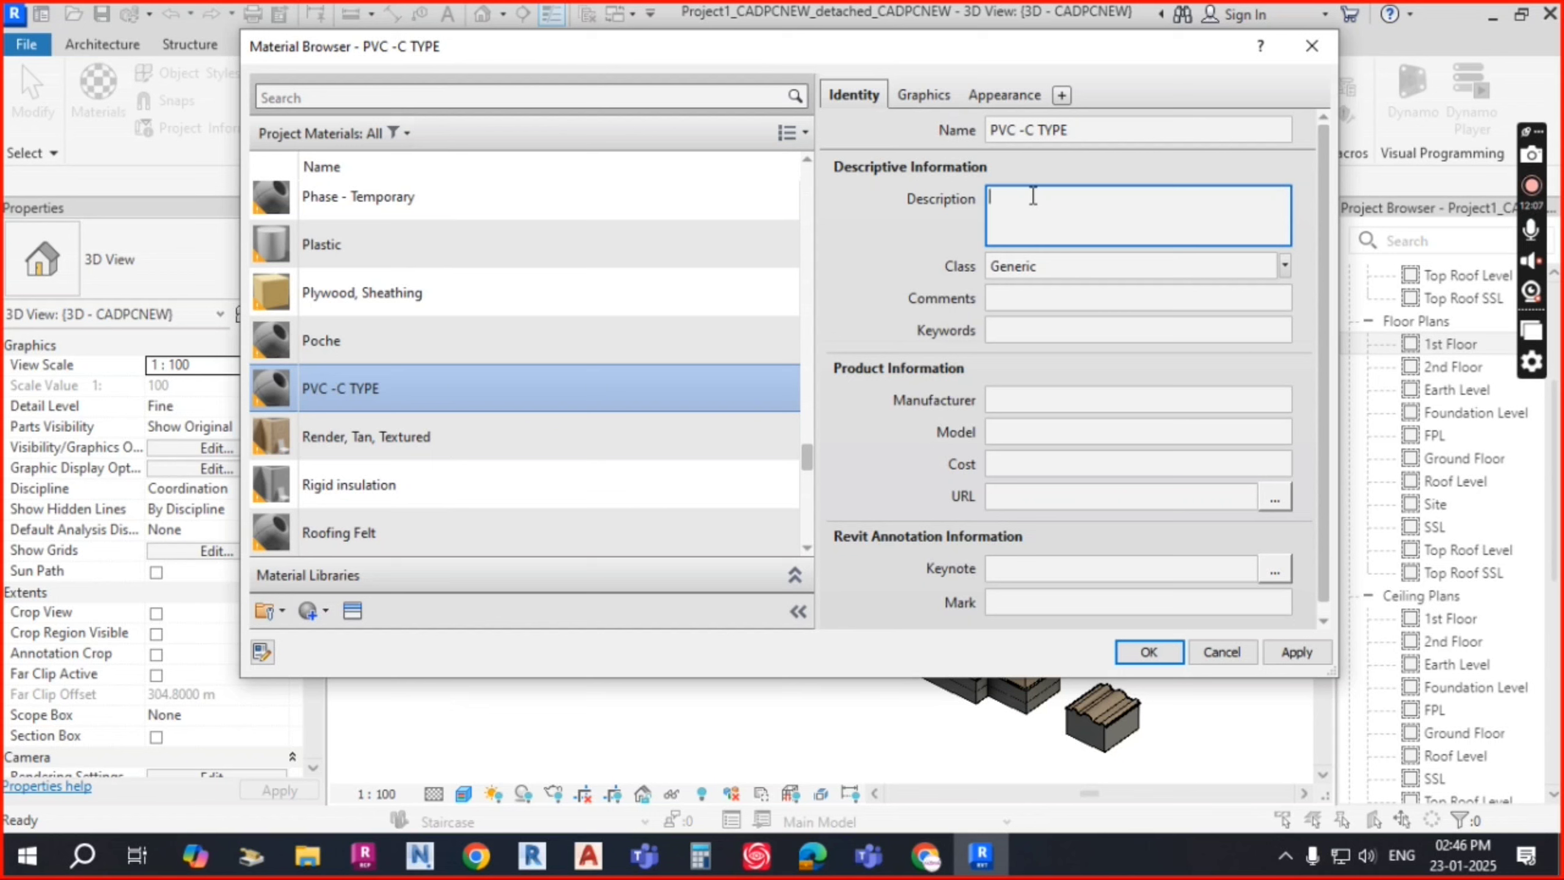
pyautogui.write('VSVSDVPVPWEK')
# Step: Replace the class of the PVC -C TYPE material with C
pyautogui.click(1062, 268)
pyautogui.moveTo(1062, 237); pyautogui.dragTo(1002, 235)
pyautogui.press('BackSpace')
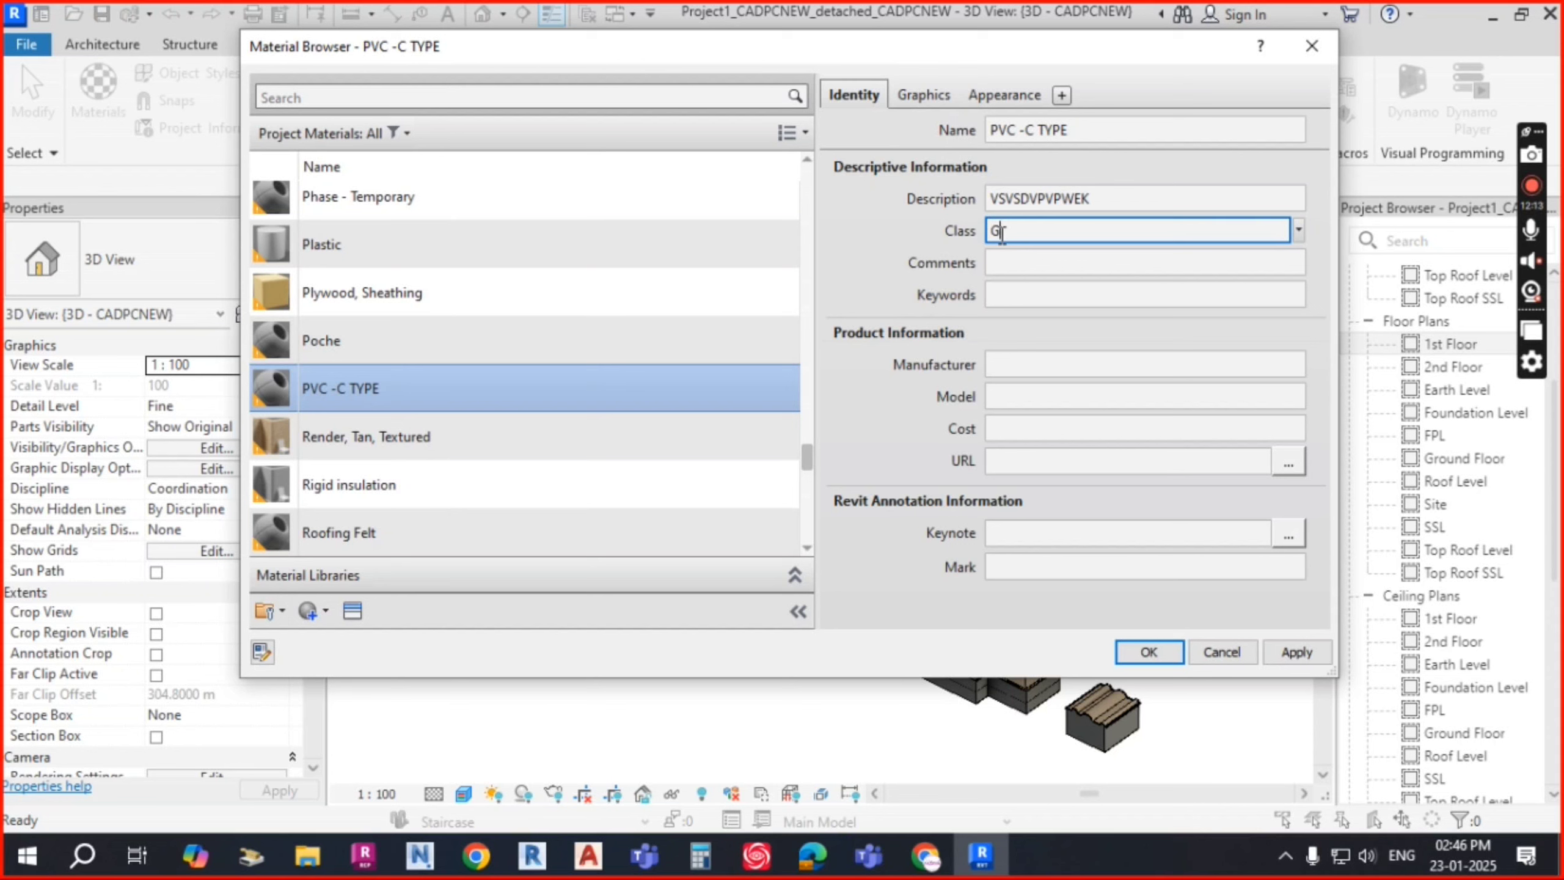
pyautogui.press('BackSpace')
pyautogui.write('C')
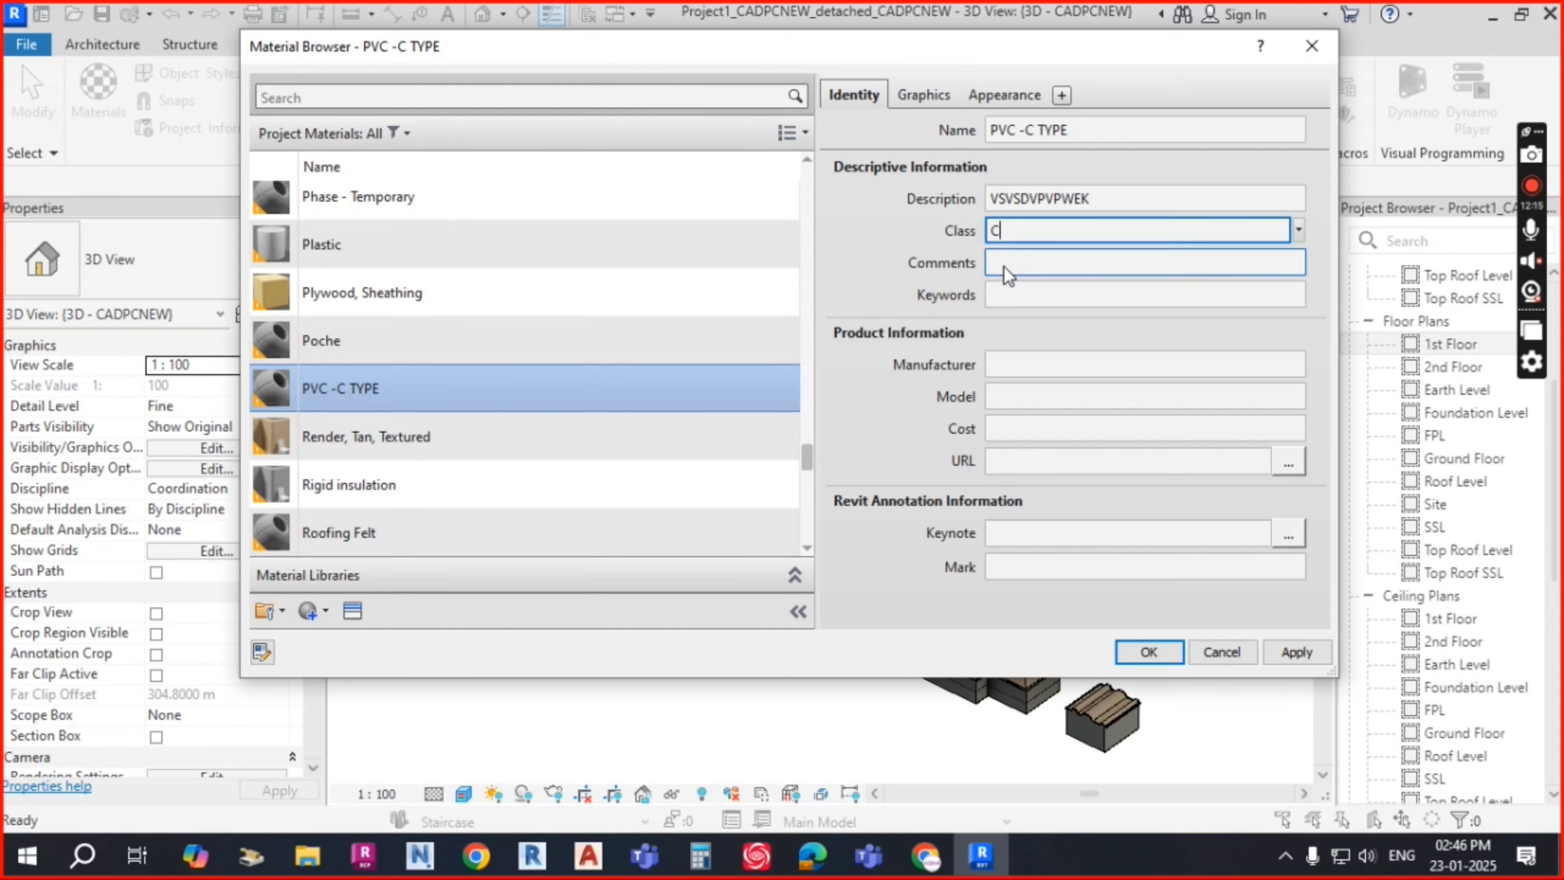
# Step: Enter VJSDVOSDVOSV as the material's comments and 1002692-VHSDVJSDVSDVJ as its keywords
pyautogui.click(1003, 266)
pyautogui.write('VJSDVOSDVOSV')
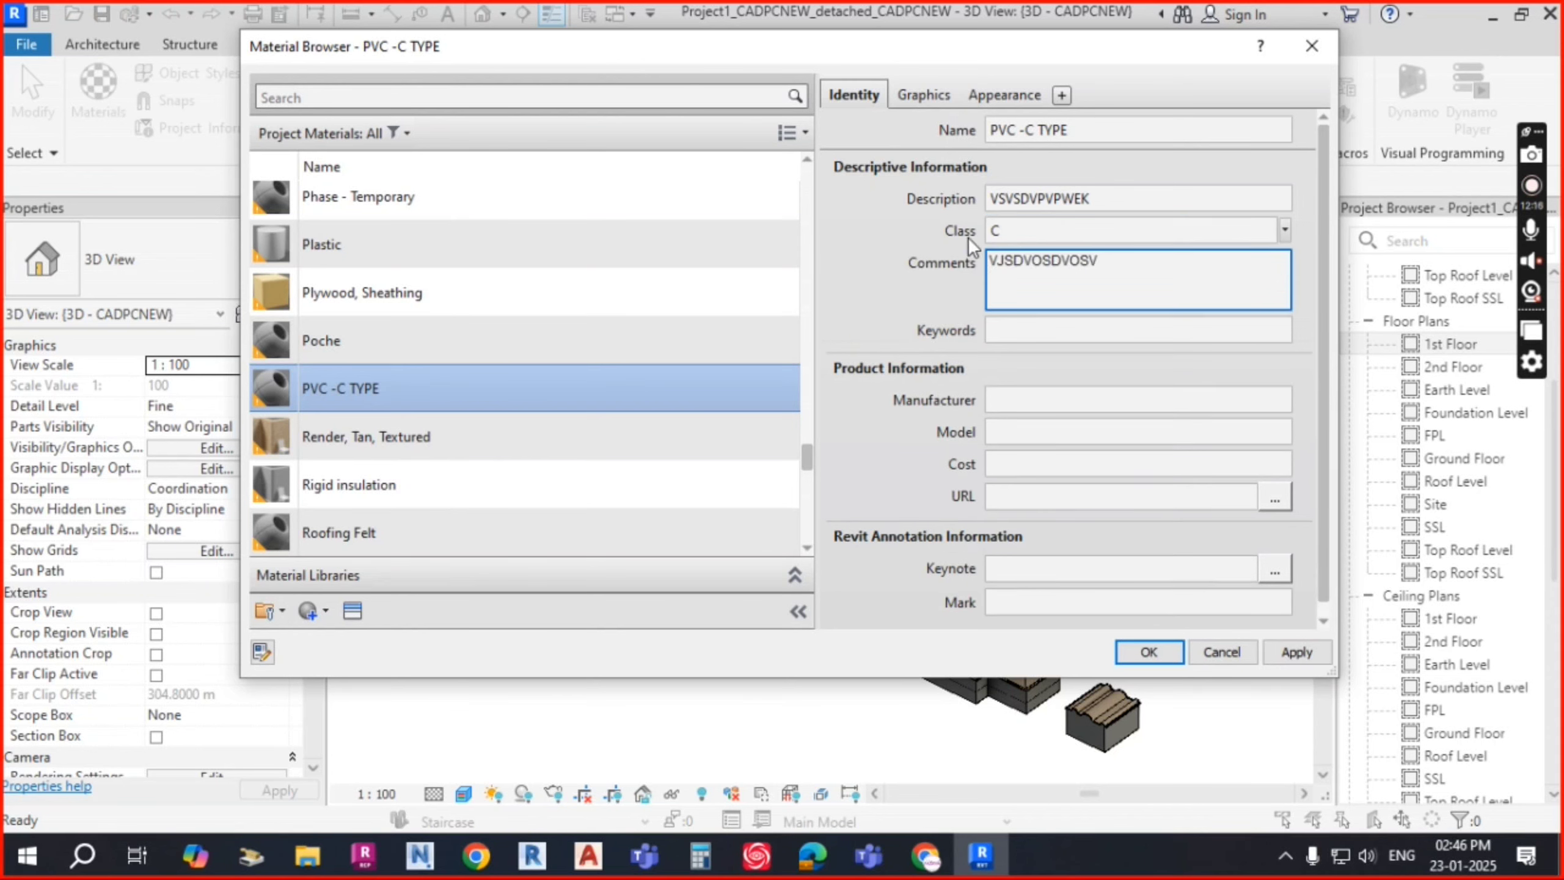
pyautogui.click(1034, 331)
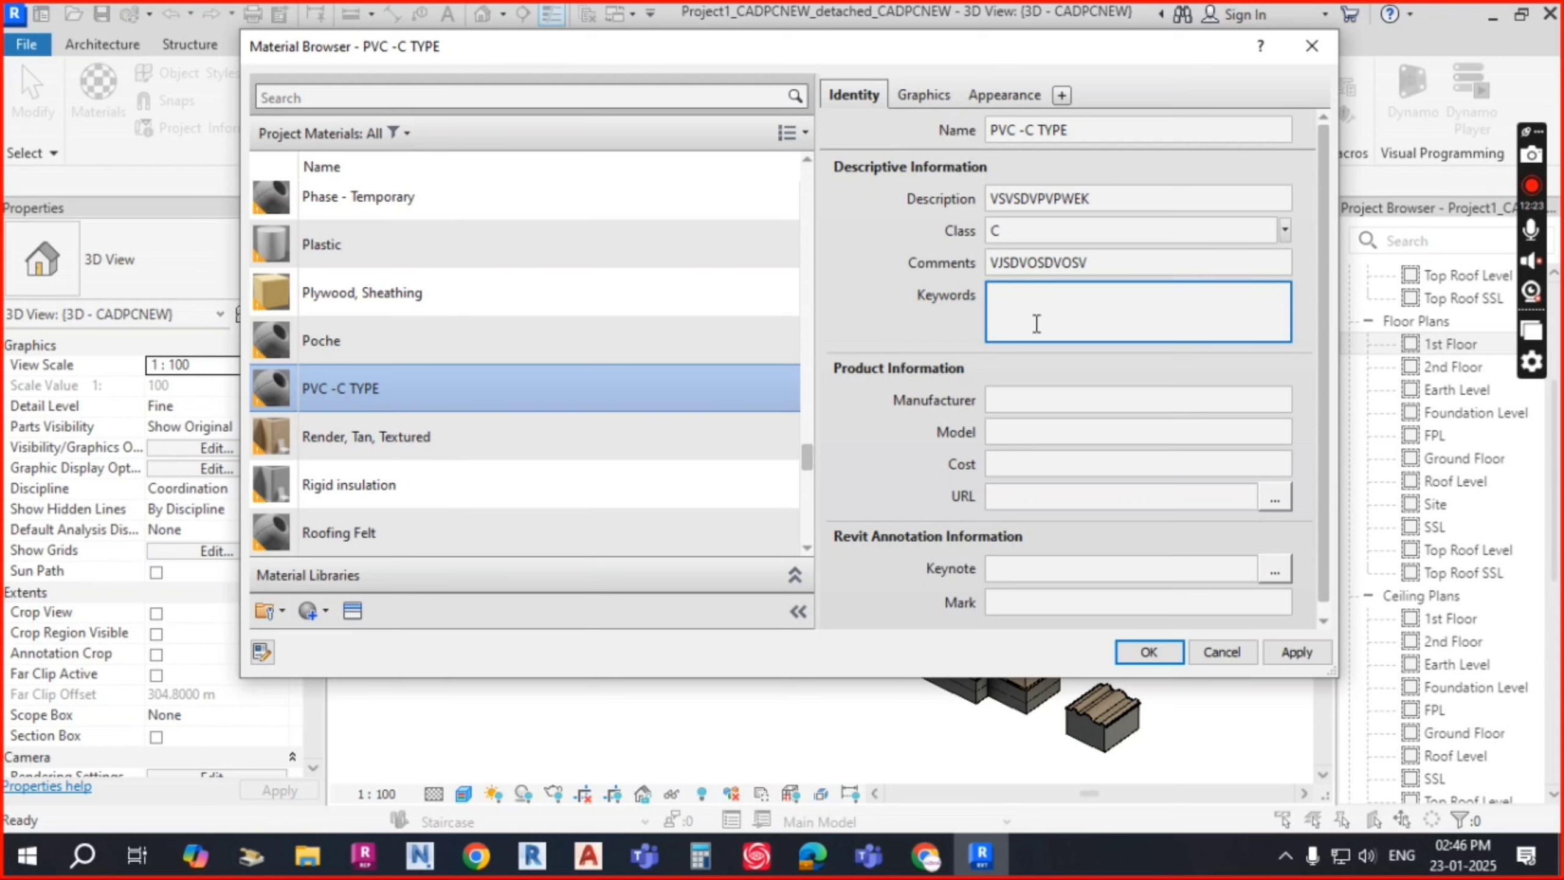
pyautogui.write('1002692-VHSDVJSDVSDVJ')
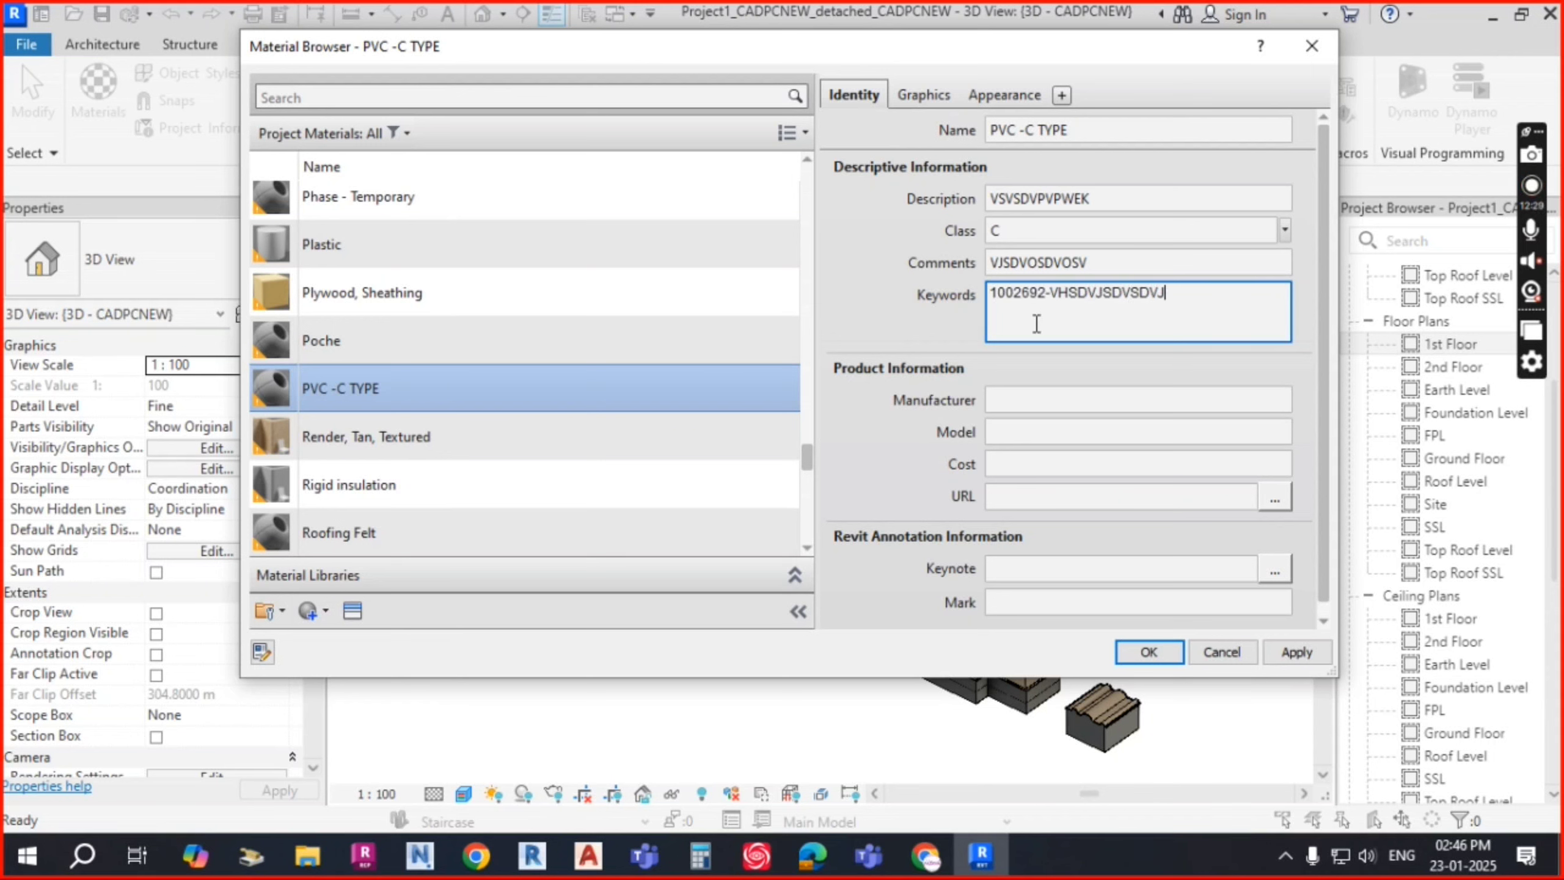
# Step: In the product information, set the manufacturer to XXXXXX and the model to 151821862
pyautogui.click(1038, 394)
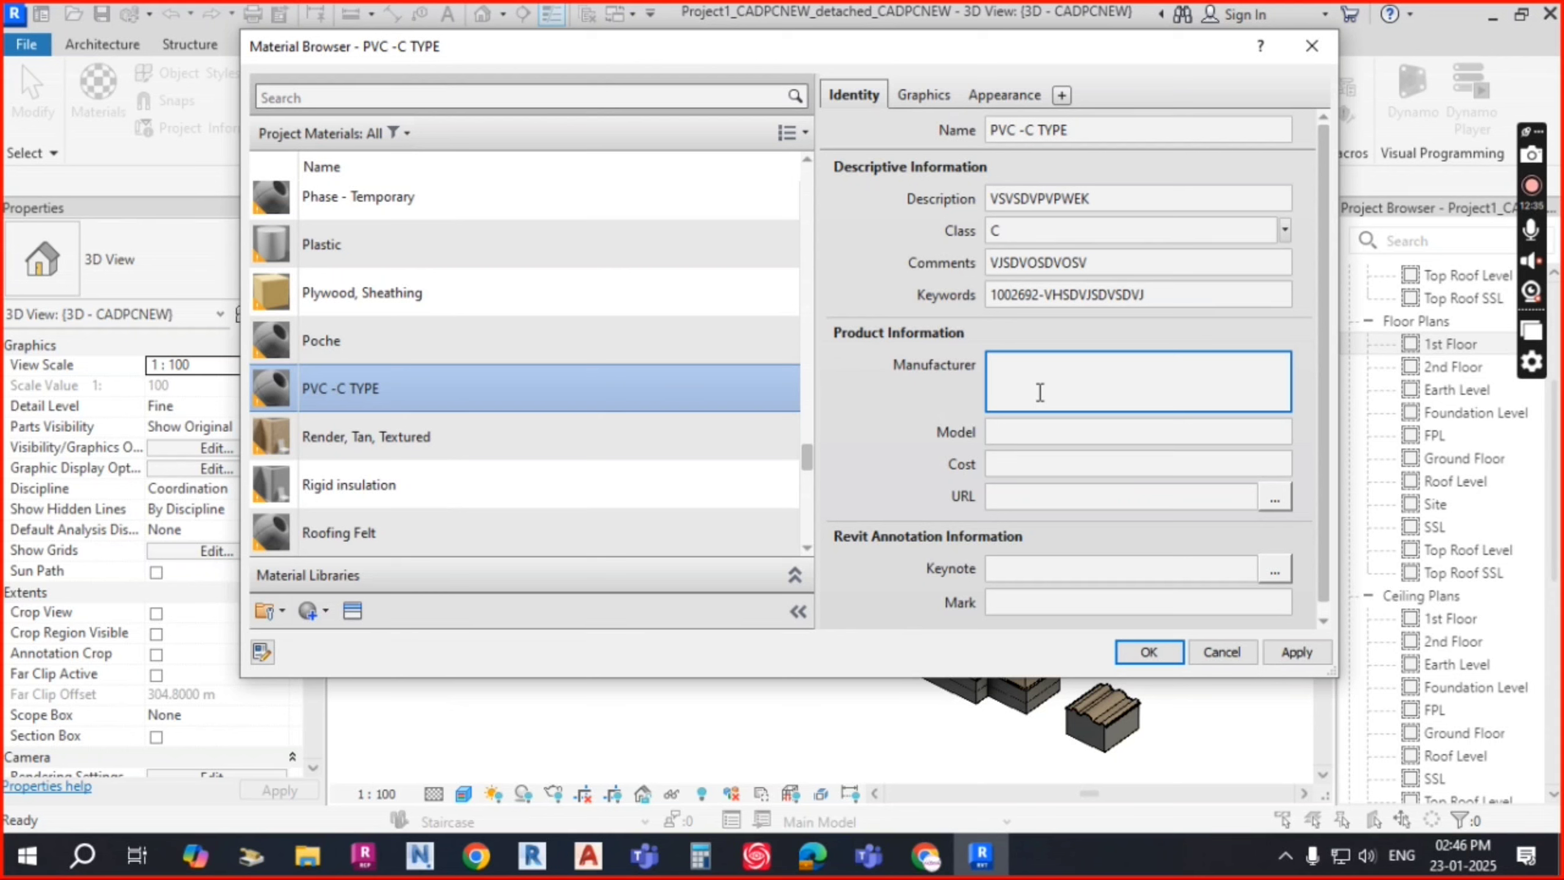
pyautogui.write('XXXXXX')
pyautogui.click(1042, 430)
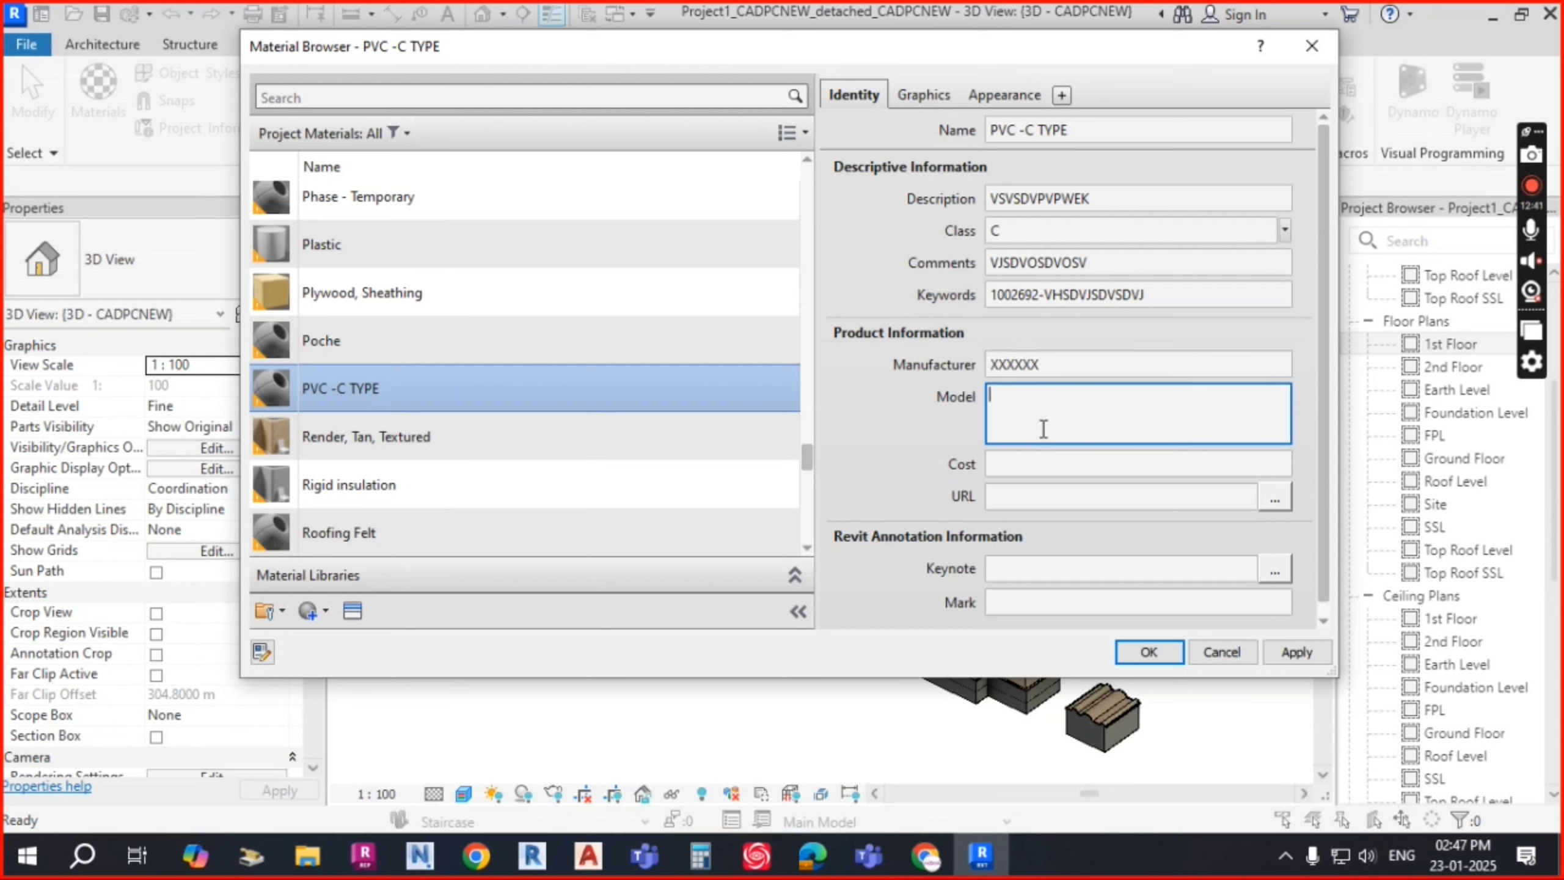
pyautogui.write('151821862')
pyautogui.click(1040, 463)
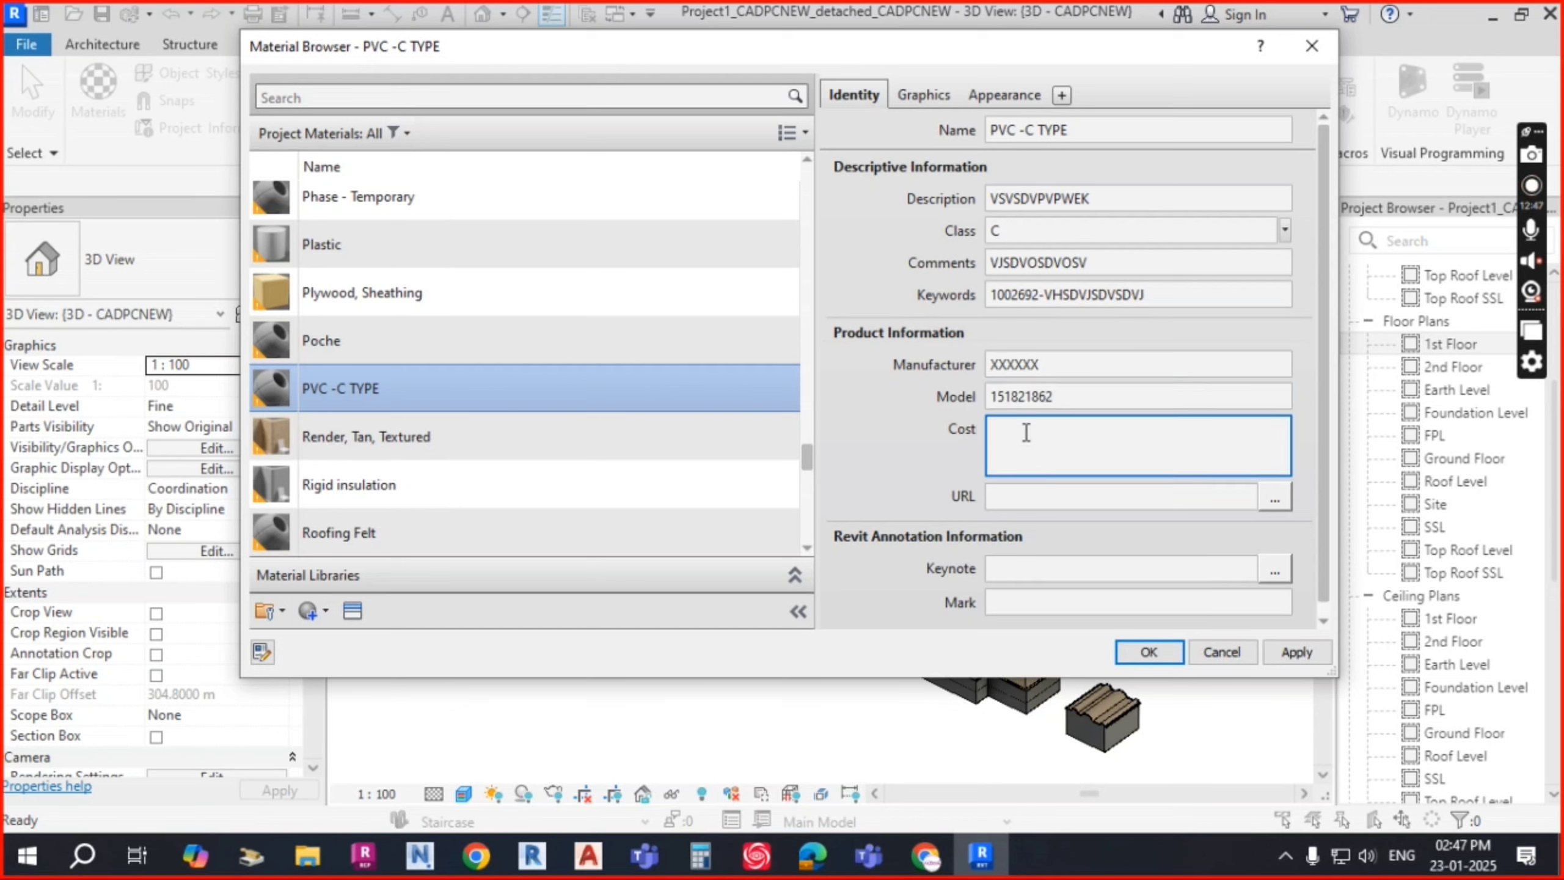
pyautogui.click(1019, 494)
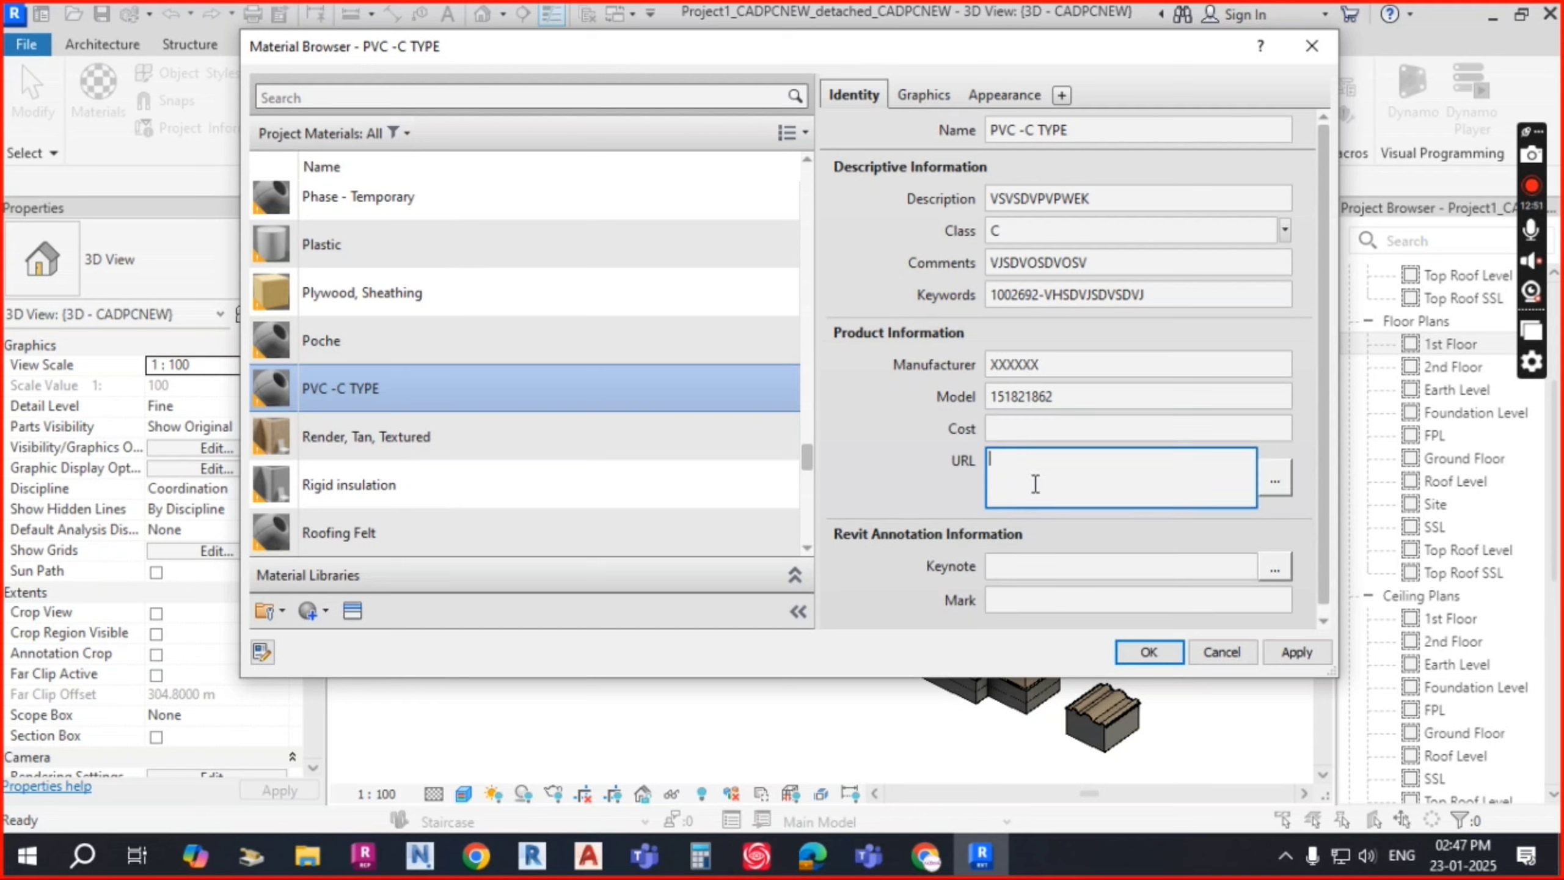
pyautogui.write('WWW.XXXXXX.CO')
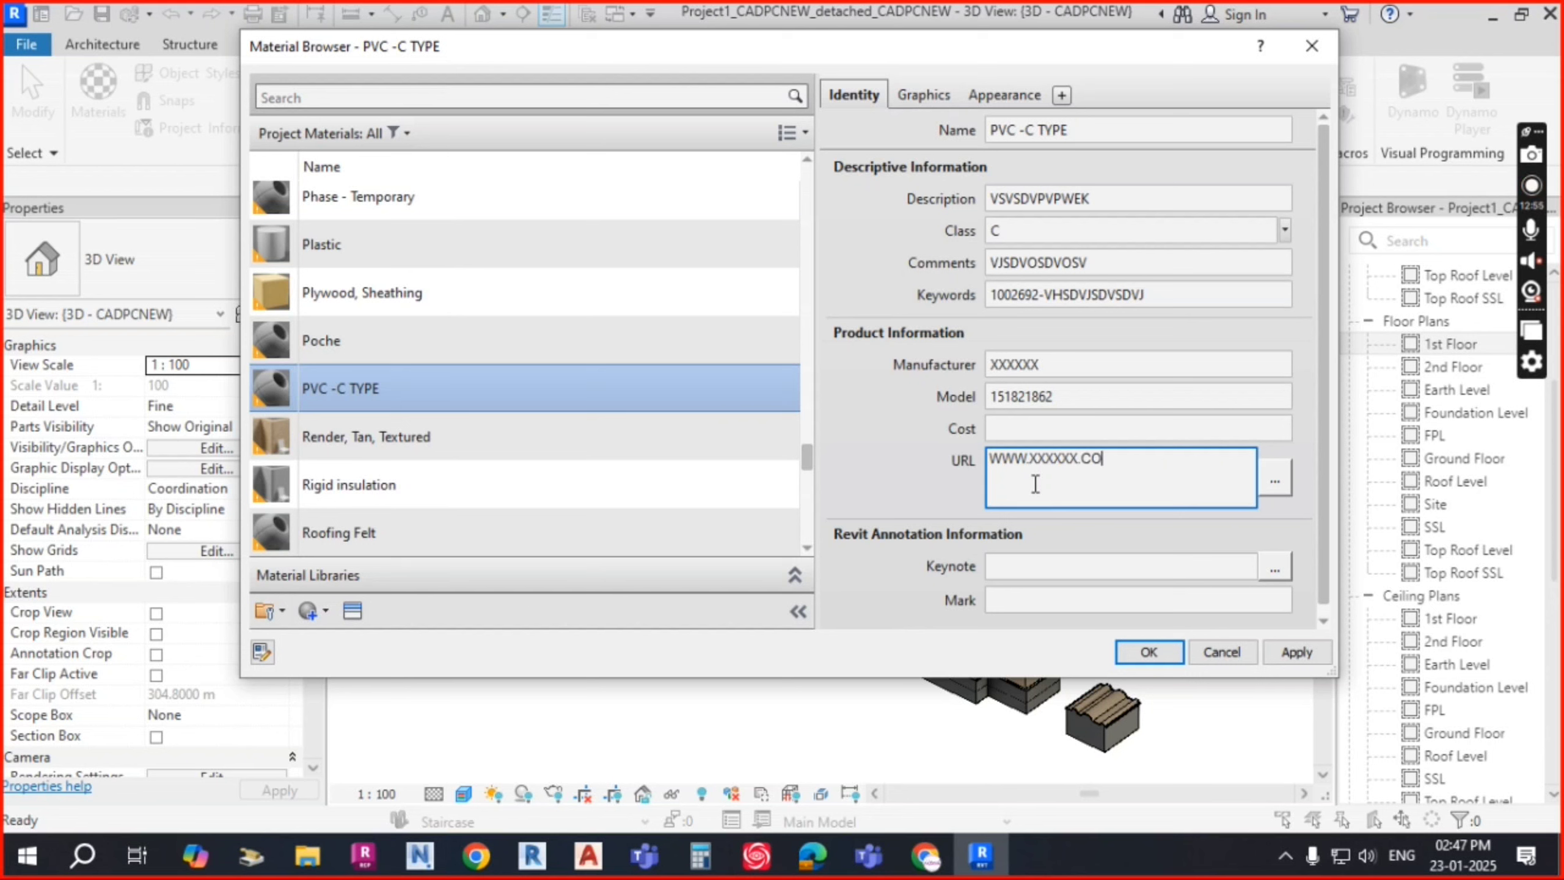
pyautogui.write('M')
# Step: Test the material's product URL by opening it in the web browser, close the browser and return to the URL field
pyautogui.click(1100, 426)
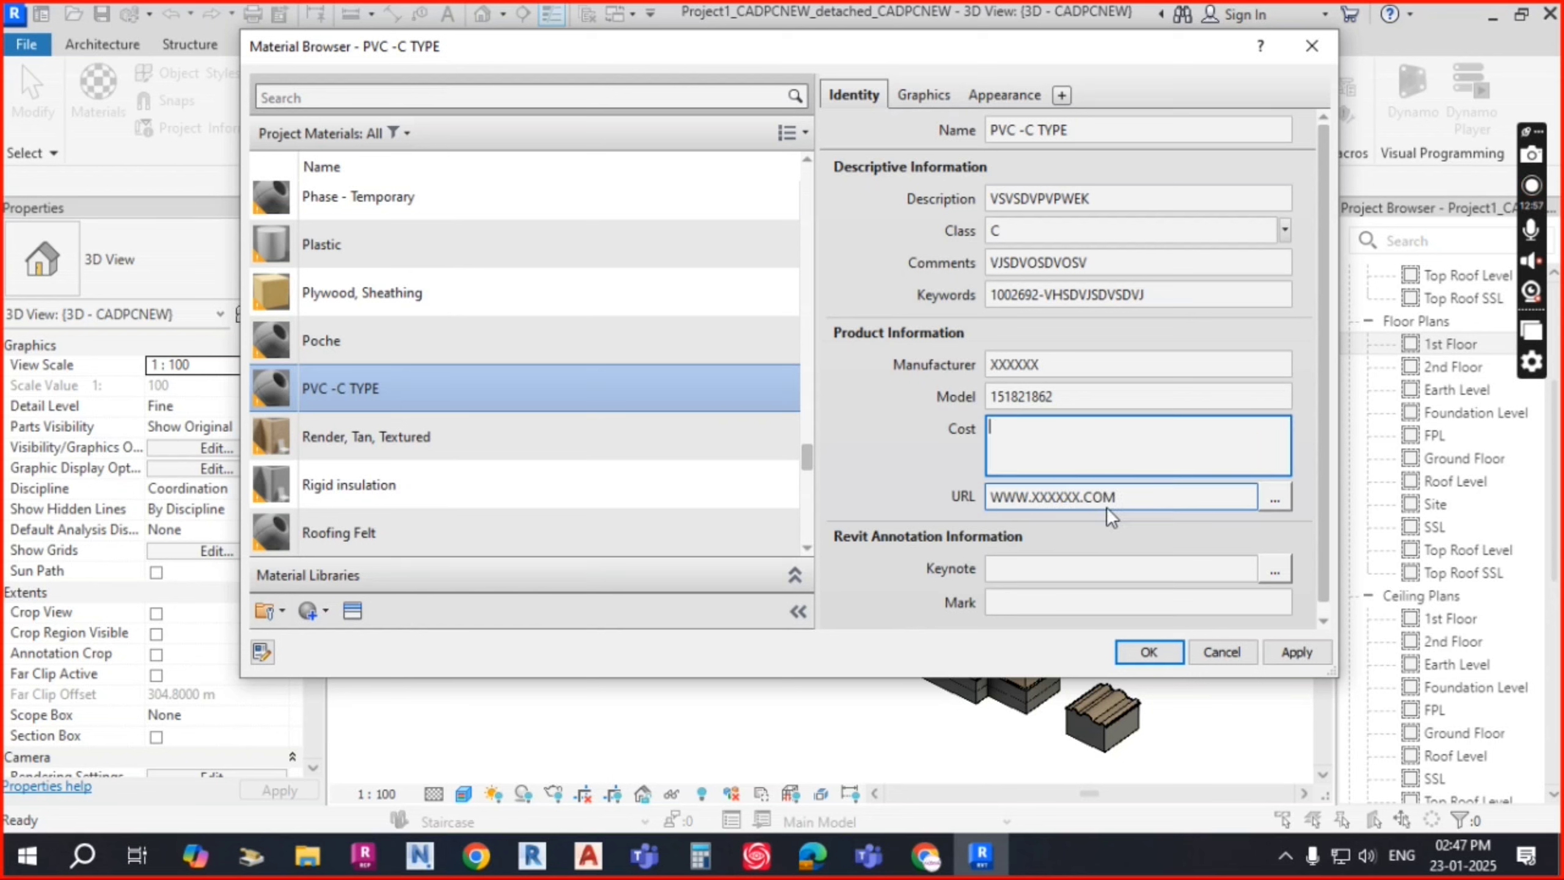
pyautogui.click(1149, 495)
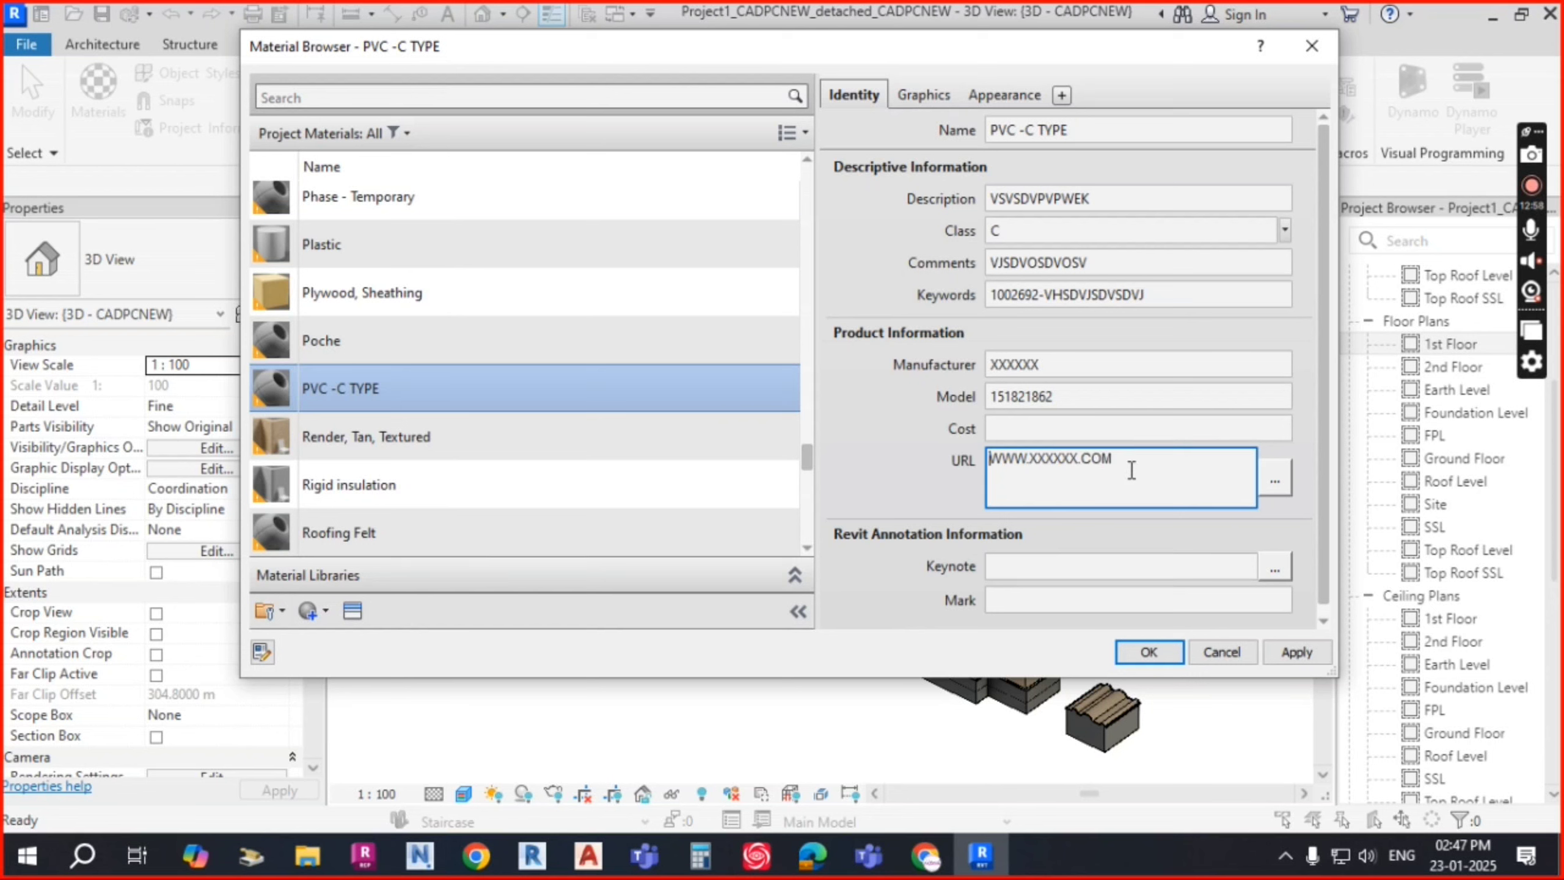
pyautogui.click(1281, 480)
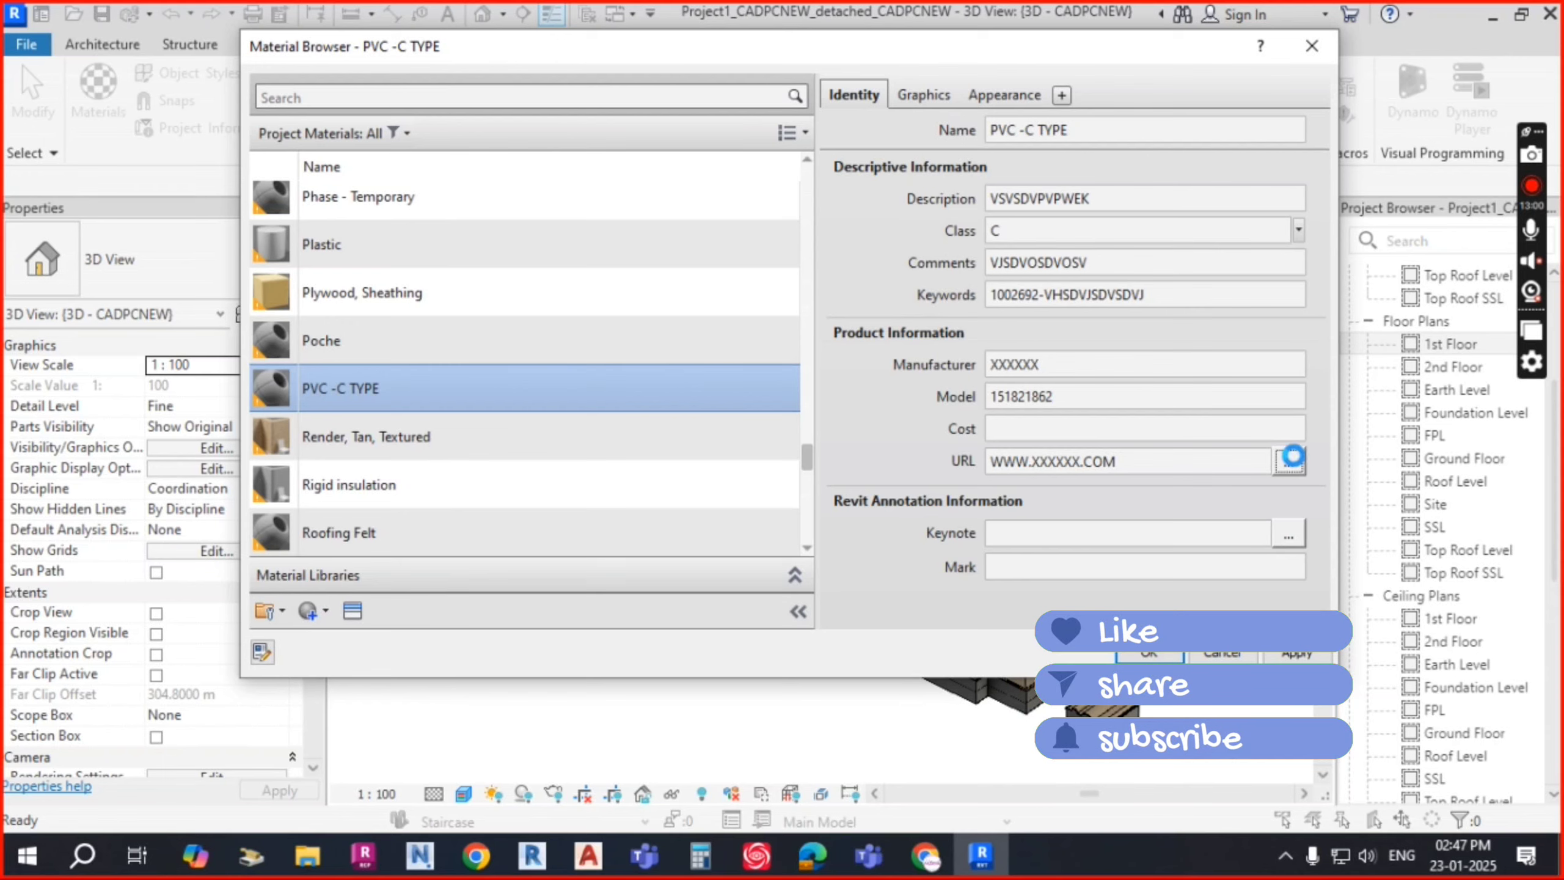
pyautogui.click(1169, 269)
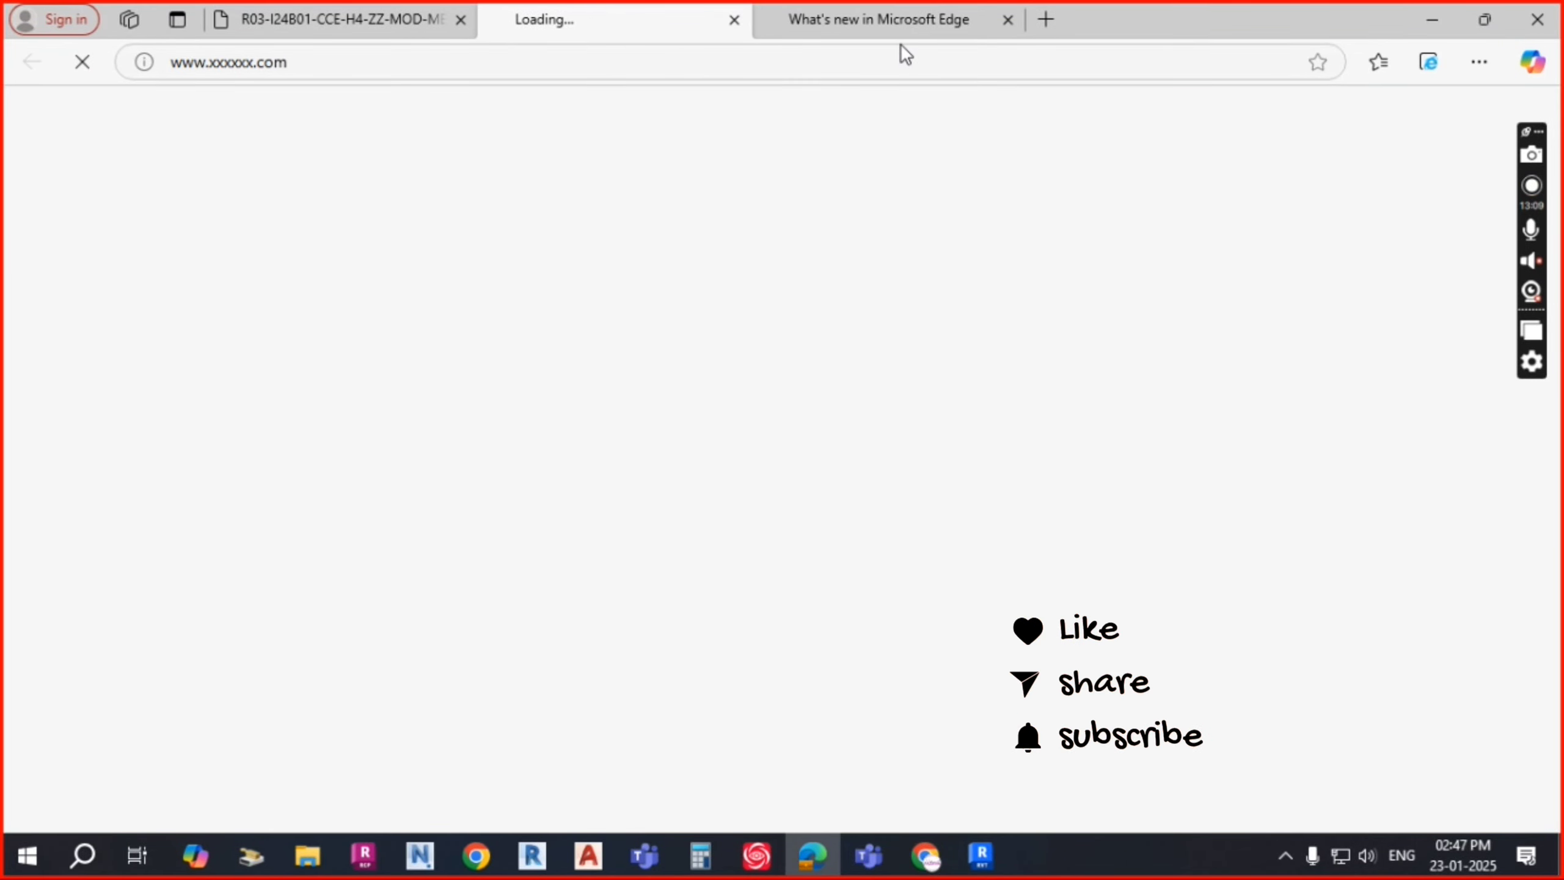
pyautogui.click(1536, 19)
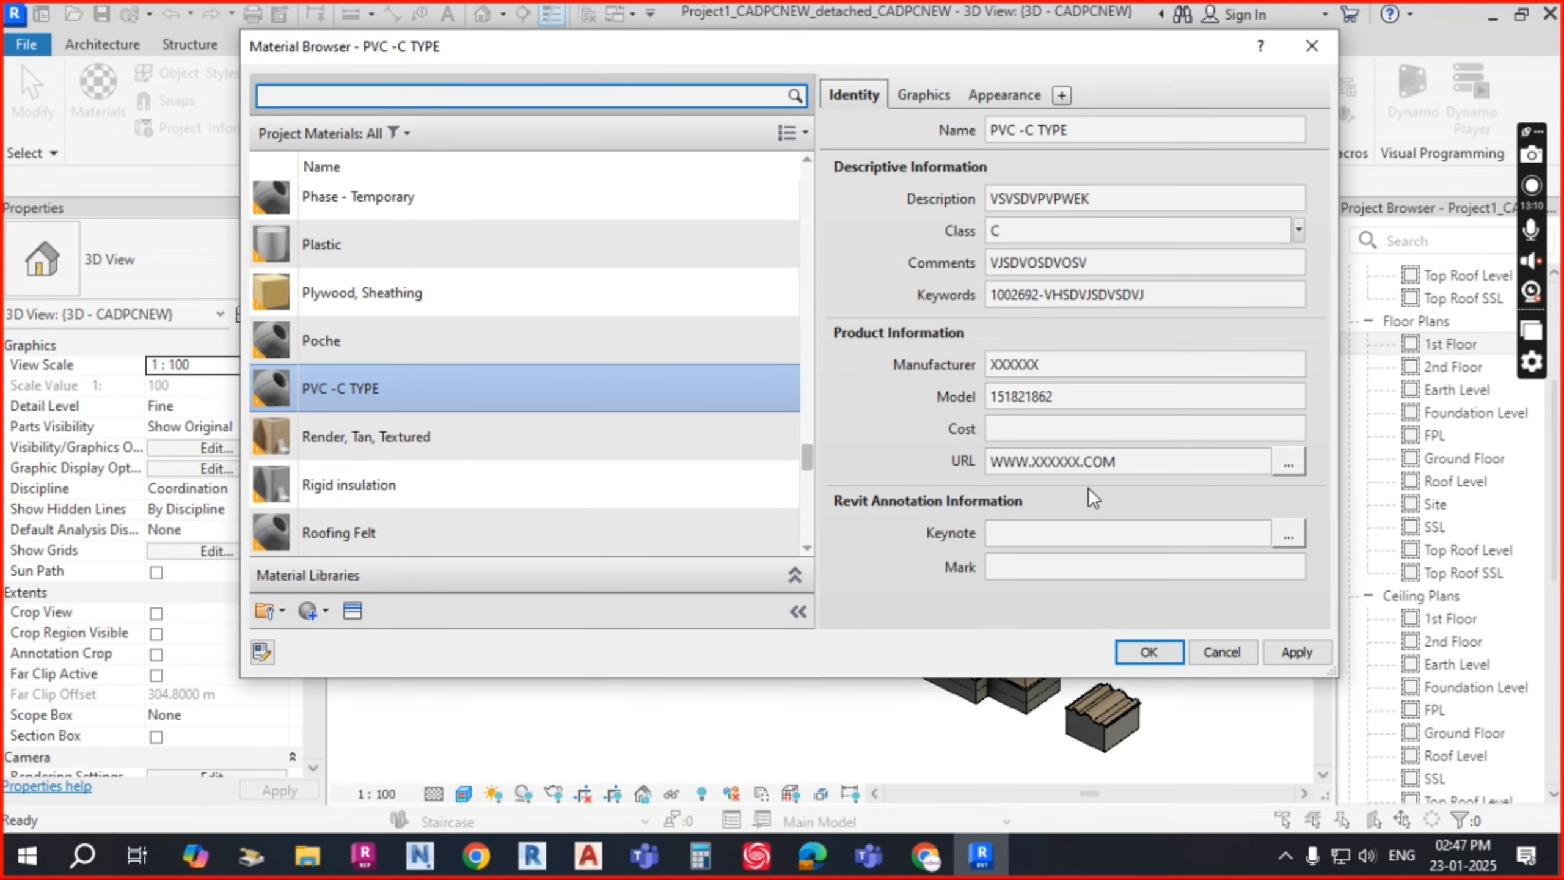
pyautogui.click(1127, 462)
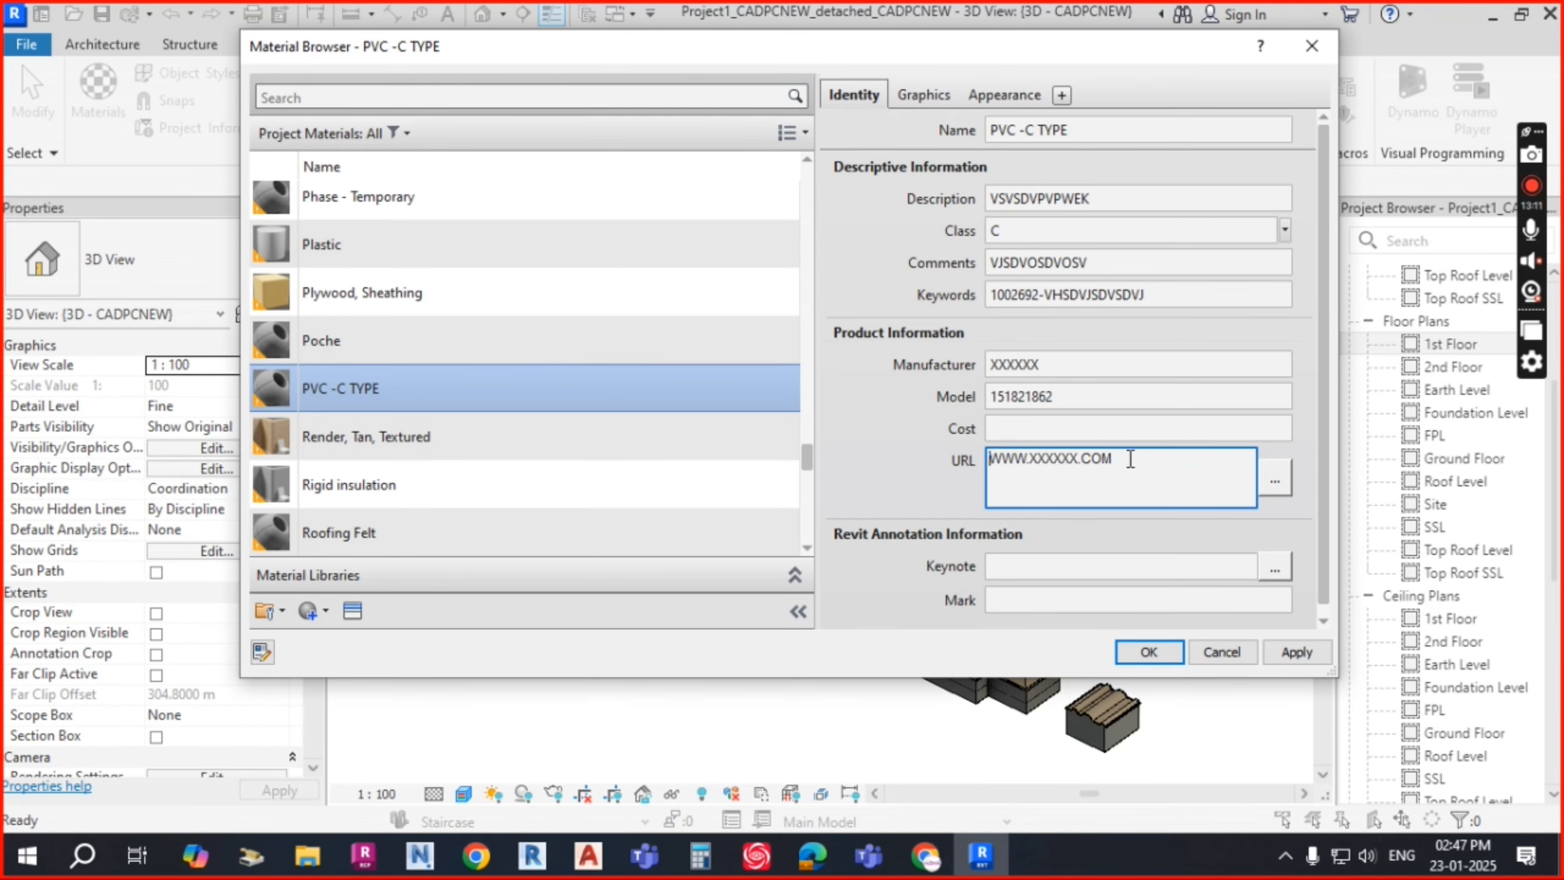
pyautogui.click(838, 440)
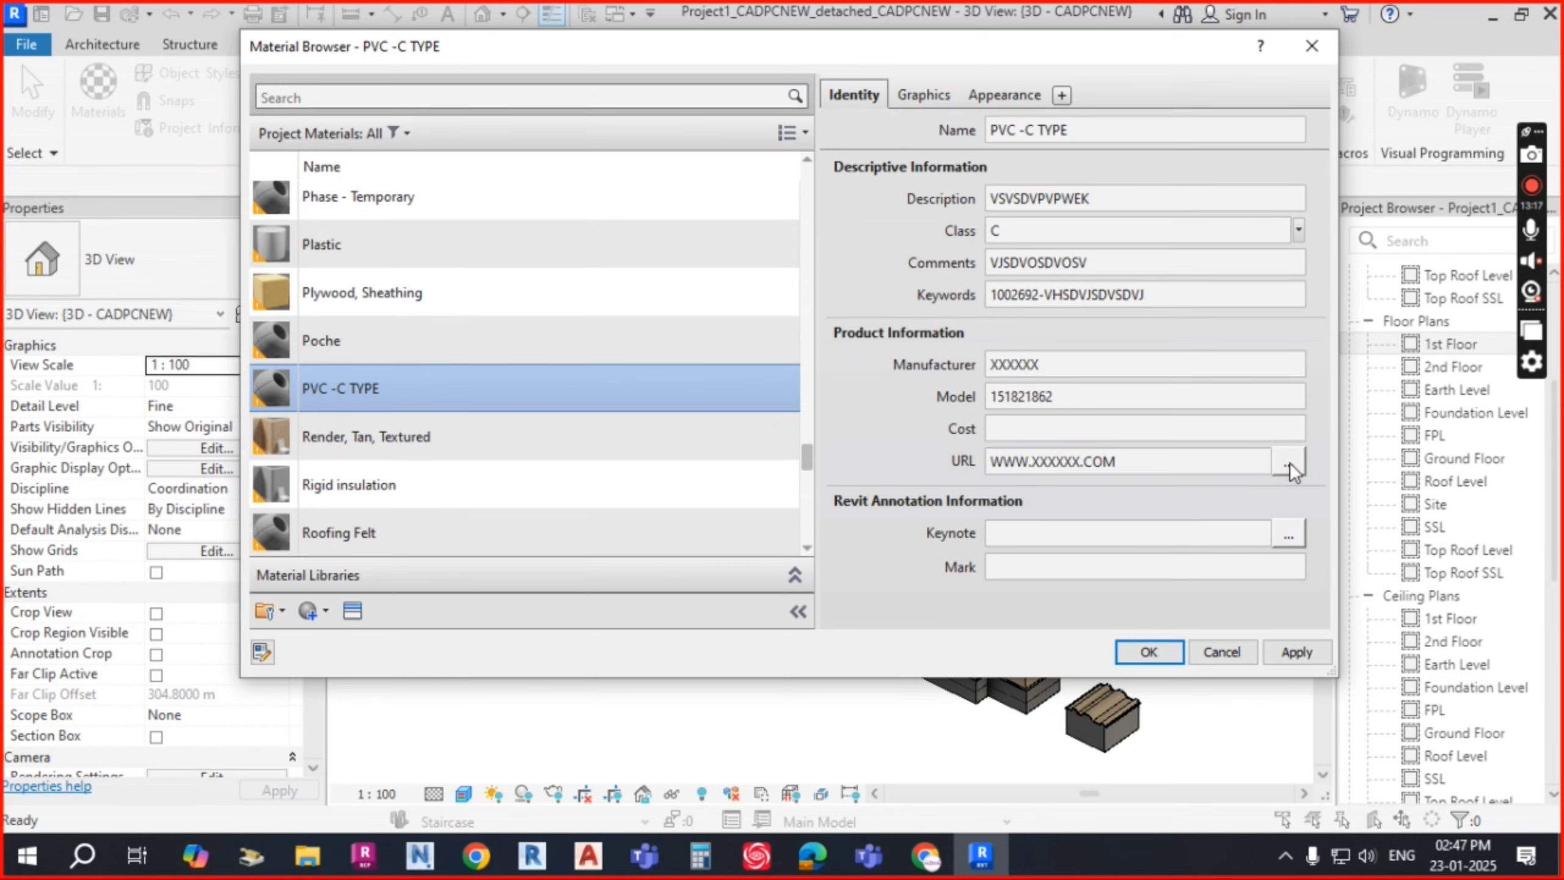
pyautogui.click(1158, 464)
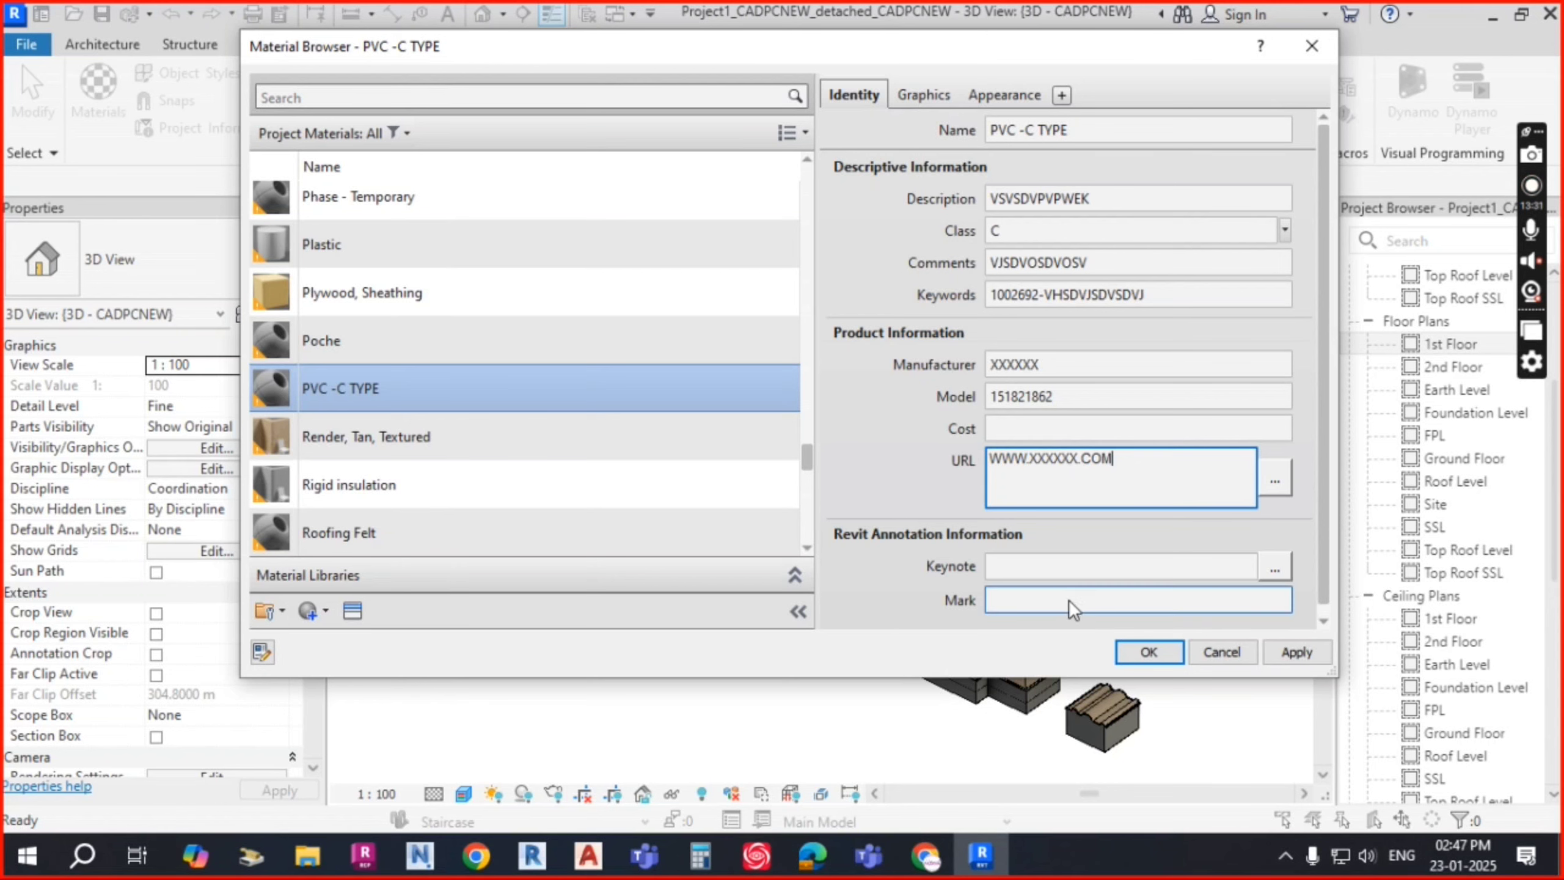
# Step: Enter VSVSVS as the keynote in the material's annotation information
pyautogui.click(1070, 567)
pyautogui.write('VSVSVS')
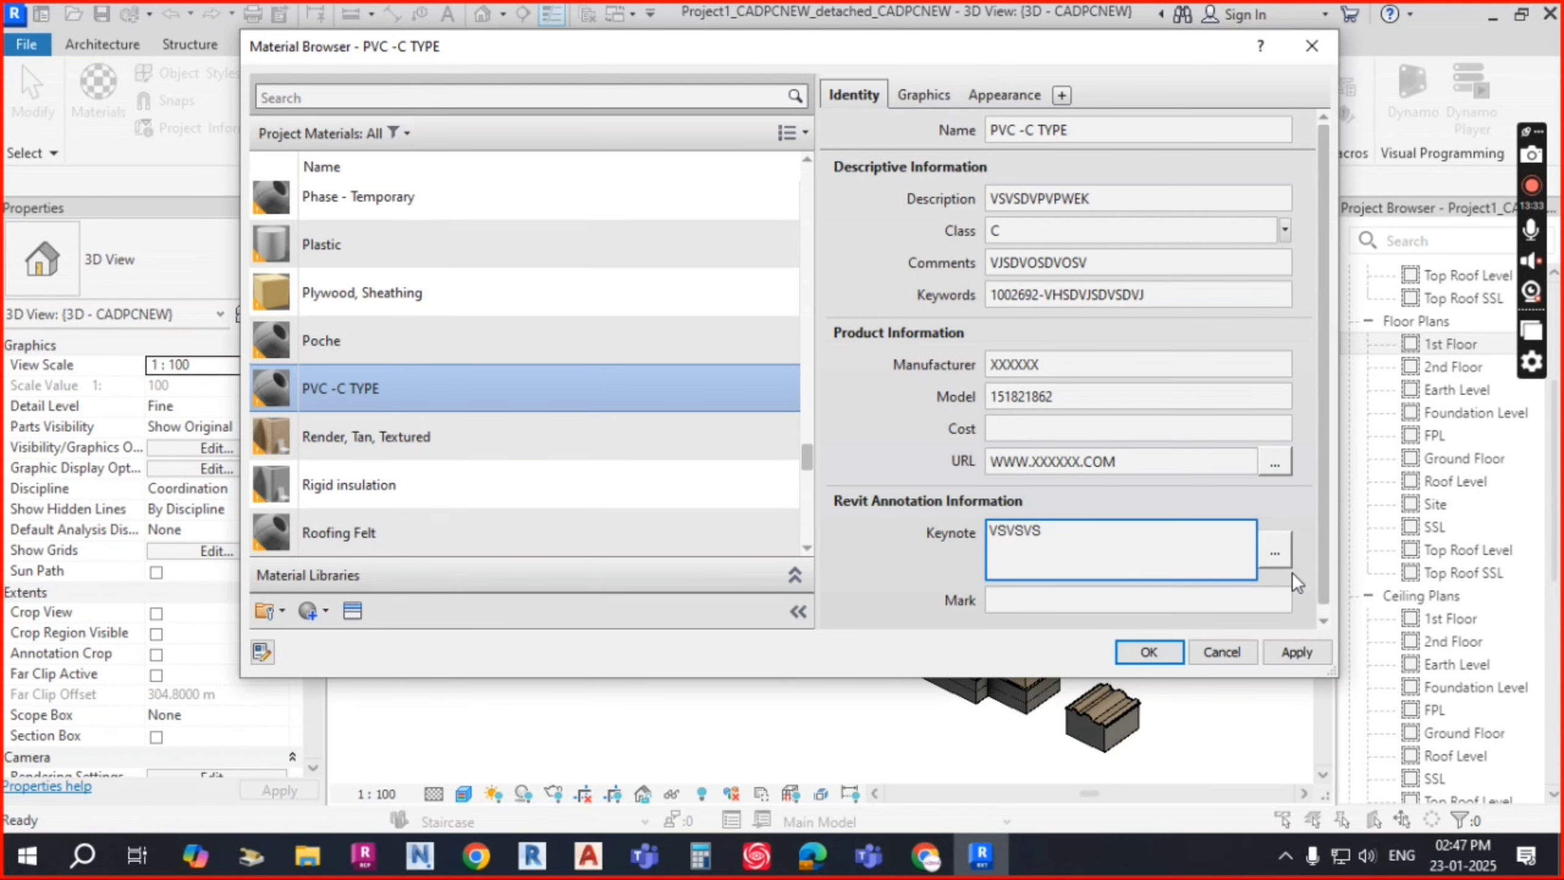
# Step: Replace the material's keynote with 15000, Division 15 - Mechanical, from the keynote table
pyautogui.click(1277, 555)
pyautogui.click(1291, 534)
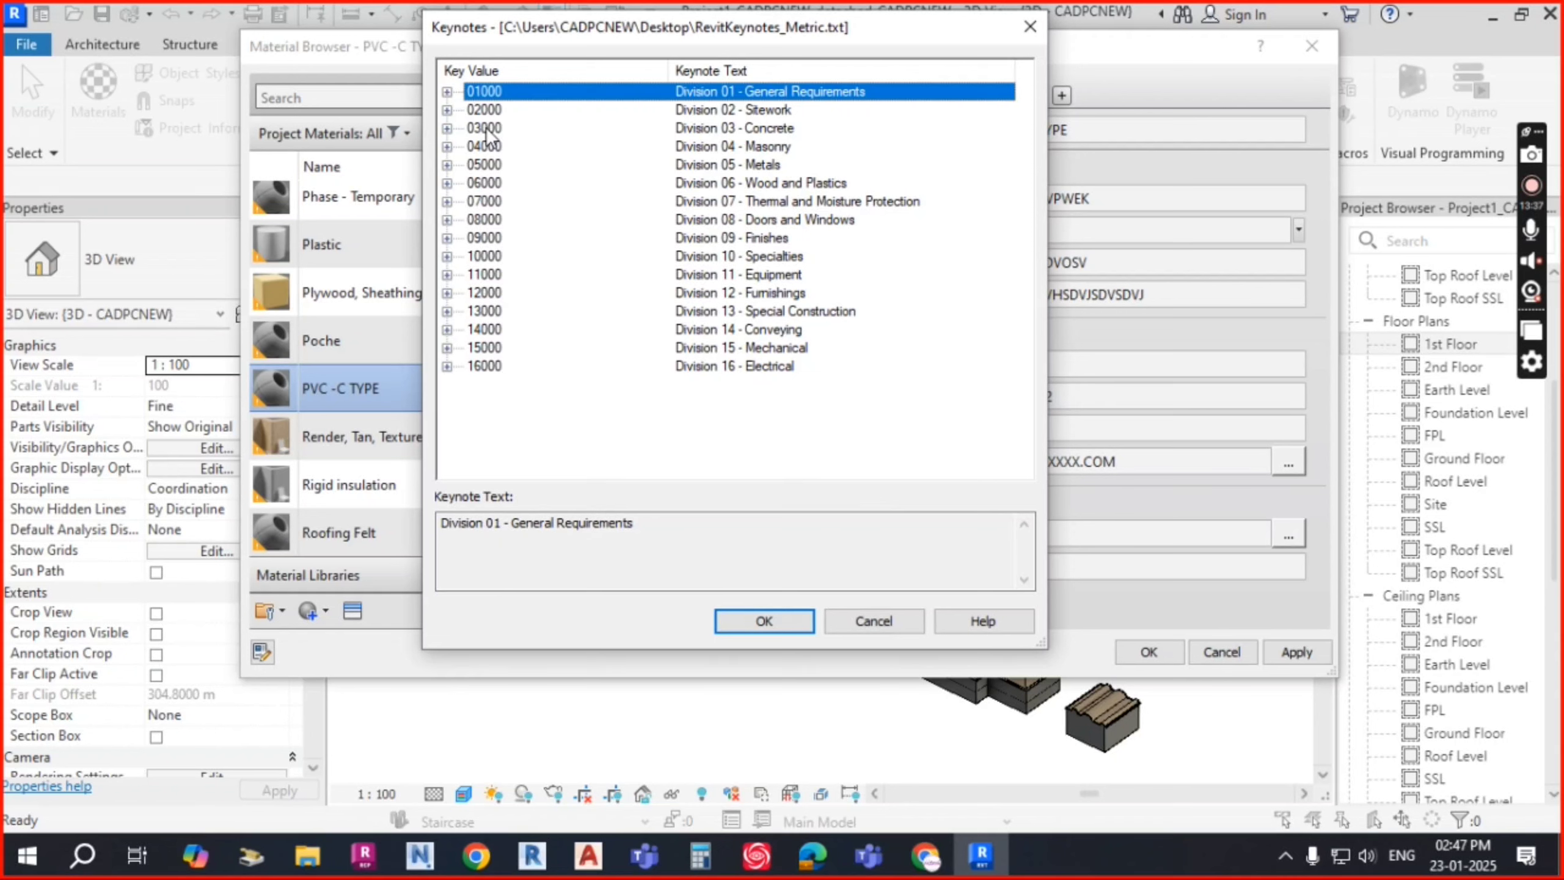
pyautogui.click(498, 113)
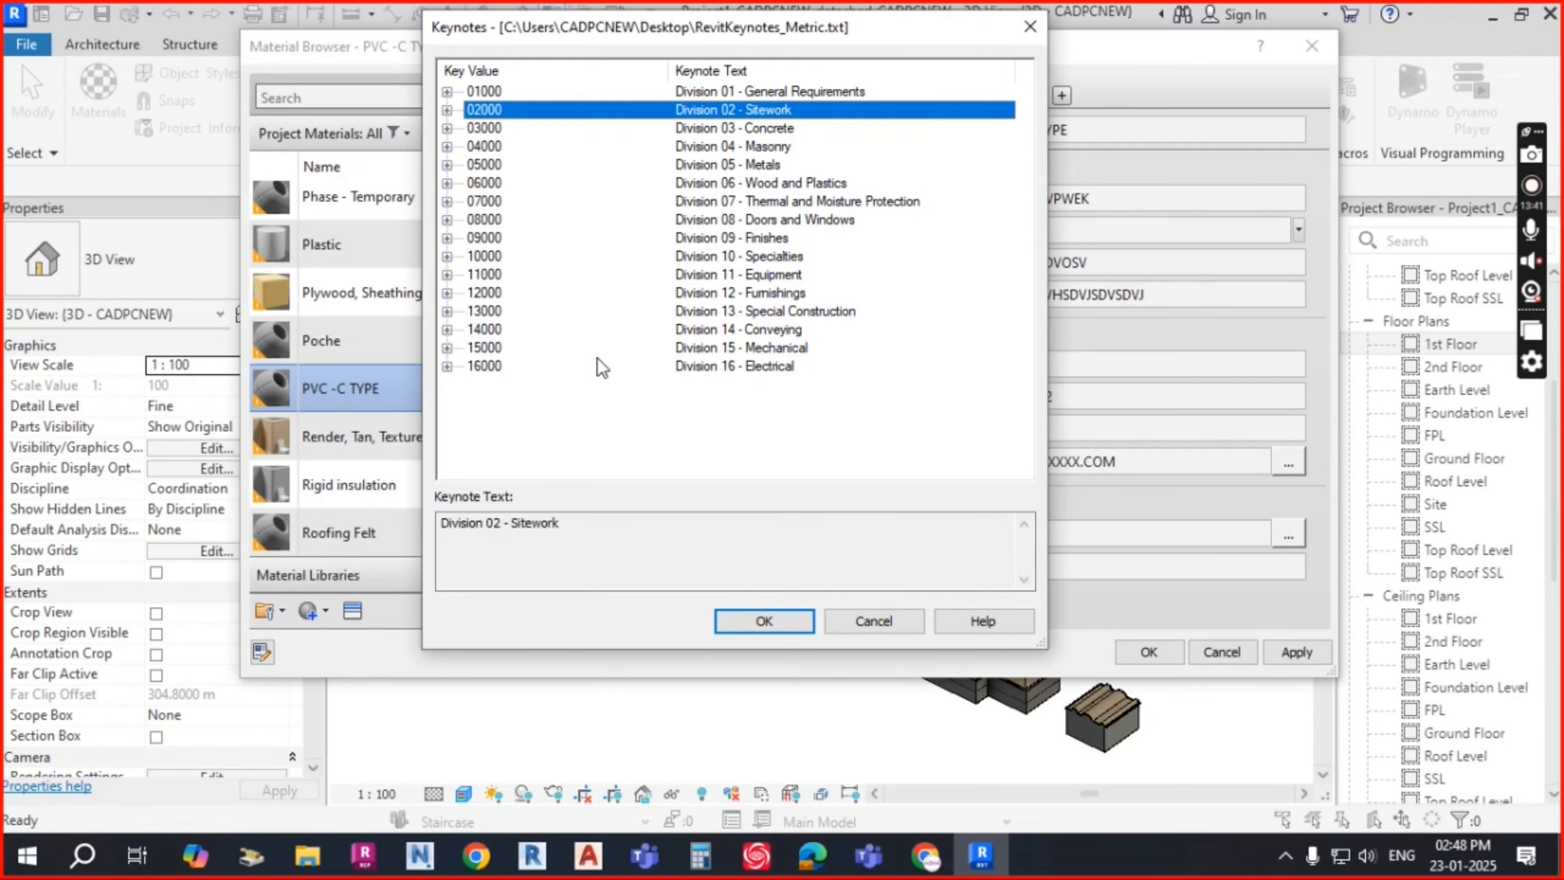
pyautogui.click(483, 348)
pyautogui.click(770, 626)
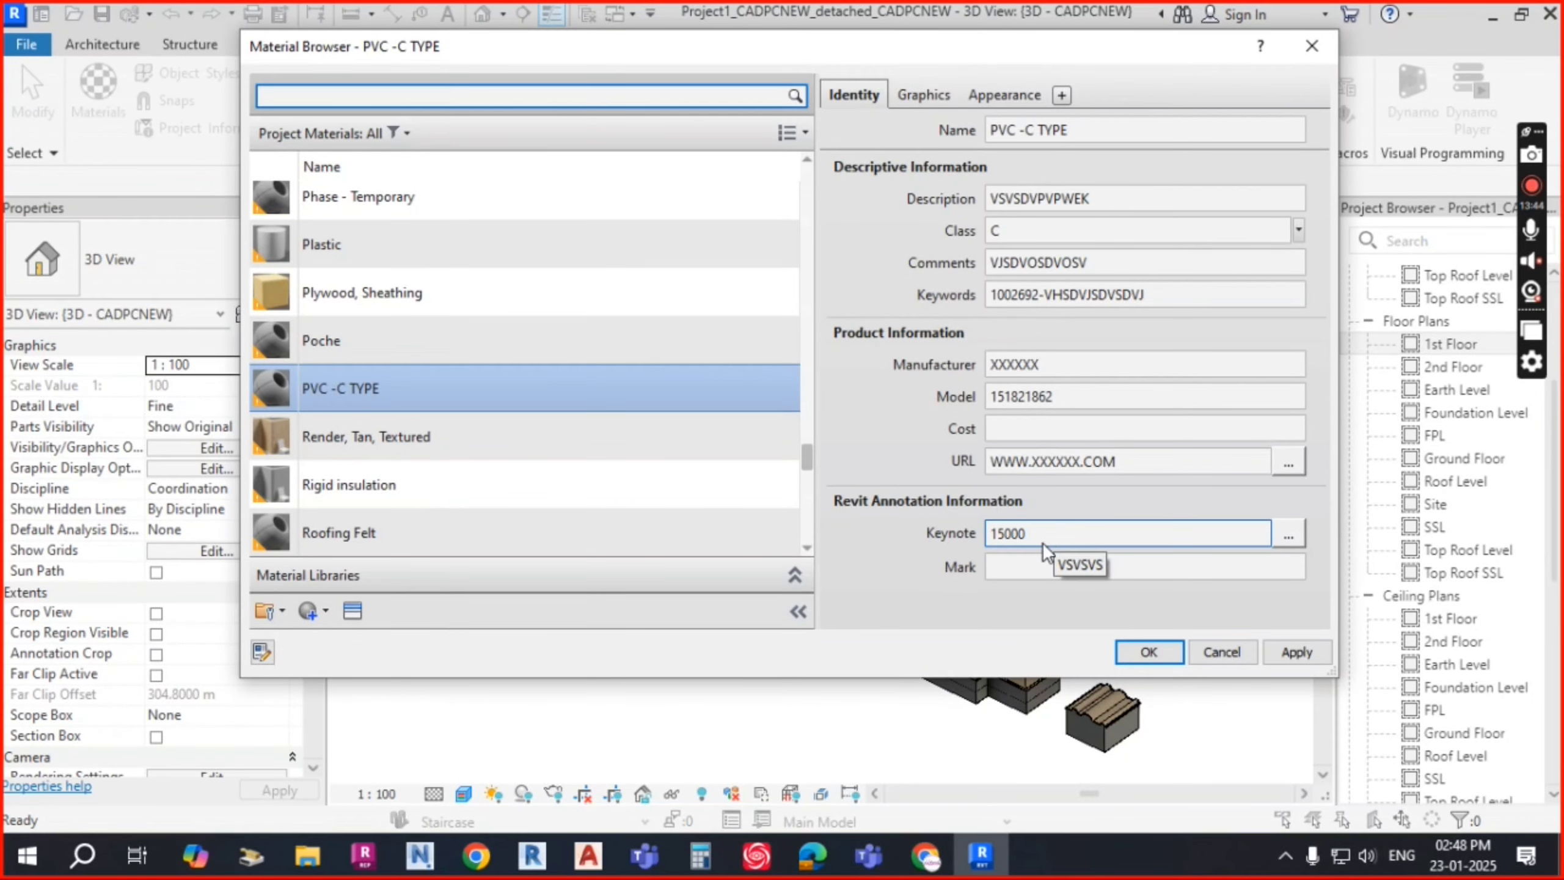
# Step: Enter PVC-1 as the mark in the material's annotation information
pyautogui.click(1033, 568)
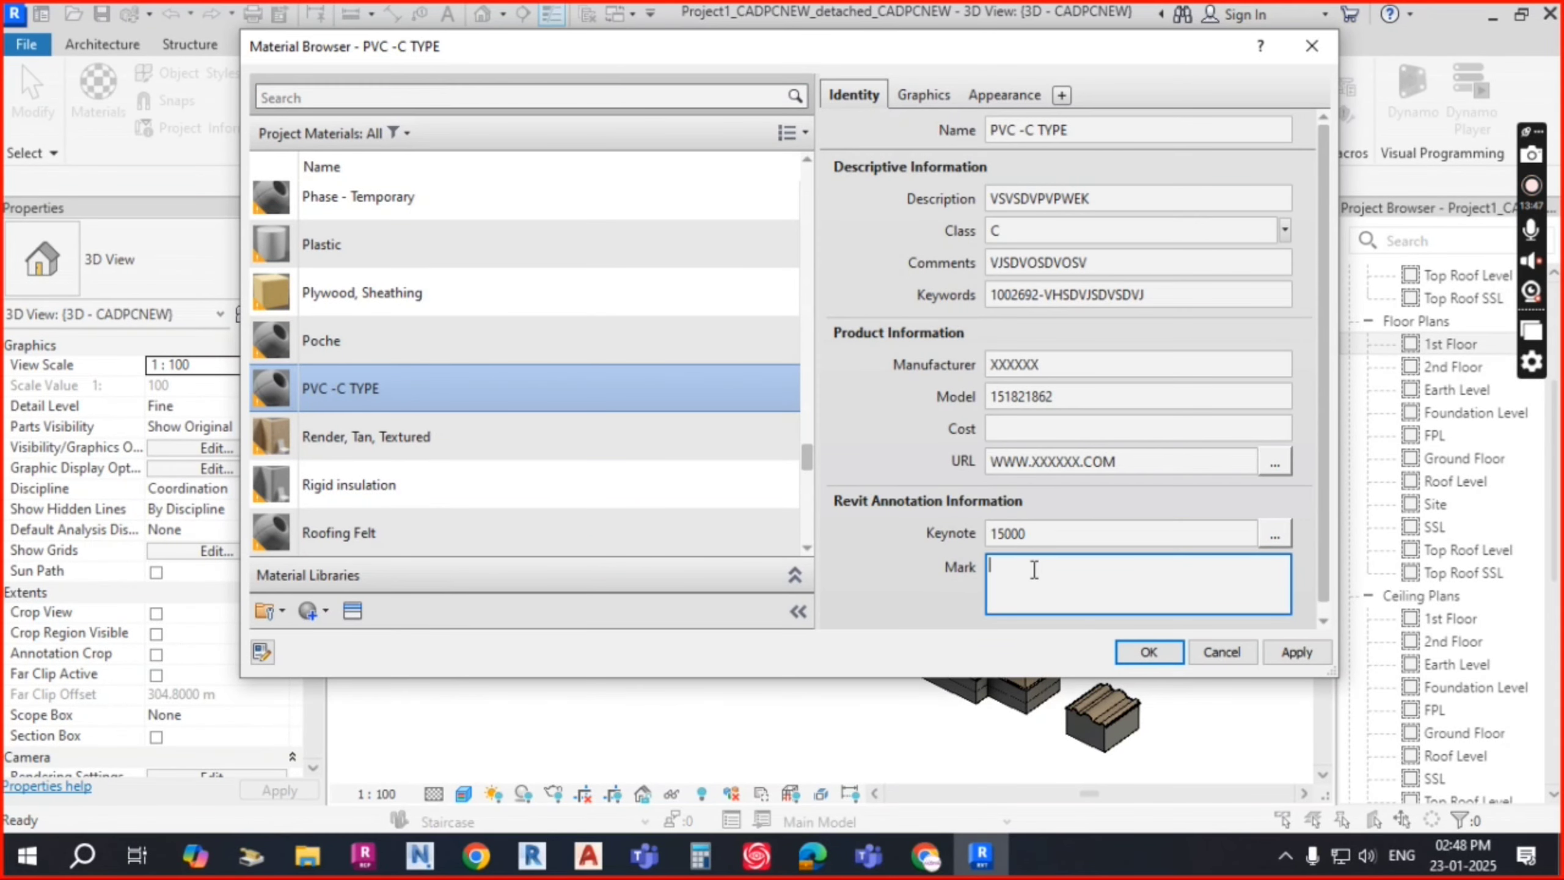
pyautogui.write('PVC-1')
pyautogui.click(958, 608)
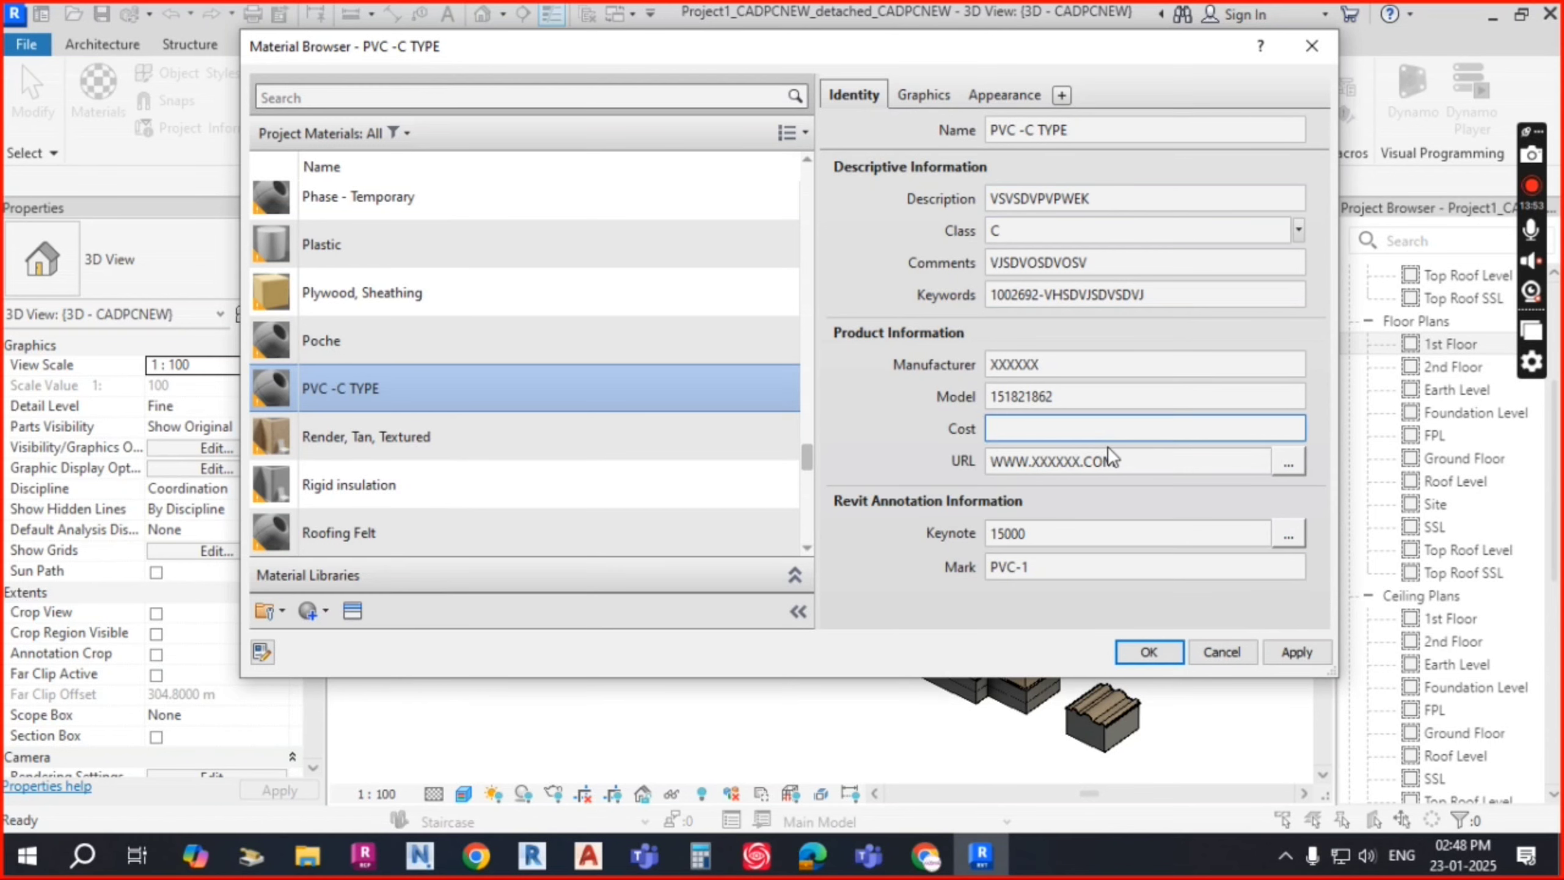
# Step: In the material's graphics, set the shading color to RGB 128-128-64 and the transparency to 35
pyautogui.click(929, 90)
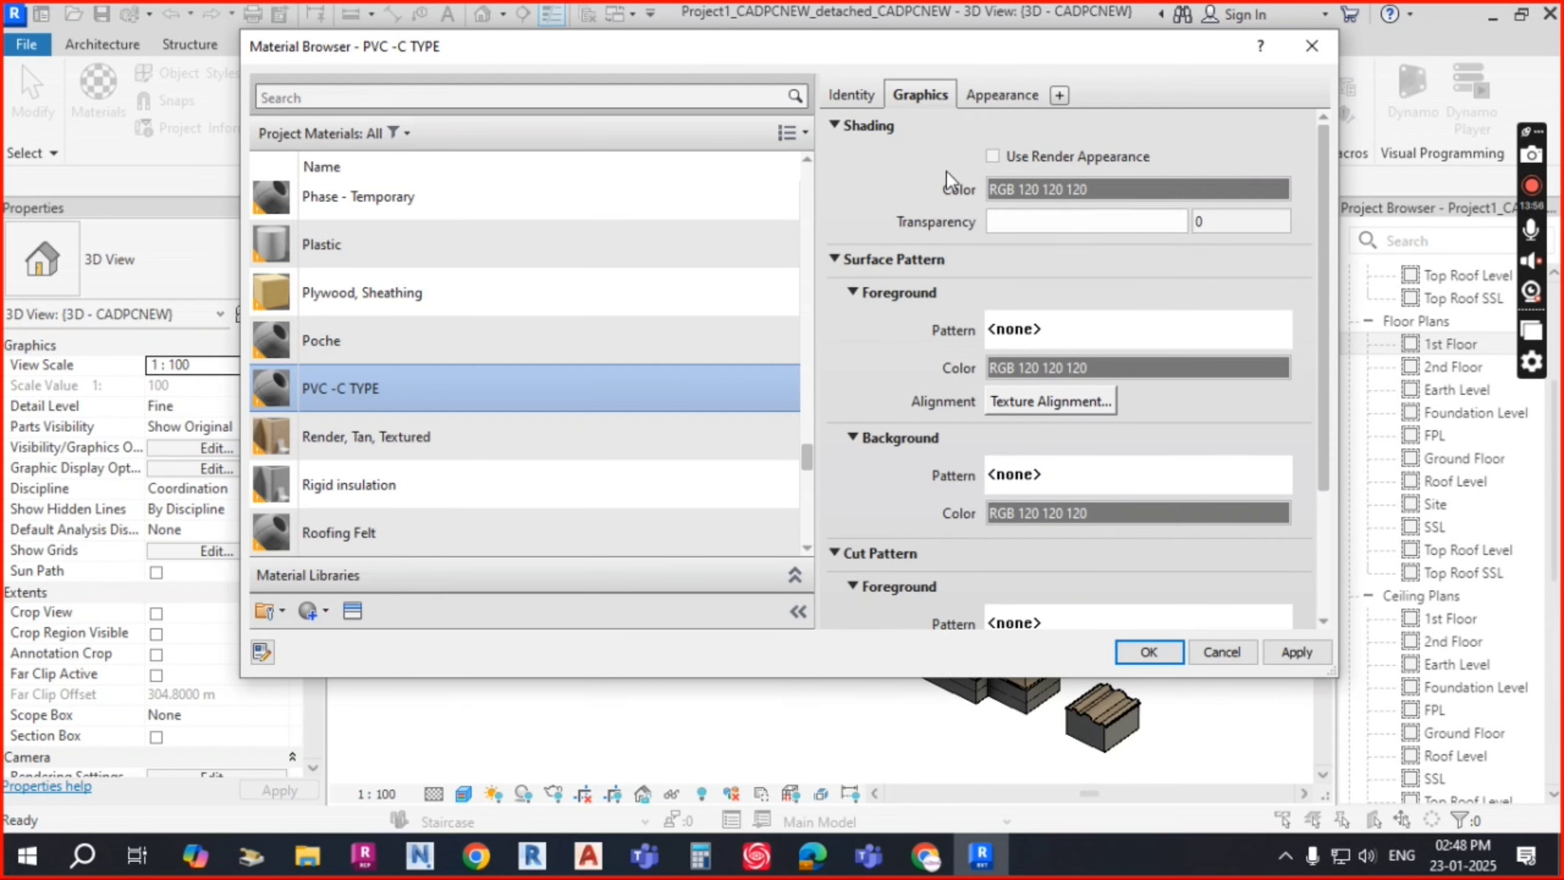
pyautogui.click(1053, 192)
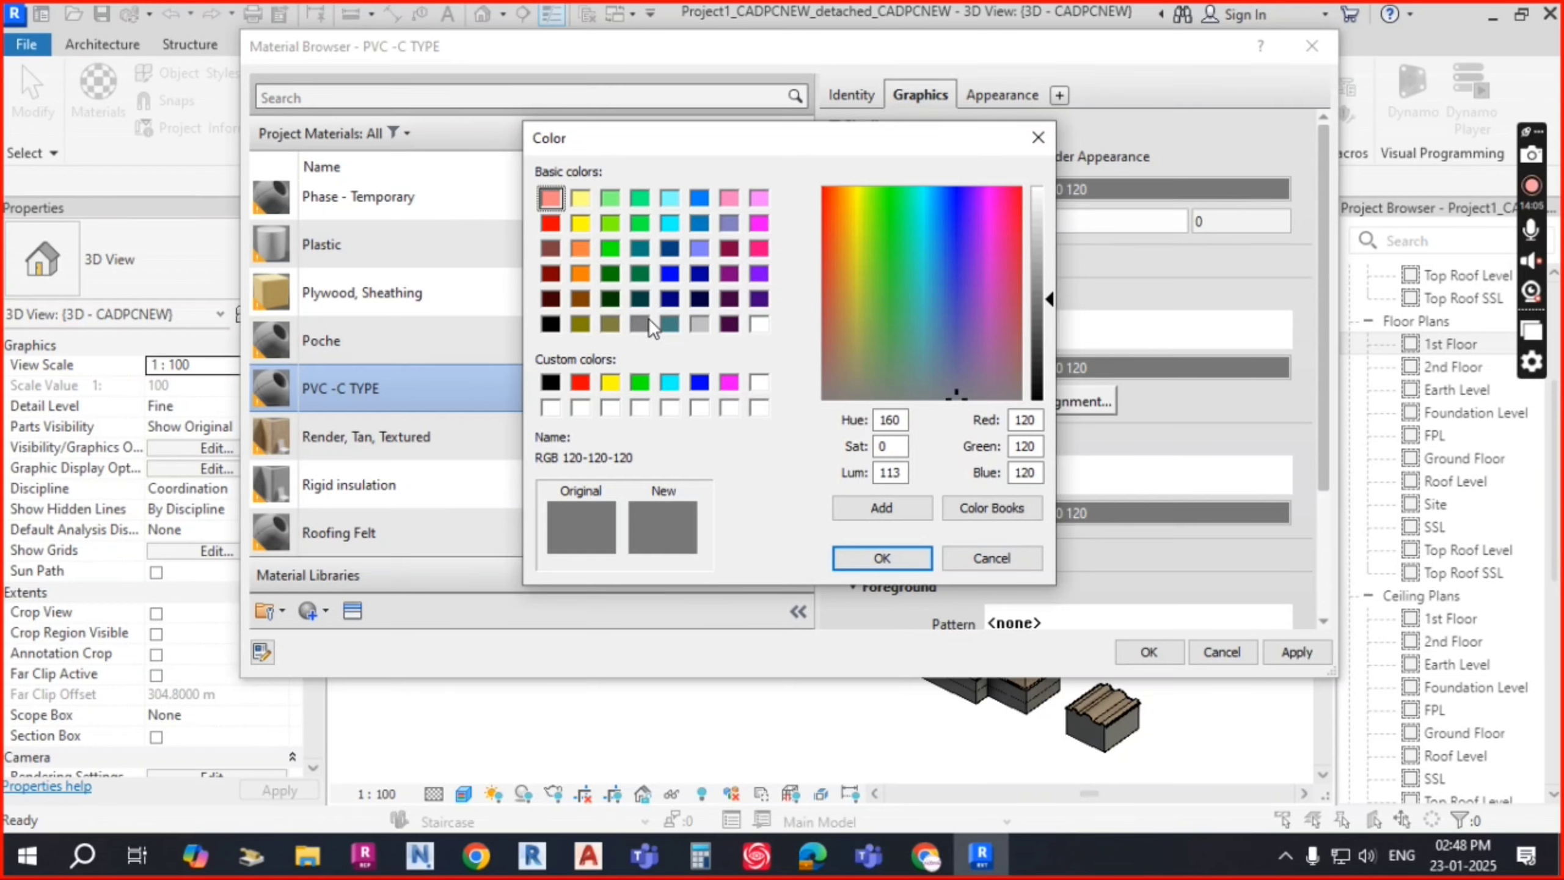
pyautogui.click(700, 324)
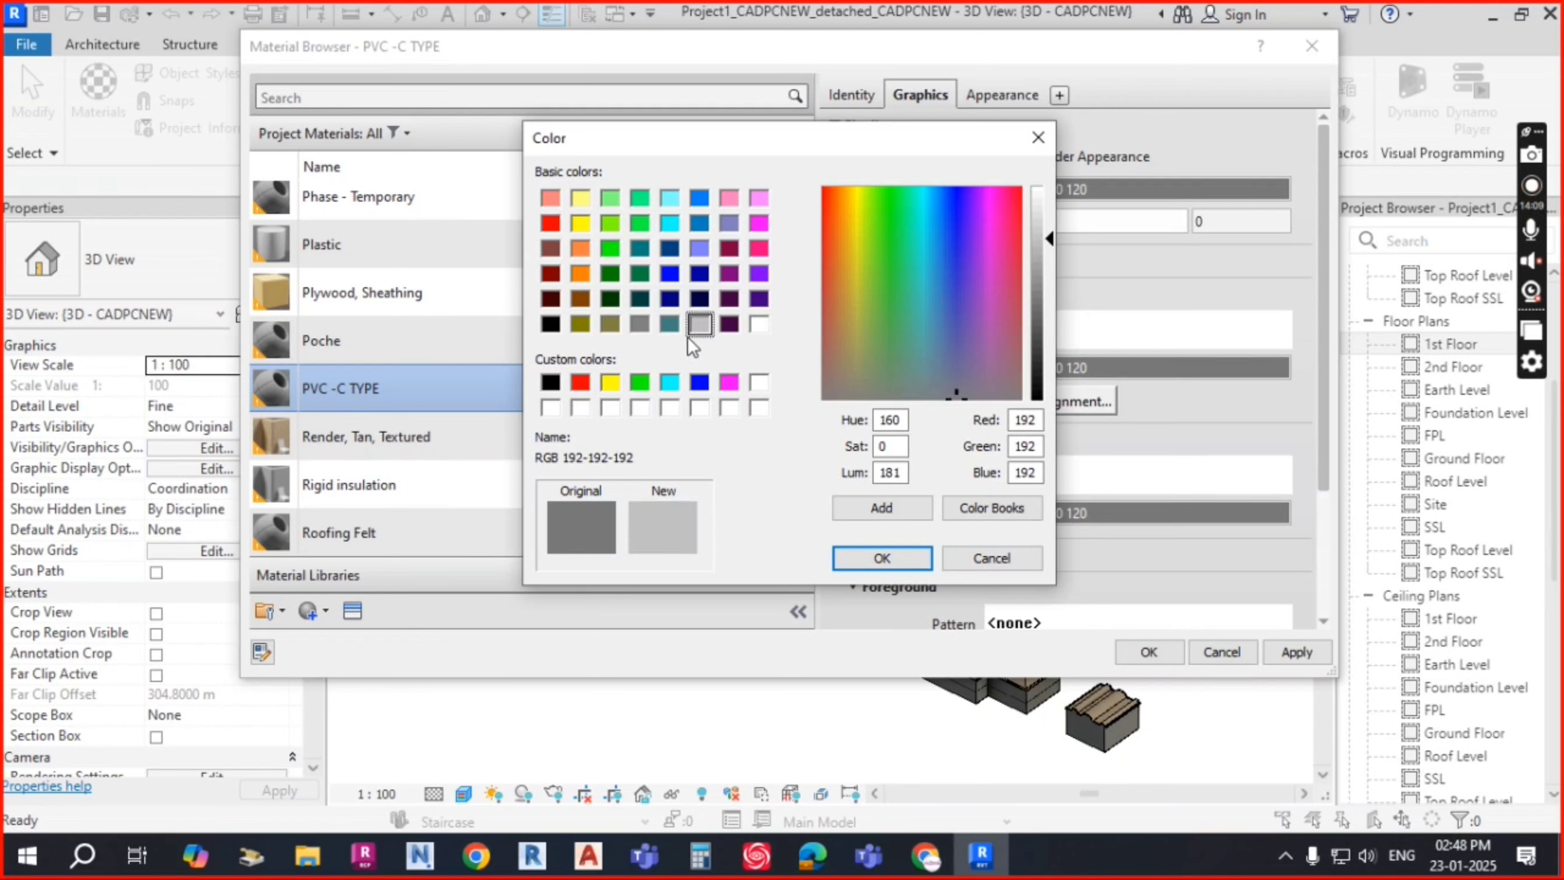
pyautogui.moveTo(1047, 240)
pyautogui.mouseDown()
pyautogui.moveTo(1047, 204)
pyautogui.moveTo(1046, 254)
pyautogui.moveTo(1046, 240)
pyautogui.mouseUp()
pyautogui.doubleClick(890, 420)
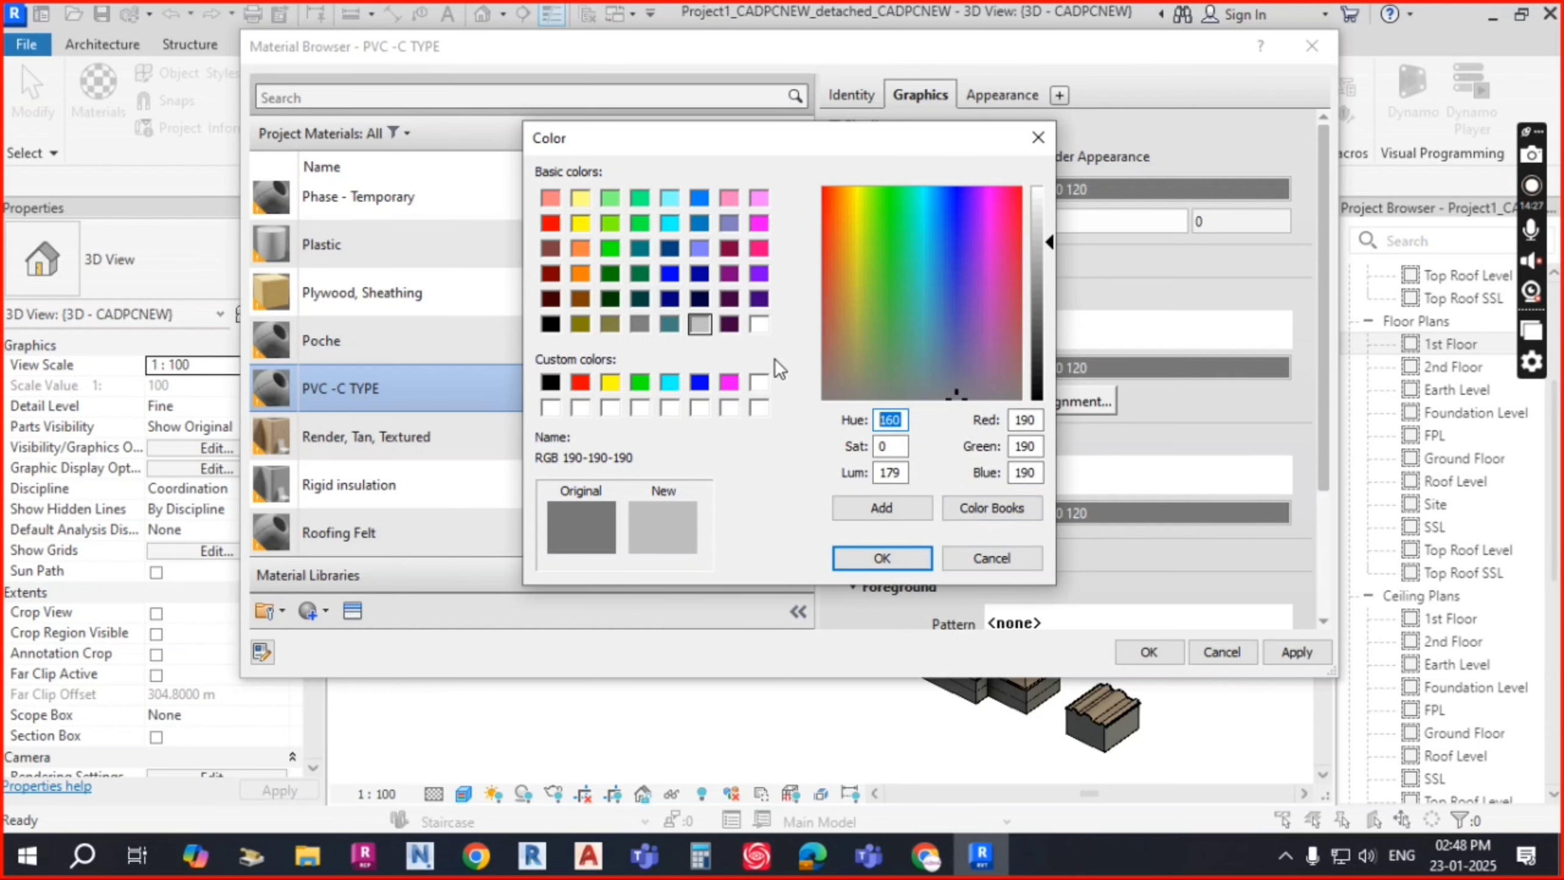
pyautogui.click(611, 325)
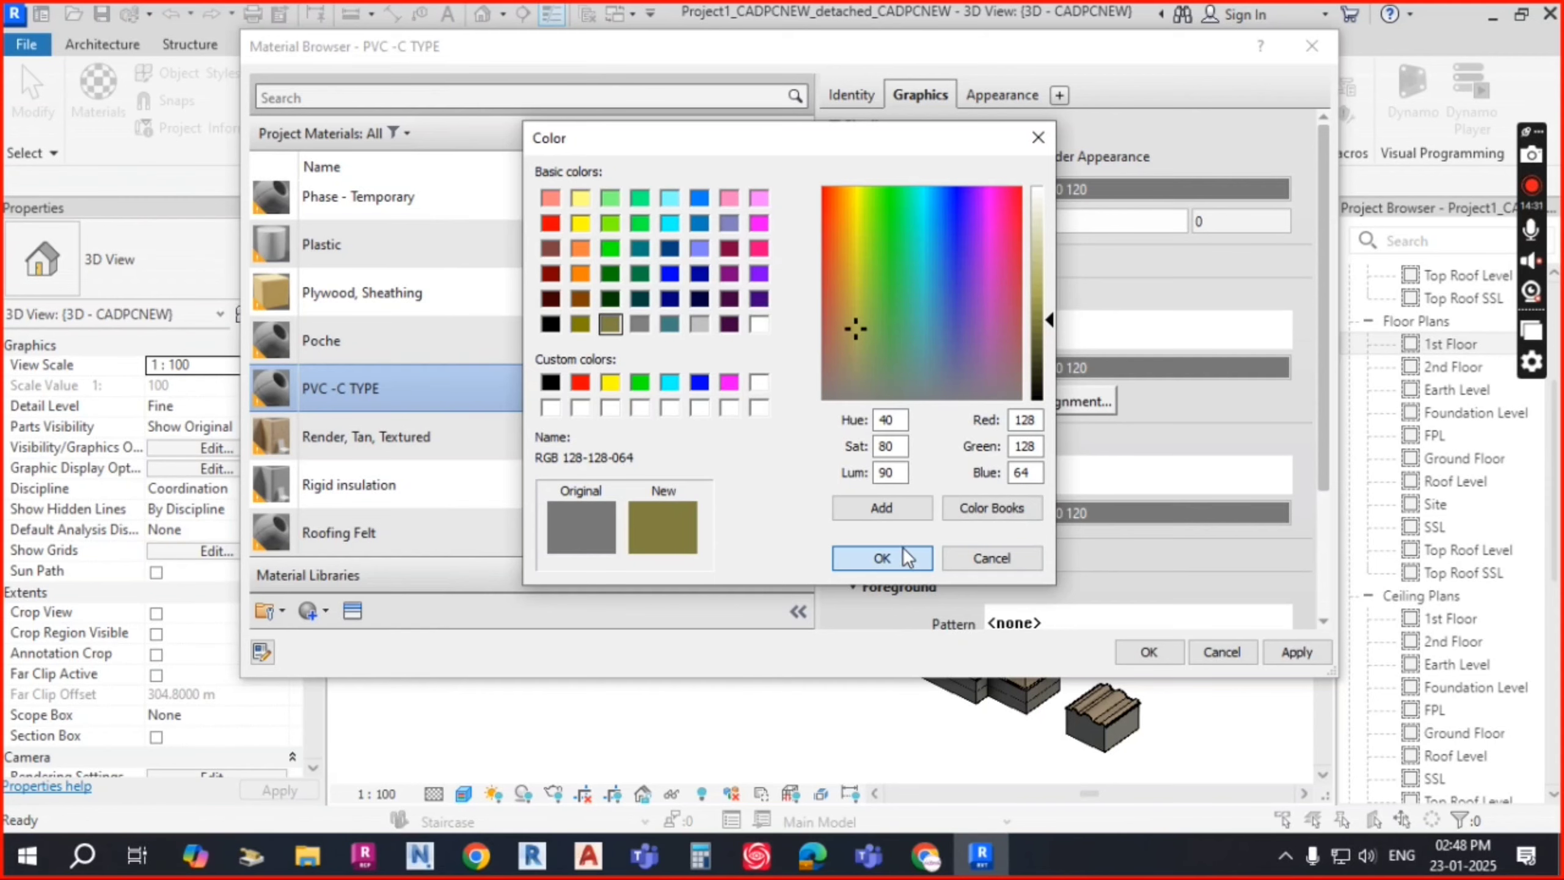
pyautogui.click(887, 555)
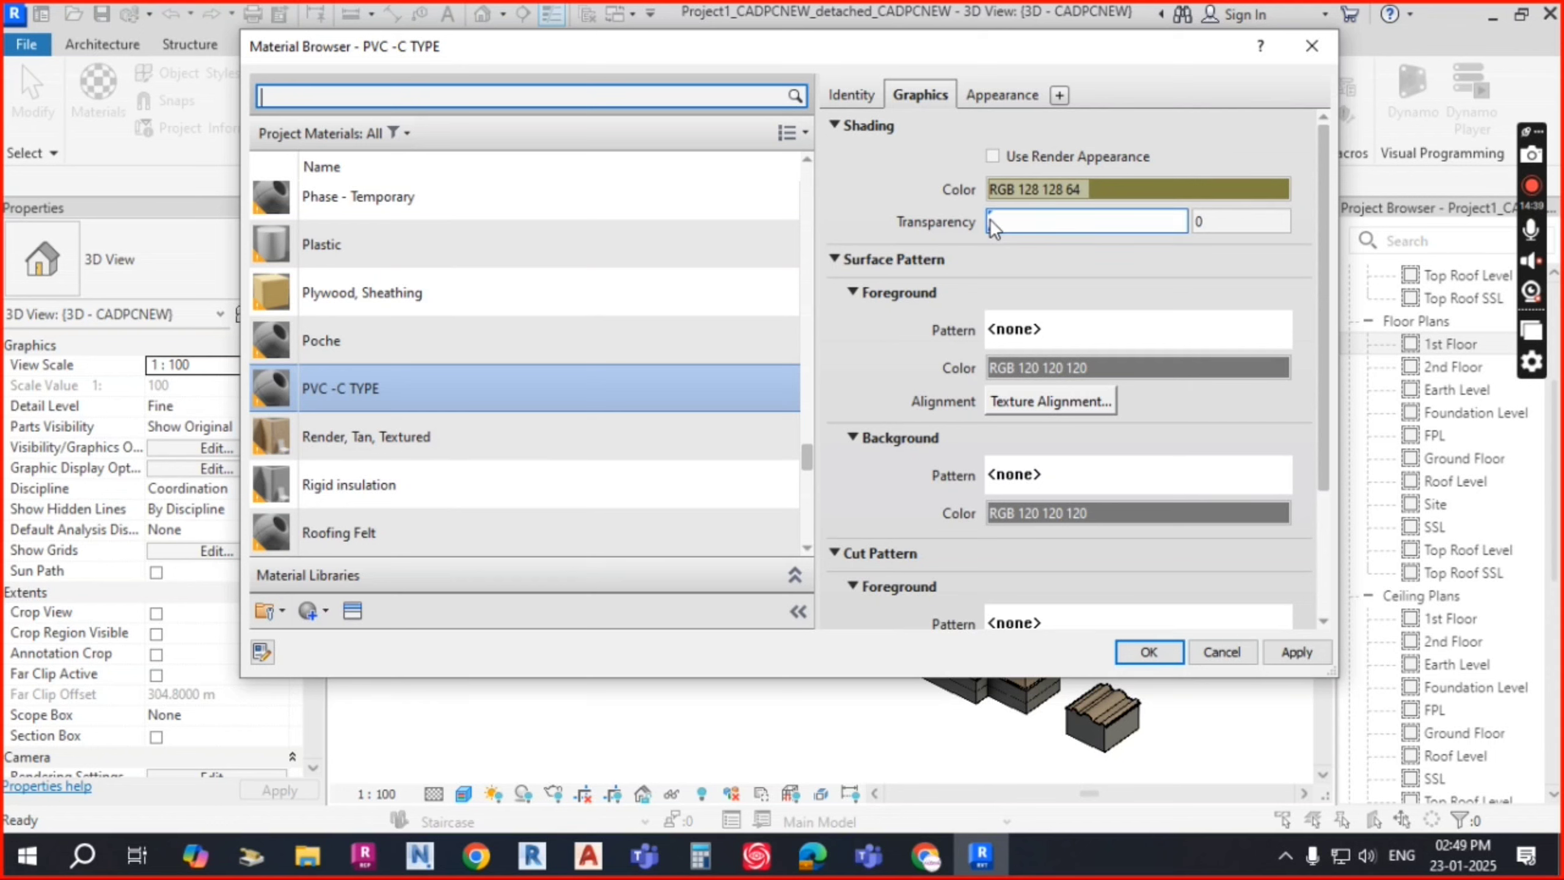
pyautogui.moveTo(989, 221); pyautogui.dragTo(1049, 229)
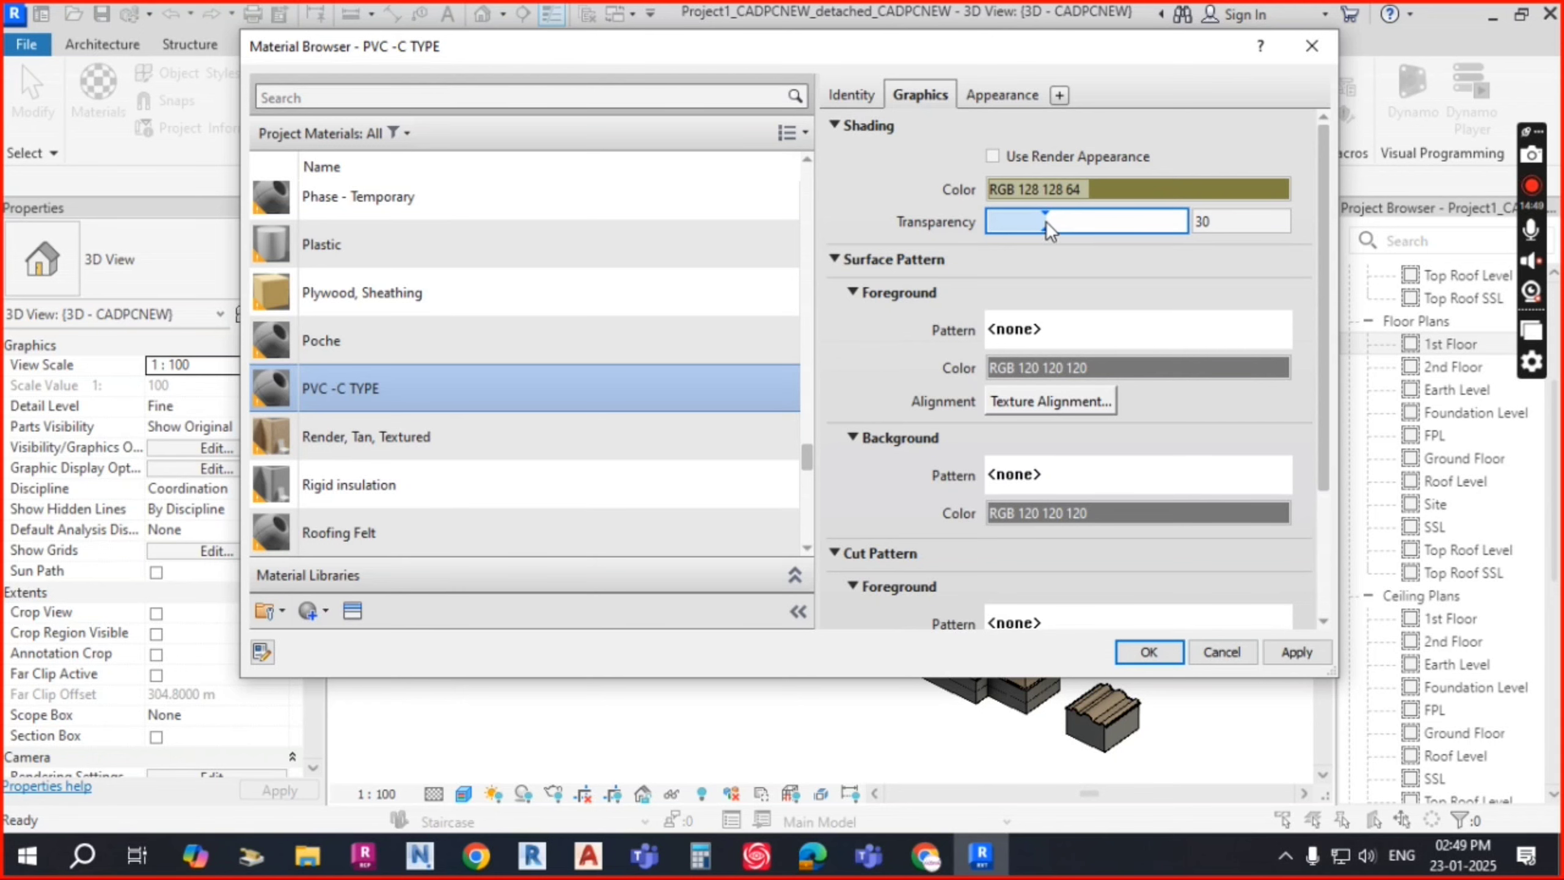
pyautogui.moveTo(1046, 220); pyautogui.dragTo(1055, 223)
# Step: Give the surface pattern foreground a solid fill in RGB 128-128-64
pyautogui.click(1089, 329)
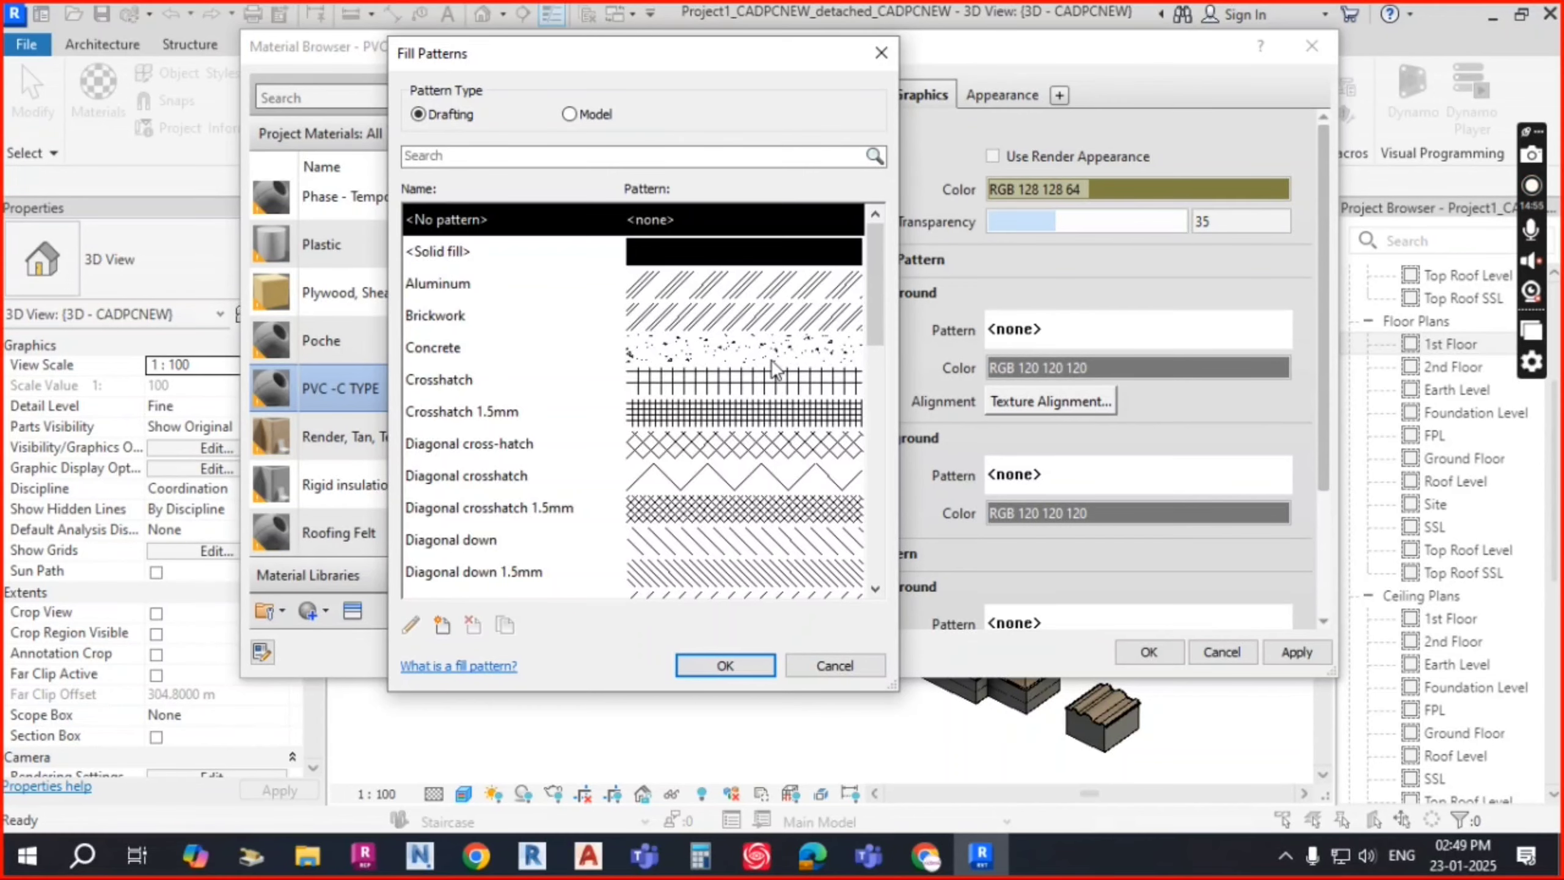
pyautogui.scroll(-8, 775, 369)
pyautogui.scroll(8, 775, 368)
pyautogui.click(668, 246)
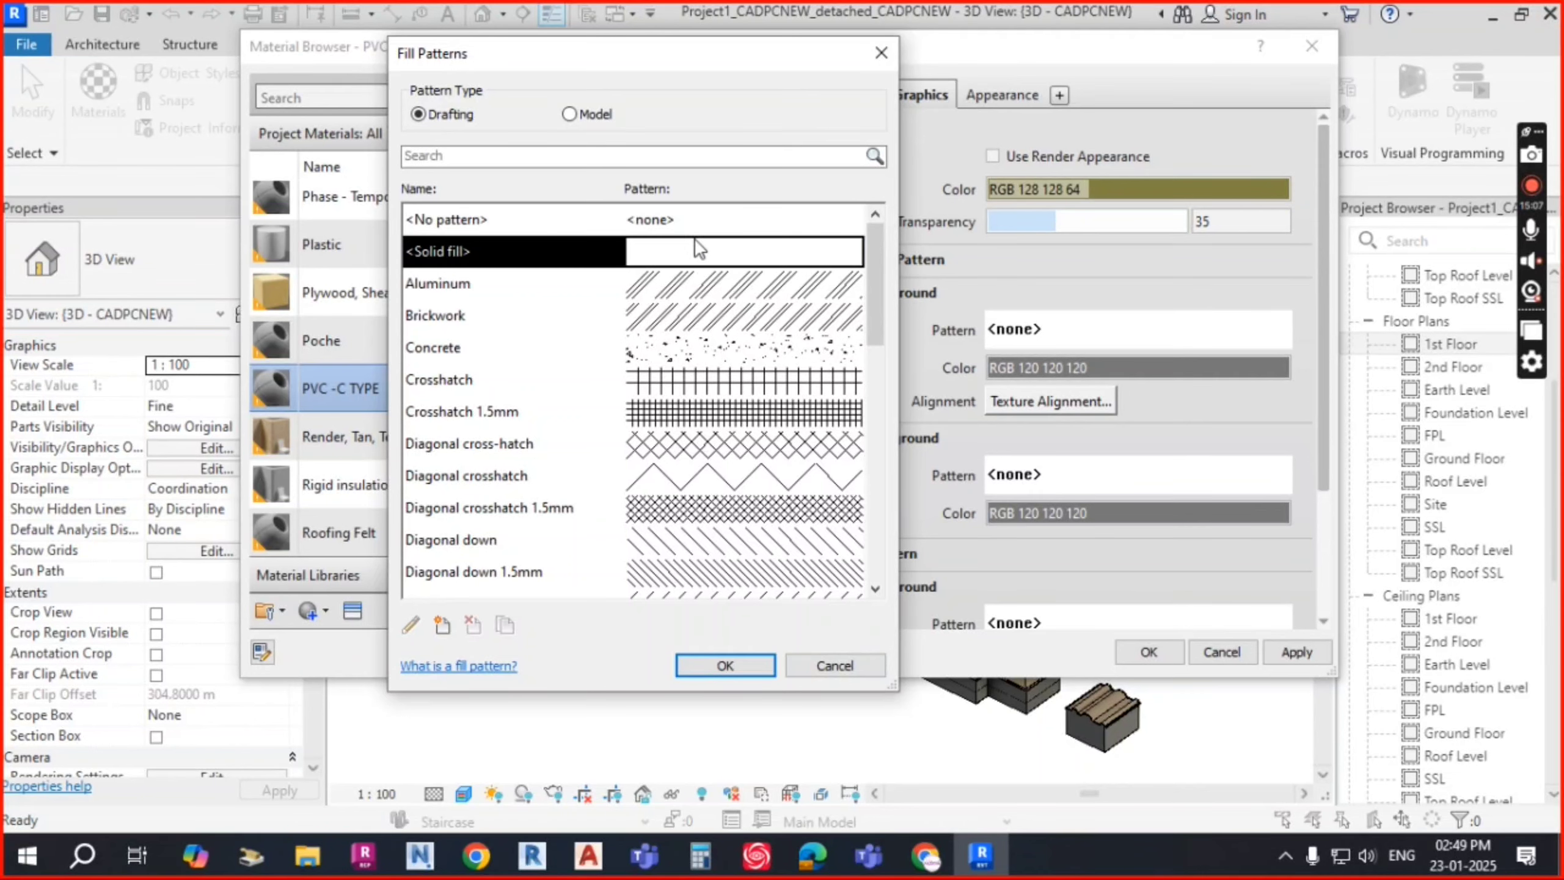
pyautogui.click(732, 664)
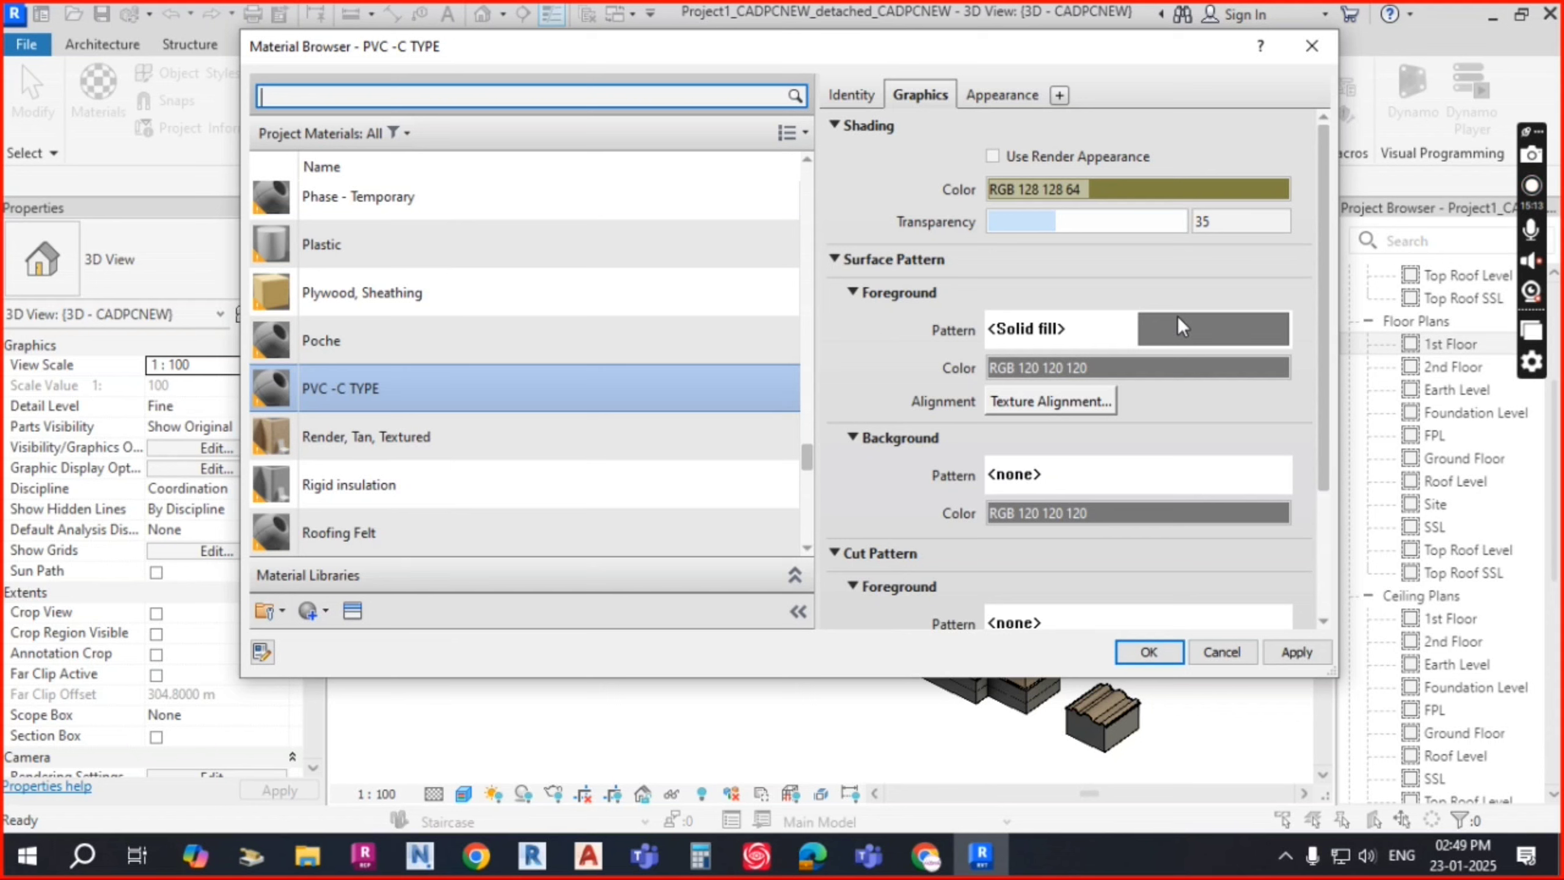
pyautogui.click(1112, 365)
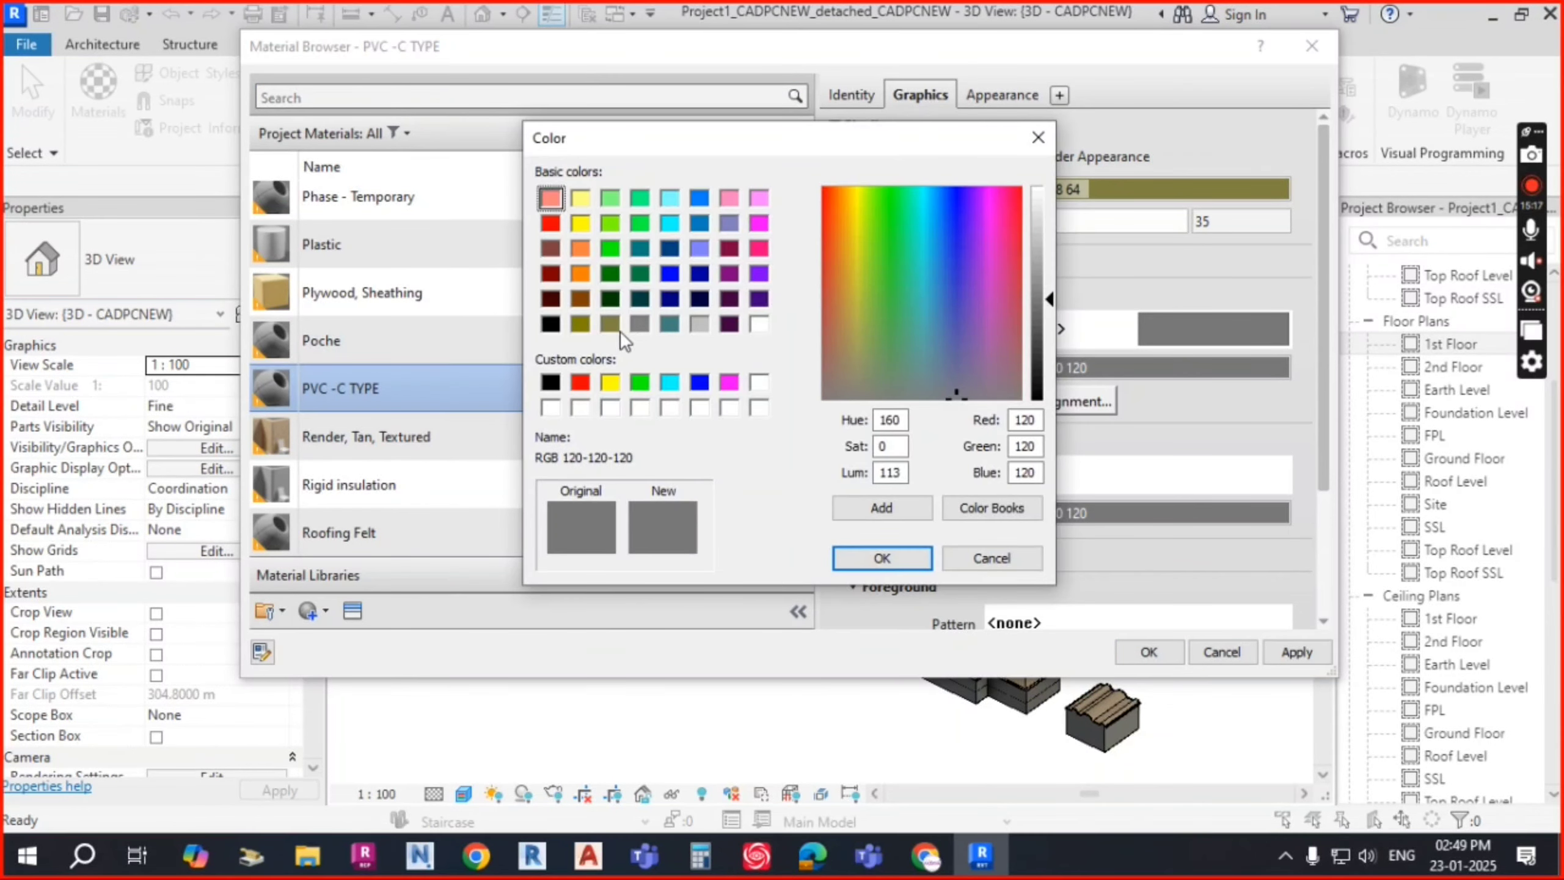
pyautogui.click(610, 323)
pyautogui.click(909, 563)
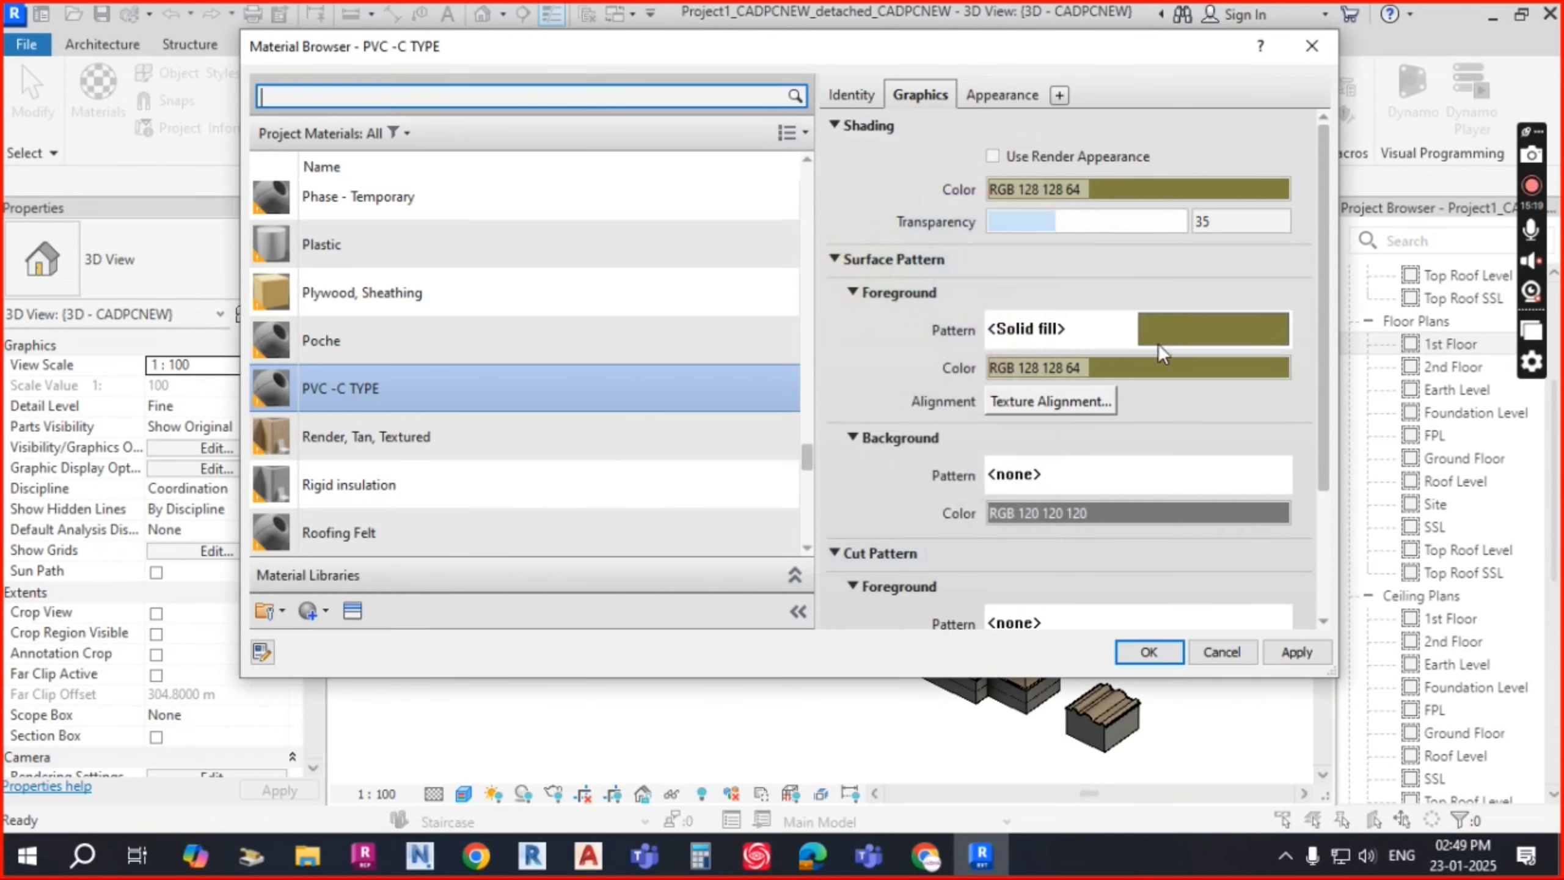
# Step: Give the surface pattern background a solid fill in RGB 128-128-64
pyautogui.click(1074, 474)
pyautogui.click(687, 258)
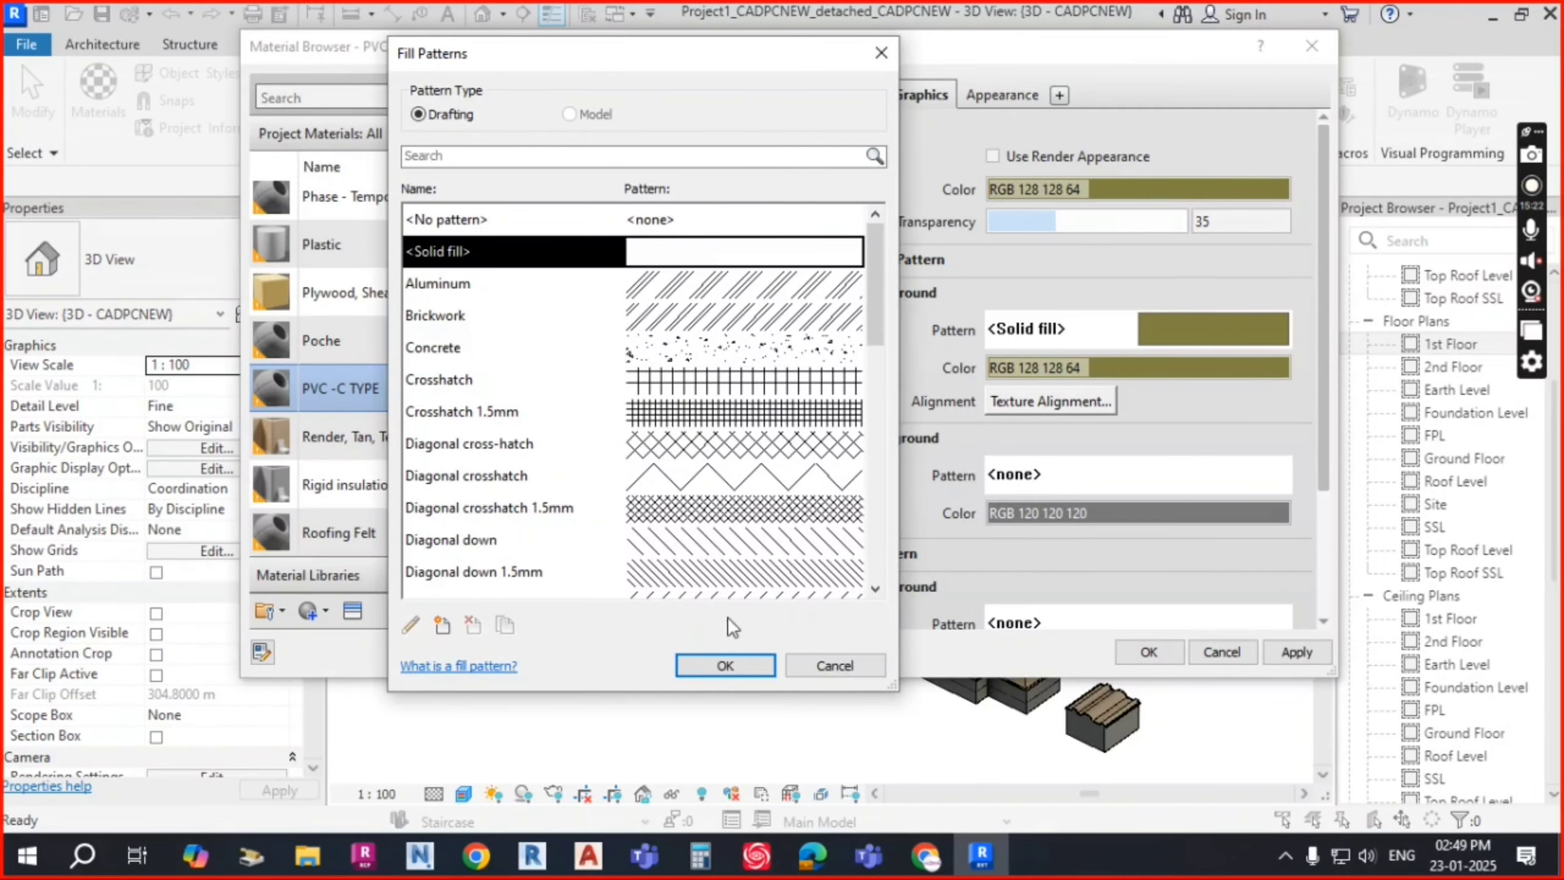
pyautogui.click(732, 663)
pyautogui.click(1078, 514)
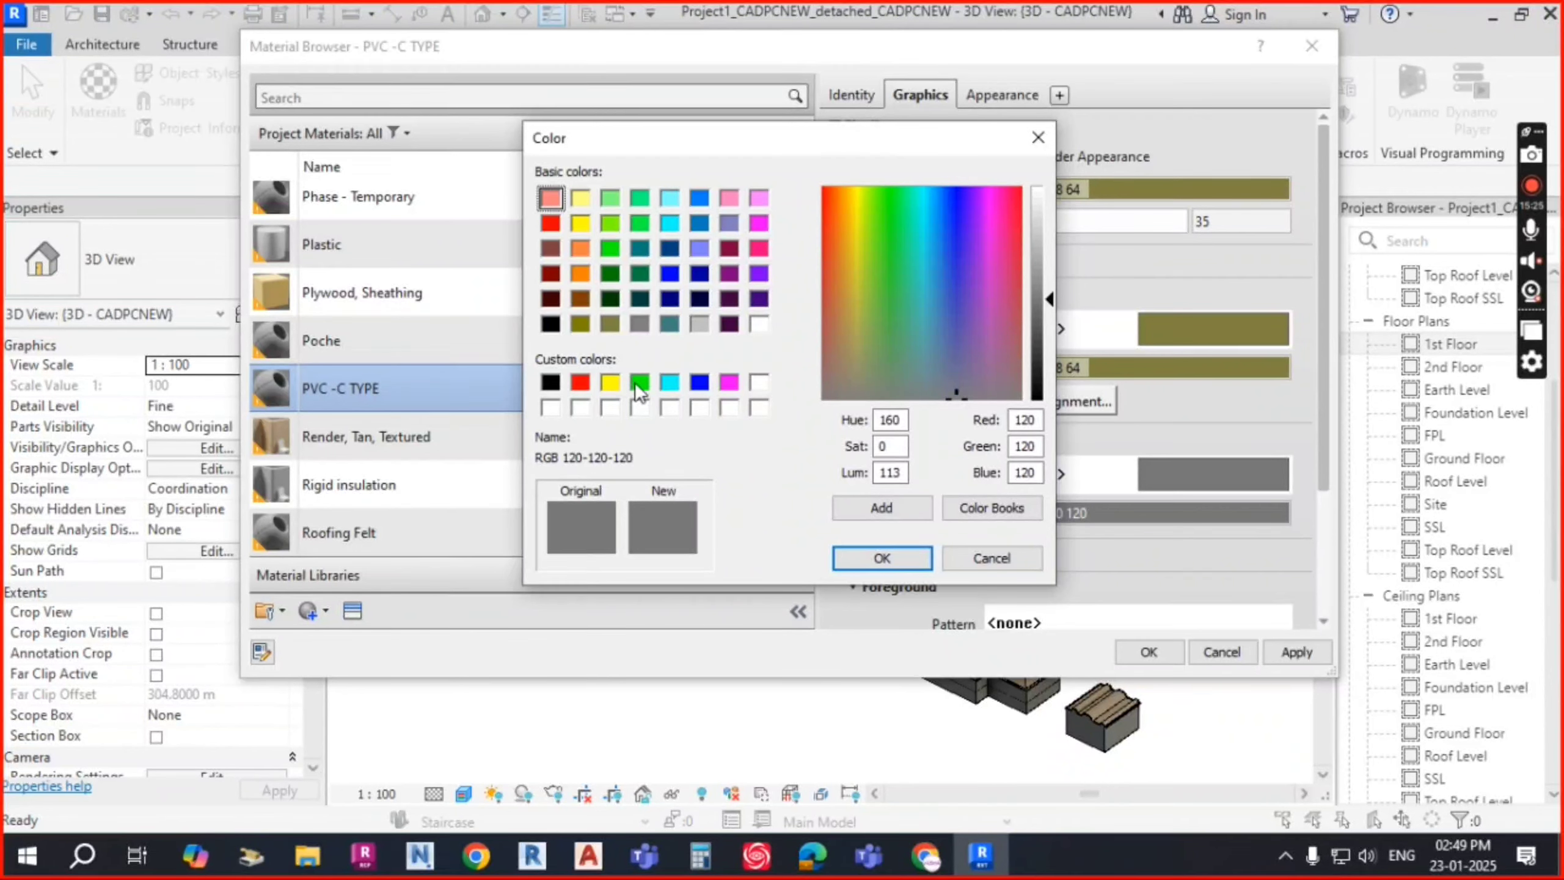
pyautogui.click(611, 323)
pyautogui.click(882, 558)
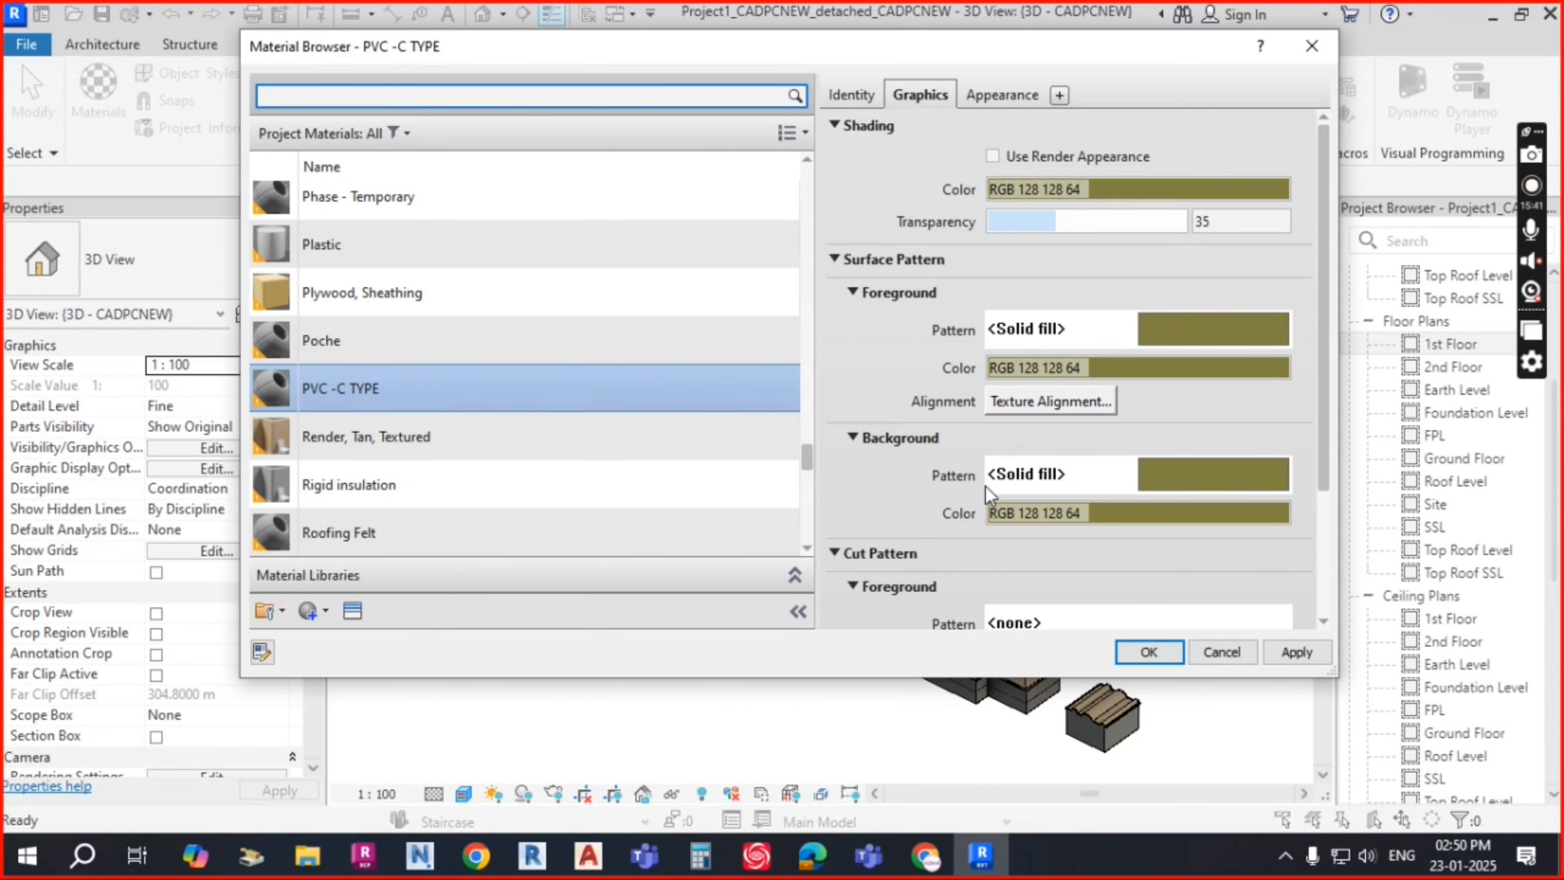
# Step: Give the cut pattern foreground a solid fill in red, RGB 255-0-0
pyautogui.scroll(-3, 953, 568)
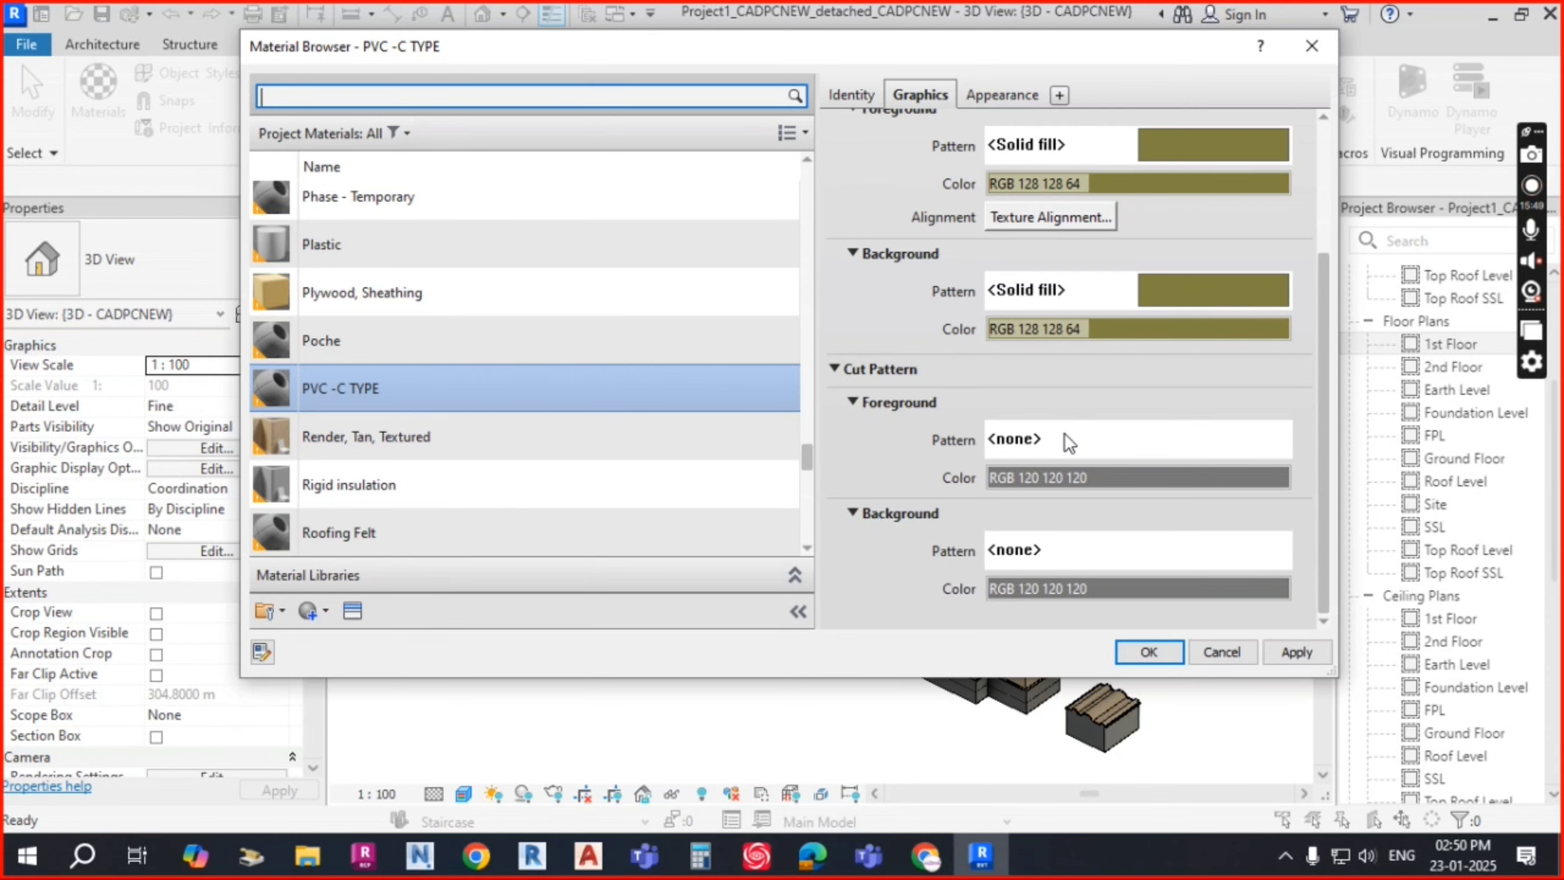
pyautogui.scroll(2, 1046, 271)
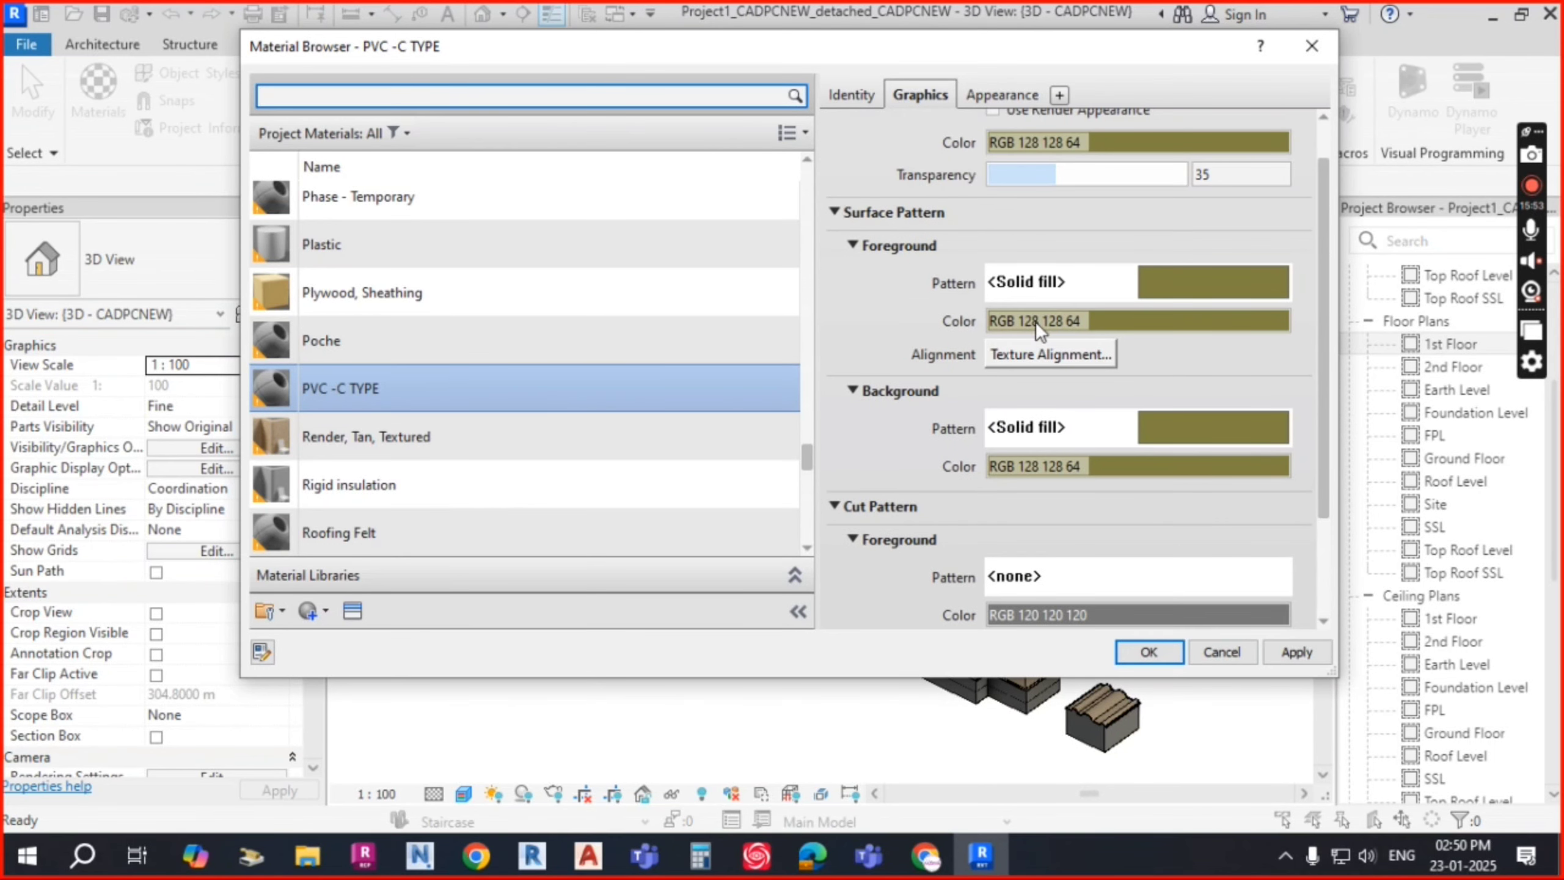
pyautogui.scroll(1, 1086, 349)
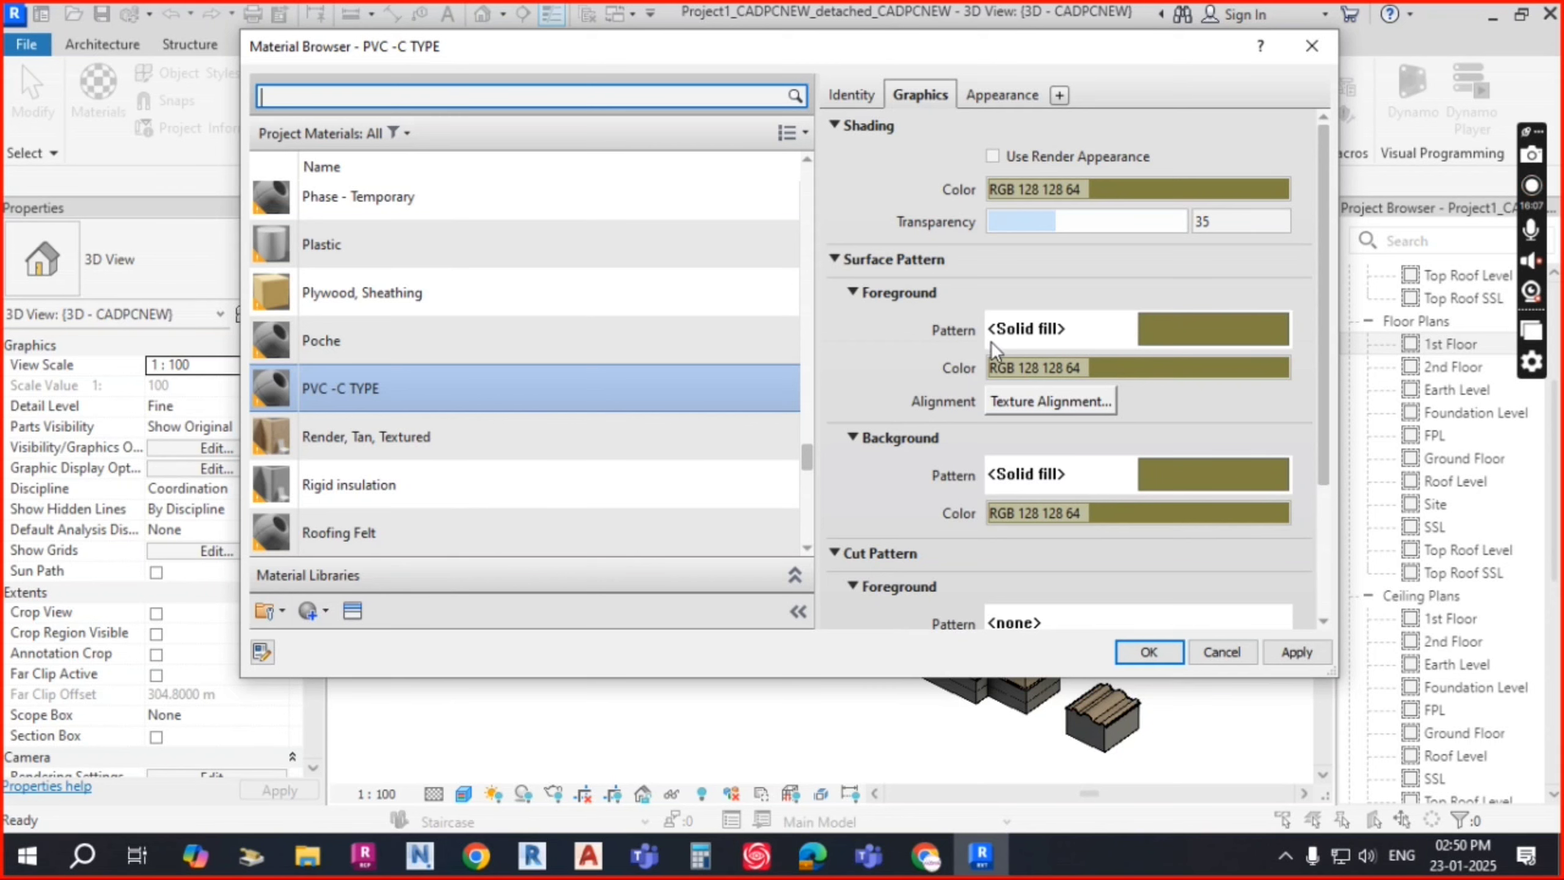
pyautogui.scroll(-5, 1046, 341)
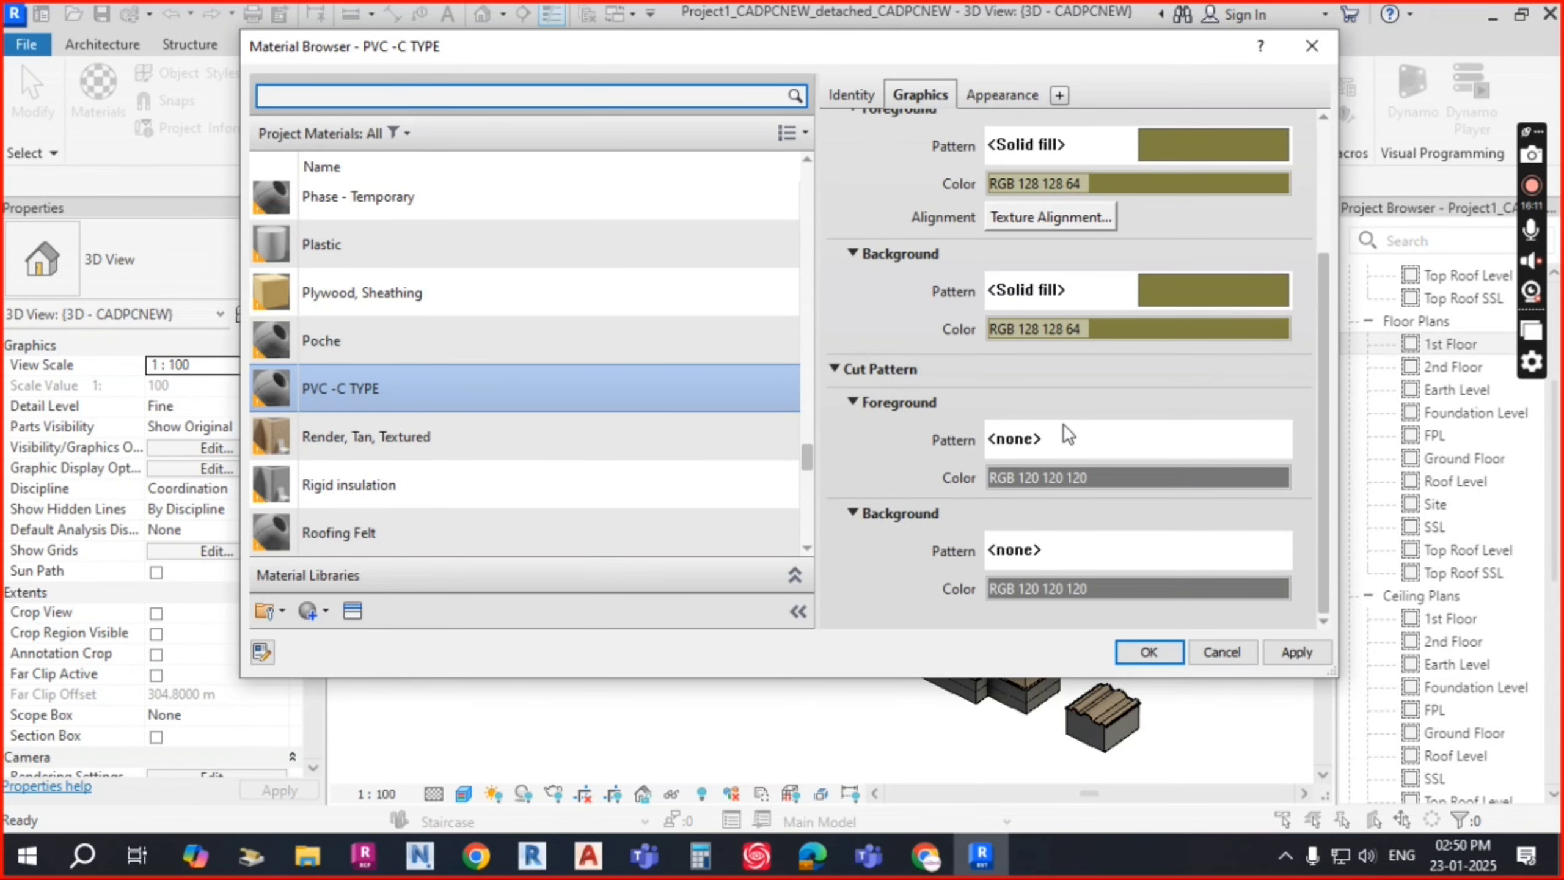
pyautogui.click(1053, 439)
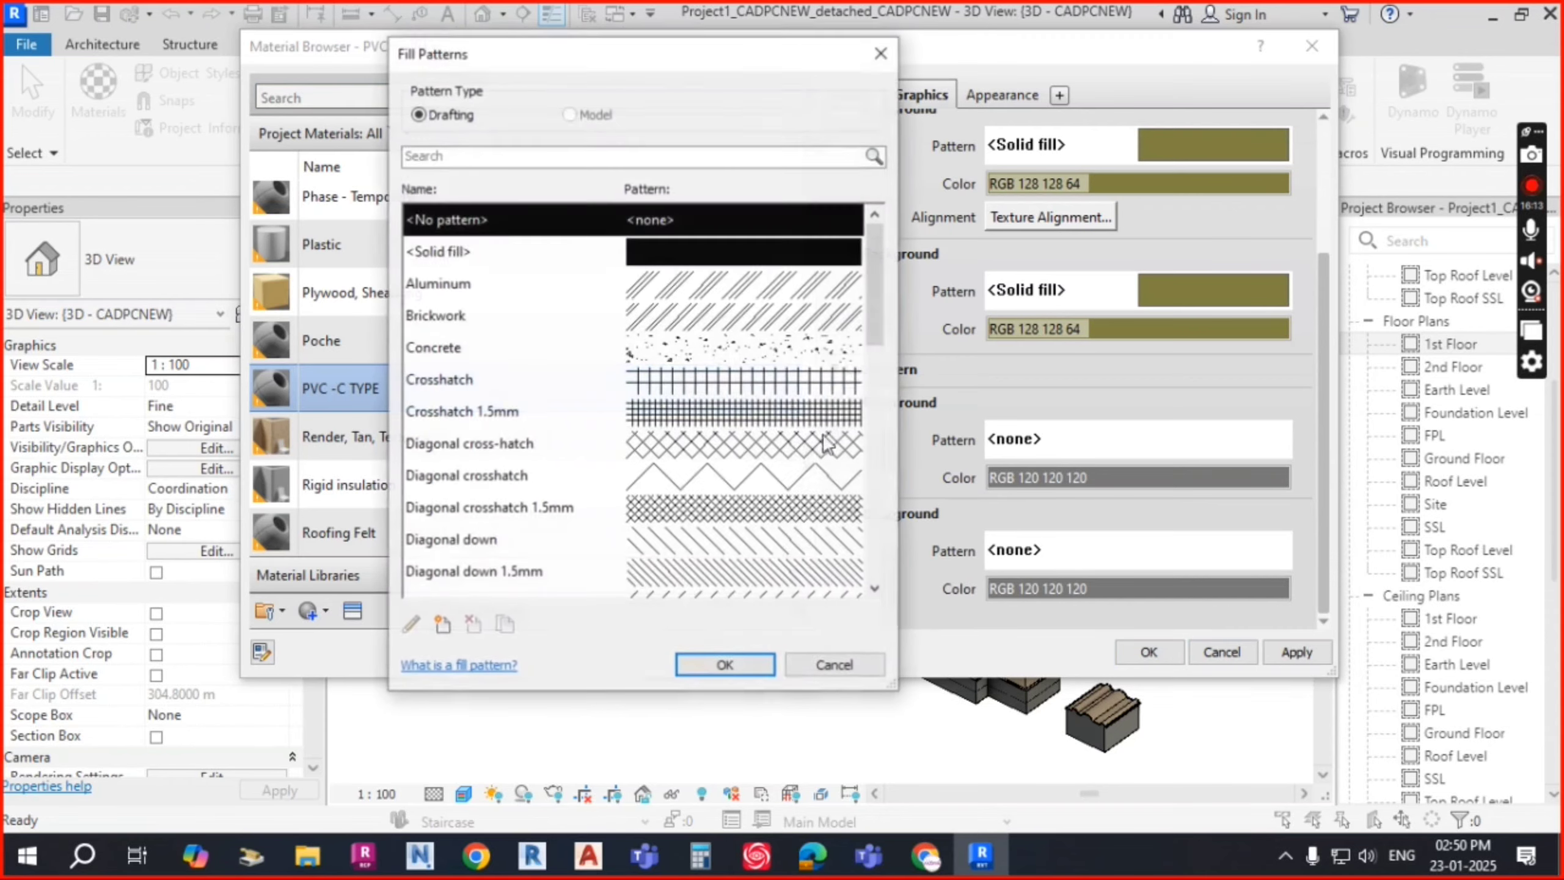
pyautogui.click(562, 253)
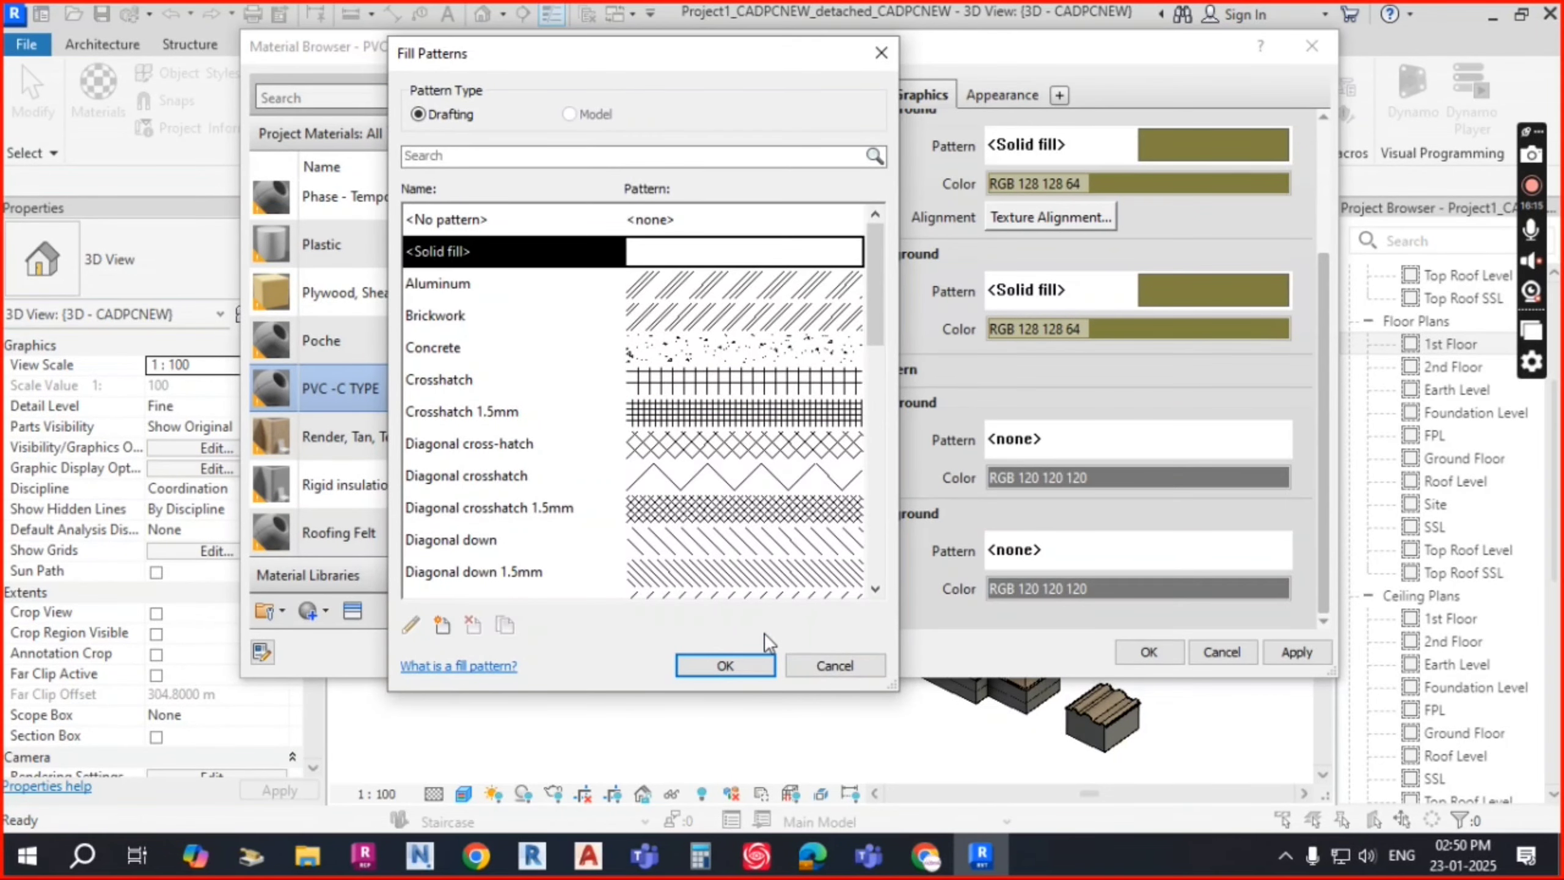
pyautogui.click(725, 665)
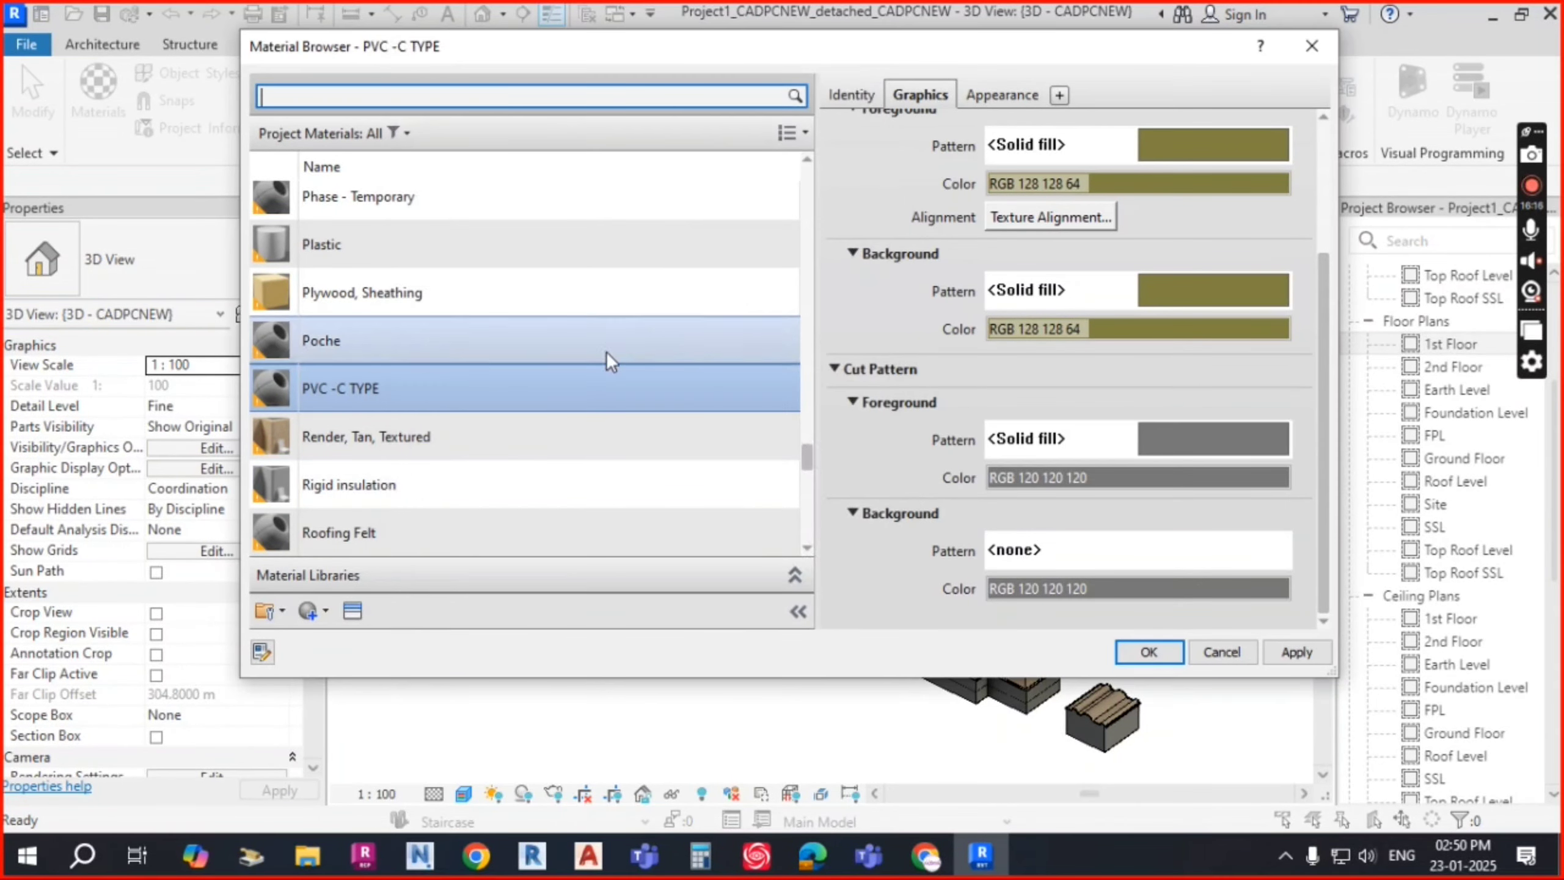
pyautogui.click(1134, 478)
pyautogui.click(580, 381)
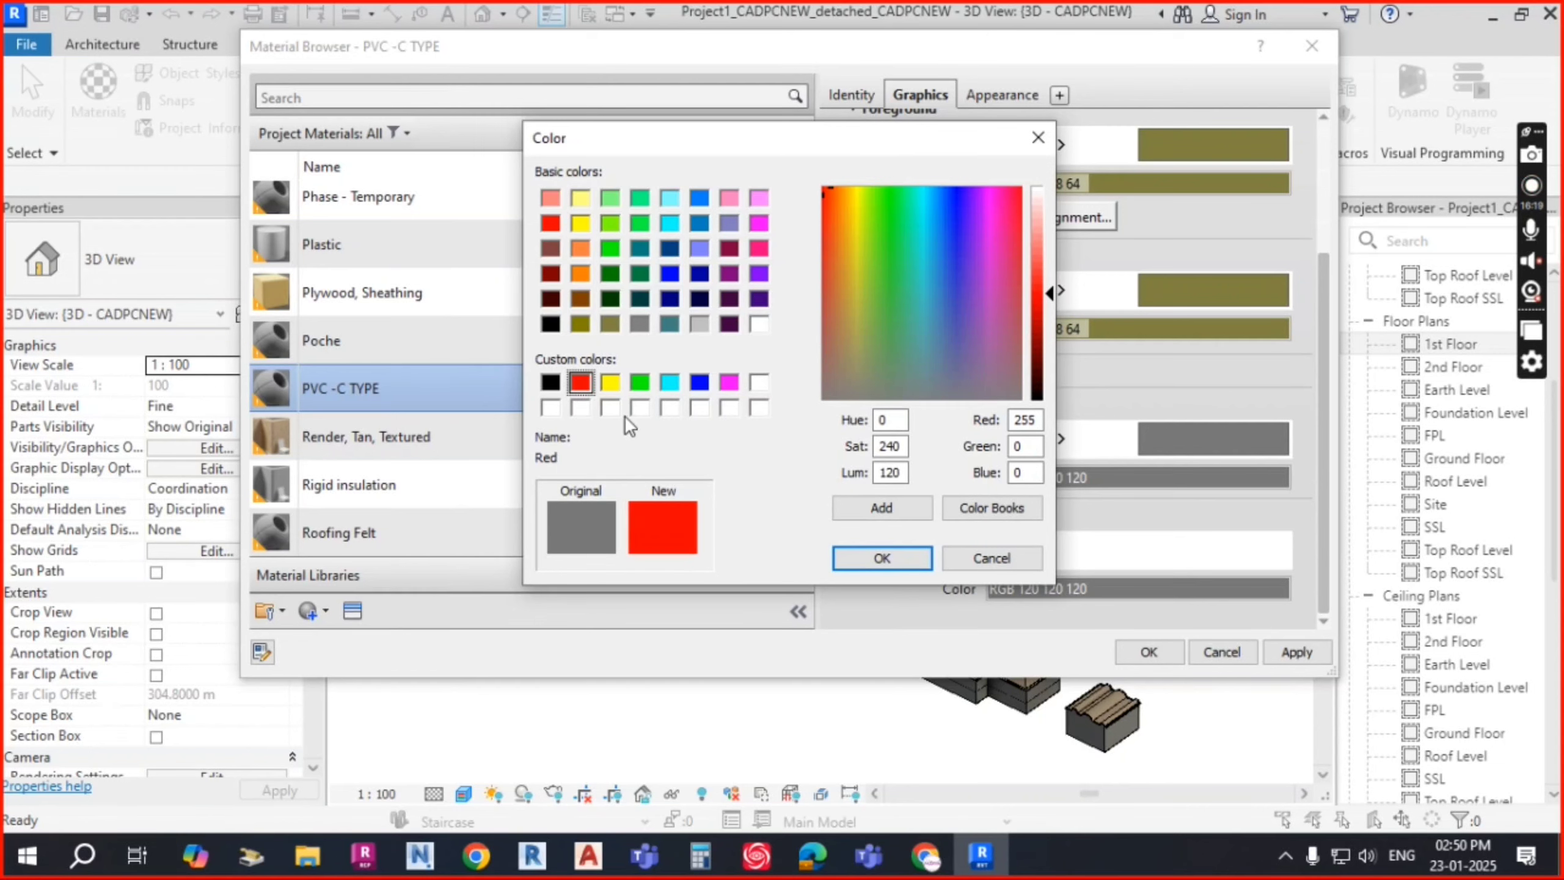
pyautogui.click(893, 557)
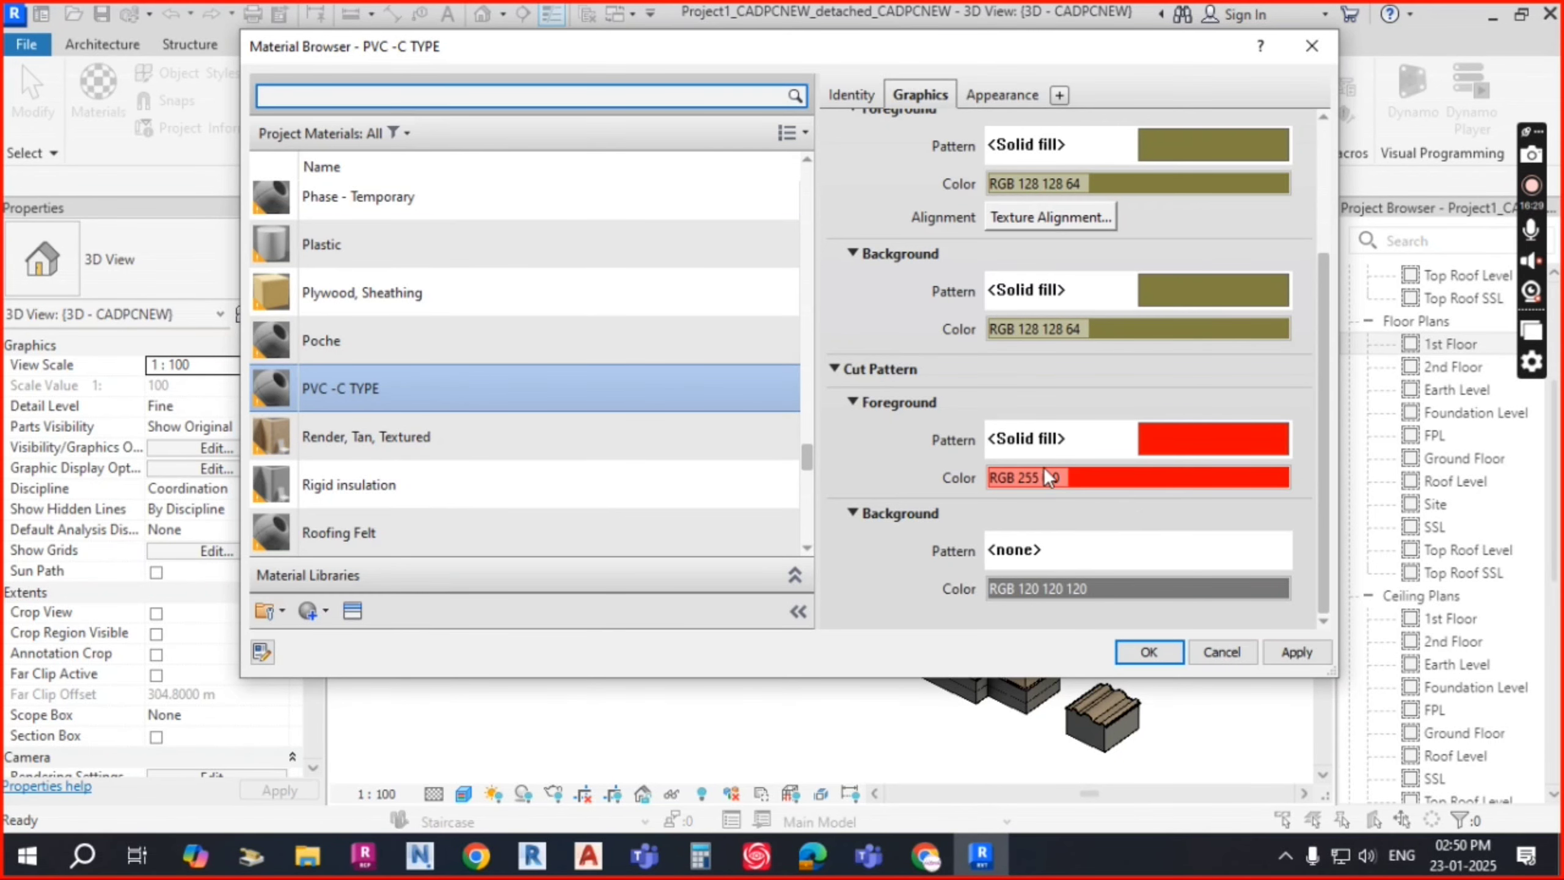
# Step: Collapse the Surface Pattern and Cut Pattern groups and review the material's shading settings
pyautogui.scroll(3, 1035, 370)
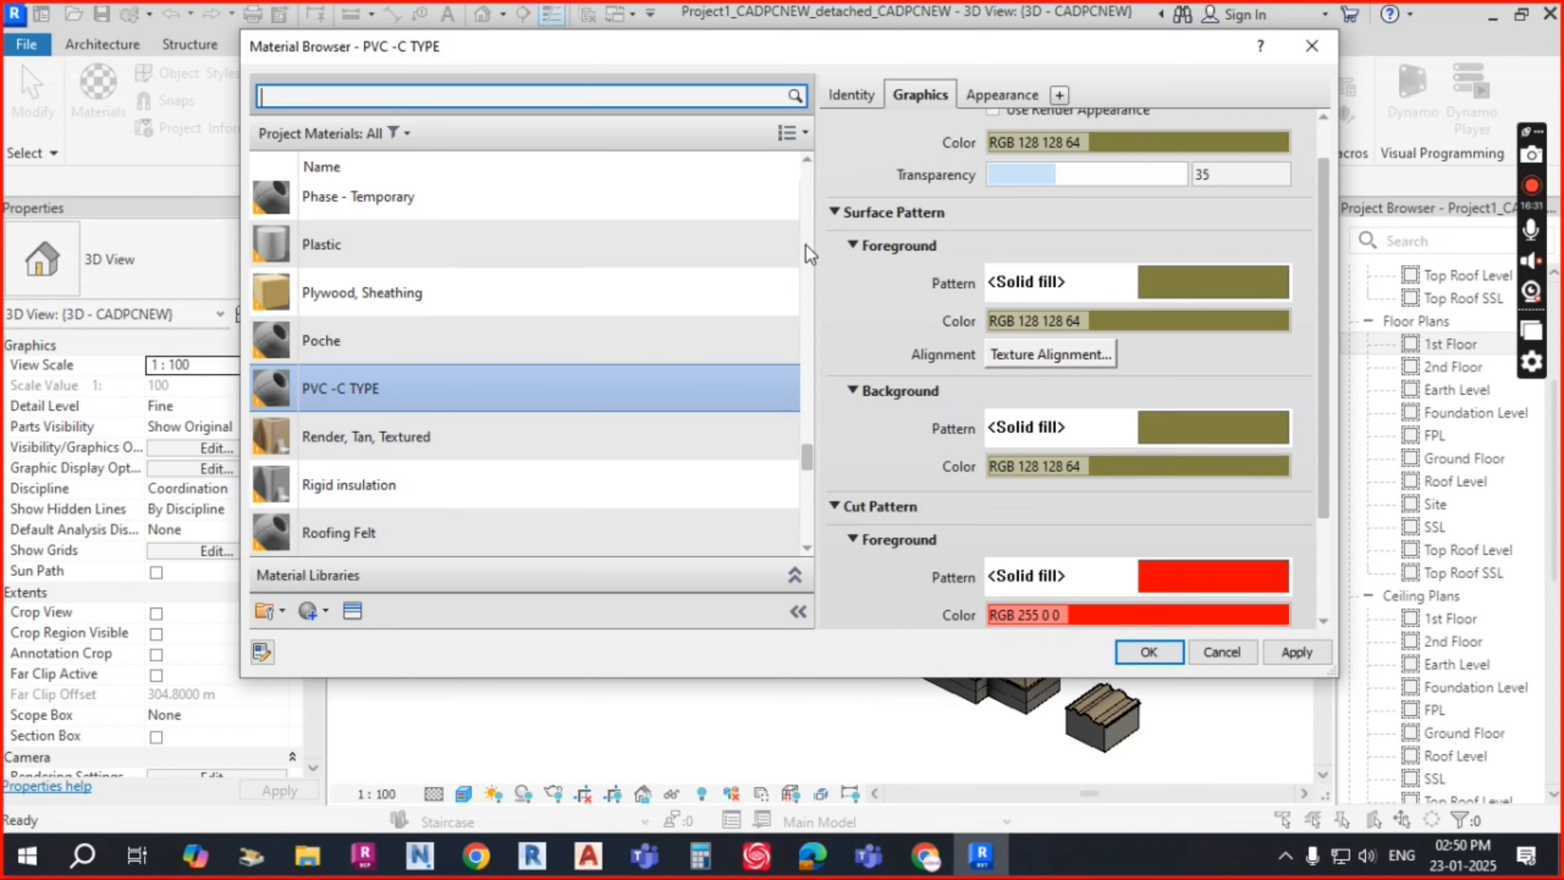
pyautogui.click(835, 212)
pyautogui.click(834, 291)
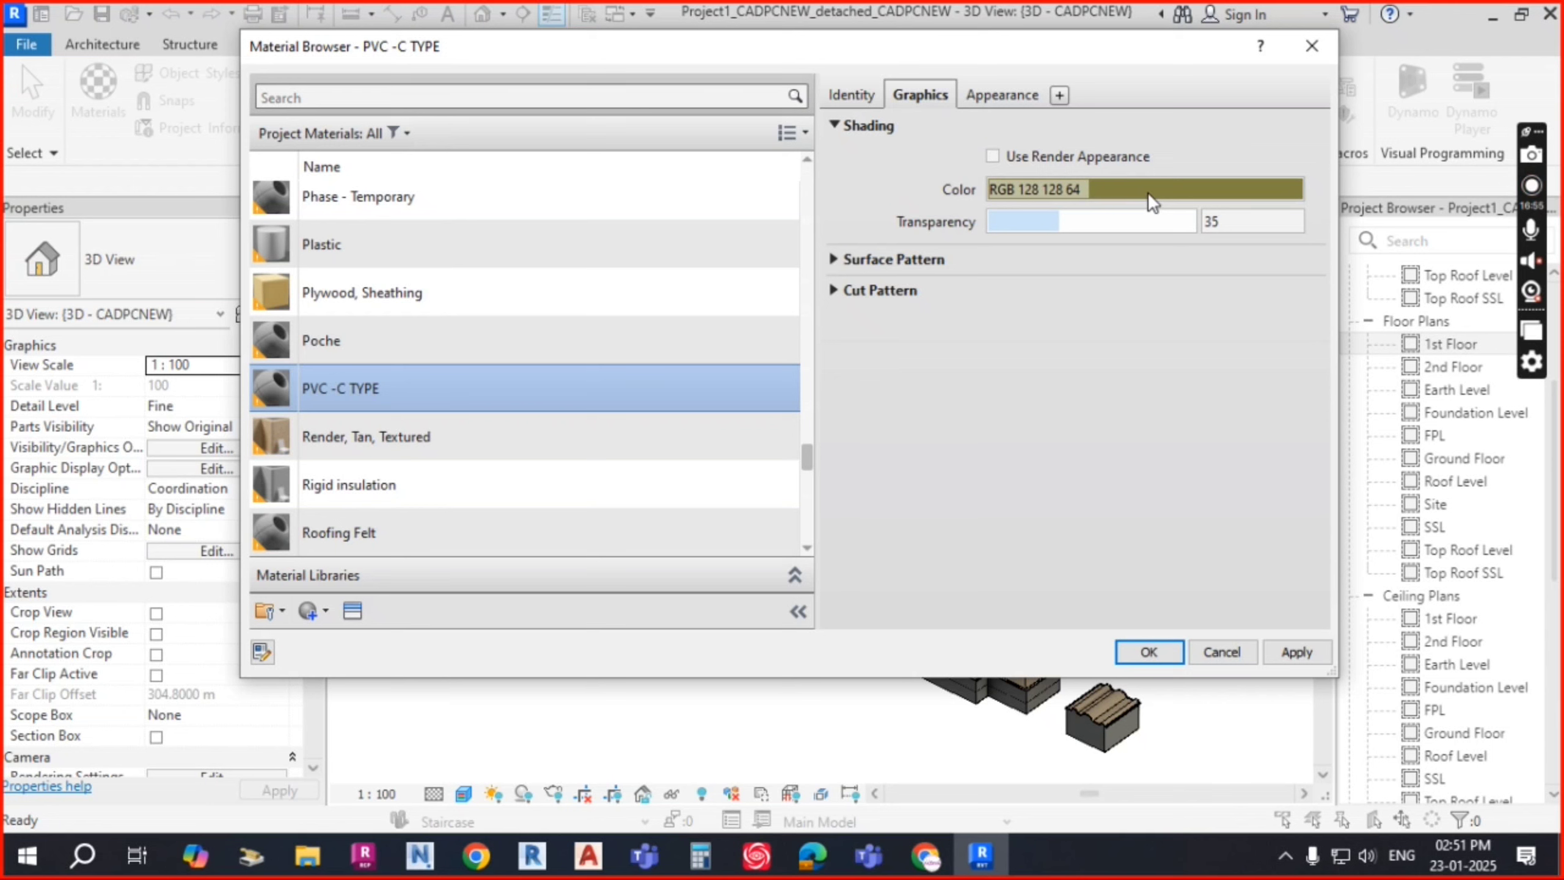
# Step: In the material's appearance asset, set the generic color to gray, RGB 128-128-128
pyautogui.click(1012, 93)
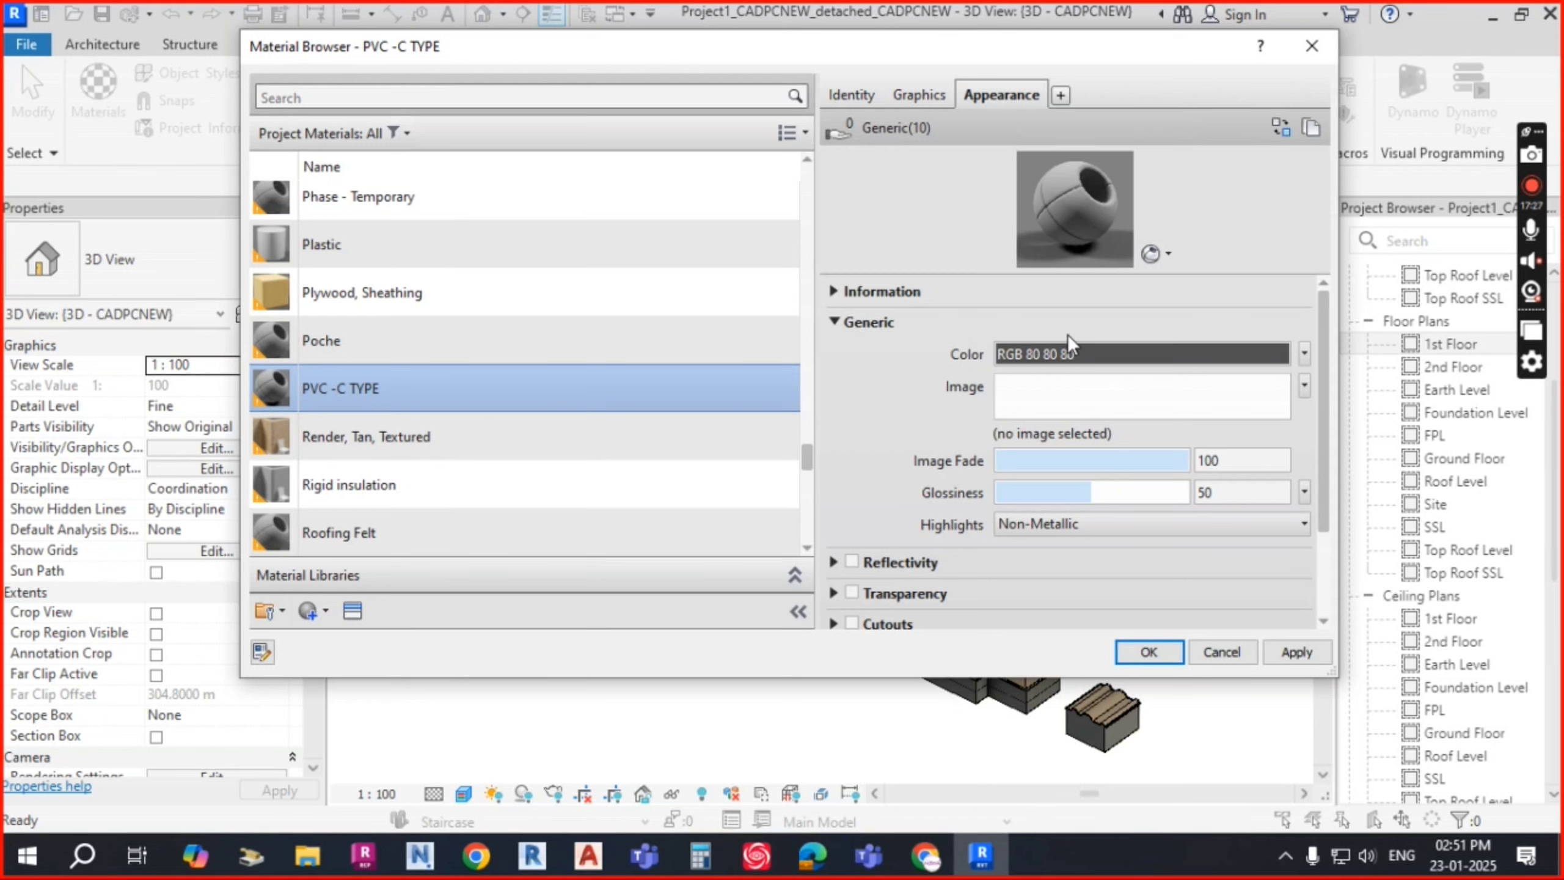
pyautogui.click(1087, 354)
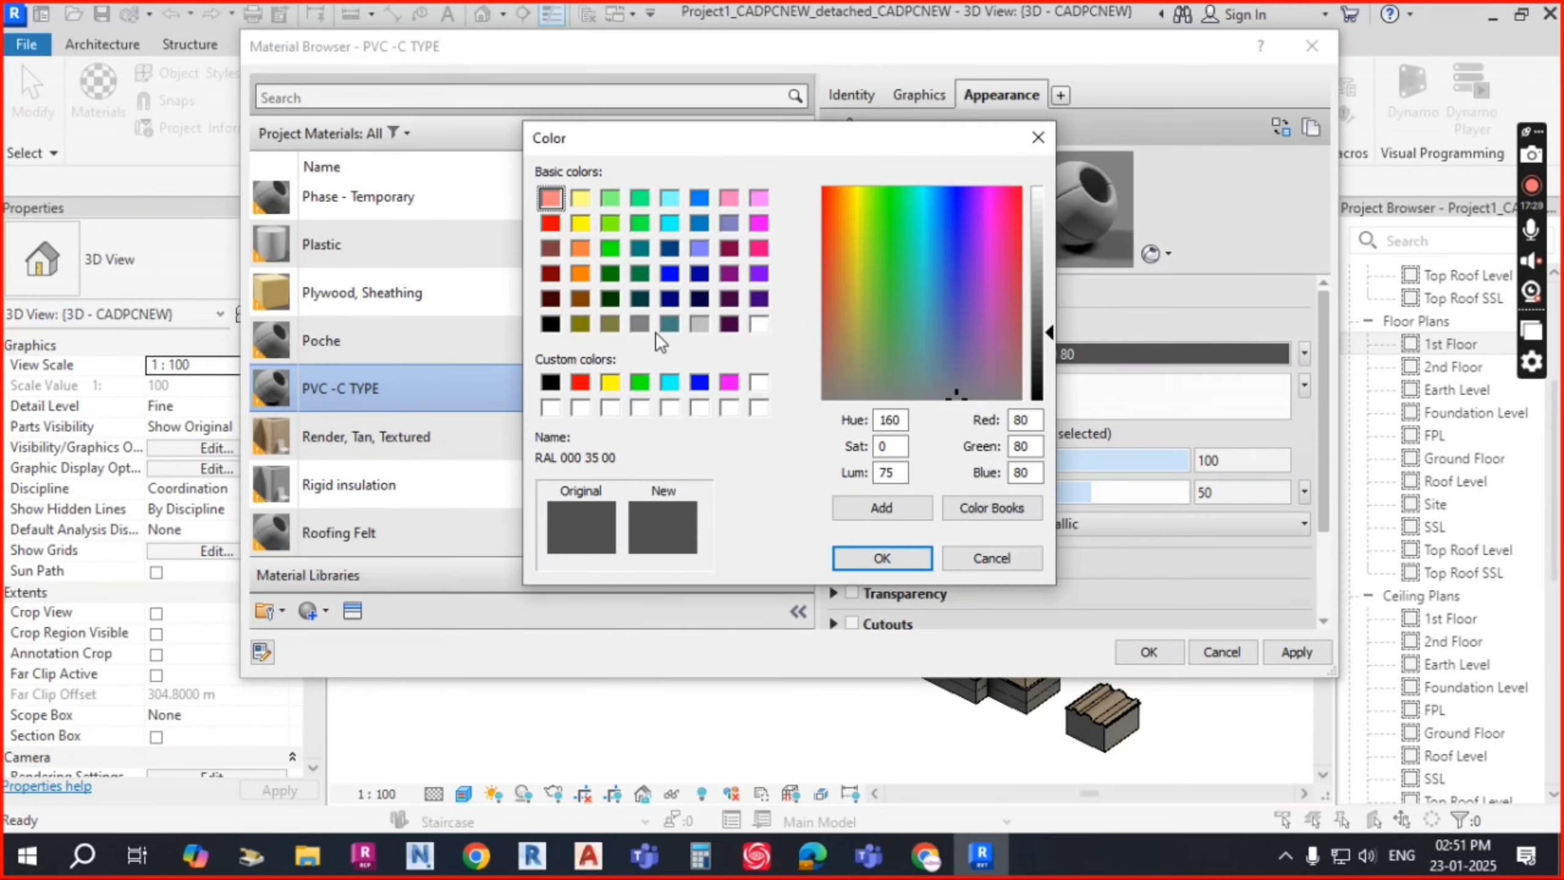
pyautogui.click(639, 323)
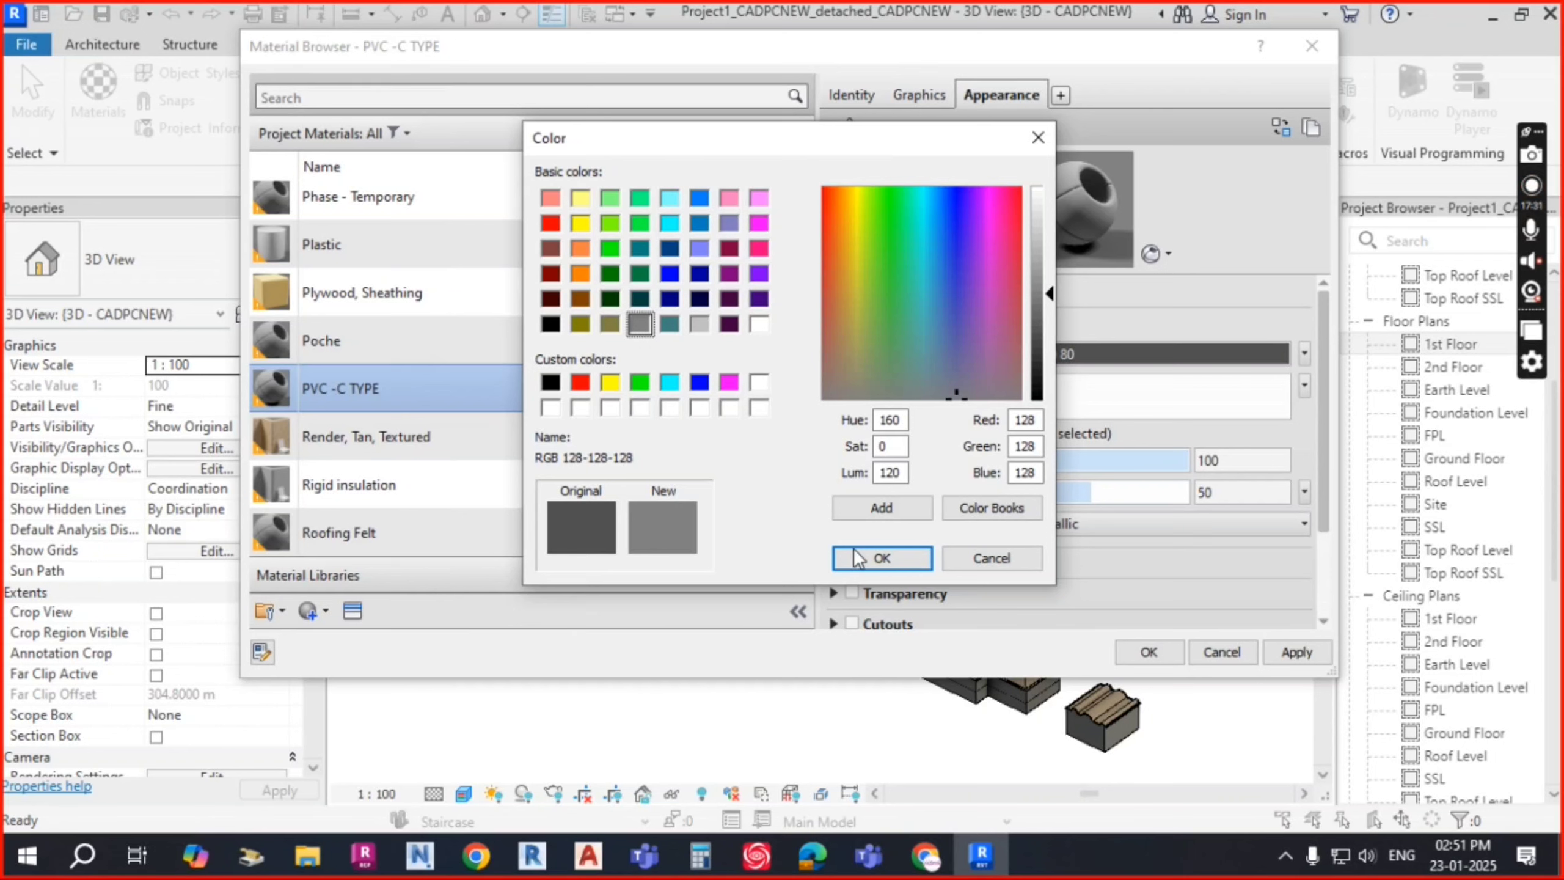
pyautogui.click(882, 558)
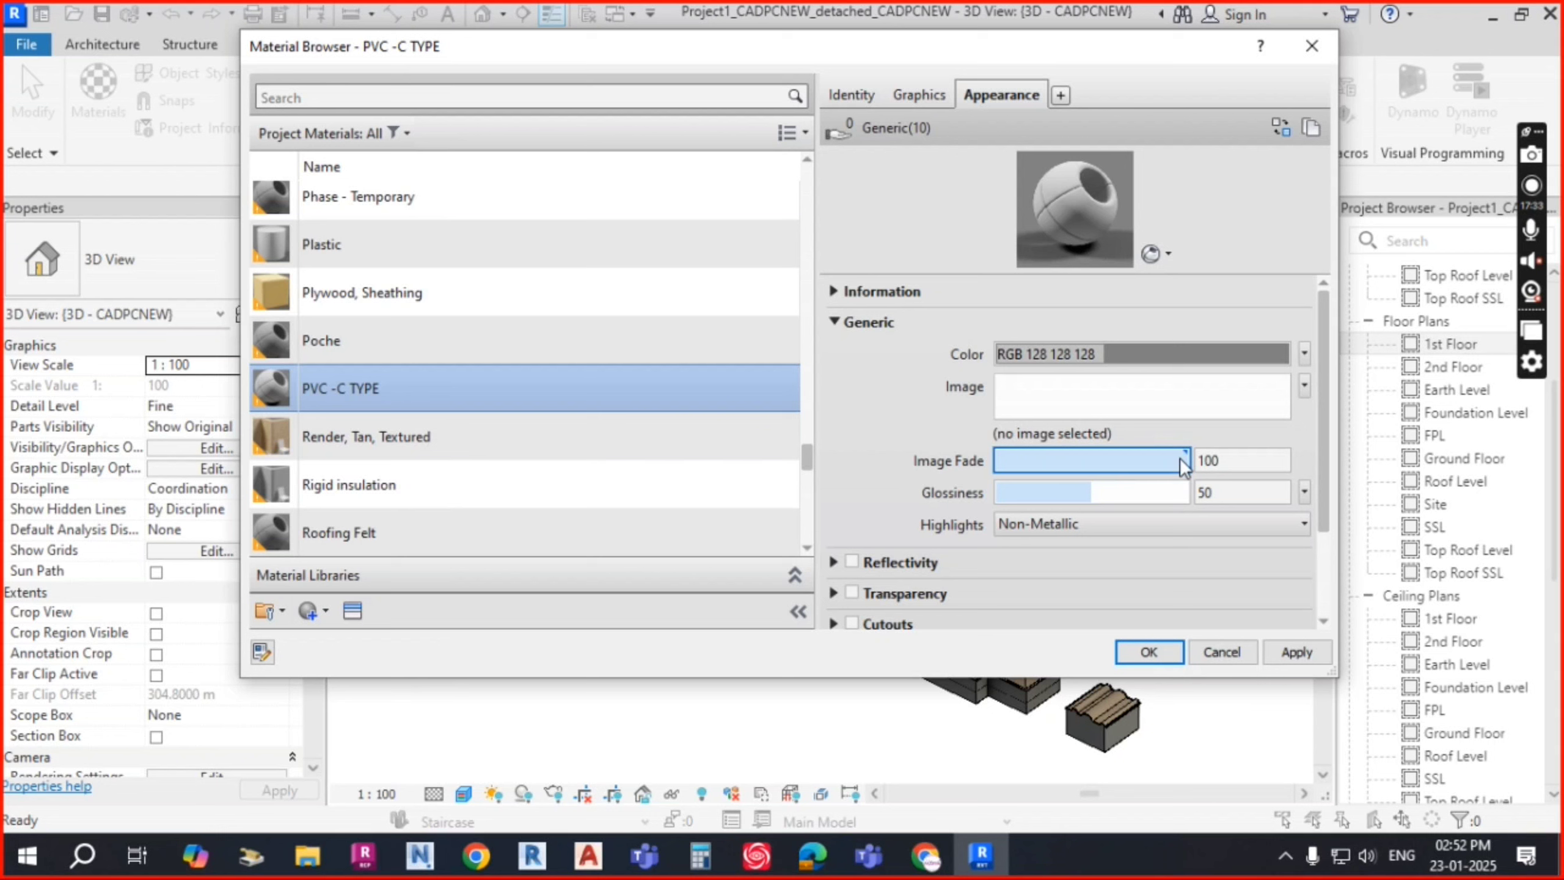
# Step: Set the generic appearance's image fade to 56 and its glossiness to 39
pyautogui.moveTo(1181, 457); pyautogui.dragTo(1070, 488)
pyautogui.click(1111, 491)
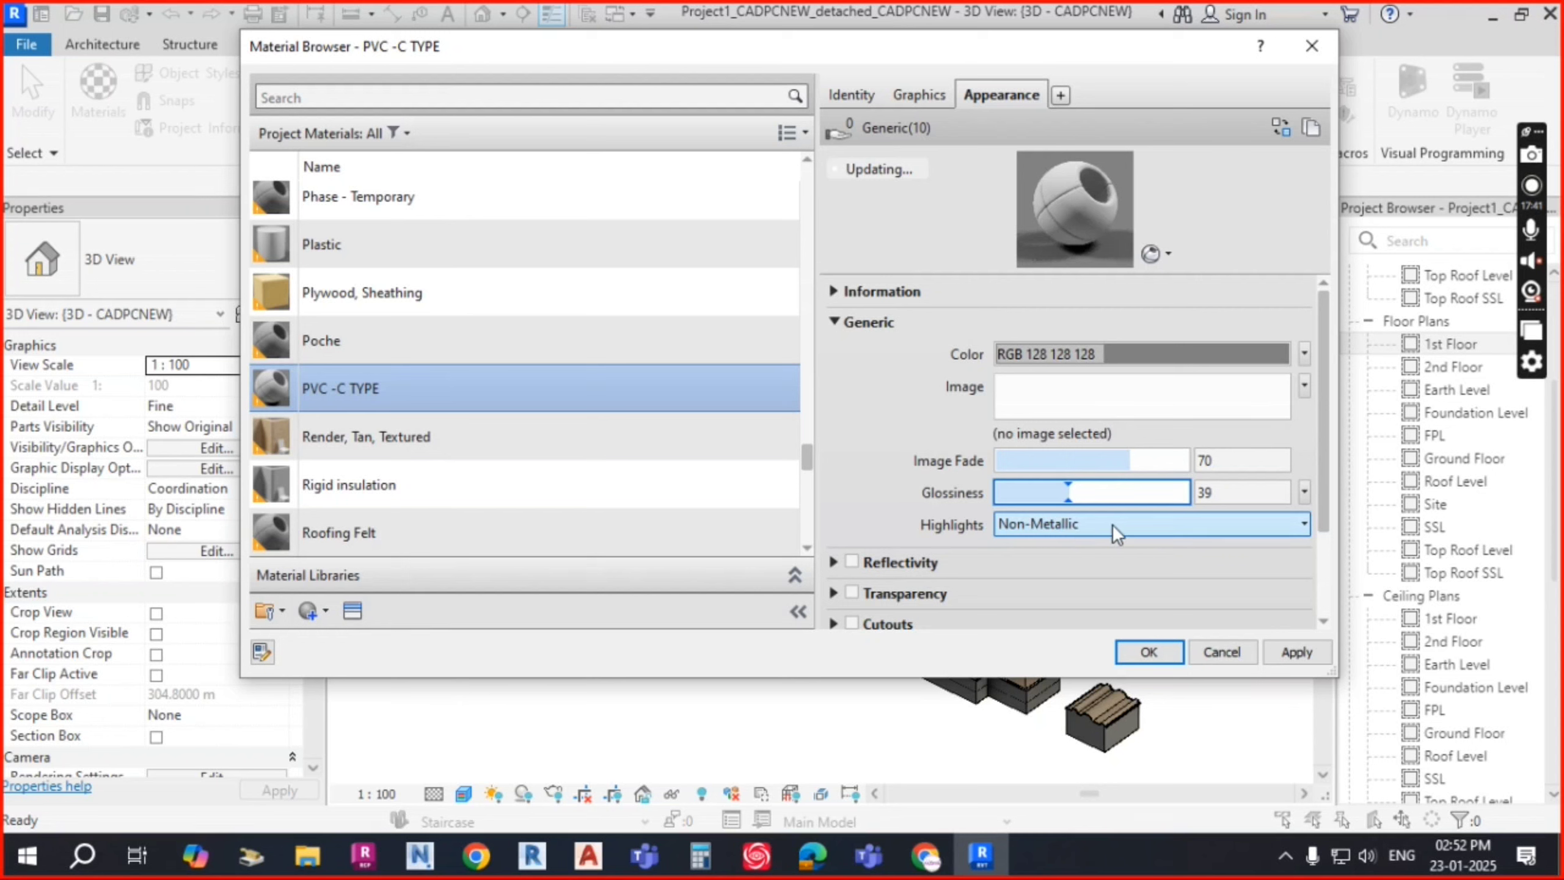
pyautogui.moveTo(1125, 462)
pyautogui.mouseDown()
pyautogui.moveTo(1074, 455)
pyautogui.moveTo(1099, 462)
pyautogui.mouseUp()
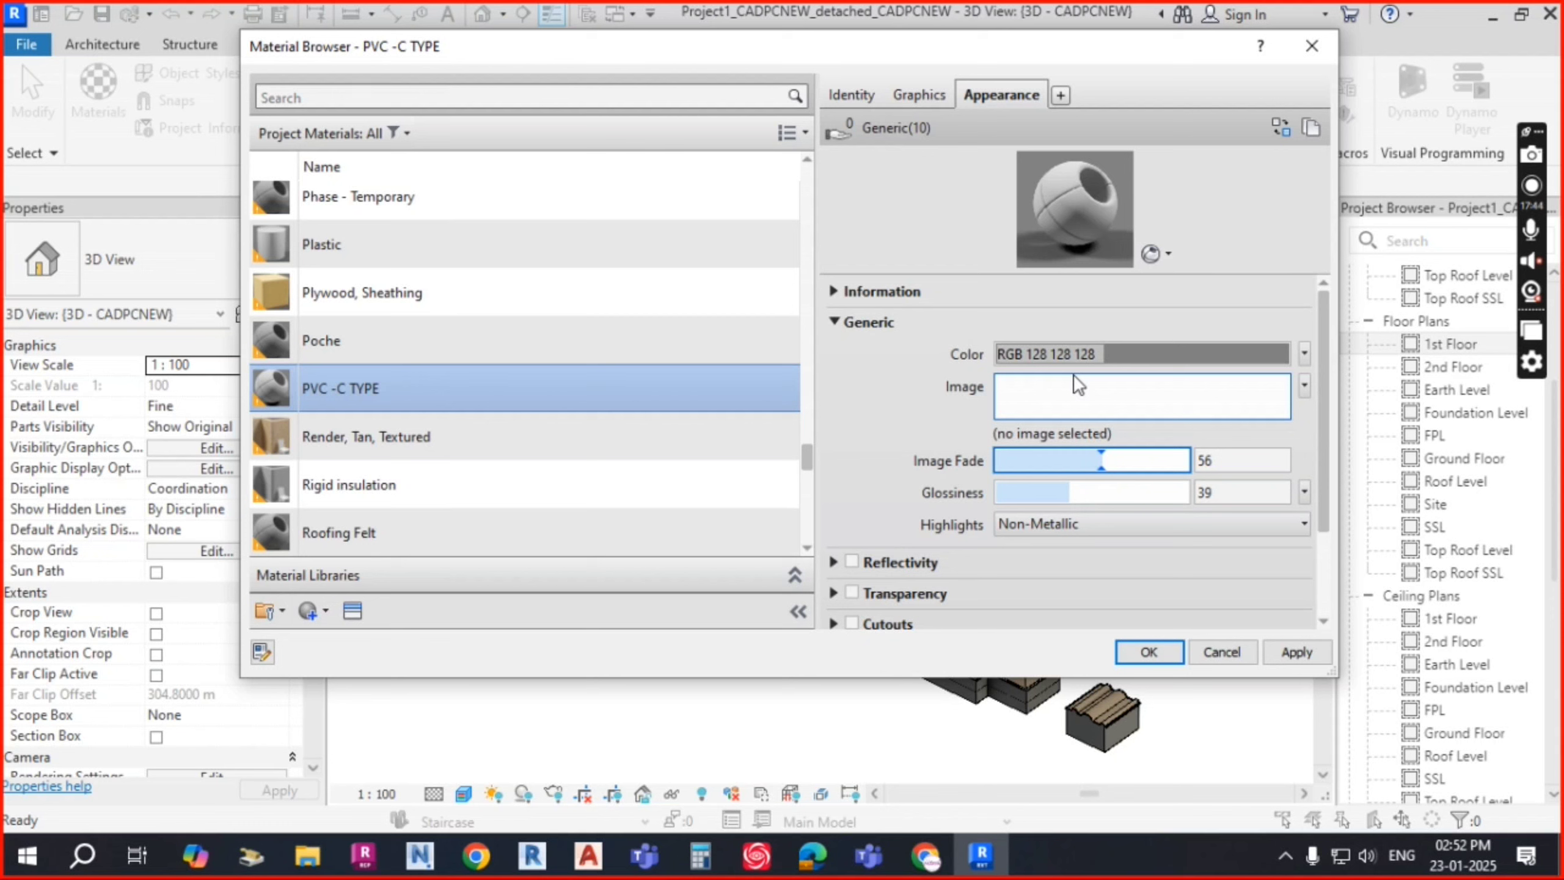
# Step: Review the generic appearance's image source options and its Reflectivity, Transparency and Cutouts settings
pyautogui.click(1305, 386)
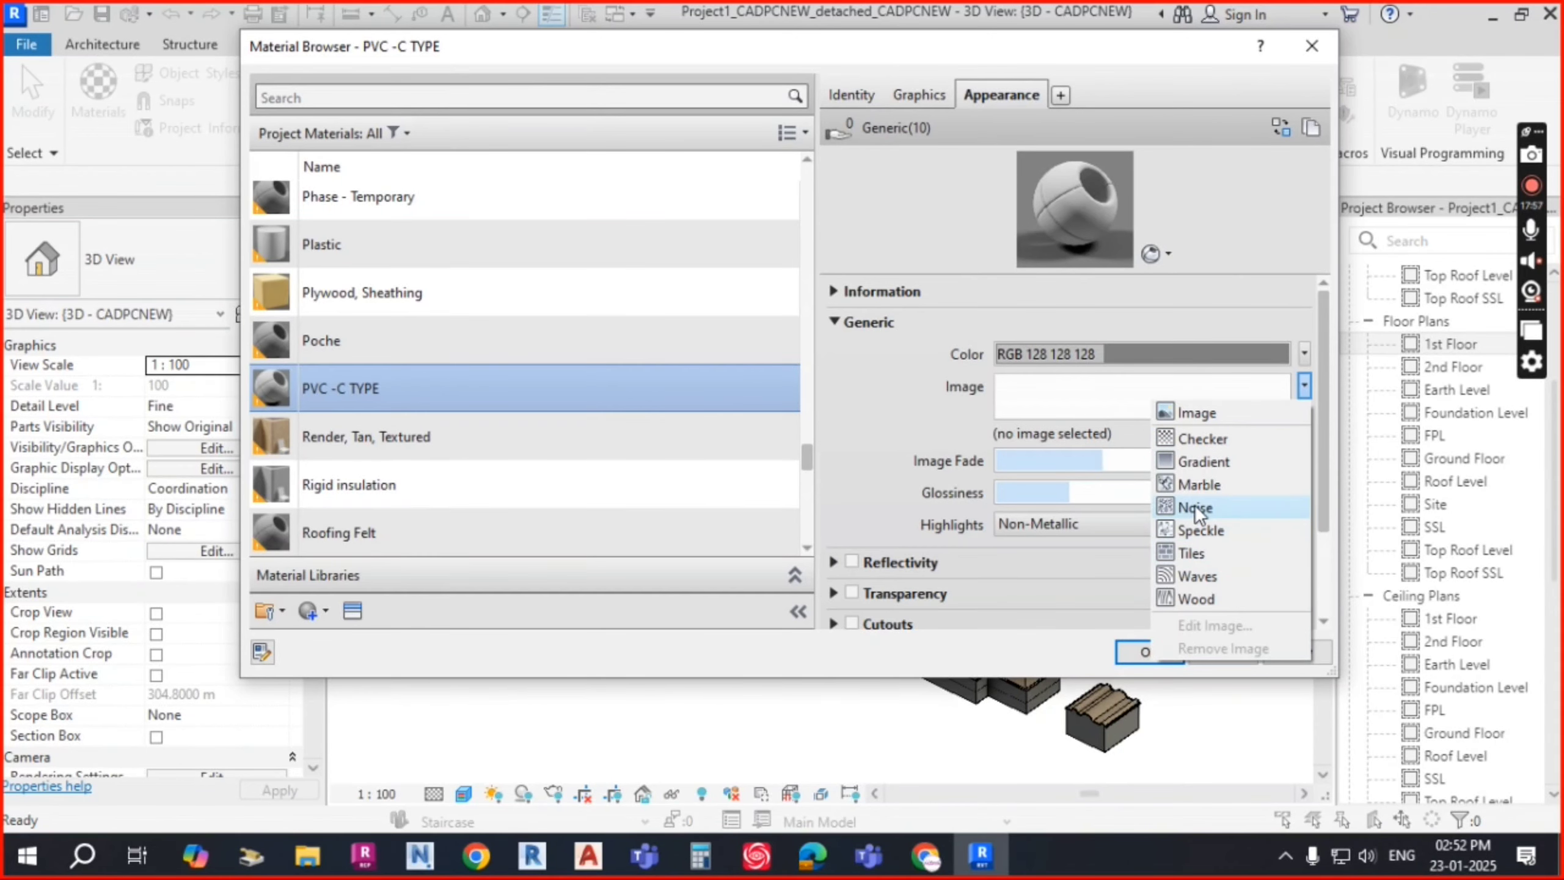
pyautogui.click(1059, 378)
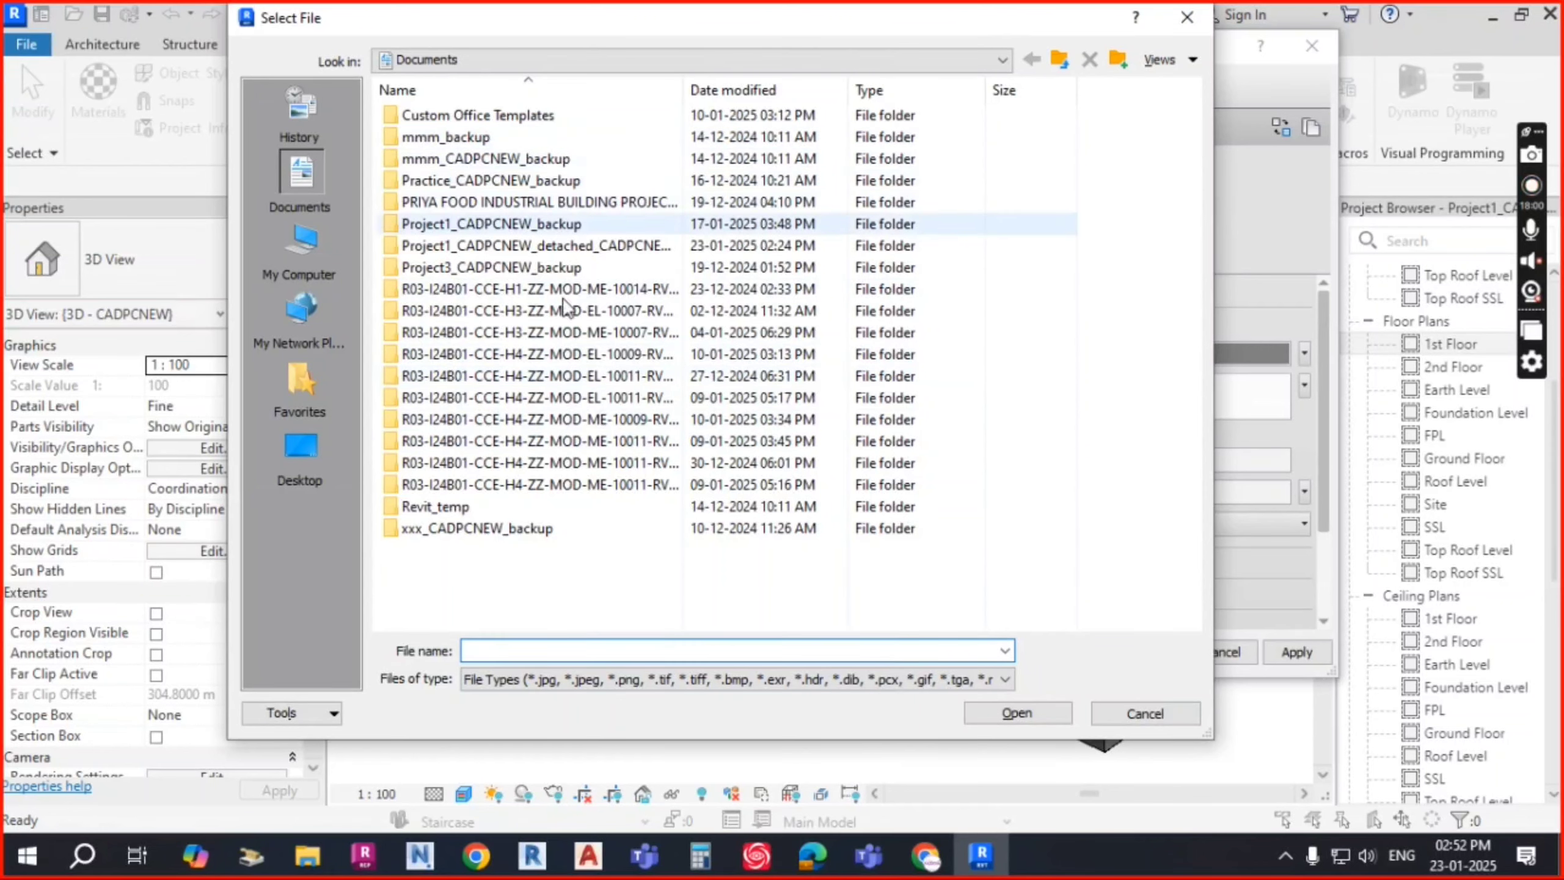
pyautogui.click(1187, 18)
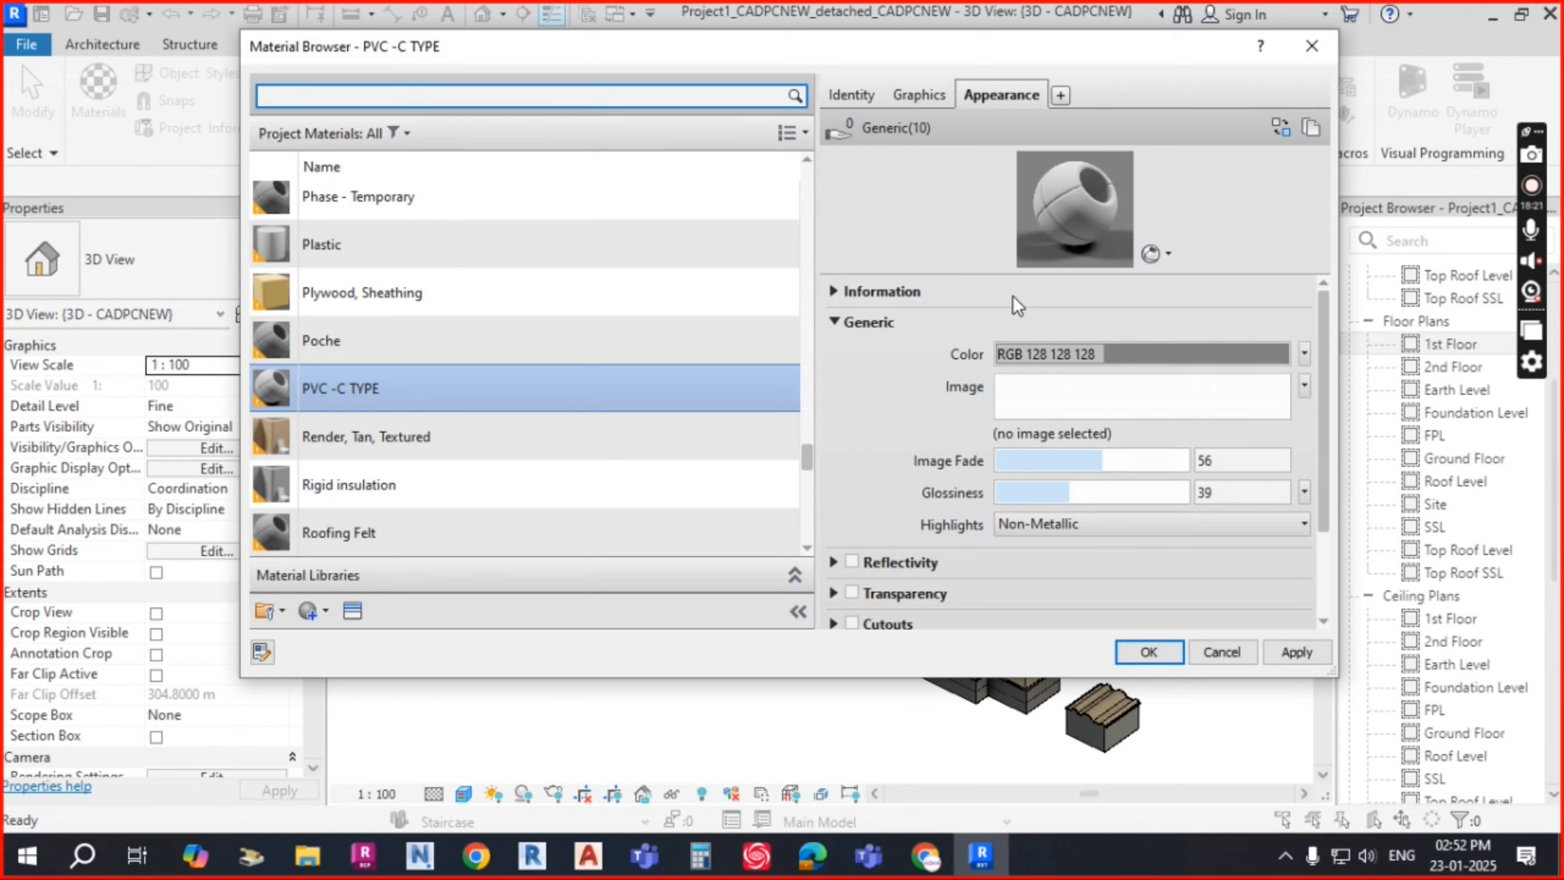
pyautogui.scroll(-2, 1148, 393)
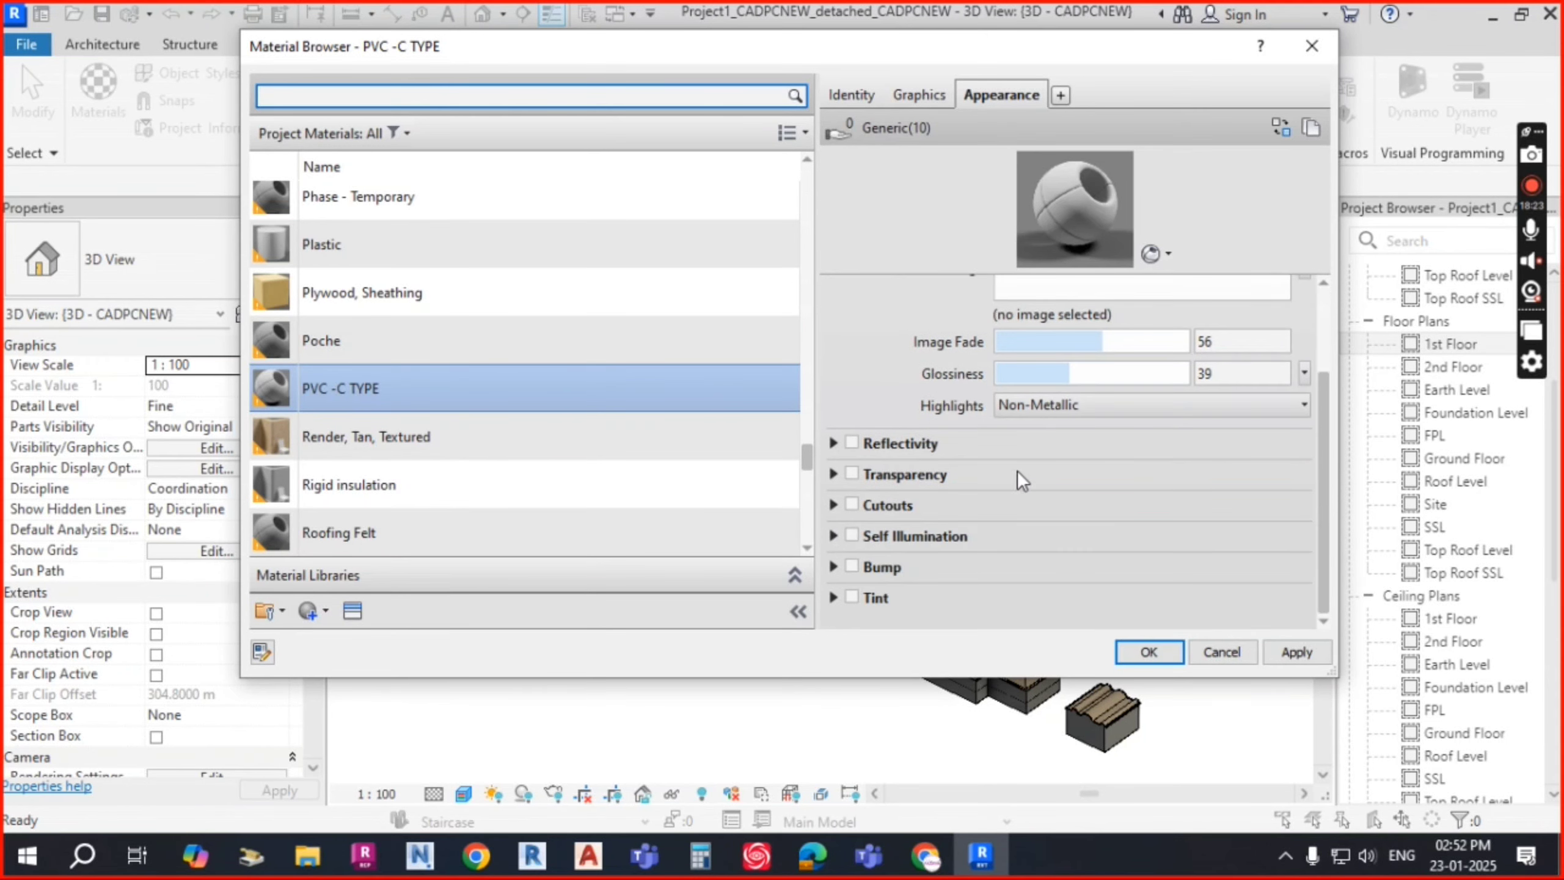
pyautogui.click(832, 442)
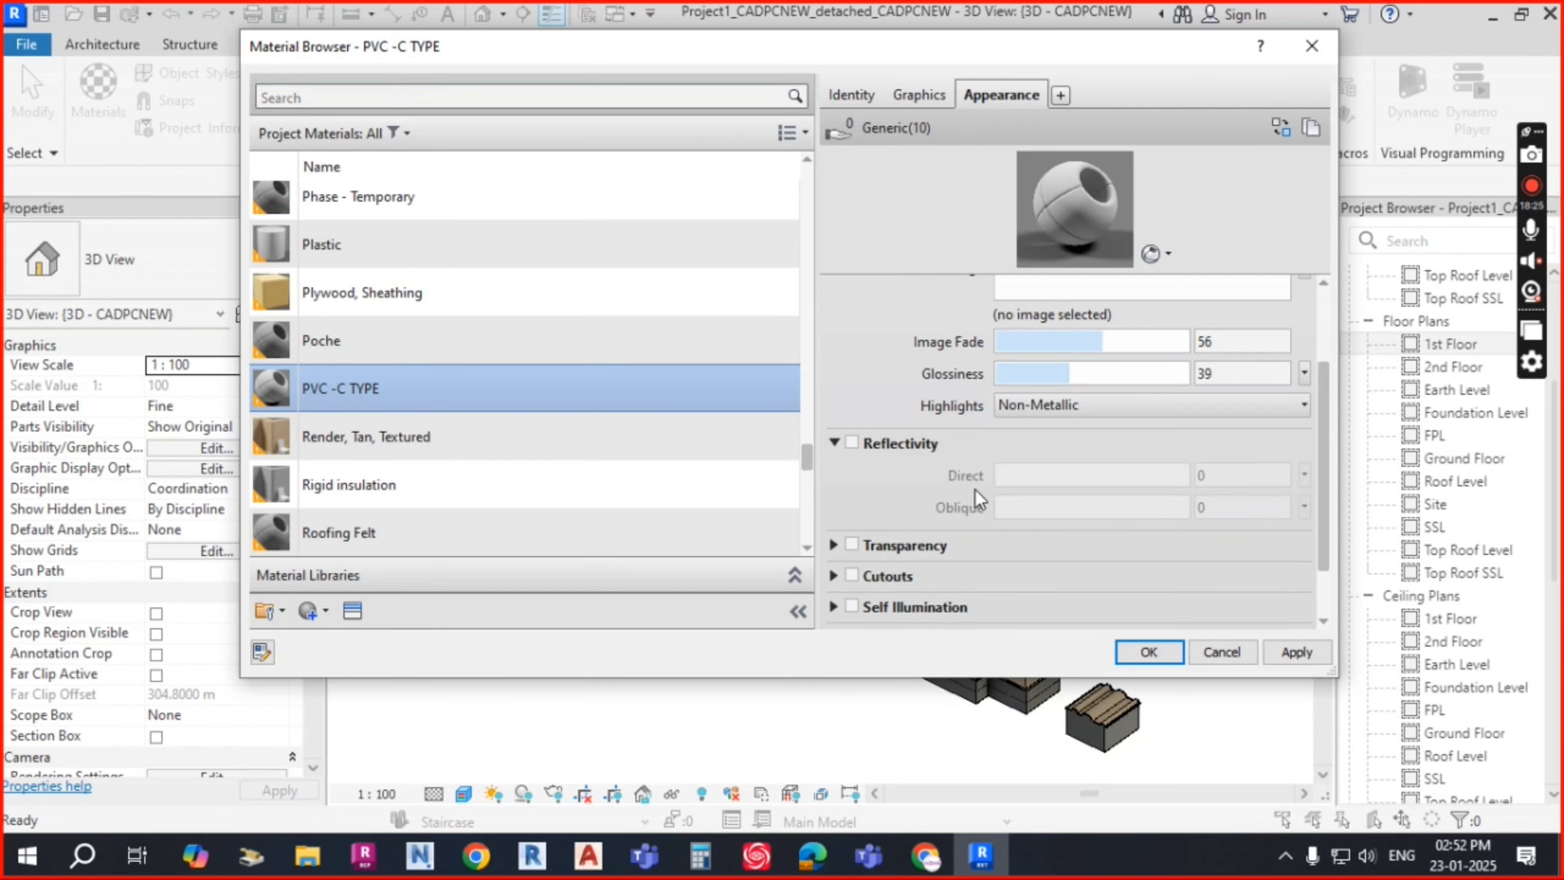
pyautogui.click(834, 544)
pyautogui.scroll(-4, 933, 479)
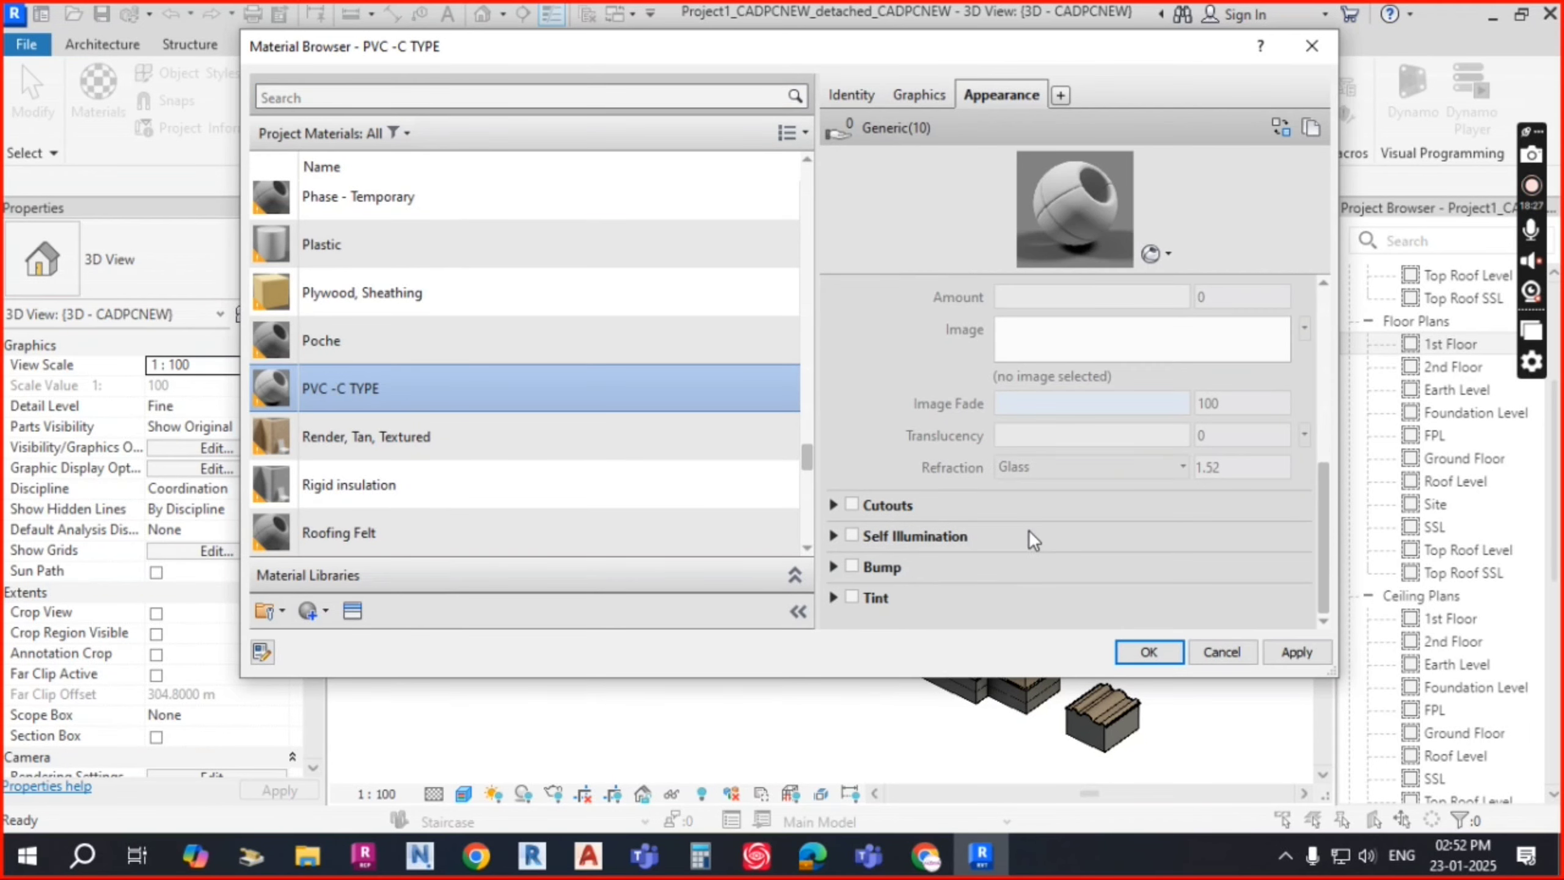
pyautogui.click(836, 506)
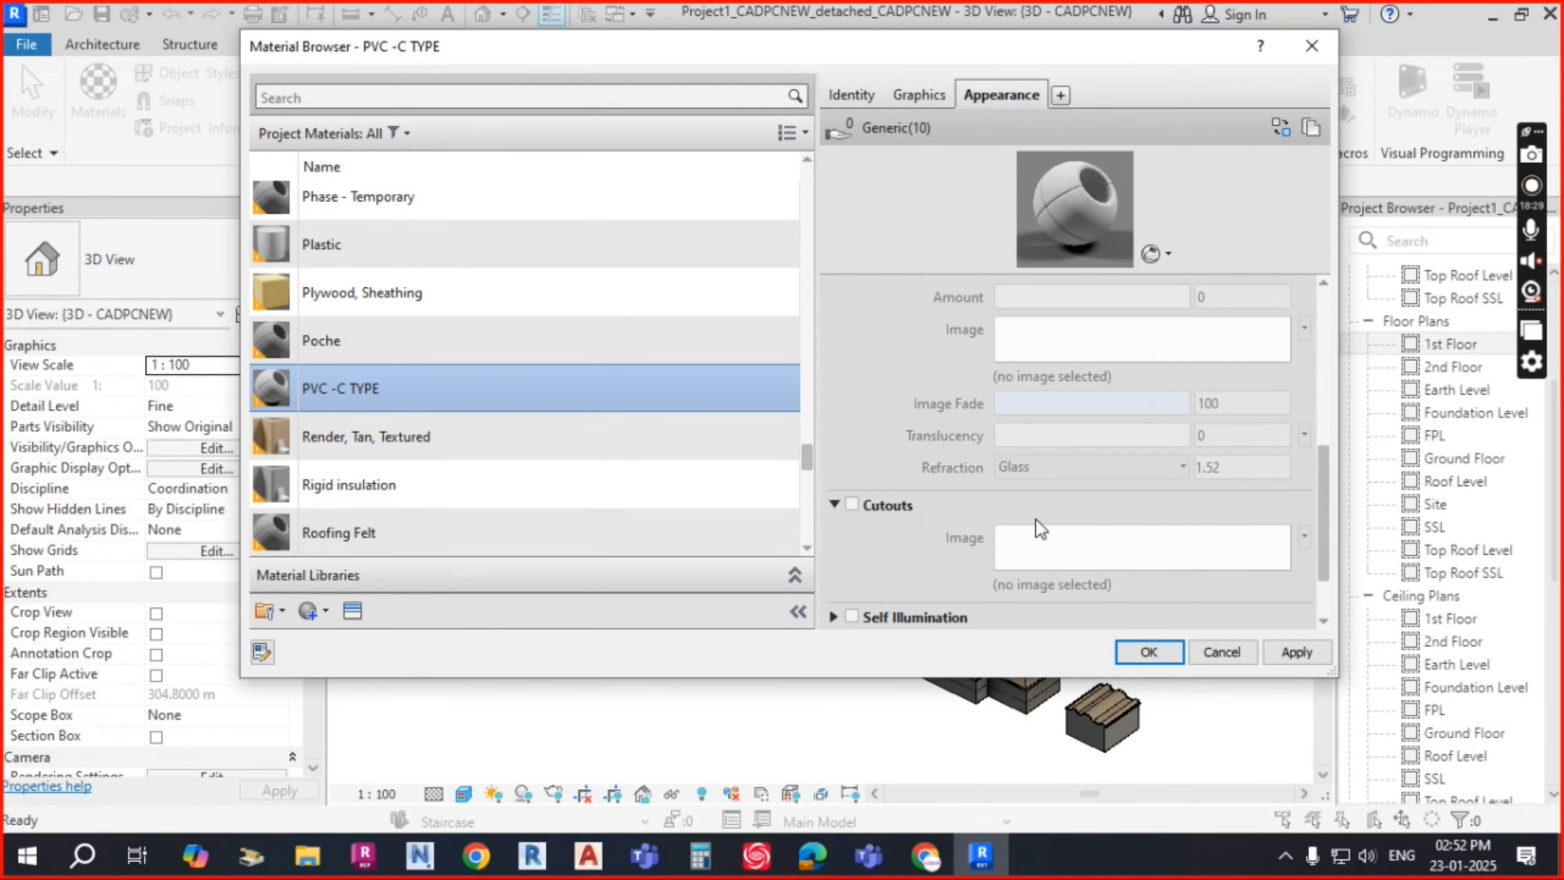
pyautogui.scroll(5, 1036, 518)
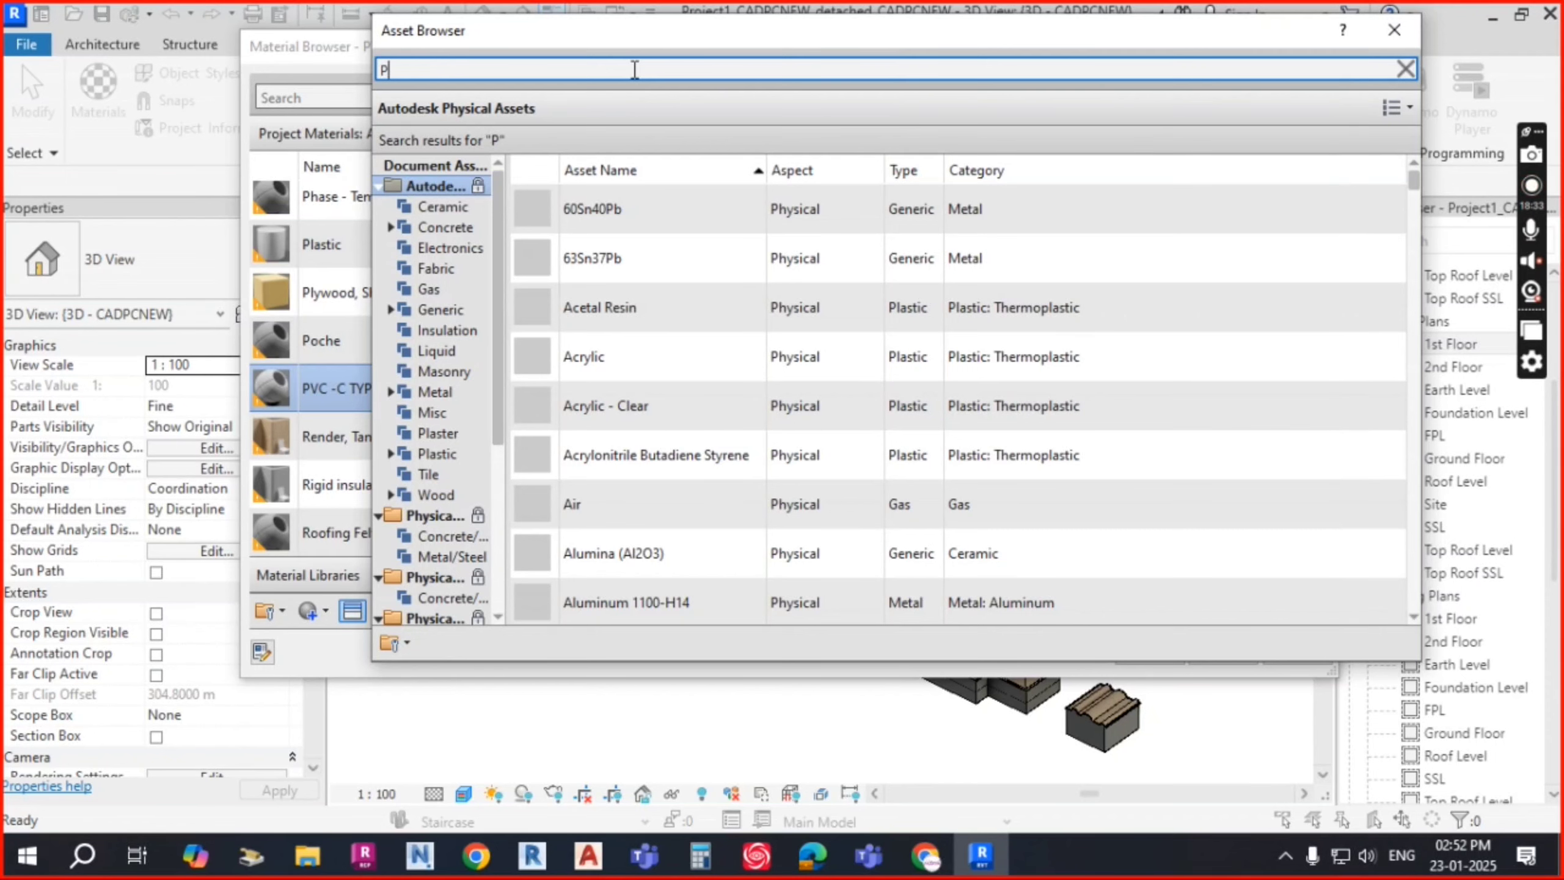
# Step: Search the physical assets for PVC and add the PVC-Piping physical asset to the PVC -C TYPE material
pyautogui.write('Y')
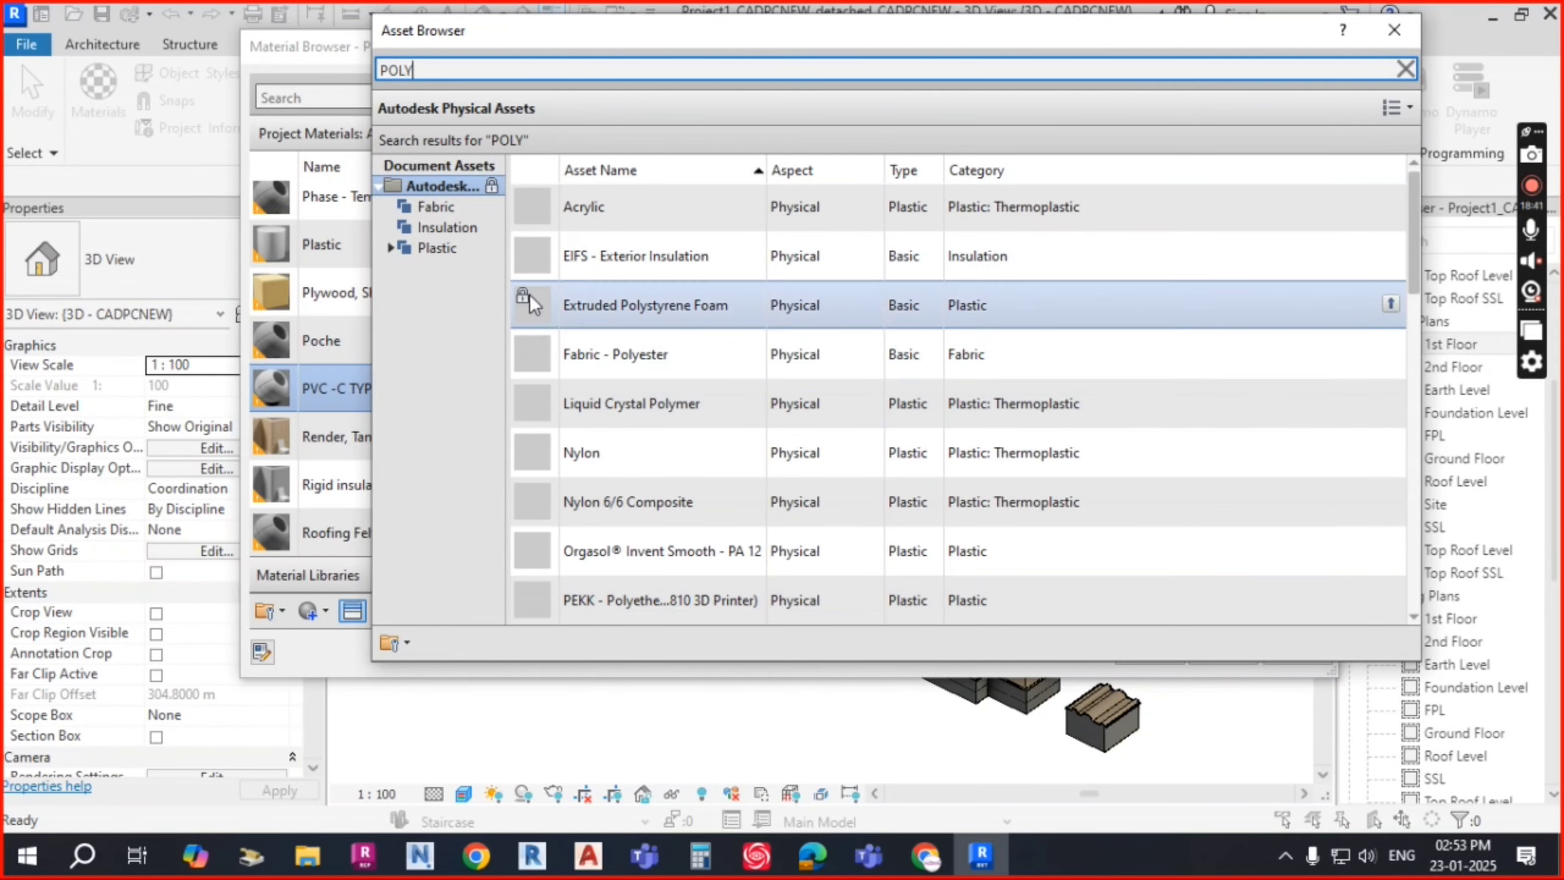
pyautogui.write(' K')
pyautogui.press('BackSpace')
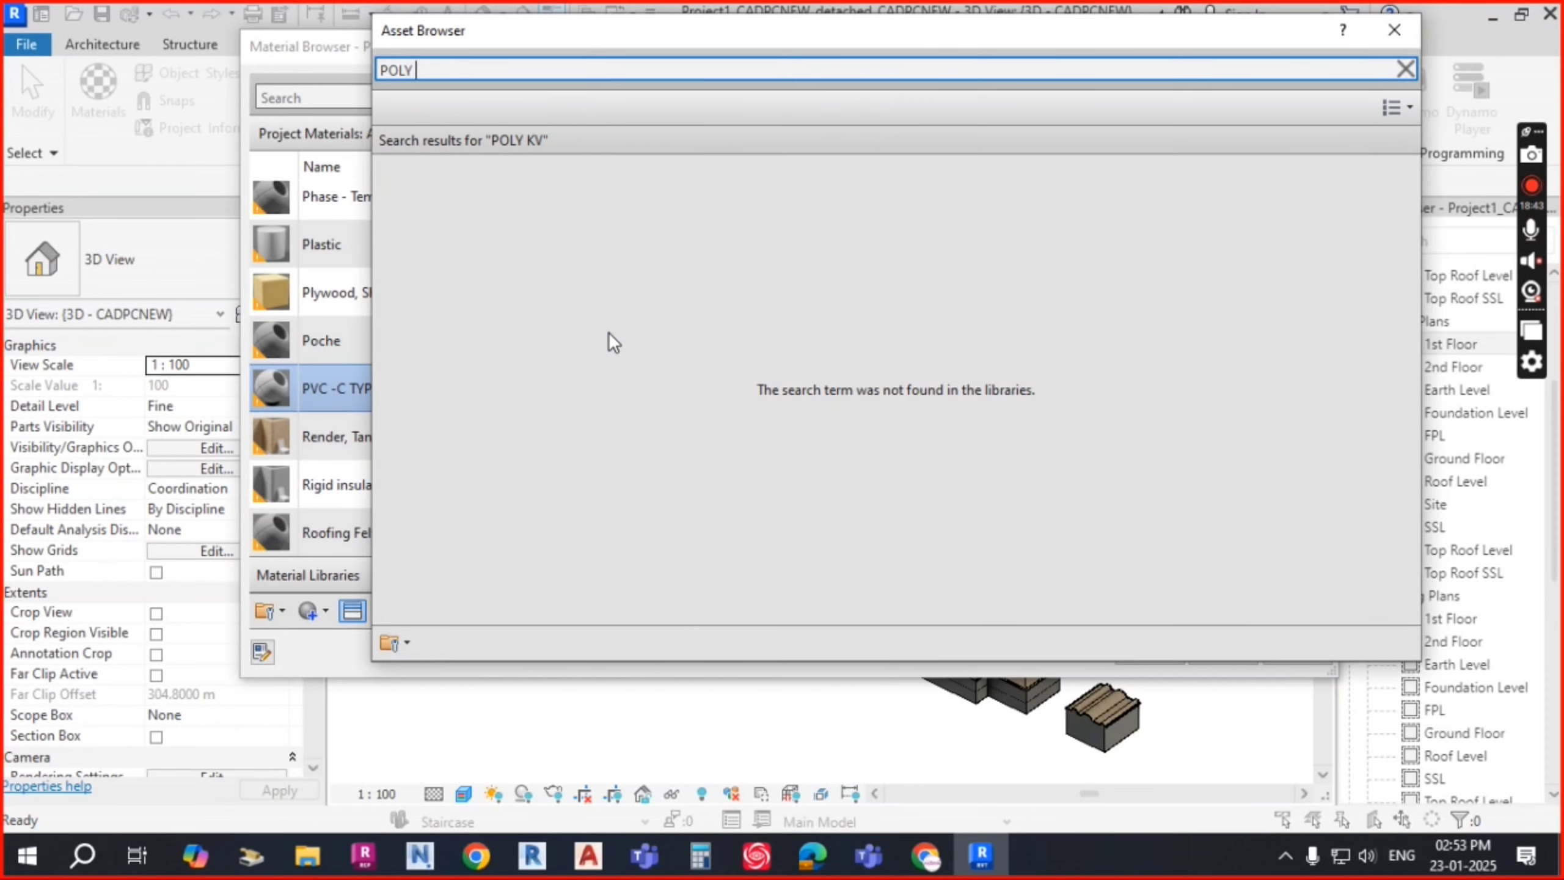
pyautogui.press('BackSpace')
pyautogui.press('BackSpace')
pyautogui.press('BackSpace')
pyautogui.write('V')
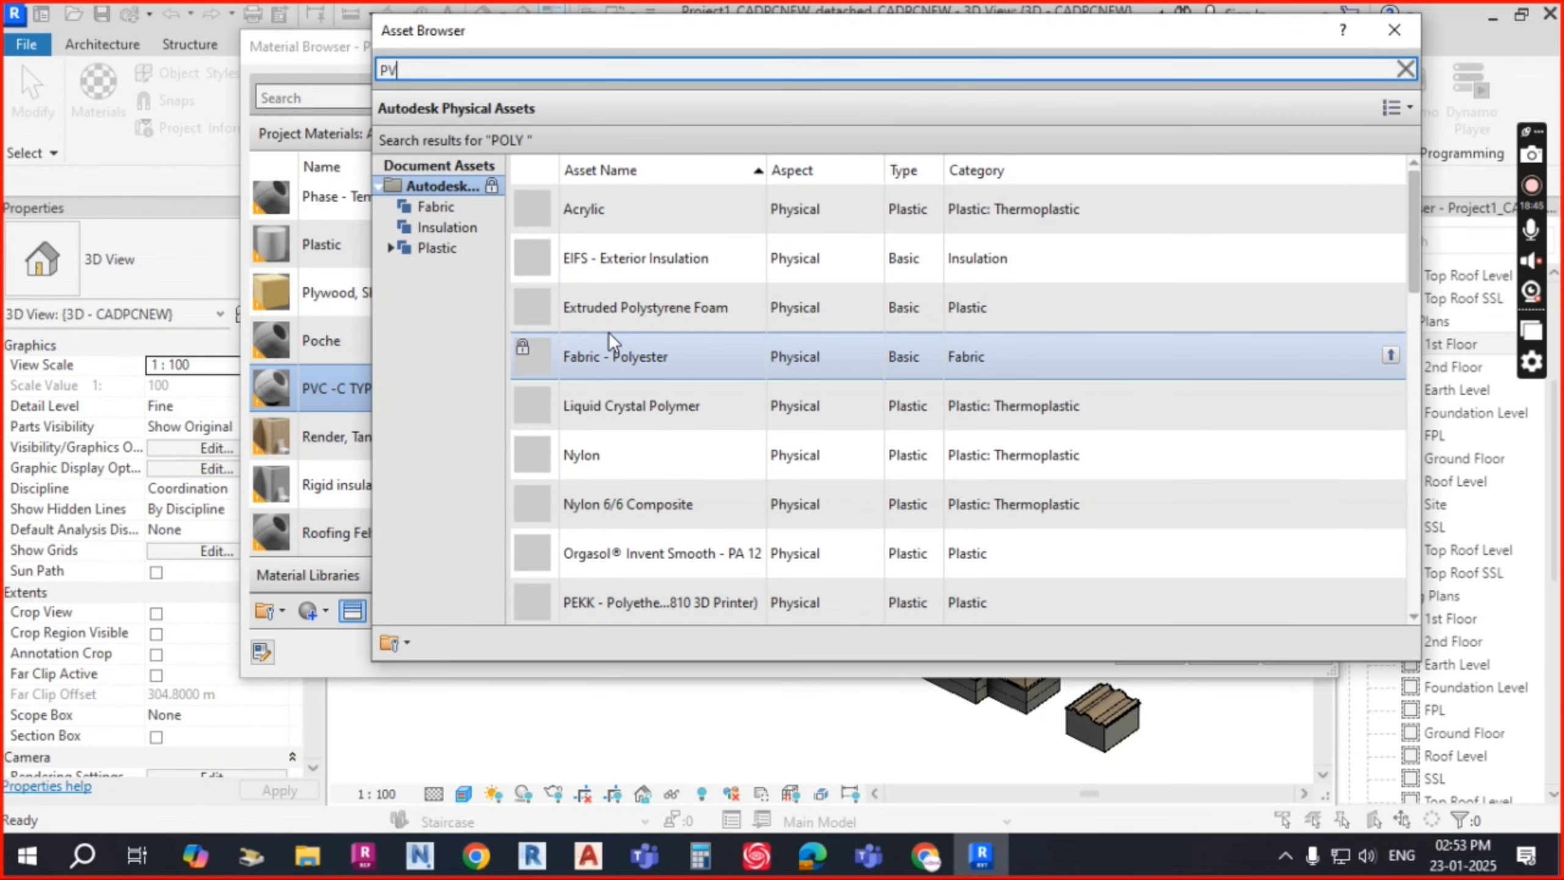
pyautogui.write('C')
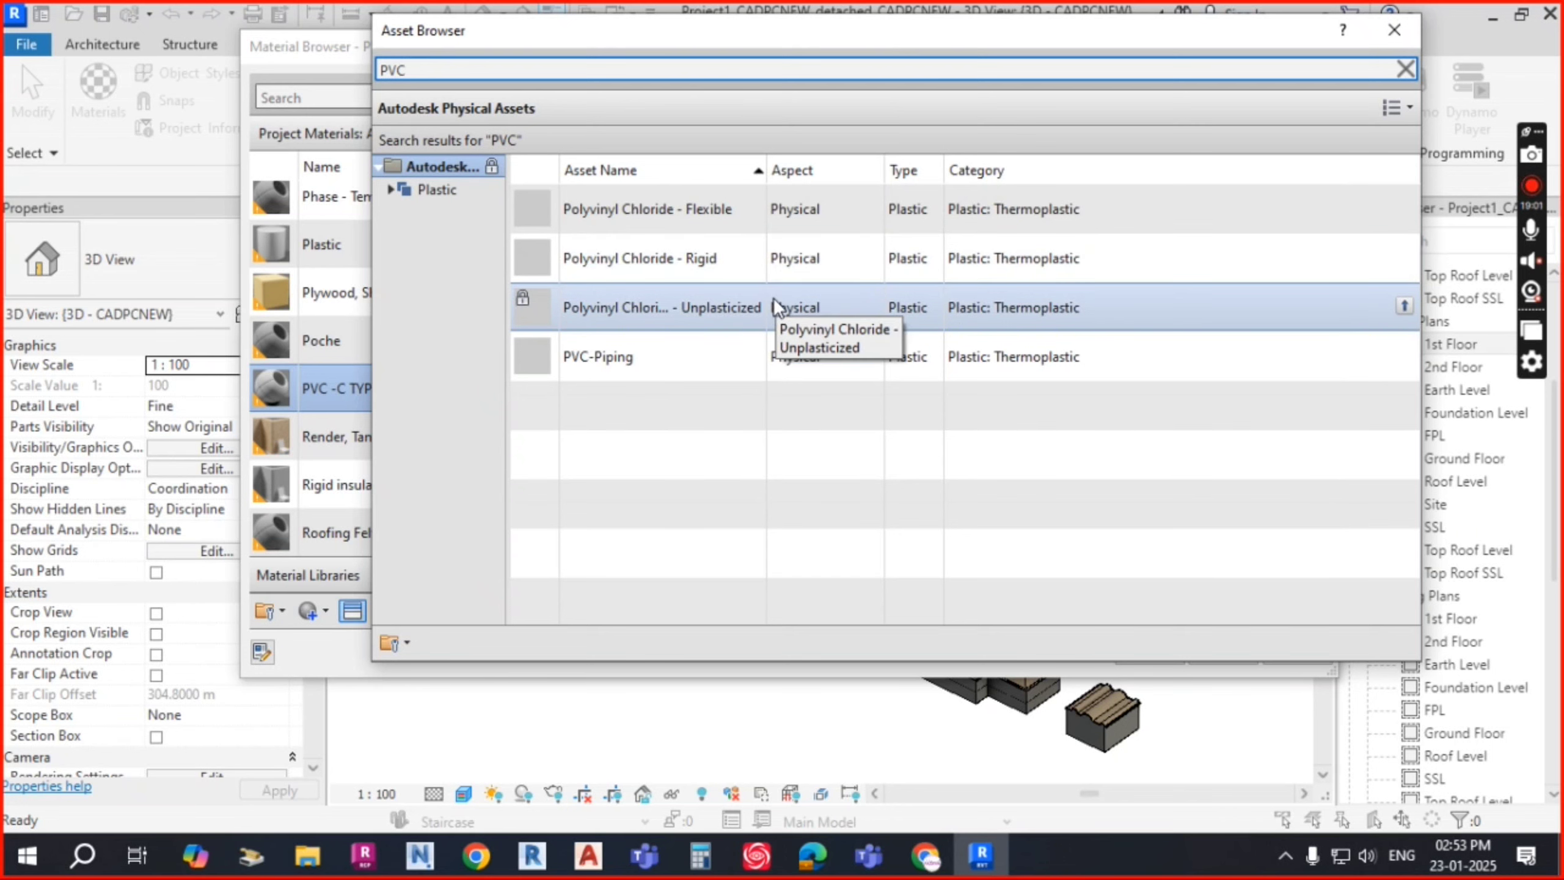
pyautogui.click(670, 351)
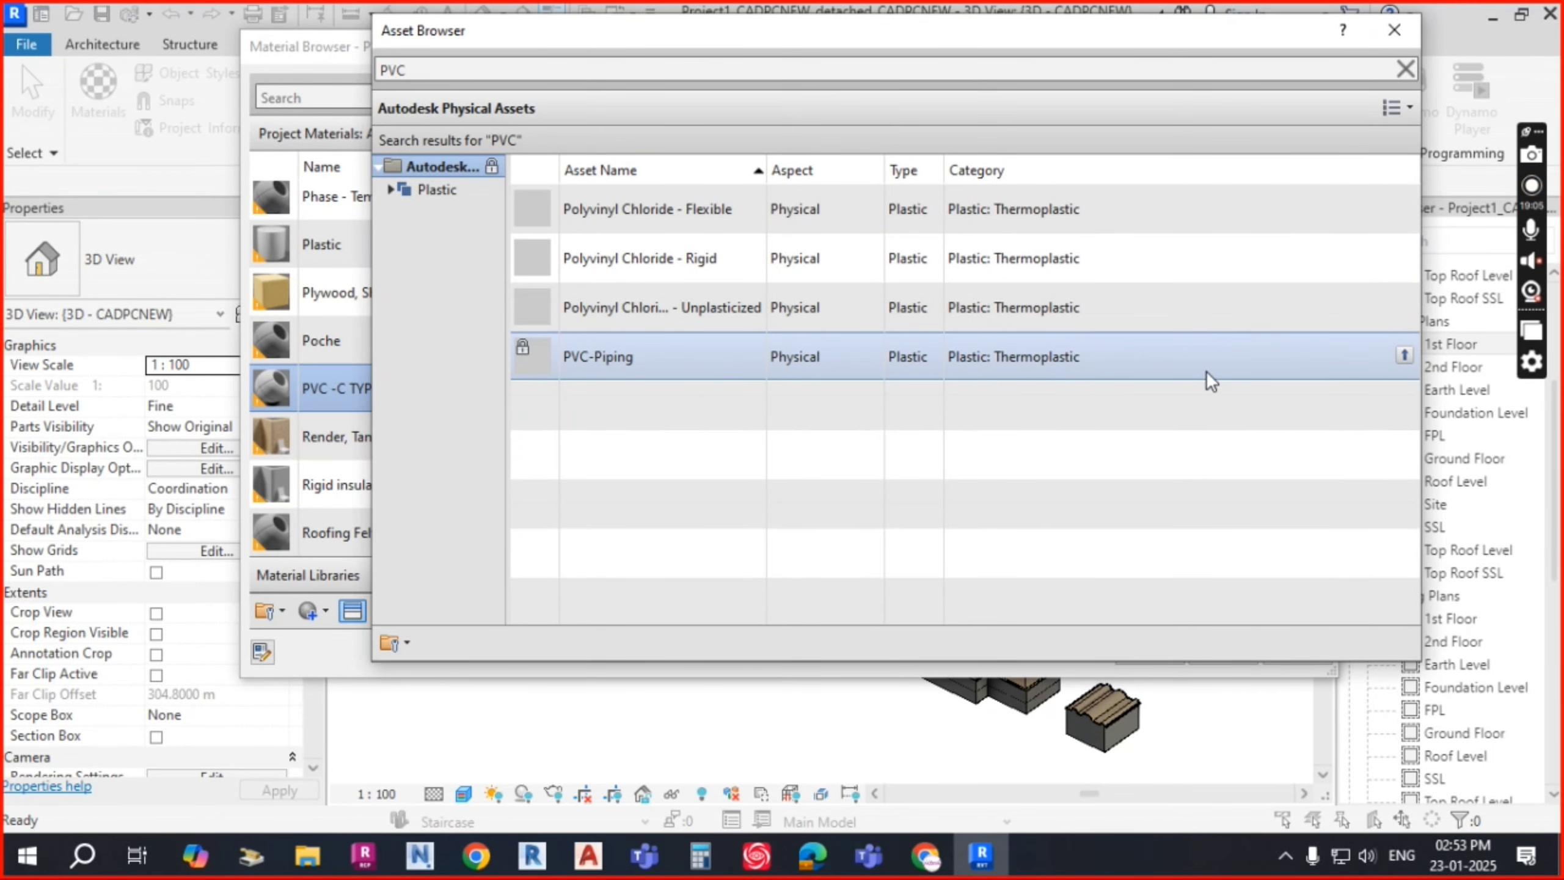
pyautogui.click(1406, 356)
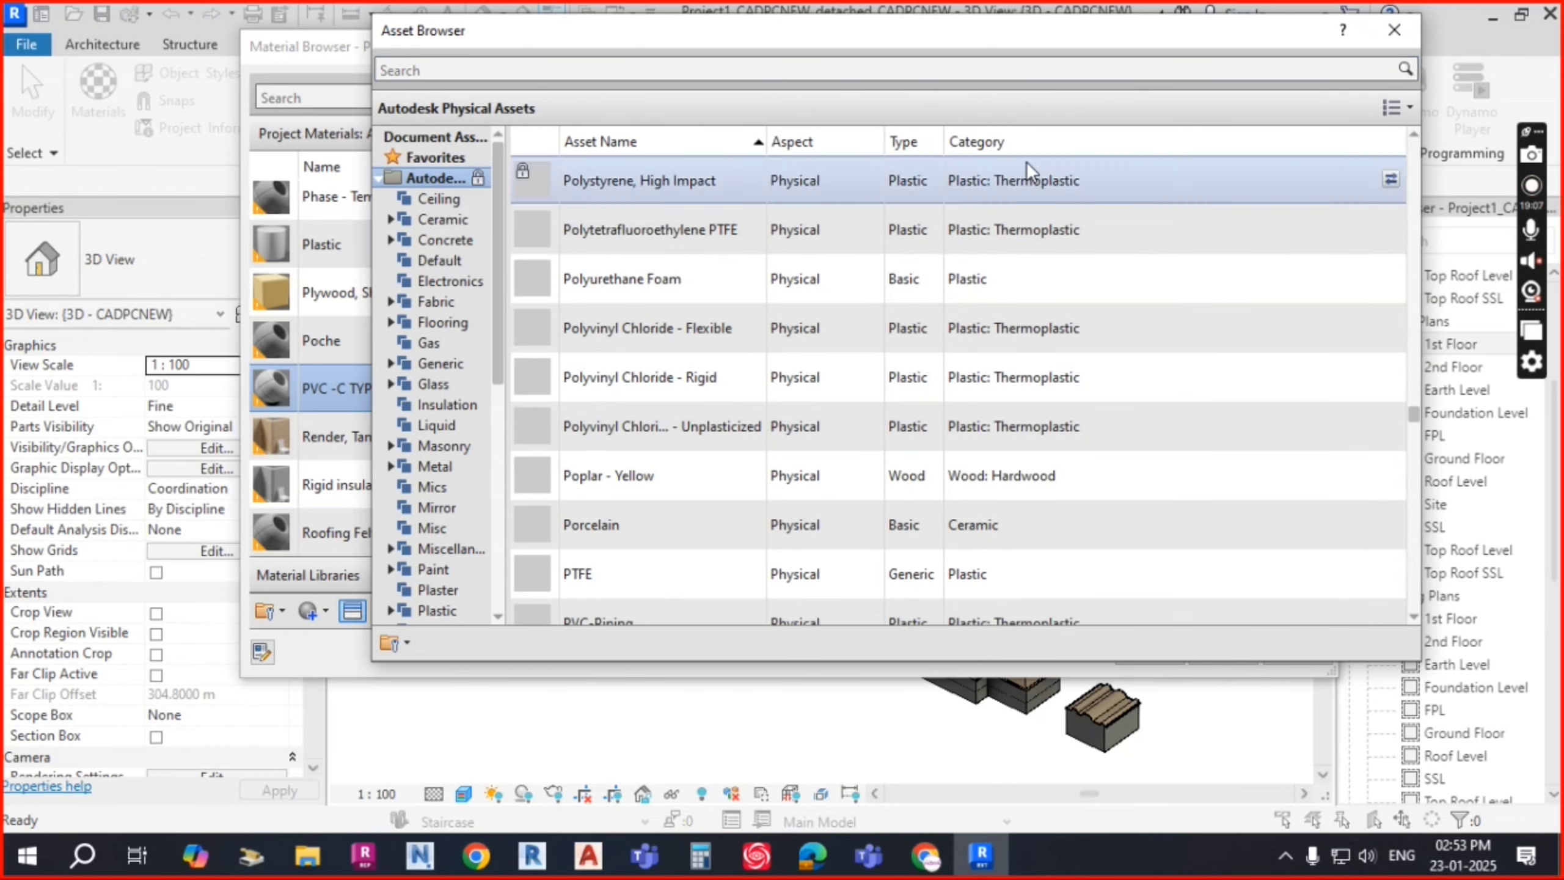
pyautogui.click(1395, 32)
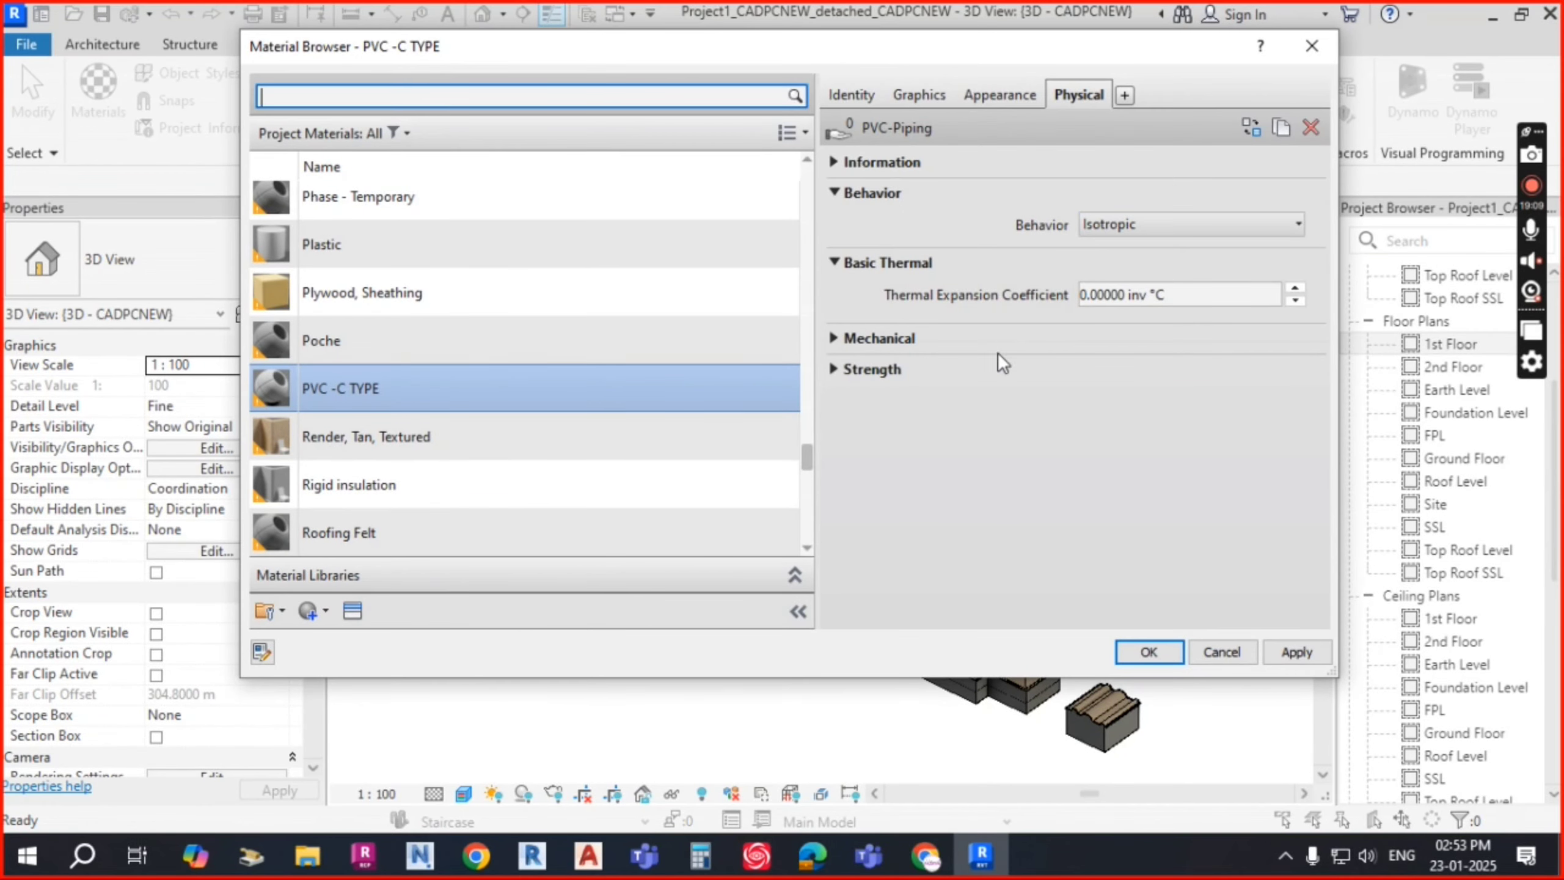
# Step: Add a thermal asset to the material, searching for PVC and choosing Polyvinyl Chloride - Expanded
pyautogui.click(1130, 95)
pyautogui.click(1070, 158)
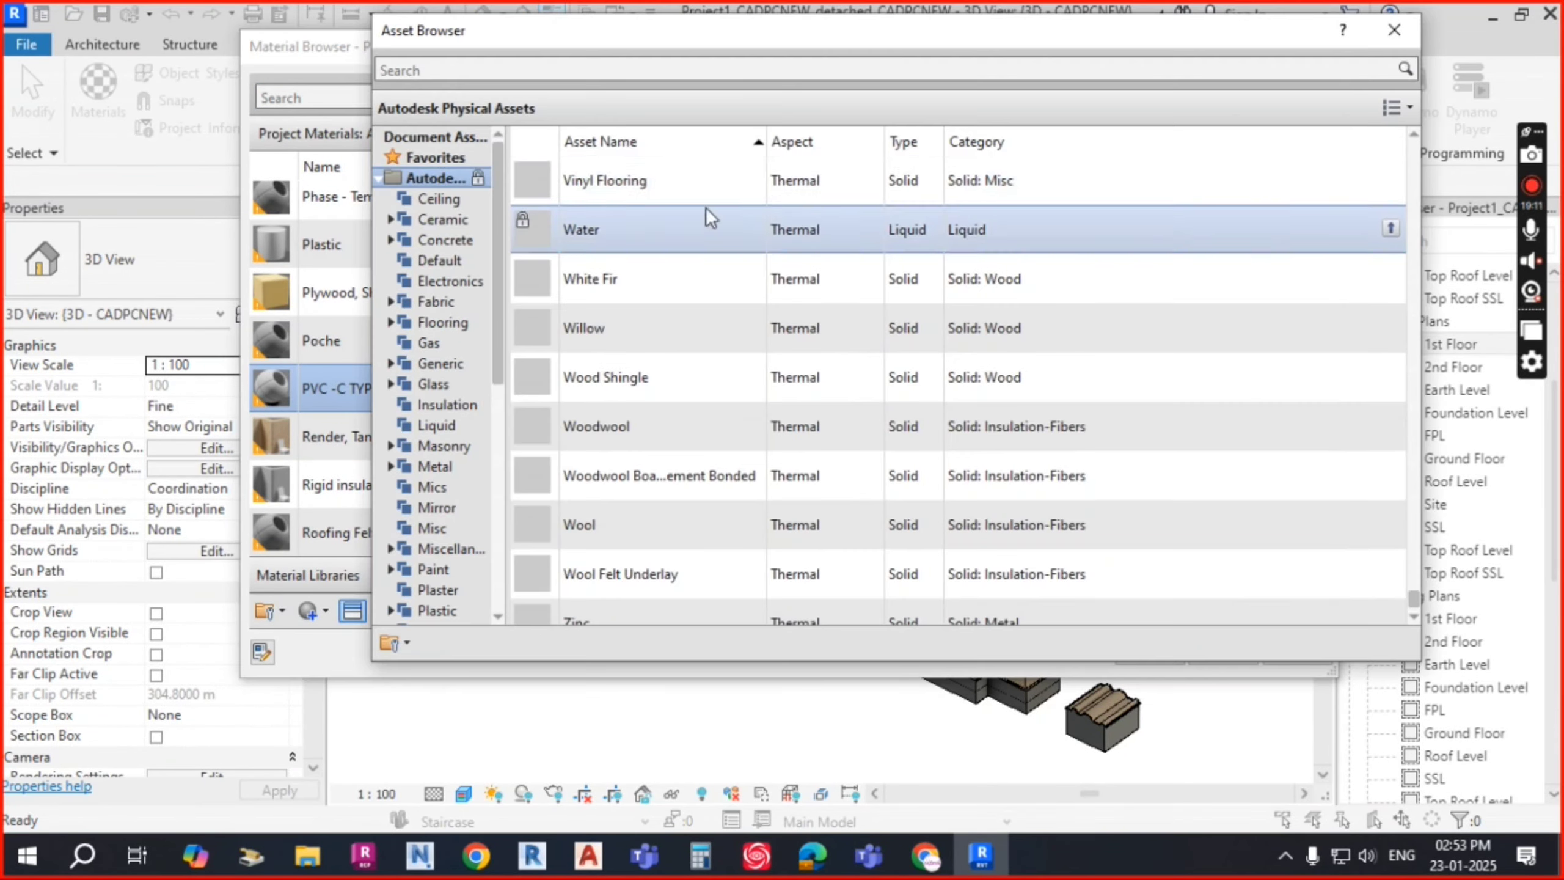
pyautogui.click(643, 71)
pyautogui.write('THR')
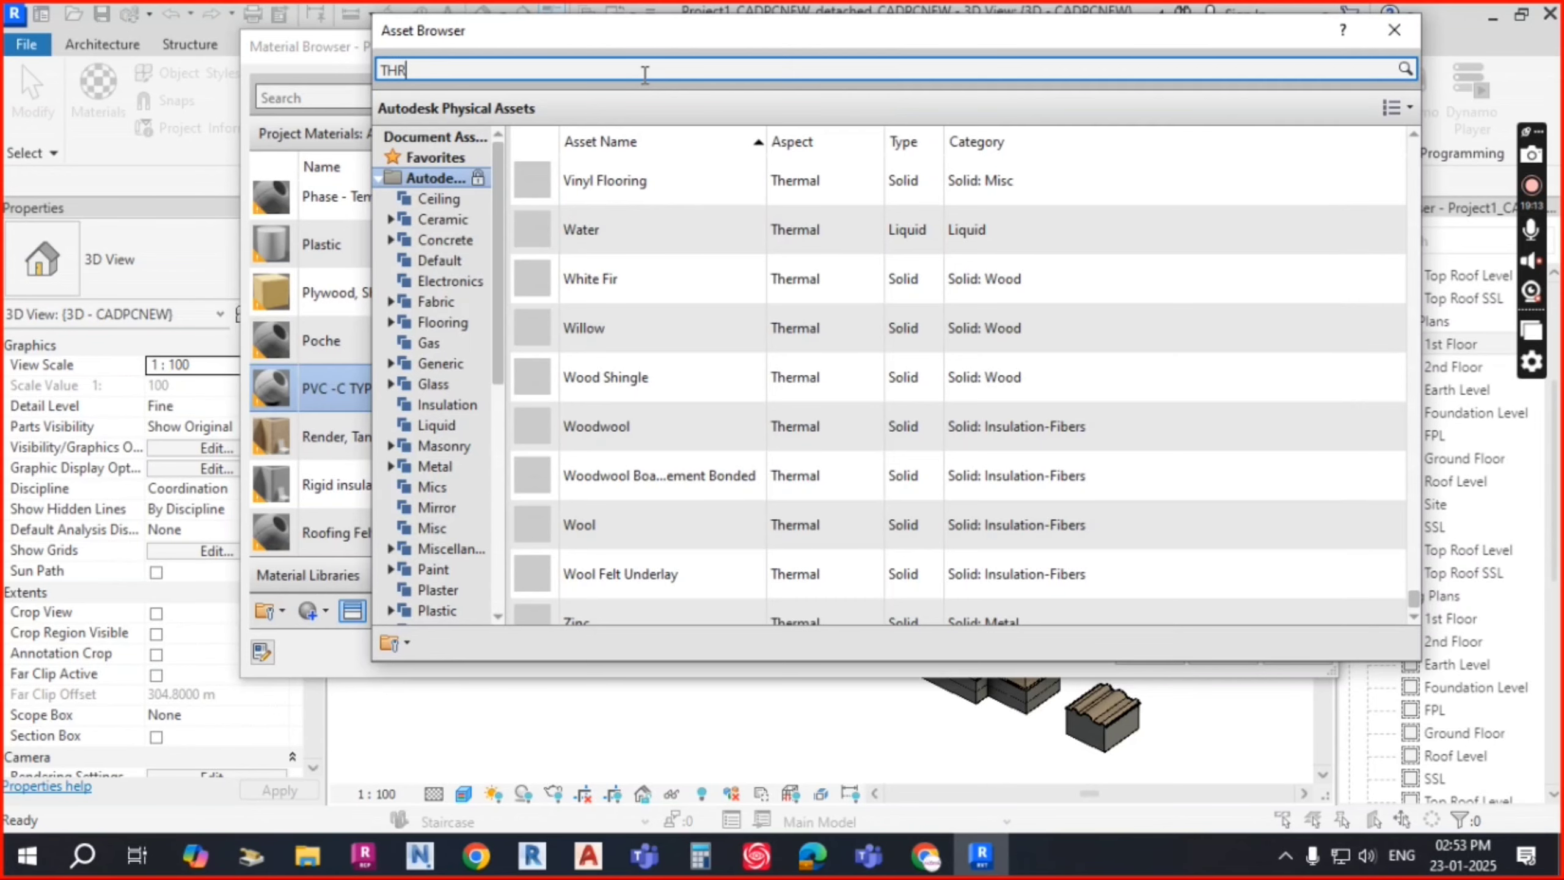
pyautogui.press('BackSpace')
pyautogui.write('ER')
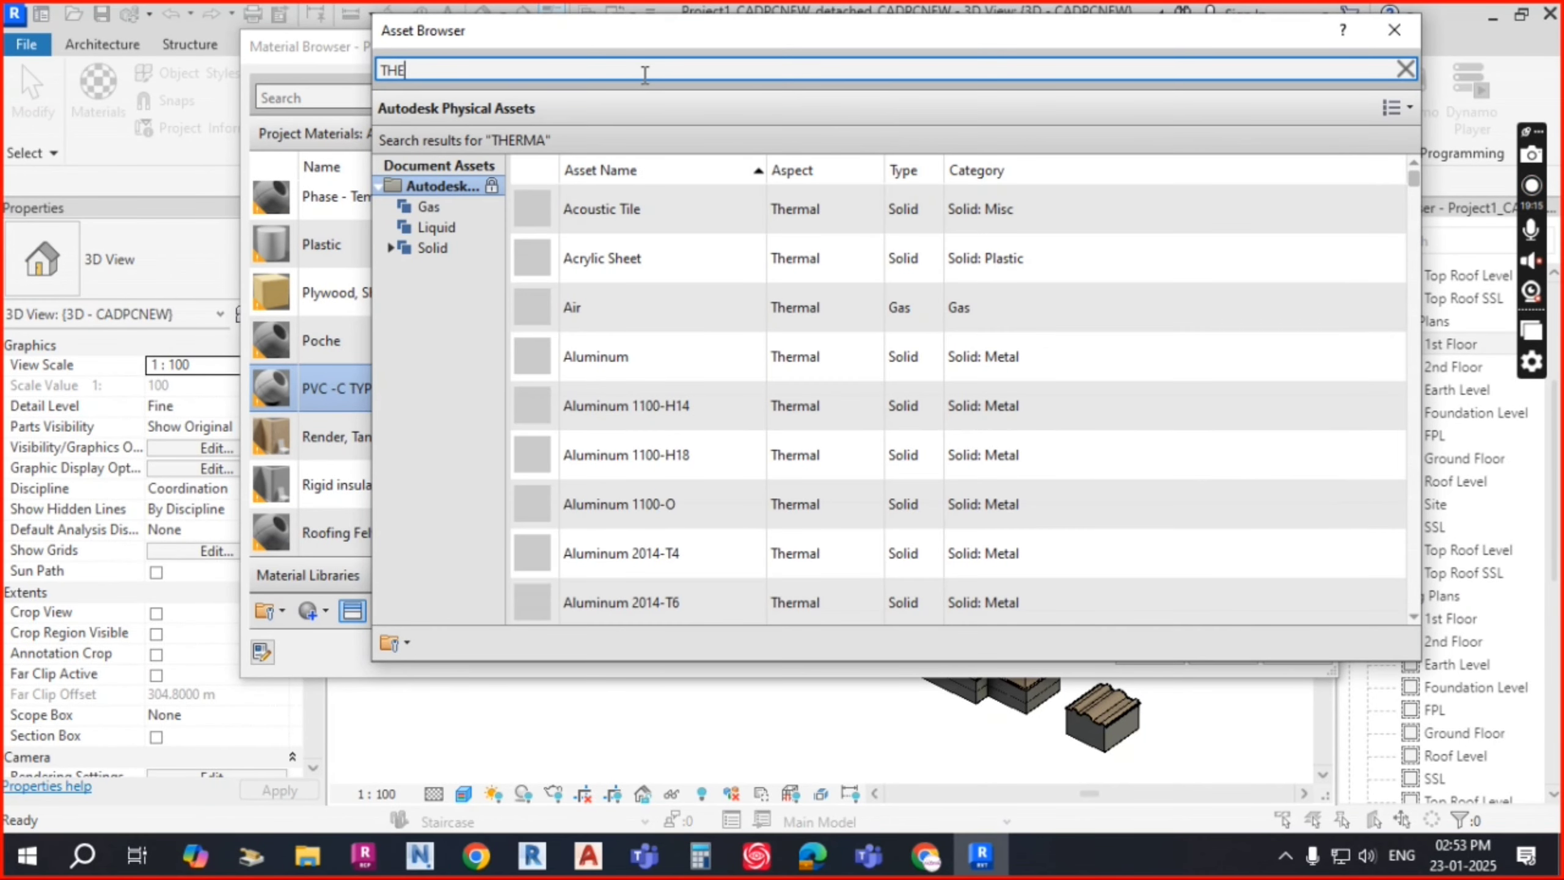
pyautogui.press('BackSpace')
pyautogui.press('BackSpace')
pyautogui.press('BackSpace')
pyautogui.write('PVC')
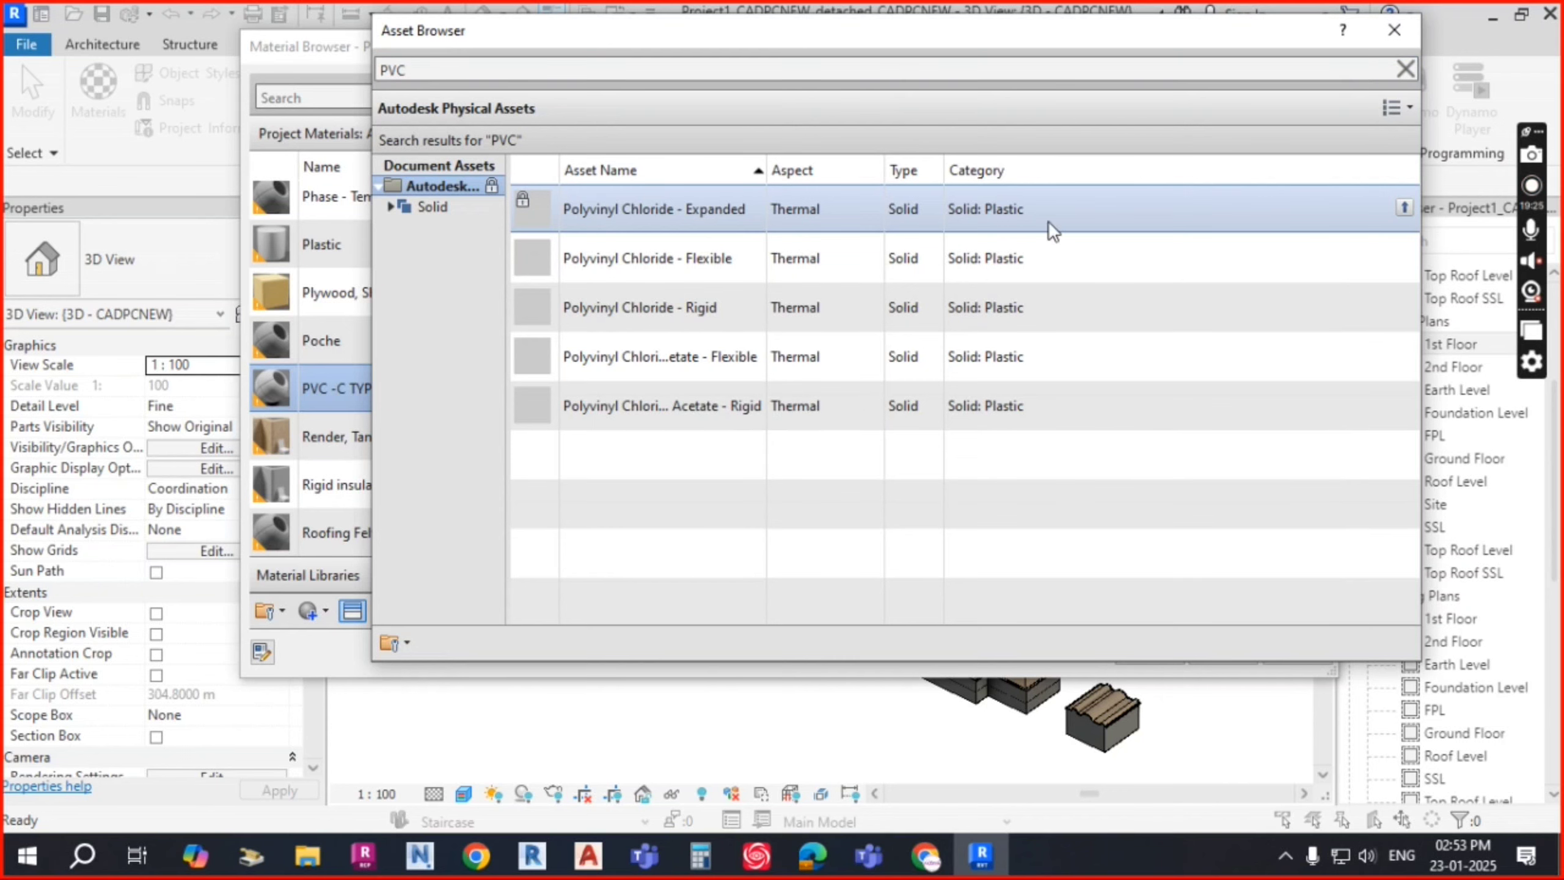
pyautogui.click(1404, 209)
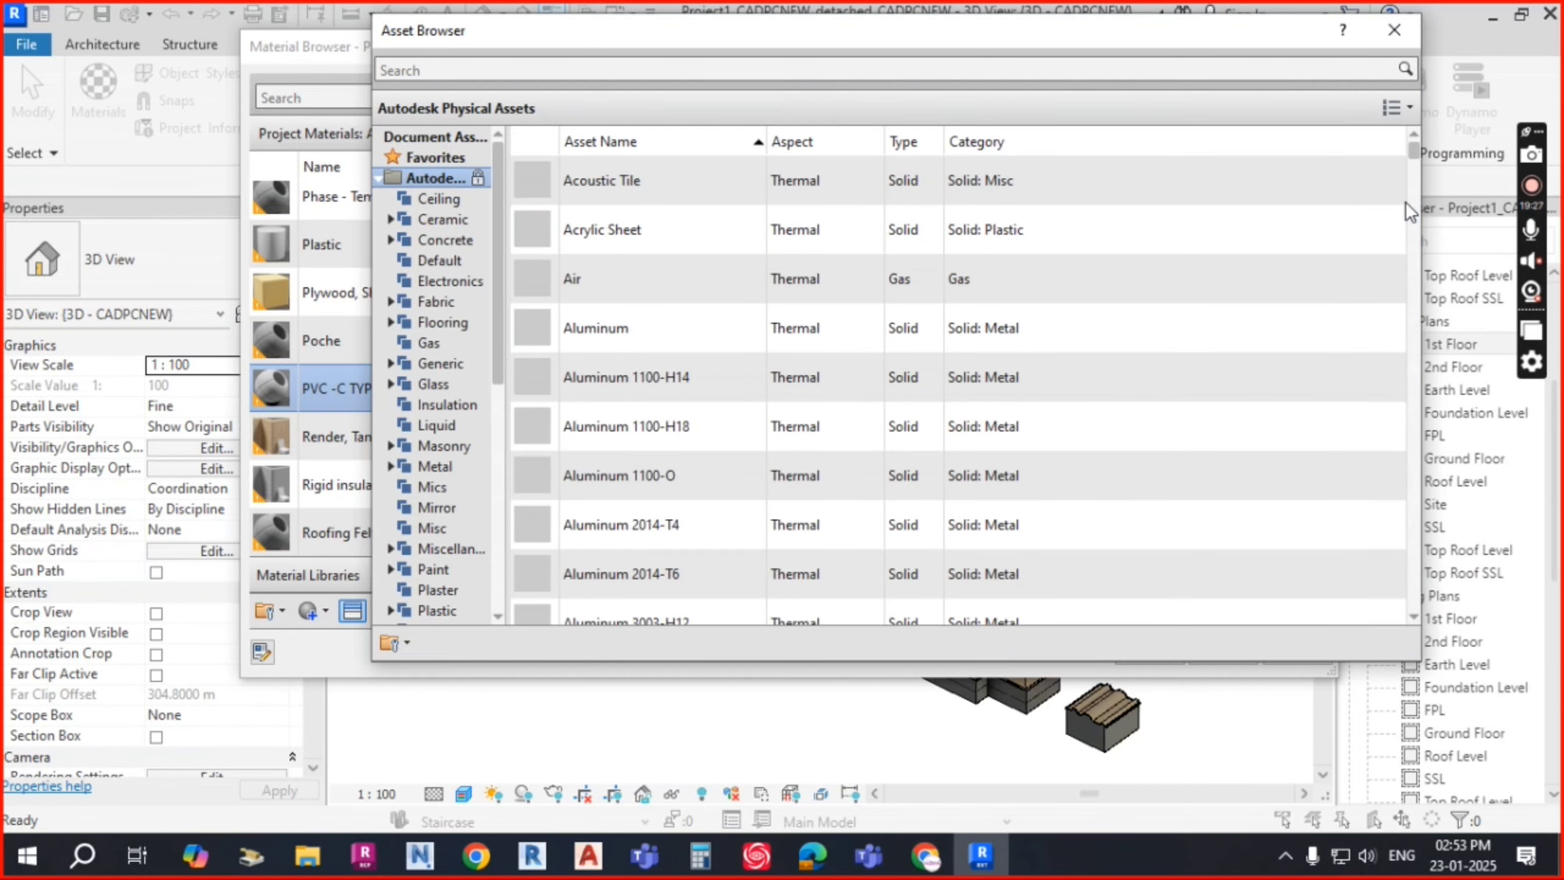
pyautogui.click(1394, 29)
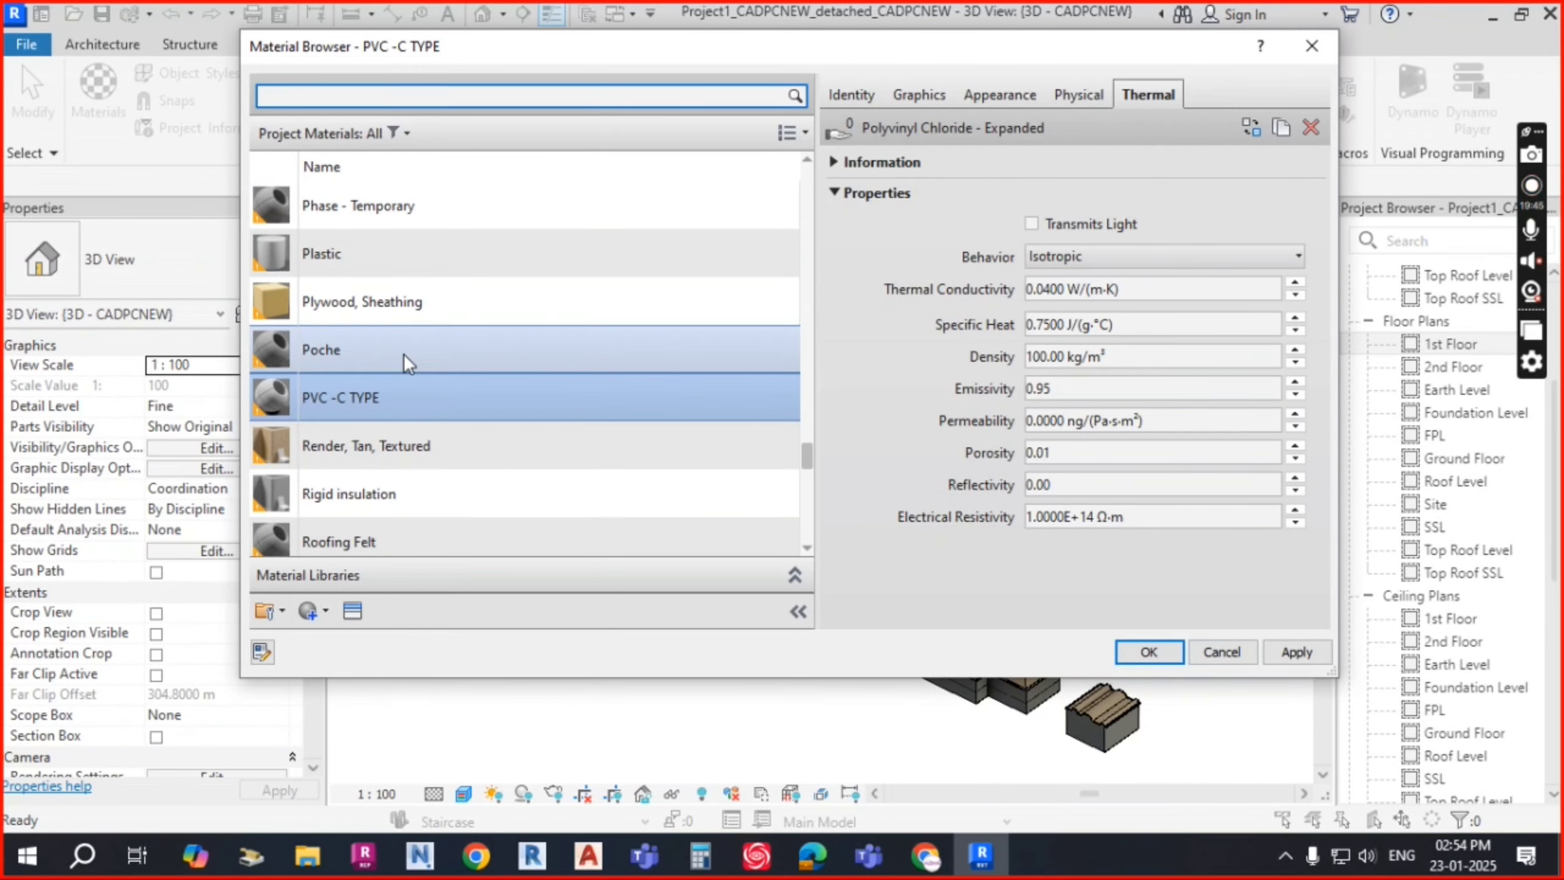
# Step: Open the Asset Browser and examine the Cast-In-Place and Lightweight concrete assets in Autodesk Physical Assets
pyautogui.click(354, 609)
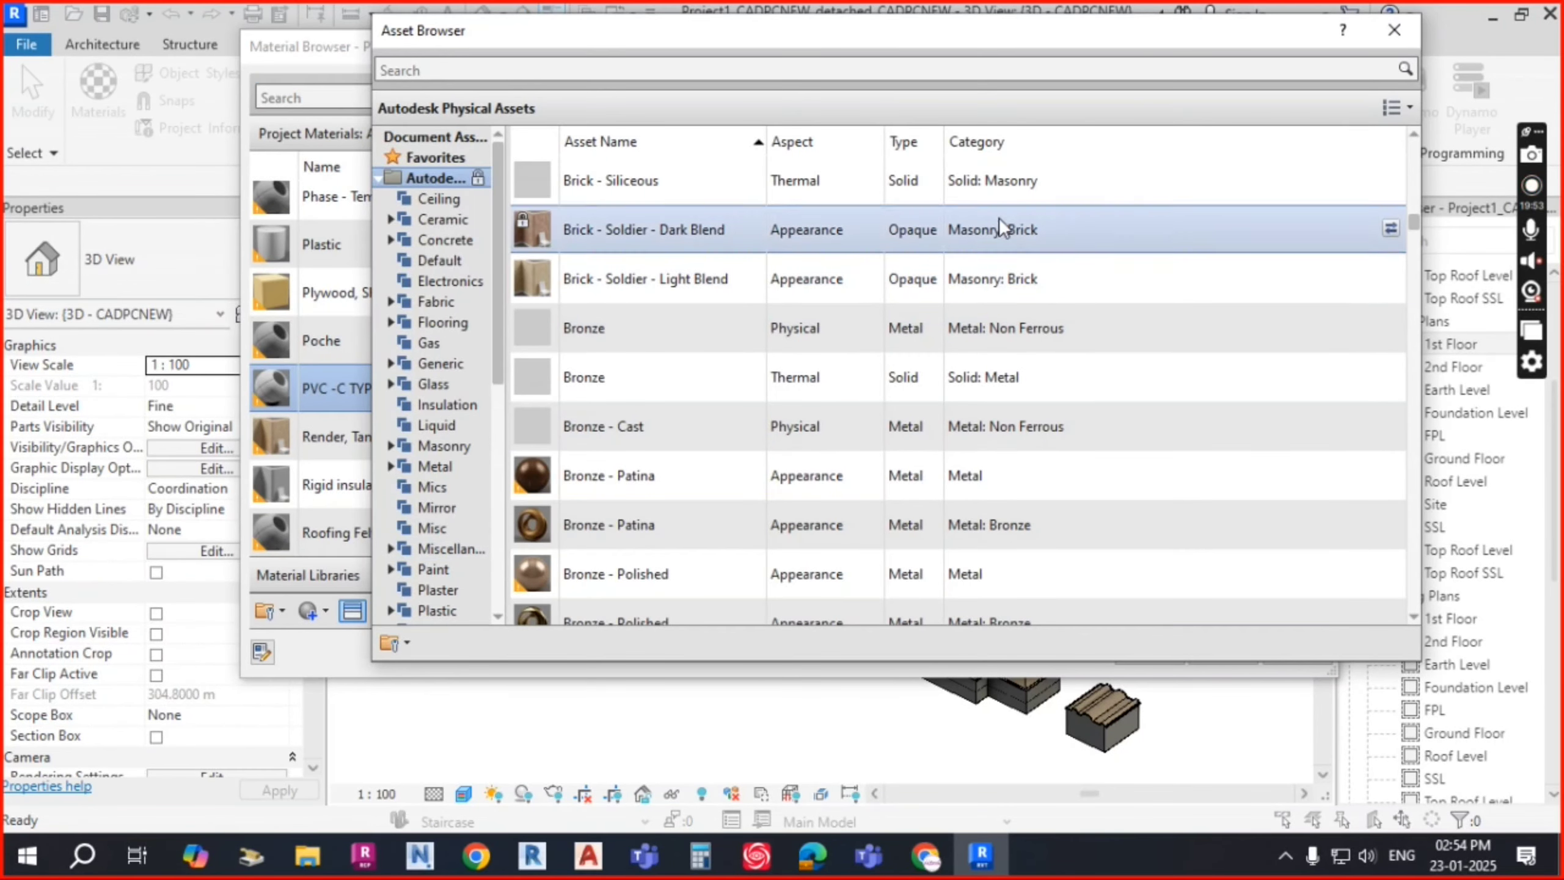
pyautogui.moveTo(1415, 226); pyautogui.dragTo(1413, 147)
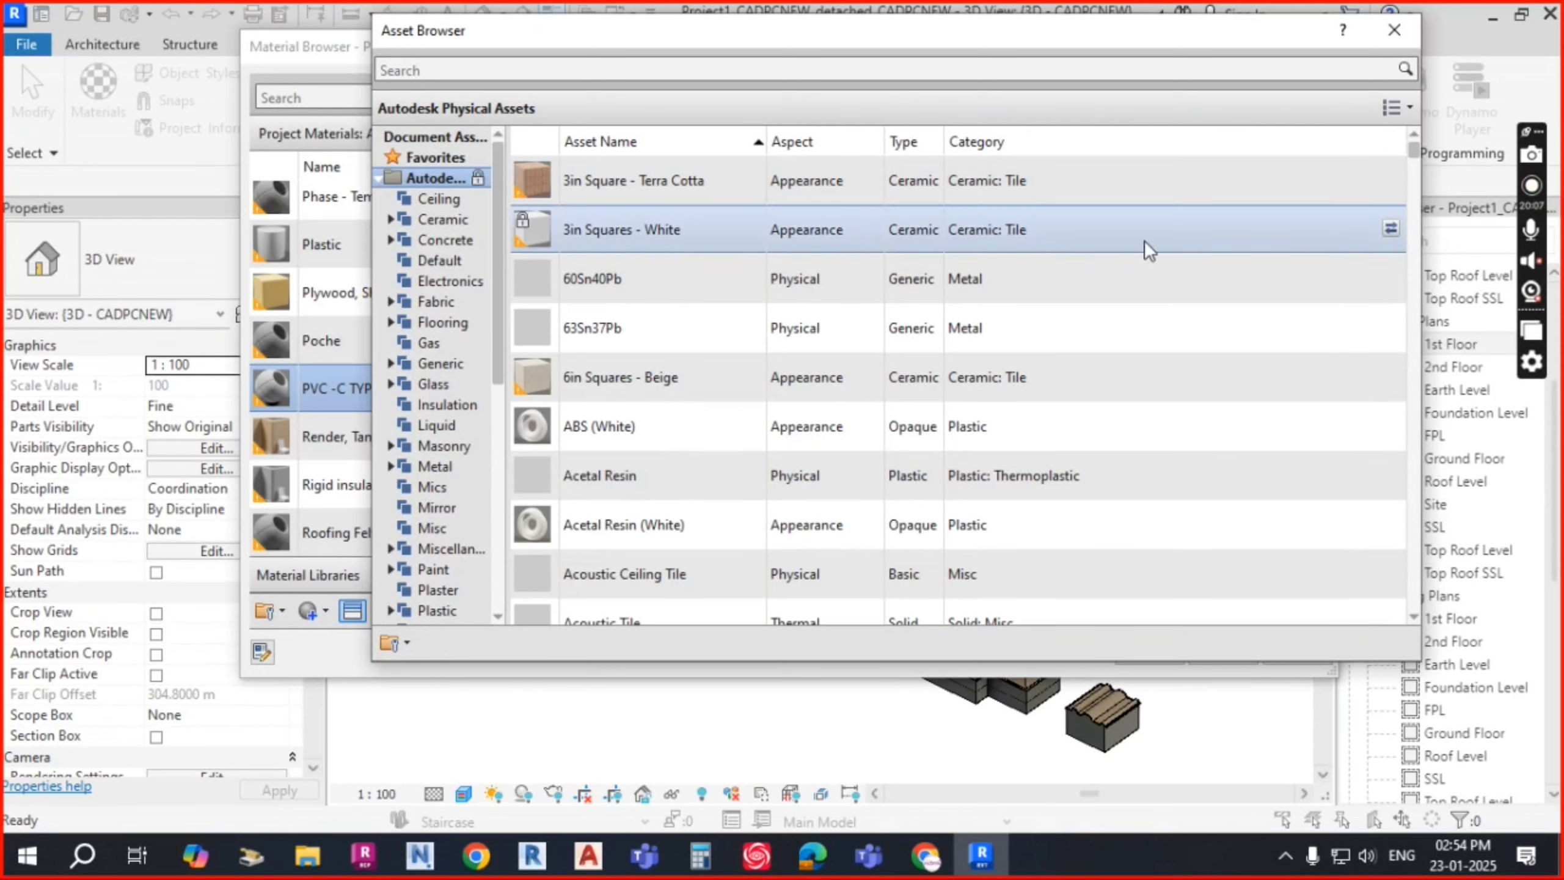
pyautogui.moveTo(493, 213)
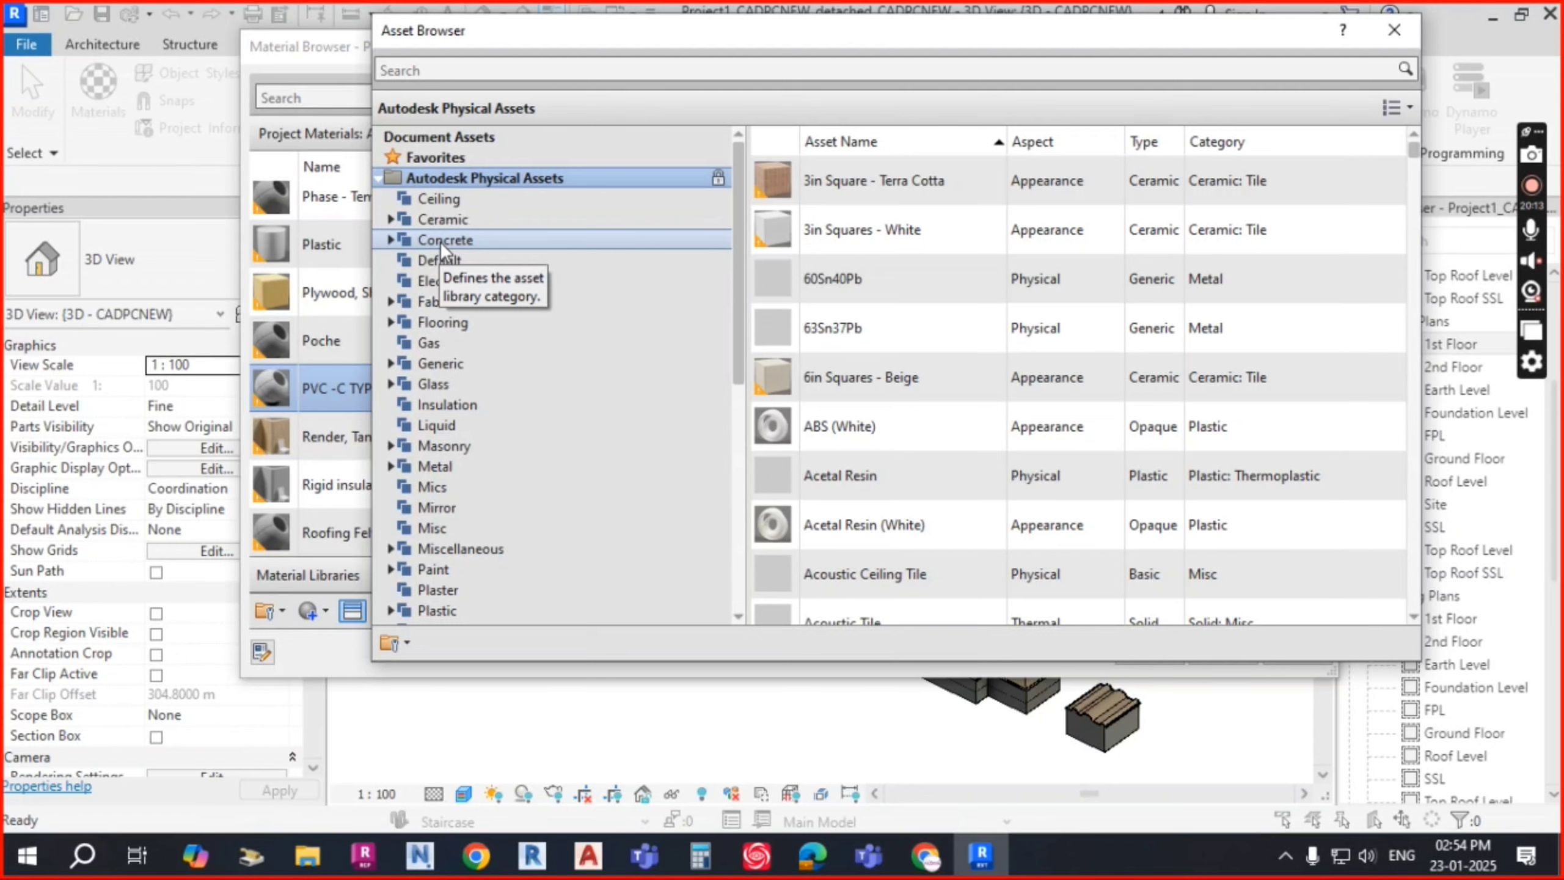
pyautogui.click(392, 239)
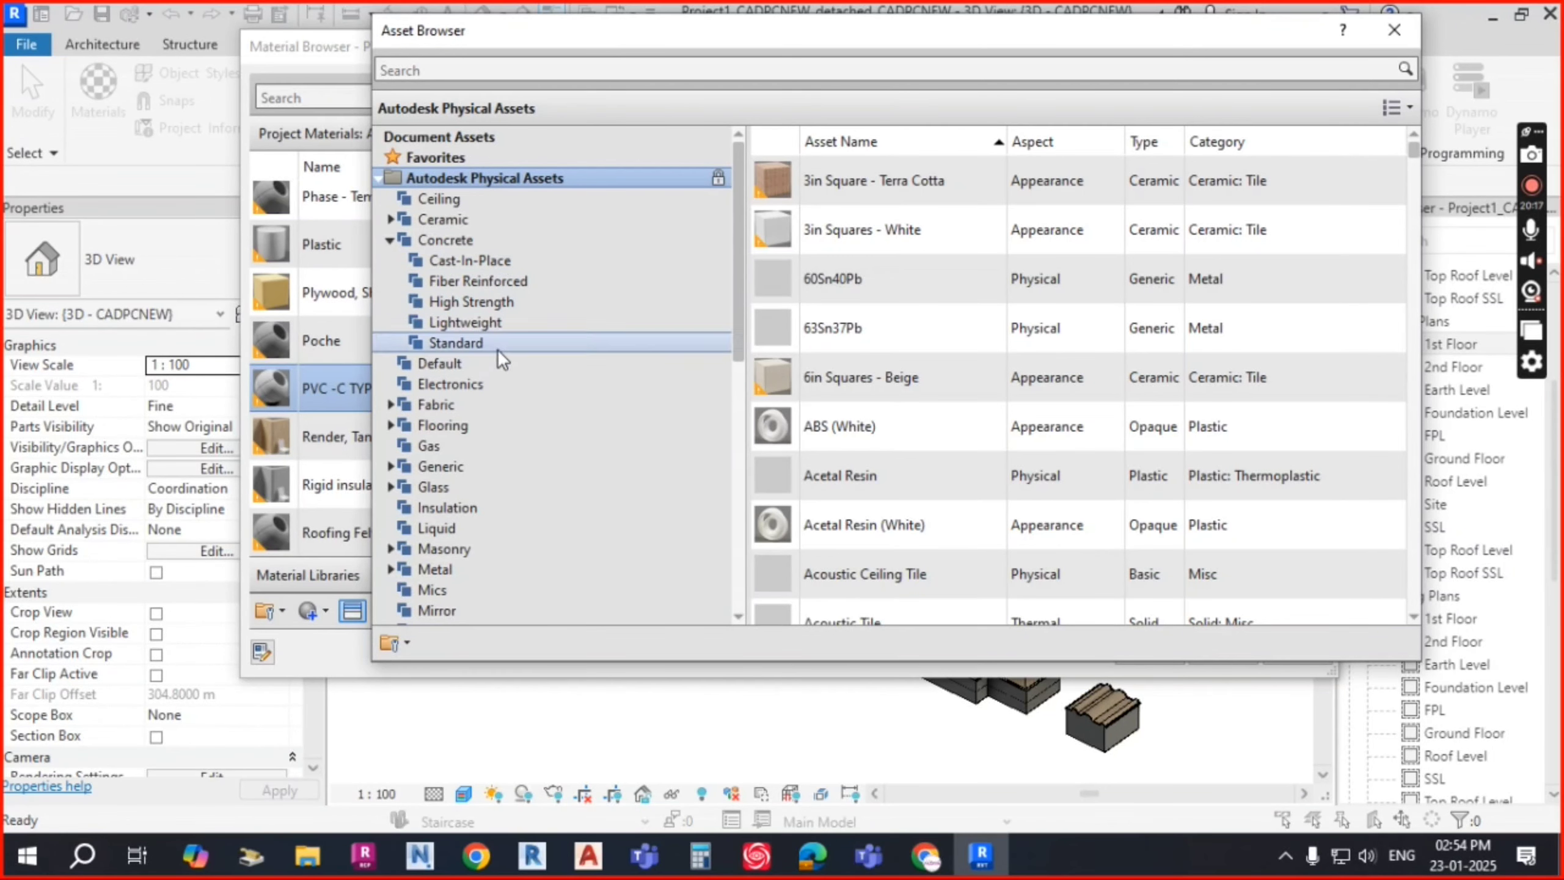
pyautogui.click(476, 262)
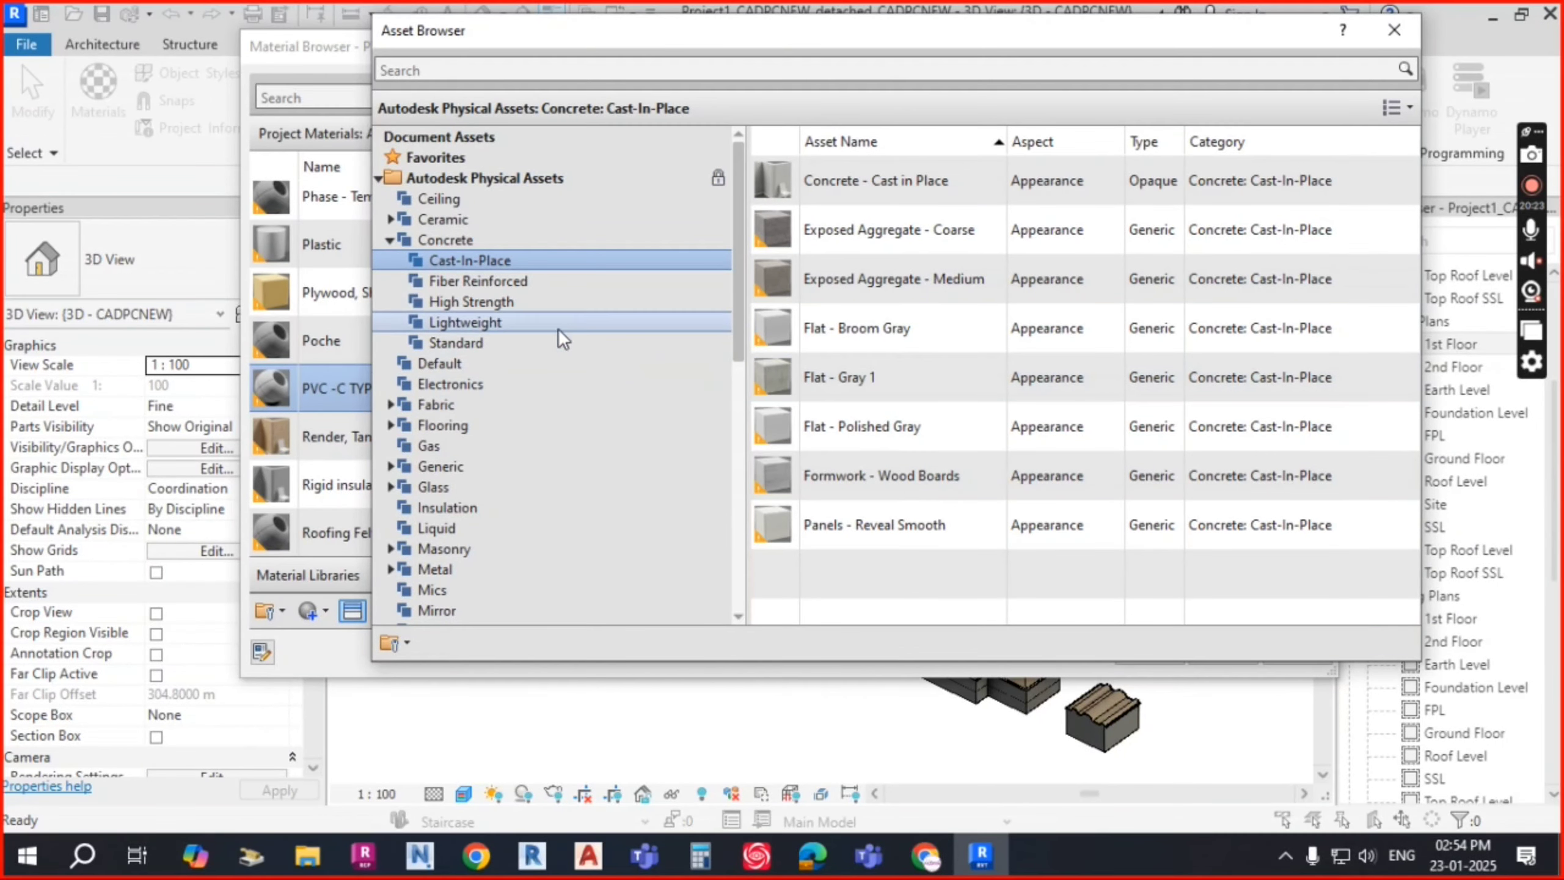
pyautogui.click(492, 322)
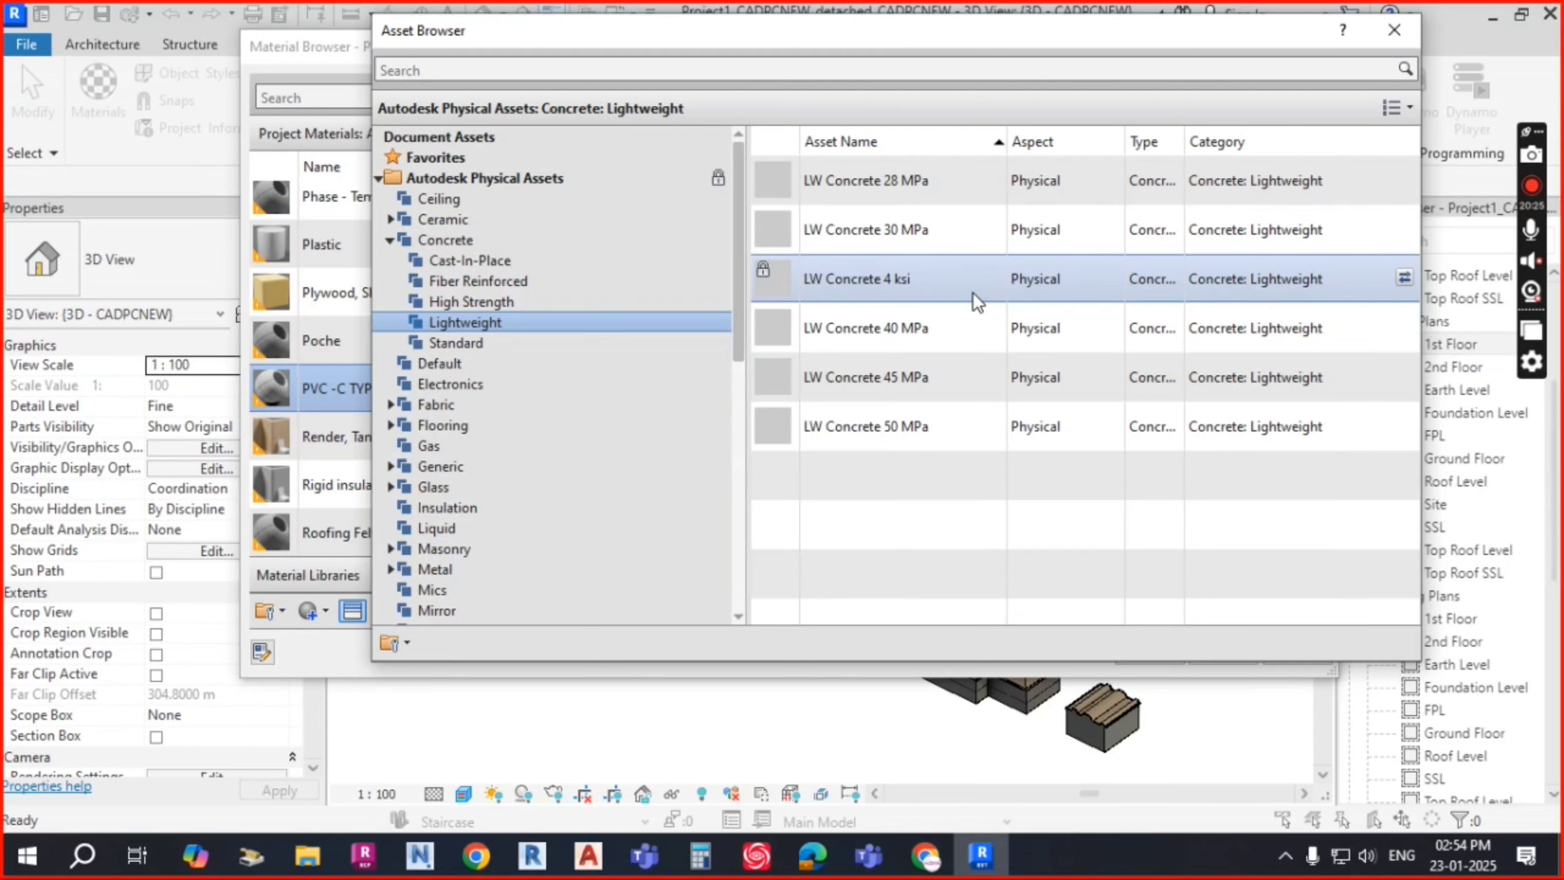
# Step: Examine the plastic assets in the Composite, Elastomer, Expanded, Opaque, Thermoplastic and Thermoset categories
pyautogui.scroll(-2, 472, 469)
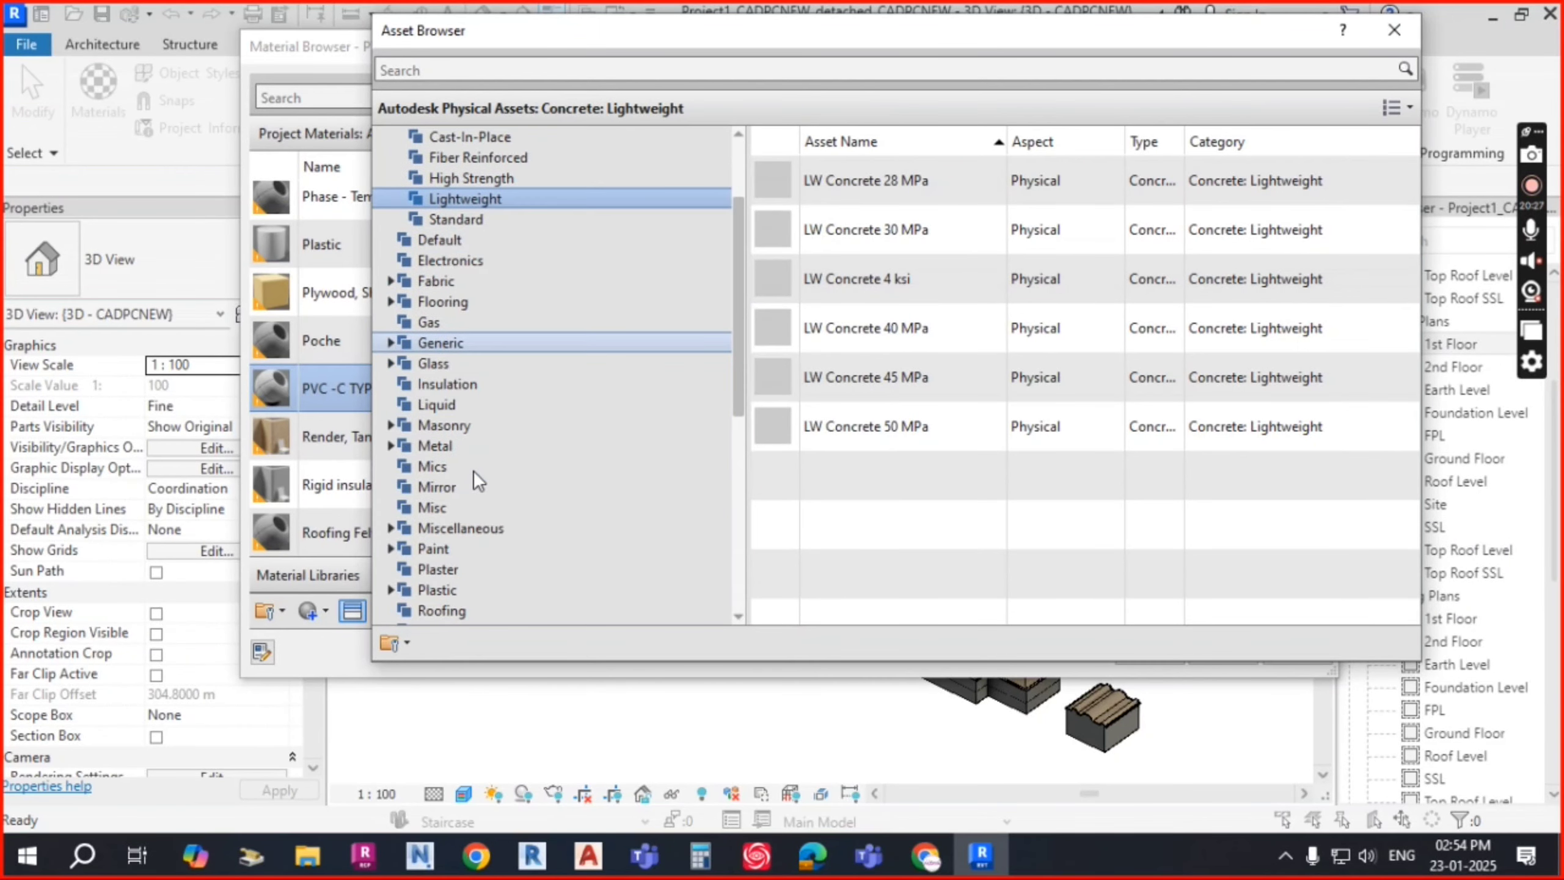
pyautogui.scroll(-6, 473, 469)
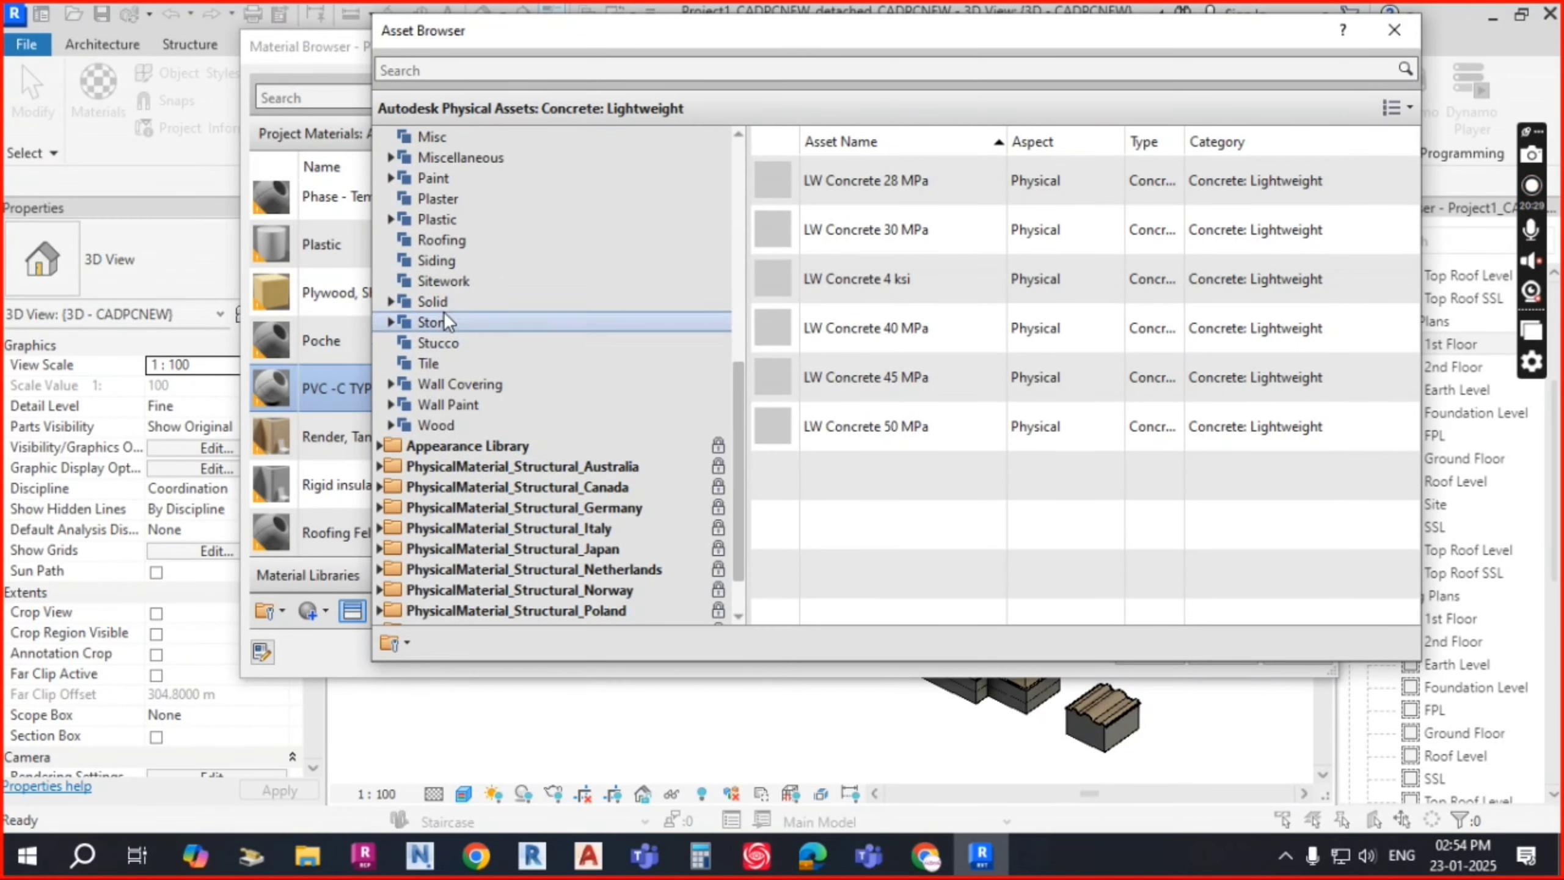
pyautogui.click(390, 219)
pyautogui.click(476, 243)
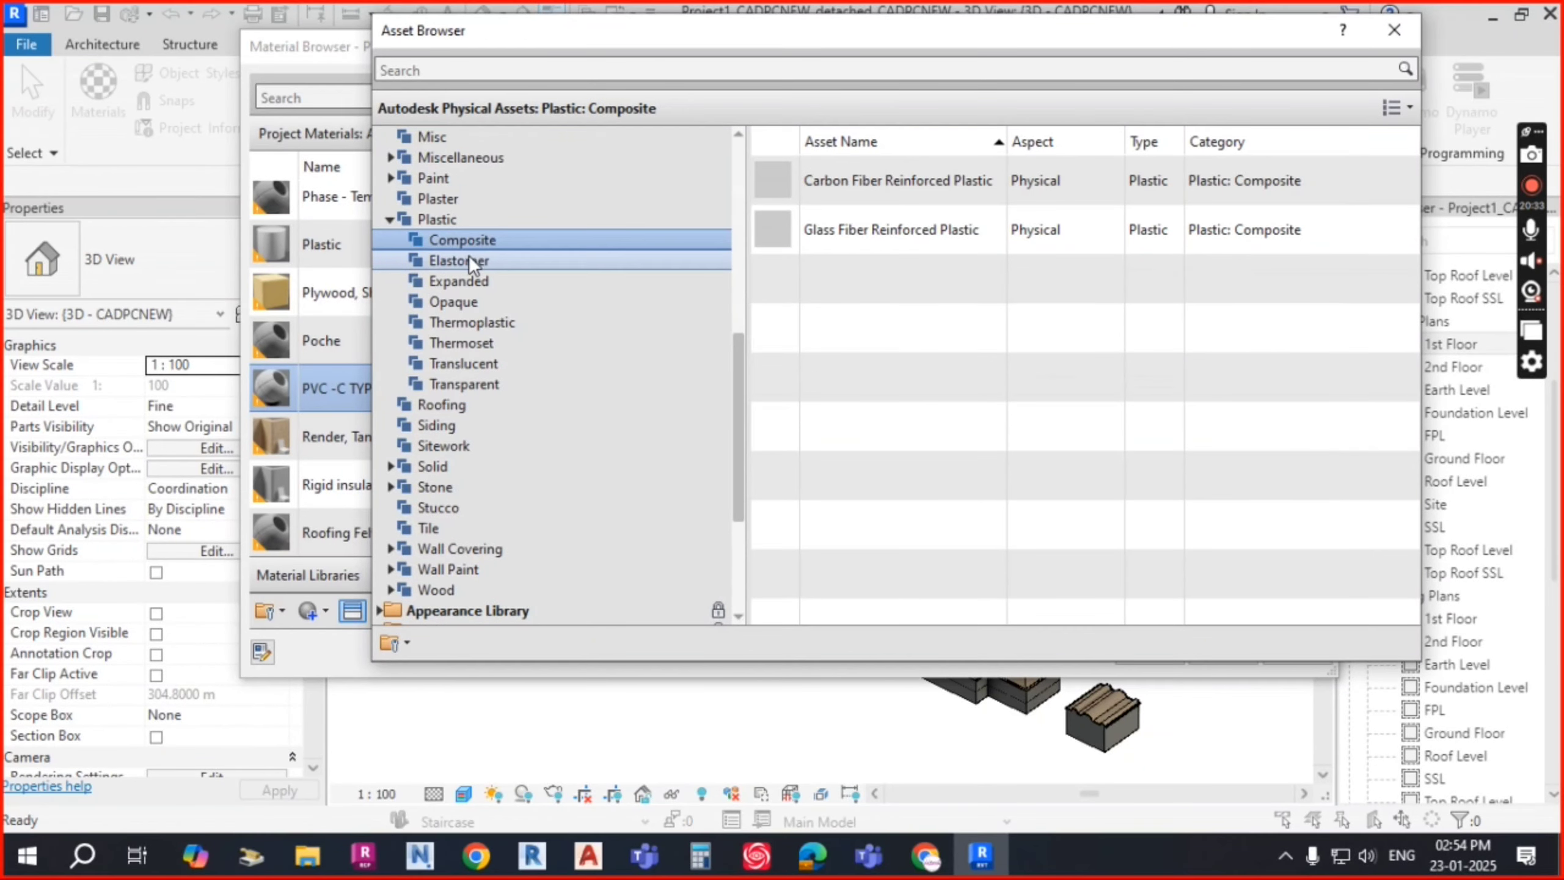
pyautogui.click(465, 259)
pyautogui.click(468, 282)
pyautogui.click(473, 304)
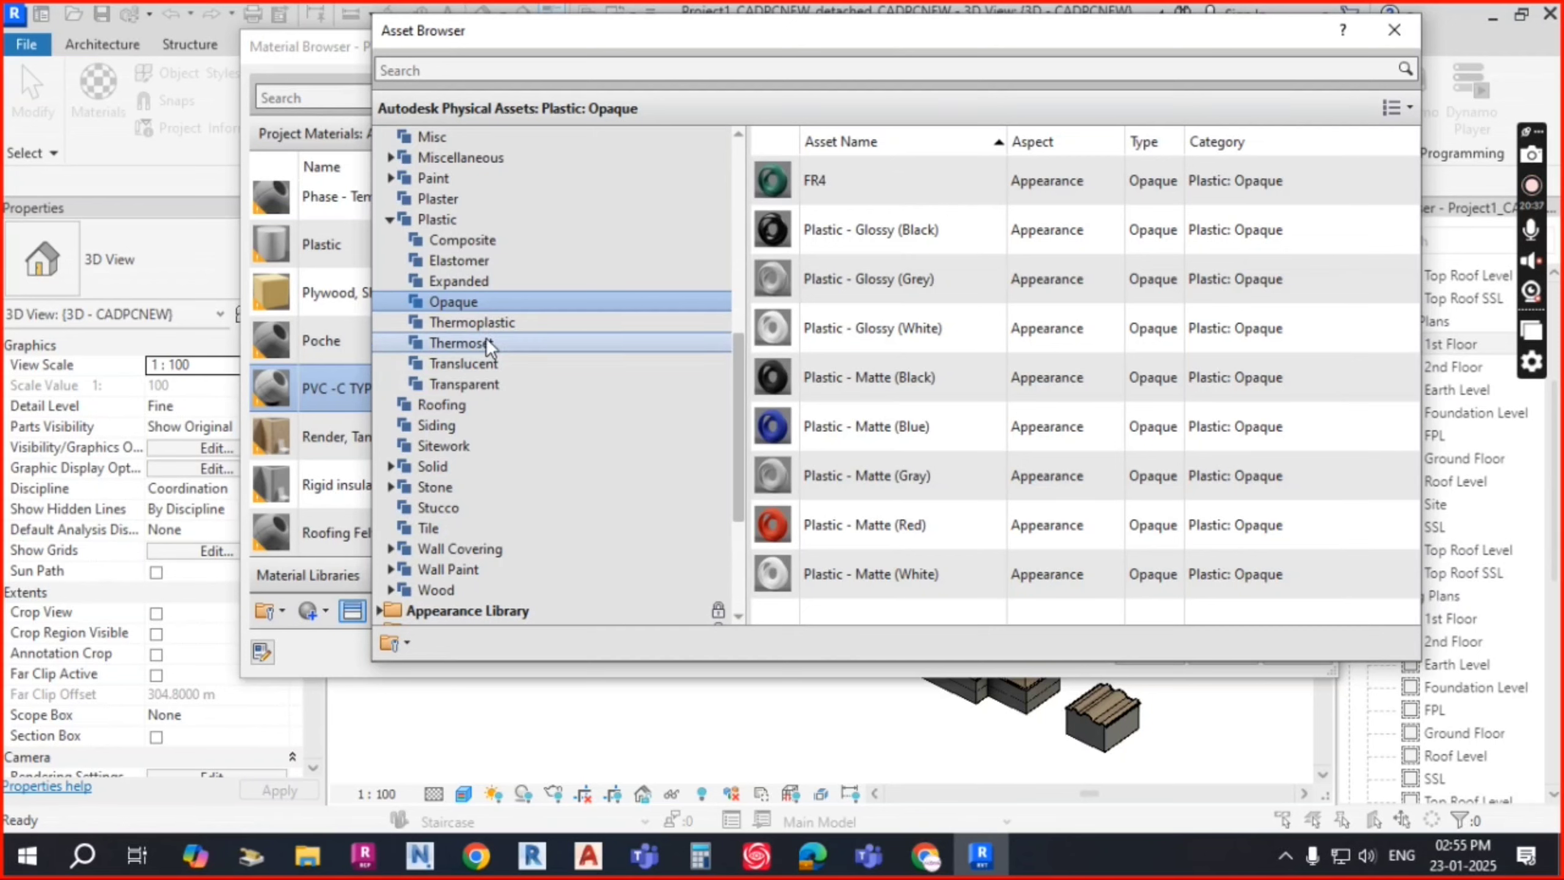
pyautogui.click(484, 322)
pyautogui.click(471, 342)
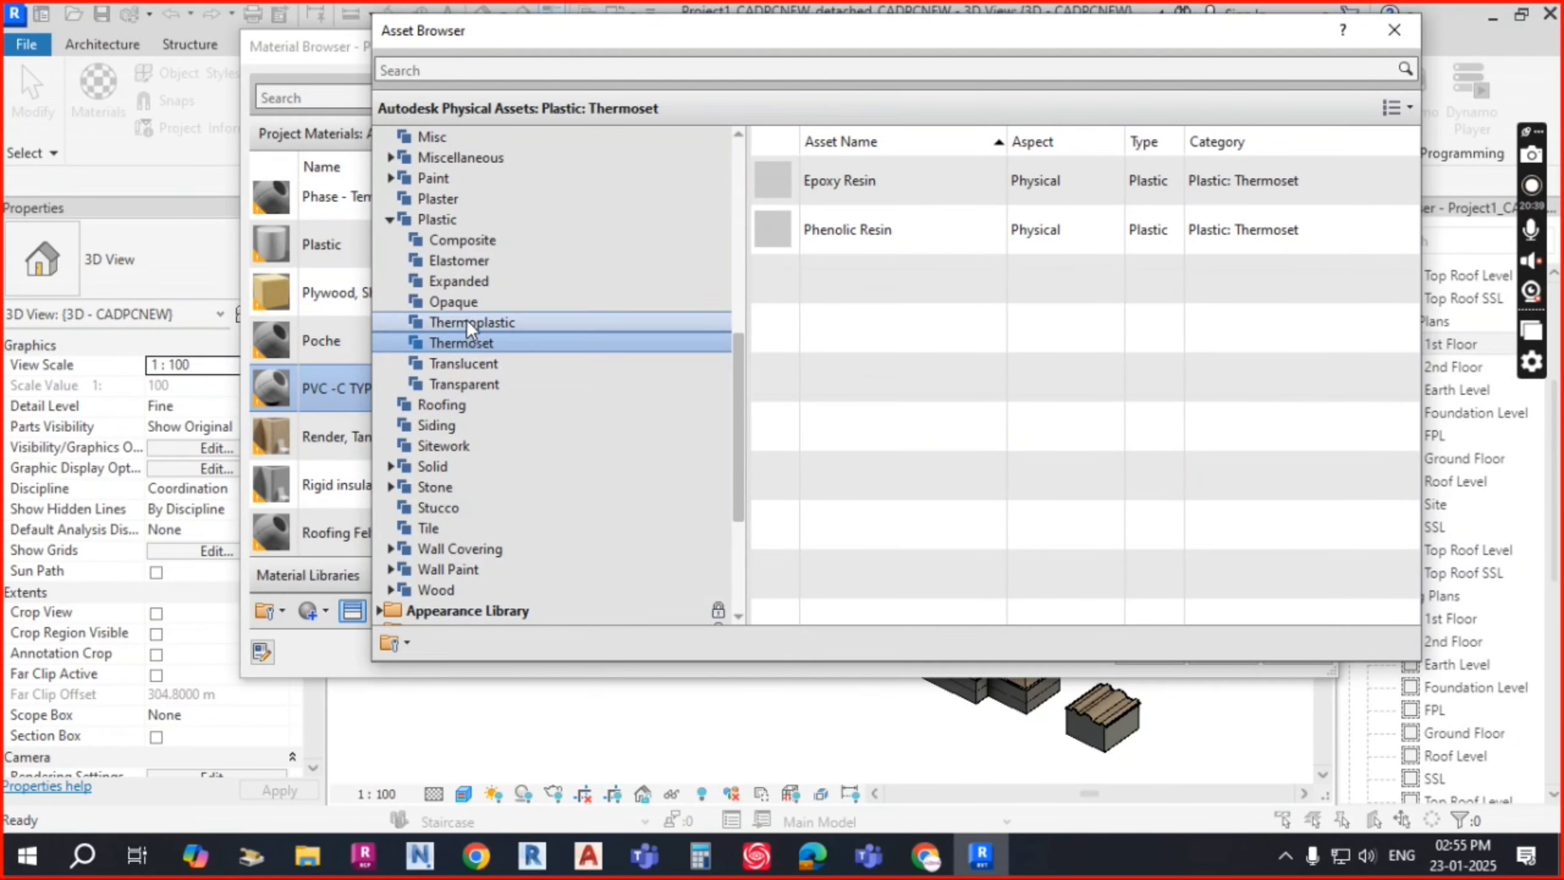
pyautogui.click(466, 321)
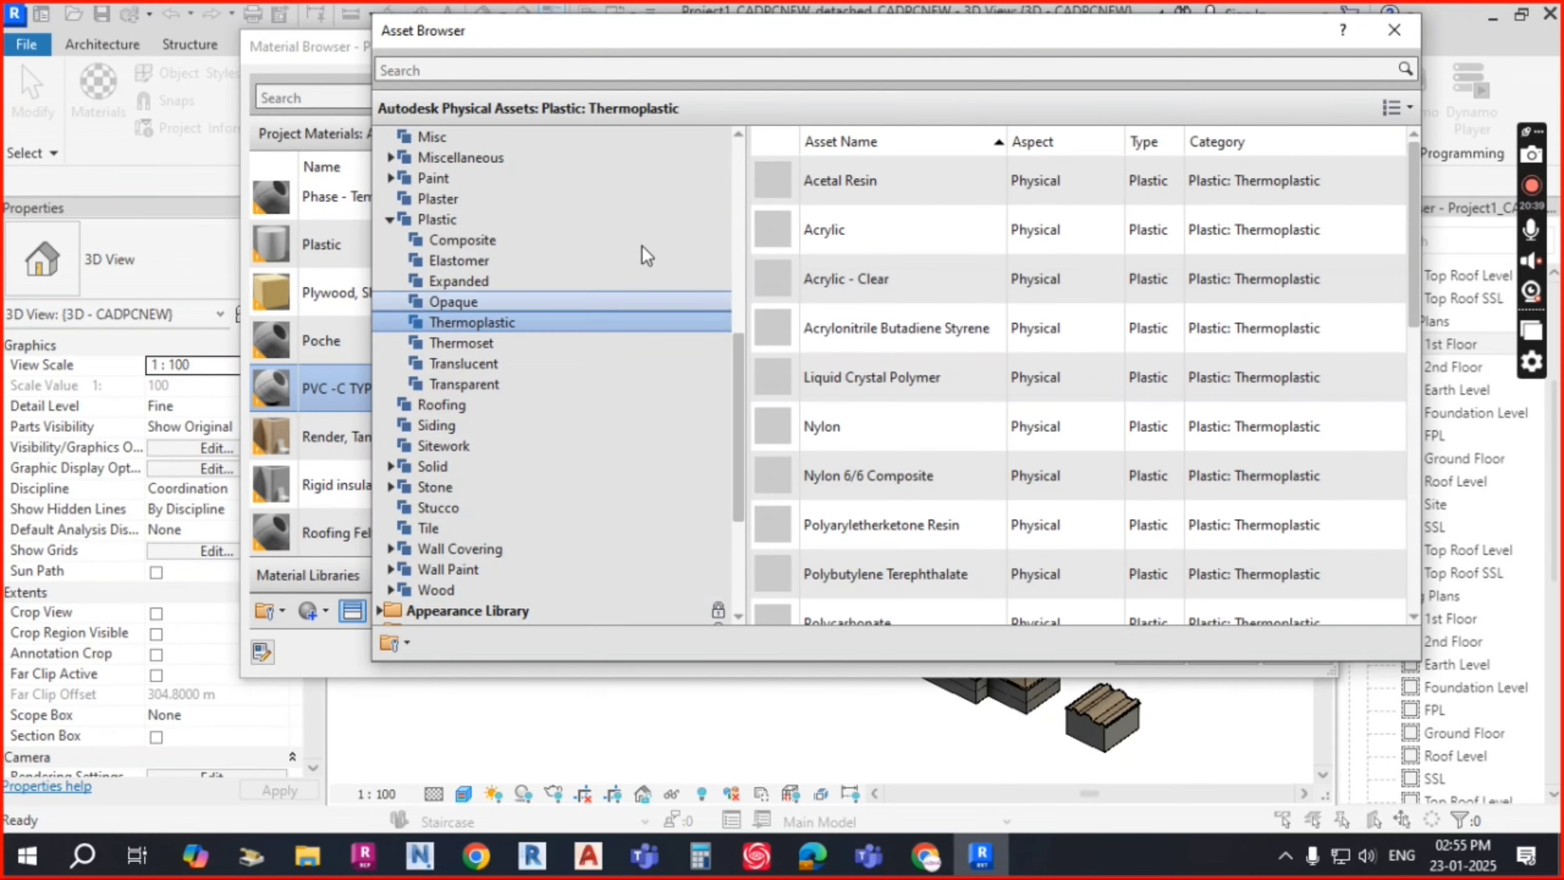
# Step: Examine the Opaque plastic assets in Autodesk Physical Assets and look through the list of asset libraries
pyautogui.click(458, 303)
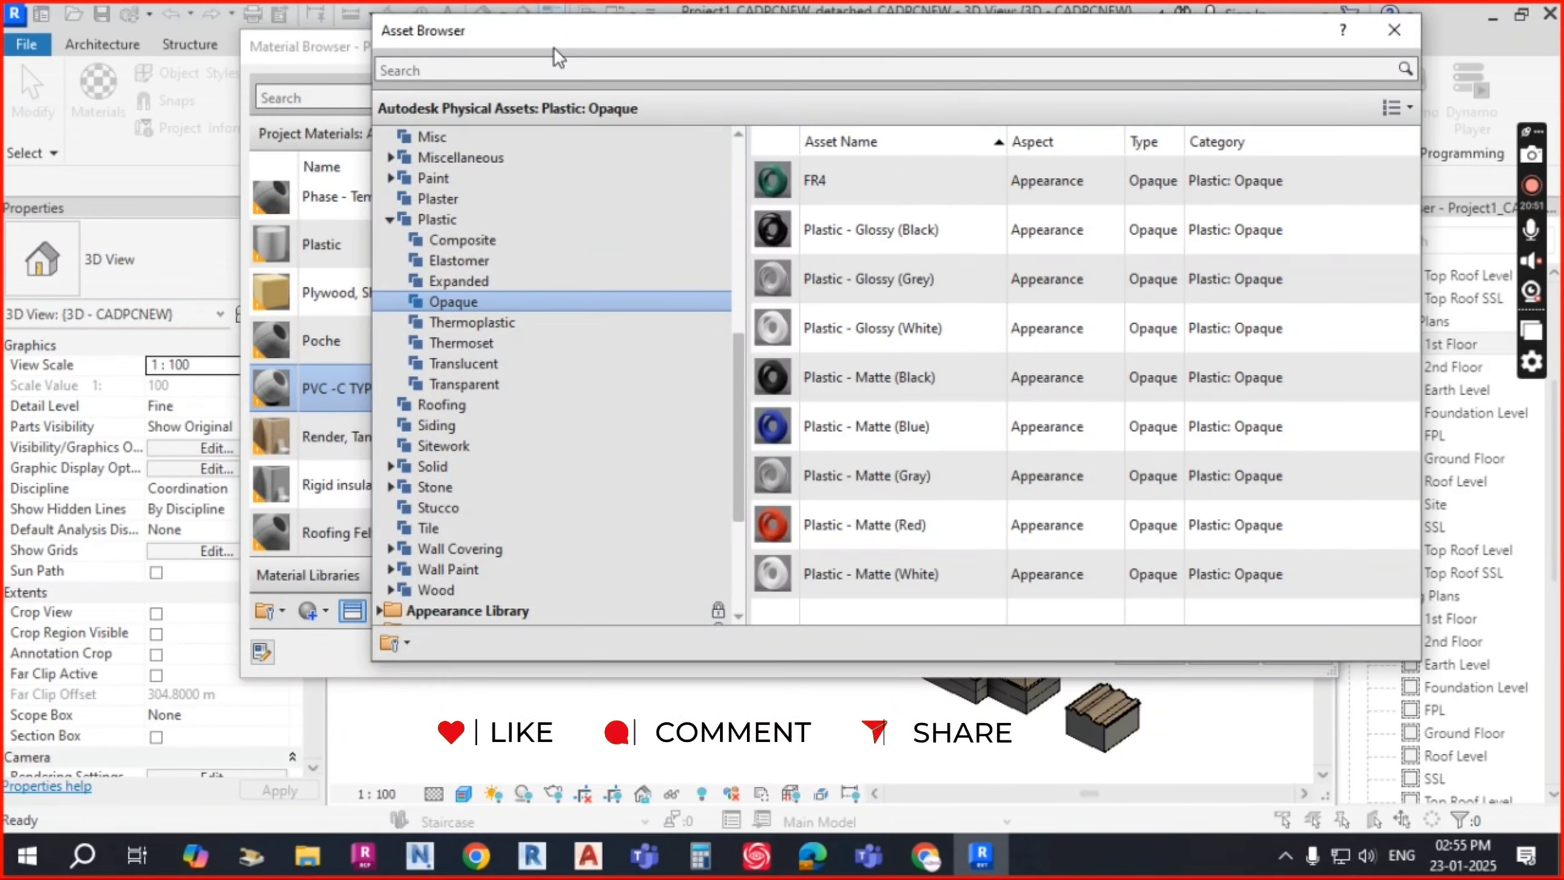
pyautogui.scroll(4, 492, 246)
pyautogui.scroll(4, 481, 264)
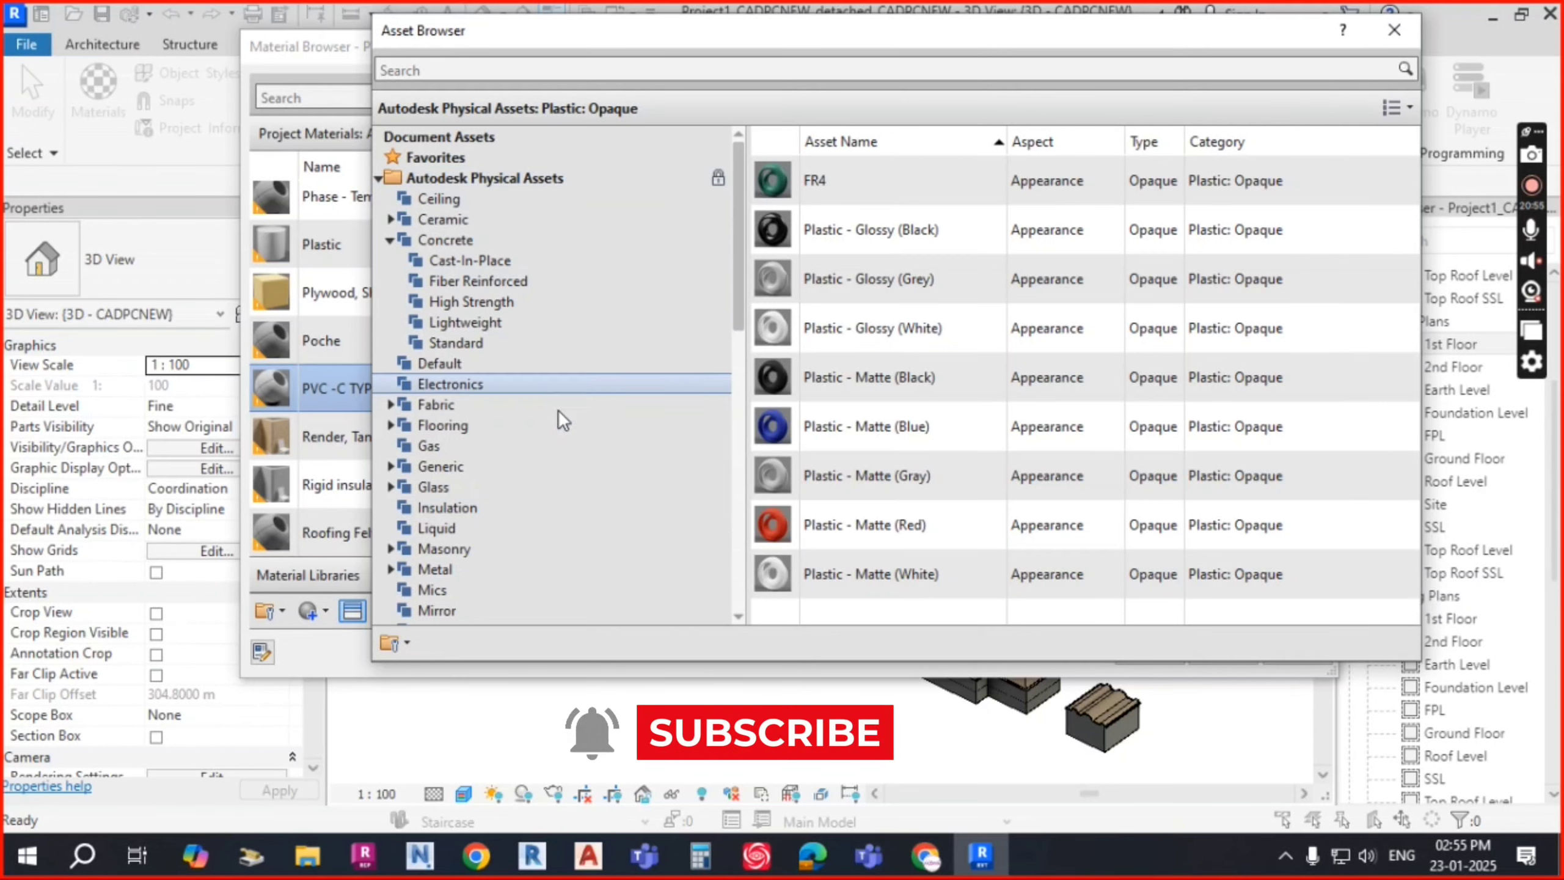
pyautogui.scroll(-12, 554, 413)
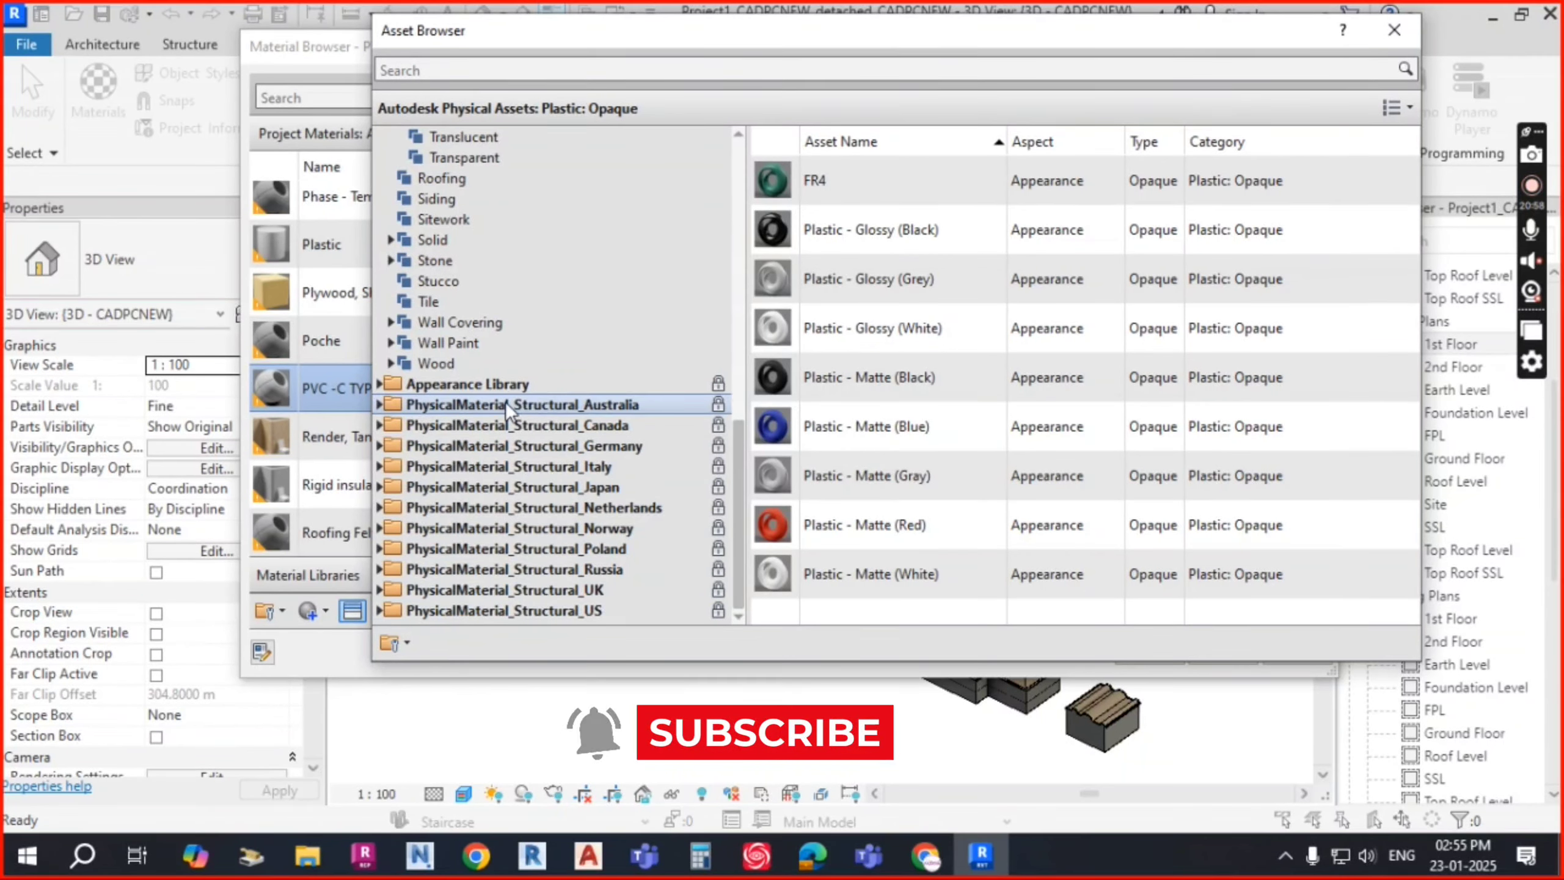
# Step: Examine the Opaque, Textured, Translucent and Transparent plastic assets in the Appearance Library
pyautogui.click(380, 384)
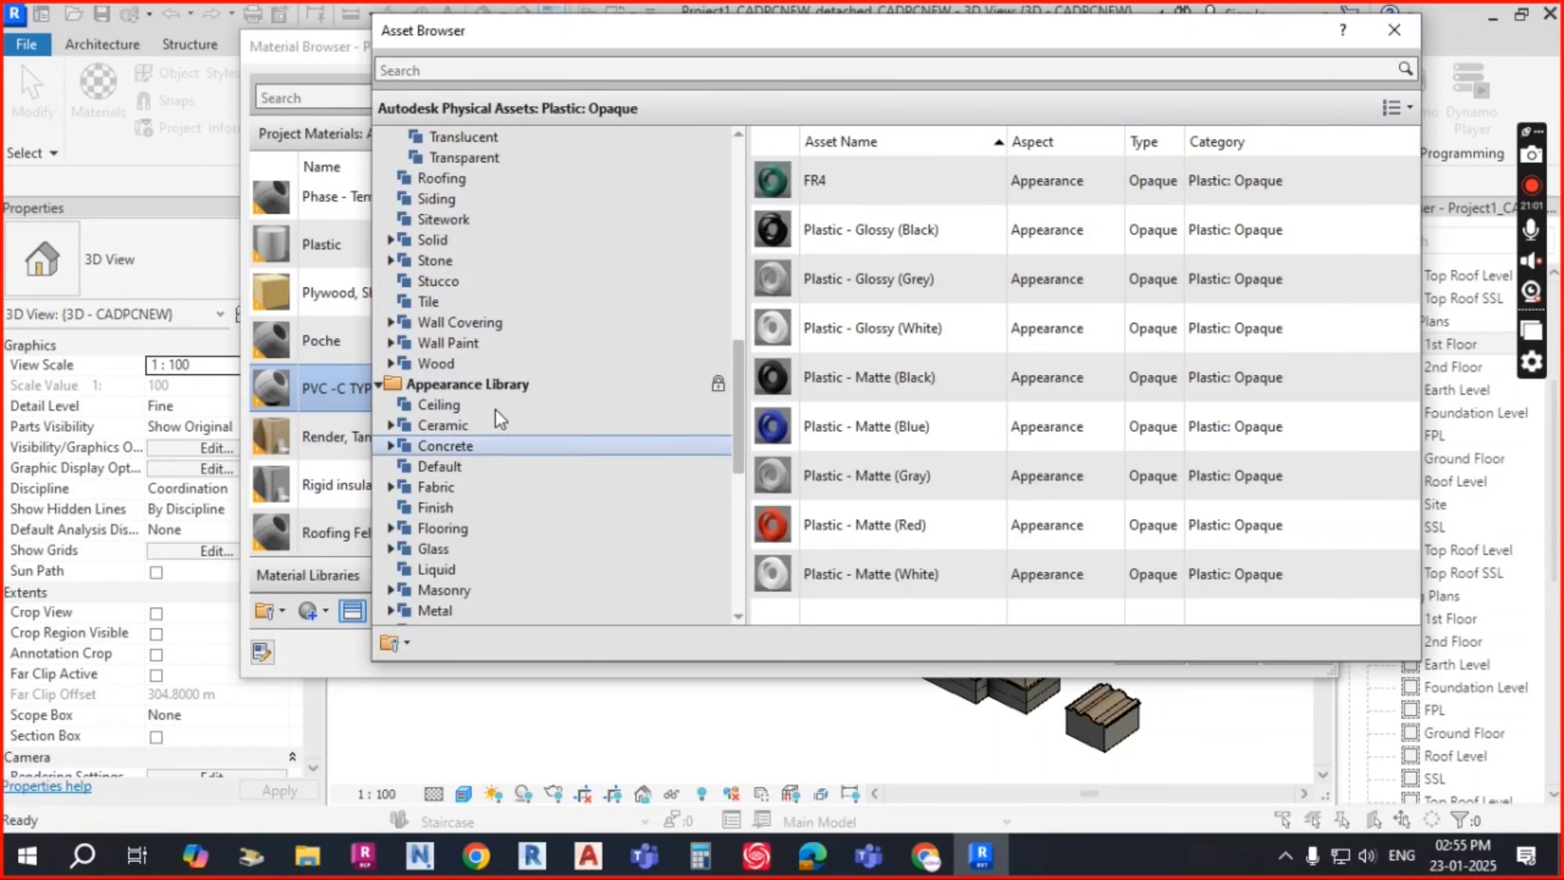
pyautogui.scroll(-3, 484, 386)
pyautogui.scroll(4, 489, 396)
pyautogui.scroll(10, 489, 396)
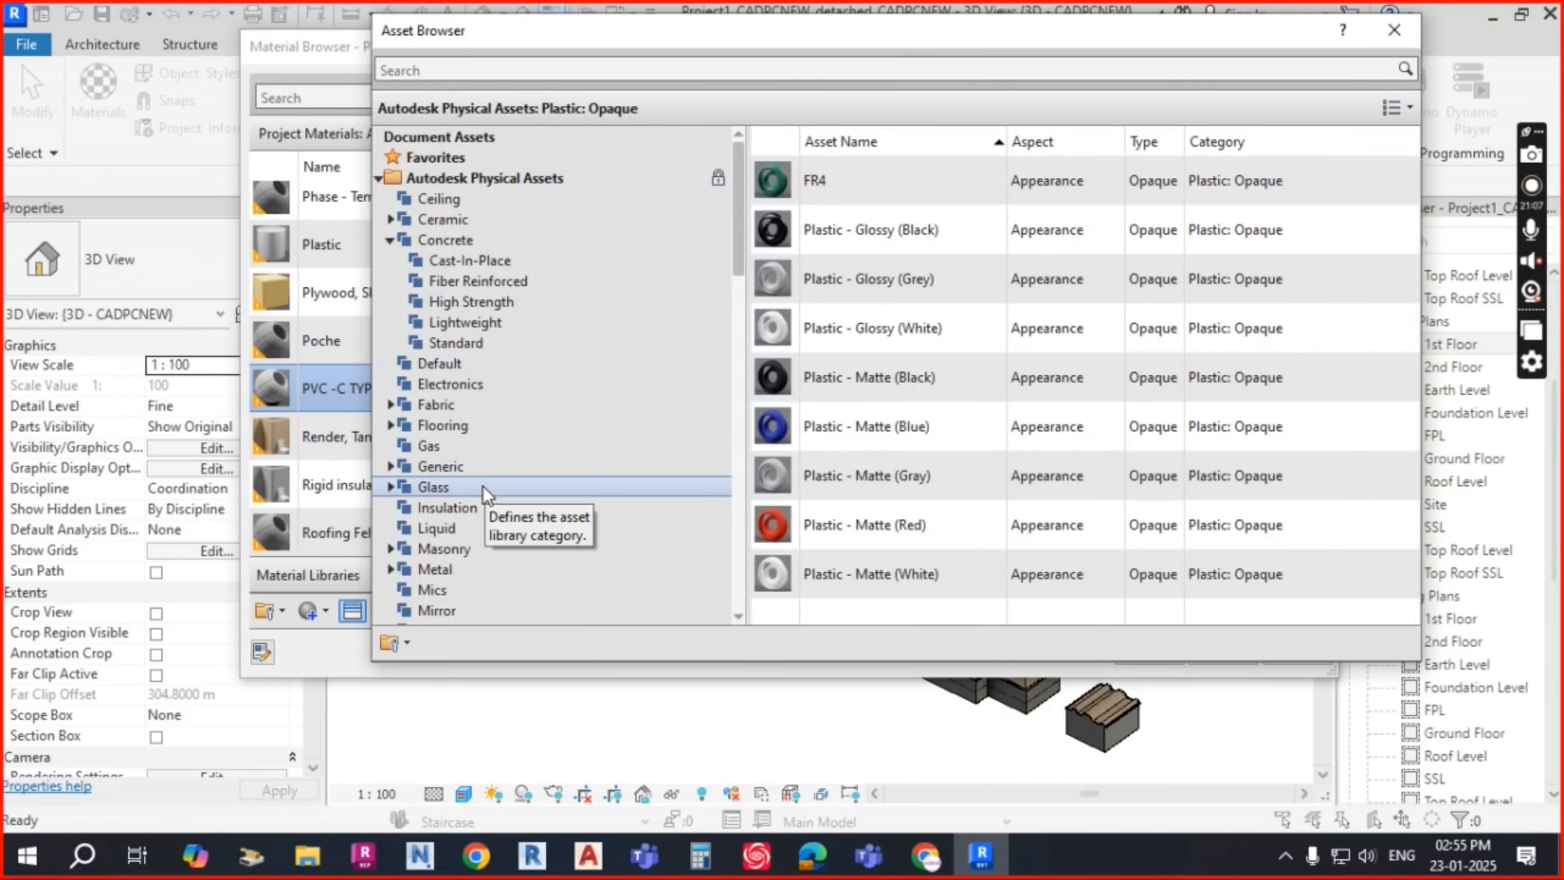
pyautogui.scroll(-12, 484, 481)
pyautogui.scroll(-2, 480, 470)
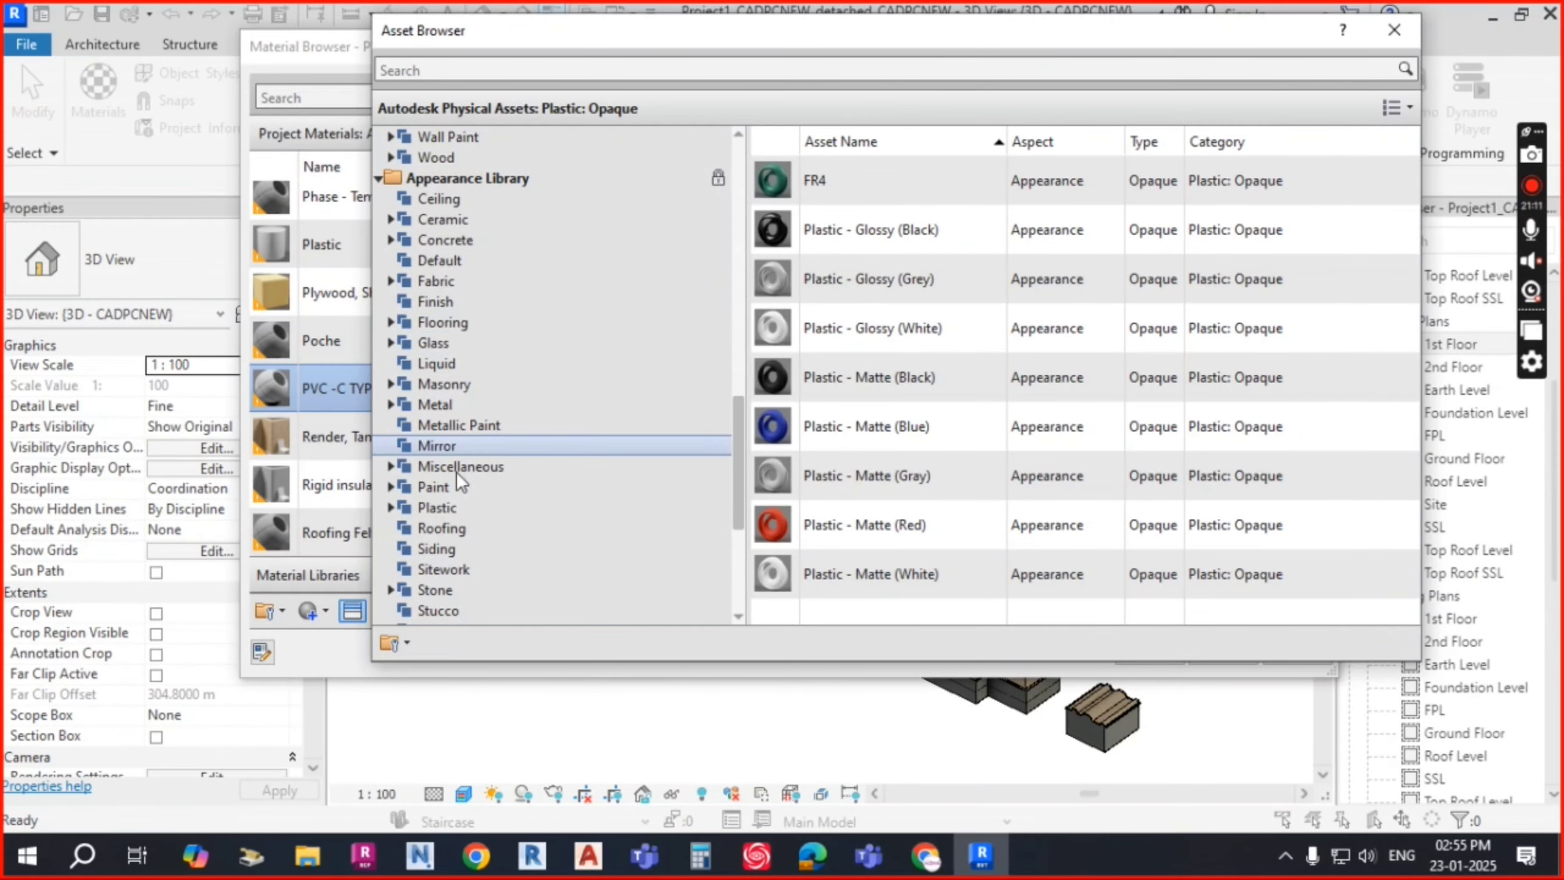
pyautogui.click(391, 507)
pyautogui.click(449, 527)
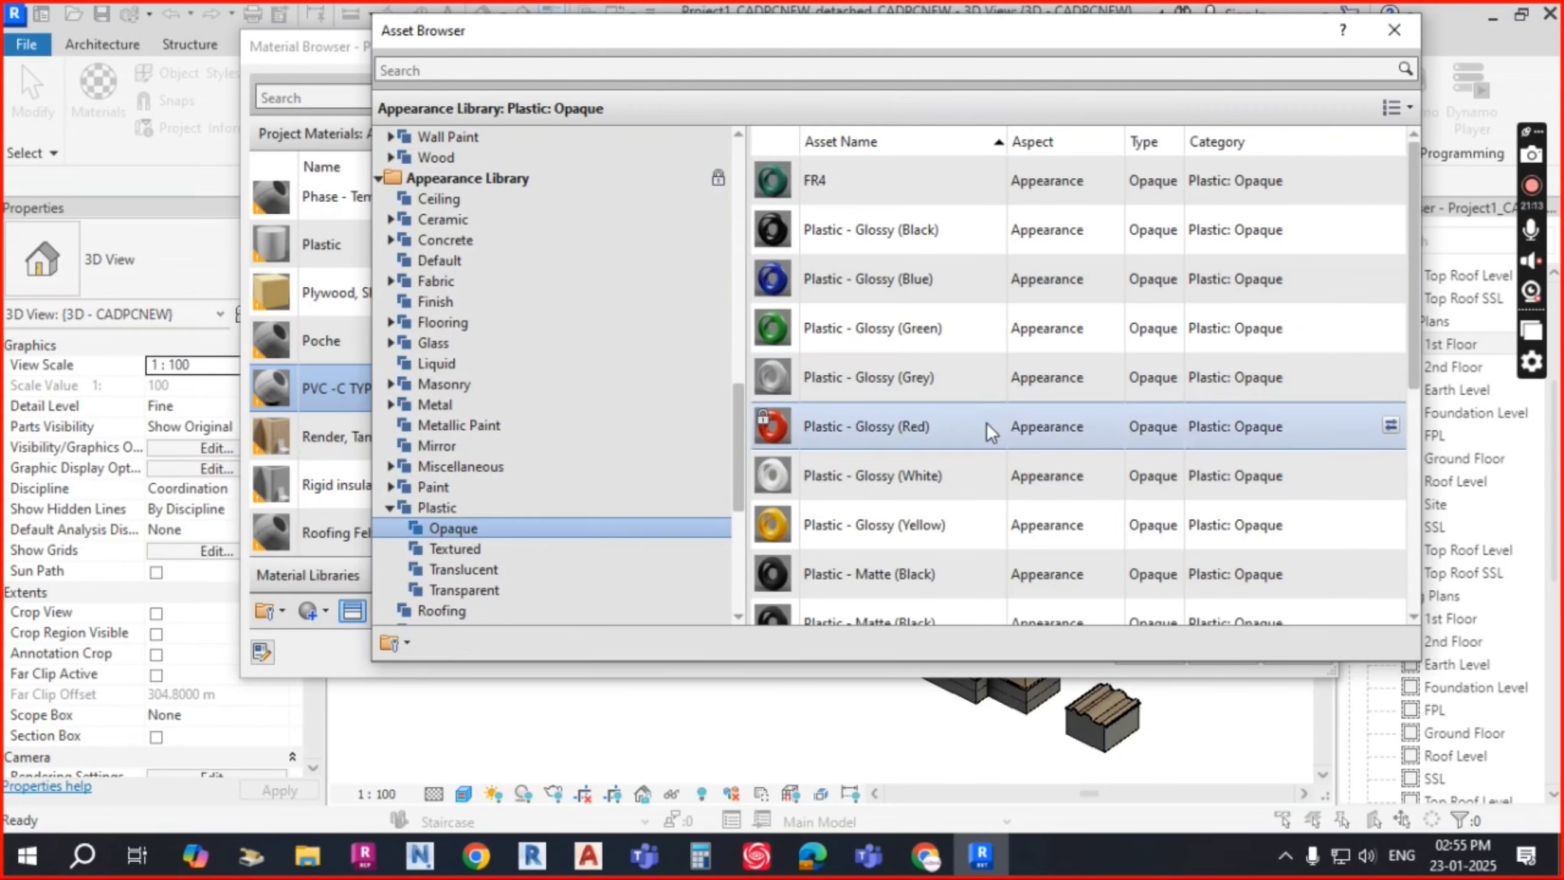
pyautogui.click(464, 552)
pyautogui.click(464, 569)
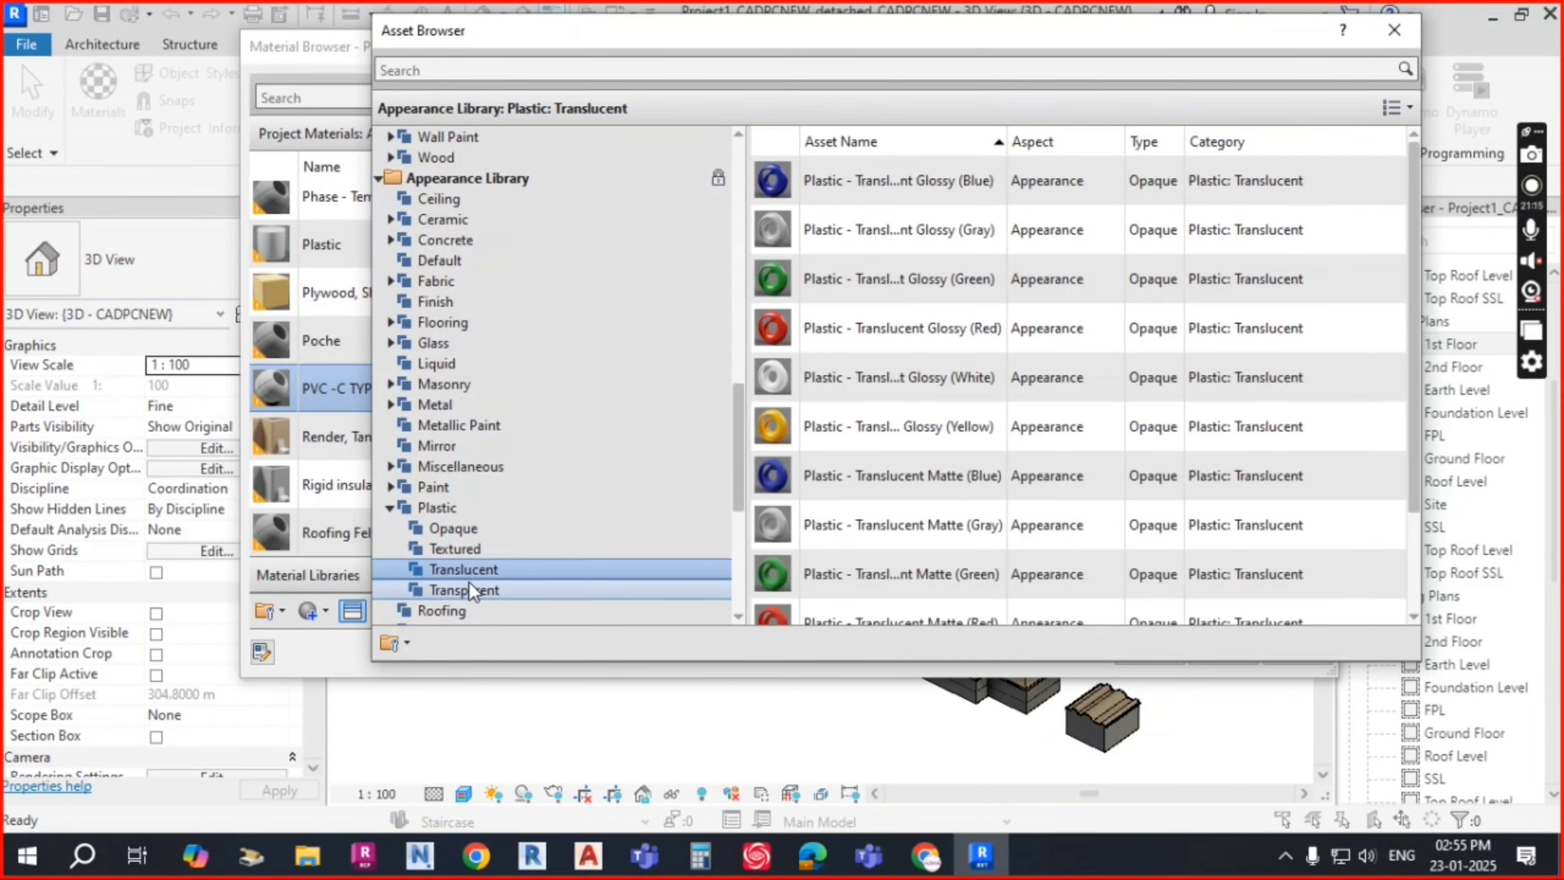
pyautogui.click(468, 588)
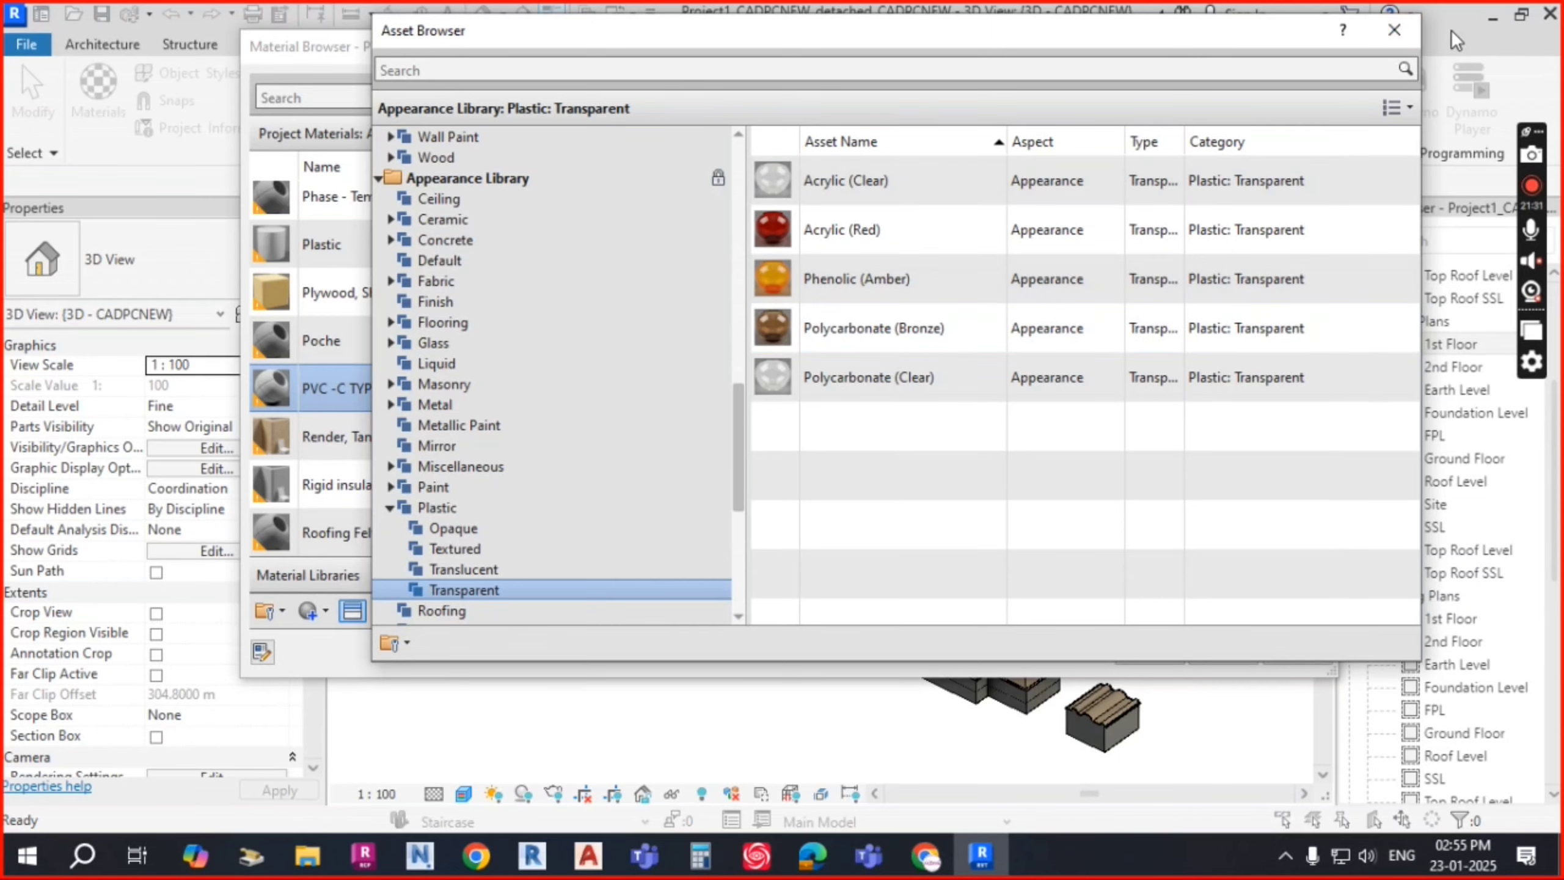
# Step: Close the Asset Browser, accept the material changes and dismiss the synchronization reminder
pyautogui.click(1395, 28)
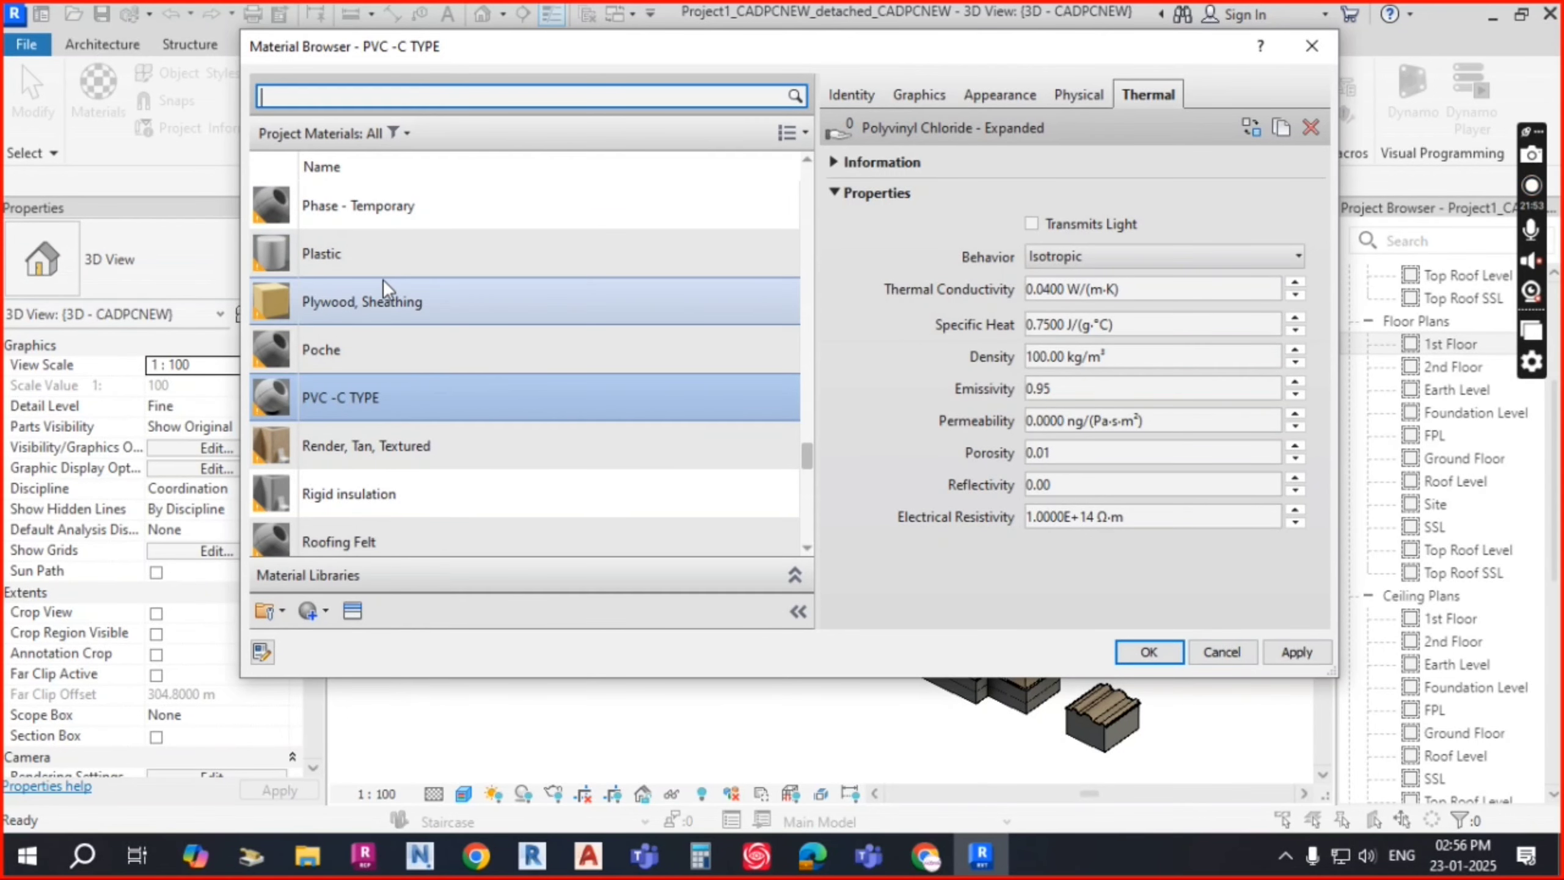
pyautogui.click(1140, 654)
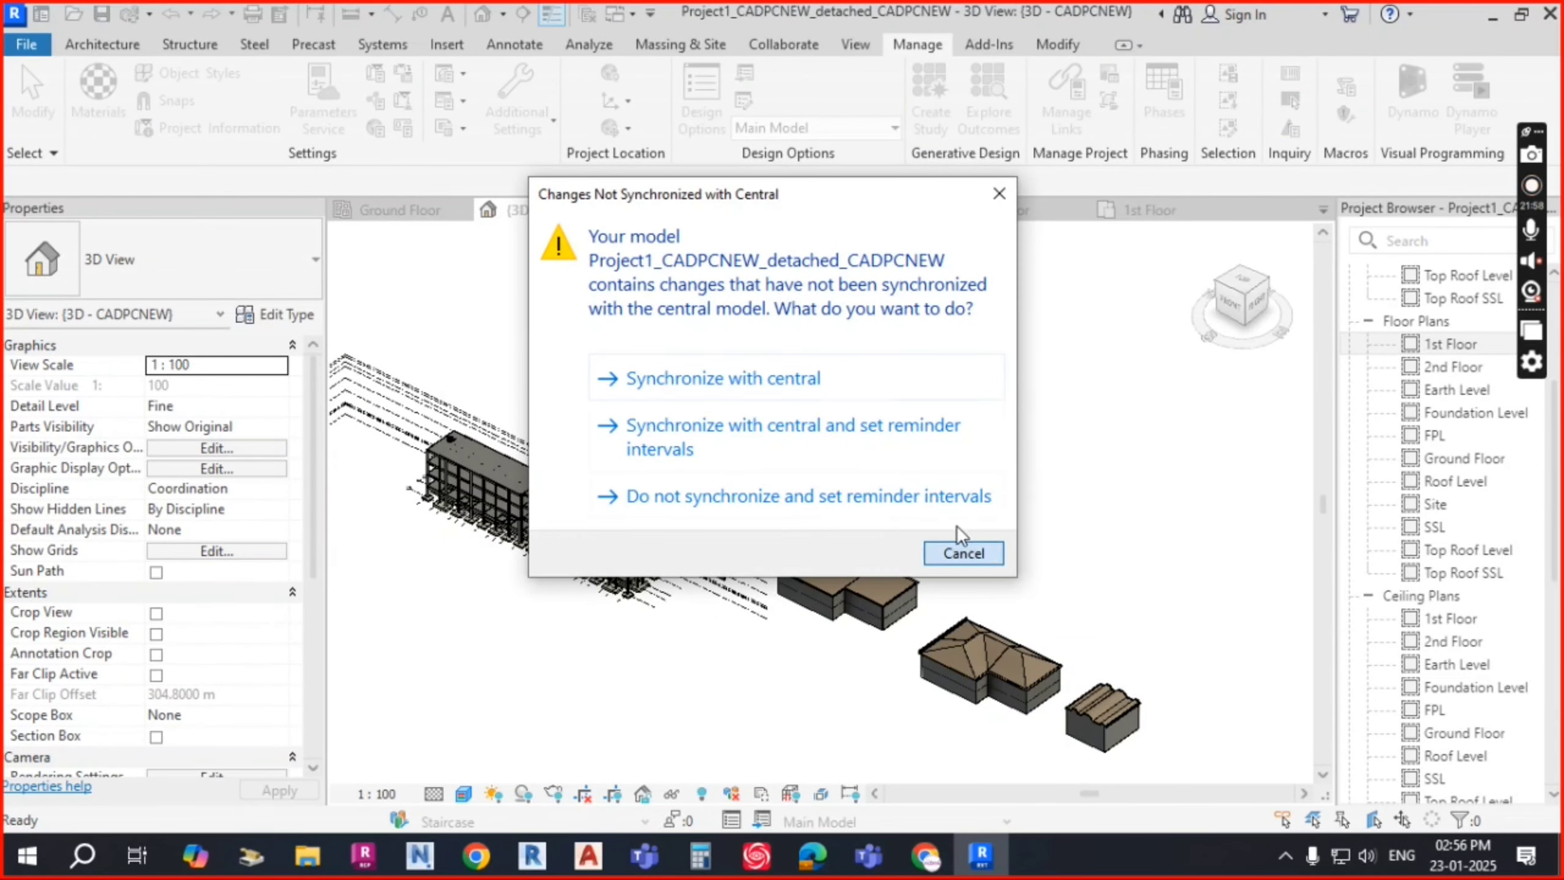
pyautogui.click(963, 552)
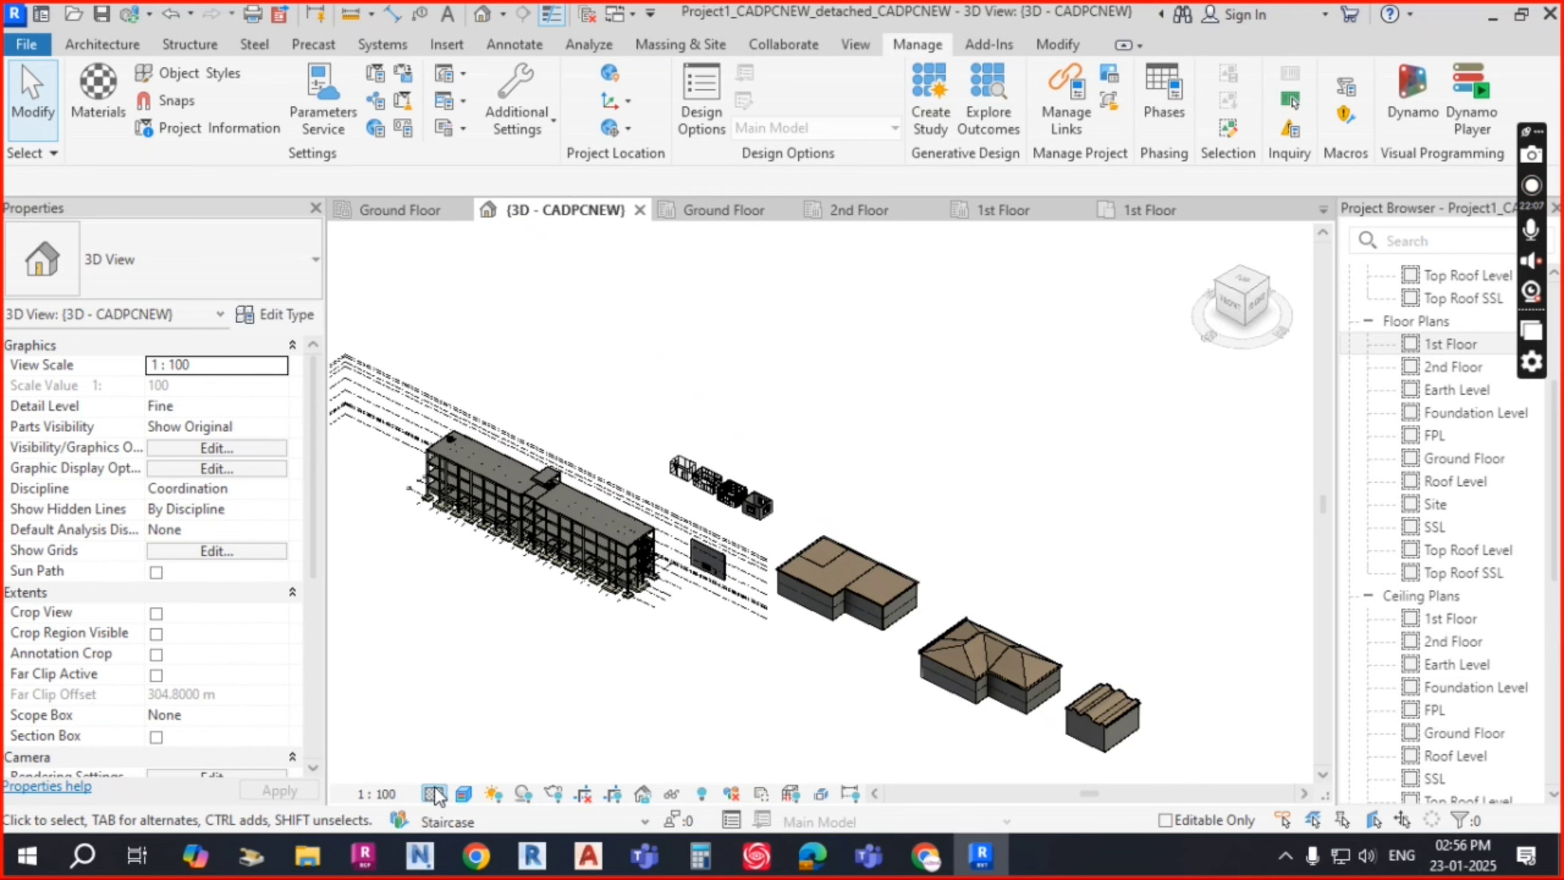
# Step: Set the 3D view's visual style to Shaded
pyautogui.click(464, 794)
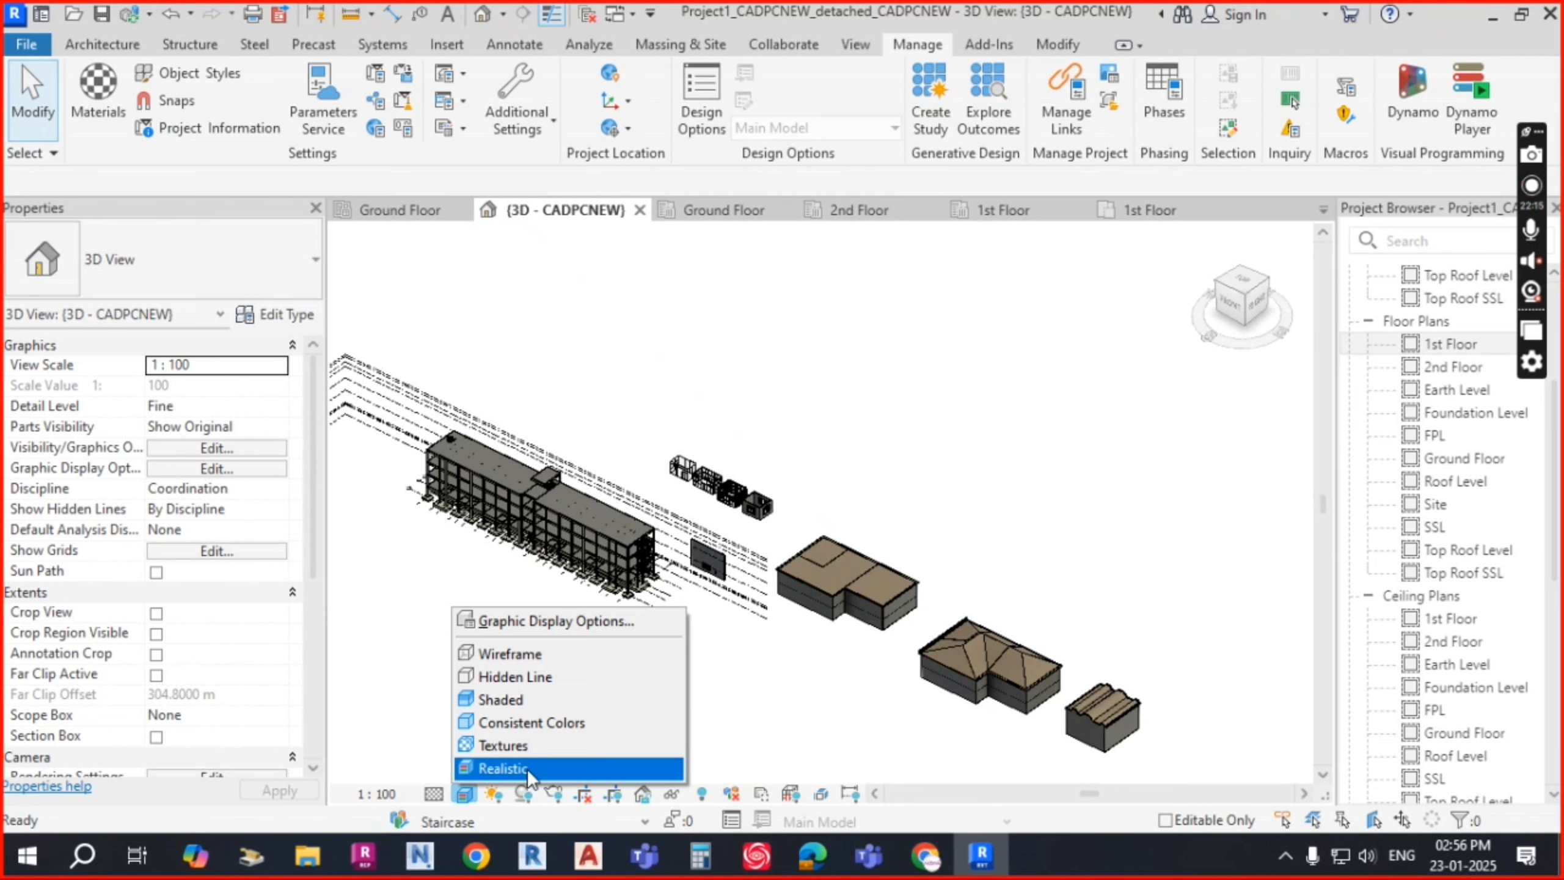
pyautogui.click(529, 700)
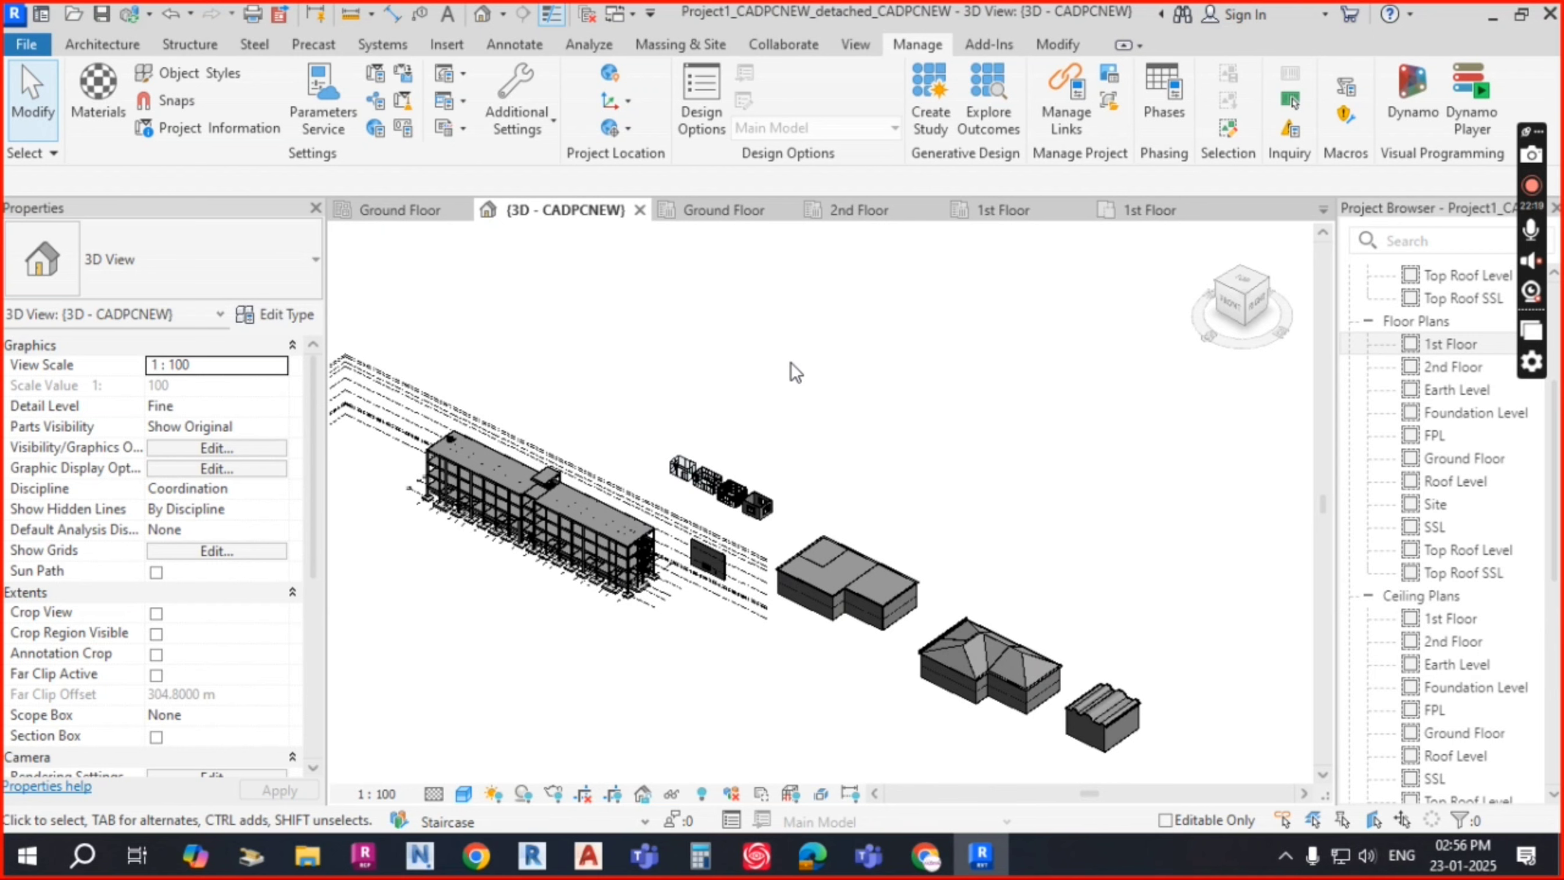
pyautogui.click(465, 793)
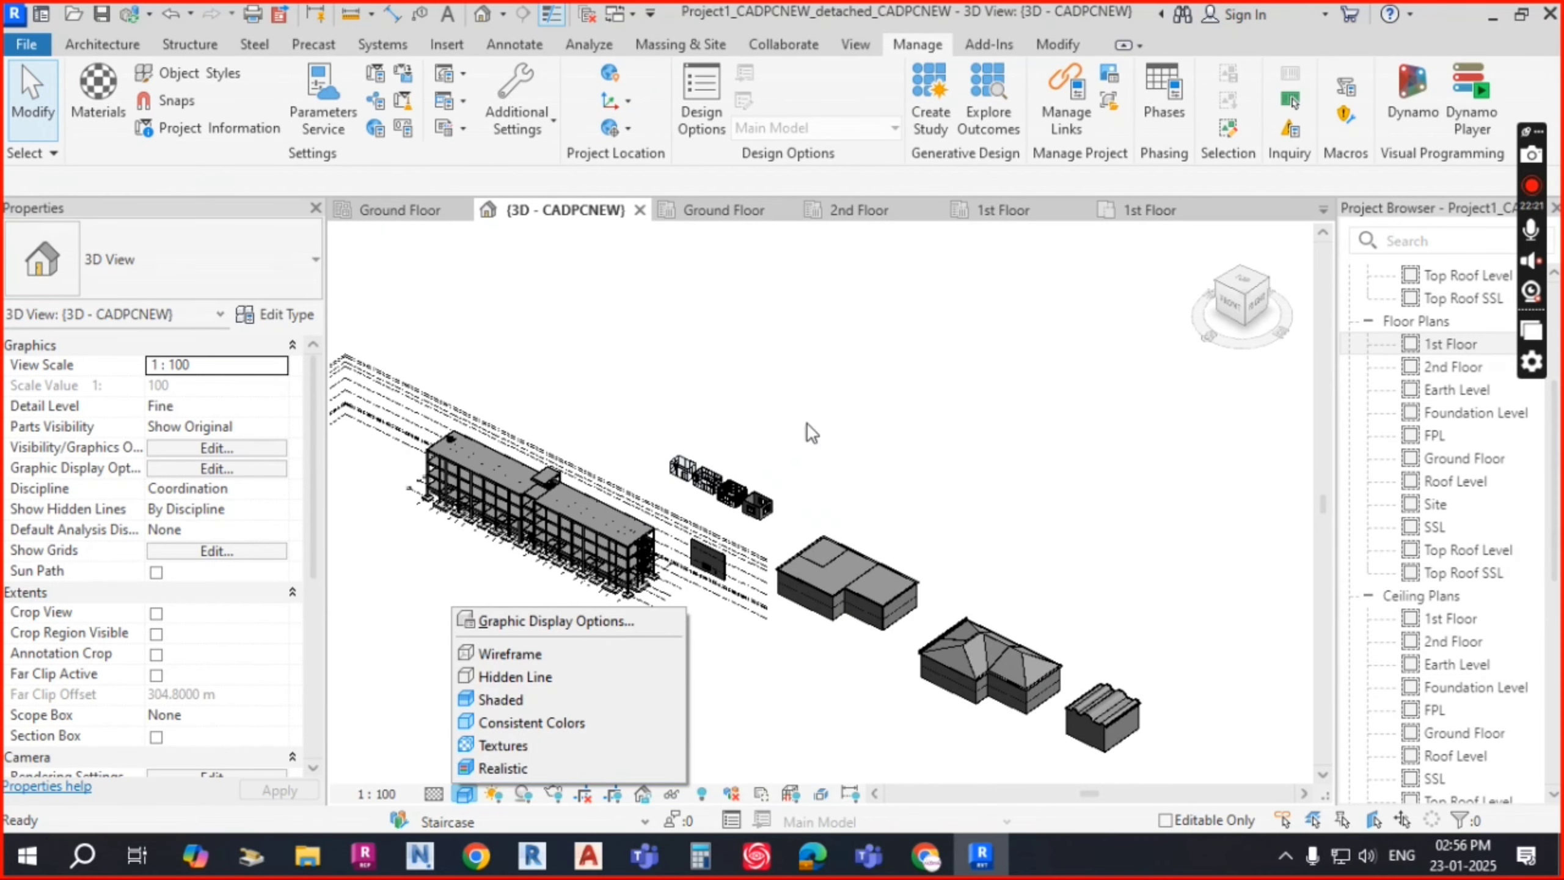
pyautogui.click(851, 353)
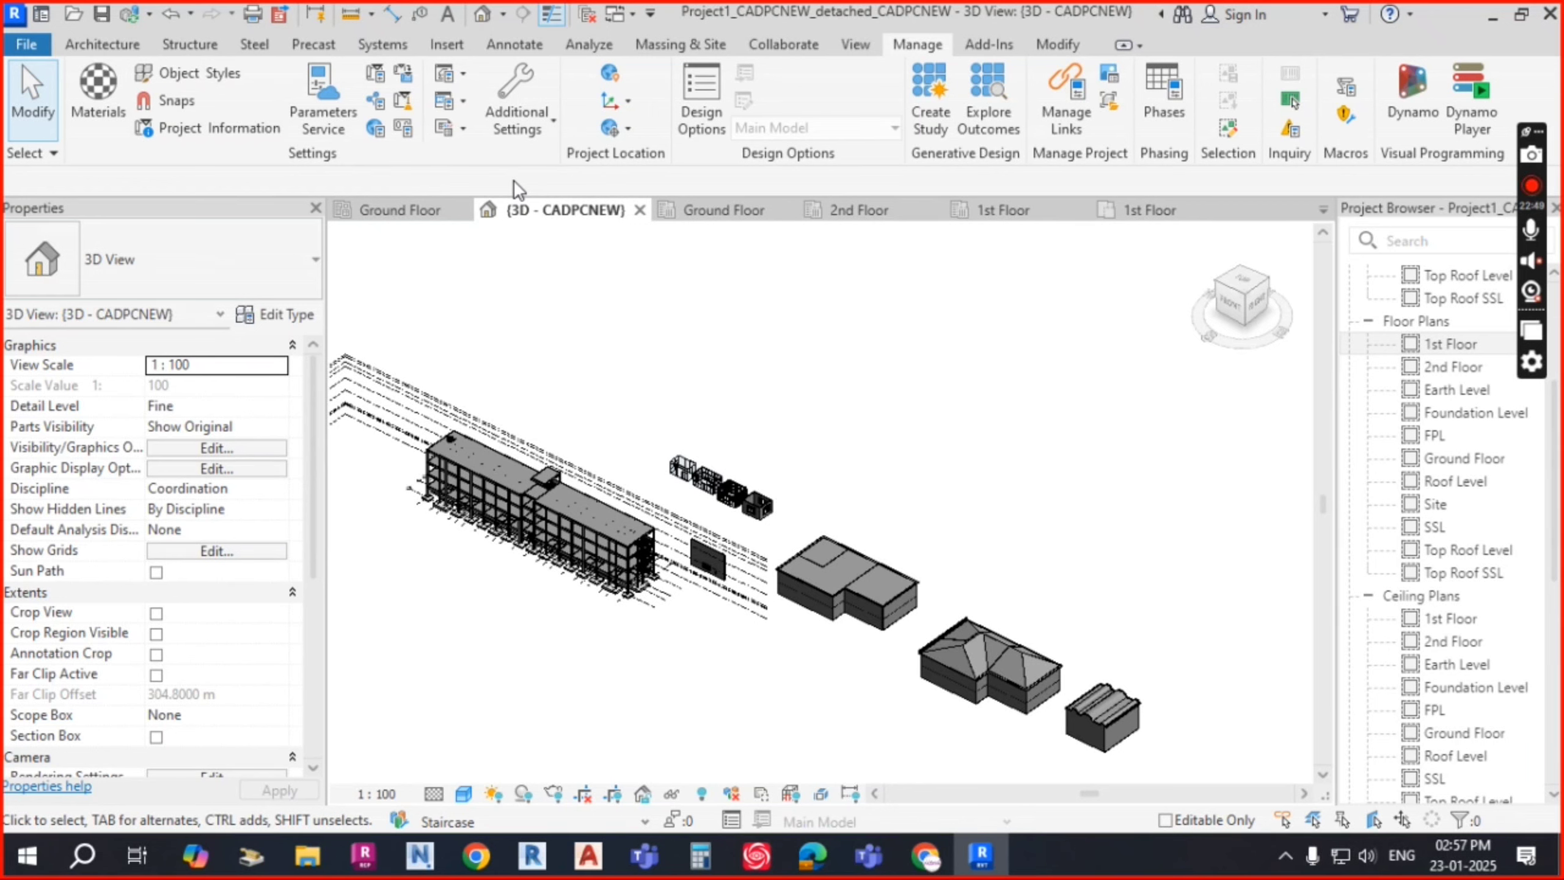
# Step: Open Object Styles and examine the line weight, color, pattern and material settings of the model categories
pyautogui.click(193, 76)
pyautogui.moveTo(865, 96); pyautogui.dragTo(1100, 35)
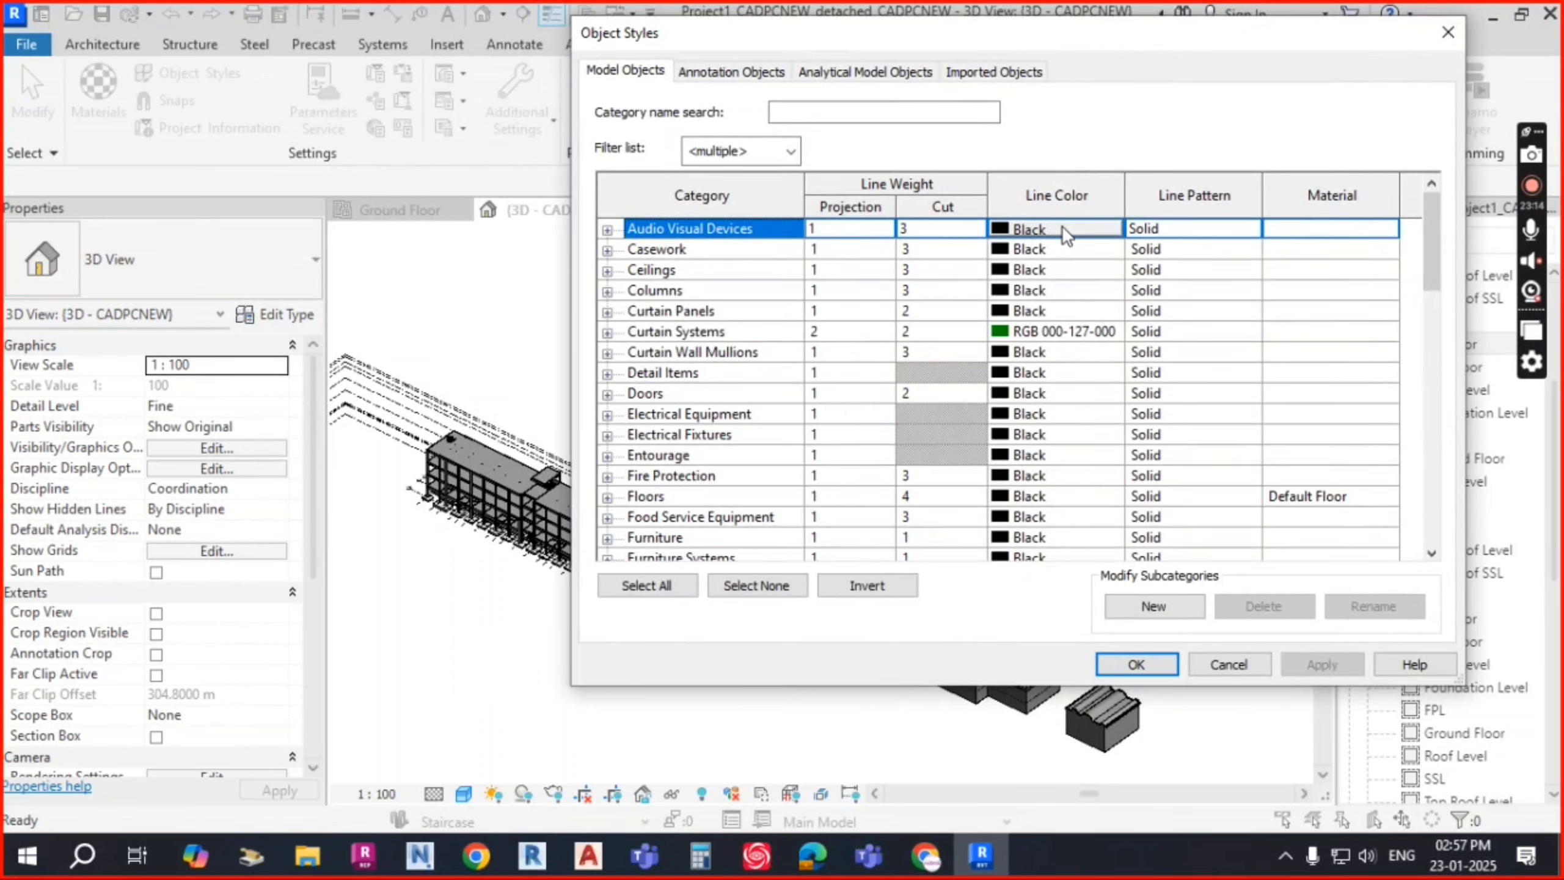
pyautogui.scroll(-2, 1141, 349)
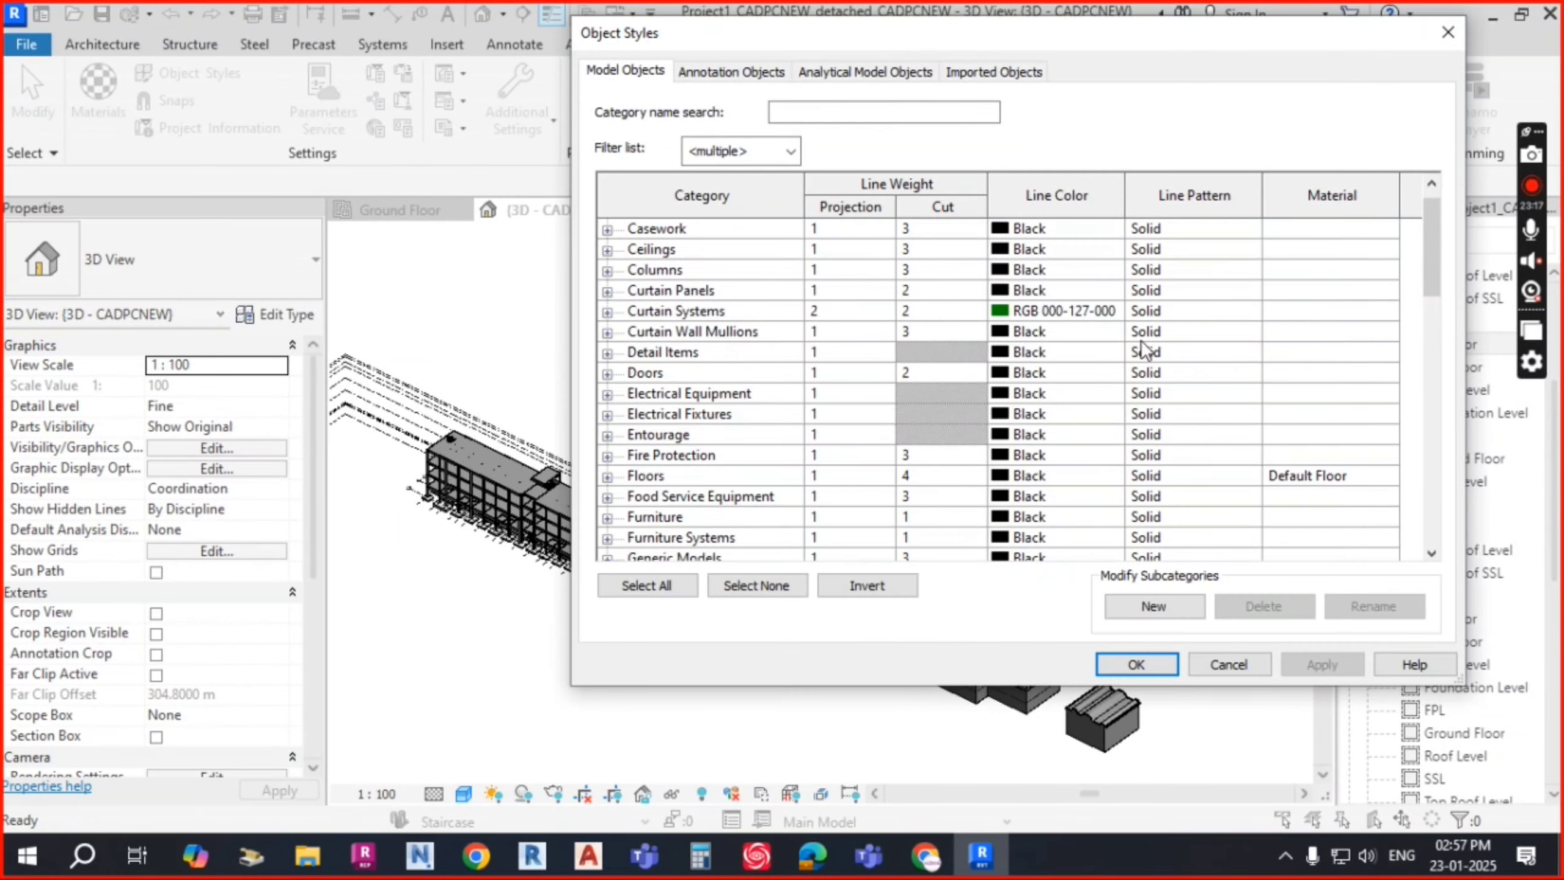
pyautogui.scroll(-1, 1150, 369)
pyautogui.scroll(3, 1148, 377)
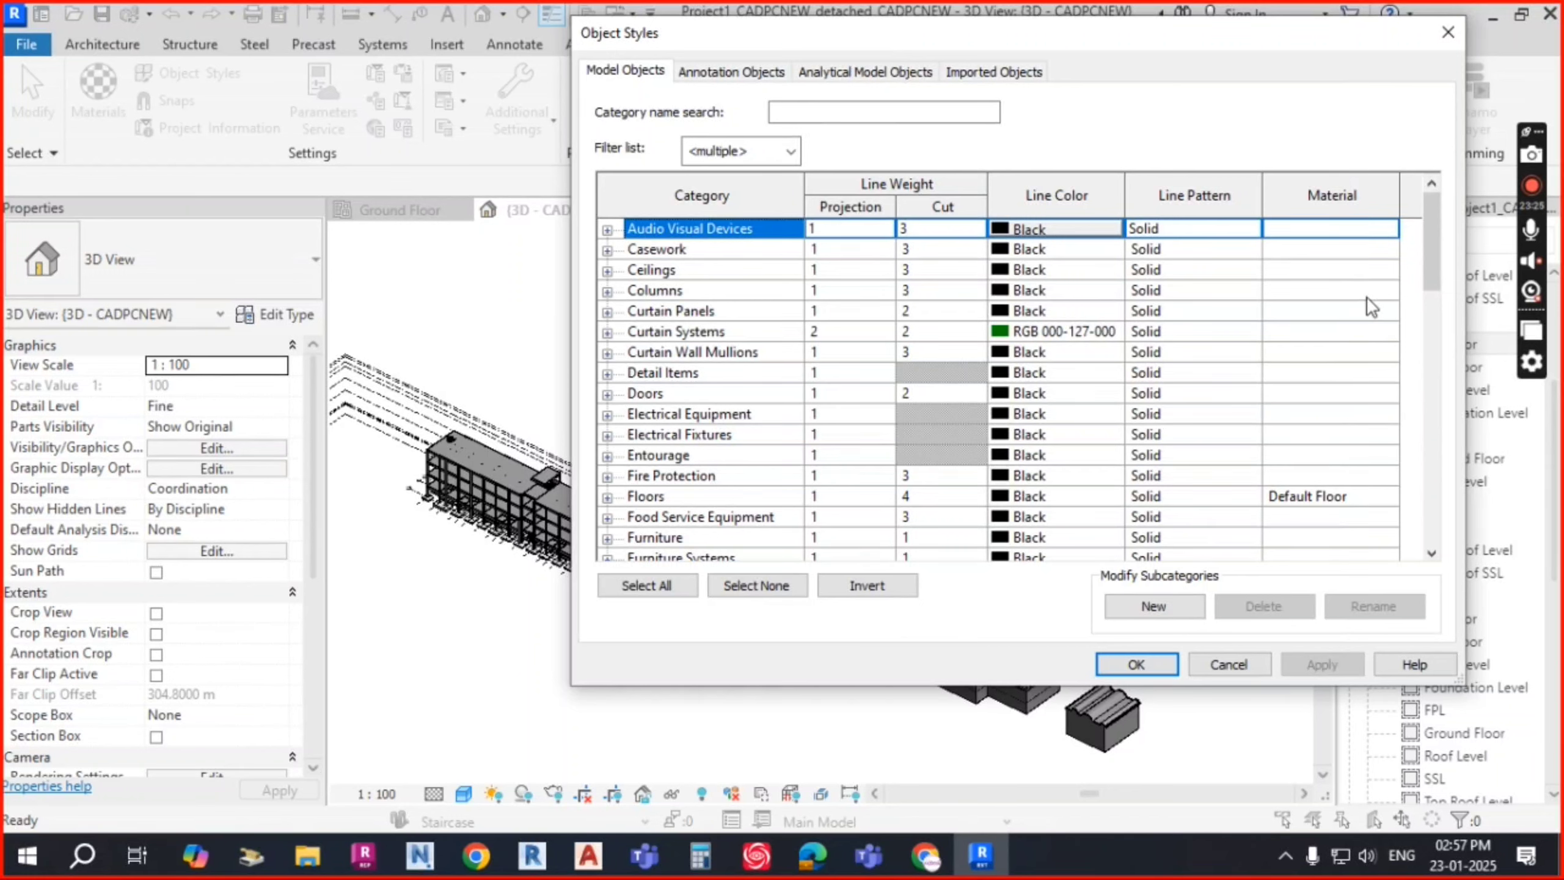
pyautogui.scroll(-3, 682, 323)
pyautogui.scroll(-3, 683, 324)
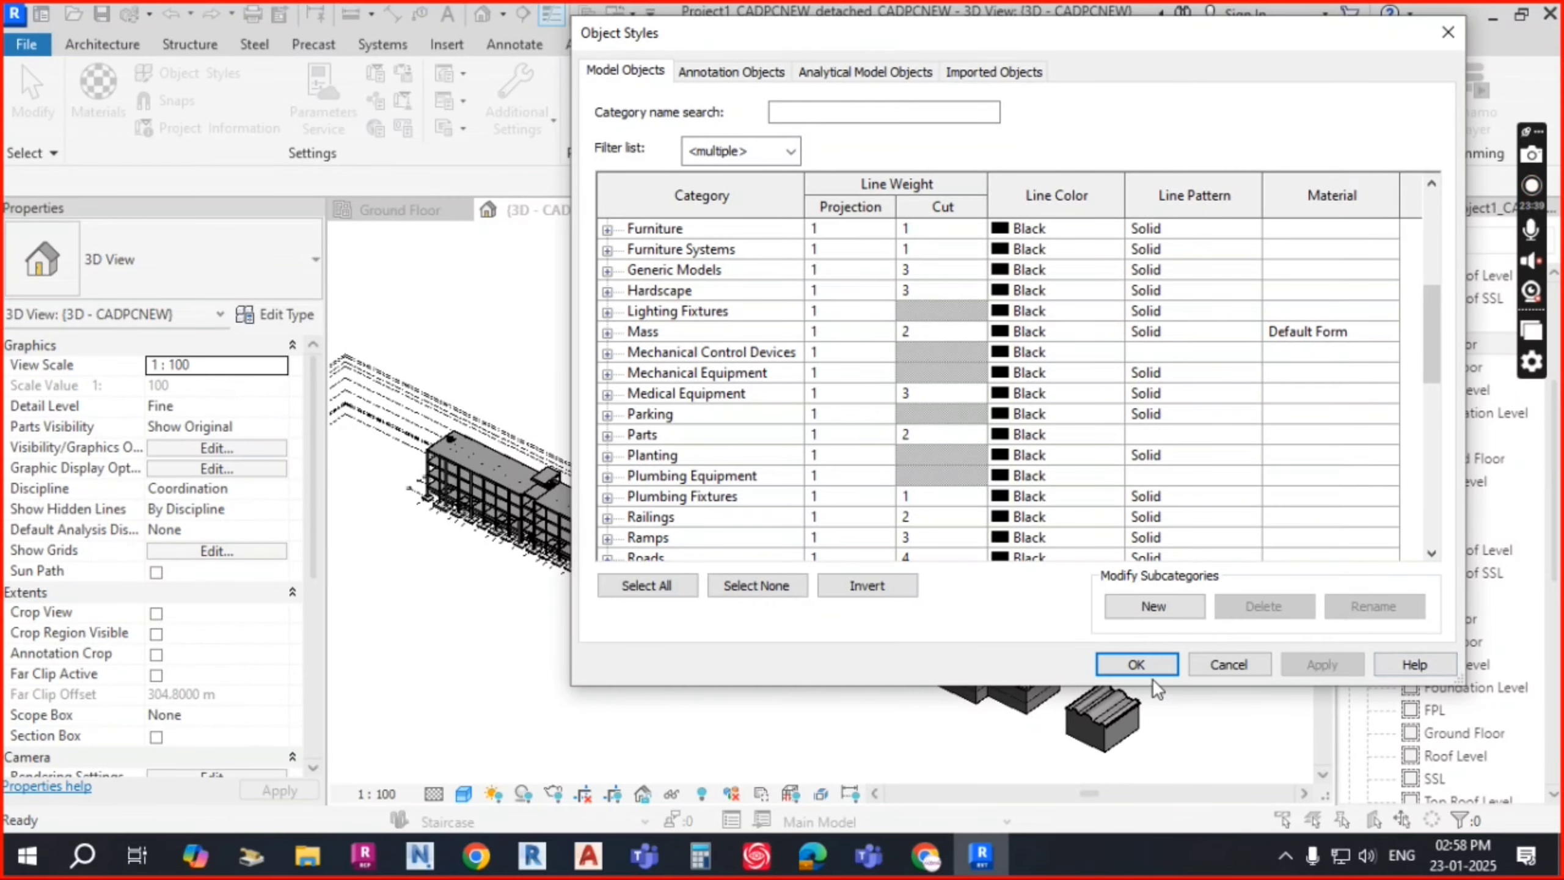
pyautogui.click(1137, 666)
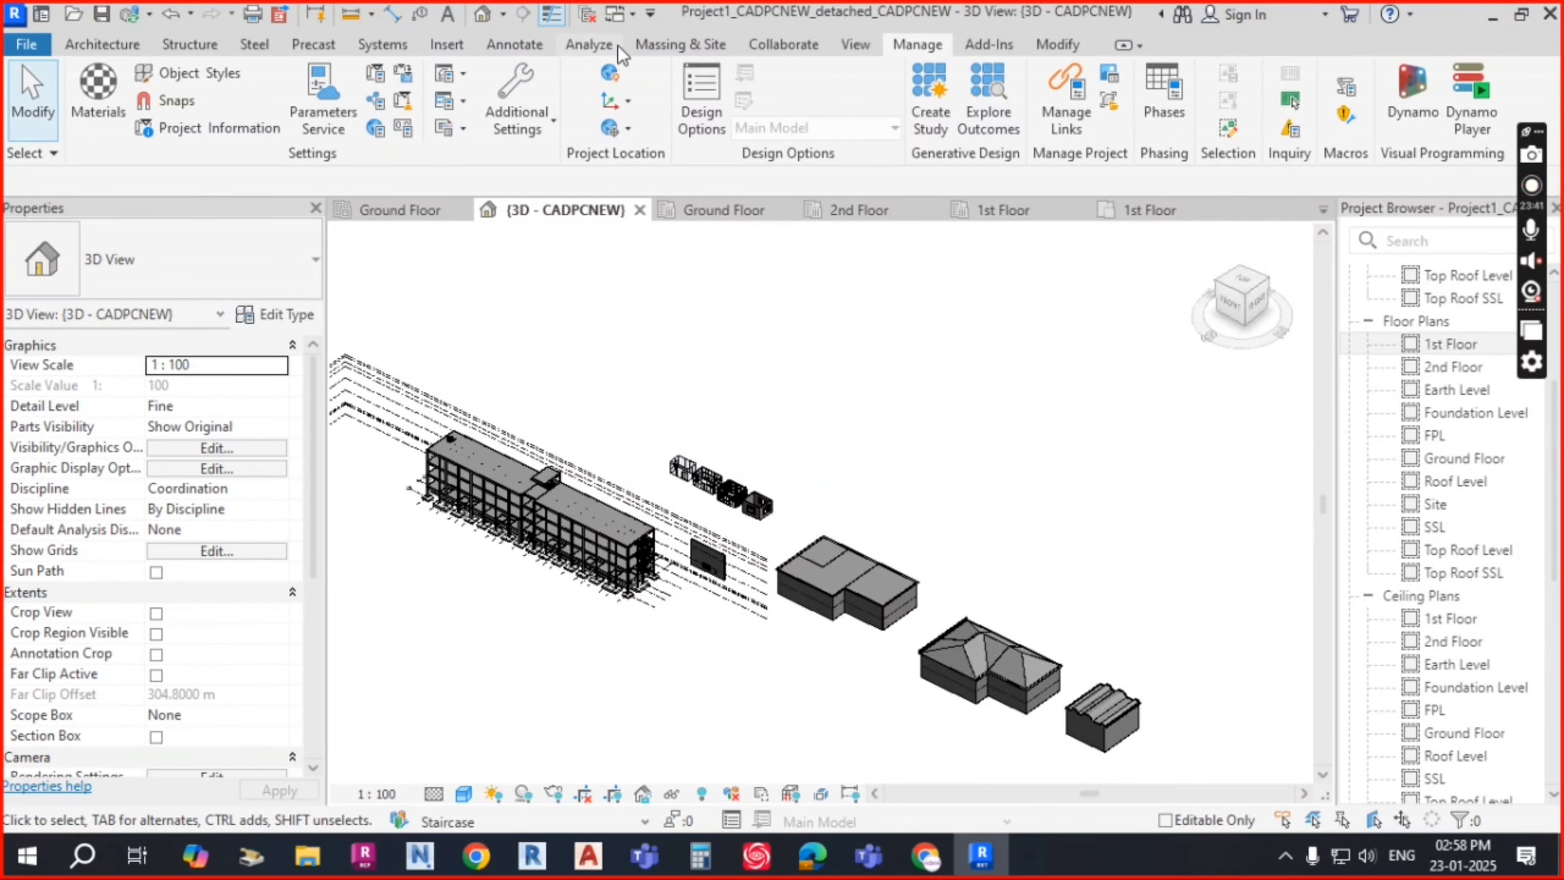
# Step: Open the Visibility/Graphic Overrides of the 3D view and view the Object Styles from there
pyautogui.click(856, 45)
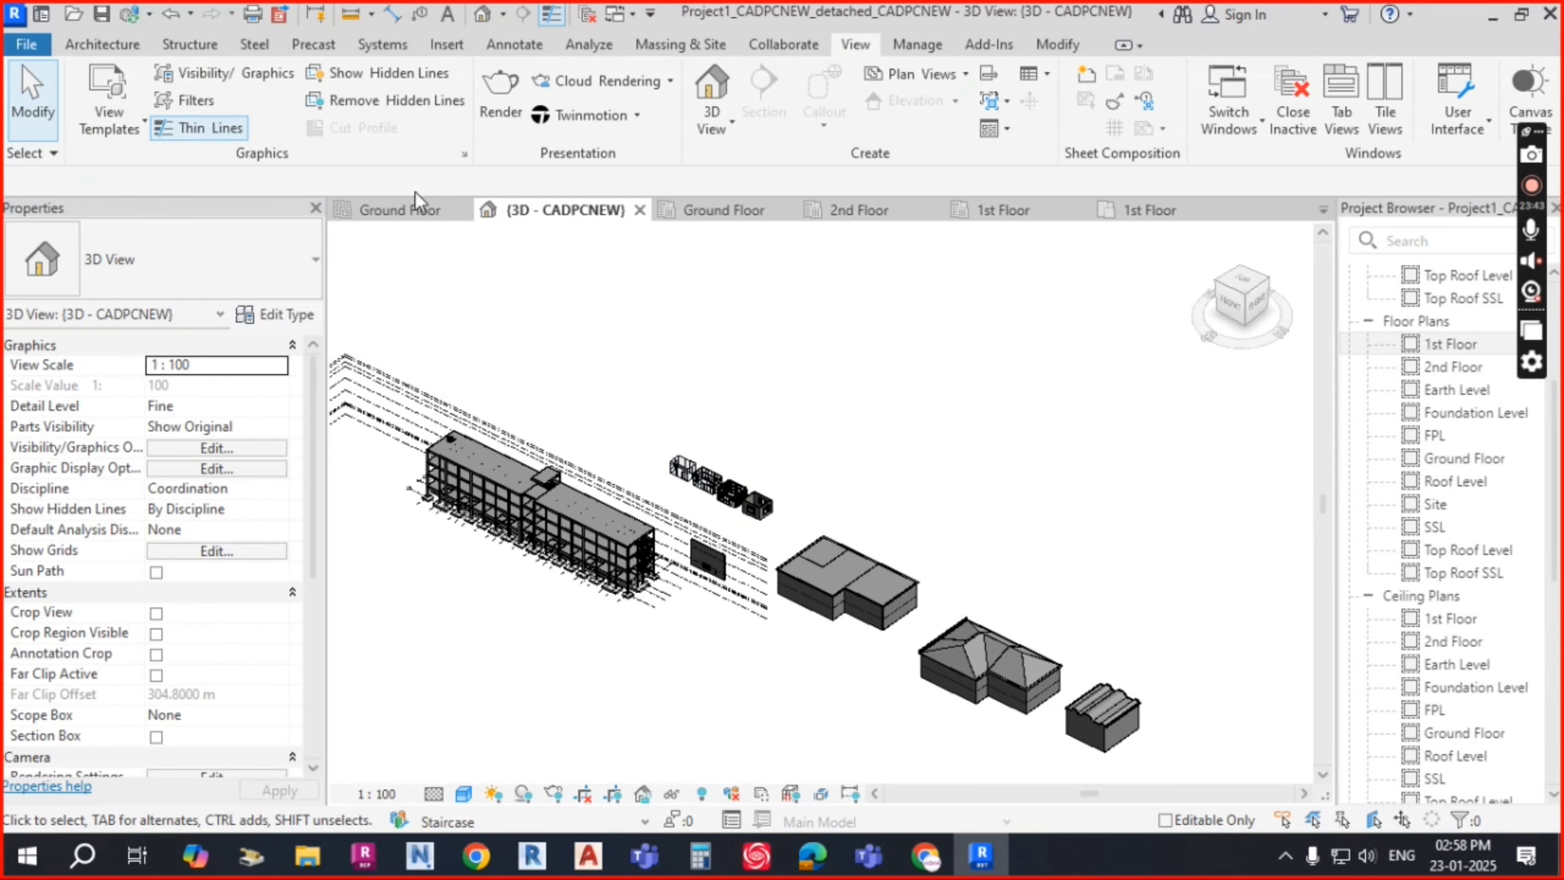
pyautogui.click(245, 73)
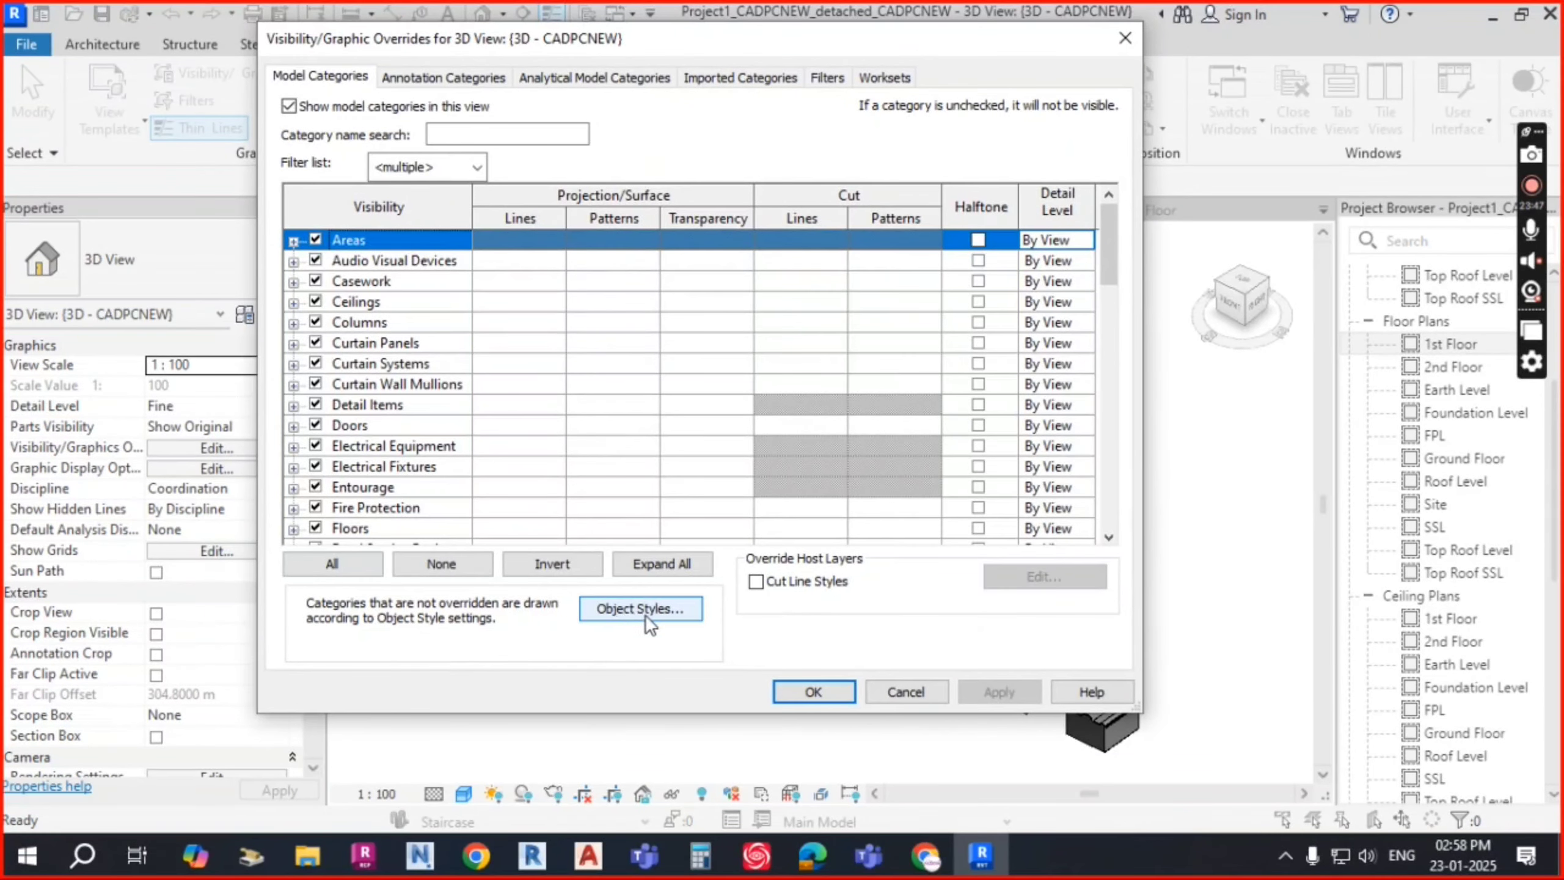
pyautogui.click(642, 609)
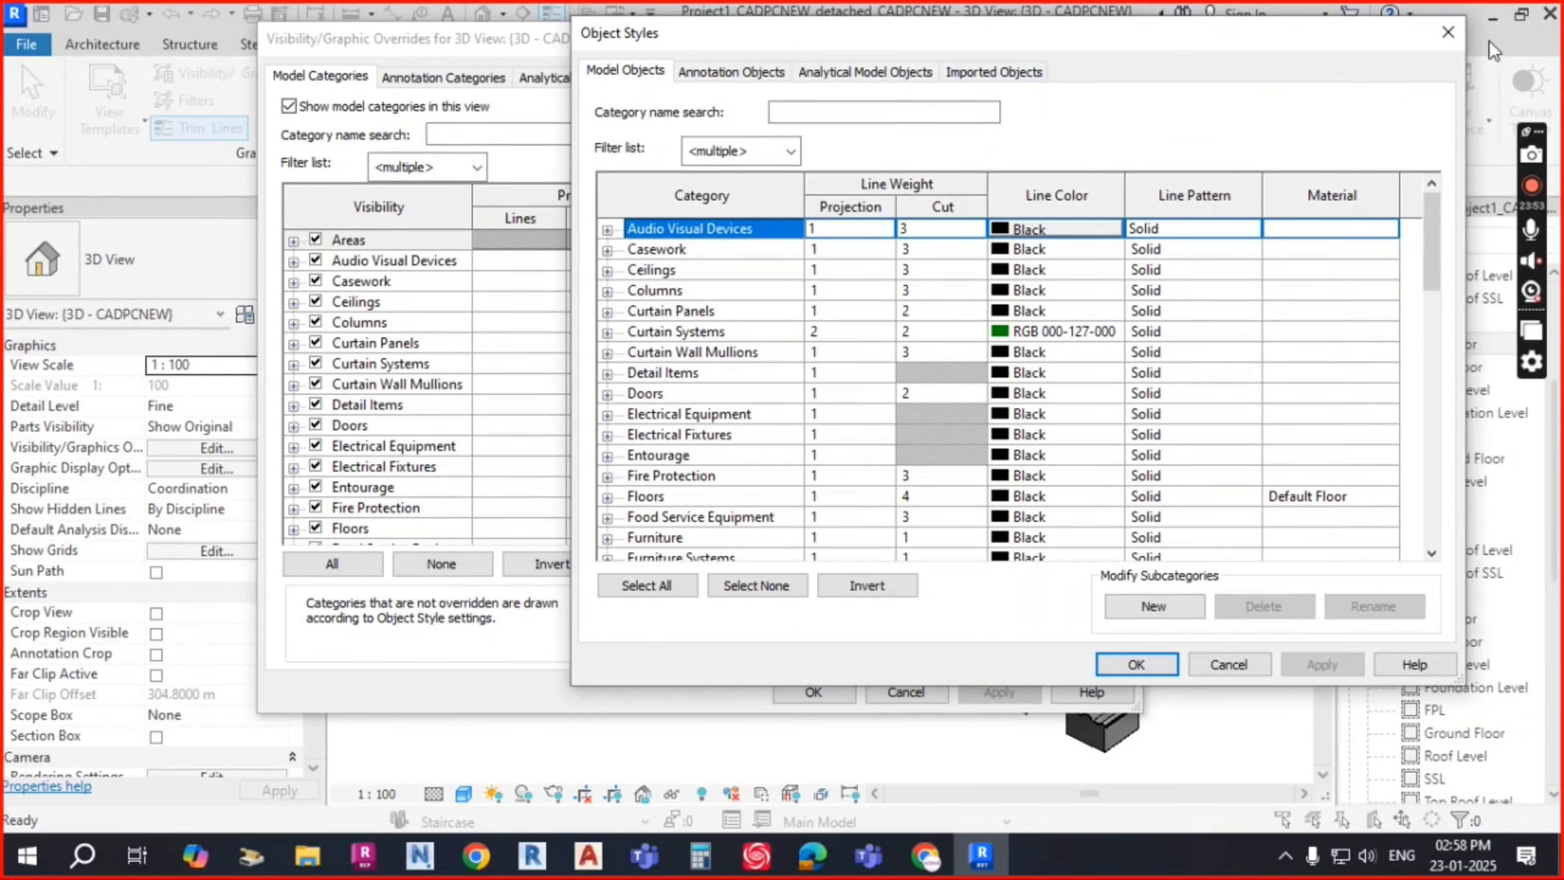
pyautogui.click(1448, 31)
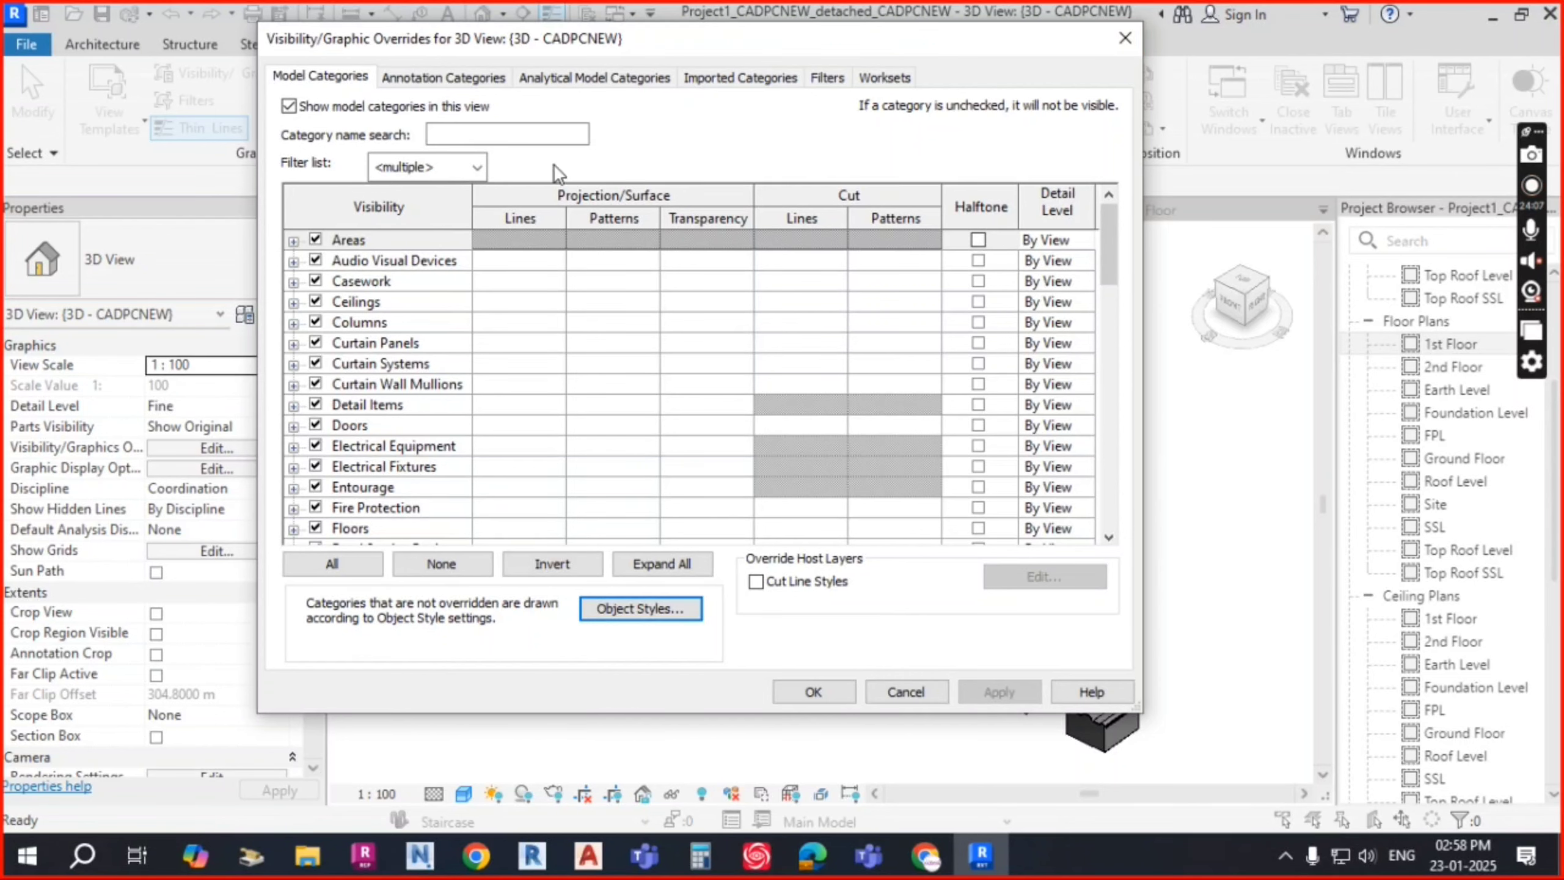
pyautogui.click(611, 609)
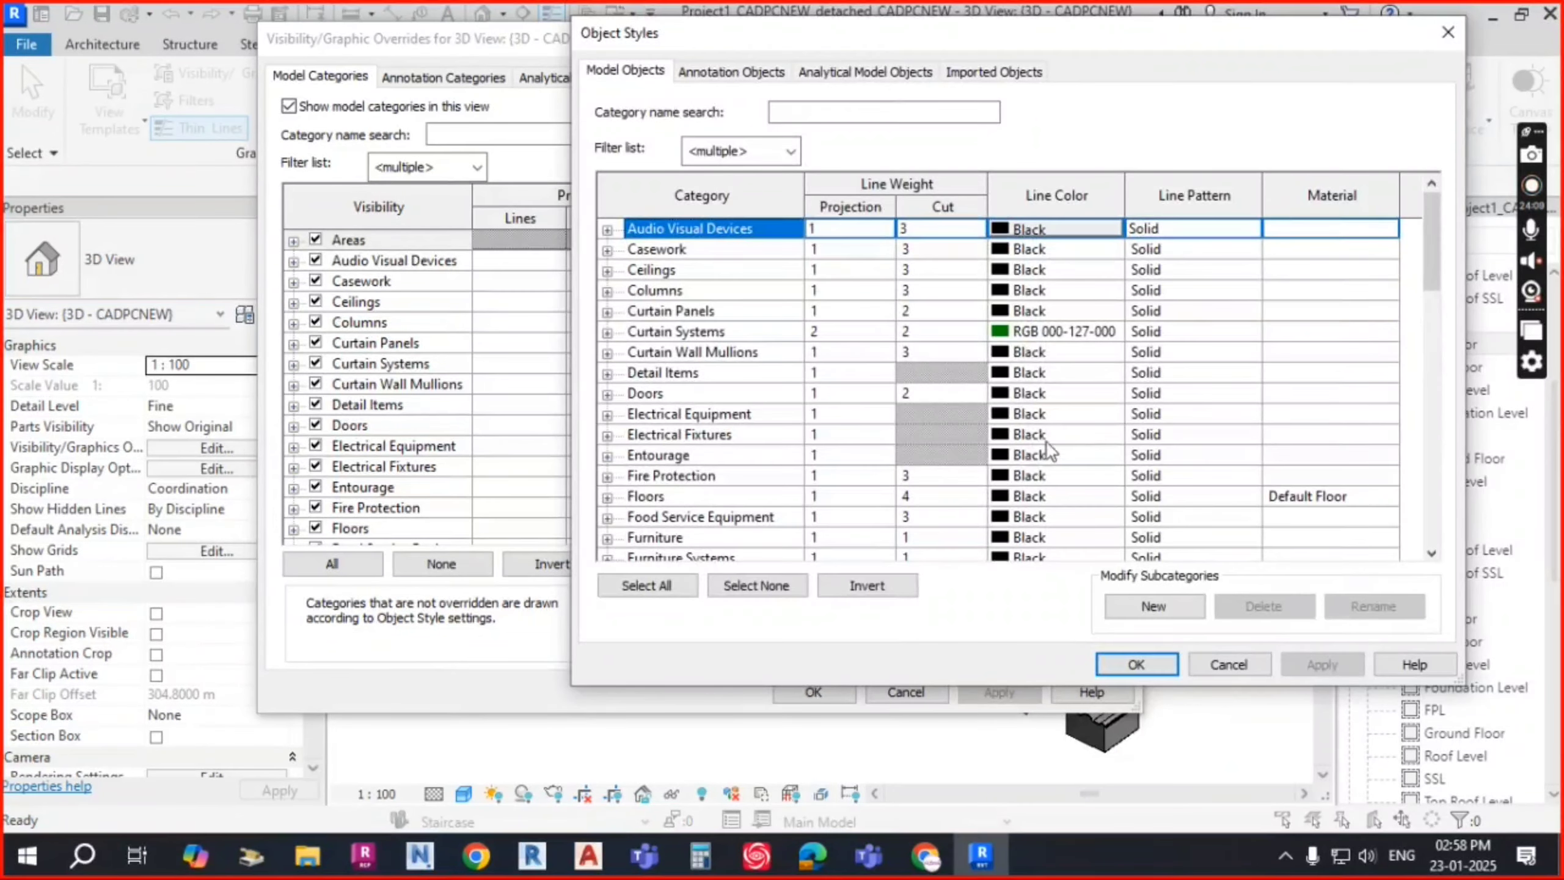
pyautogui.click(1447, 33)
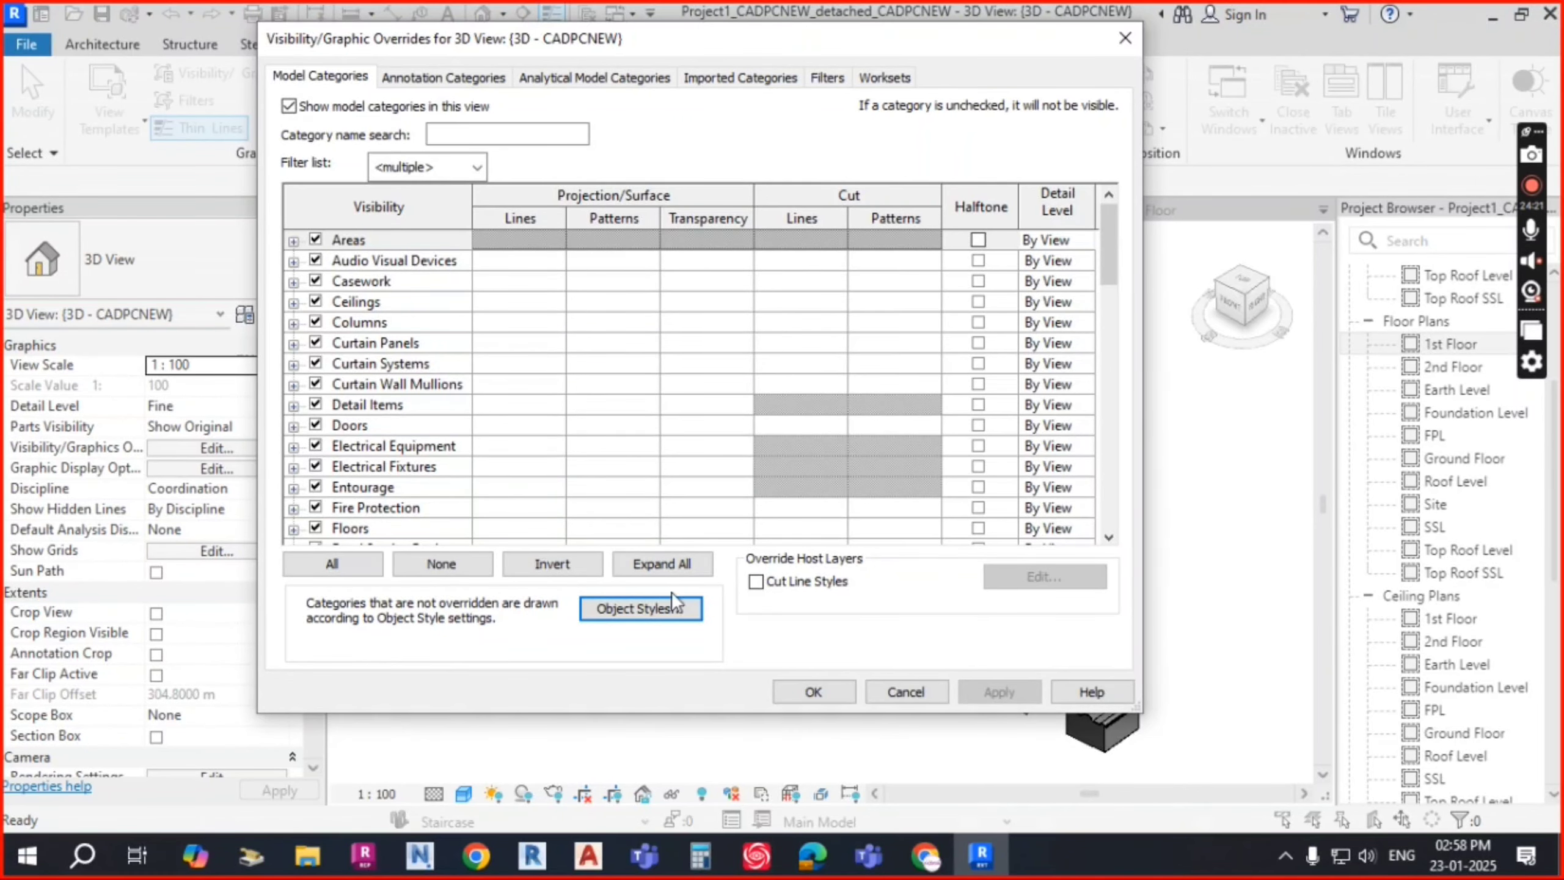
# Step: Examine the line color and line pattern choices for Curtain Systems in Object Styles, leaving without a change
pyautogui.click(652, 609)
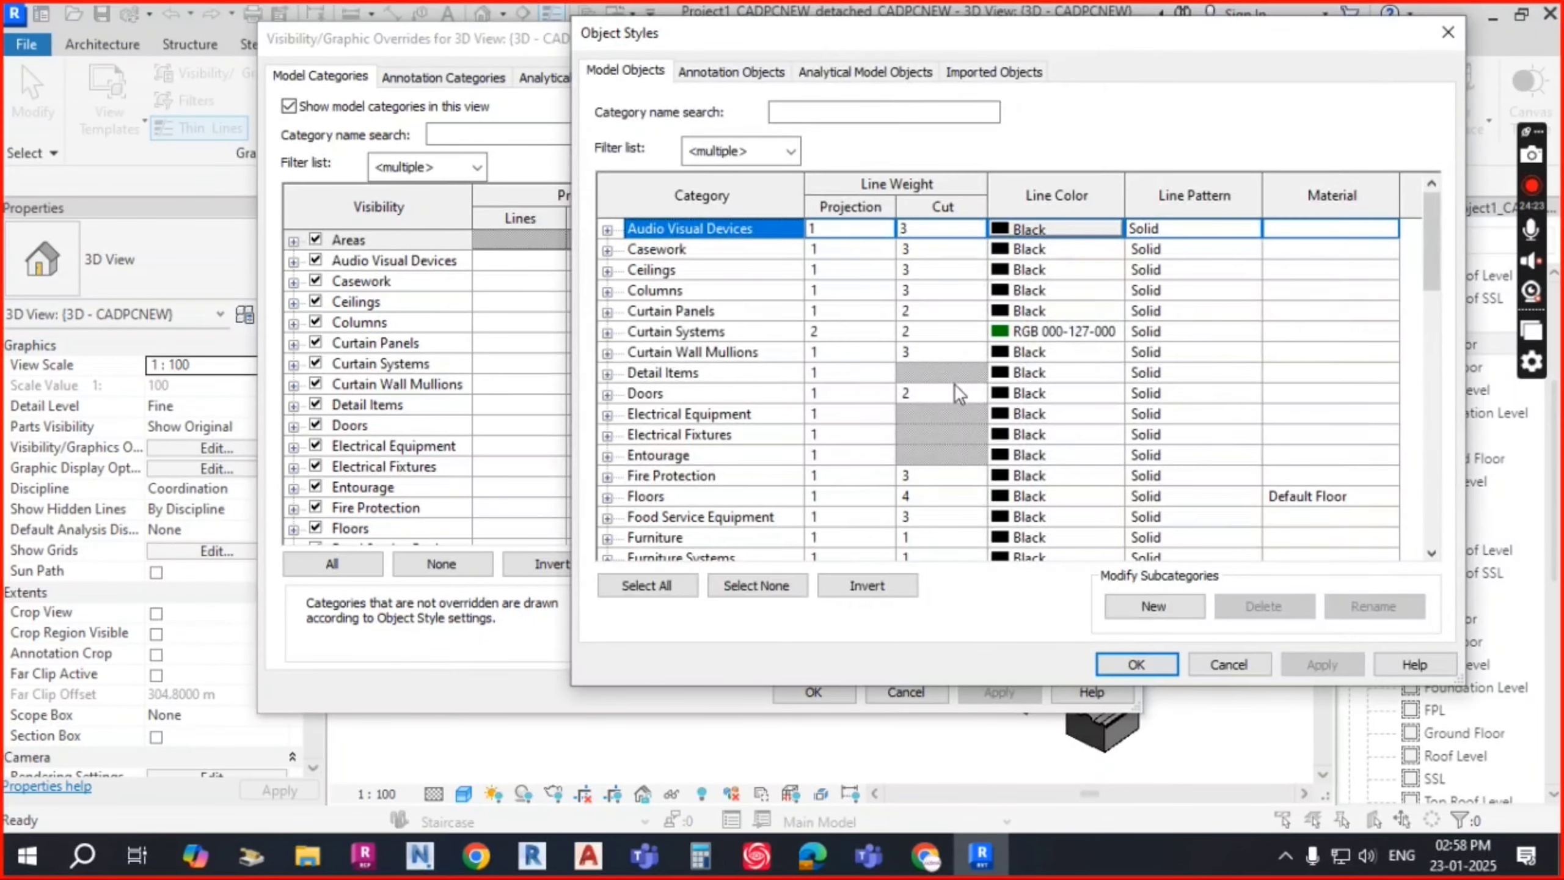
pyautogui.click(1076, 334)
pyautogui.click(1076, 333)
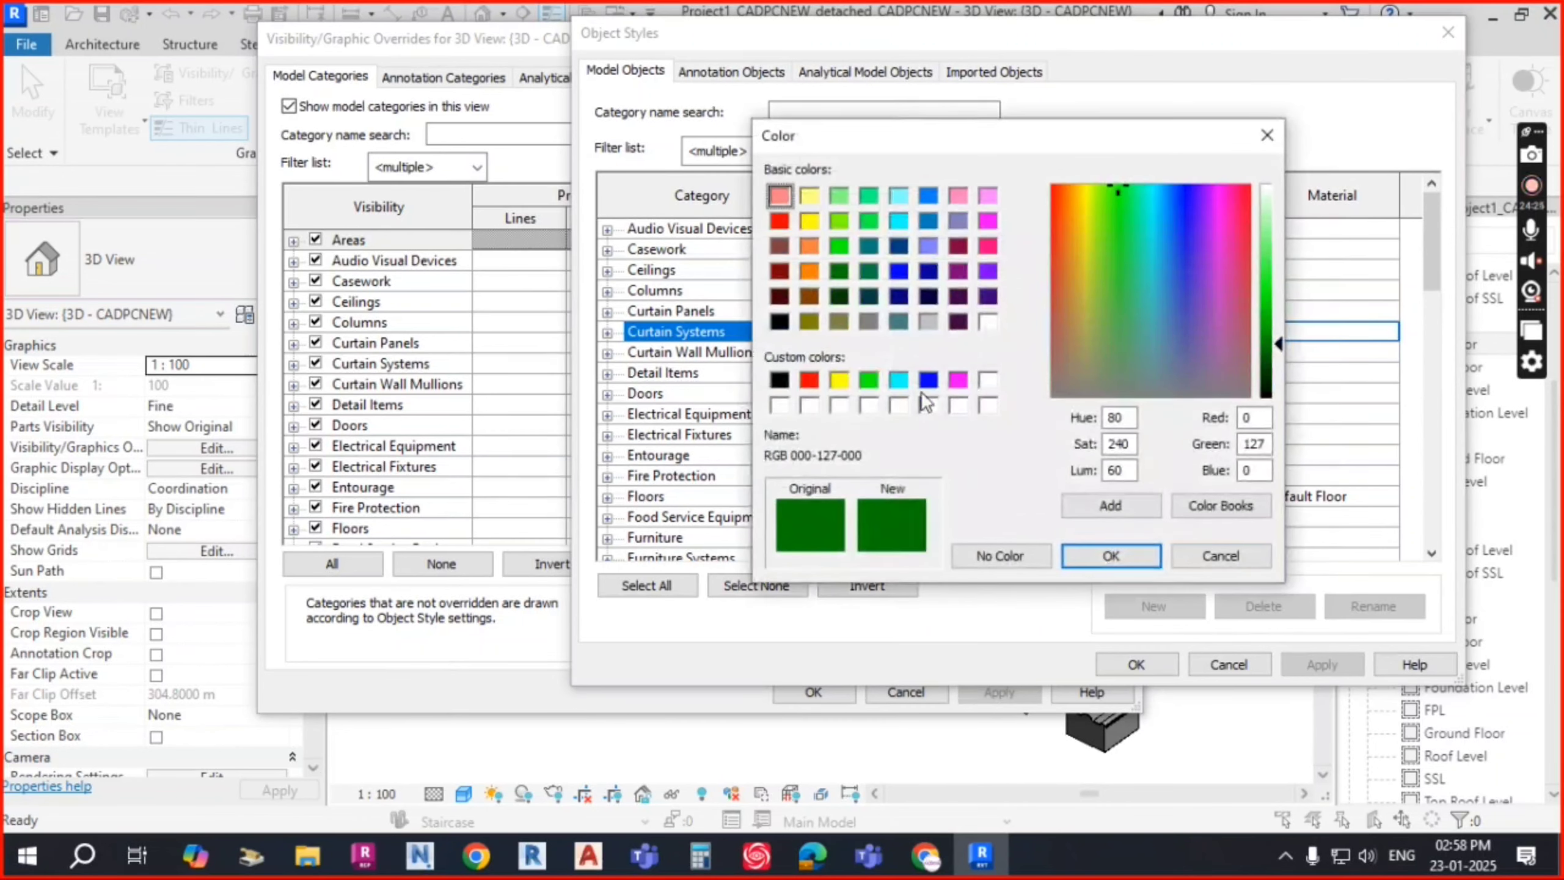
pyautogui.press('Escape')
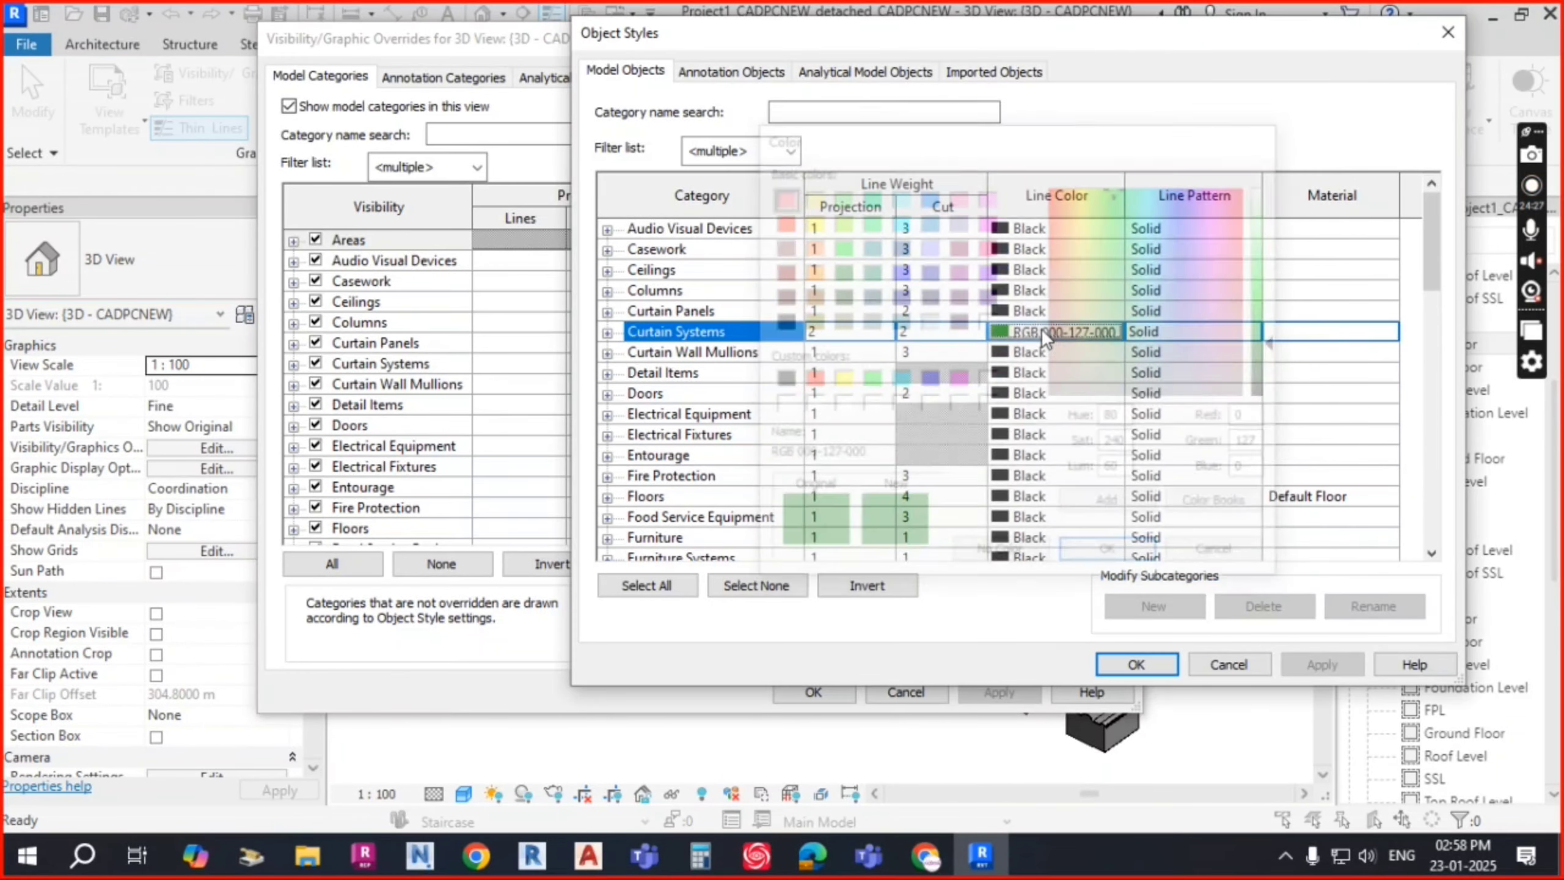
pyautogui.click(1226, 334)
pyautogui.click(1225, 333)
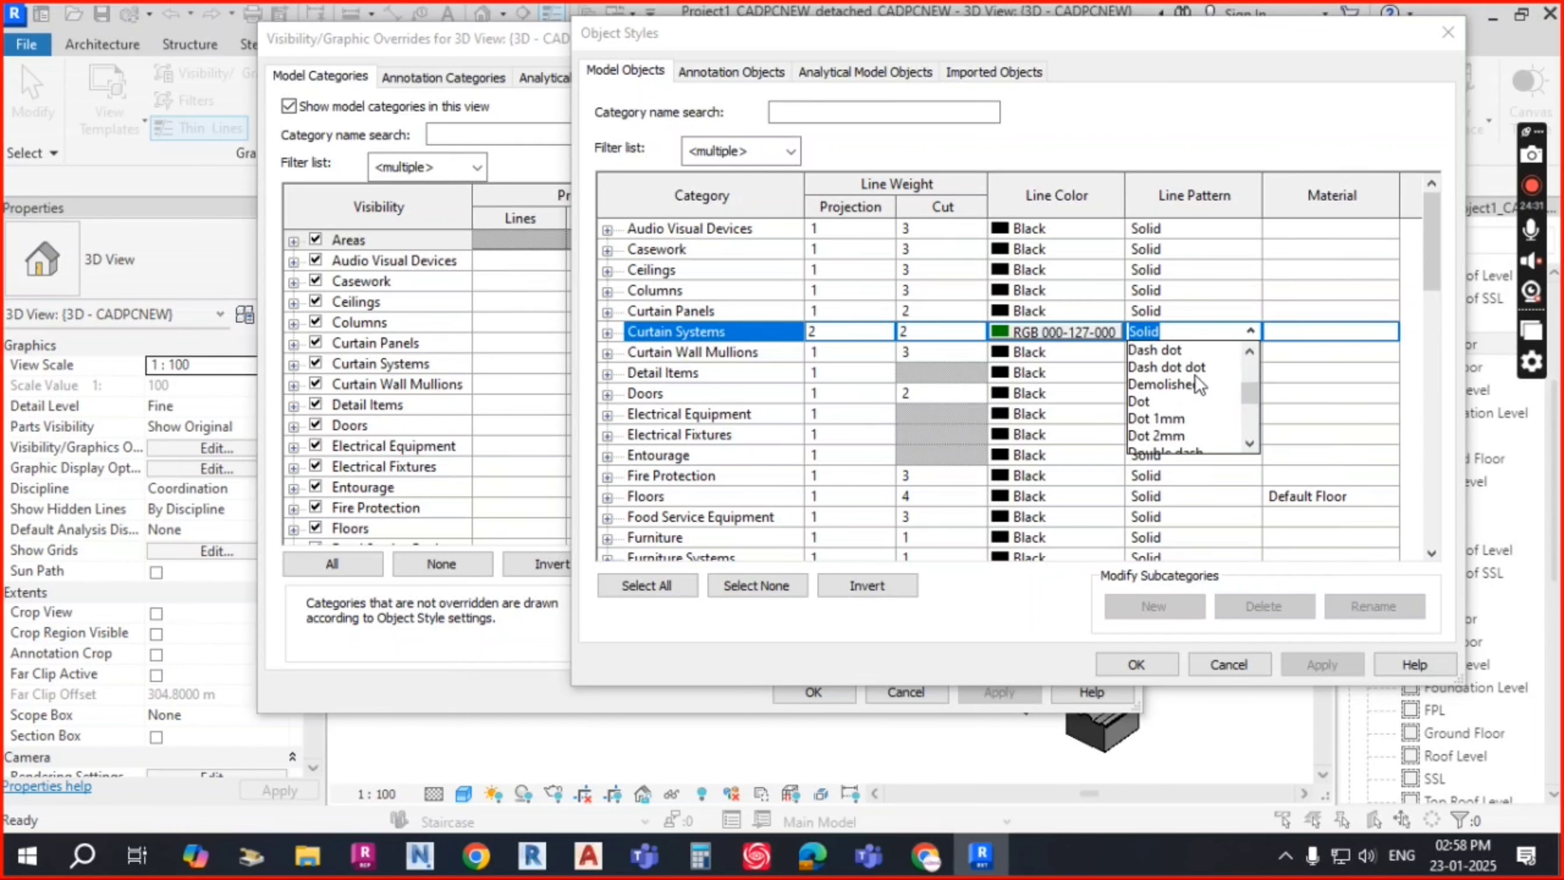
pyautogui.scroll(-3, 1197, 388)
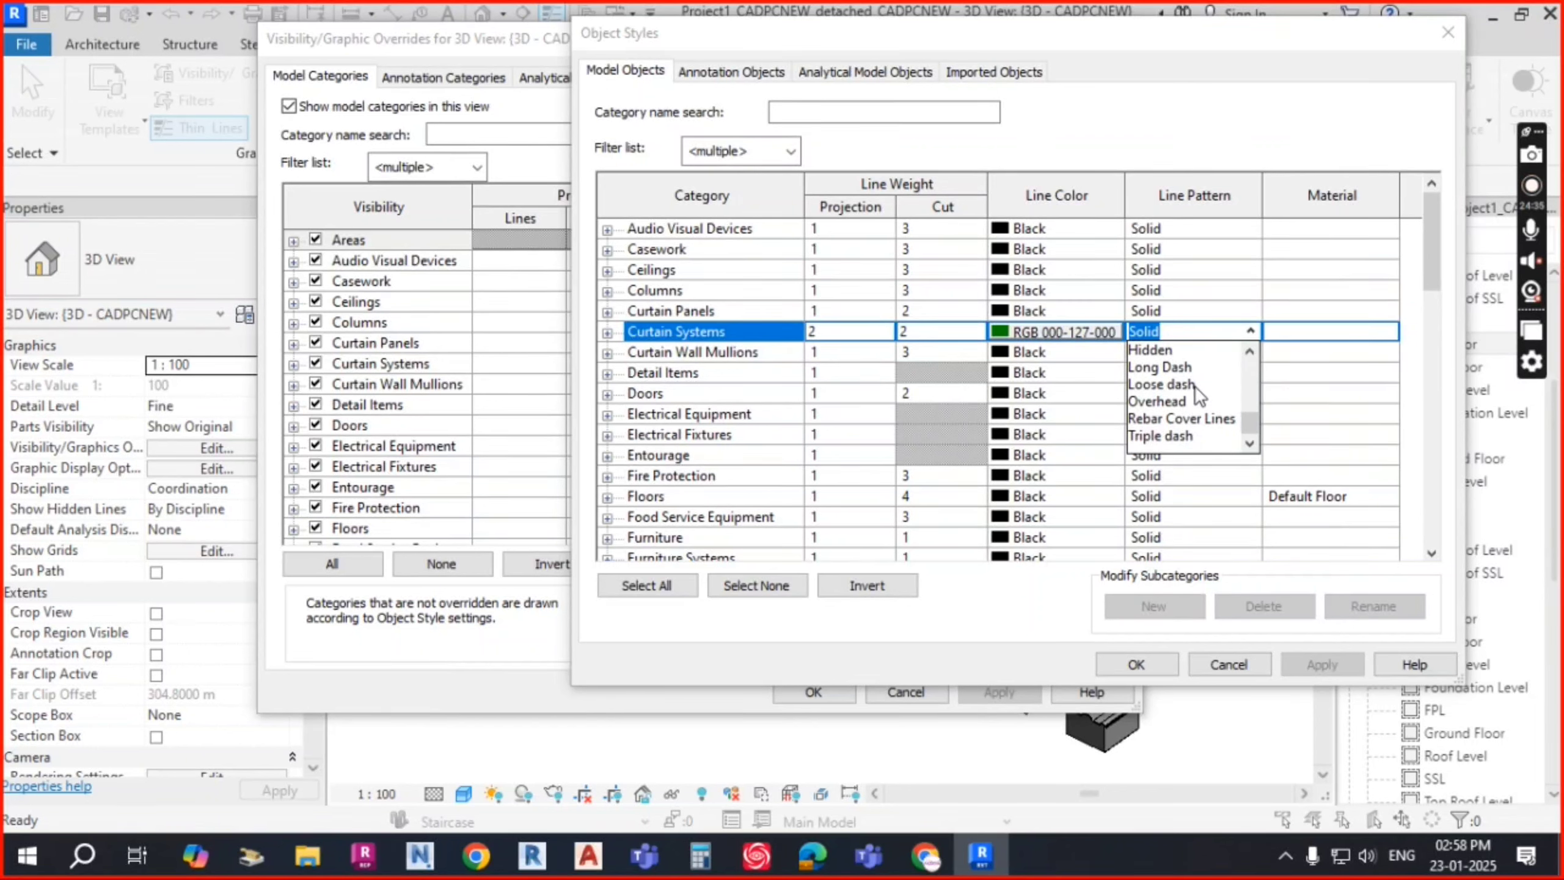
pyautogui.scroll(6, 1195, 387)
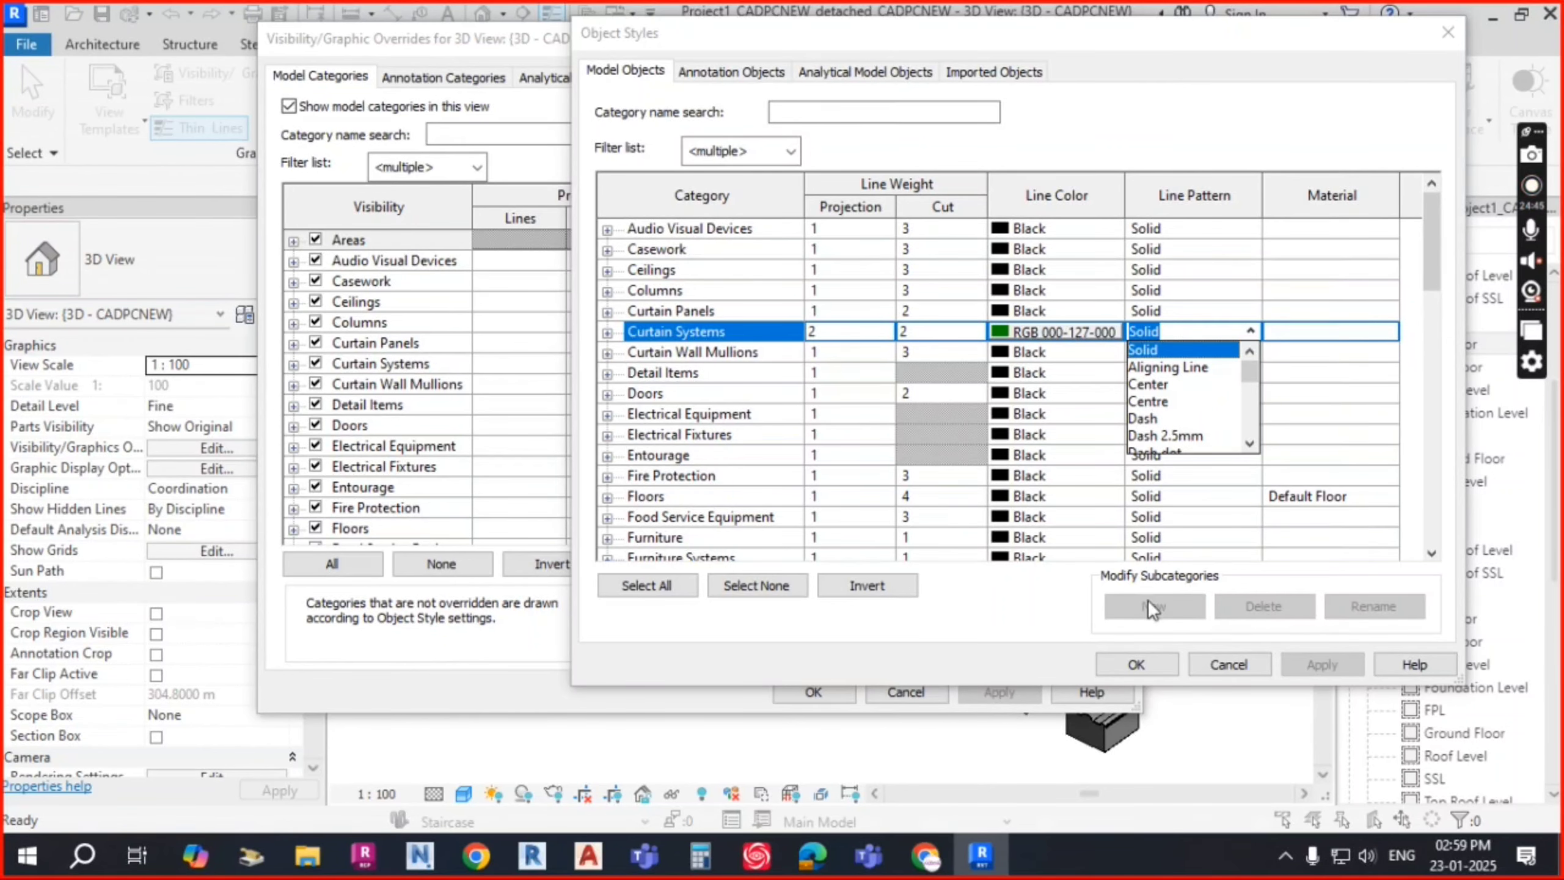
pyautogui.press('Escape')
pyautogui.press('Escape')
pyautogui.press('Escape')
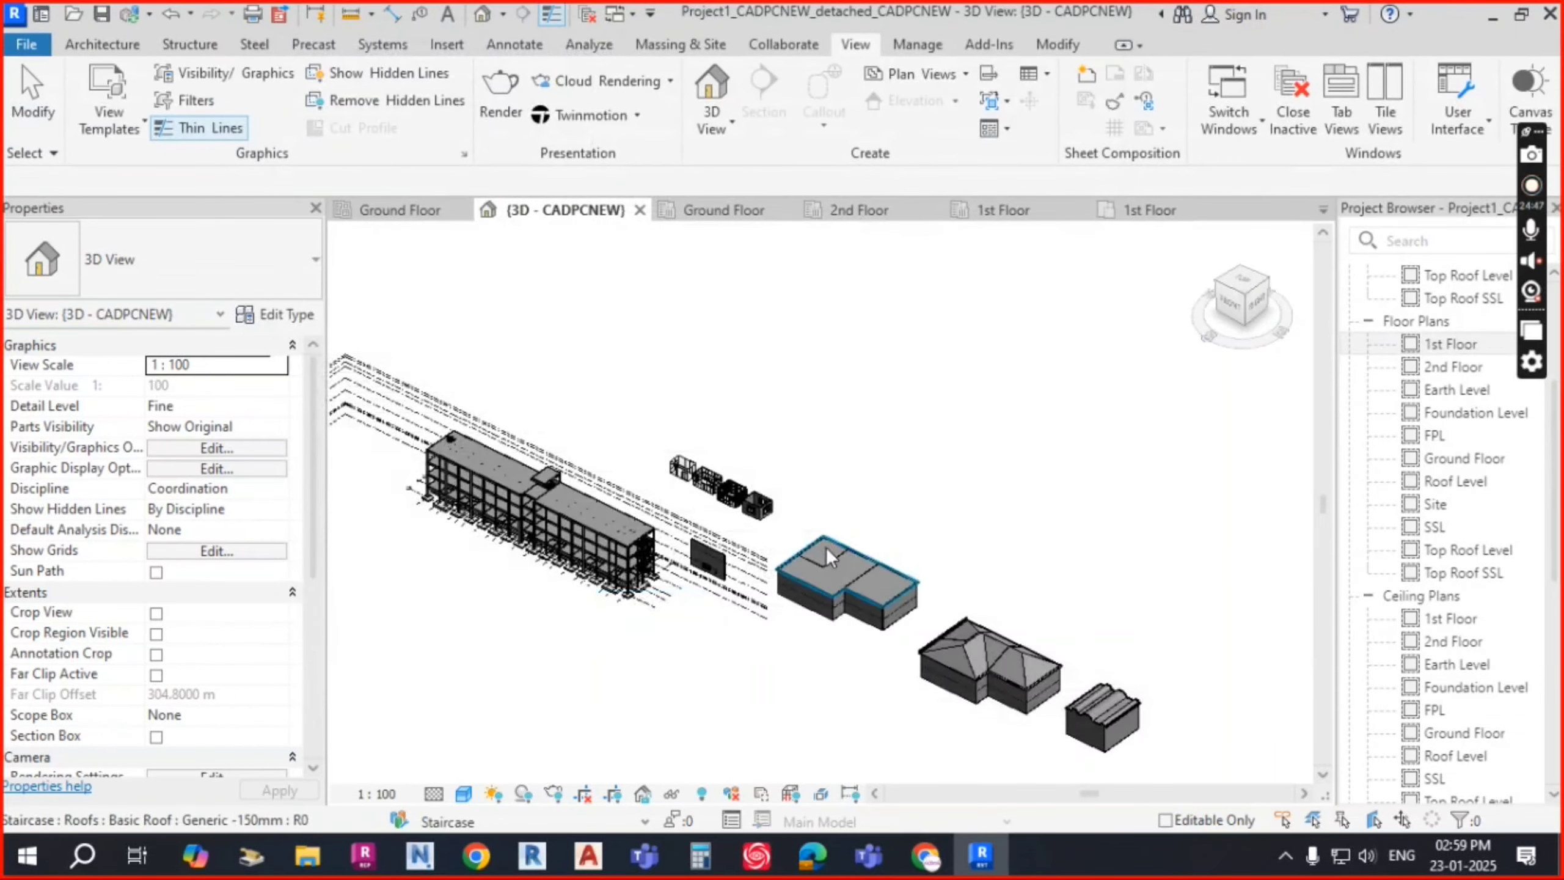
# Step: Set the line color of the Walls category to Red in the model Object Styles
pyautogui.scroll(10, 738, 493)
pyautogui.scroll(3, 762, 467)
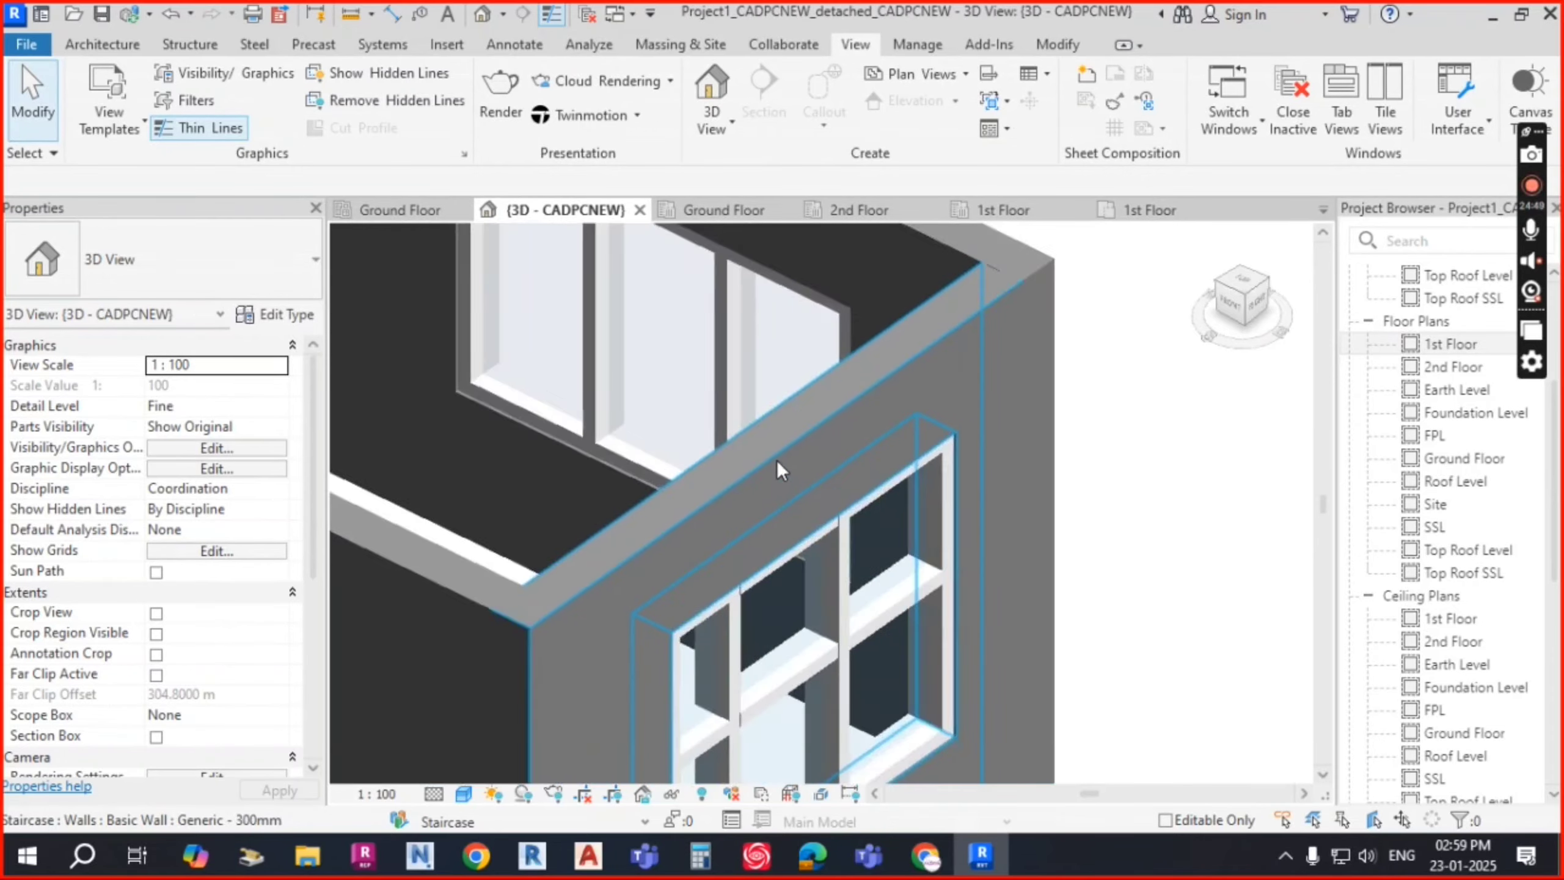
pyautogui.click(777, 457)
pyautogui.scroll(5, 862, 436)
pyautogui.press('Escape')
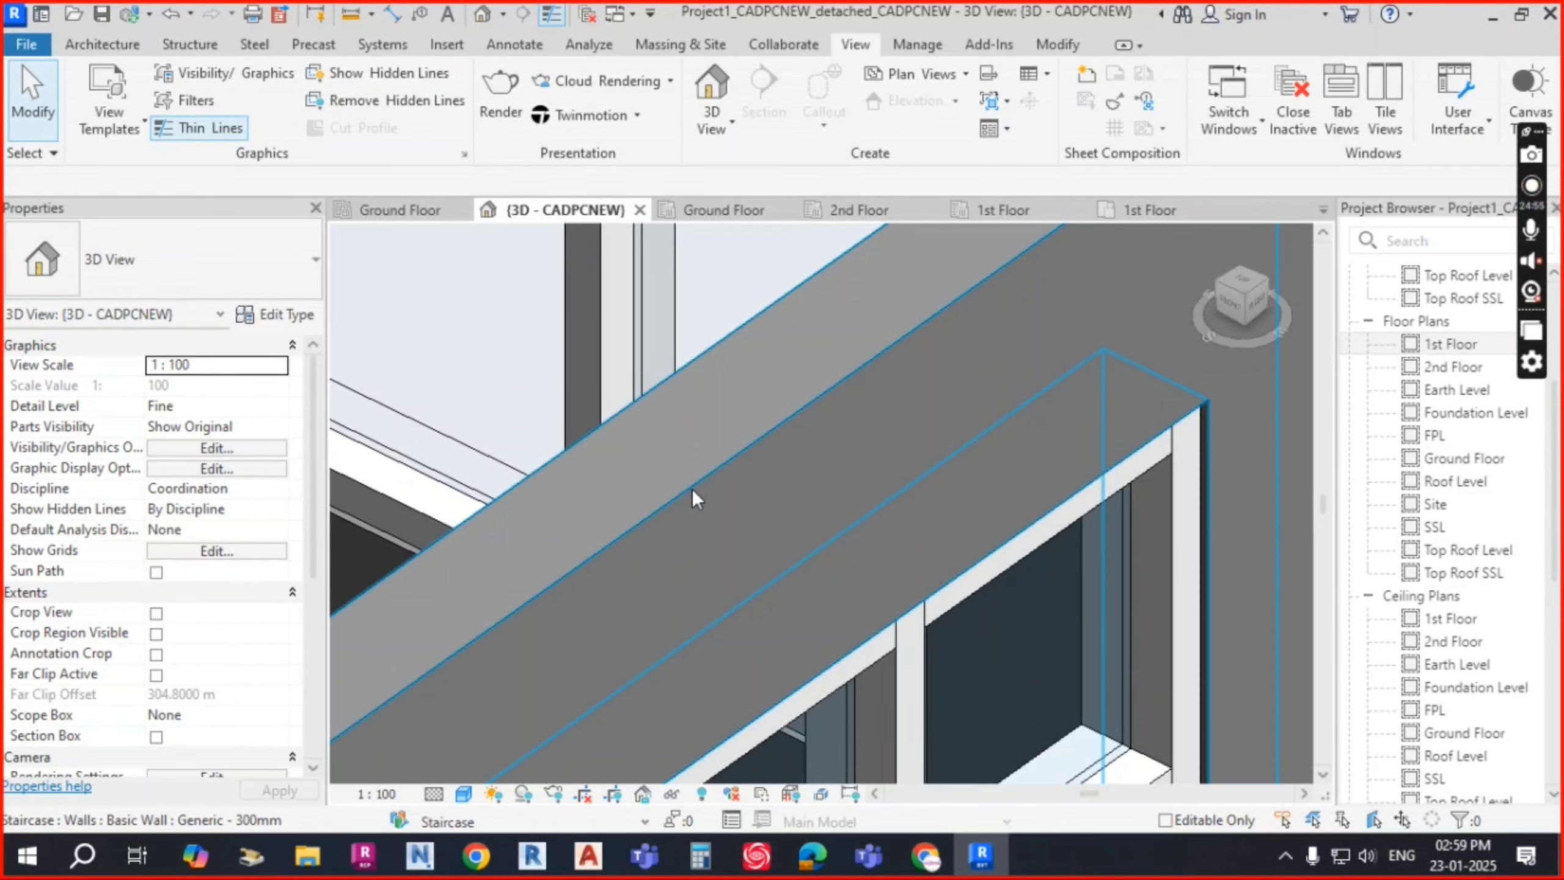
pyautogui.scroll(-3, 887, 379)
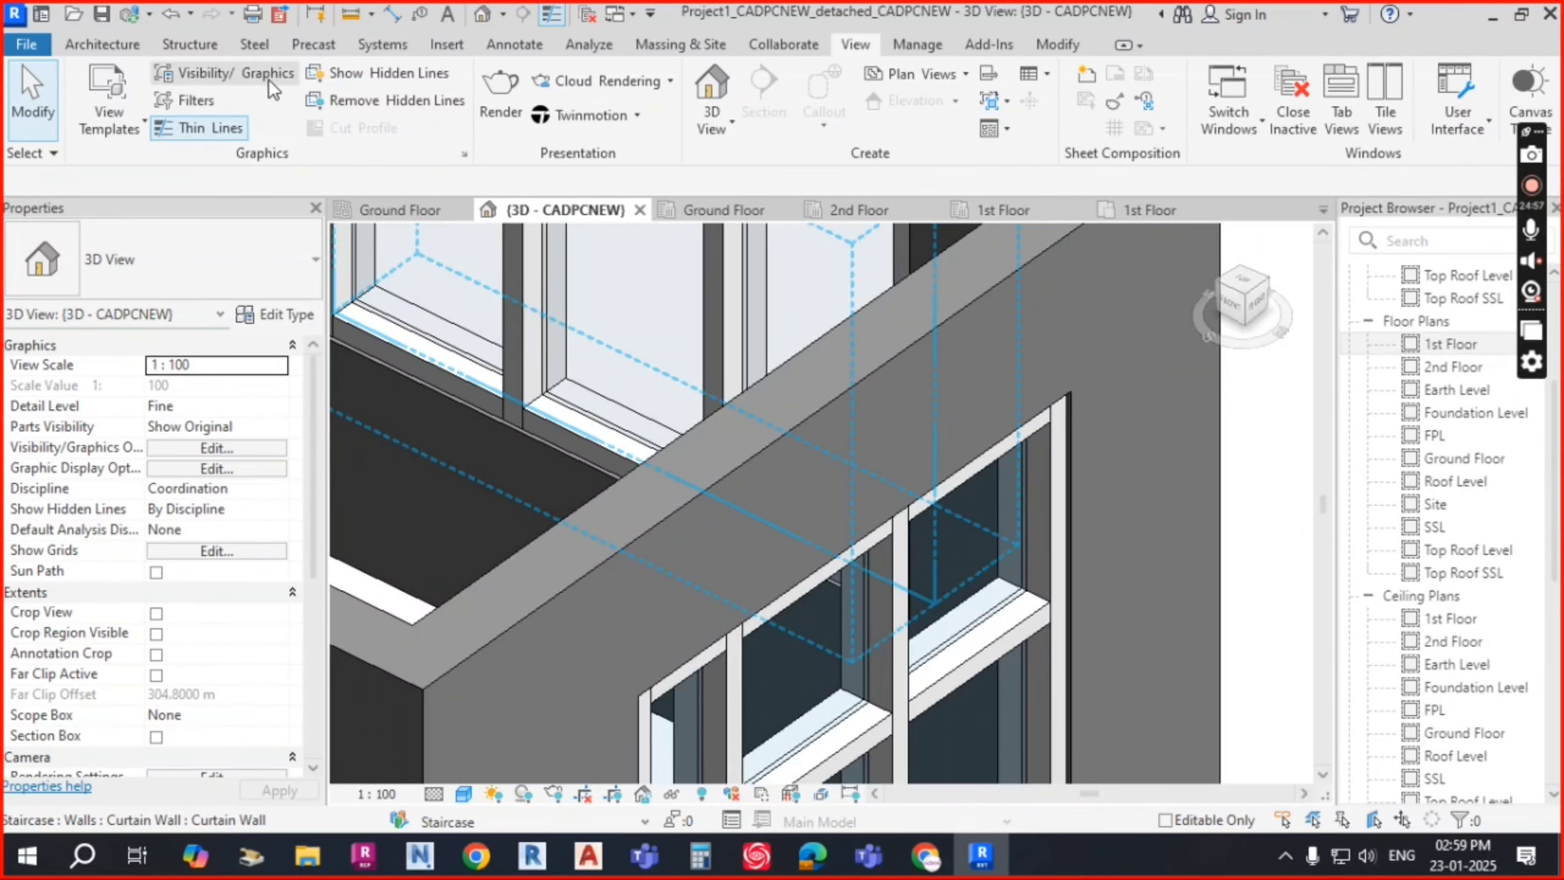
pyautogui.click(917, 44)
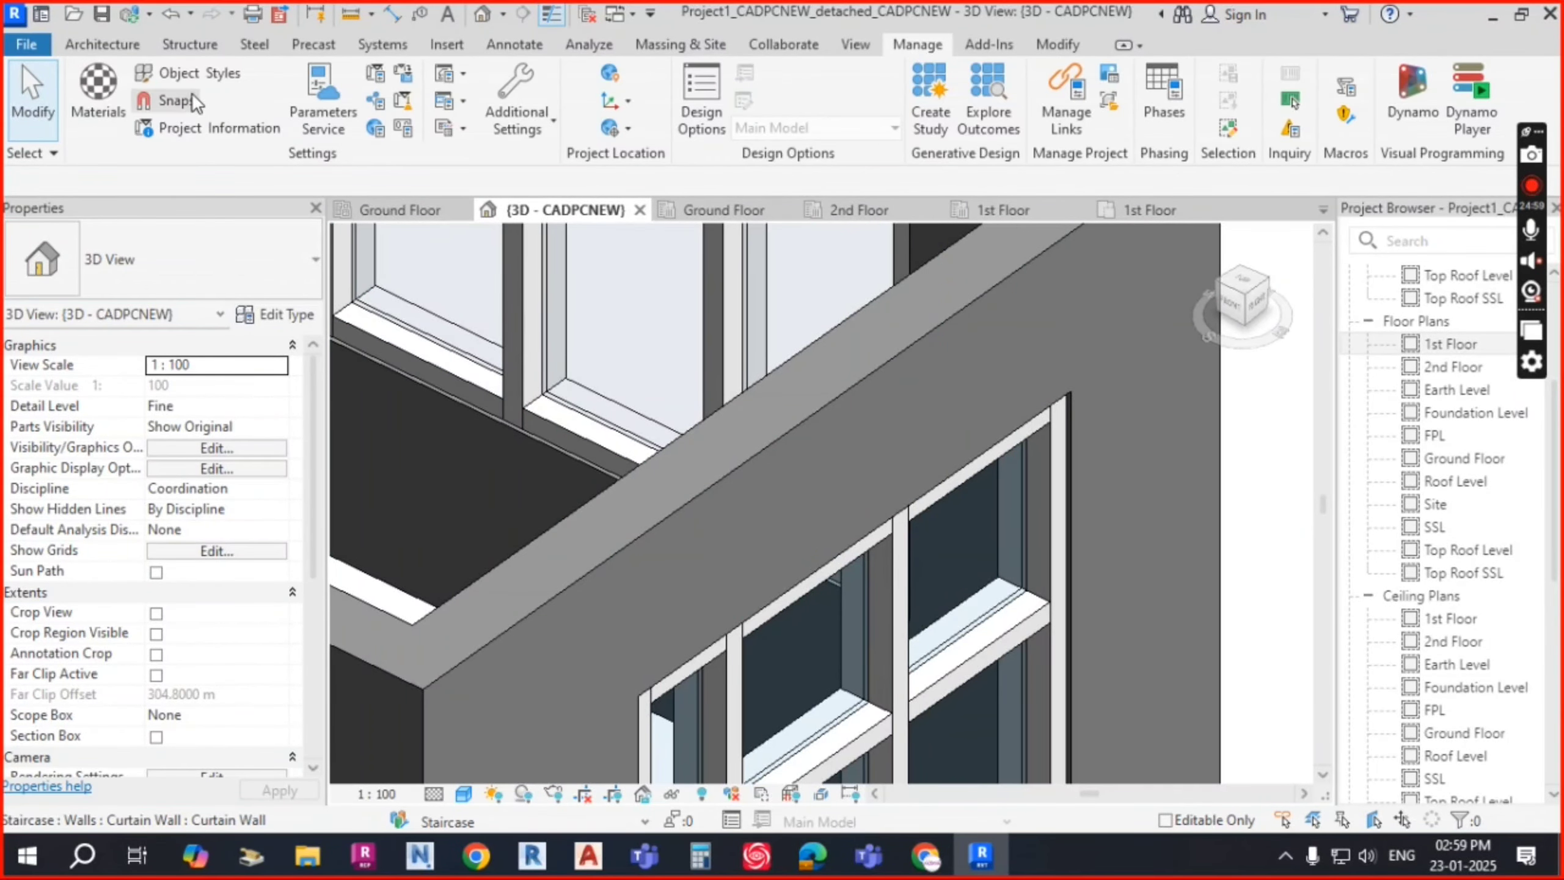
pyautogui.click(218, 75)
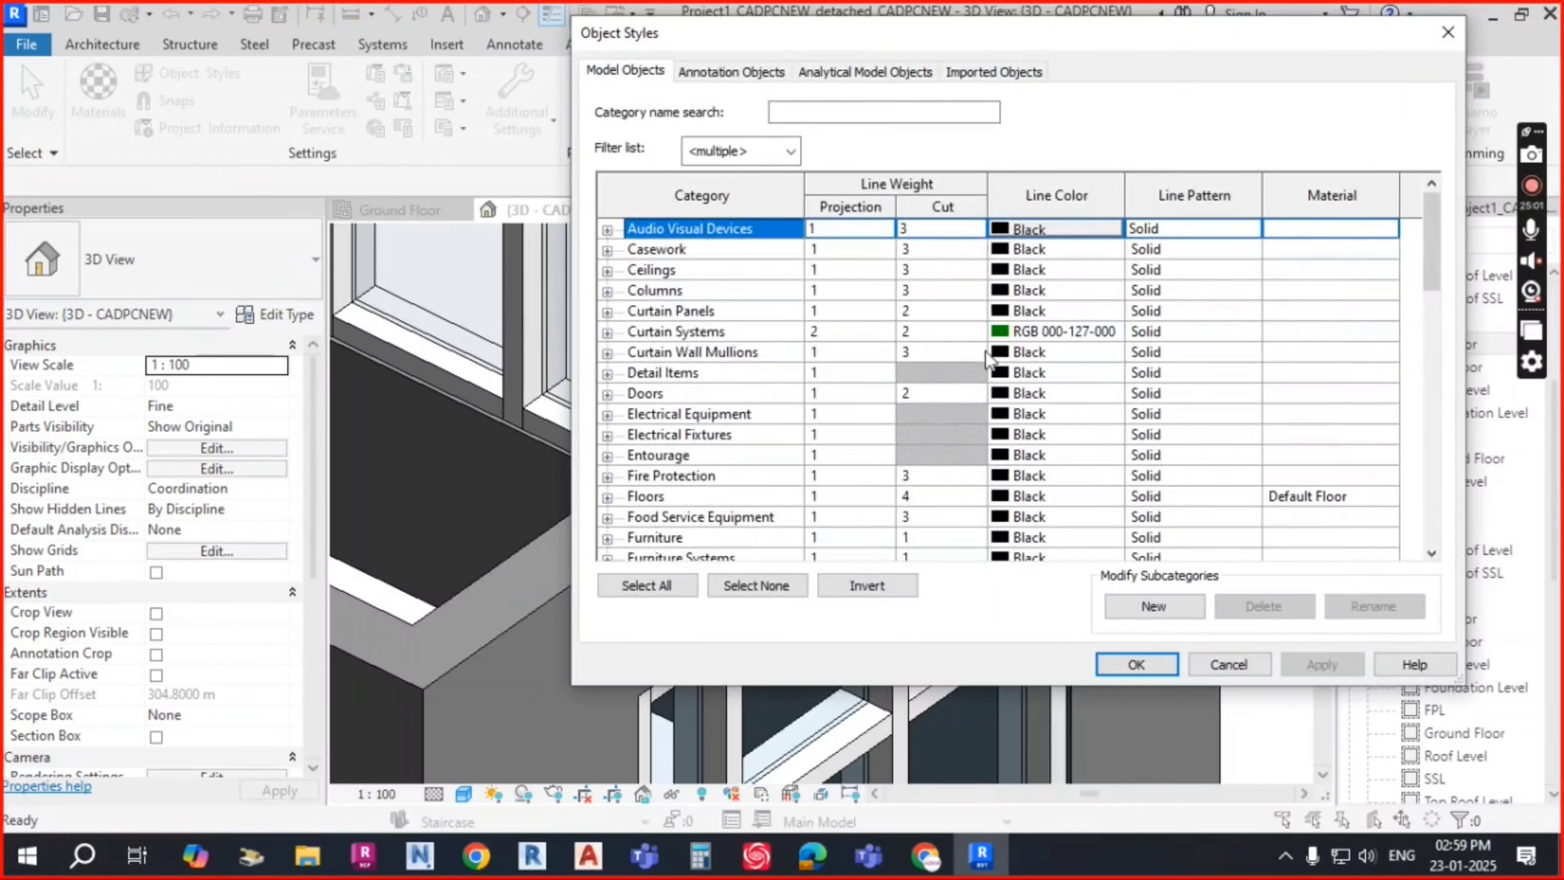
pyautogui.scroll(-1, 676, 518)
pyautogui.click(674, 512)
pyautogui.press('w')
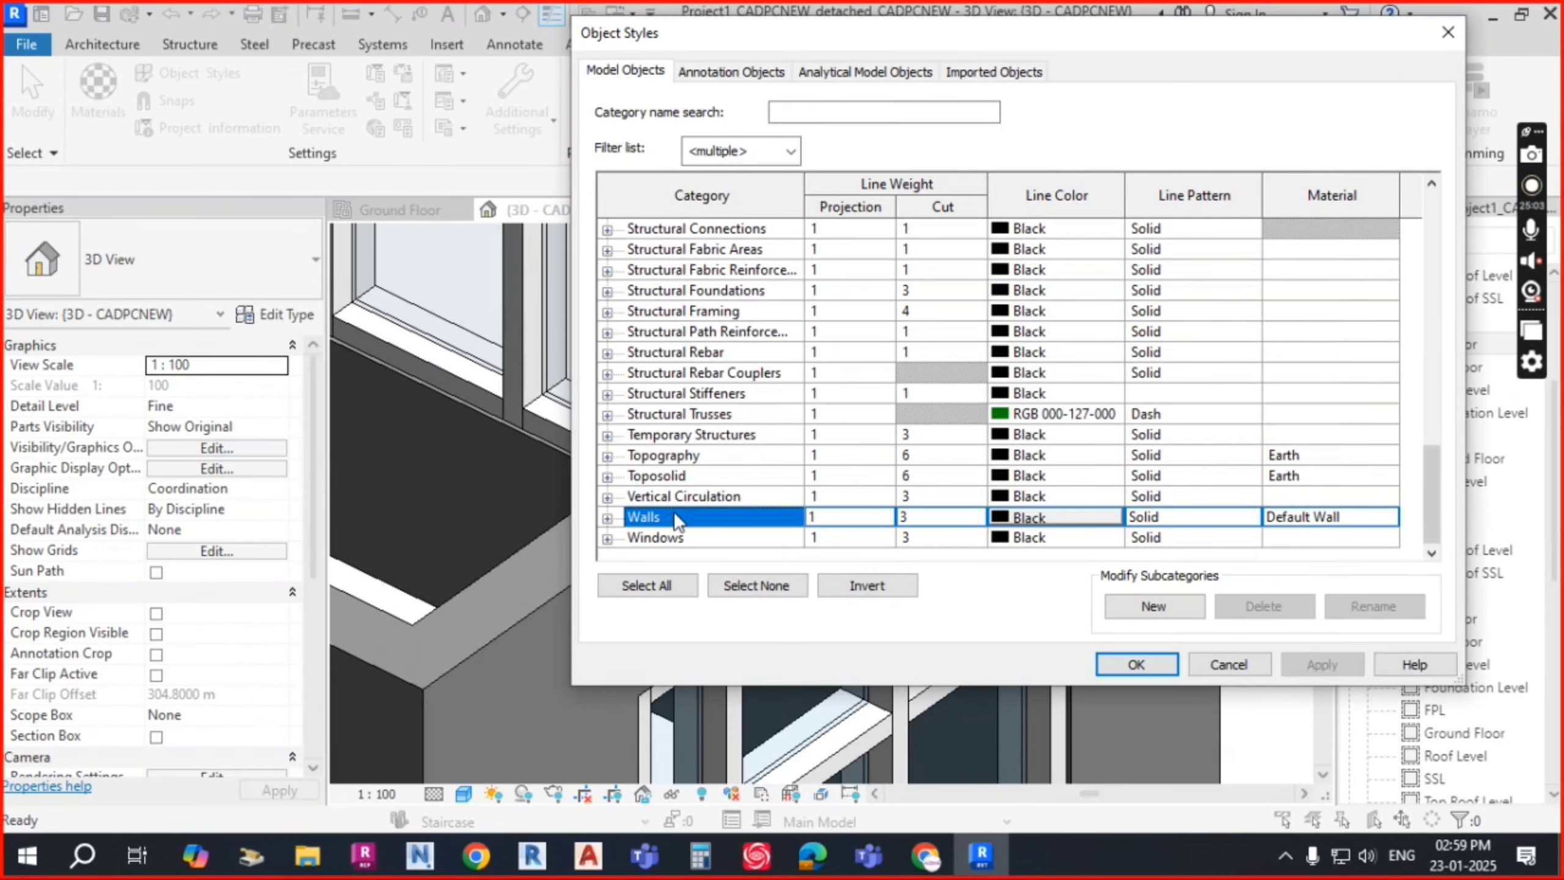
pyautogui.click(1040, 518)
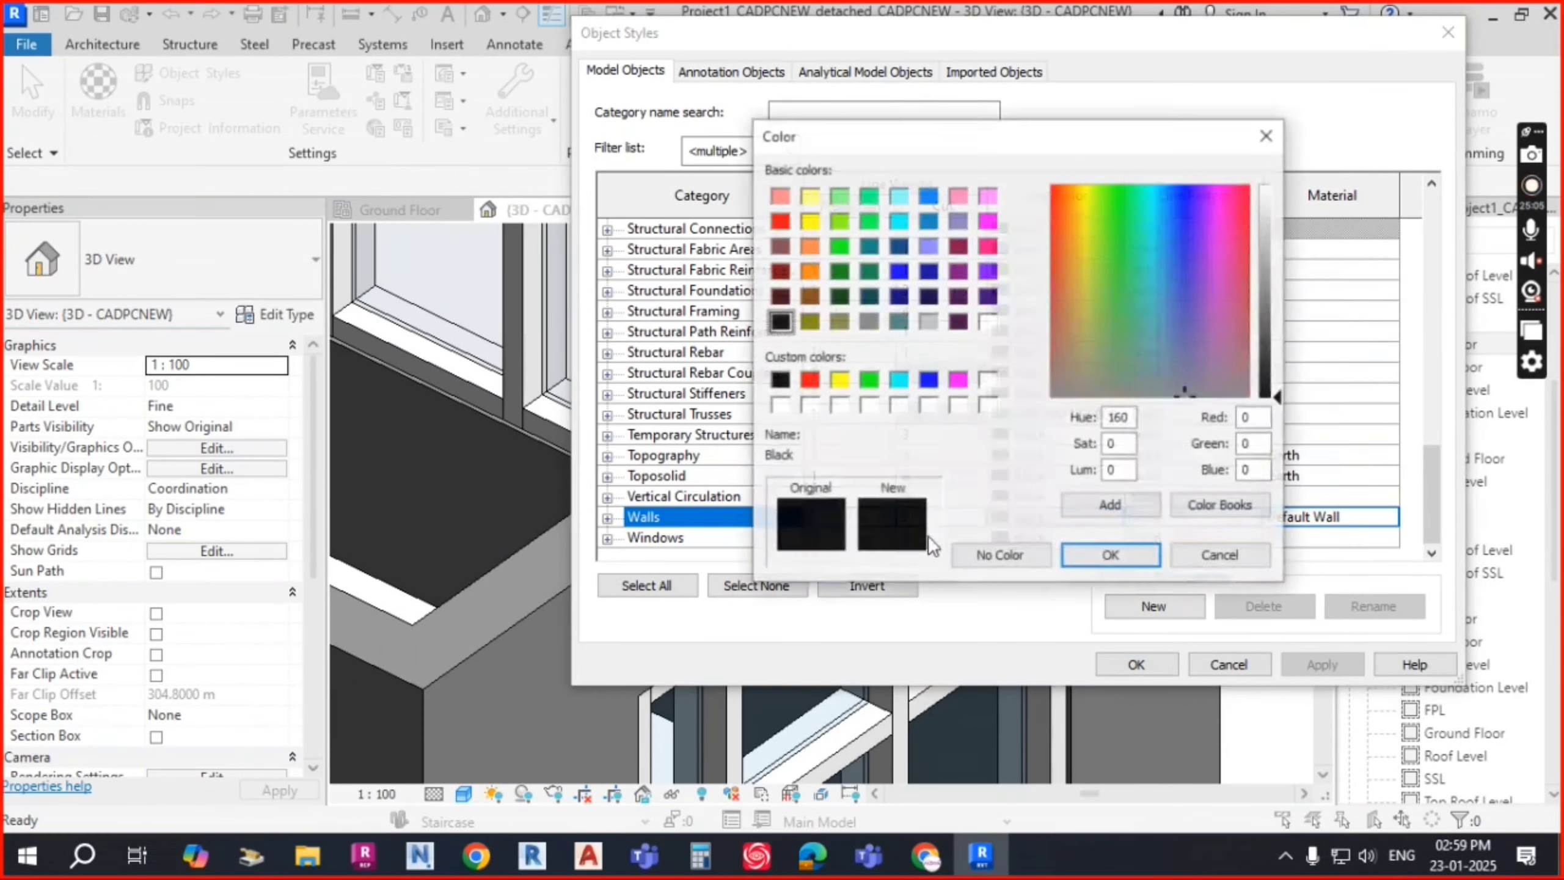
pyautogui.click(809, 379)
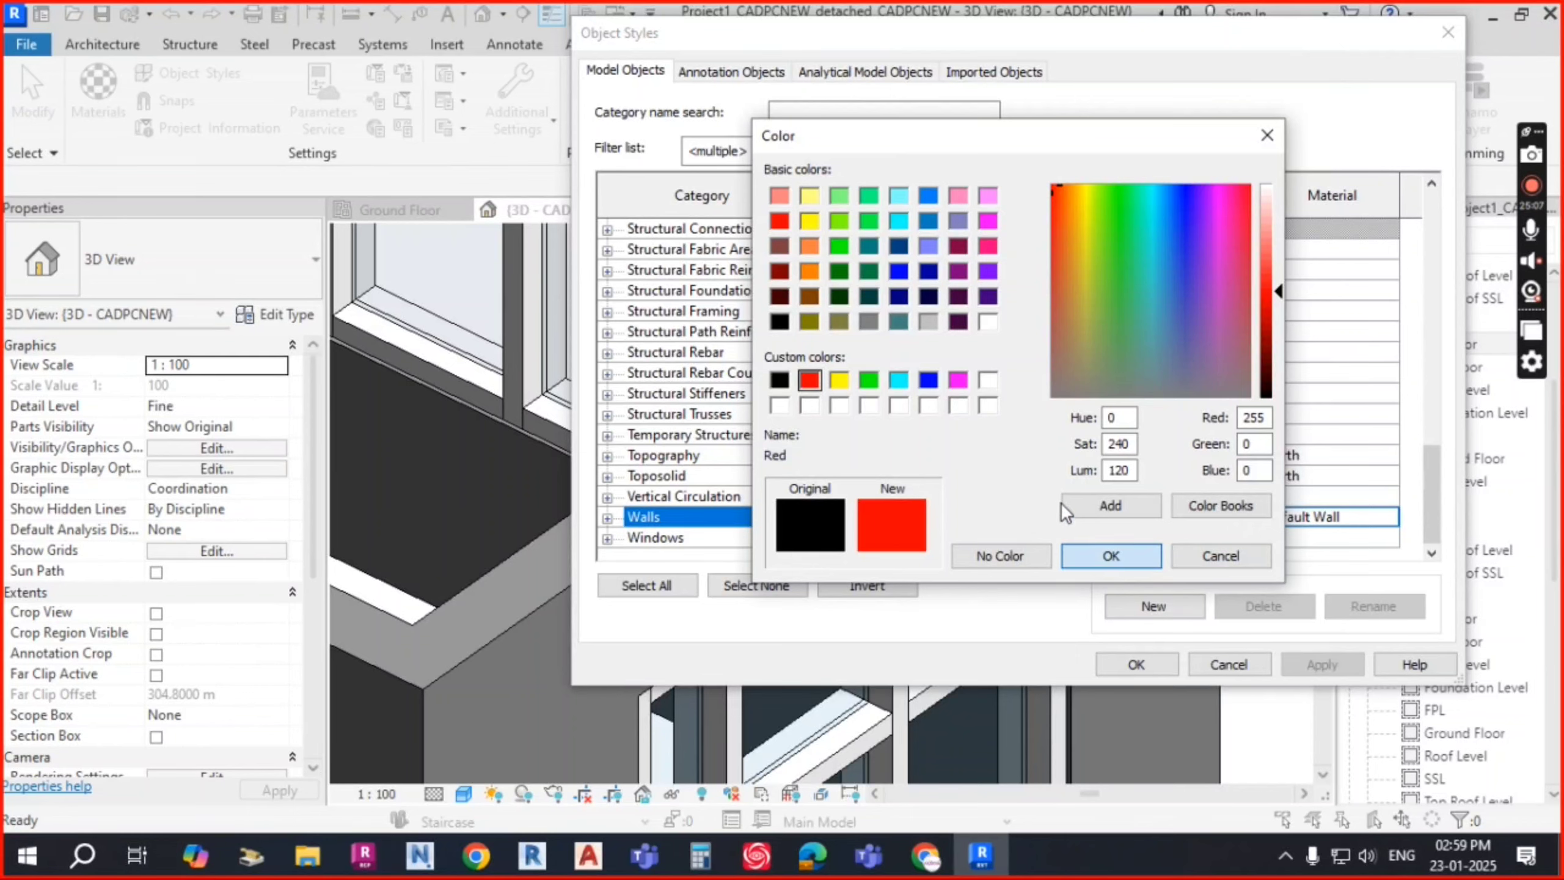
pyautogui.click(1111, 557)
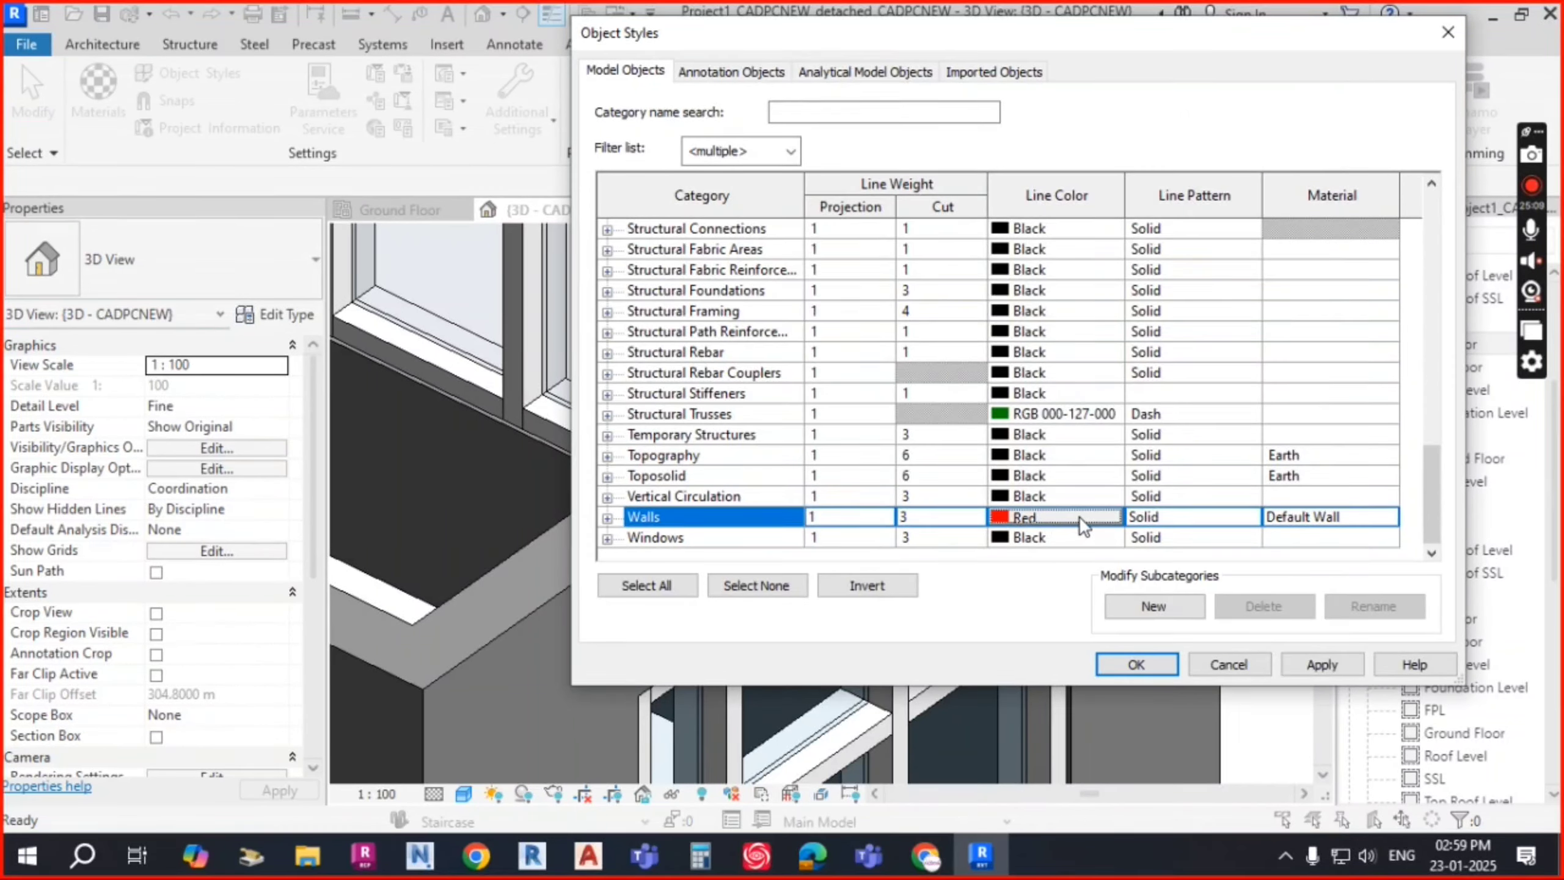
pyautogui.click(1150, 662)
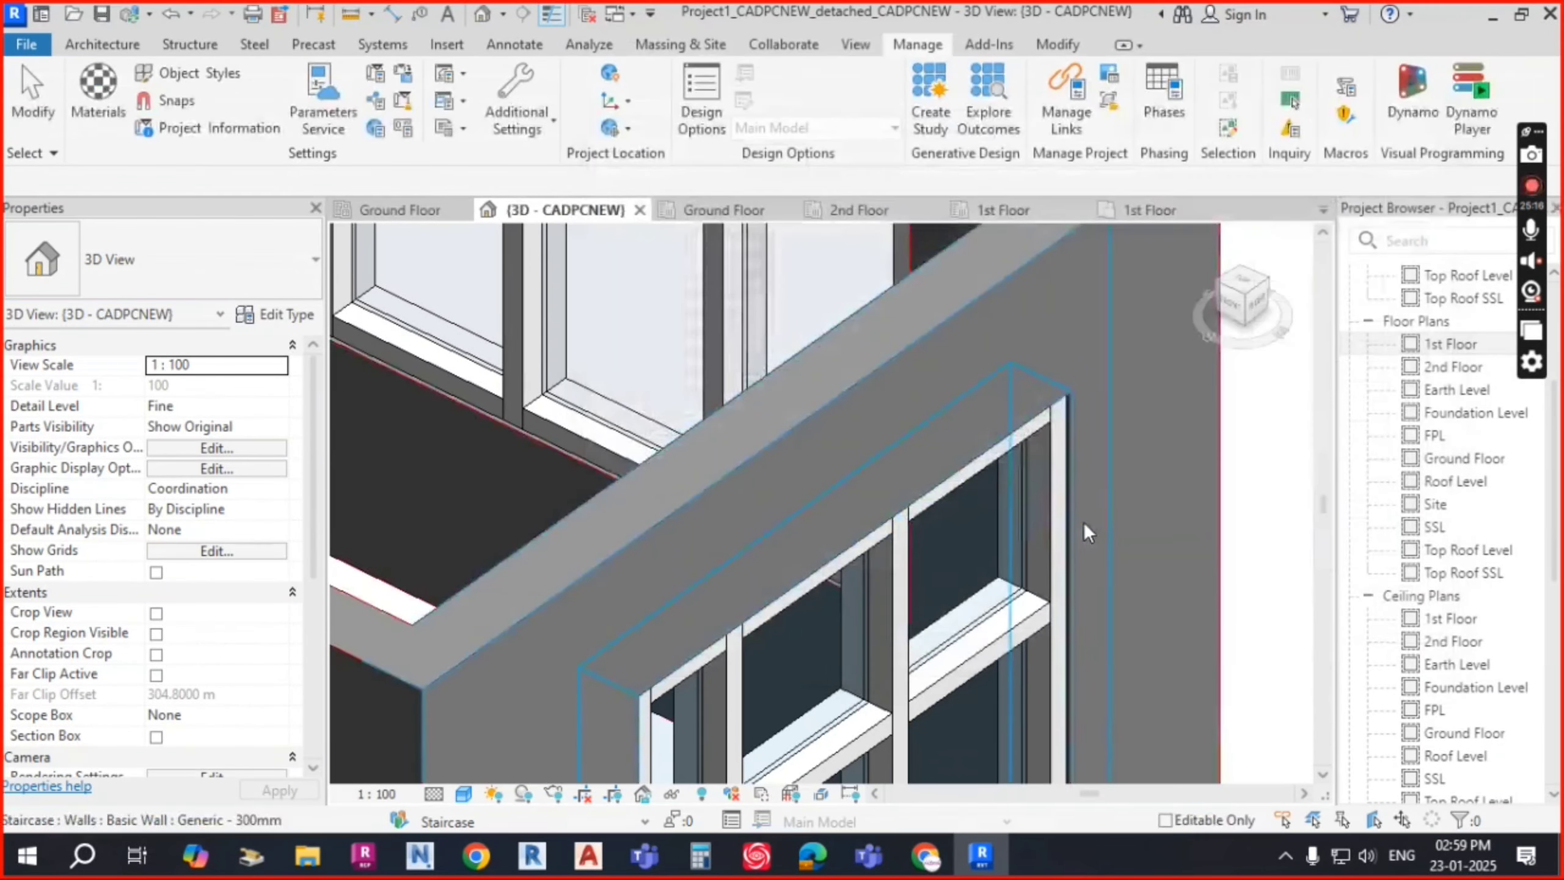
# Step: Draw a 3 m long Generic - 300mm wall extending the room's far wall, from 1st Floor up to 2nd Floor
pyautogui.scroll(5, 822, 404)
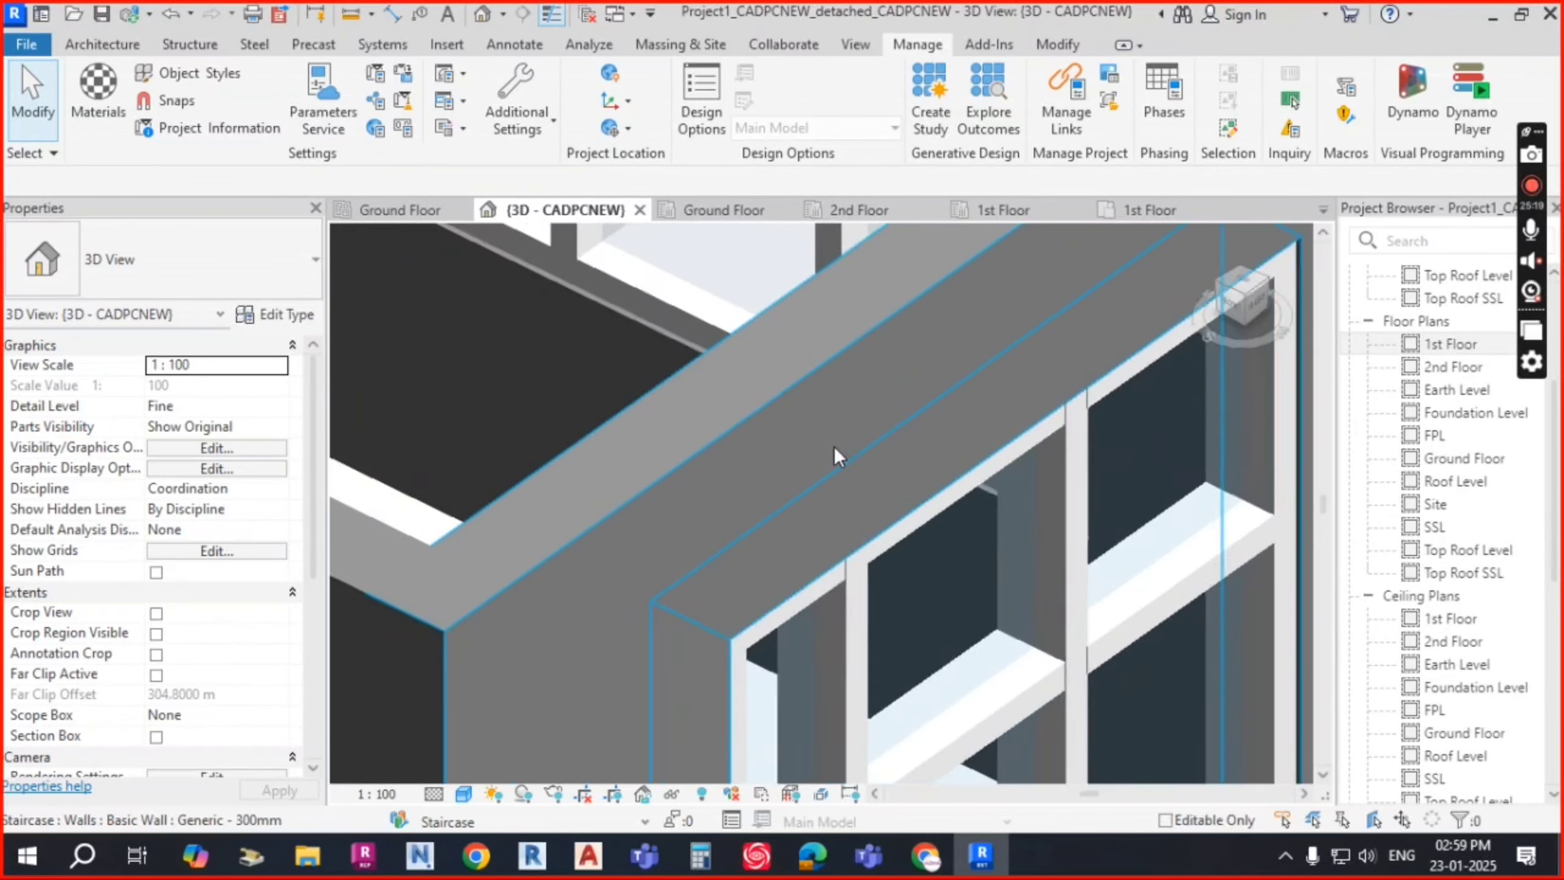
pyautogui.scroll(-3, 965, 548)
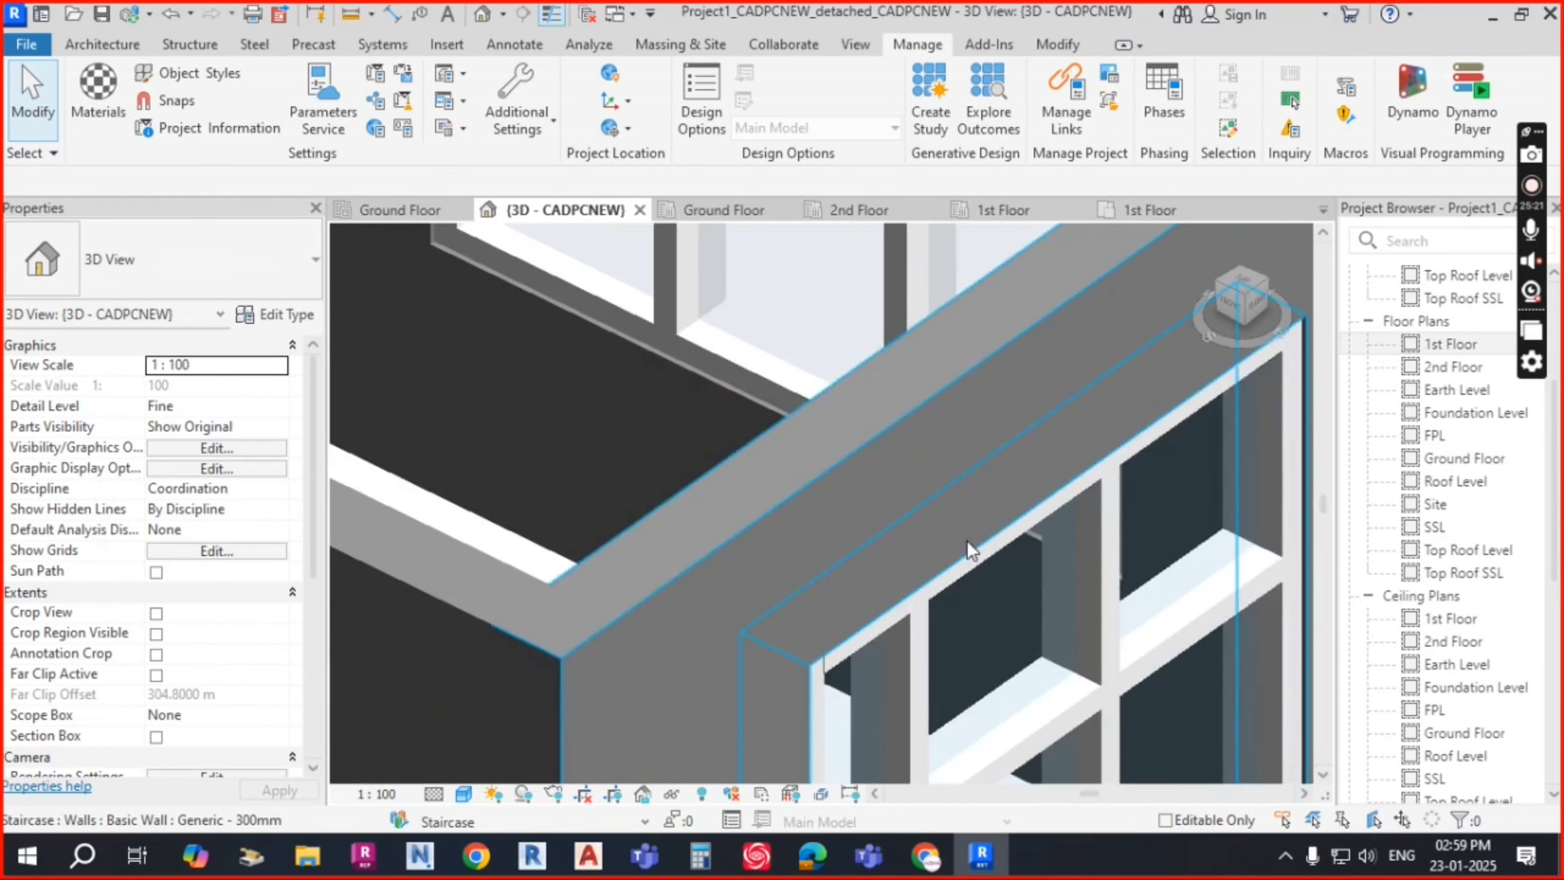
pyautogui.scroll(-4, 1163, 610)
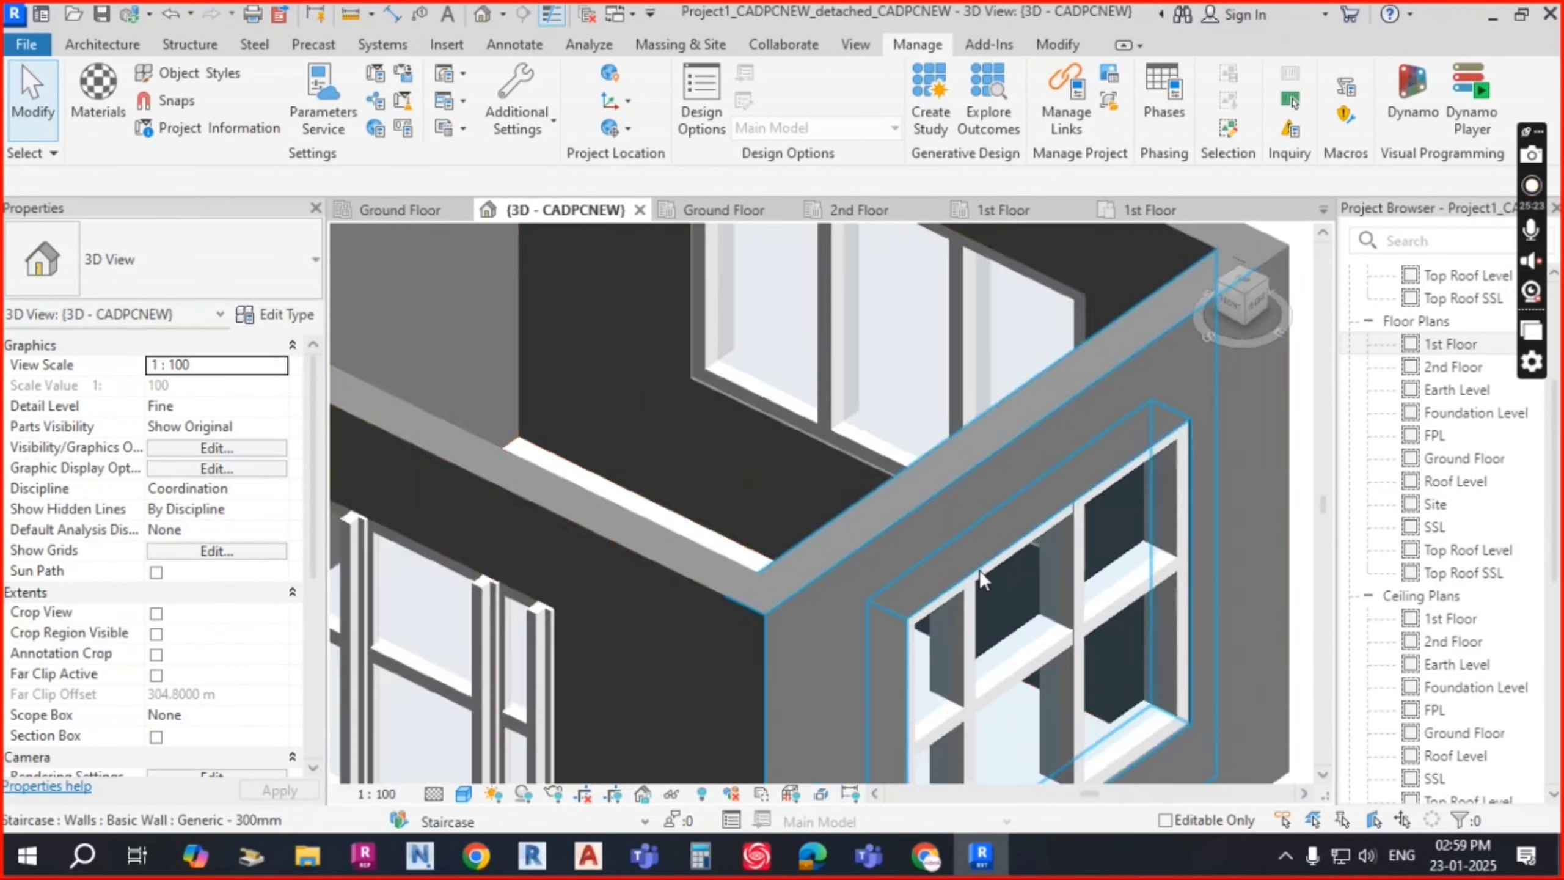
pyautogui.scroll(2, 1287, 469)
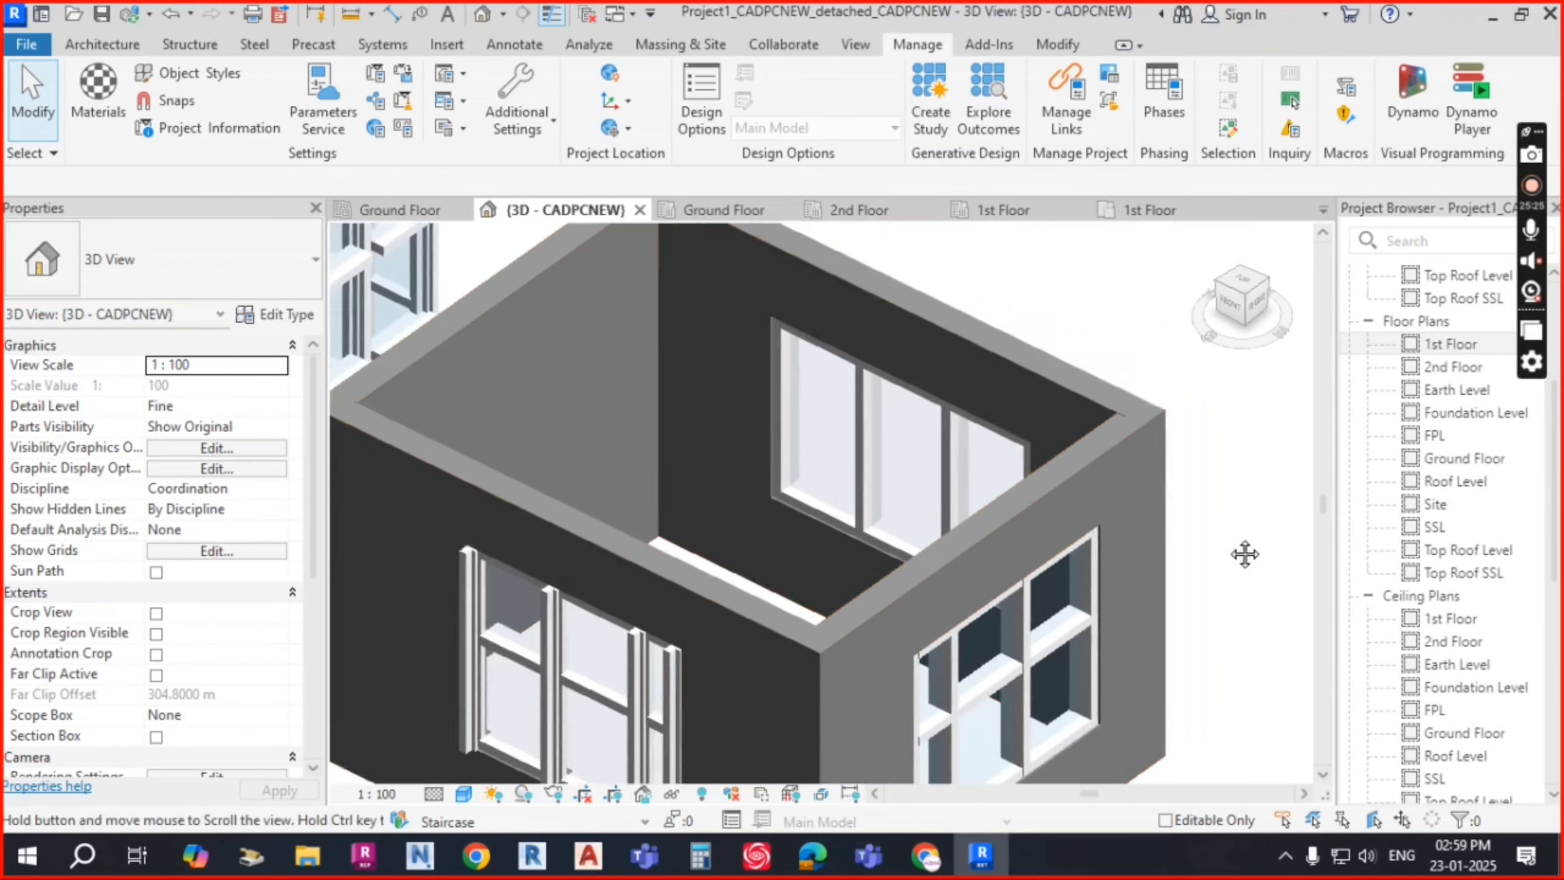
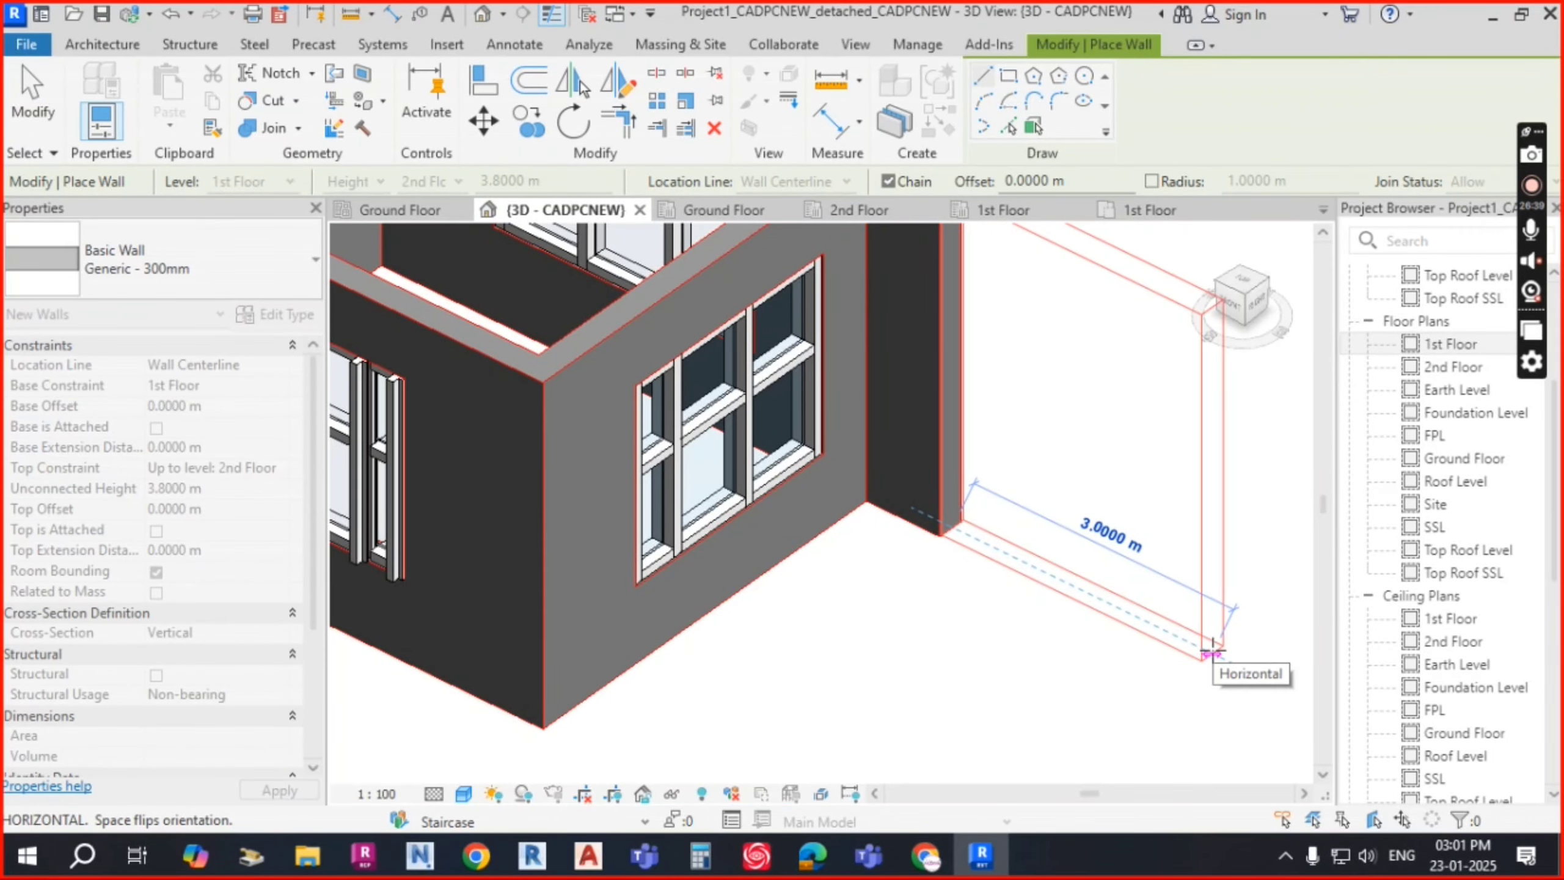
pyautogui.click(1212, 650)
pyautogui.scroll(3, 1042, 556)
pyautogui.press('Escape')
pyautogui.press('Escape')
# Step: Inspect the junction between the new wall and the existing wall
pyautogui.scroll(5, 971, 477)
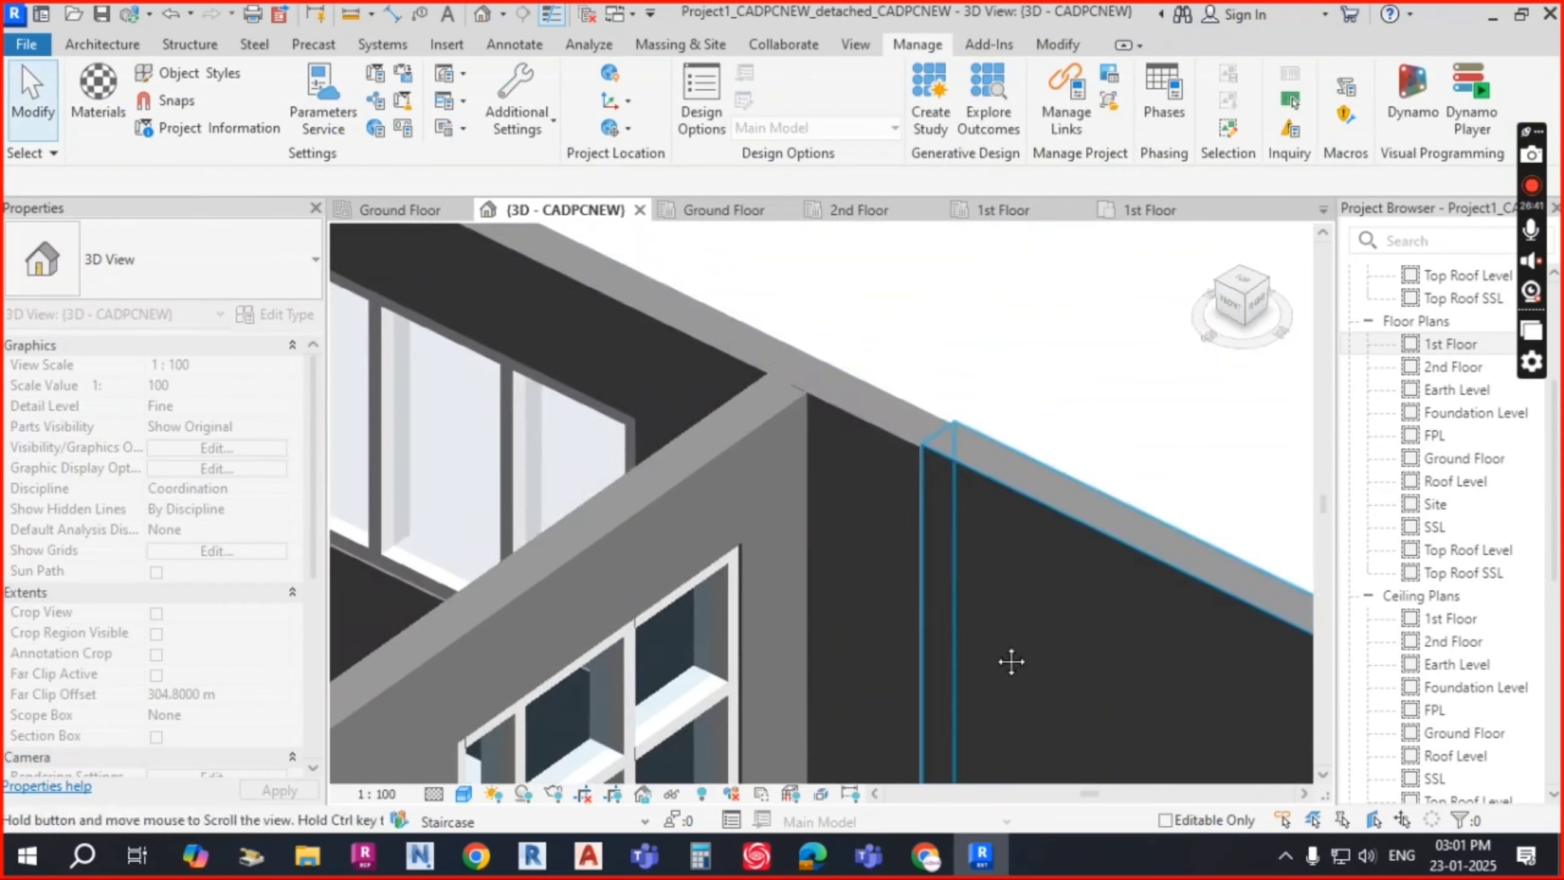
pyautogui.click(938, 460)
pyautogui.scroll(-4, 868, 407)
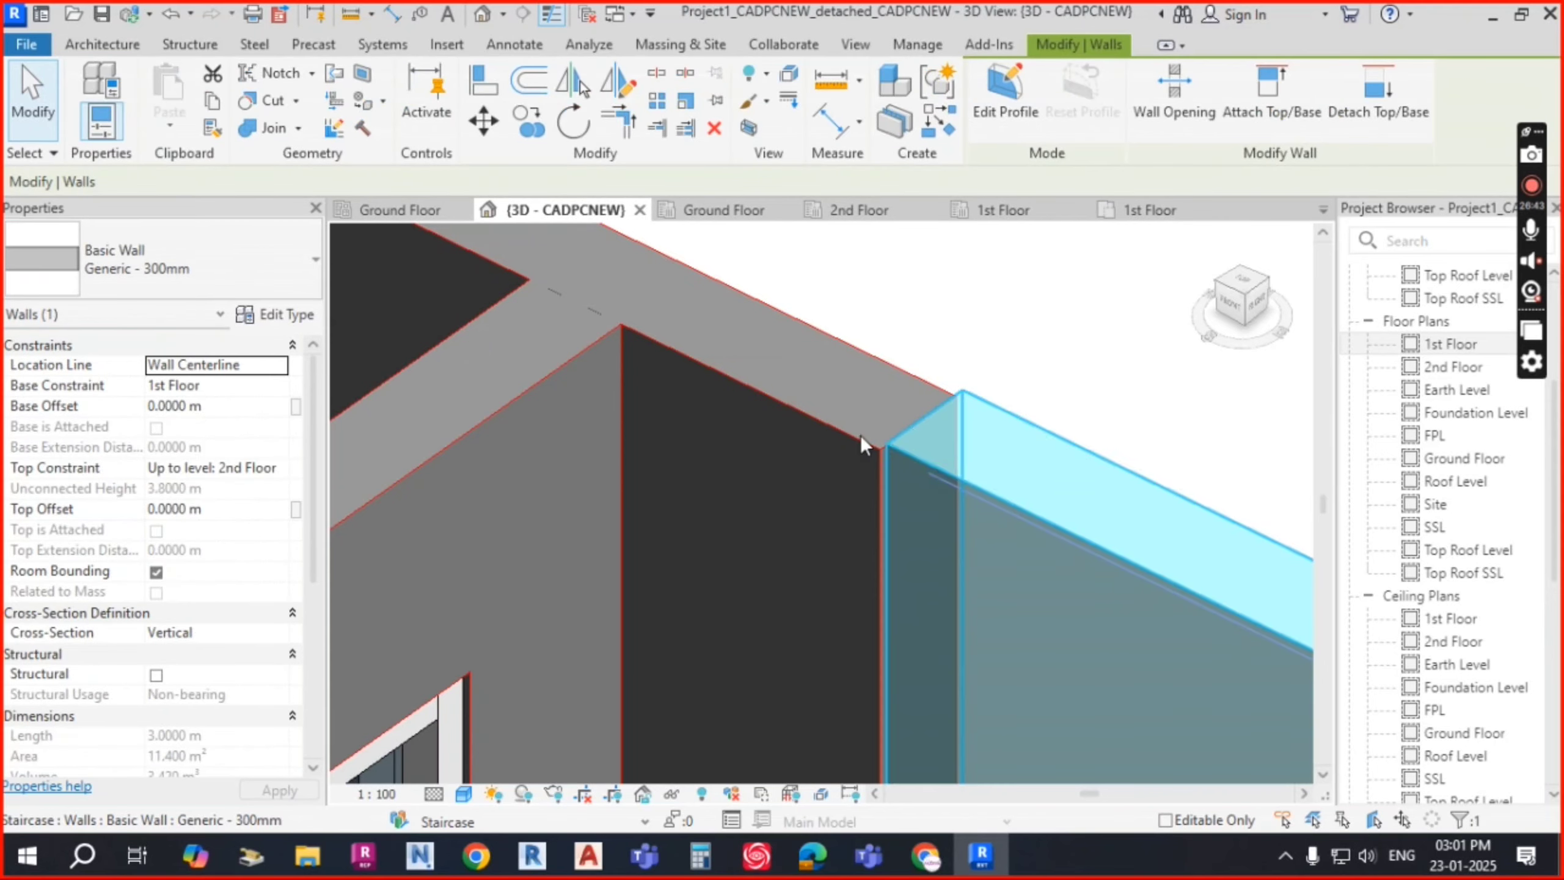
pyautogui.press('Escape')
pyautogui.scroll(-2, 756, 357)
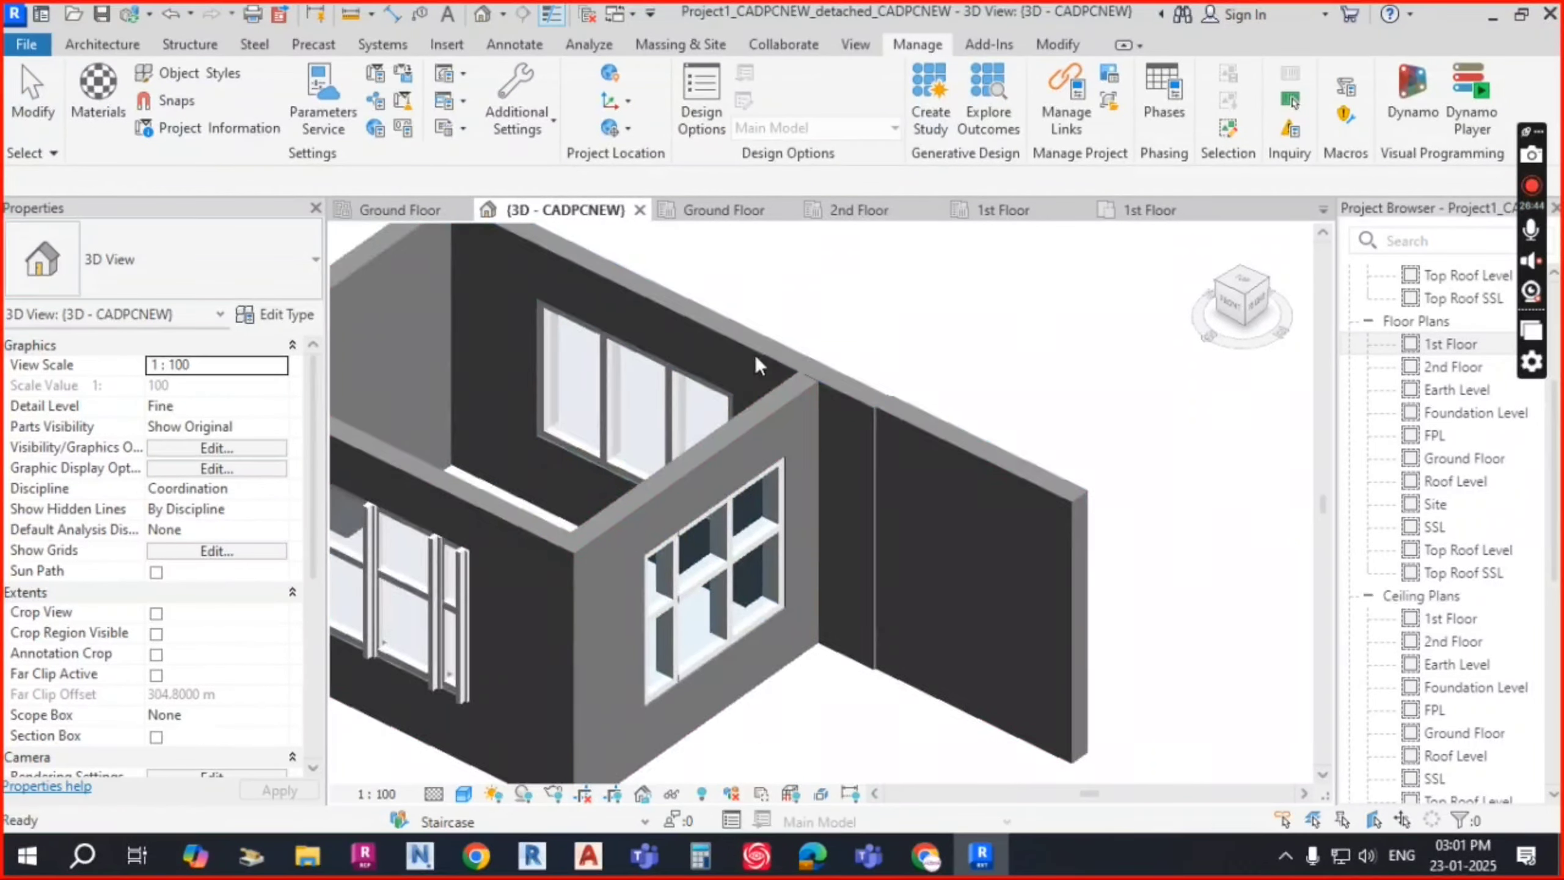
# Step: Review the snap settings, switching the Midpoints object snap off and back on
pyautogui.click(185, 98)
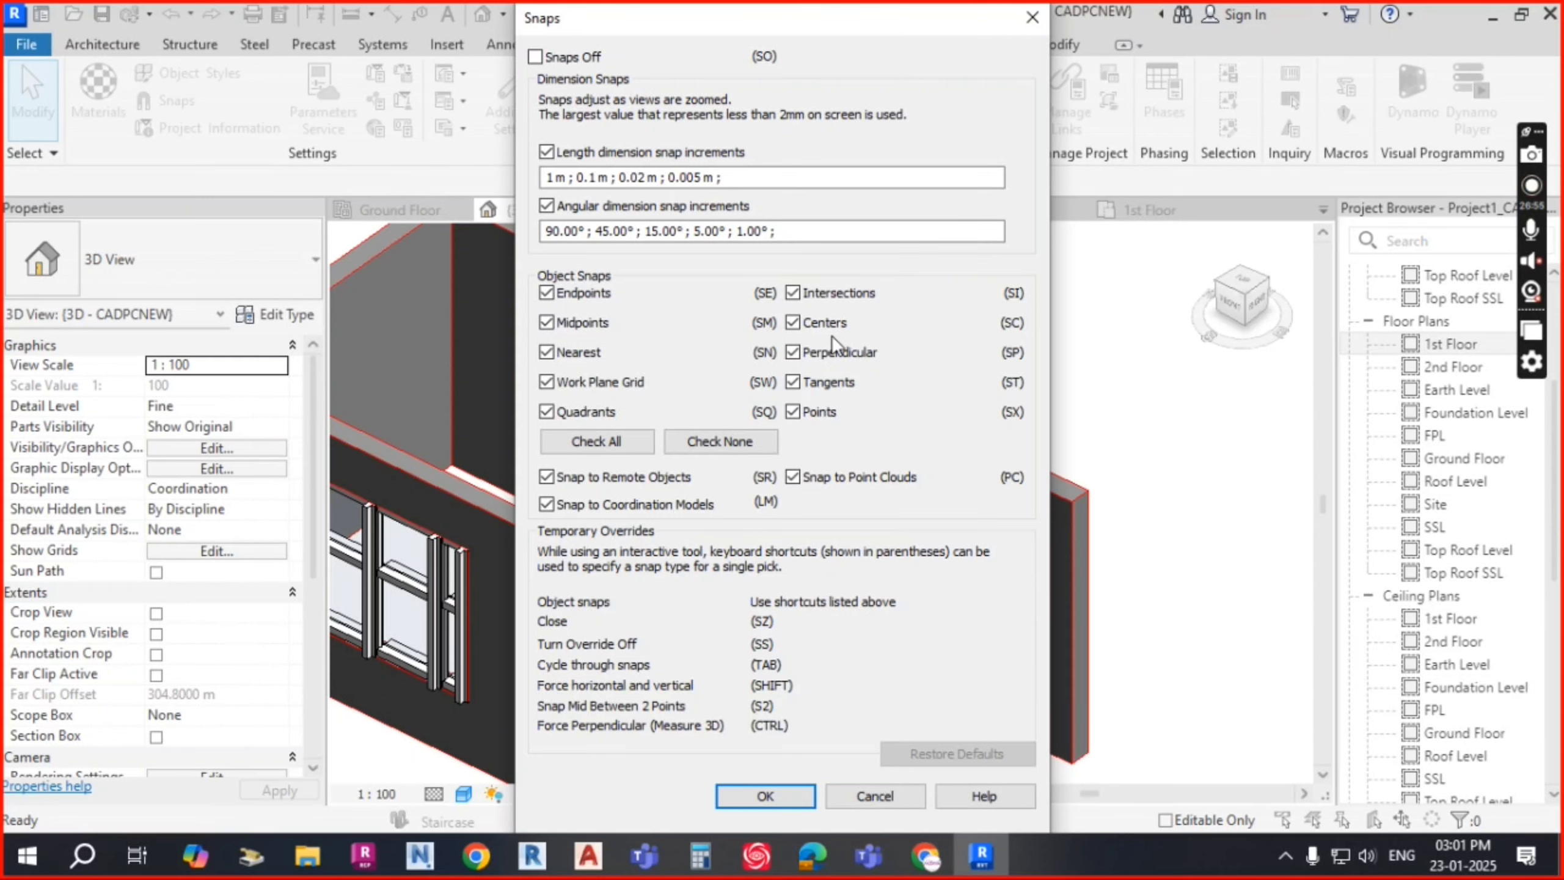
pyautogui.click(546, 321)
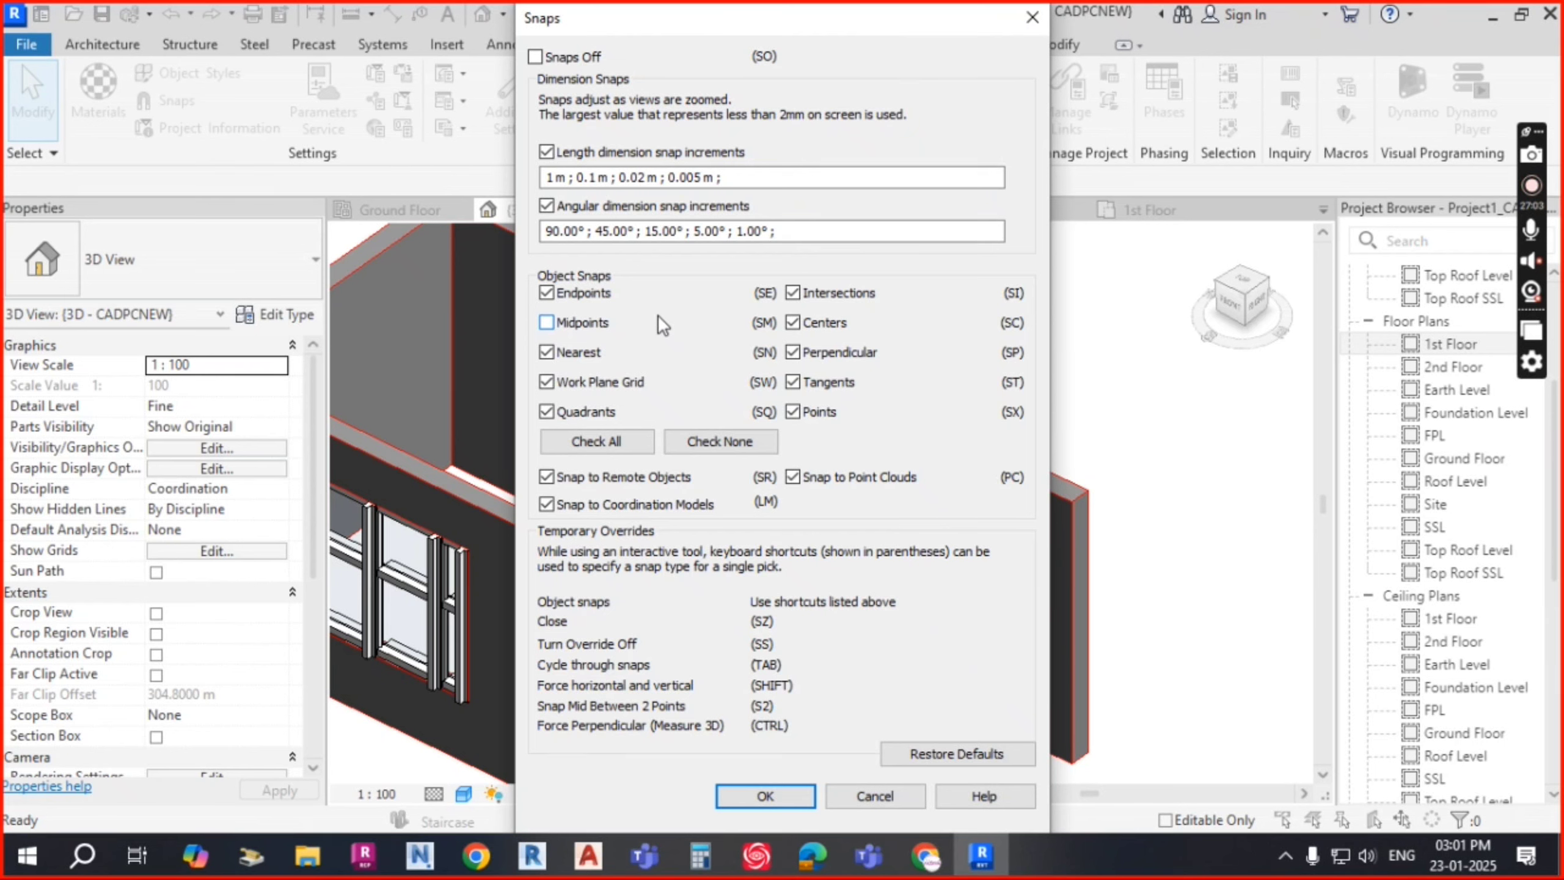
pyautogui.click(545, 321)
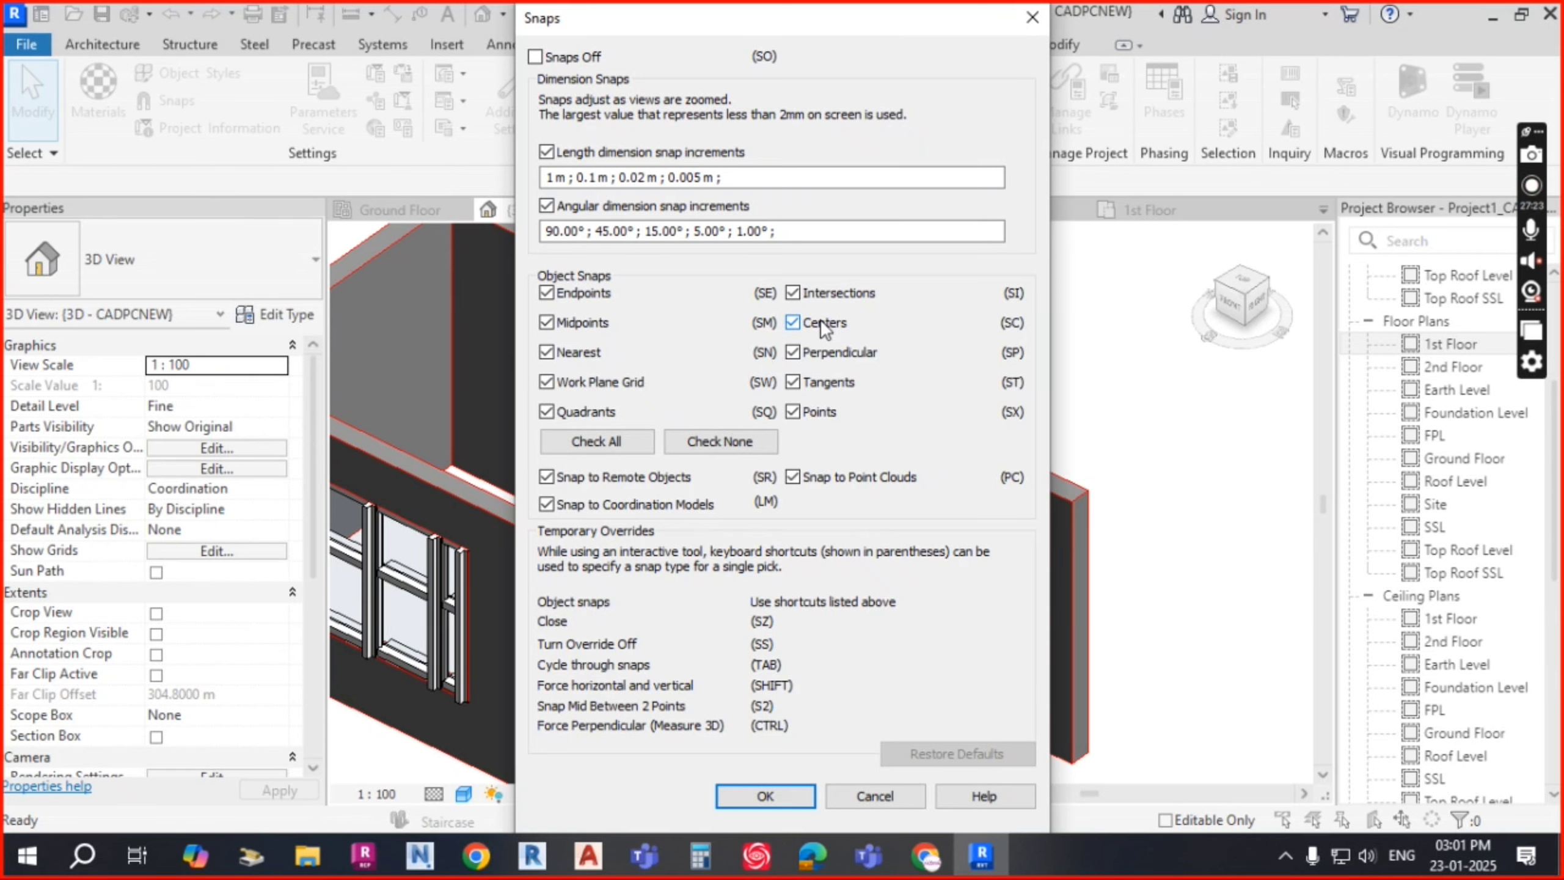
pyautogui.click(782, 794)
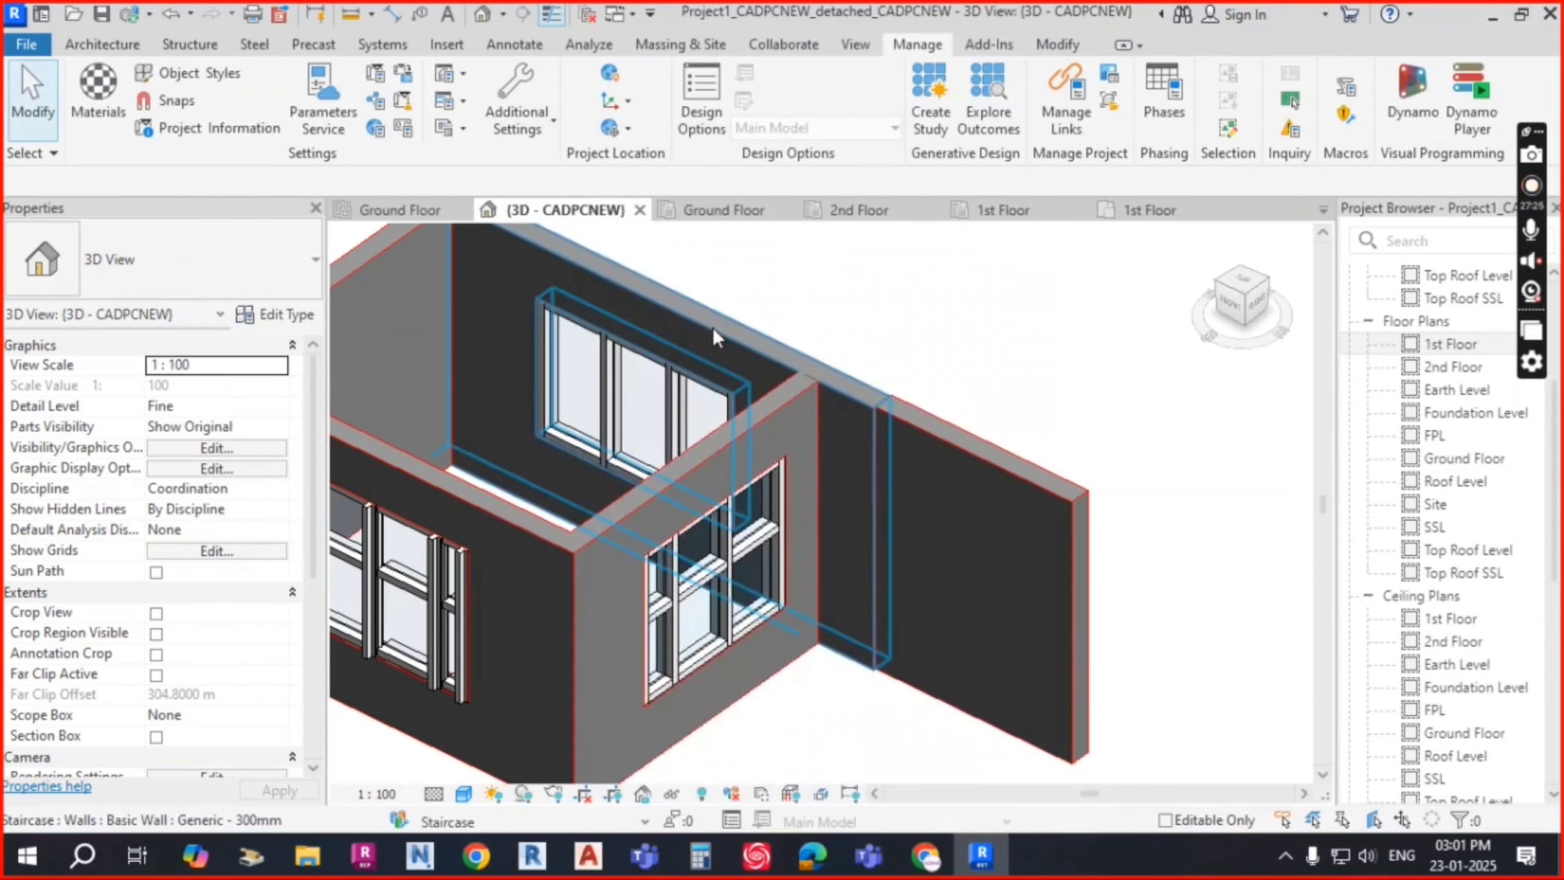
# Step: Examine the Project Information parameters, such as organization, building, client and project details, and leave without a change
pyautogui.scroll(-2, 843, 332)
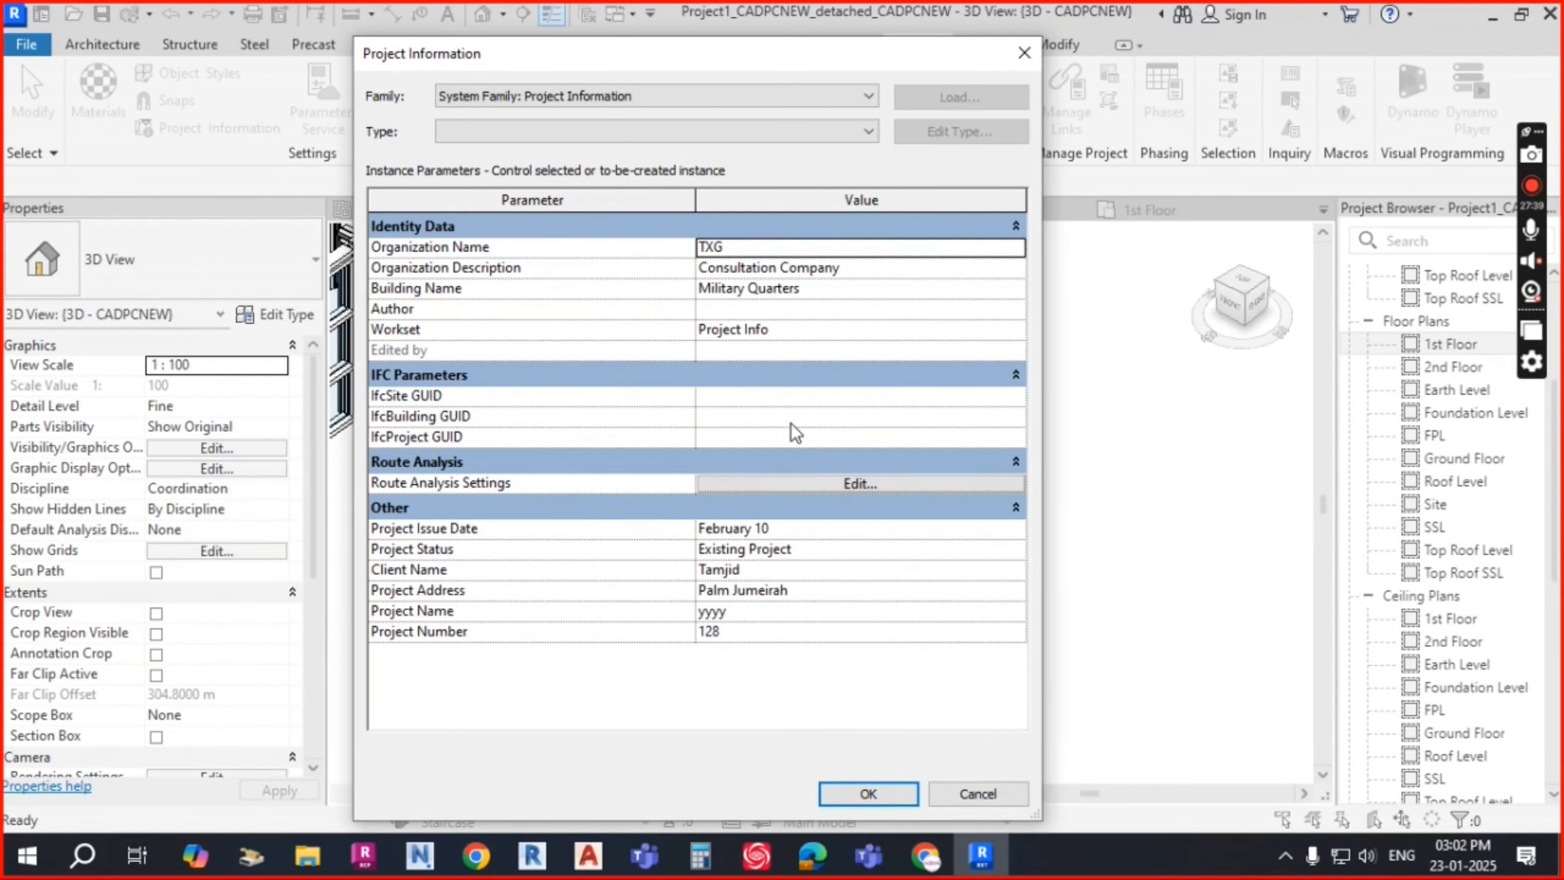
pyautogui.press('Escape')
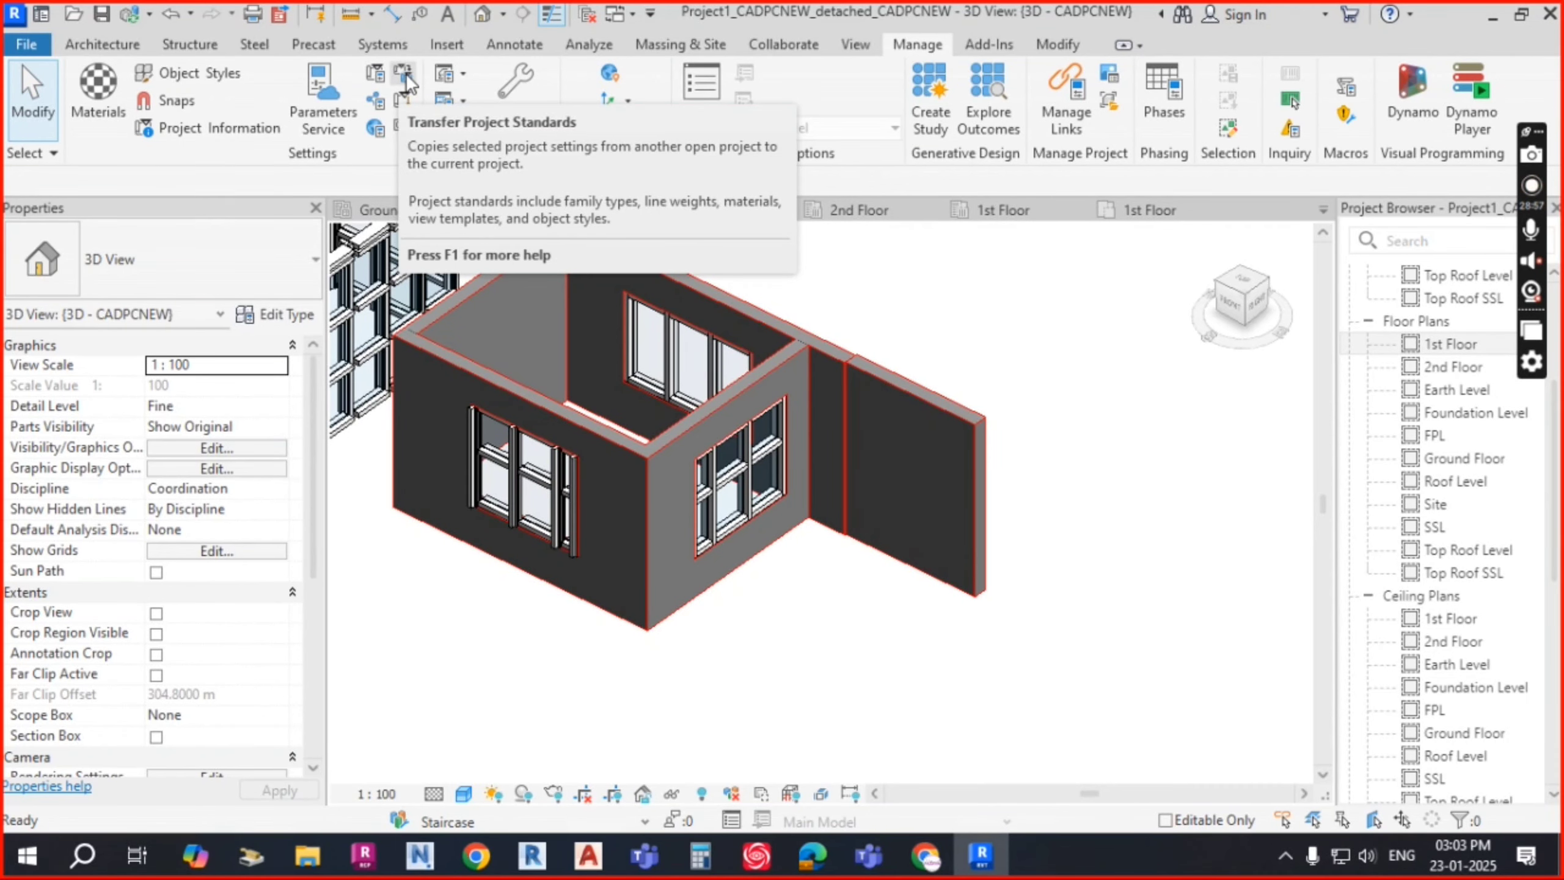
# Step: Try to transfer project standards from another project into the current one
pyautogui.scroll(-3, 921, 407)
pyautogui.scroll(-5, 922, 408)
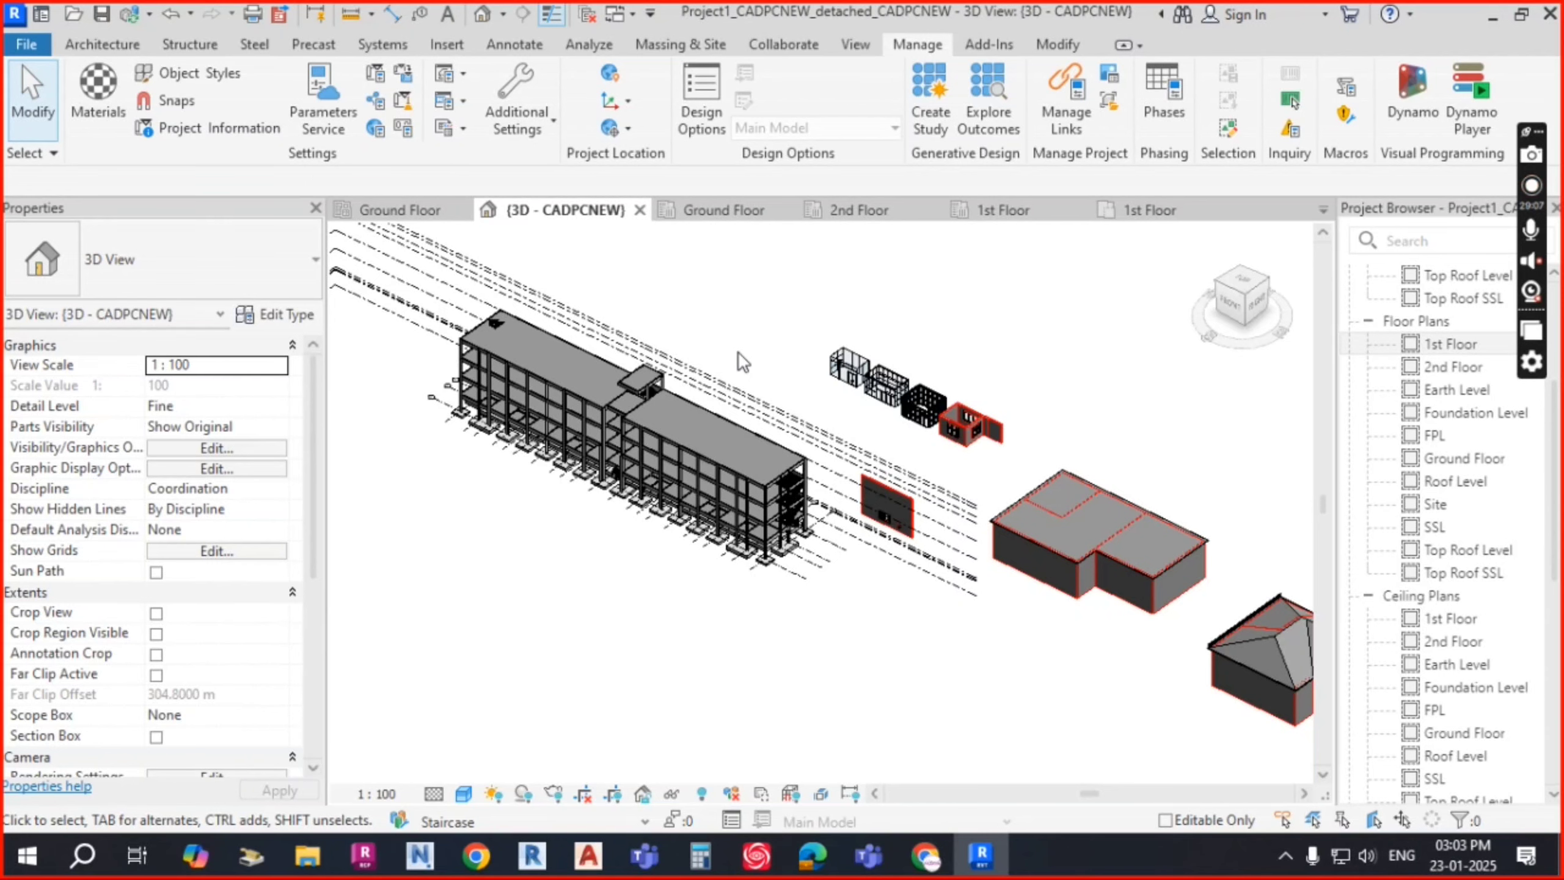
pyautogui.moveTo(769, 359); pyautogui.dragTo(738, 388, button='middle')
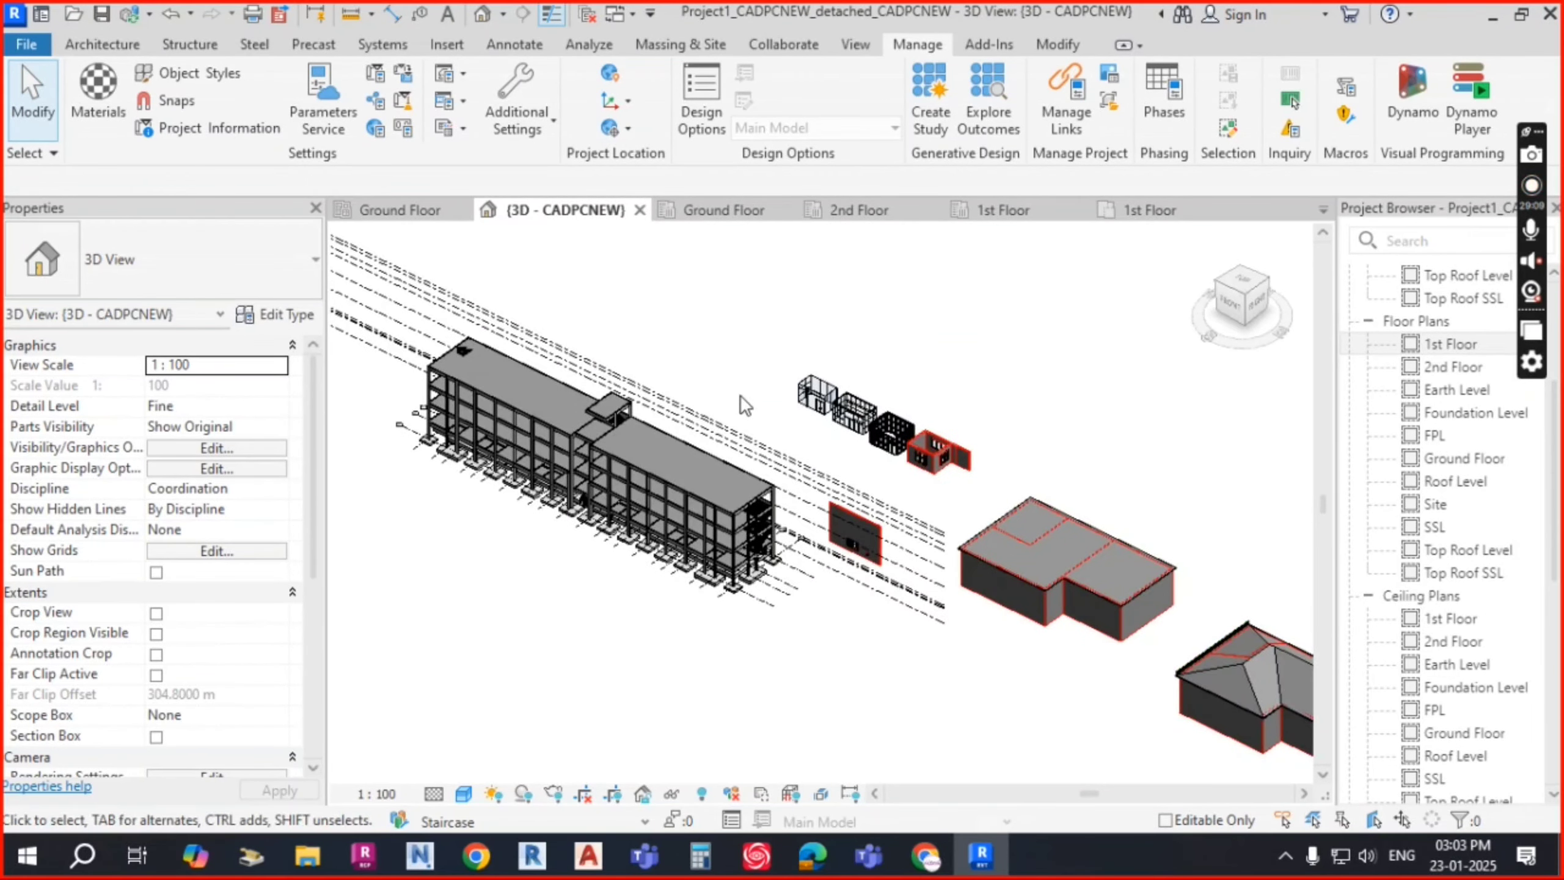
pyautogui.scroll(1, 553, 379)
pyautogui.scroll(1, 554, 379)
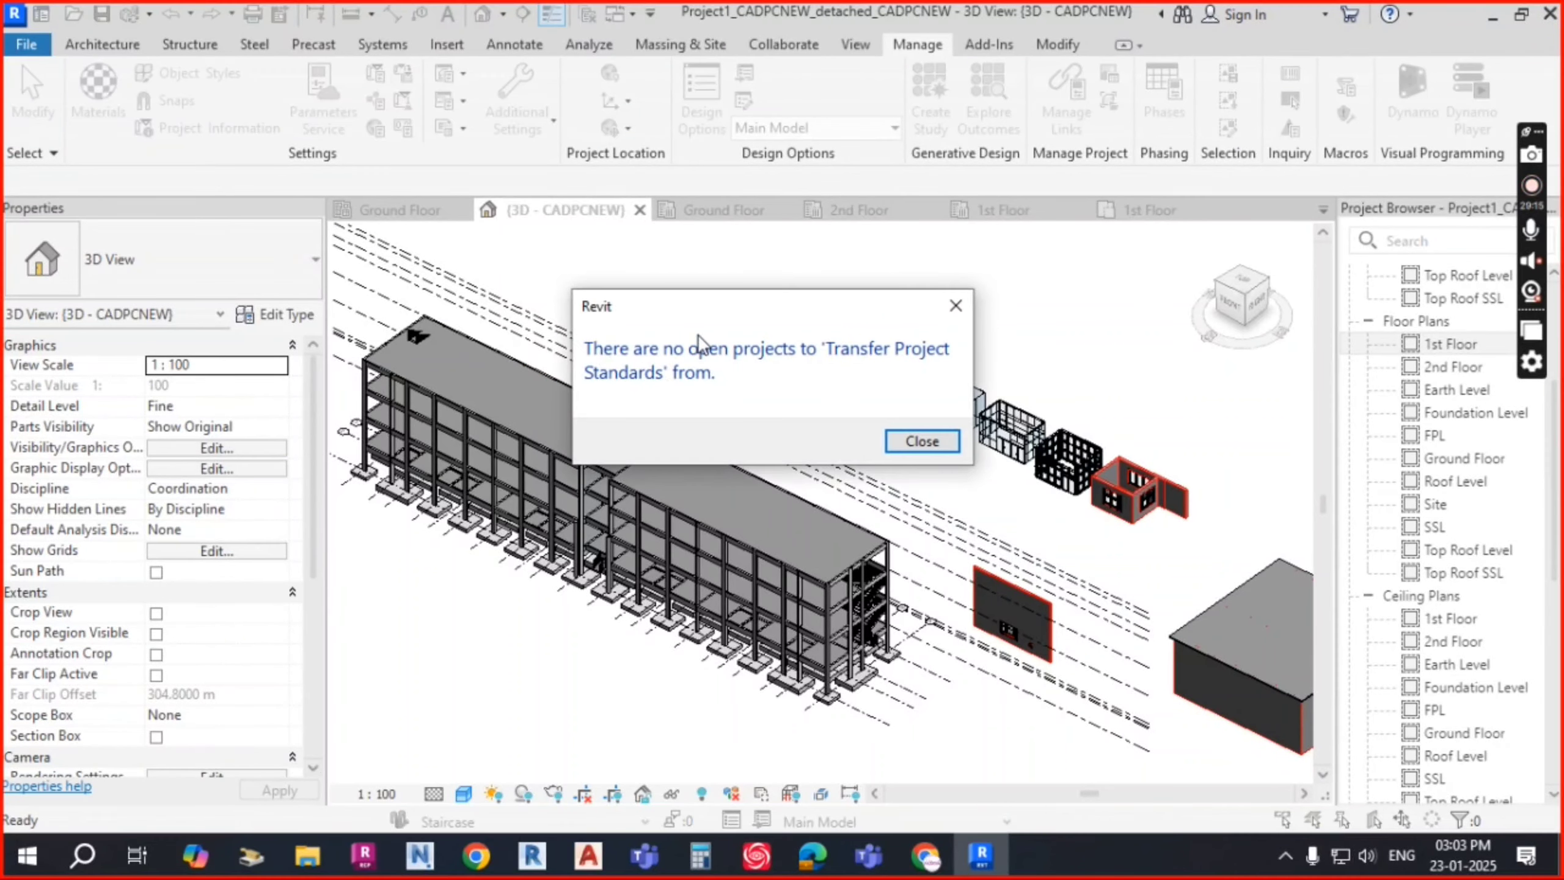
pyautogui.click(924, 445)
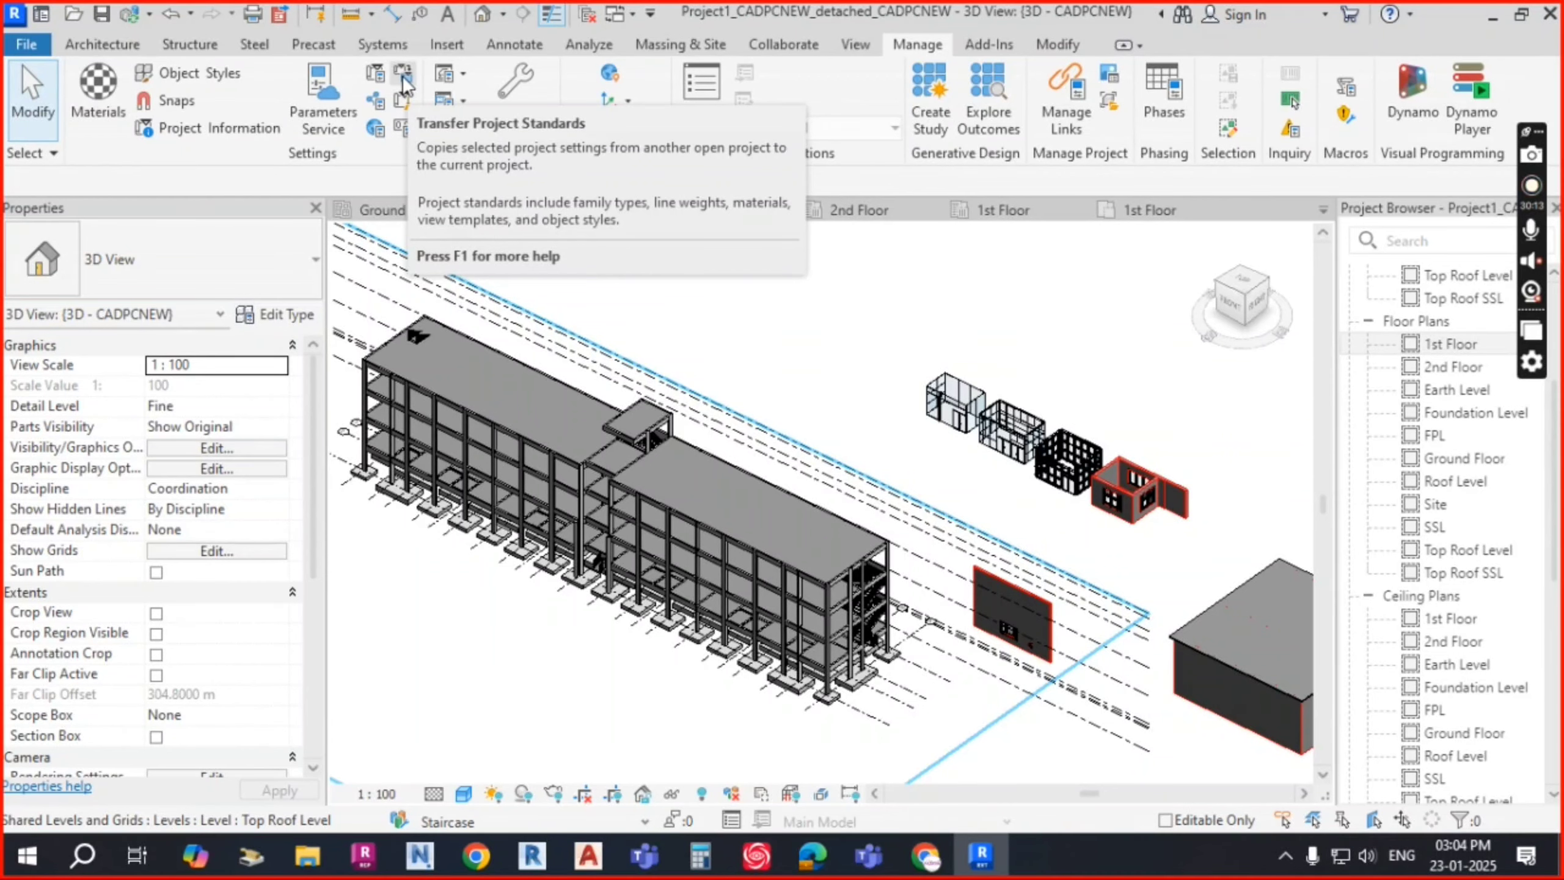
# Step: Open the project Project3_CADPCNEW from Documents and return to the 3D view of Project1_CADPCNEW_detached_CADPCNEW
pyautogui.scroll(-4, 892, 314)
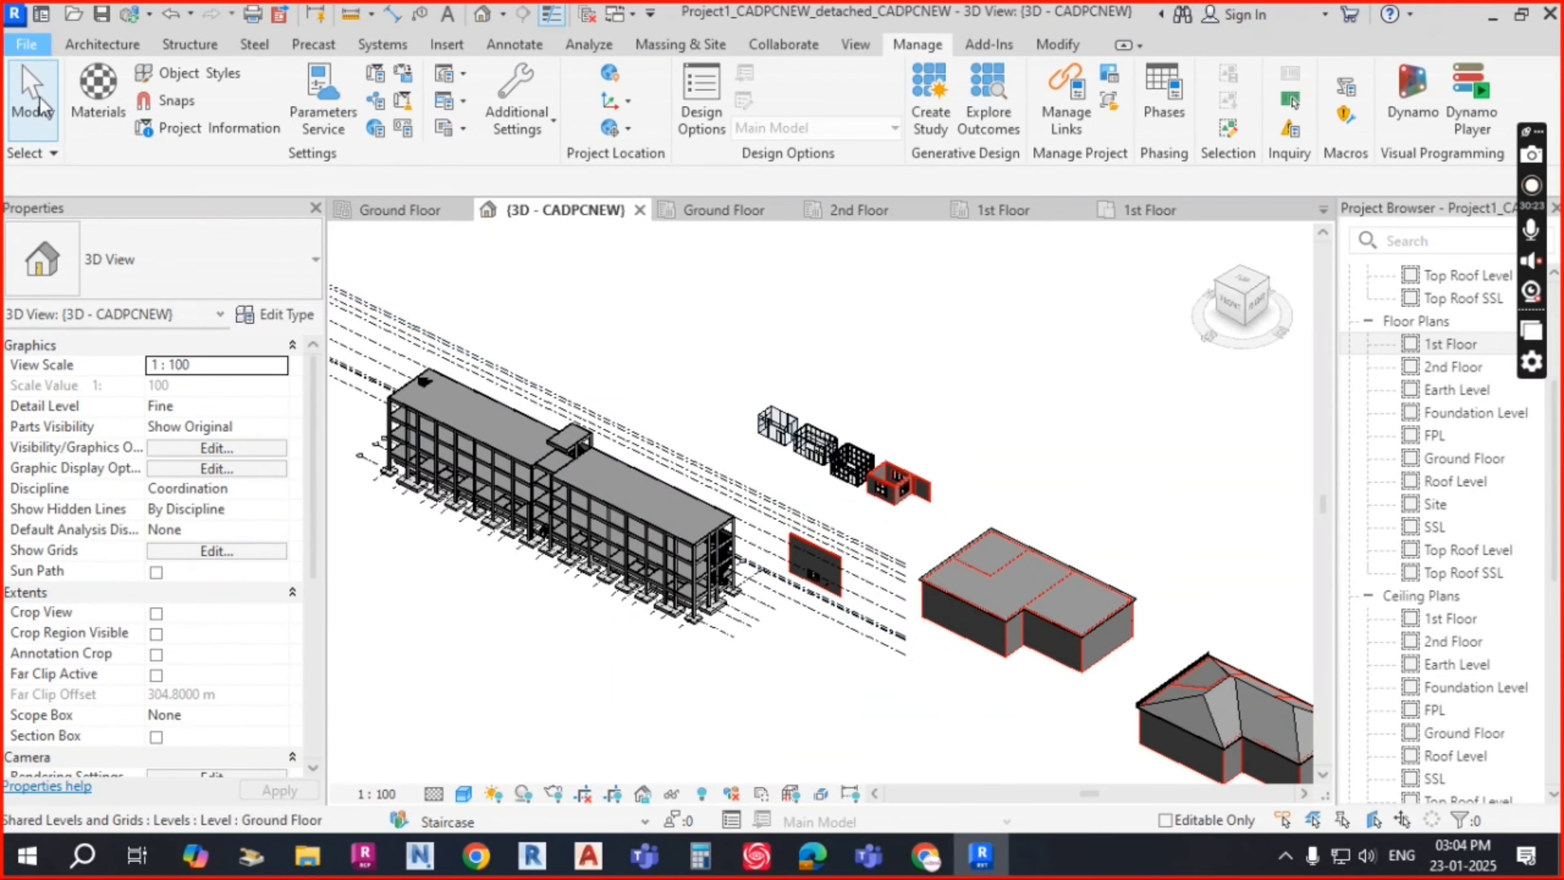
pyautogui.click(26, 44)
pyautogui.moveTo(54, 203)
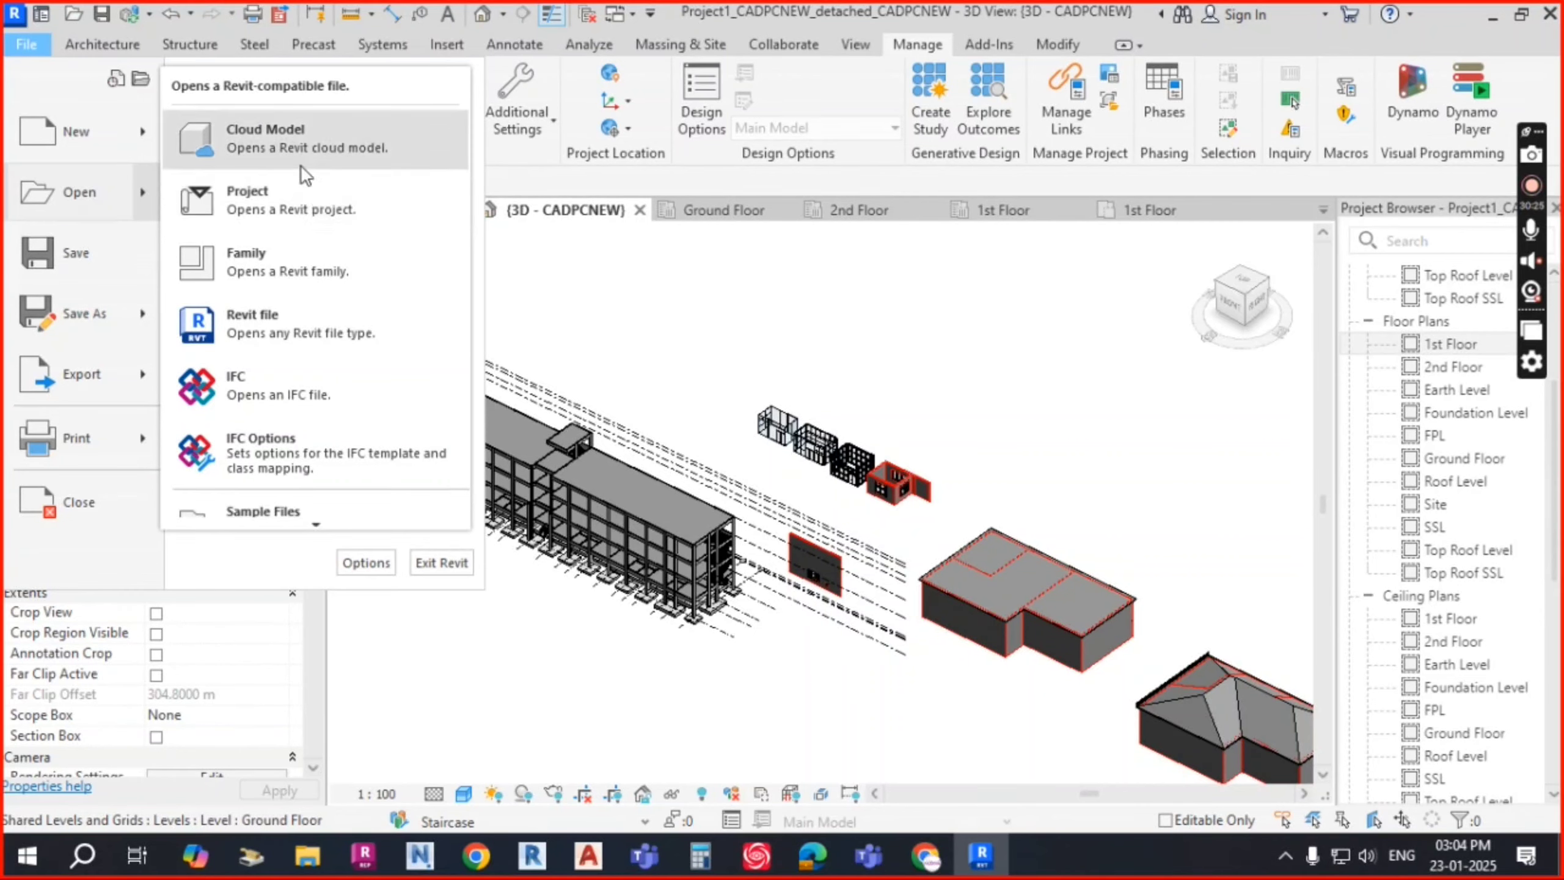
pyautogui.click(300, 195)
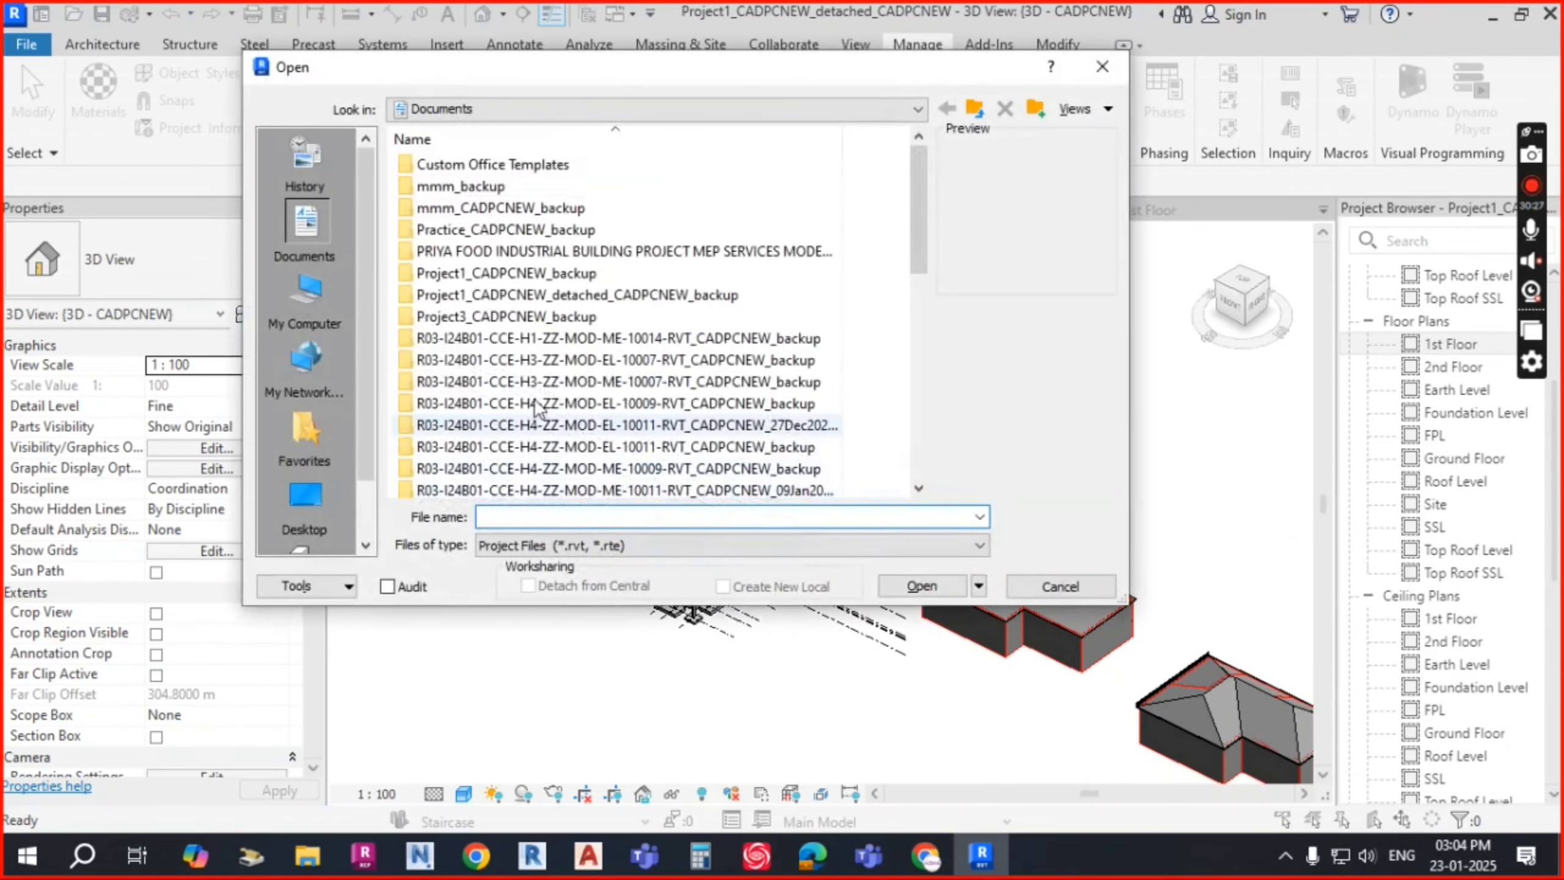
pyautogui.scroll(-3, 645, 391)
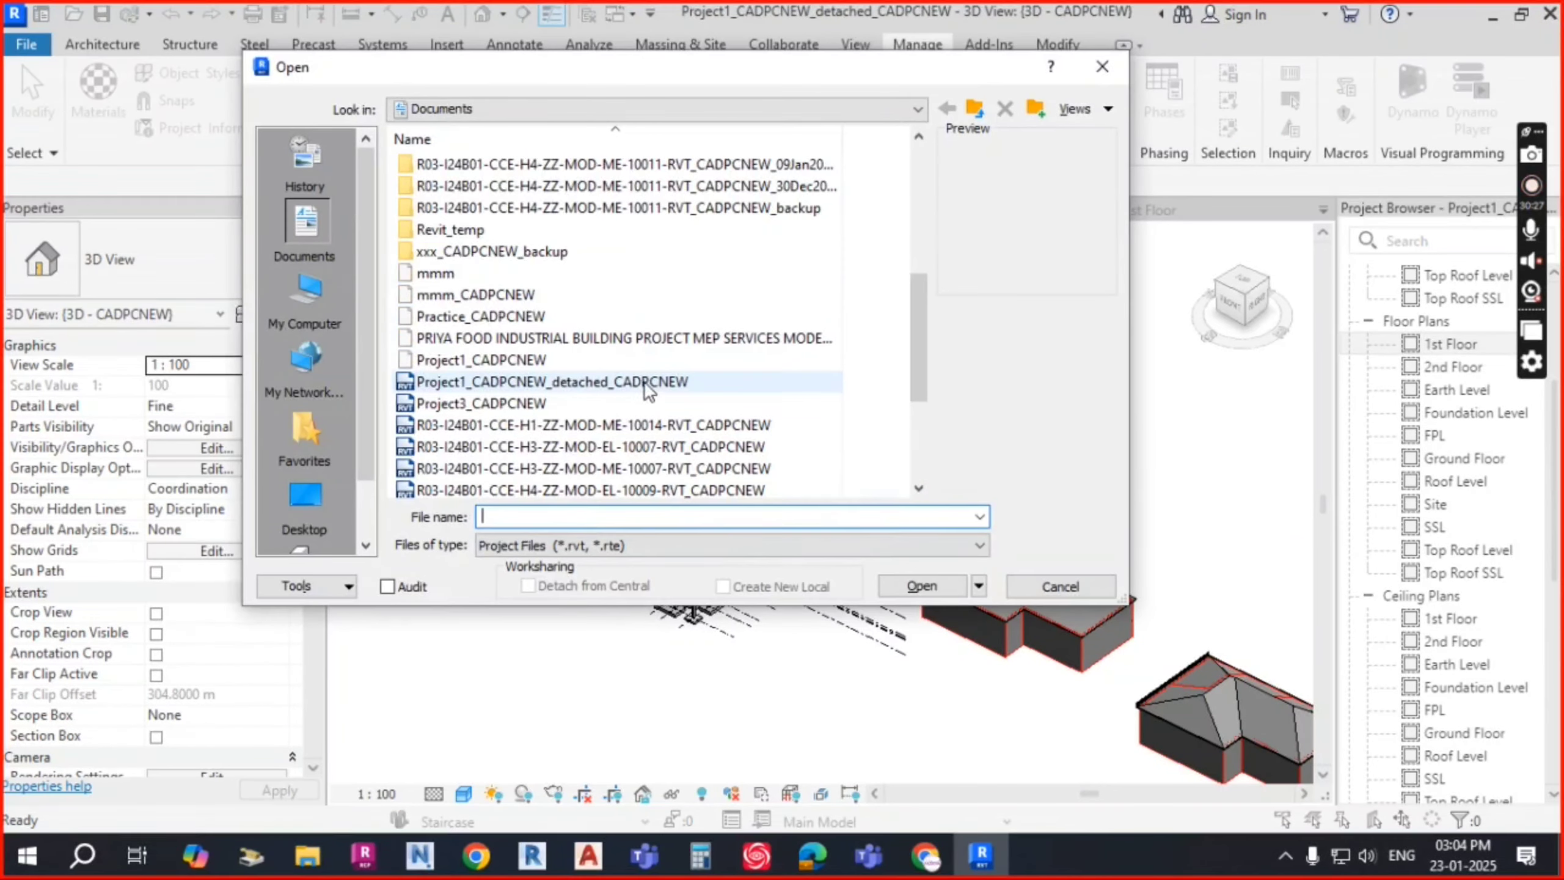
pyautogui.click(506, 403)
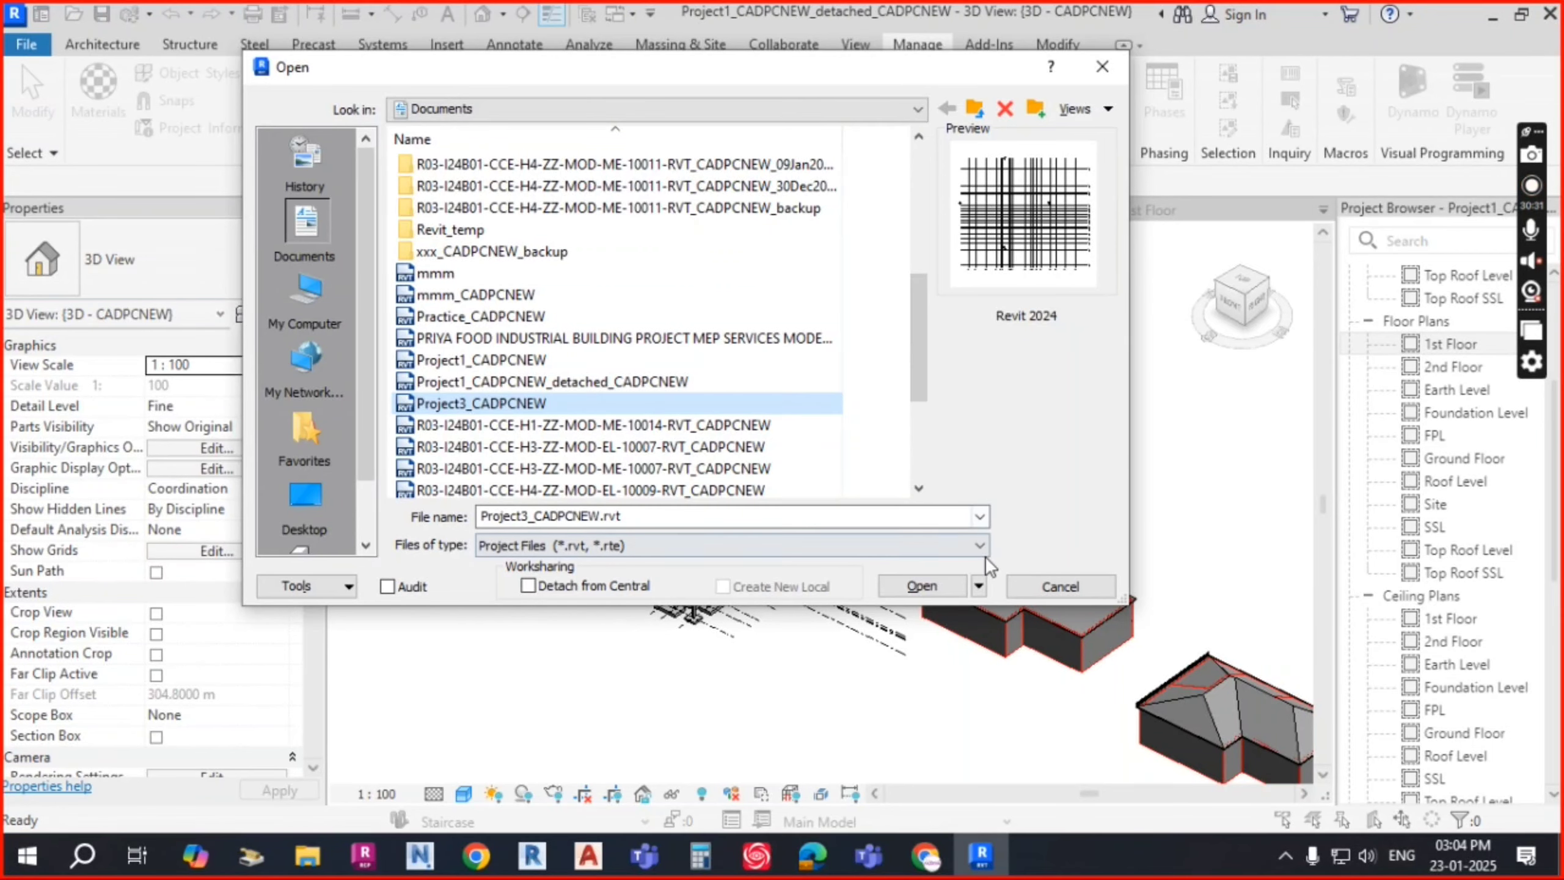
pyautogui.click(946, 580)
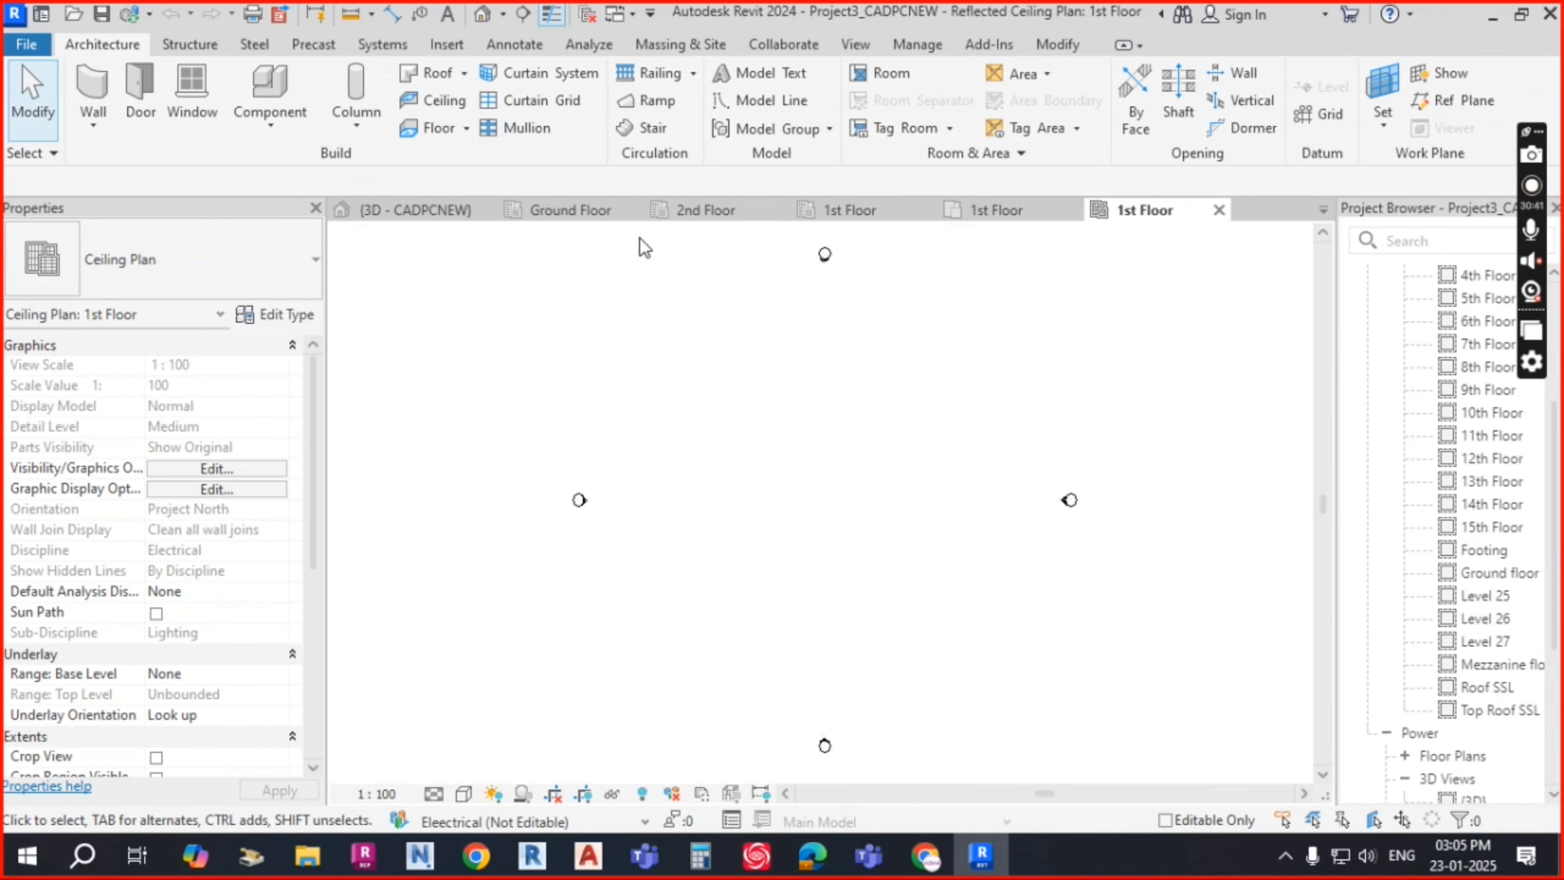
pyautogui.click(467, 209)
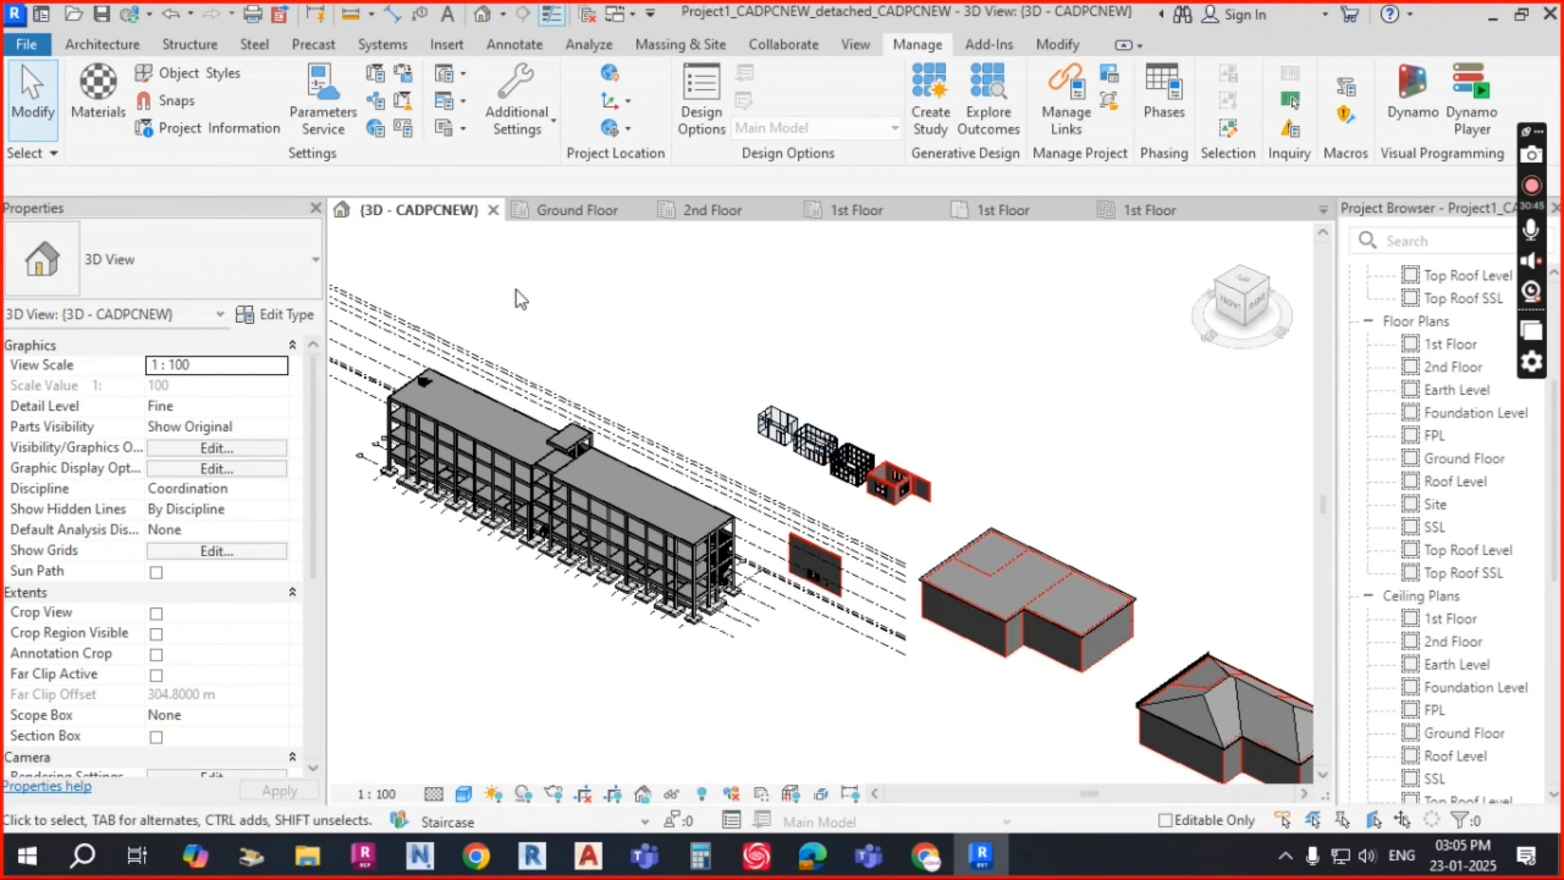
# Step: Start transferring project standards into the current project, choosing Project3_CADPCNEW as the project to copy from
pyautogui.click(404, 75)
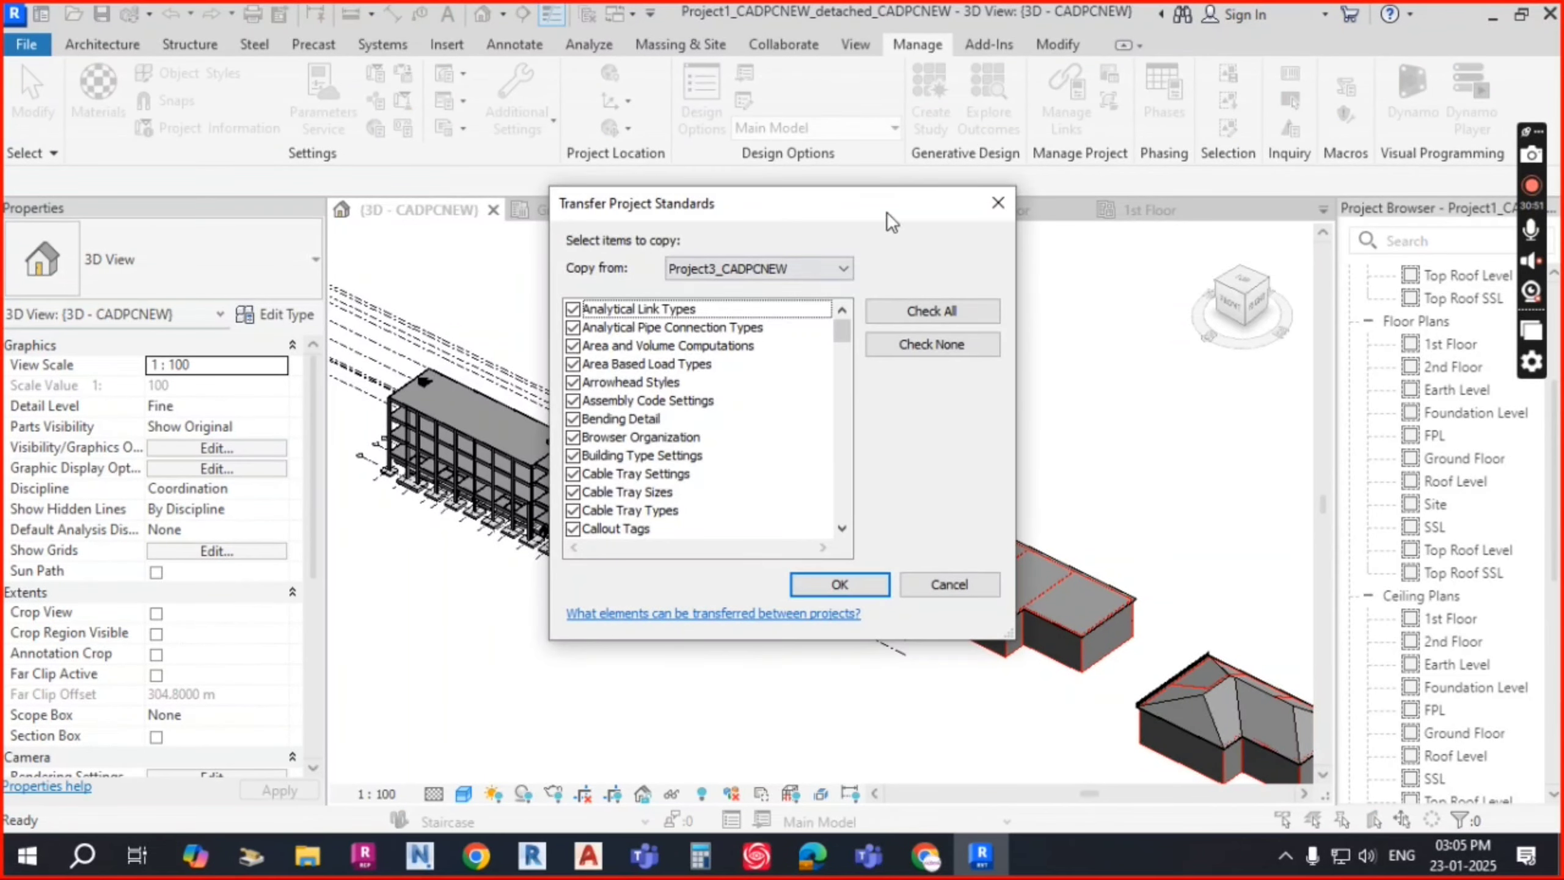
pyautogui.moveTo(888, 214); pyautogui.dragTo(889, 132)
pyautogui.click(791, 185)
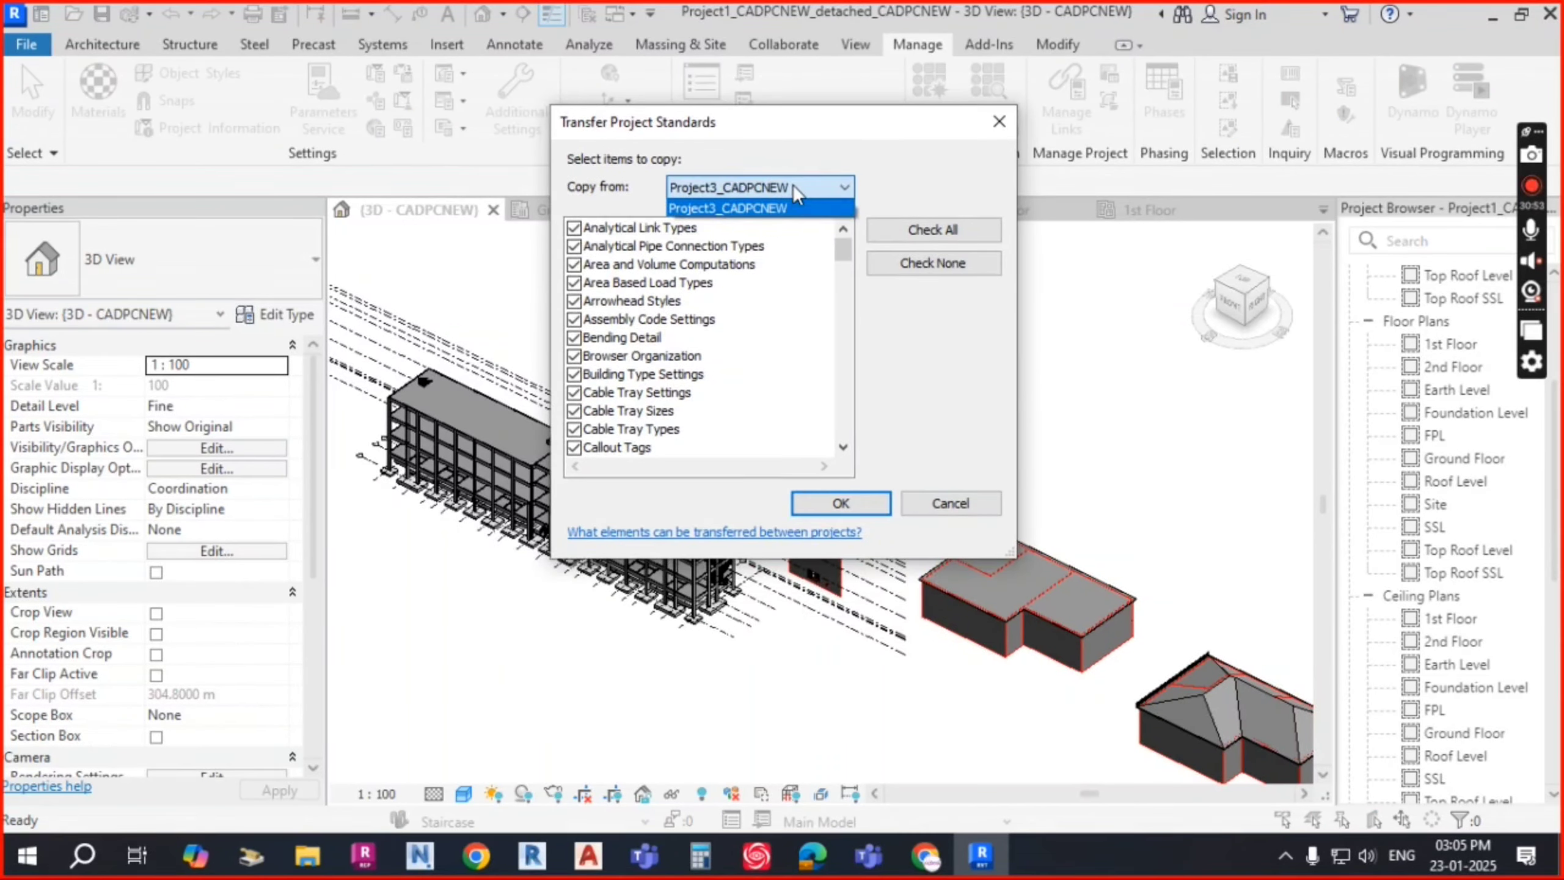
pyautogui.click(824, 137)
pyautogui.moveTo(824, 137); pyautogui.dragTo(799, 191)
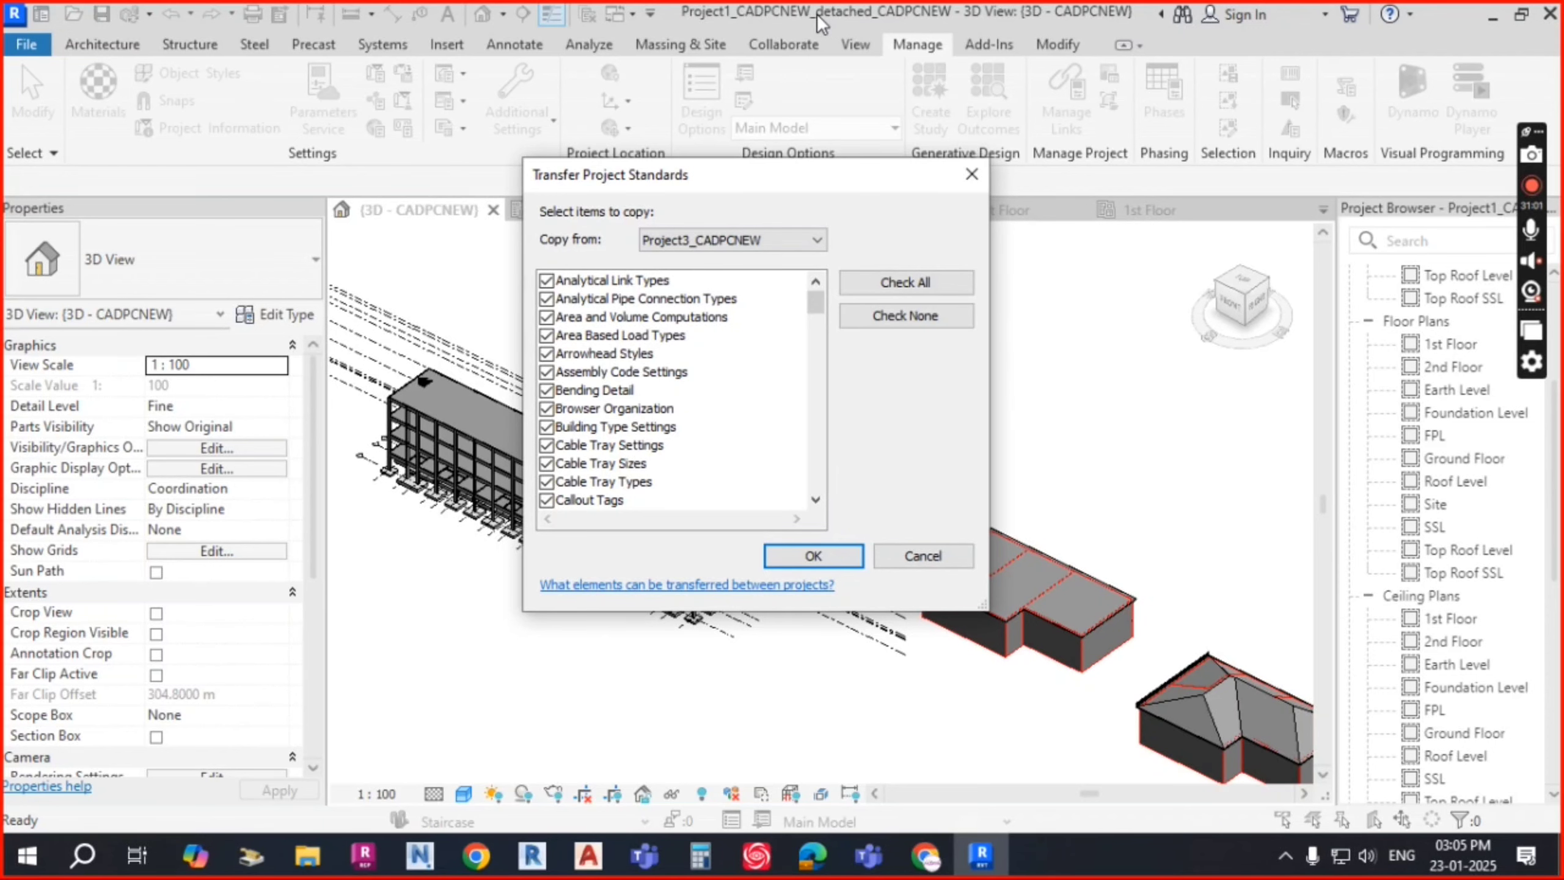
pyautogui.click(779, 241)
pyautogui.click(734, 262)
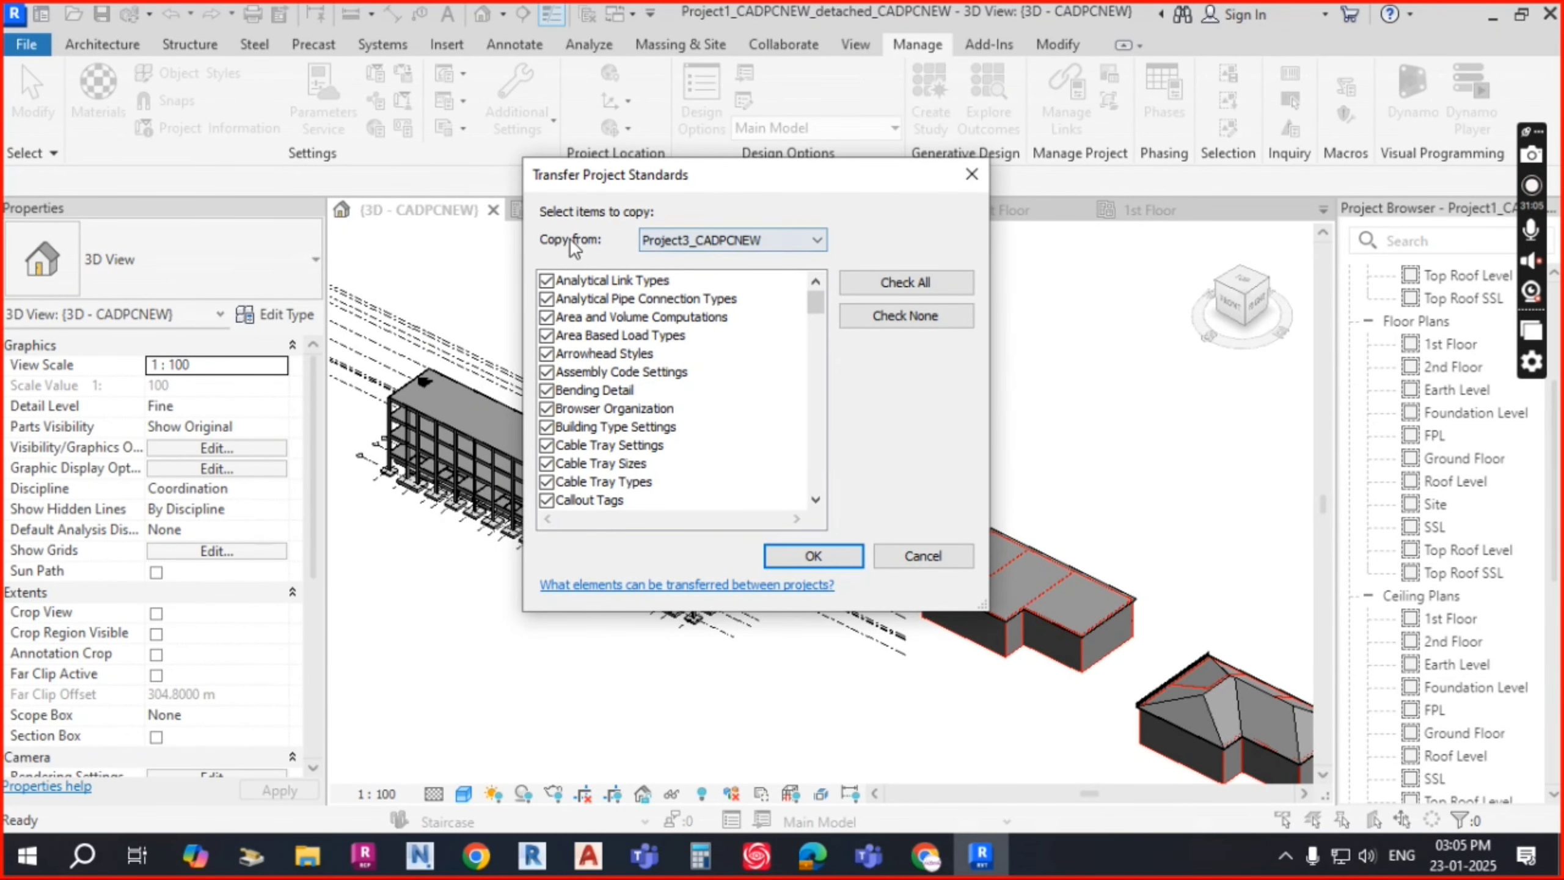
# Step: Review the standards to copy, switch Analytical Pipe Connection Types off and back on, and transfer all the checked items
pyautogui.moveTo(874, 173); pyautogui.dragTo(772, 274)
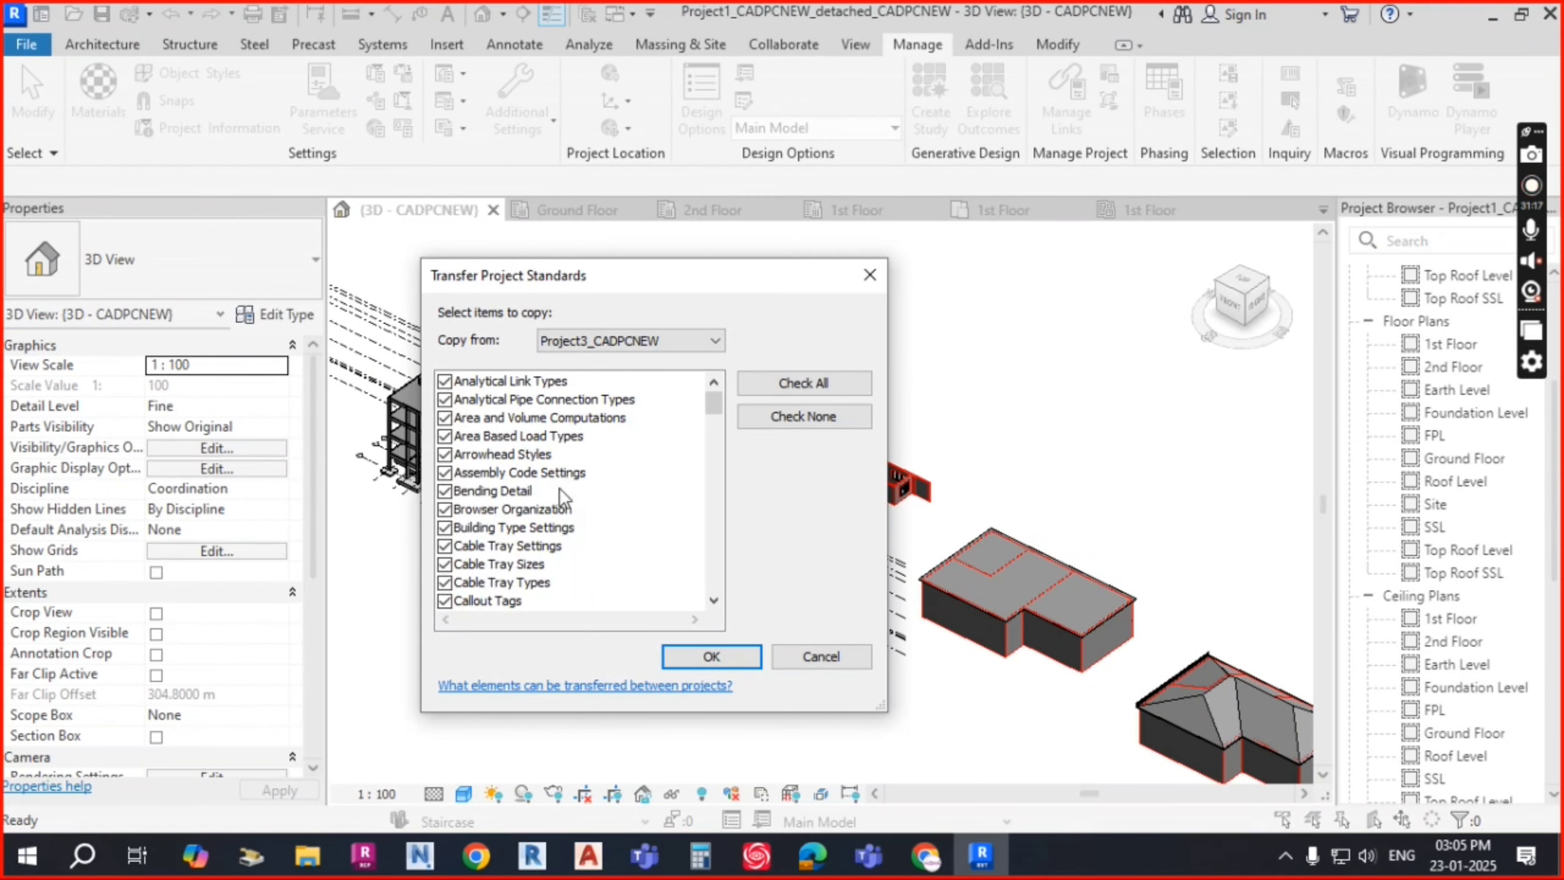
pyautogui.scroll(-2, 561, 493)
pyautogui.moveTo(713, 414)
pyautogui.mouseDown()
pyautogui.moveTo(713, 589)
pyautogui.moveTo(713, 401)
pyautogui.mouseUp()
pyautogui.click(444, 399)
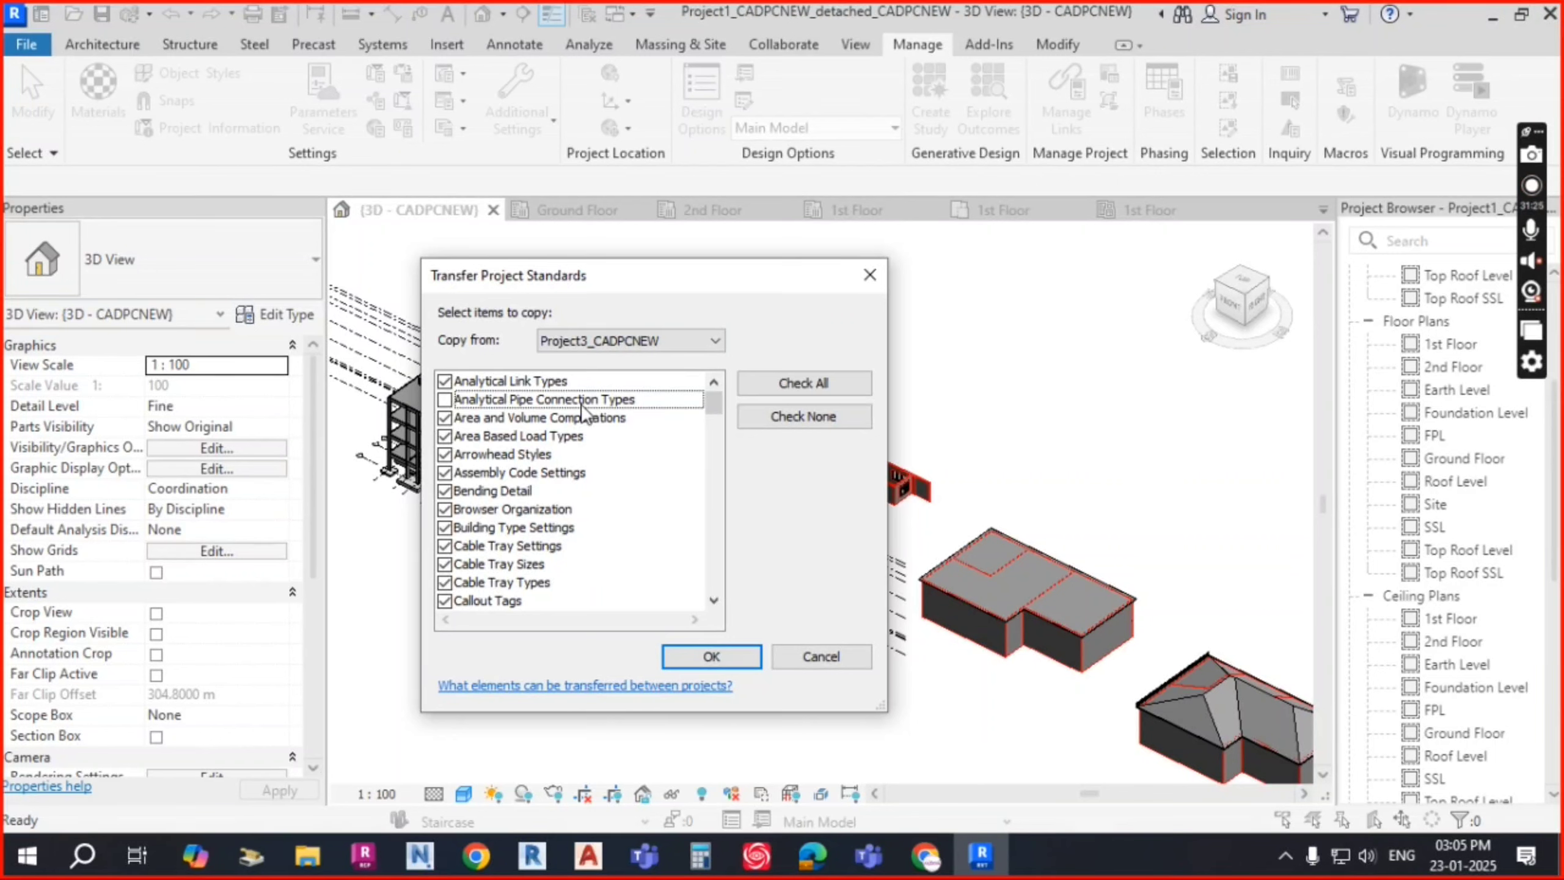
pyautogui.click(445, 400)
pyautogui.scroll(-15, 511, 462)
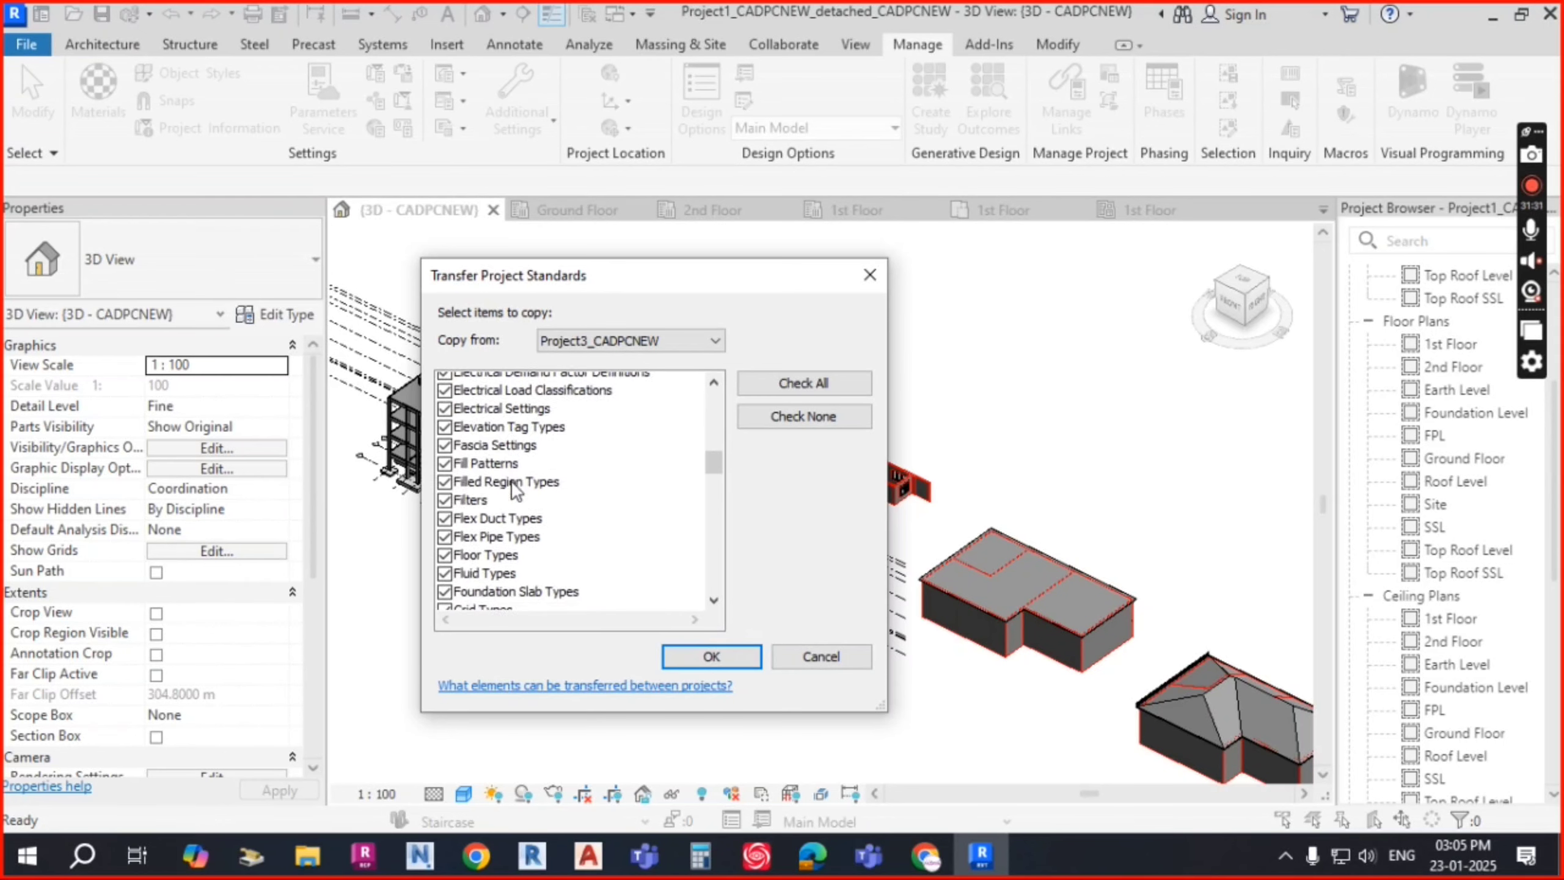
pyautogui.scroll(-15, 513, 487)
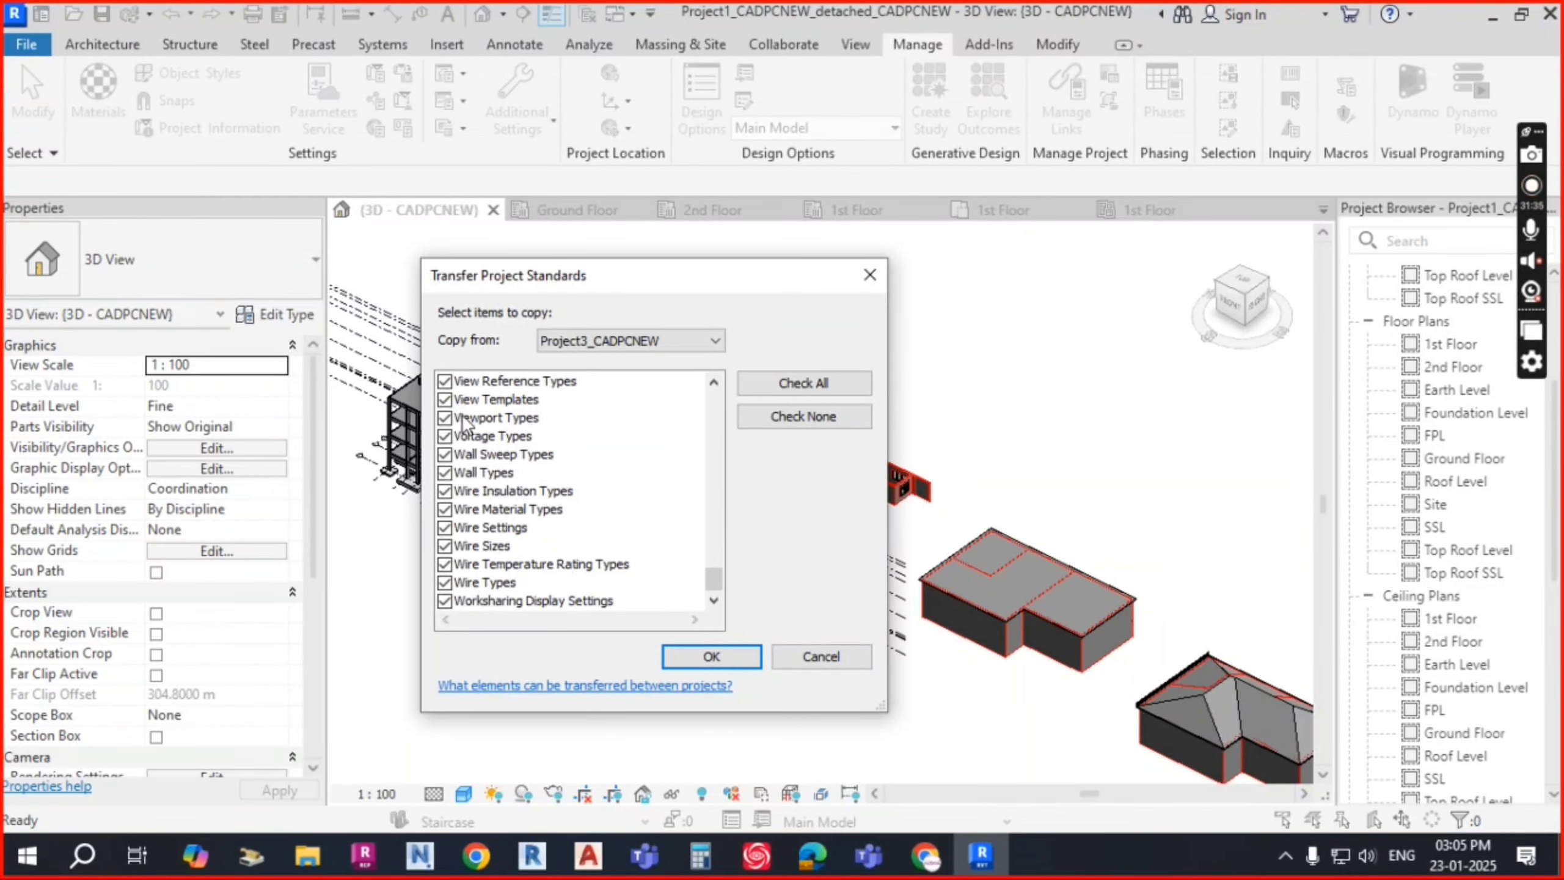
pyautogui.click(712, 657)
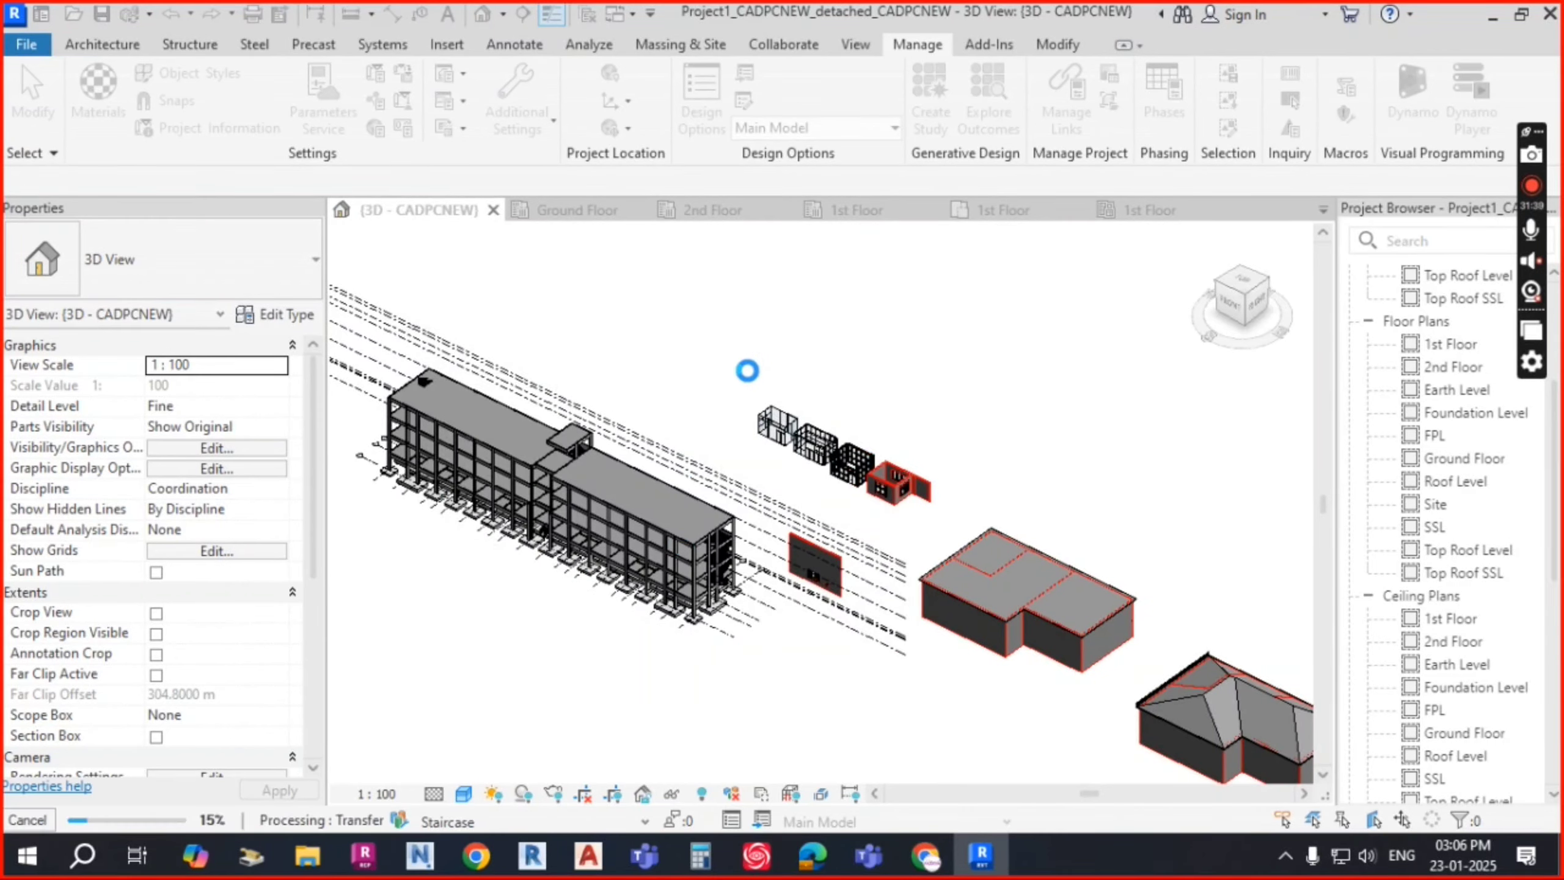
# Step: Look through the duplicate types reported for the transfer and overwrite them with the versions from the source project
pyautogui.moveTo(825, 276); pyautogui.dragTo(719, 219)
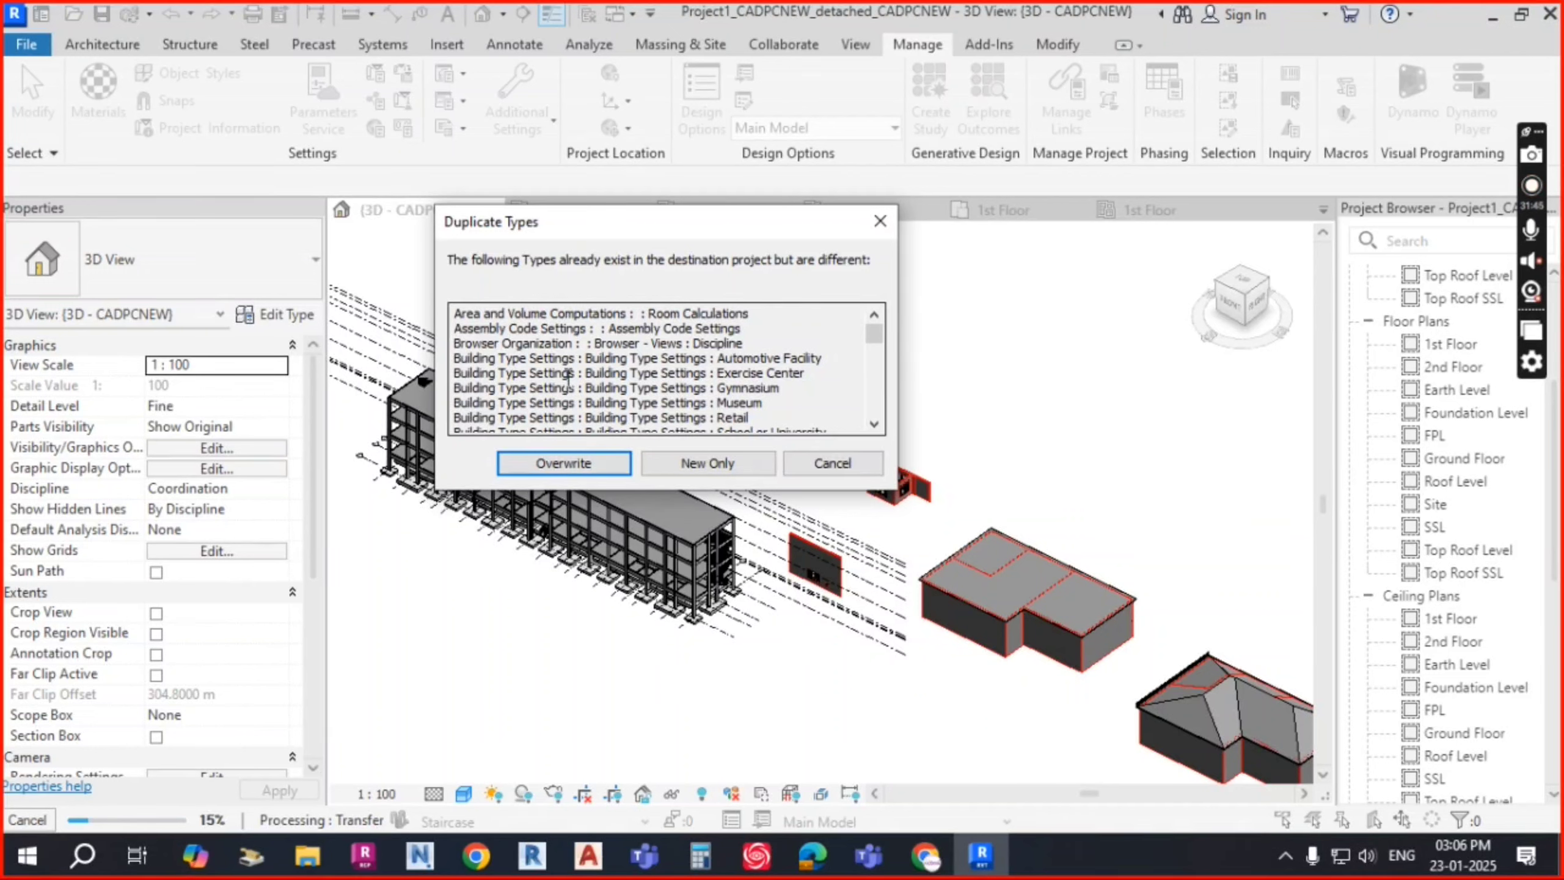
pyautogui.scroll(-5, 607, 354)
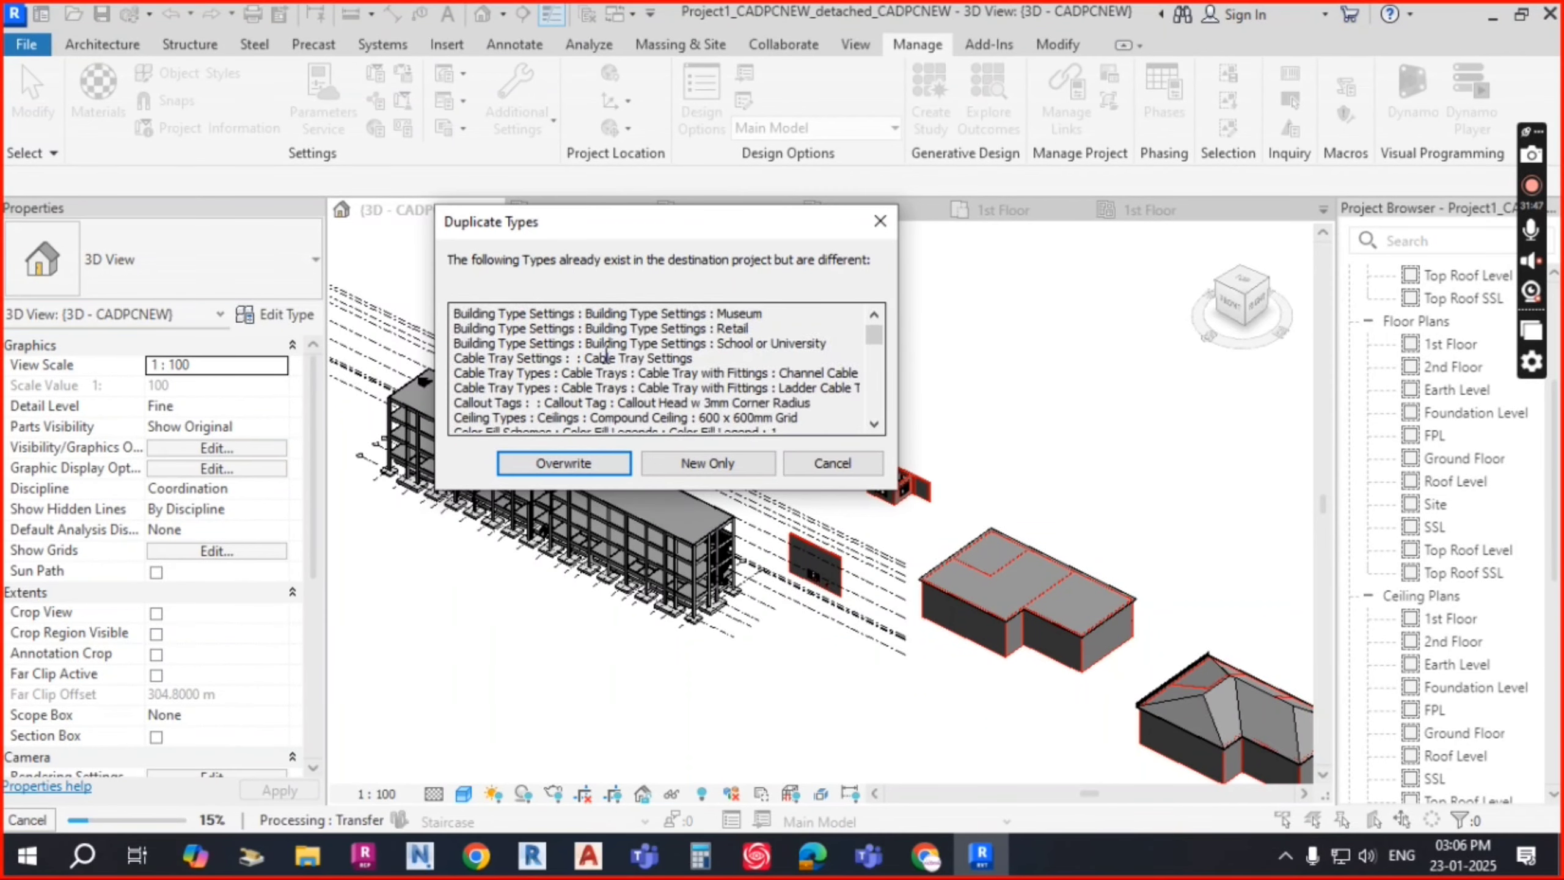
pyautogui.scroll(-5, 606, 355)
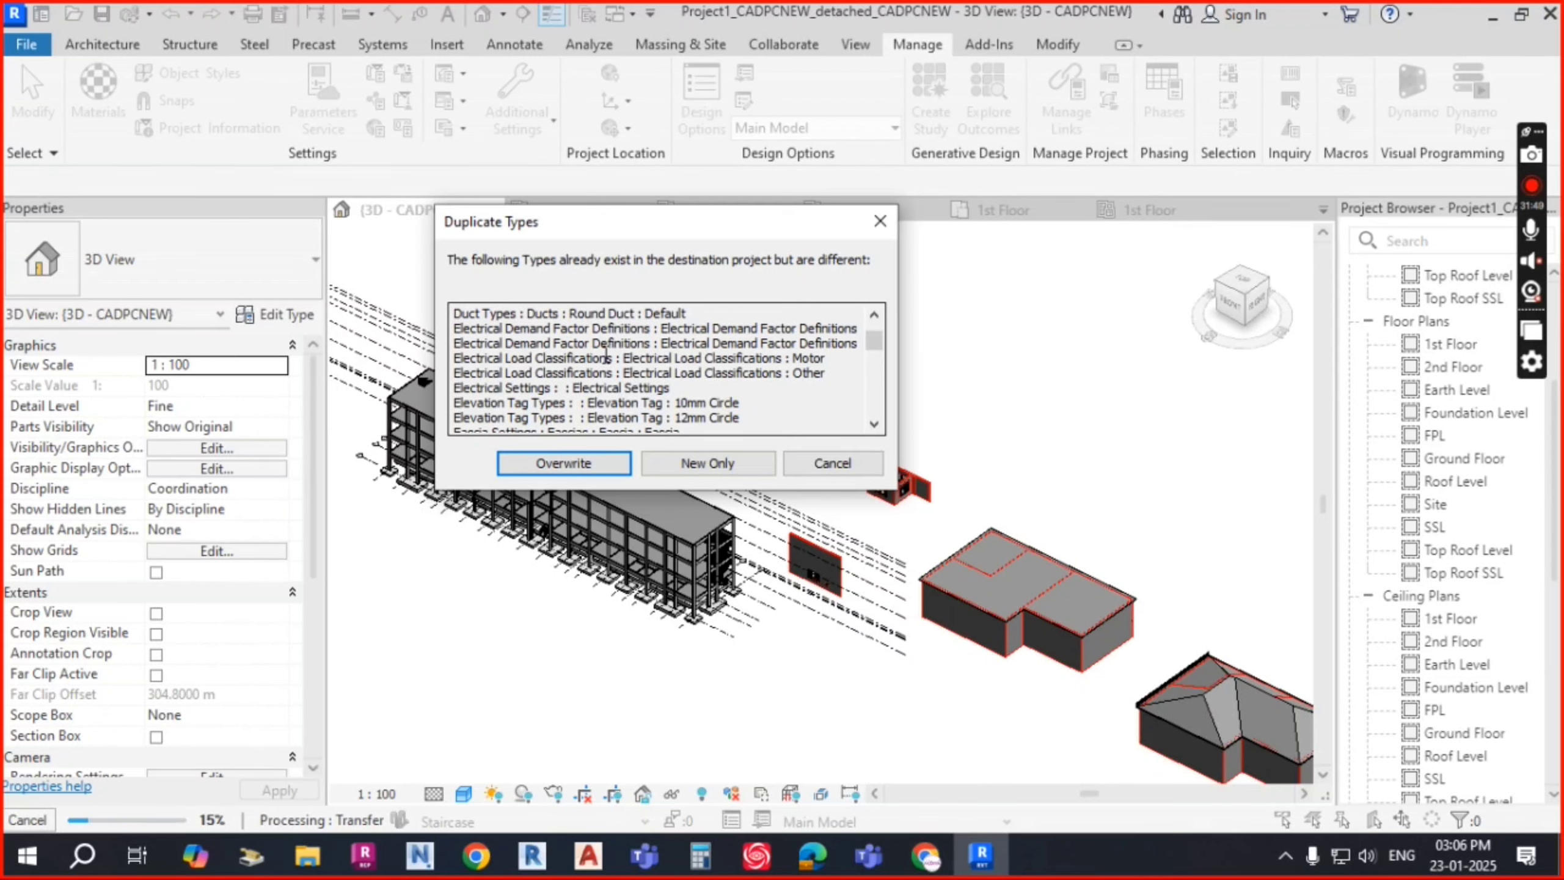
pyautogui.scroll(-6, 607, 356)
pyautogui.scroll(-5, 607, 355)
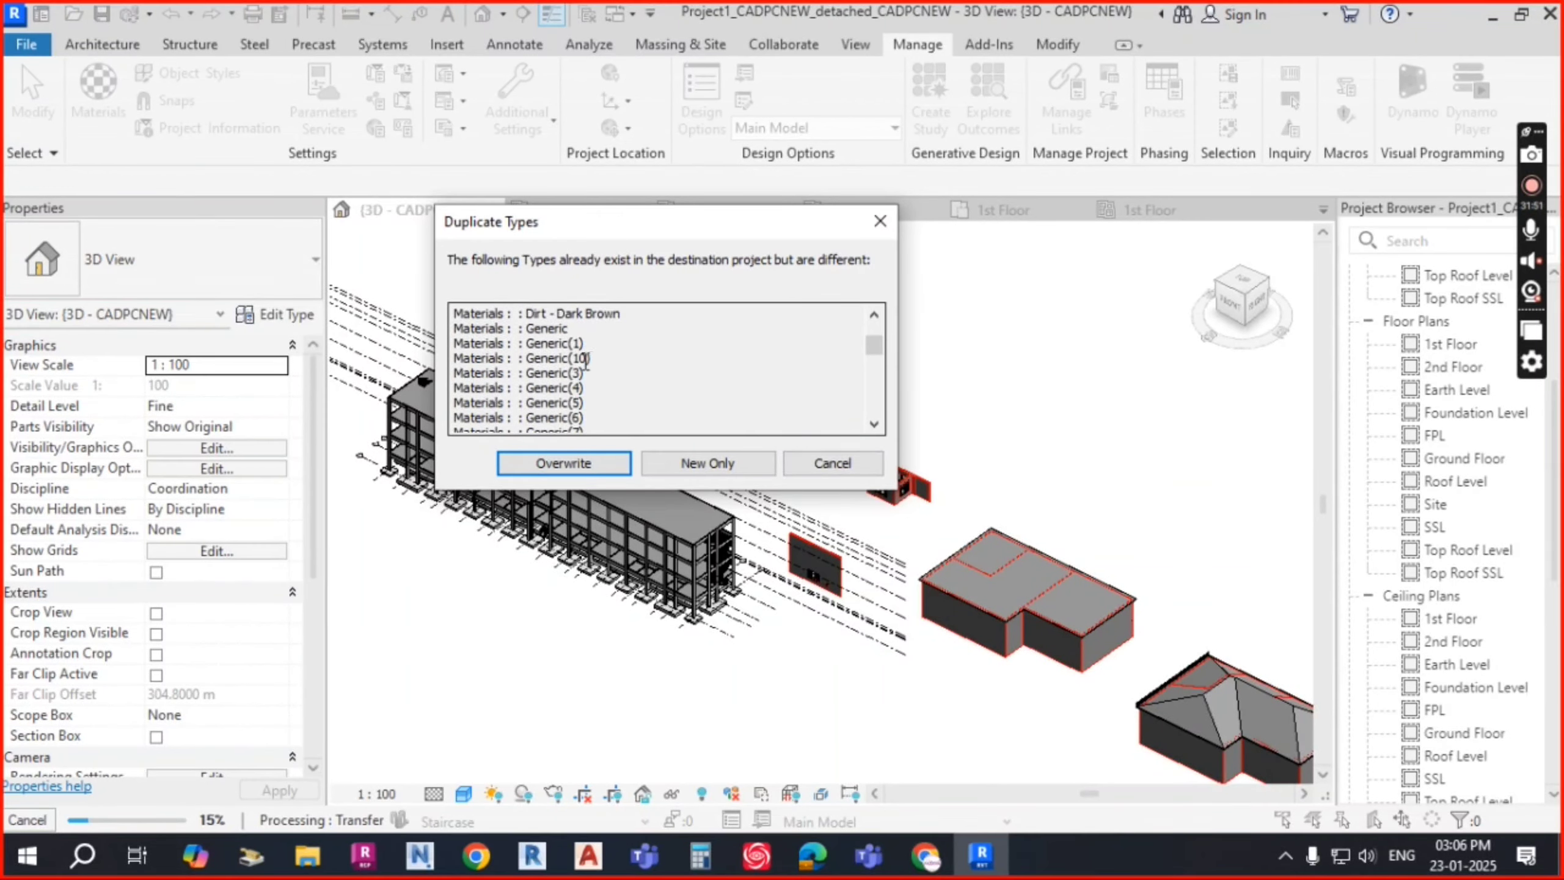
pyautogui.click(571, 462)
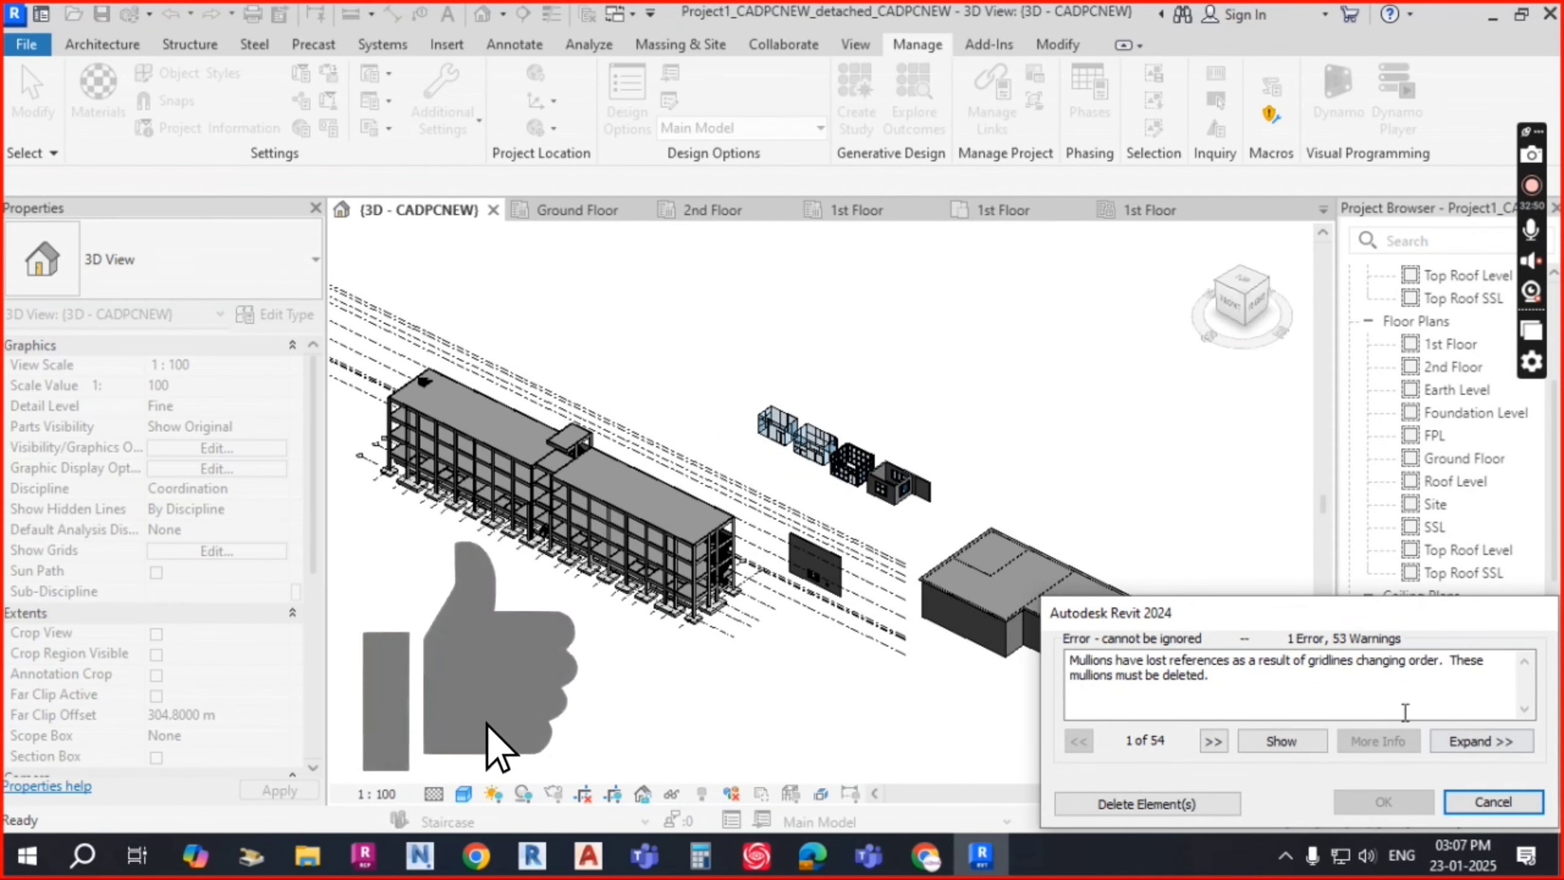
# Step: Resolve the transfer error by deleting the mullions that lost their gridline references
pyautogui.moveTo(1277, 608); pyautogui.dragTo(876, 175)
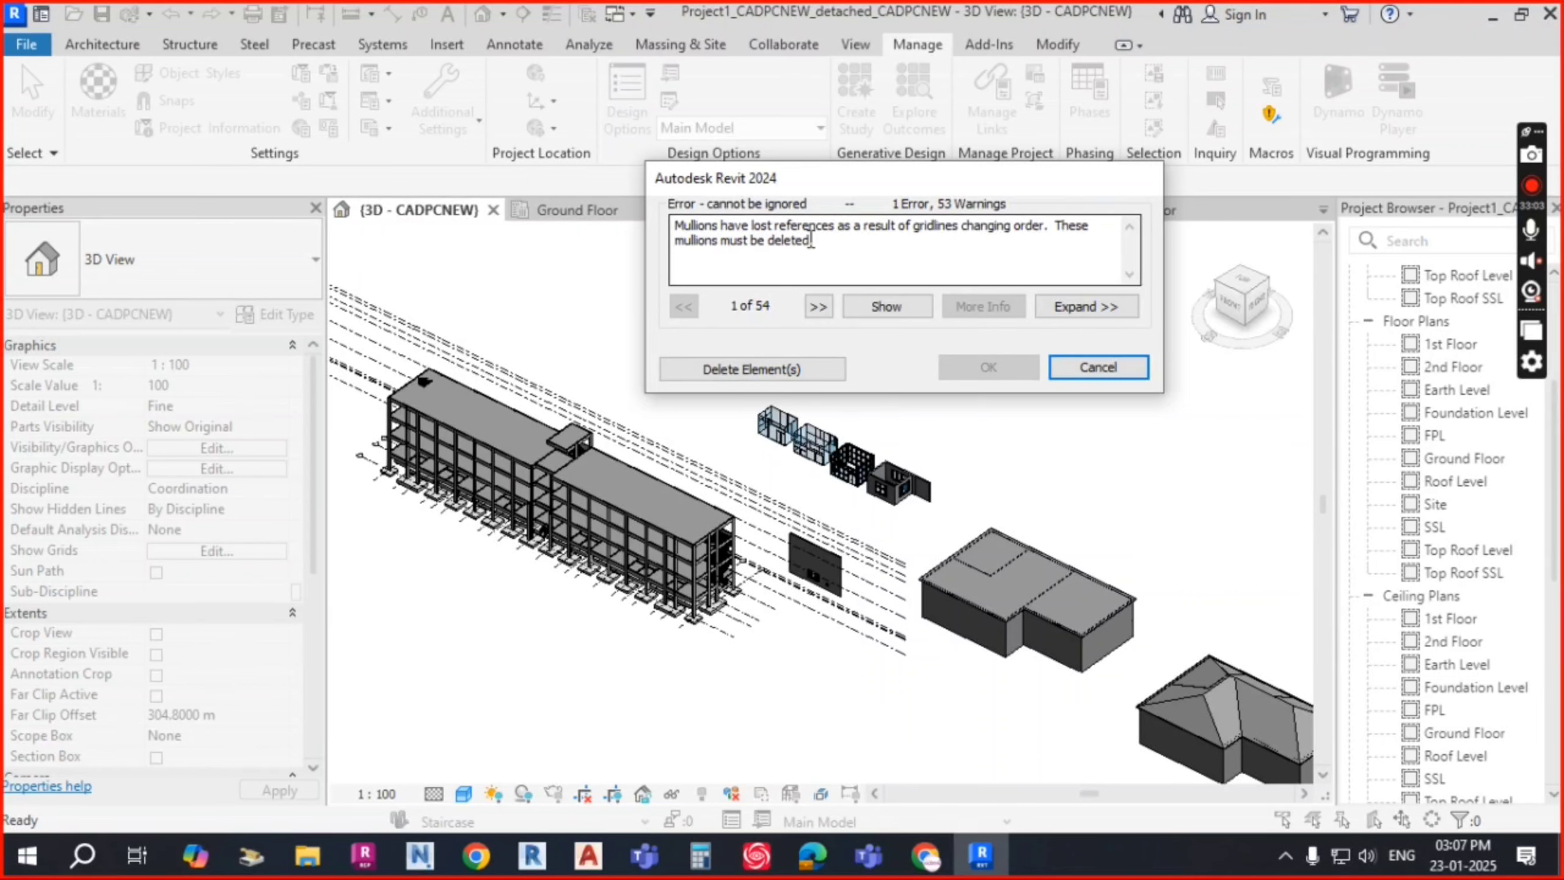
pyautogui.moveTo(904, 179); pyautogui.dragTo(1010, 168)
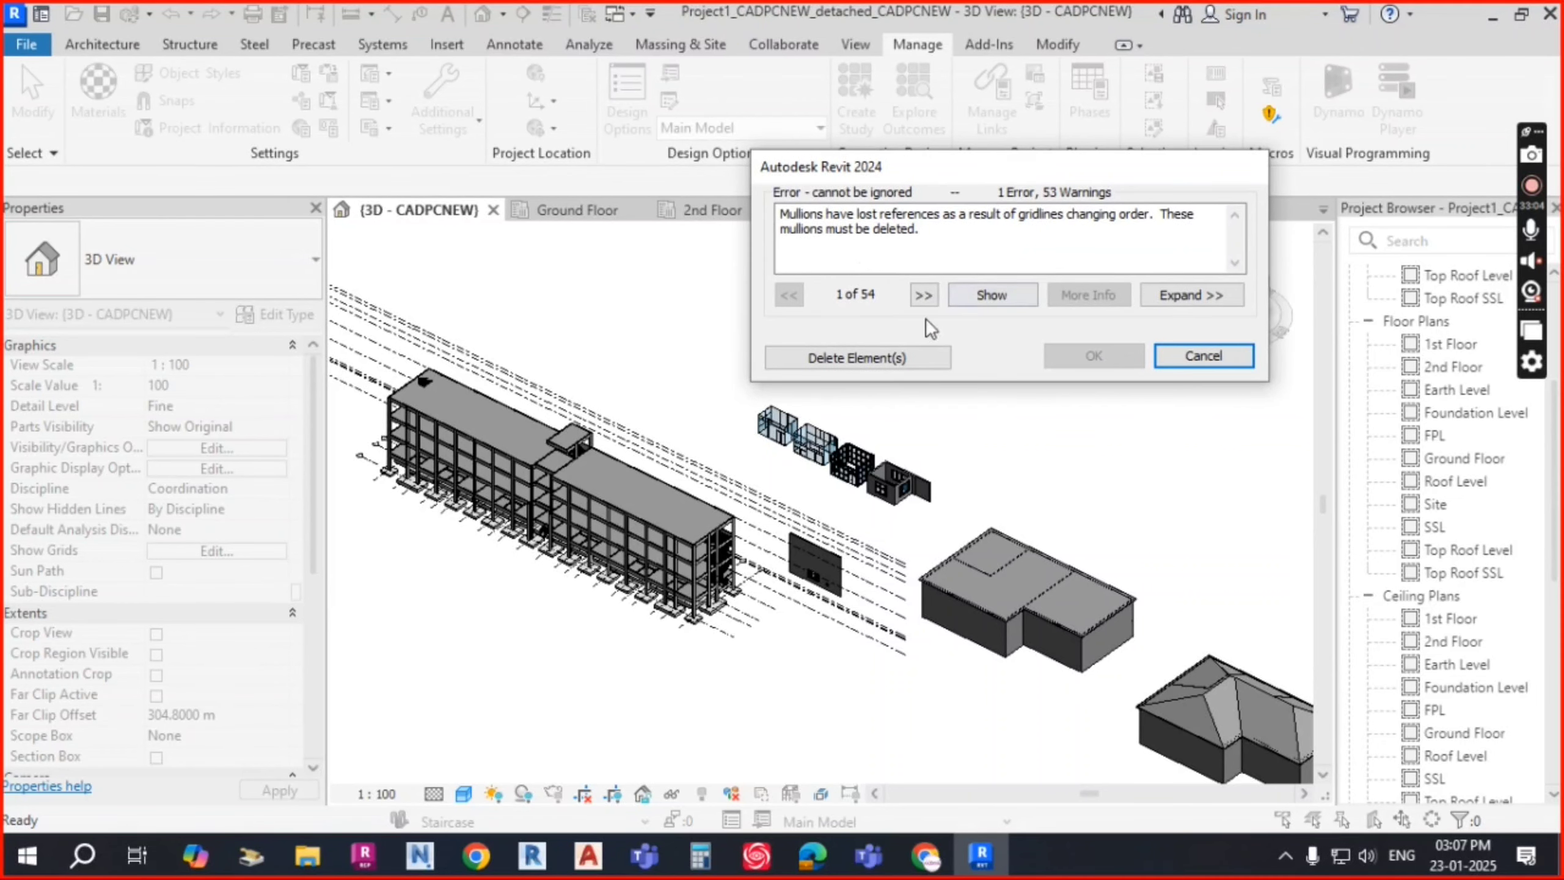
pyautogui.moveTo(926, 229); pyautogui.dragTo(760, 214)
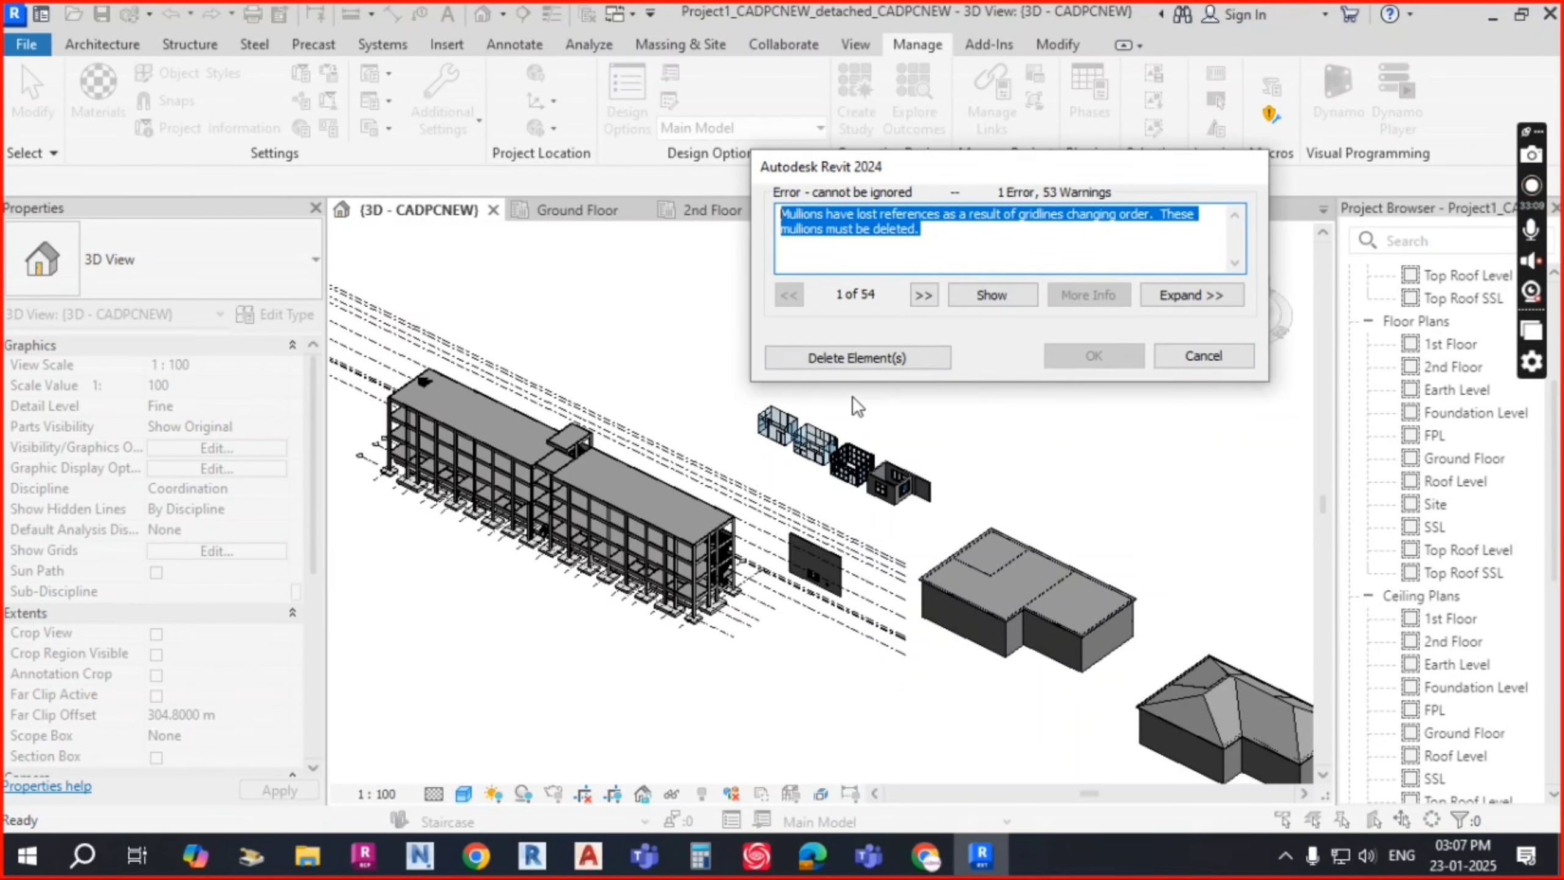
pyautogui.click(855, 358)
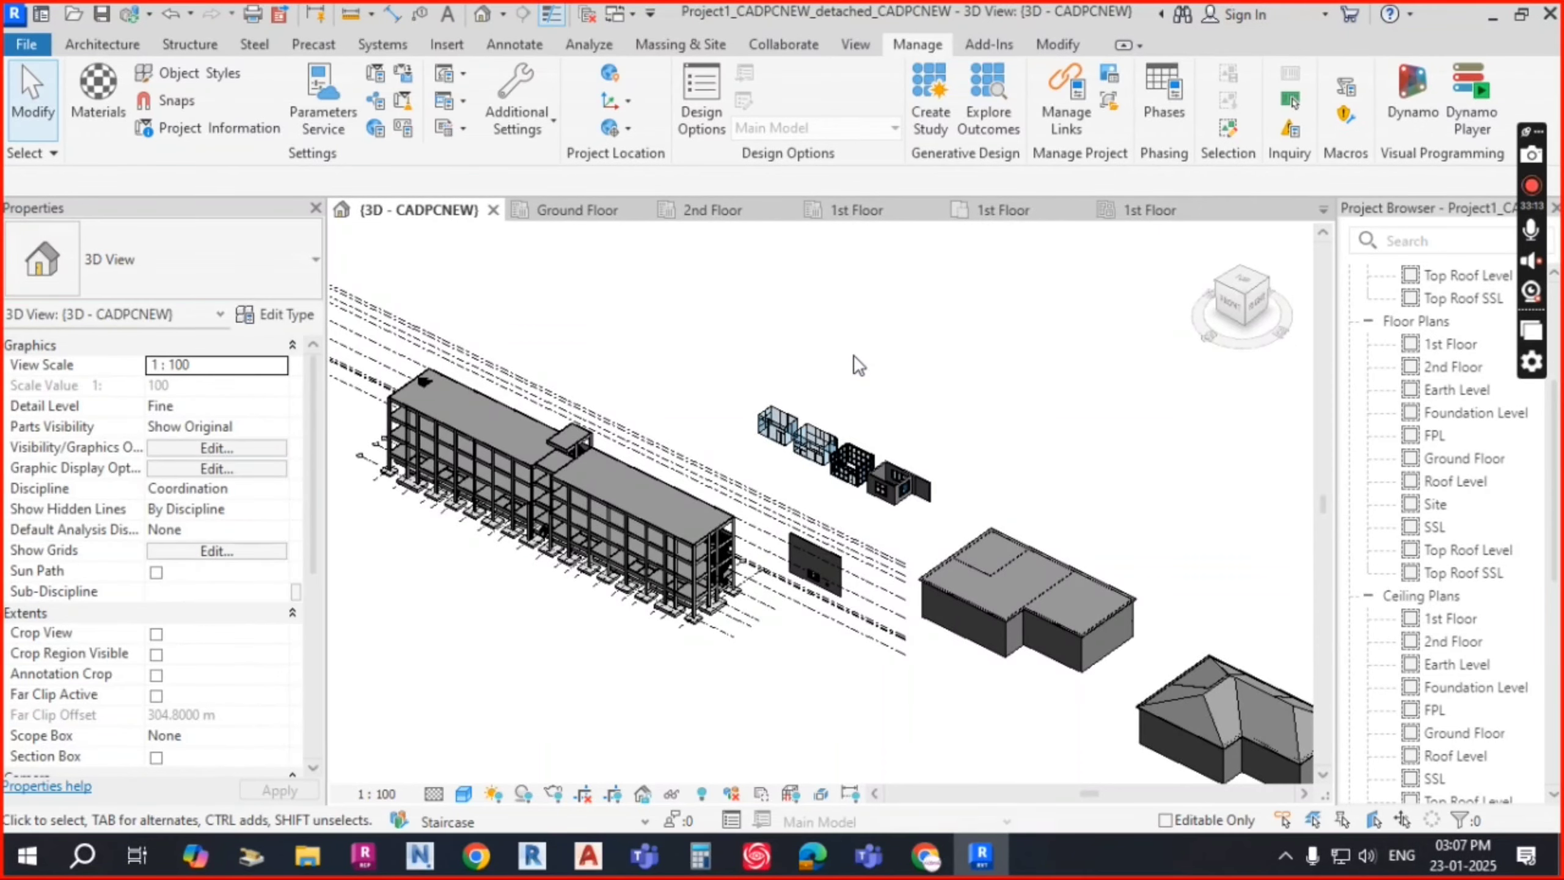
# Step: Close the 1st Floor reflected ceiling plan of Project3_CADPCNEW and return to the 3D view of Project1_CADPCNEW_detached_CADPCNEW
pyautogui.scroll(-2, 859, 365)
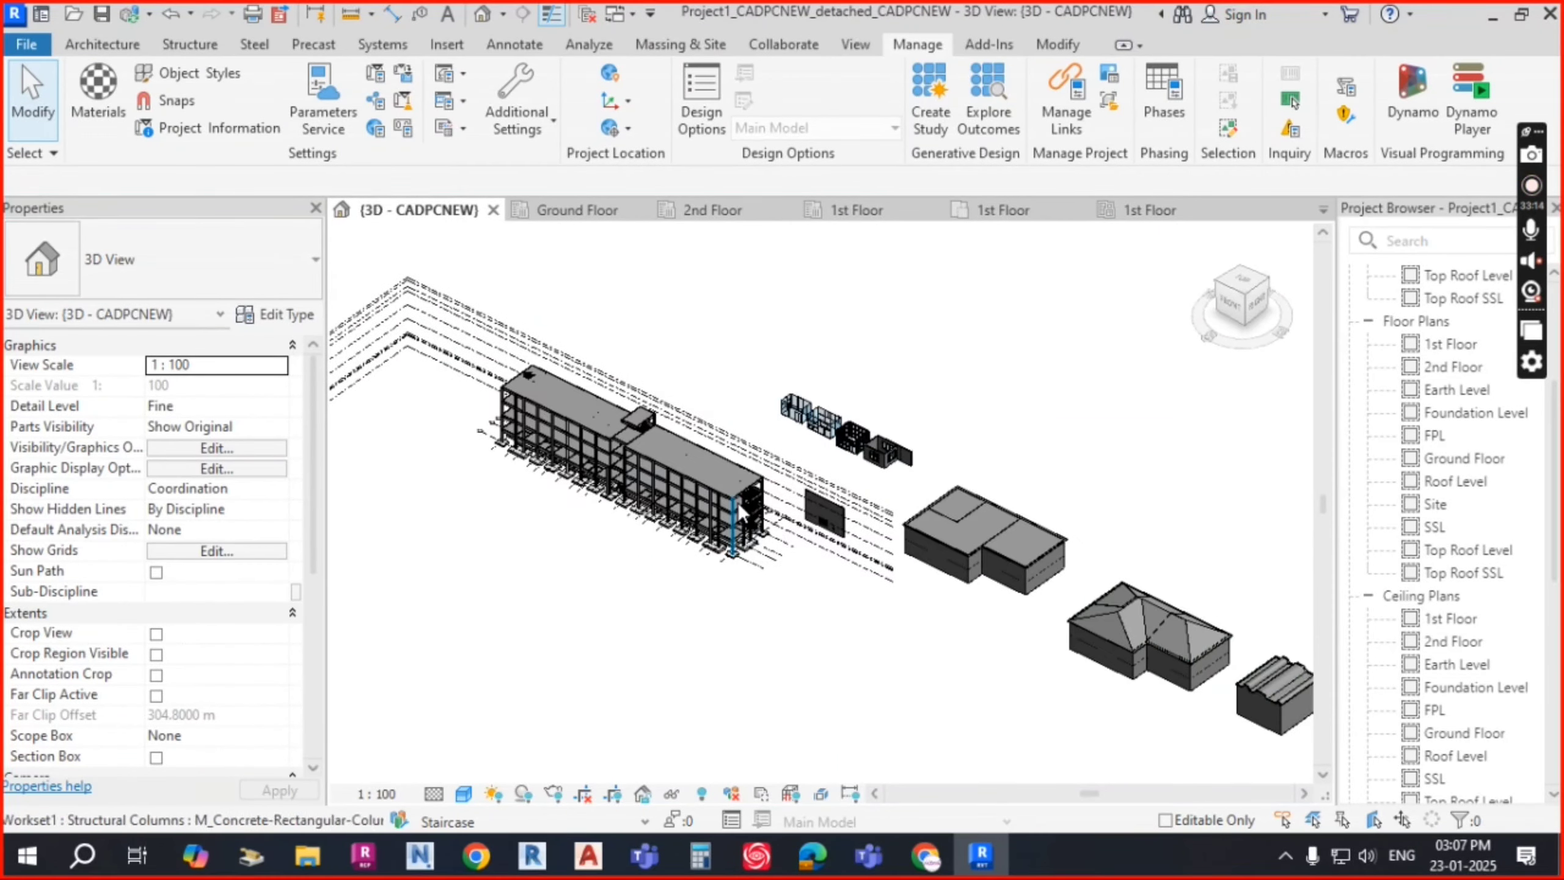
pyautogui.scroll(4, 763, 542)
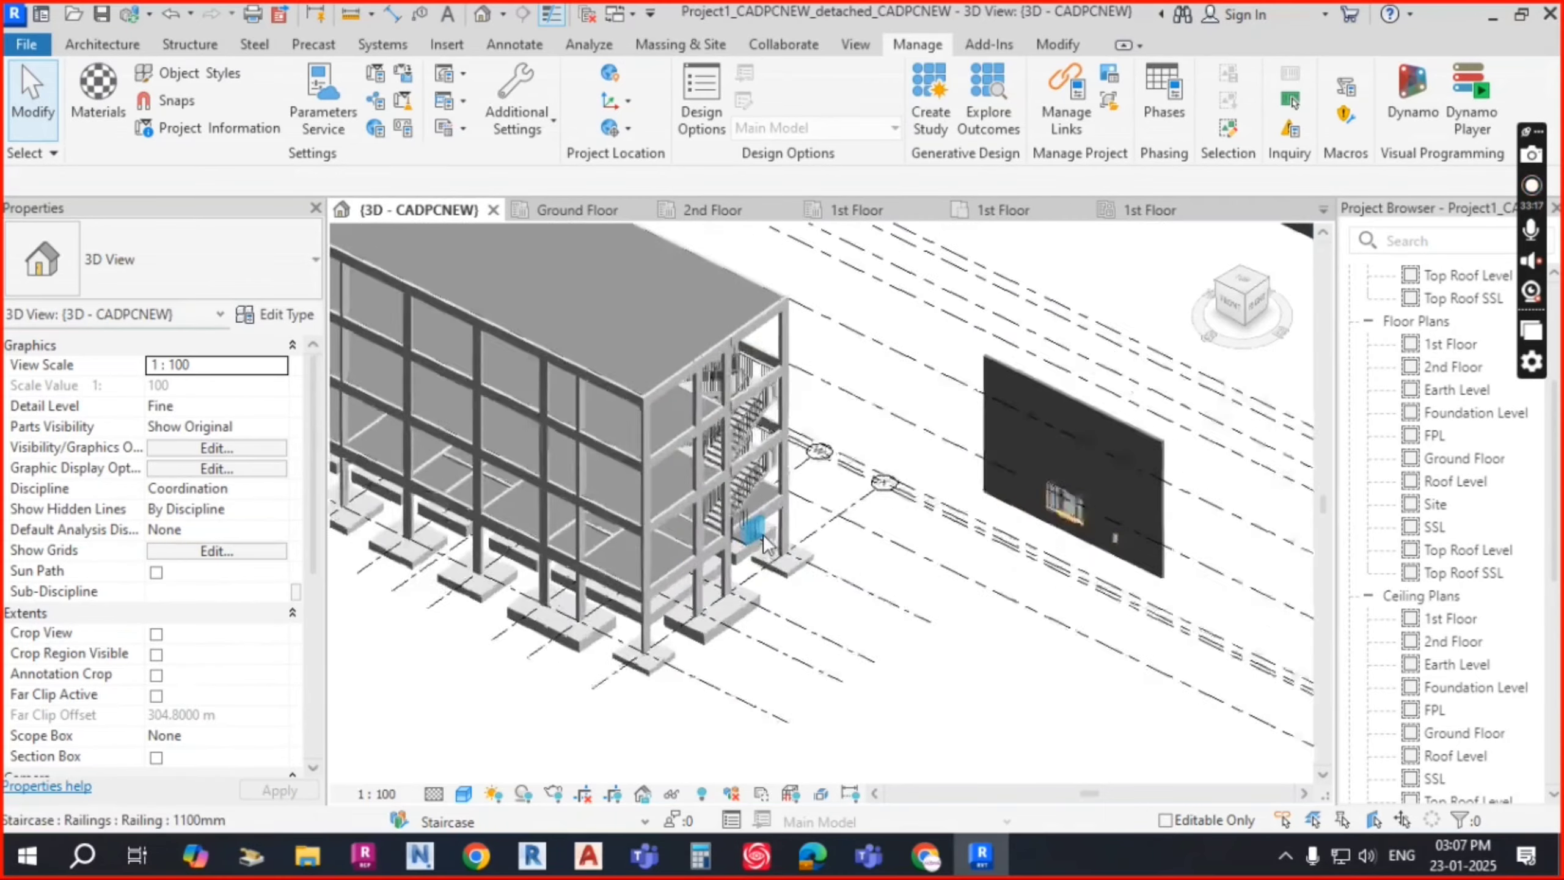
pyautogui.scroll(4, 764, 542)
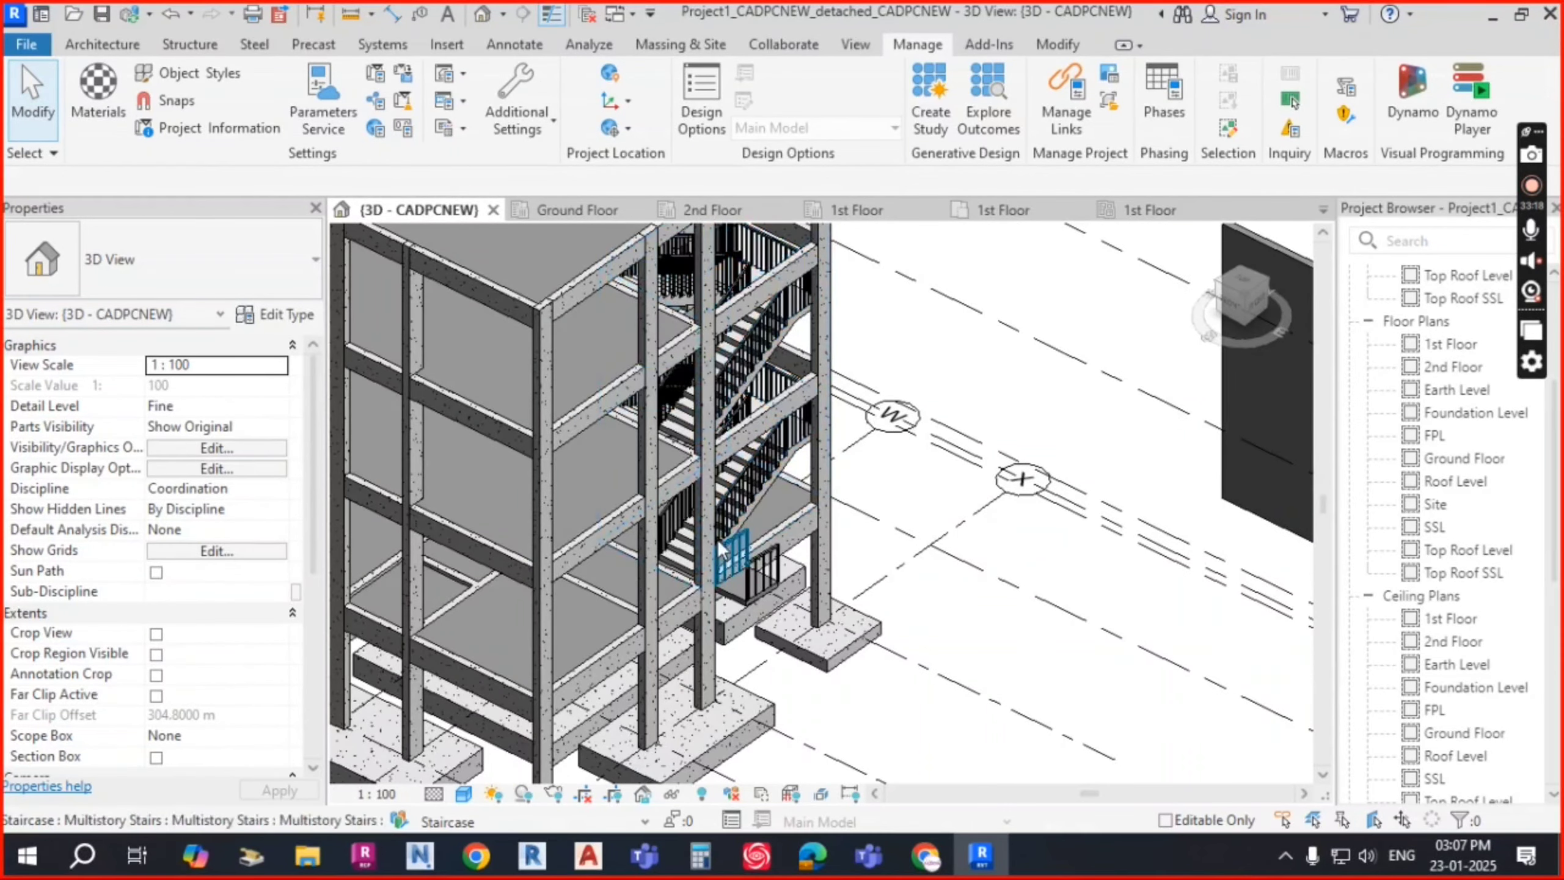
pyautogui.scroll(-8, 721, 547)
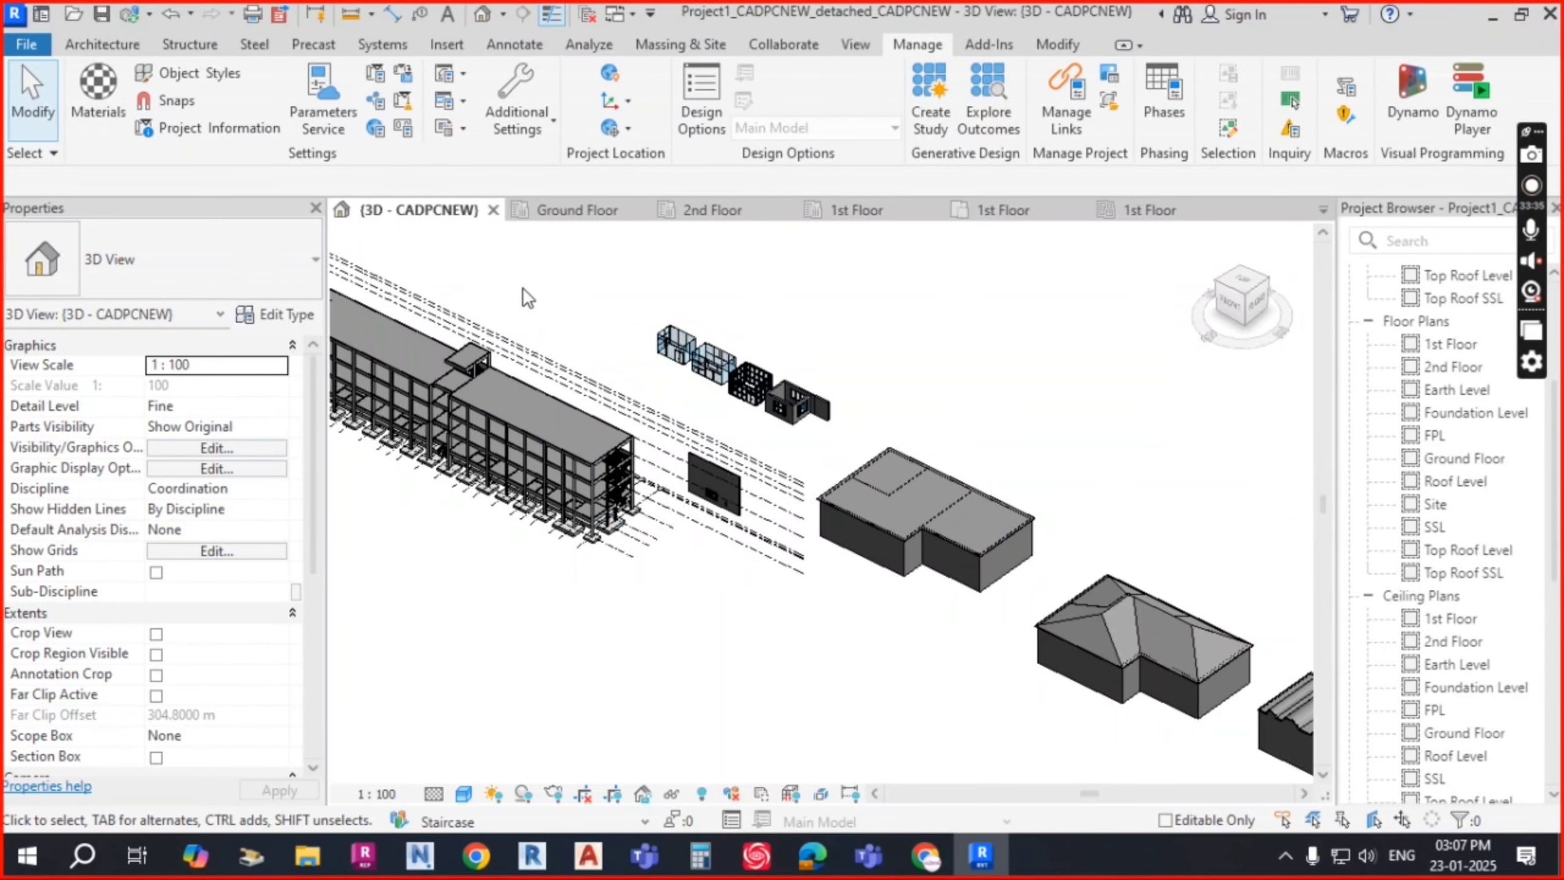
pyautogui.click(1167, 213)
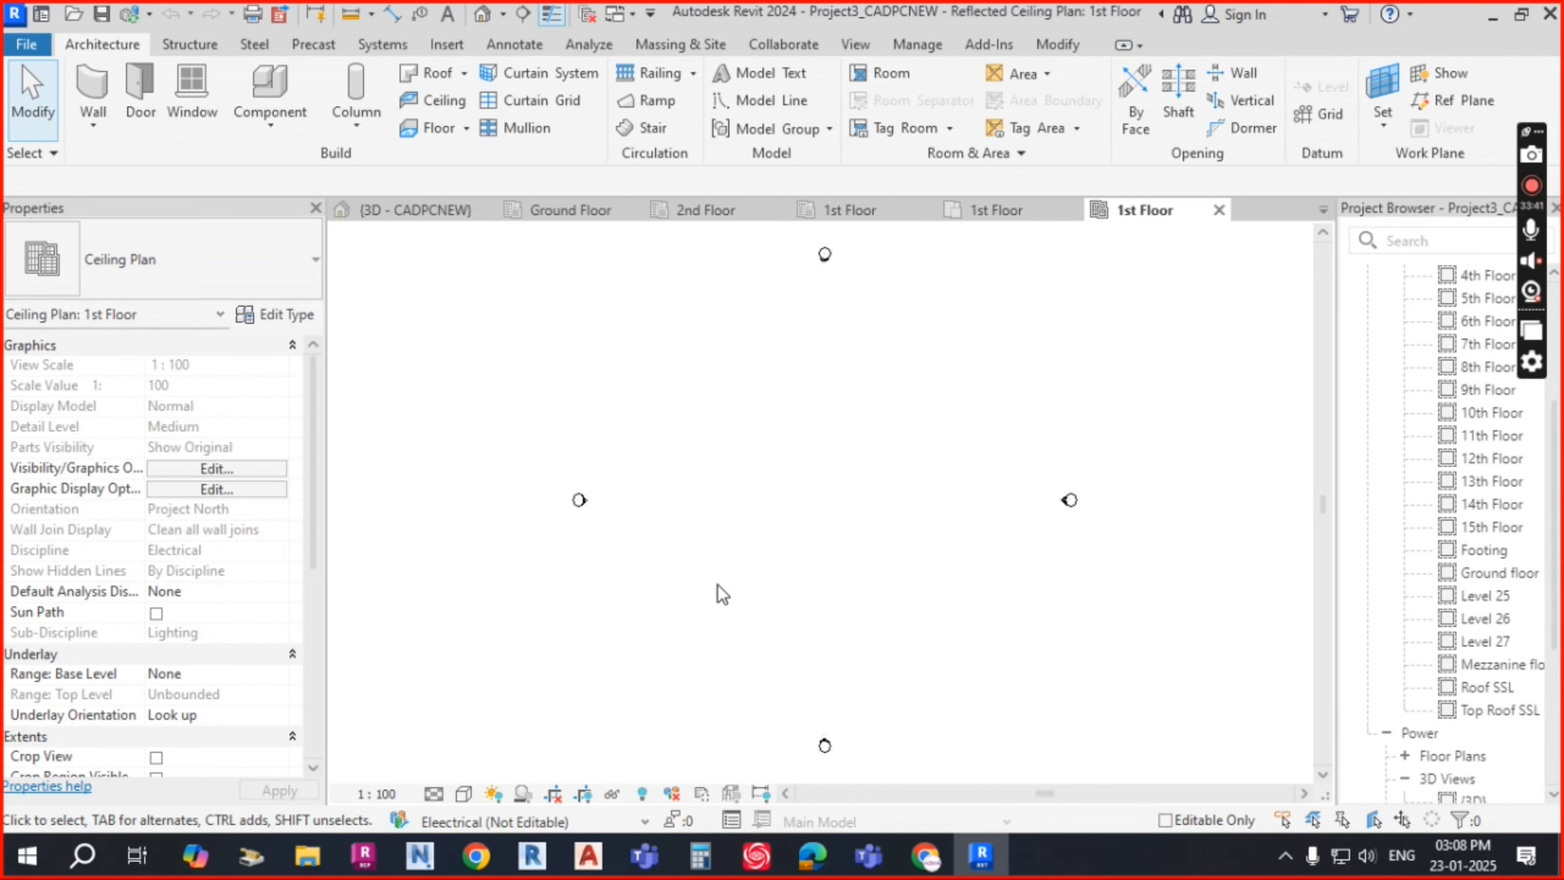
pyautogui.scroll(-3, 862, 486)
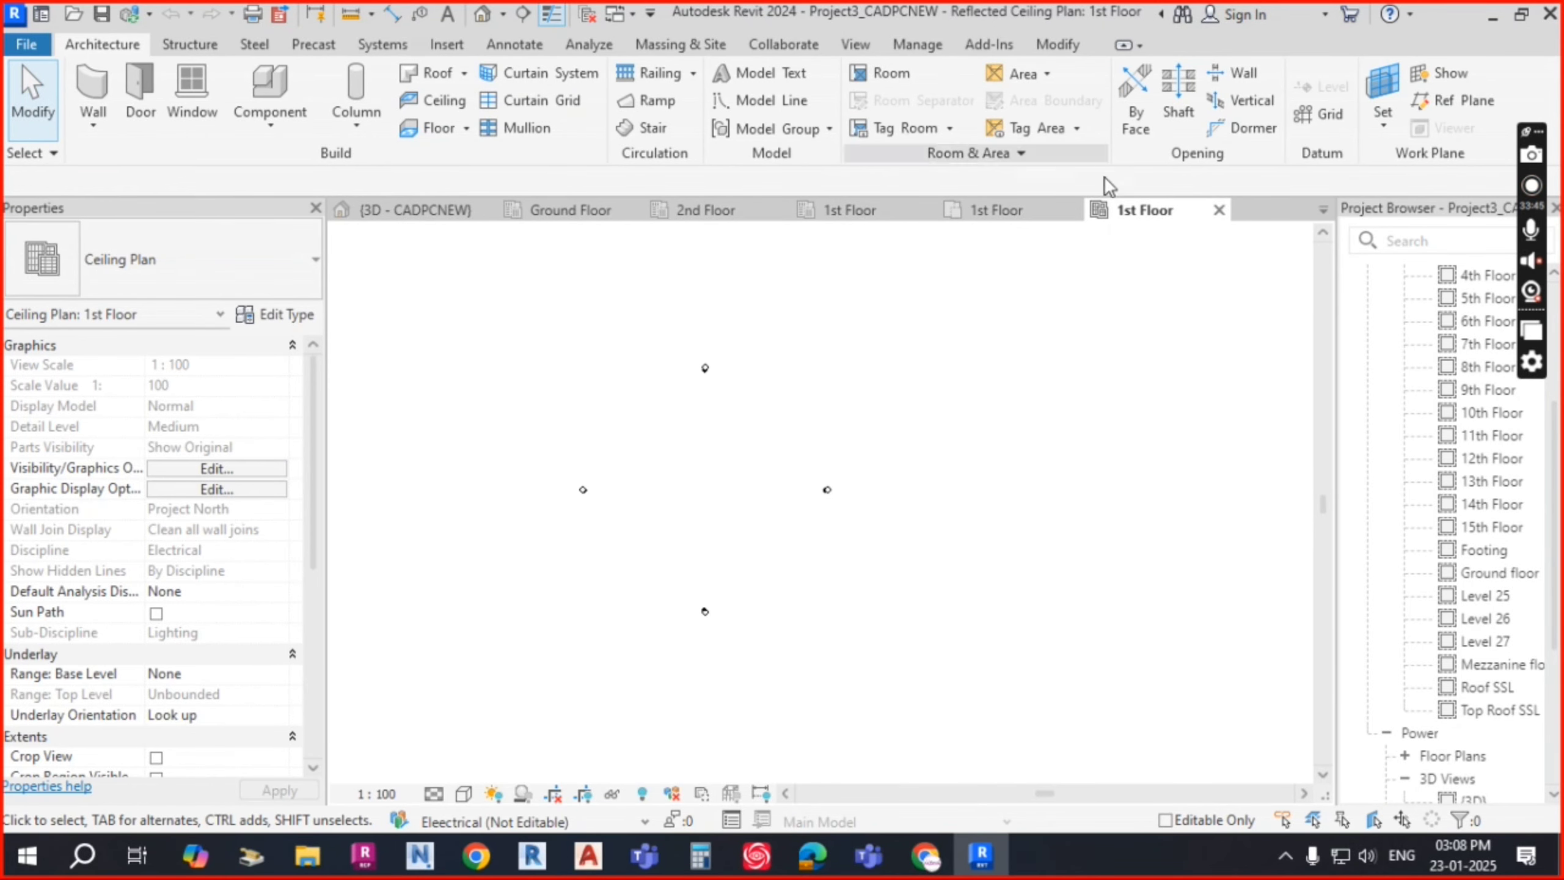
pyautogui.click(1219, 211)
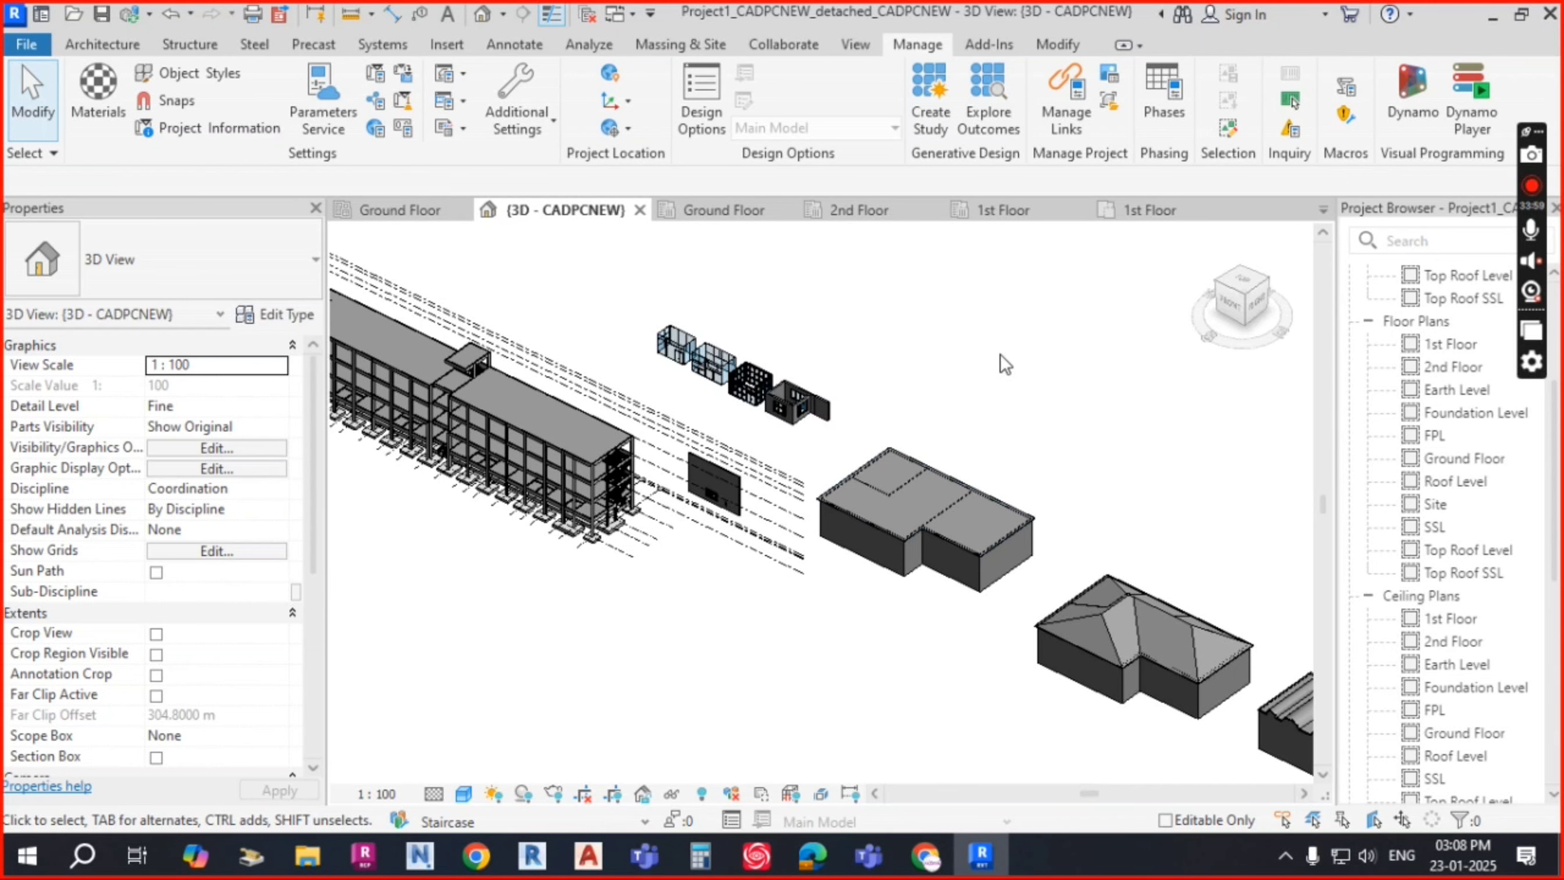
# Step: Widen the Project Browser beside the 3D view so that its entries have more room
pyautogui.scroll(-3, 913, 345)
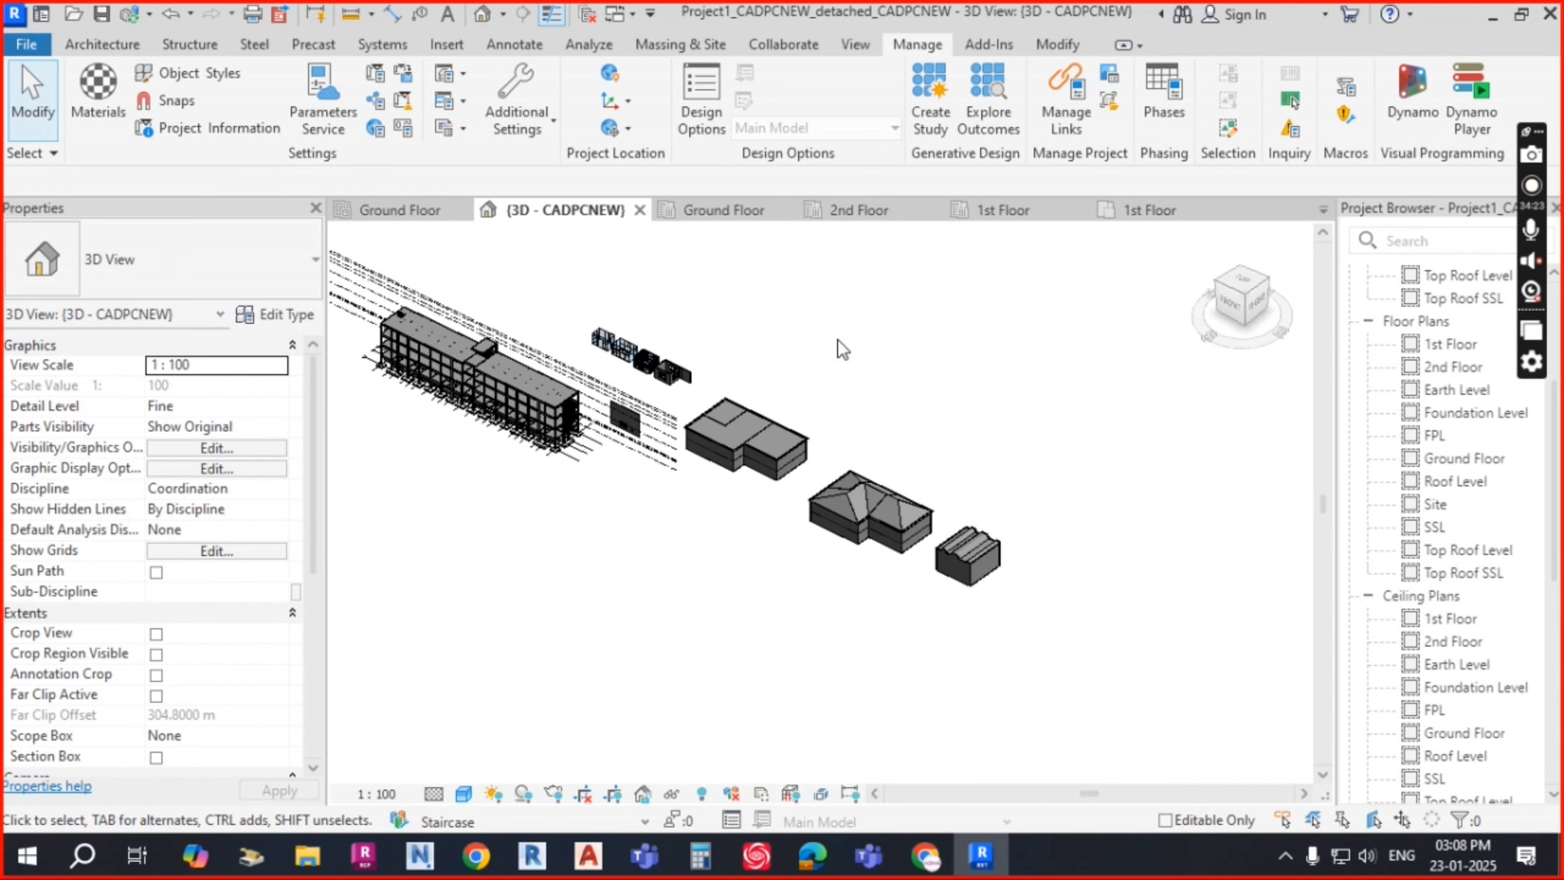
pyautogui.moveTo(835, 341); pyautogui.dragTo(858, 349, button='middle')
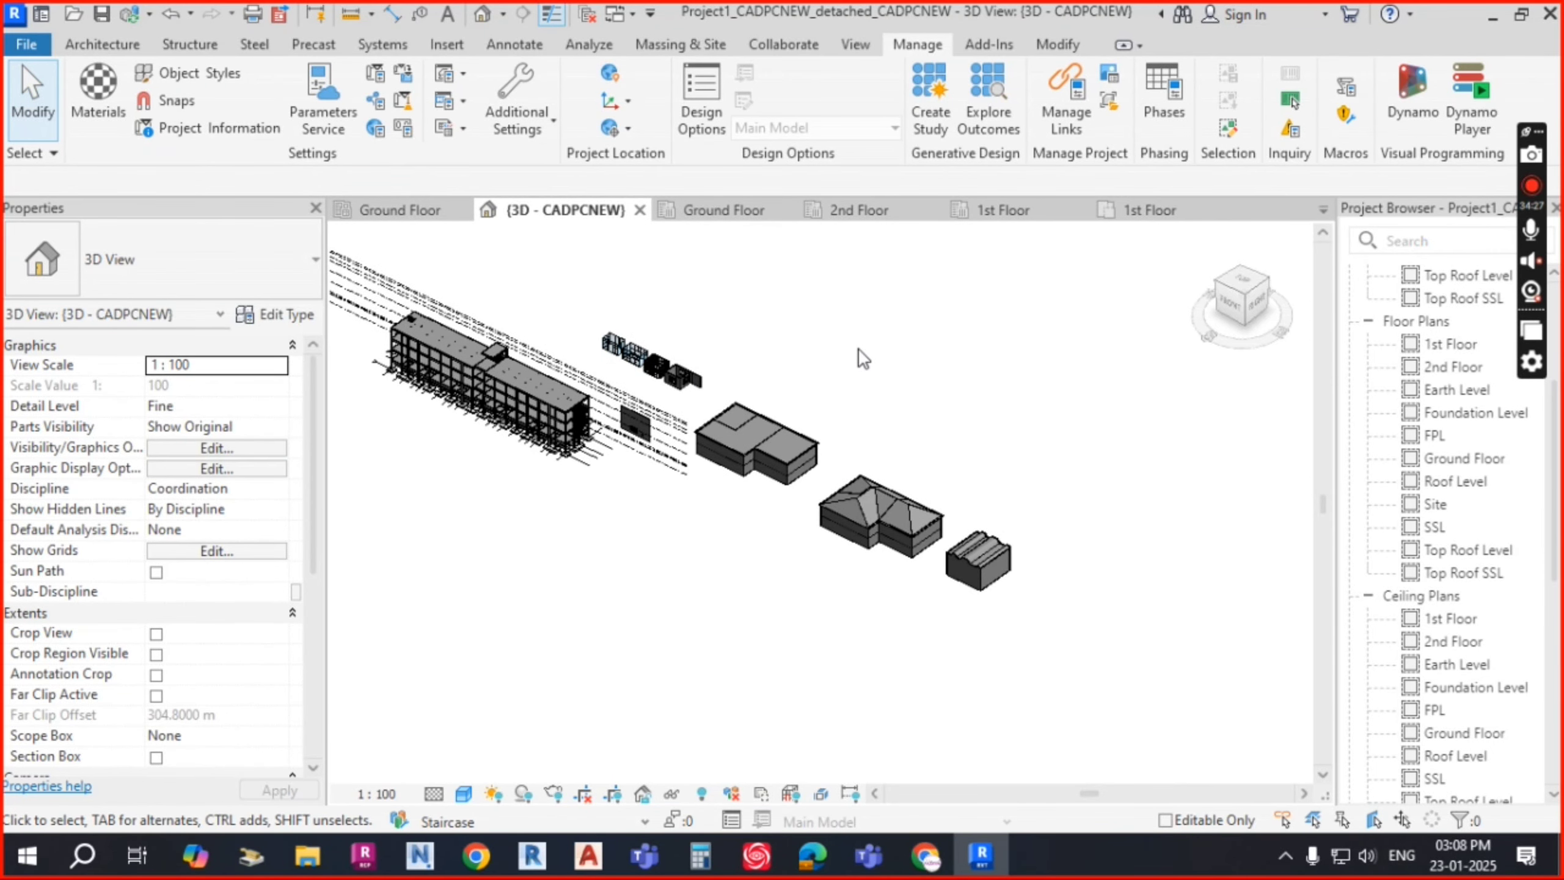
pyautogui.moveTo(786, 346); pyautogui.dragTo(863, 371, button='middle')
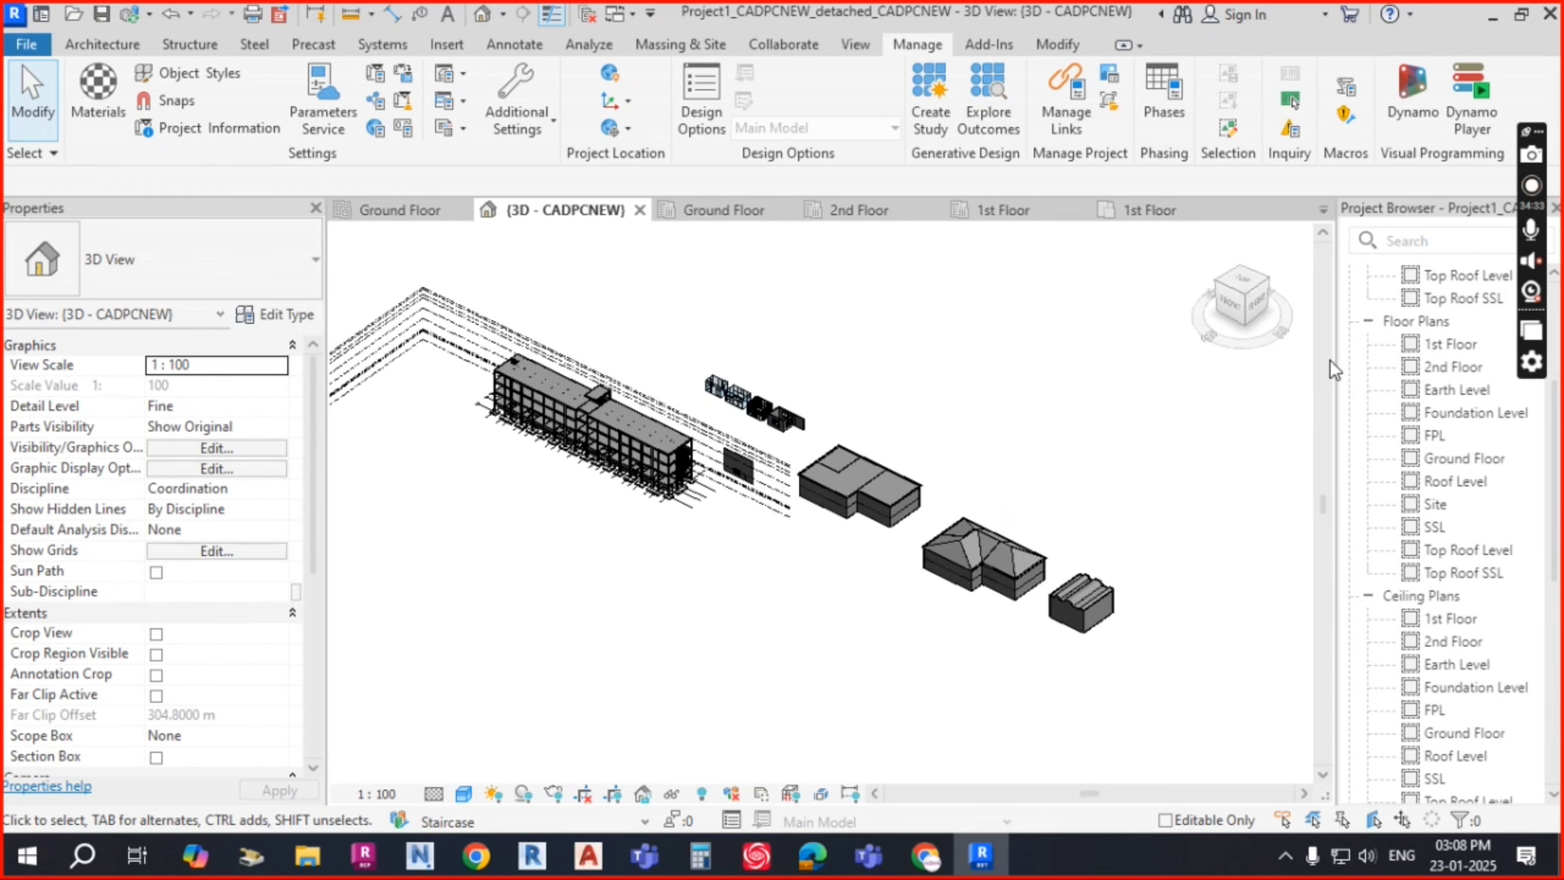
pyautogui.moveTo(1329, 359); pyautogui.dragTo(1241, 363)
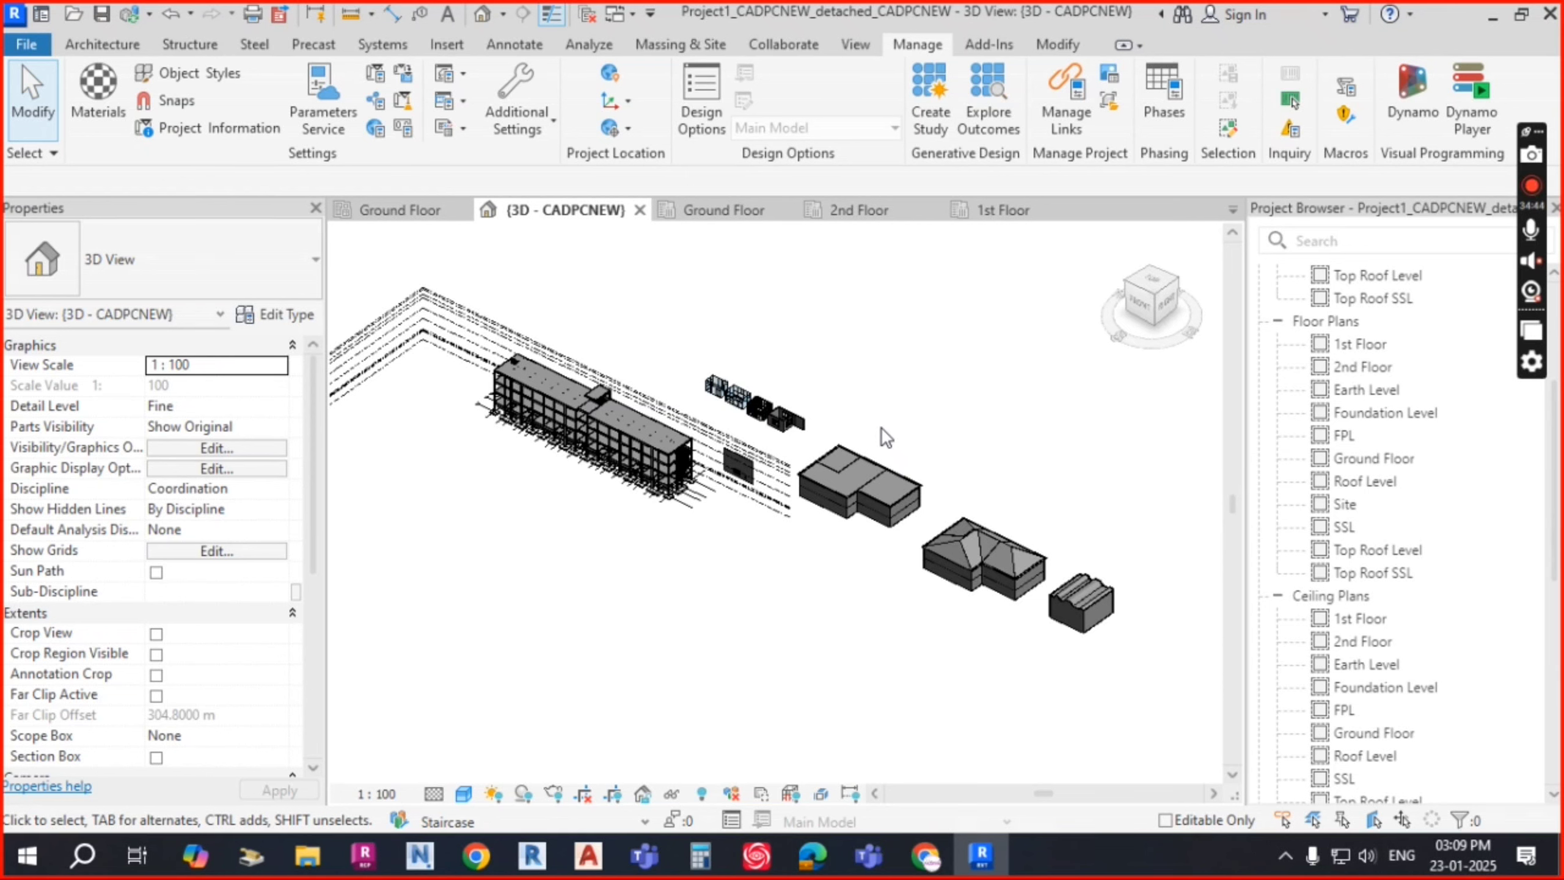
# Step: Examine the building's columns, beams and floors in the 3D view and look through the views and categories in the Project Browser
pyautogui.scroll(6, 596, 408)
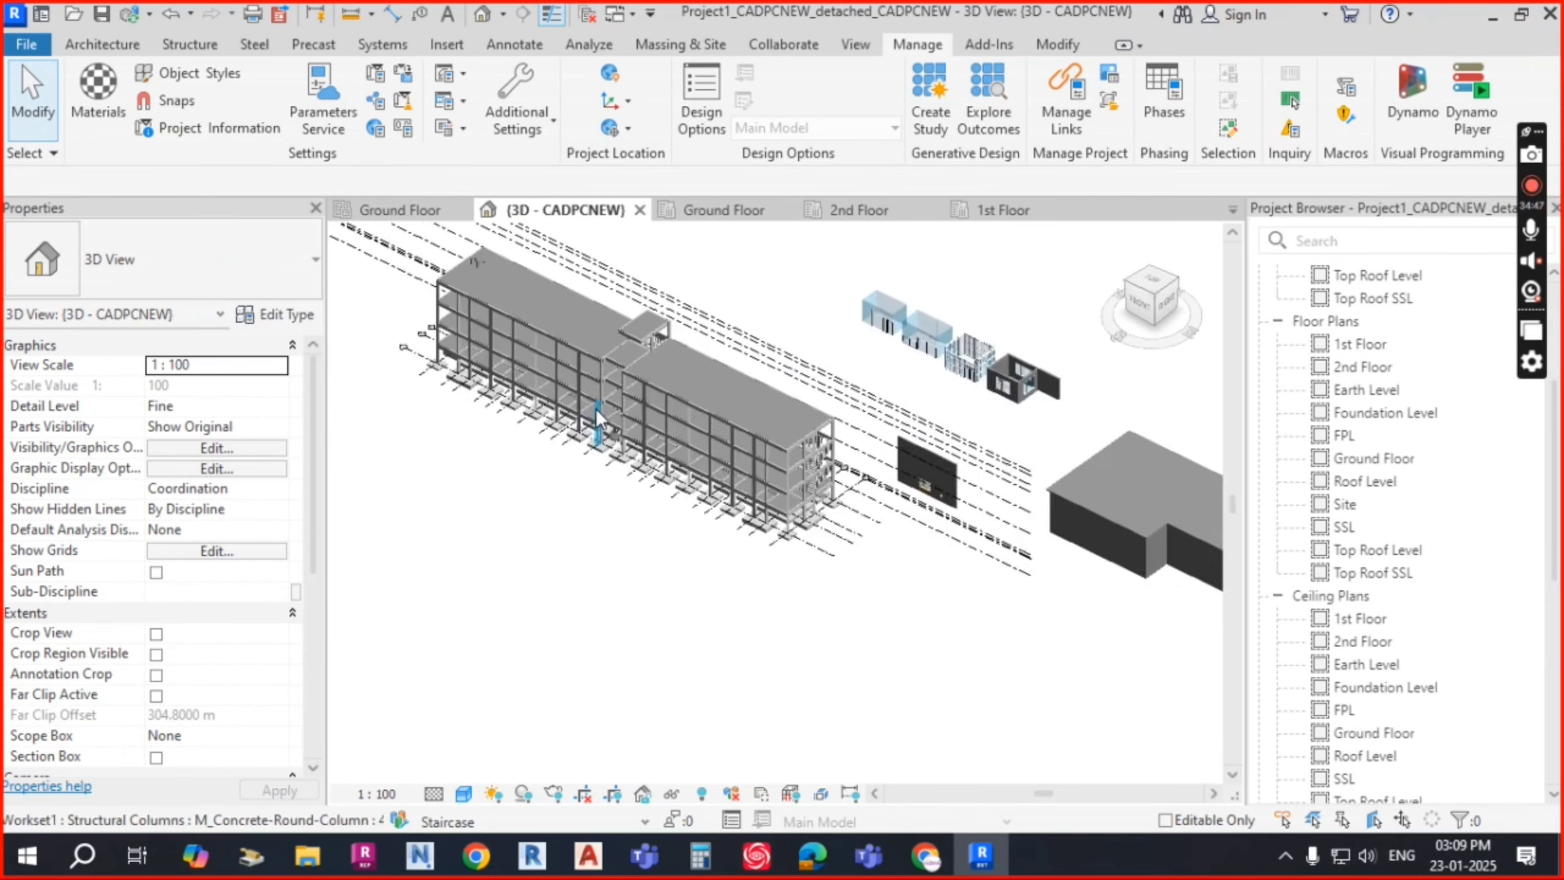
pyautogui.scroll(-3, 640, 416)
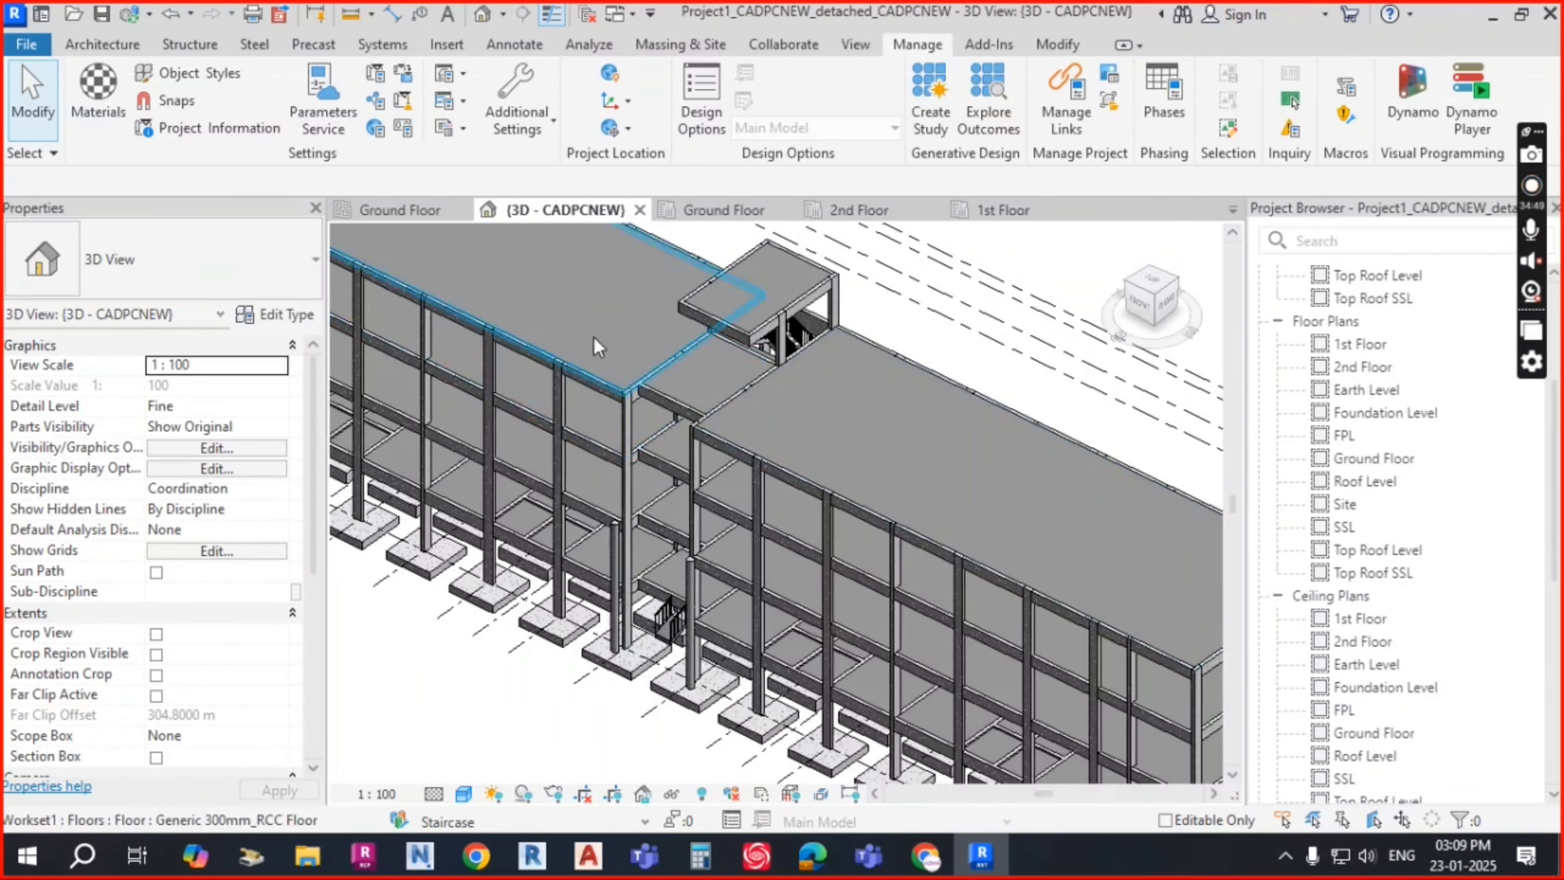
pyautogui.scroll(-3, 542, 317)
pyautogui.scroll(-2, 586, 471)
pyautogui.scroll(3, 535, 384)
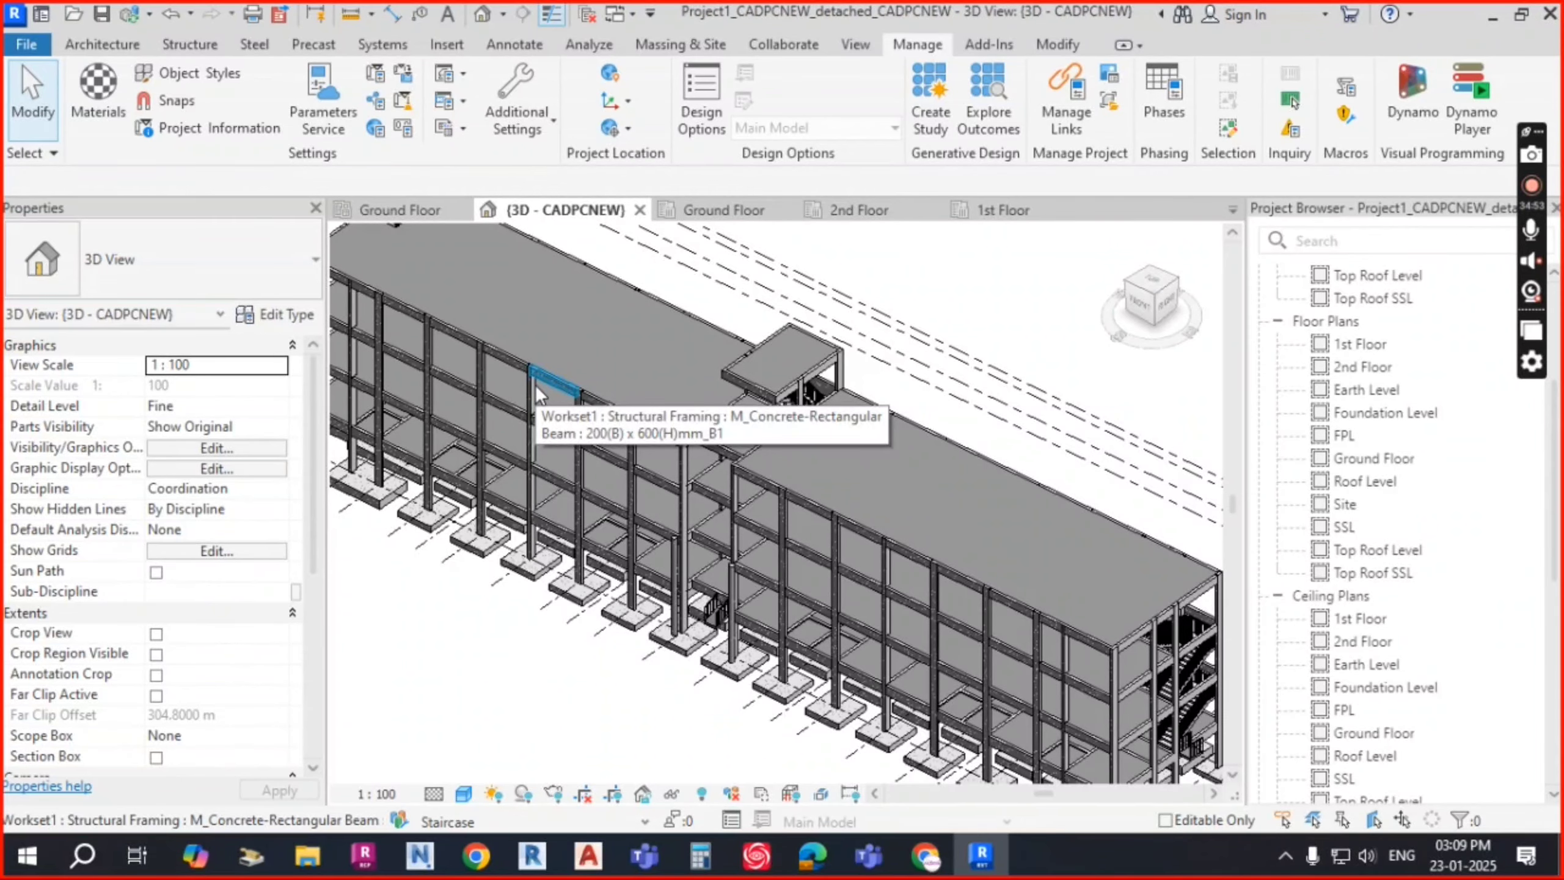
pyautogui.scroll(-3, 535, 384)
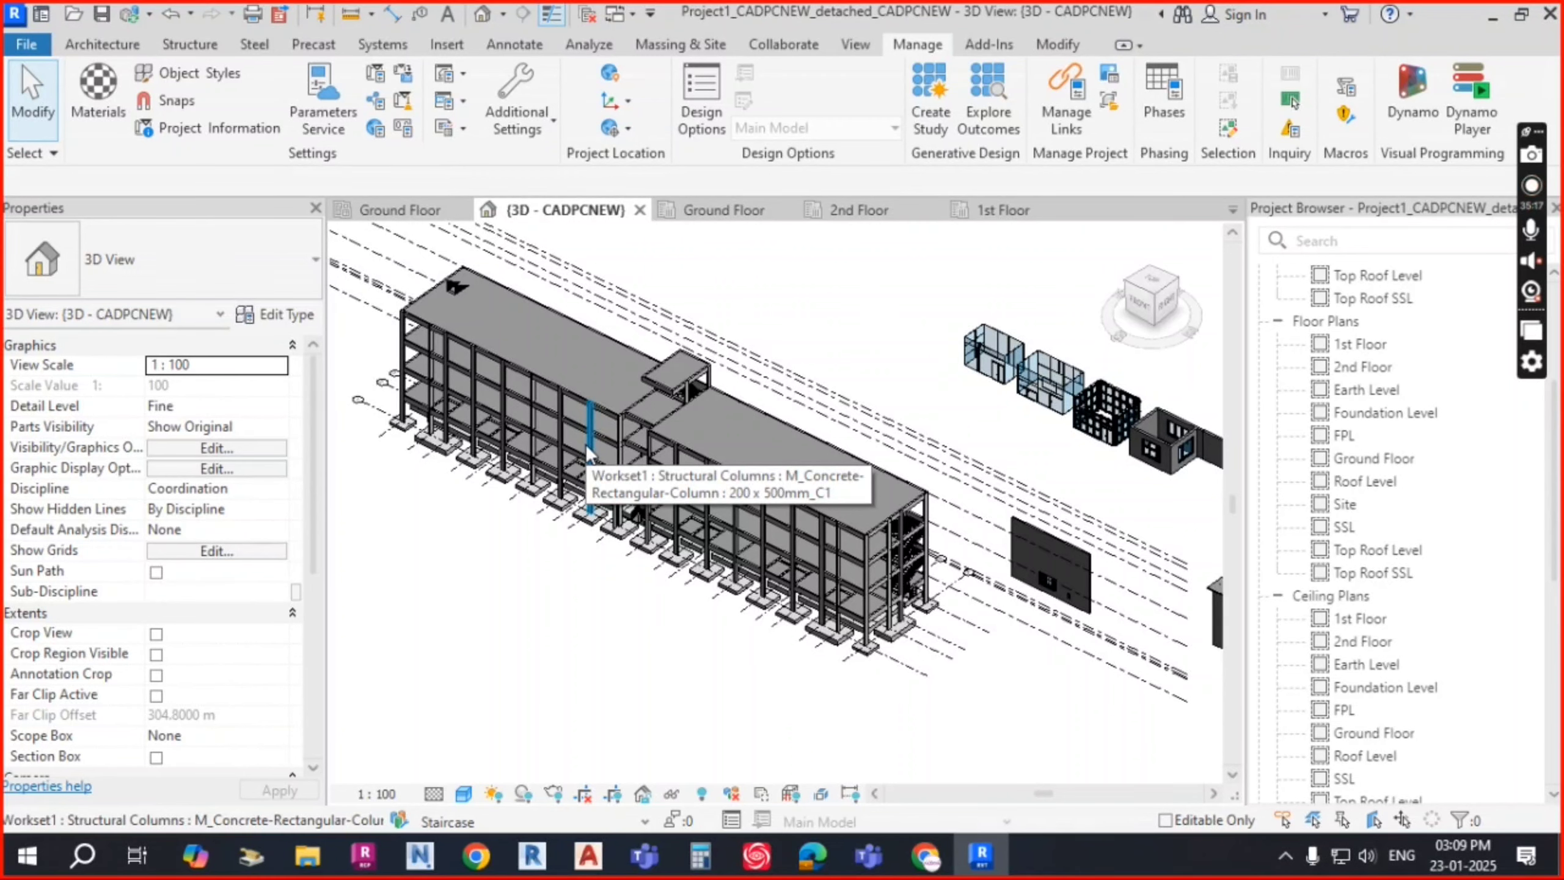
pyautogui.moveTo(930, 290); pyautogui.dragTo(869, 327, button='middle')
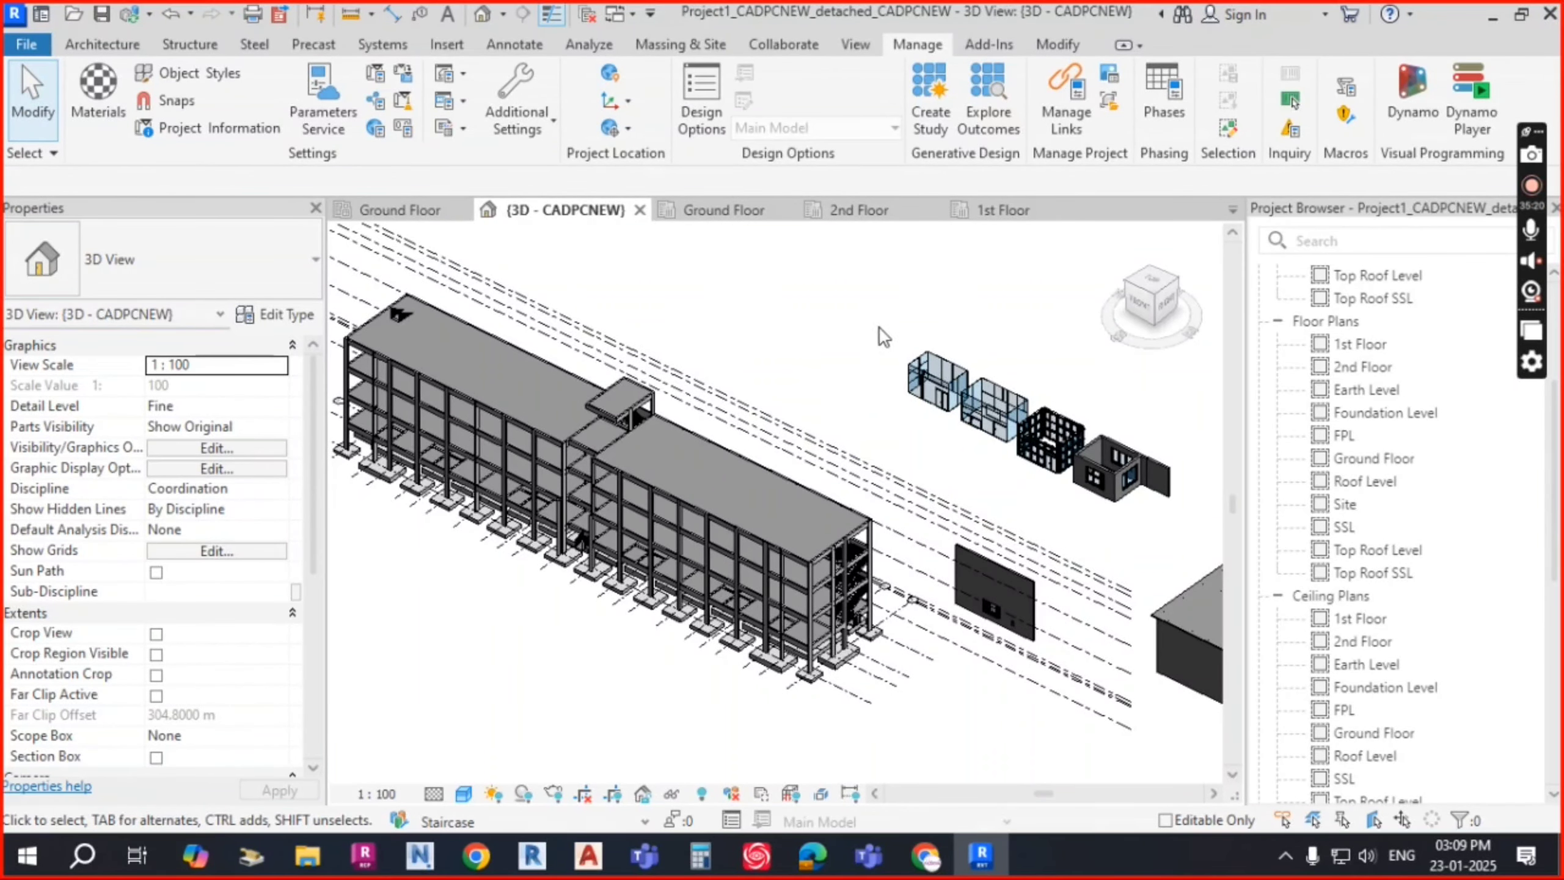
pyautogui.scroll(-7, 1339, 629)
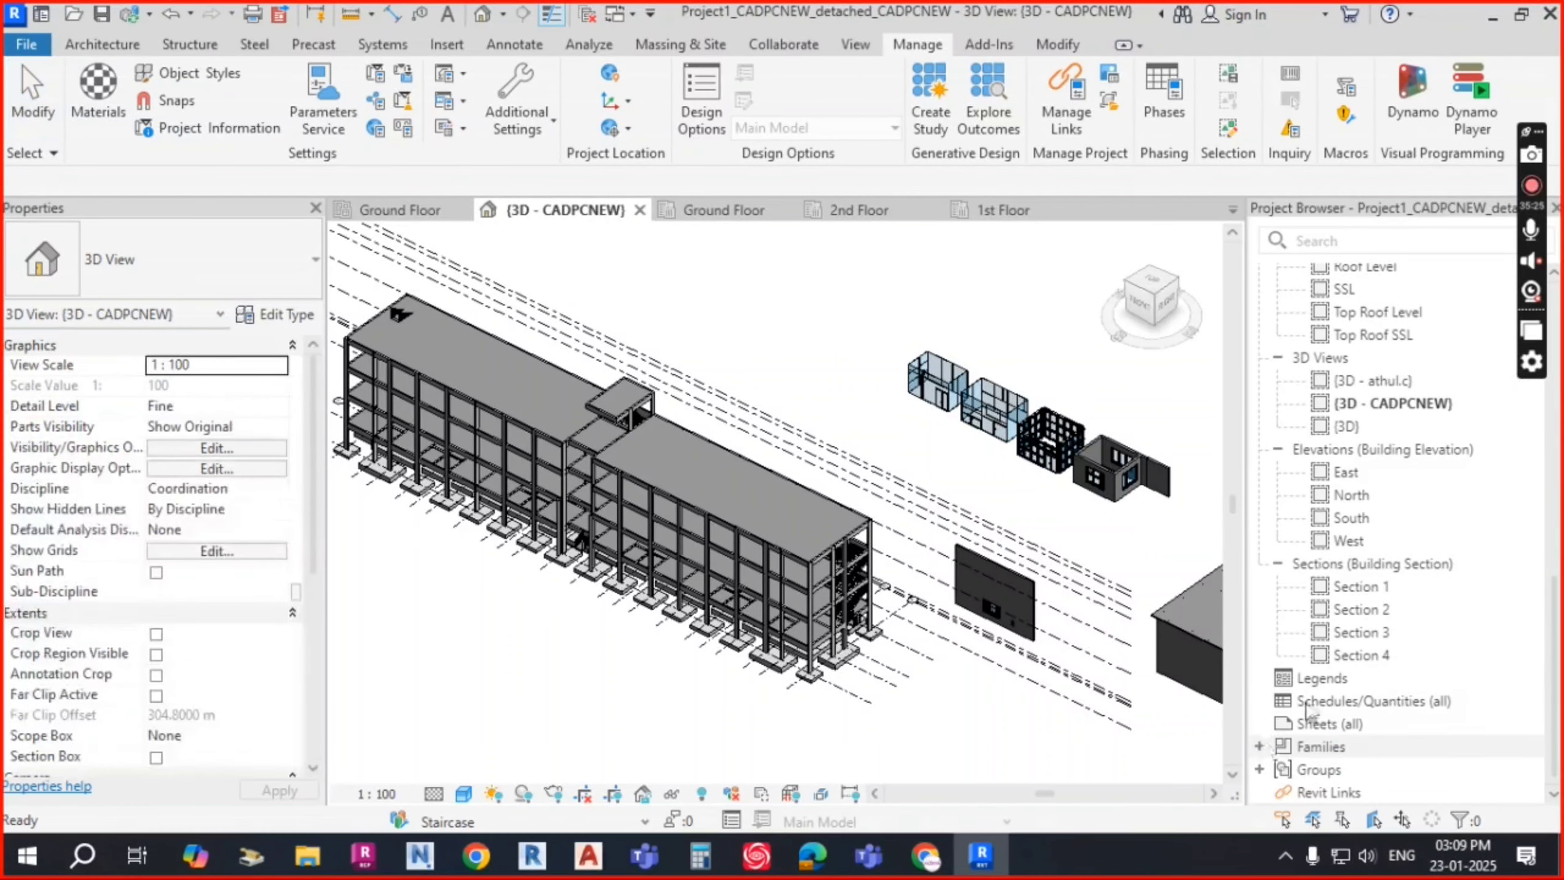
# Step: Expand the Families branch of the Project Browser and look through the family categories
pyautogui.click(1260, 747)
pyautogui.scroll(-3, 1330, 699)
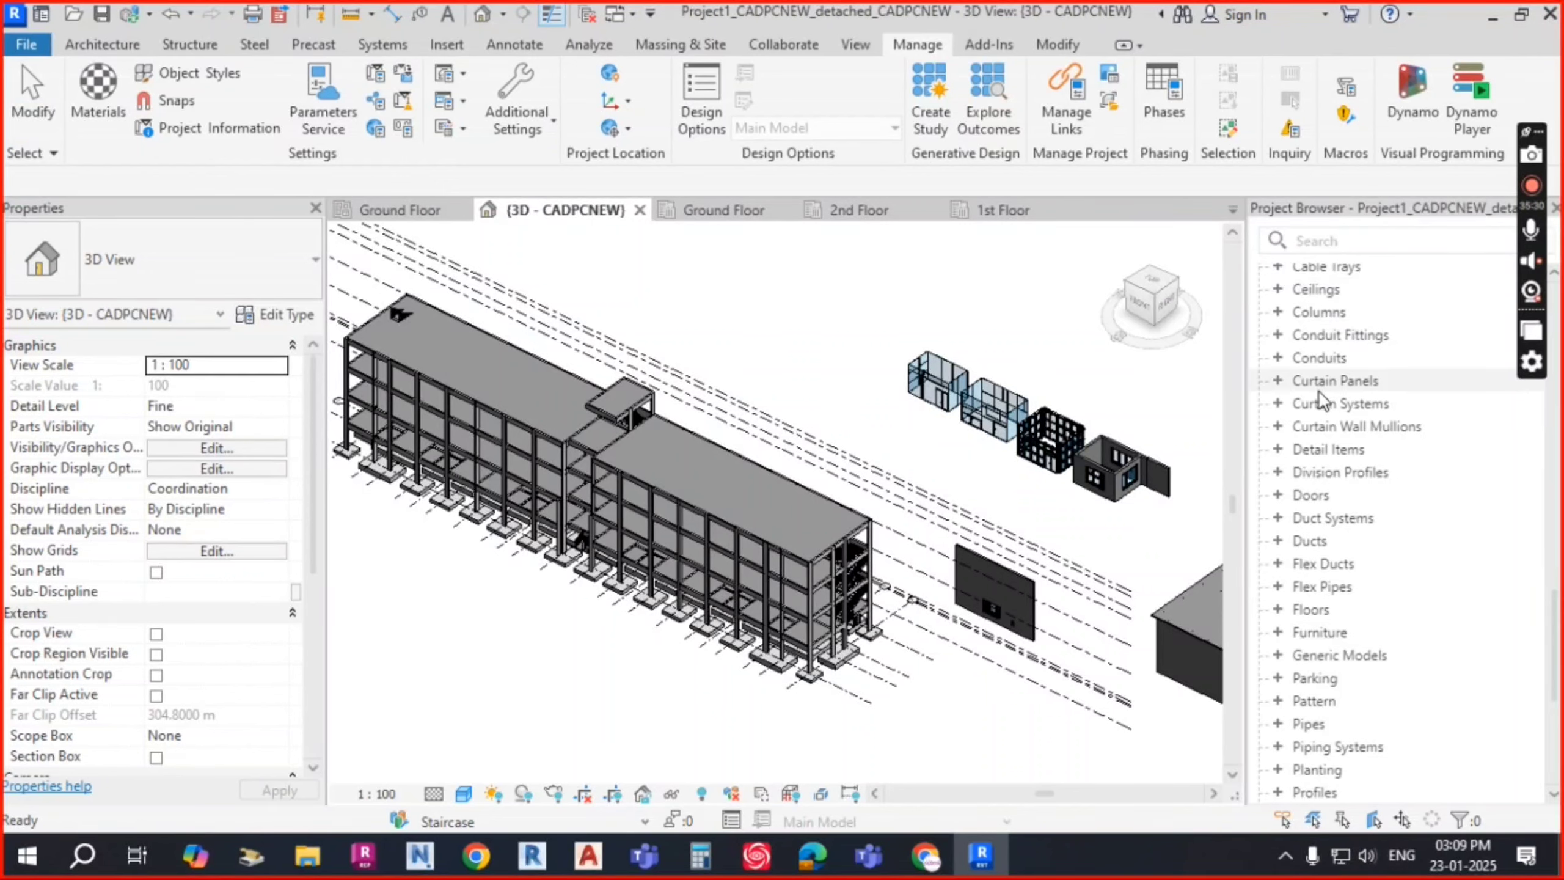
pyautogui.click(736, 266)
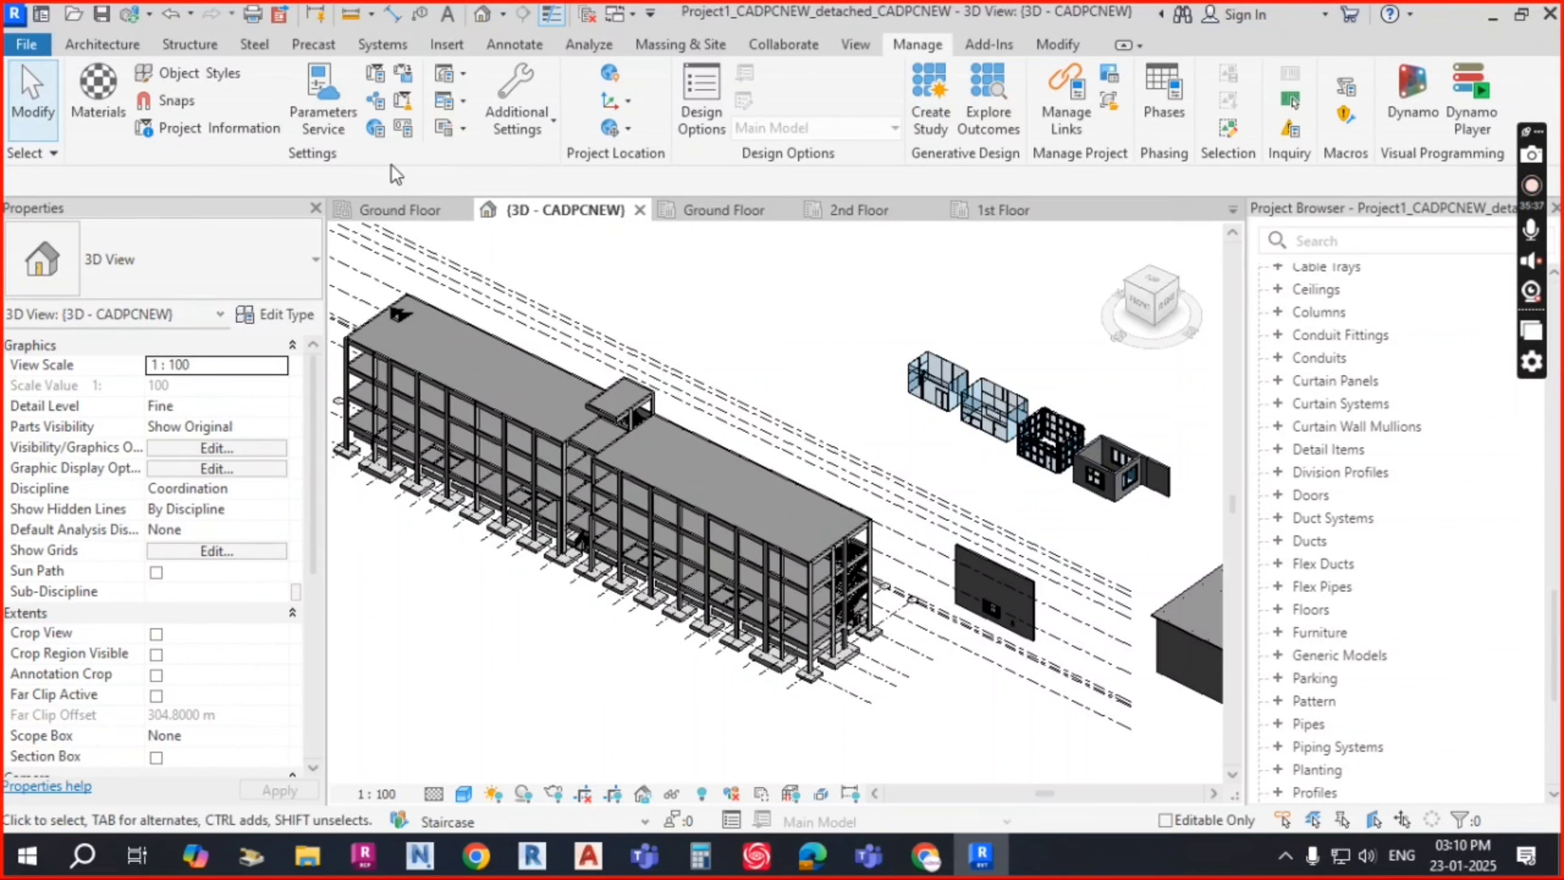
# Step: Purge all unused views, families and other styles from the project after reviewing the checked categories
pyautogui.click(402, 100)
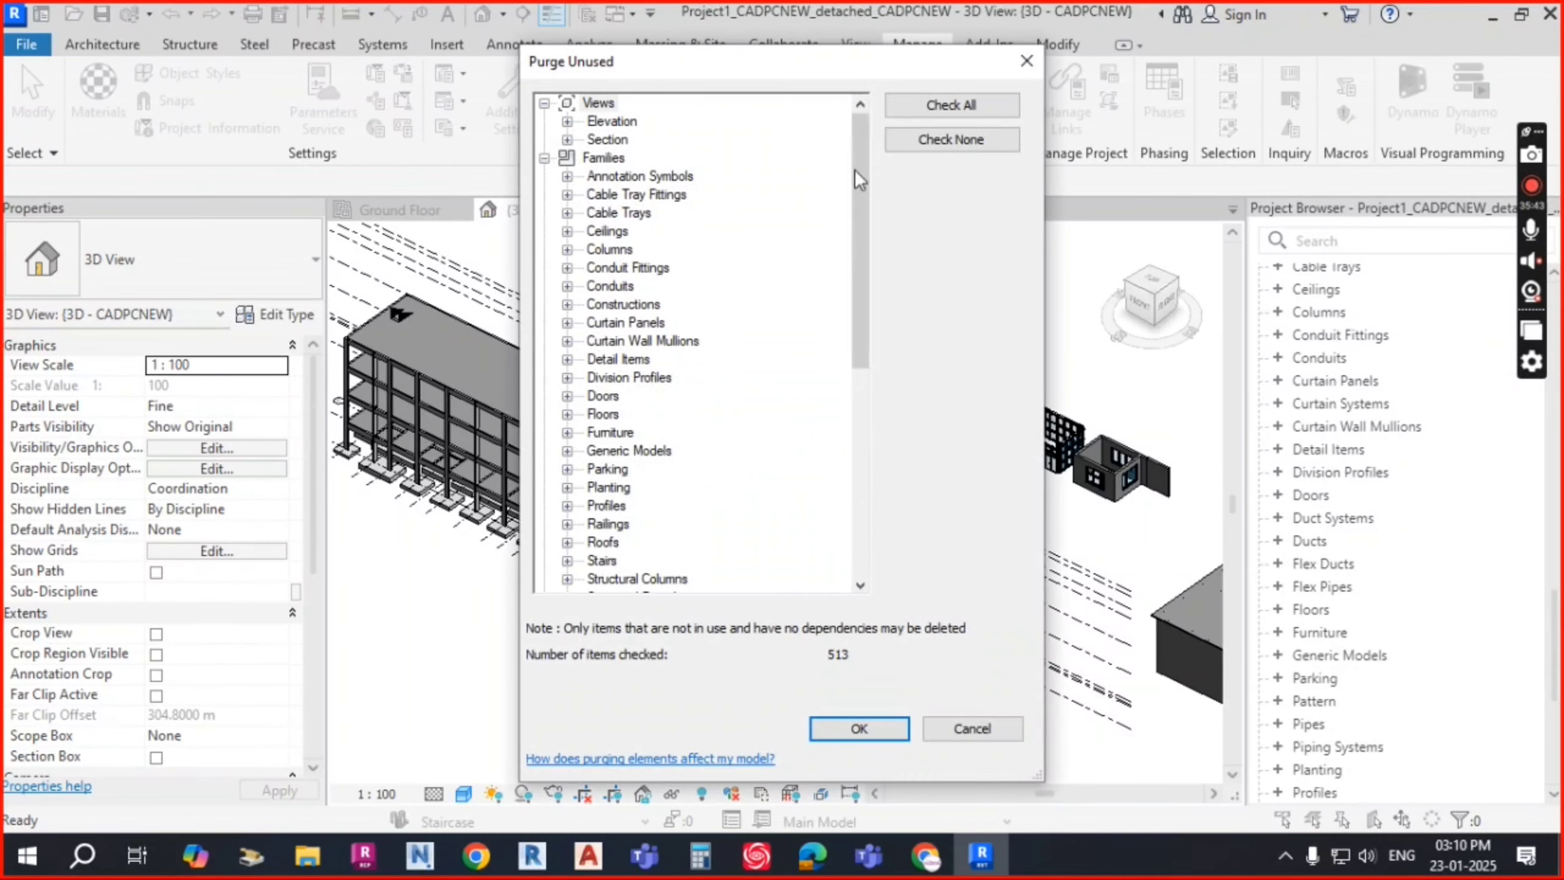
pyautogui.moveTo(917, 44); pyautogui.dragTo(887, 19)
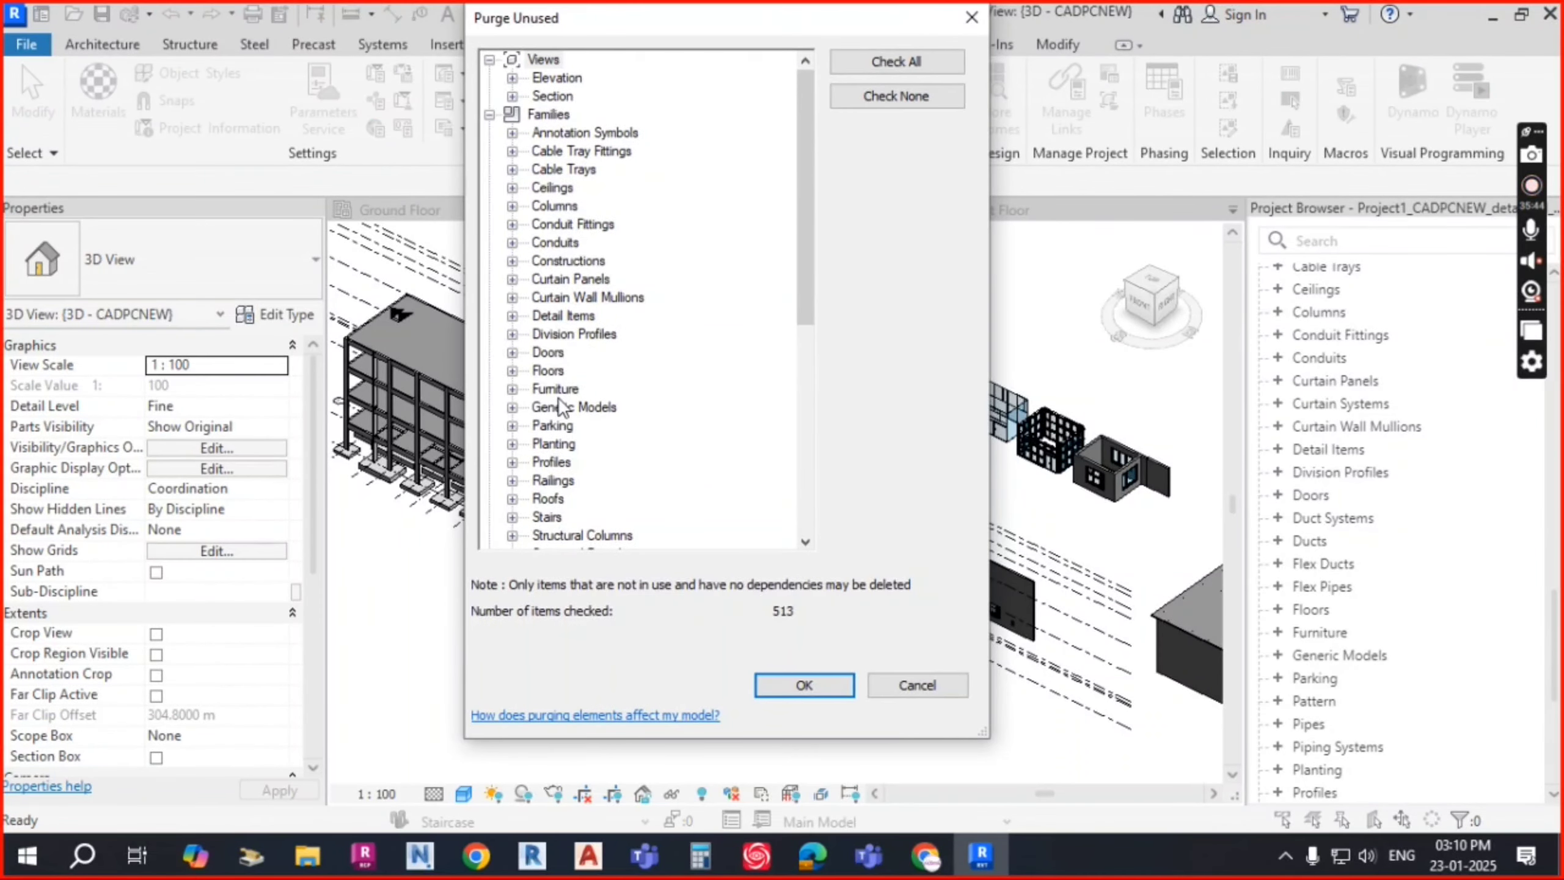
pyautogui.scroll(-3, 558, 403)
pyautogui.scroll(-3, 558, 396)
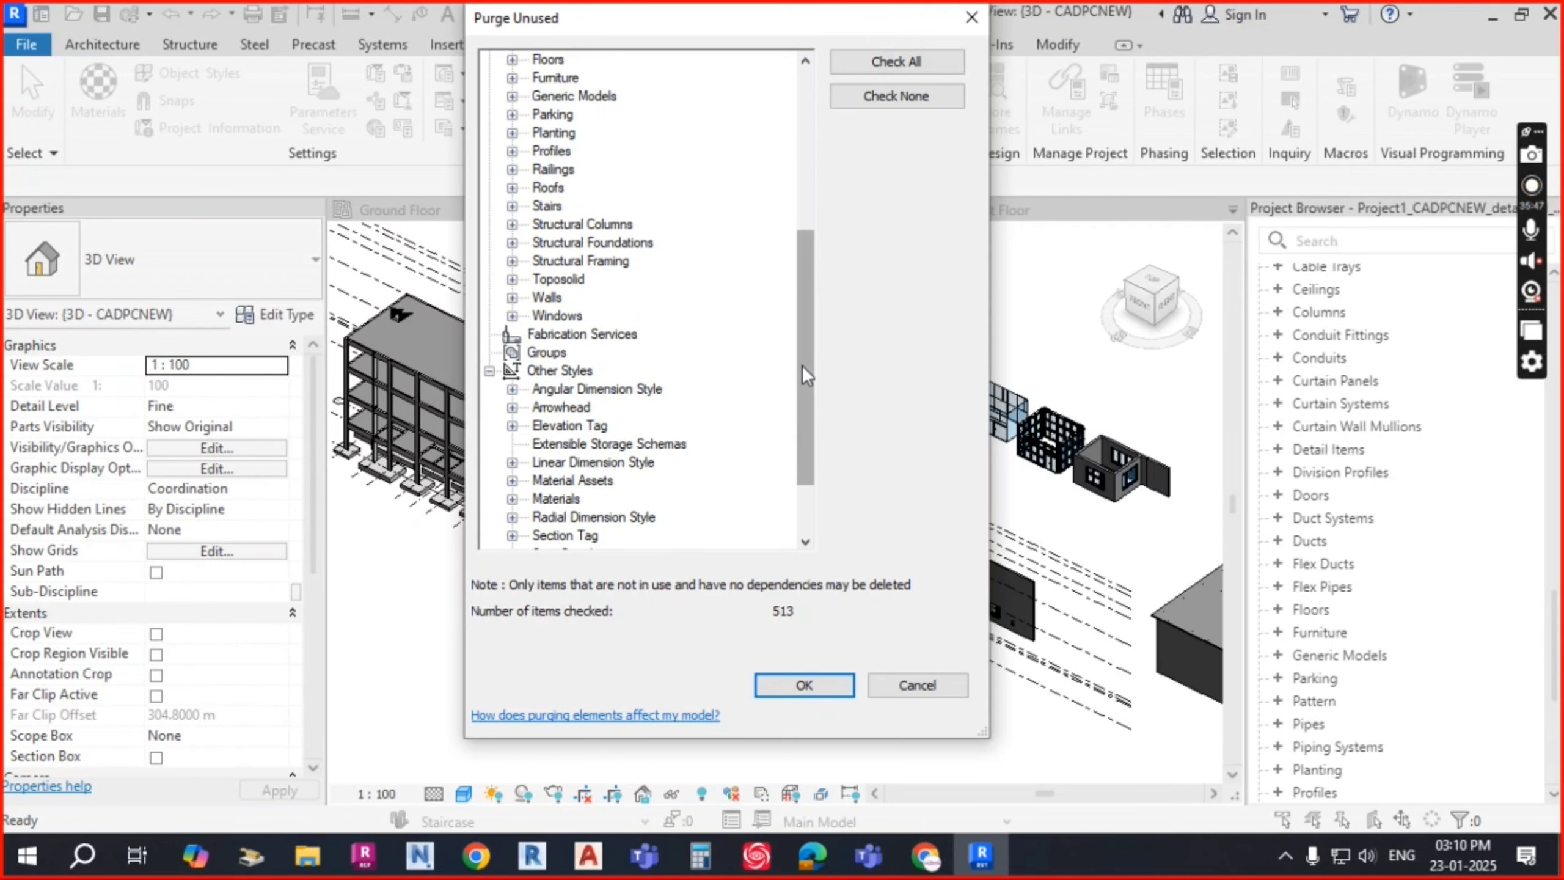
pyautogui.moveTo(802, 364); pyautogui.dragTo(805, 448)
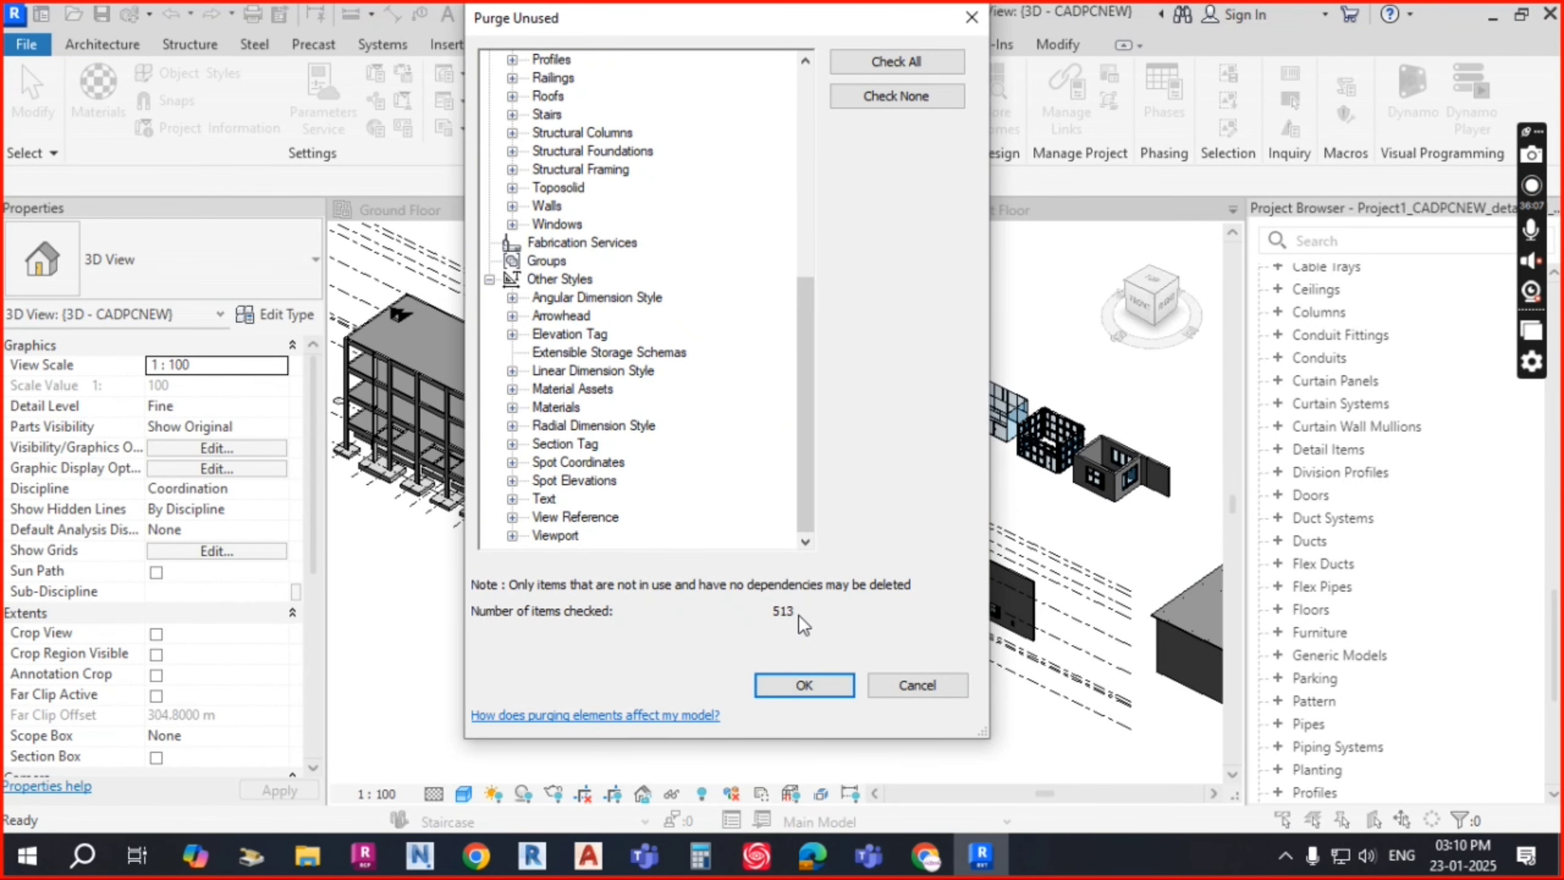
pyautogui.click(804, 685)
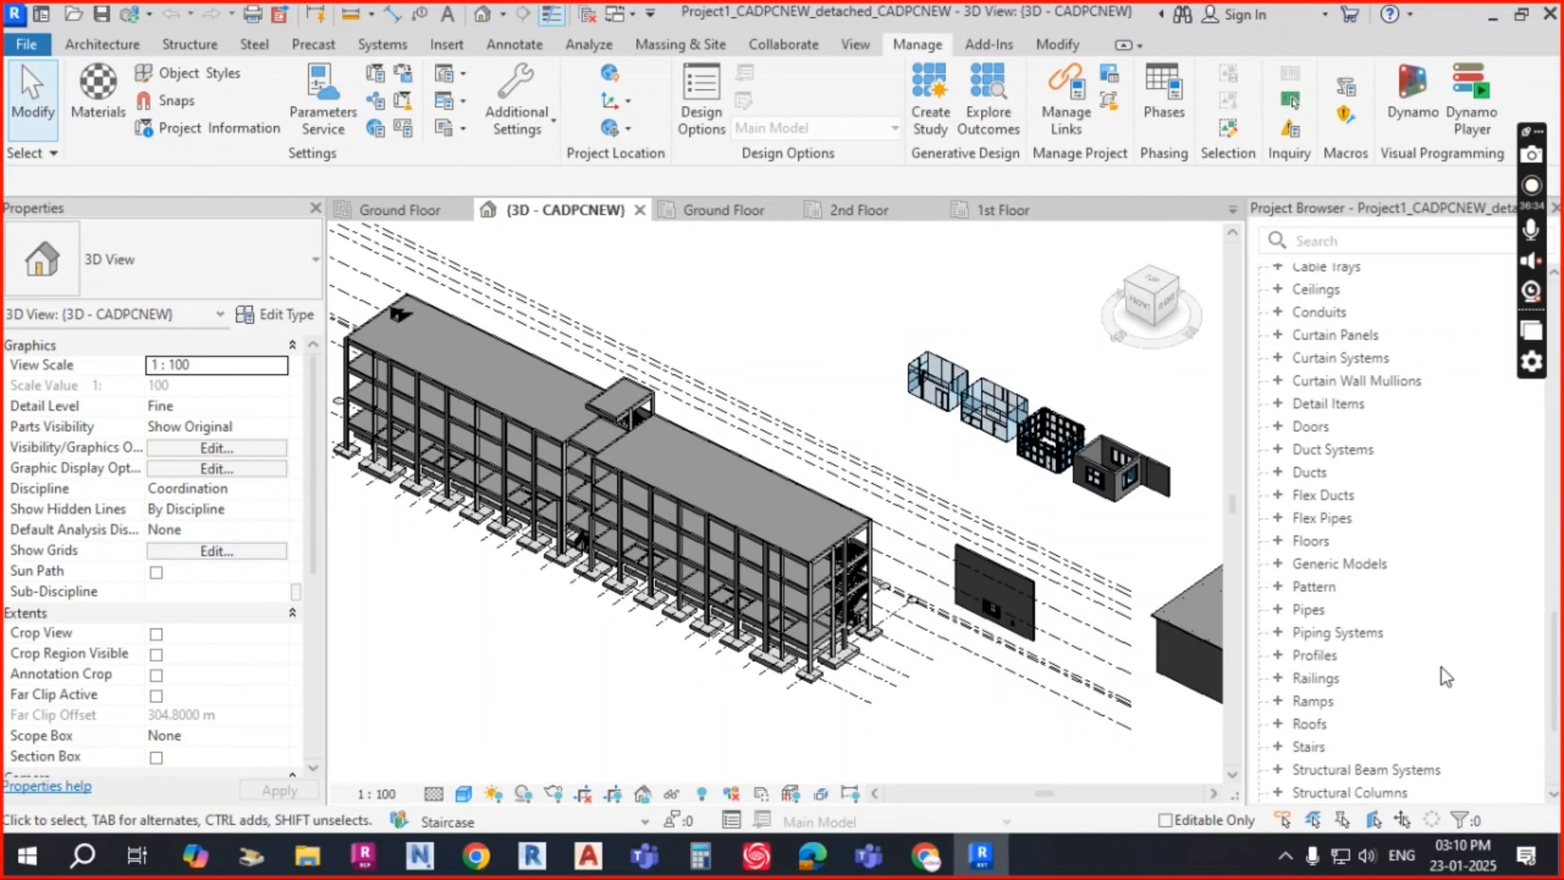
# Step: Run Purge Unused again to remove the remaining unused stair types, material assets and materials
pyautogui.click(403, 106)
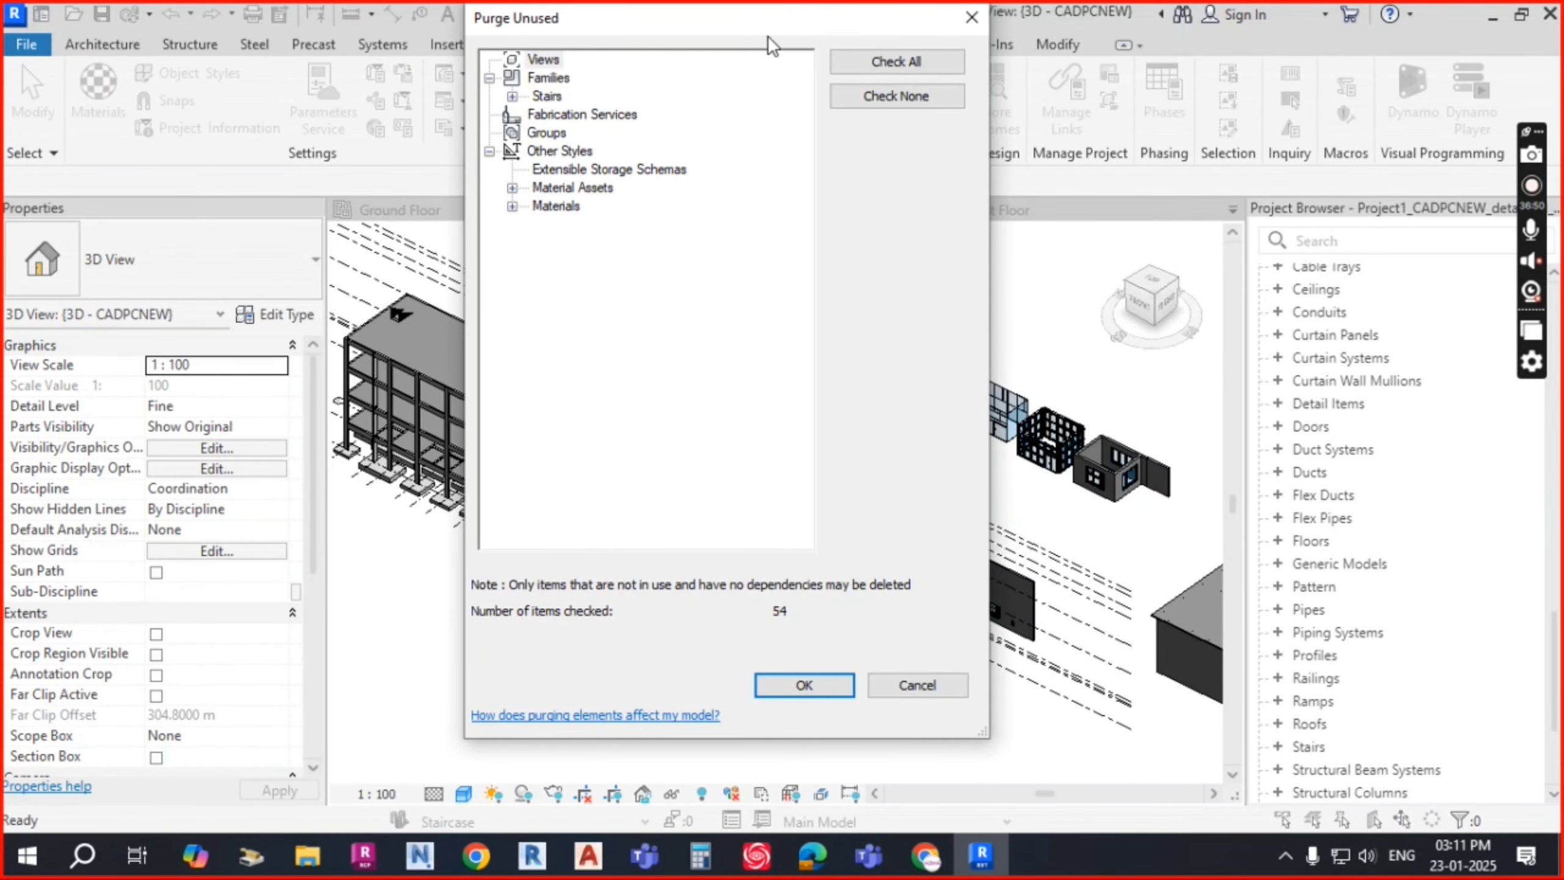
pyautogui.moveTo(767, 35); pyautogui.dragTo(895, 64)
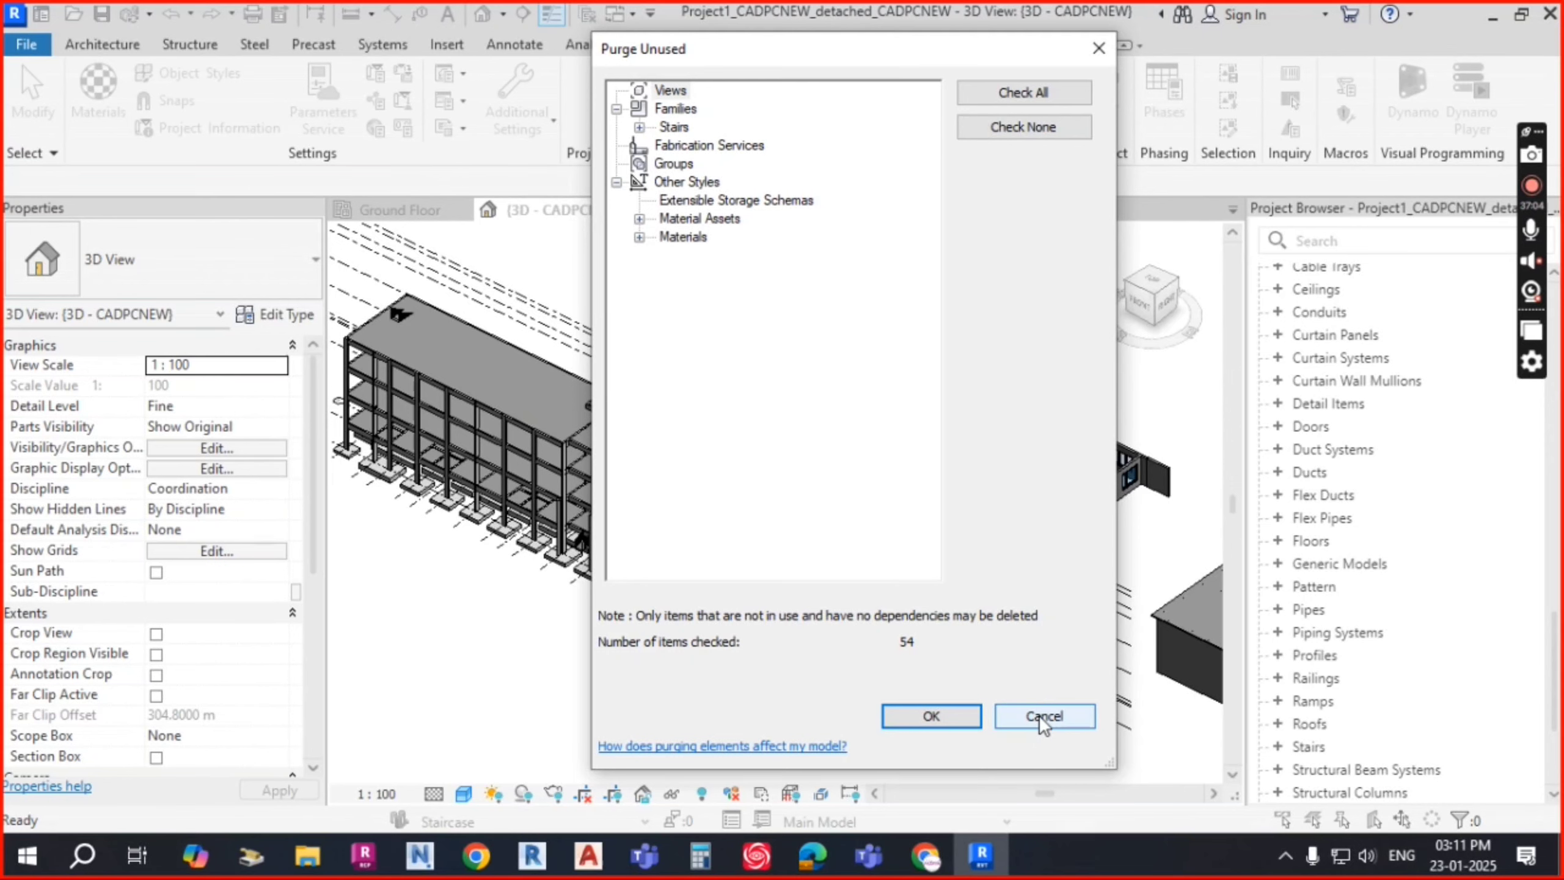
pyautogui.click(936, 718)
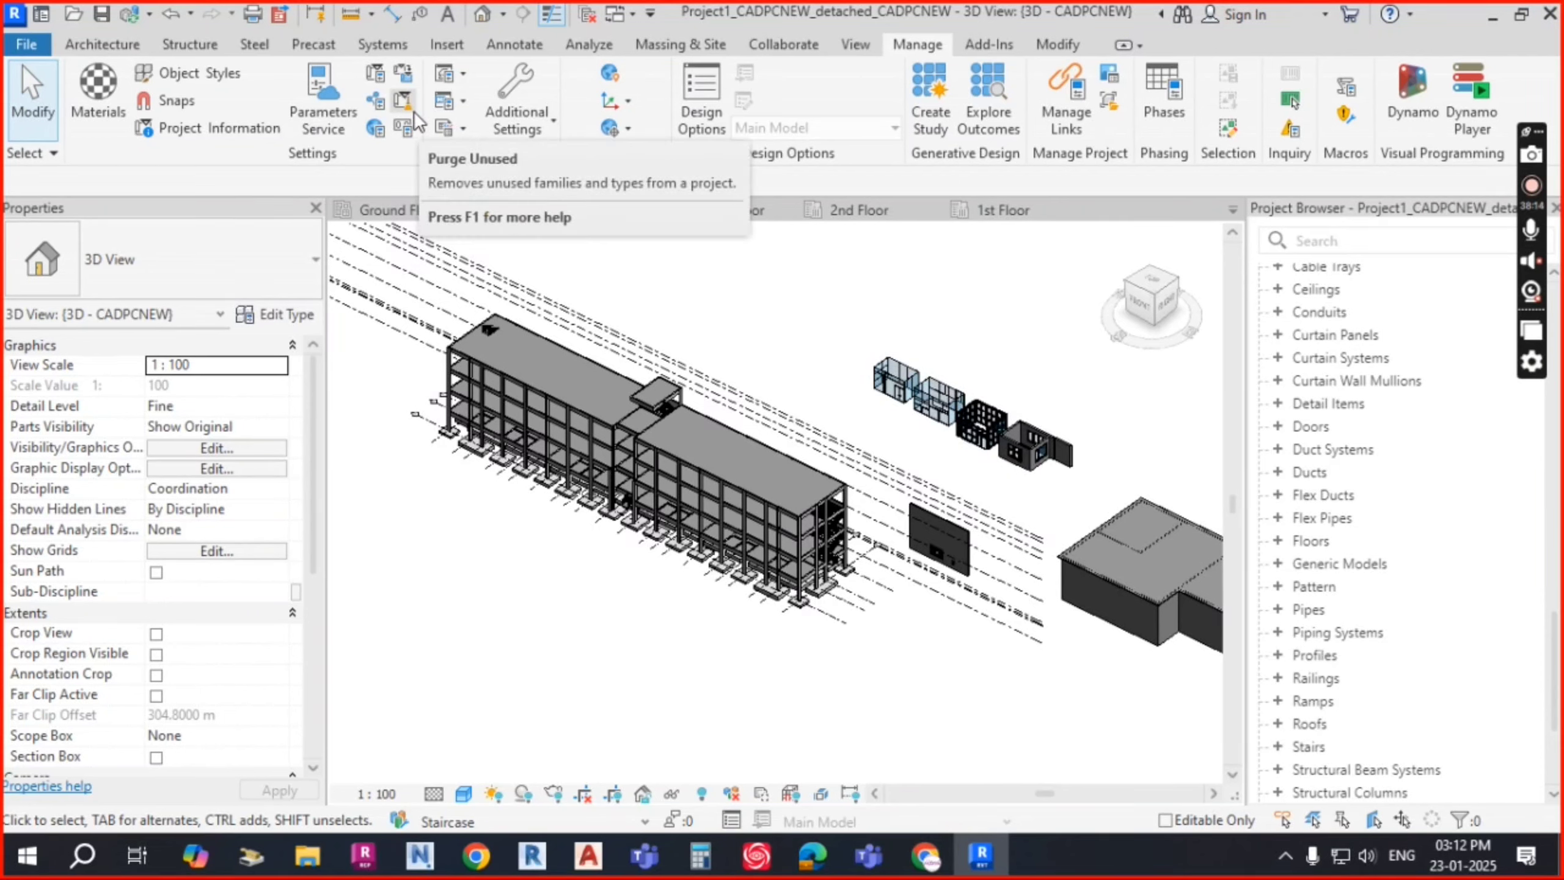
# Step: Review the hidden line and pipe settings in Mechanical Settings and close them without changes
pyautogui.click(464, 77)
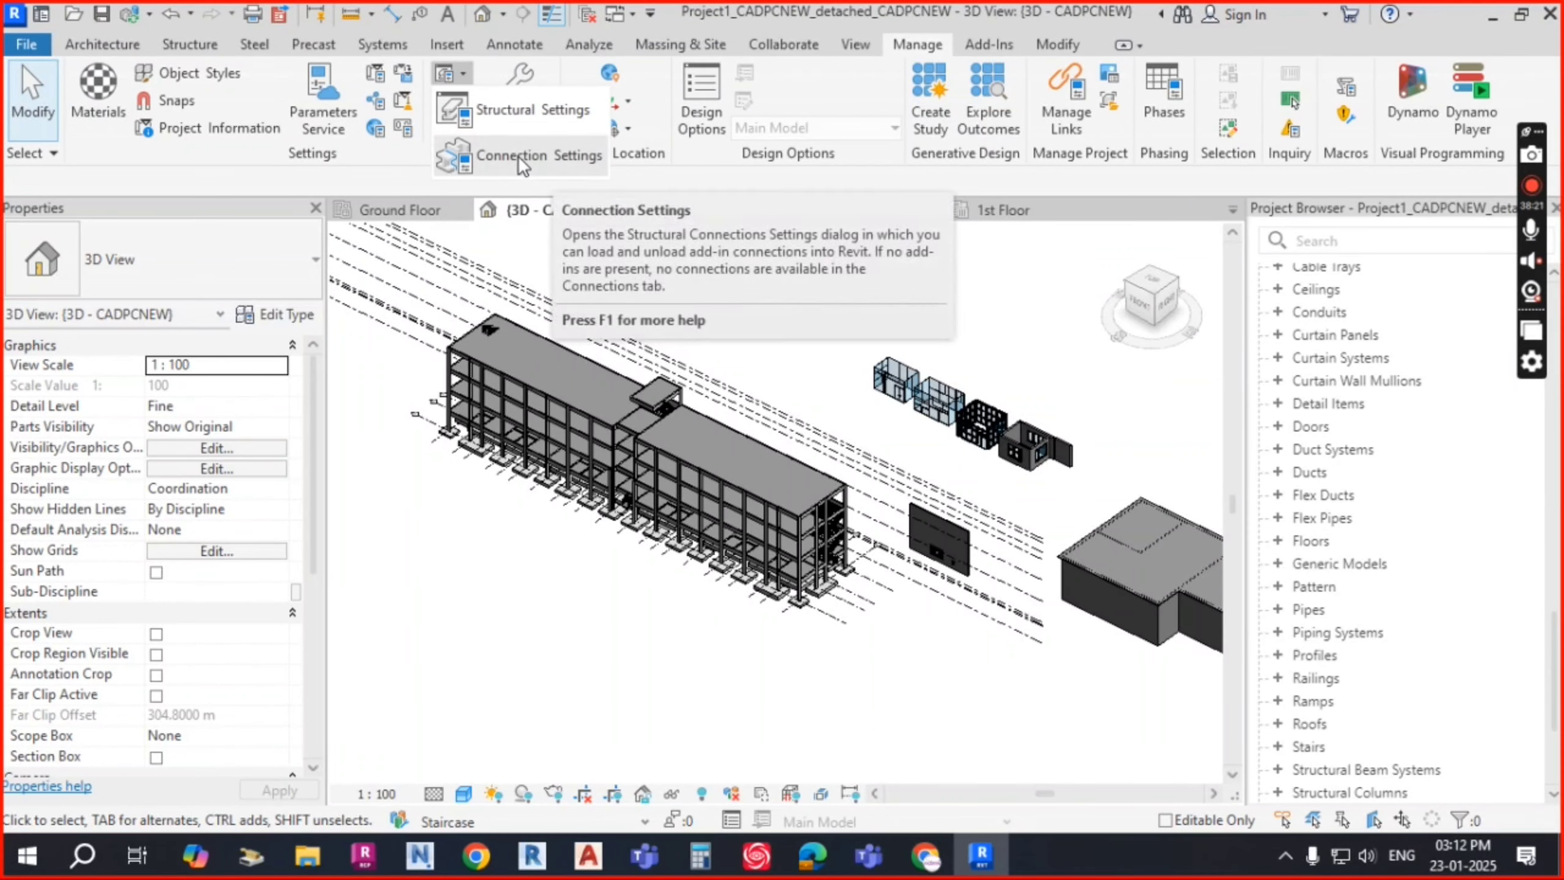
pyautogui.click(464, 101)
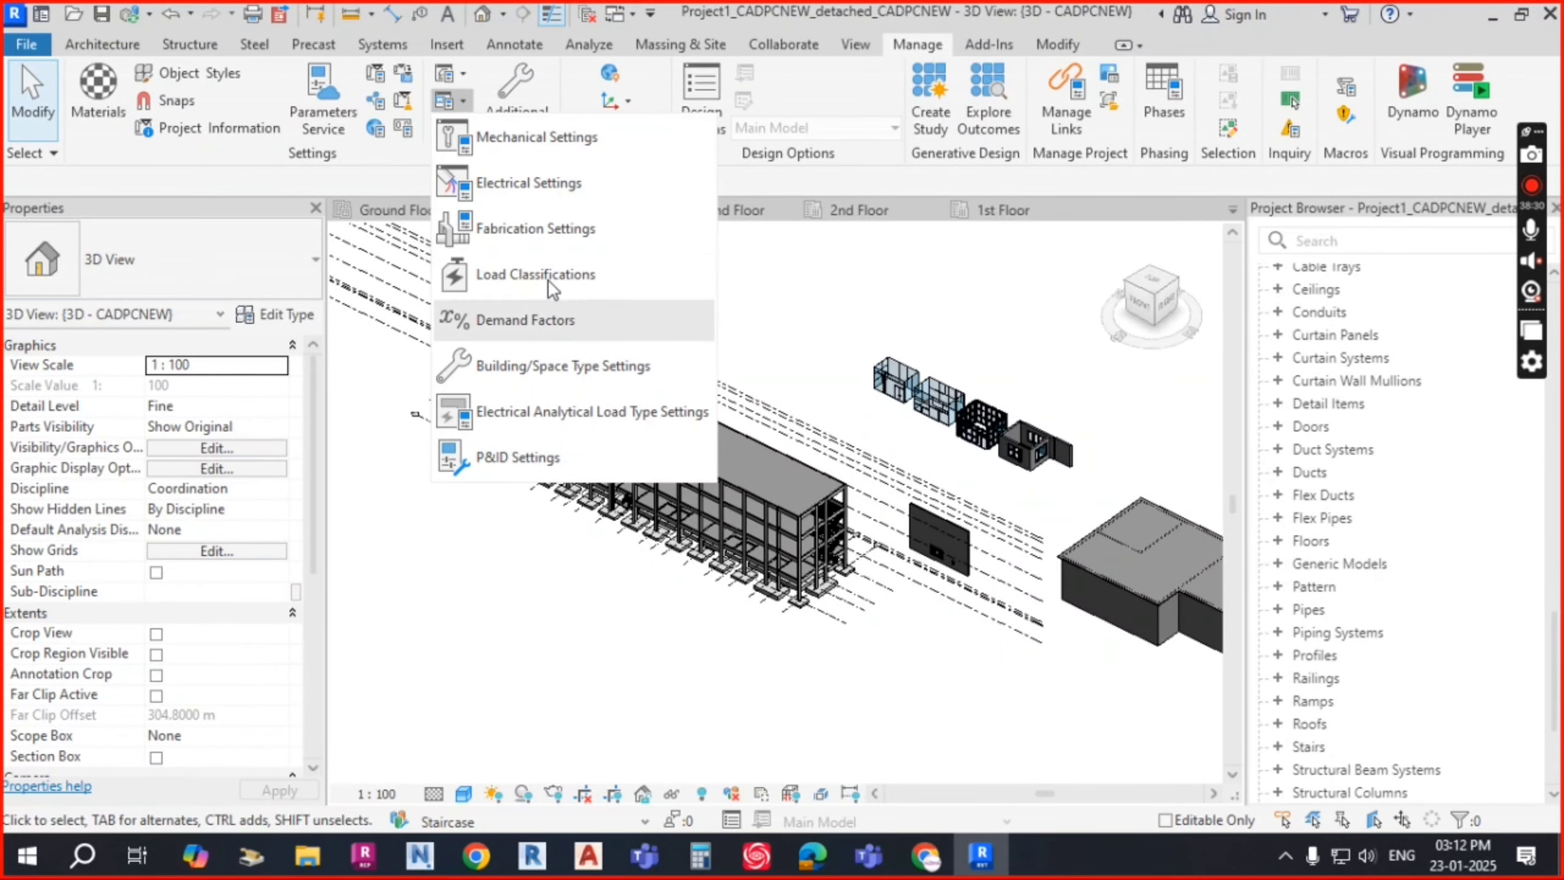
pyautogui.click(551, 141)
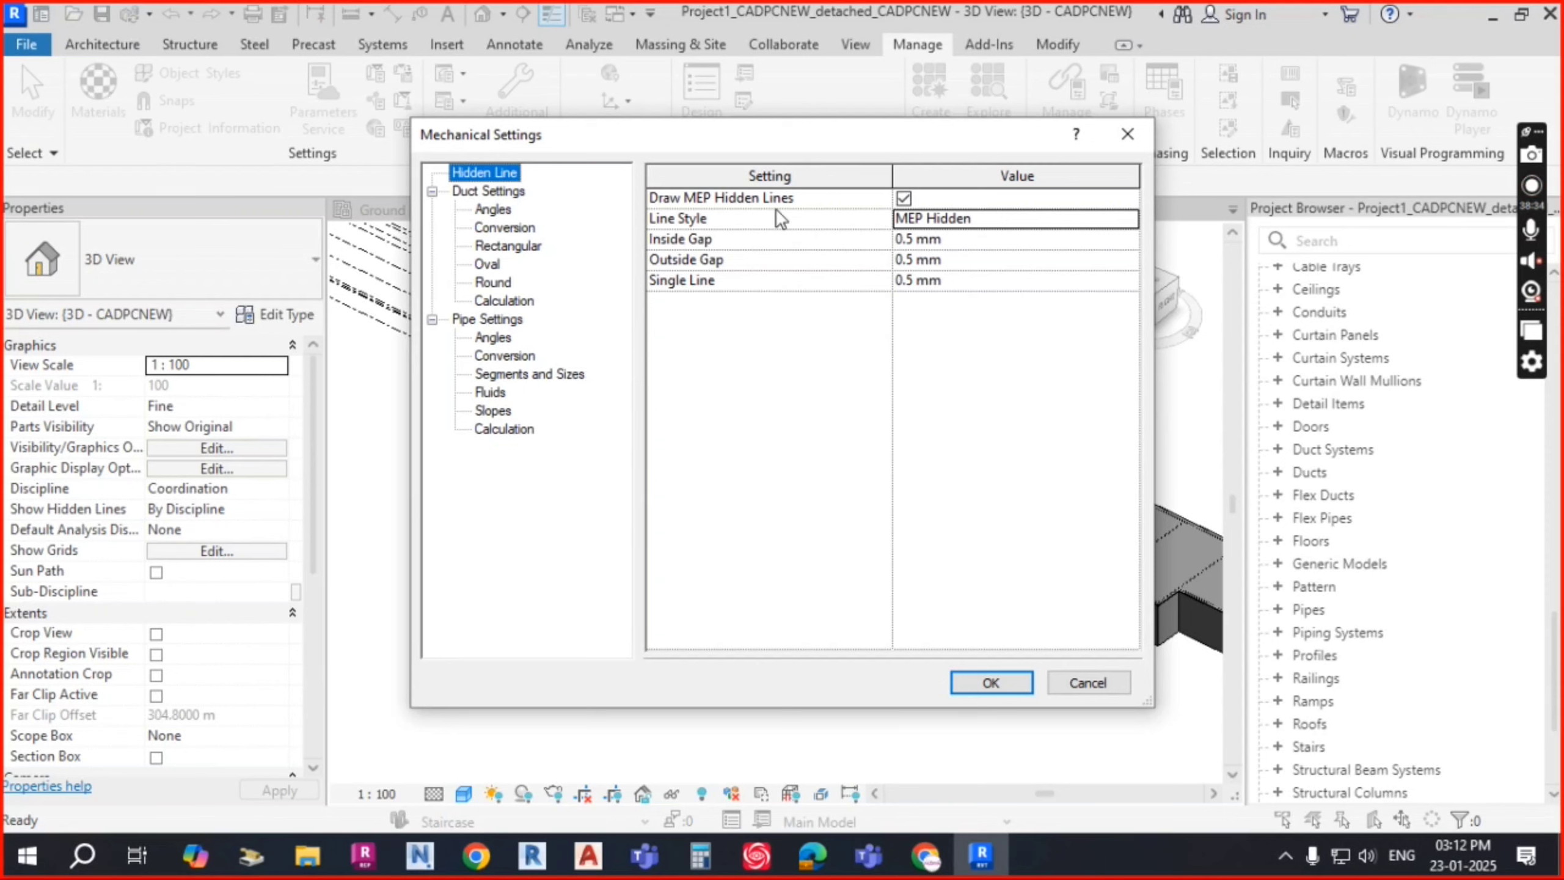
pyautogui.click(495, 320)
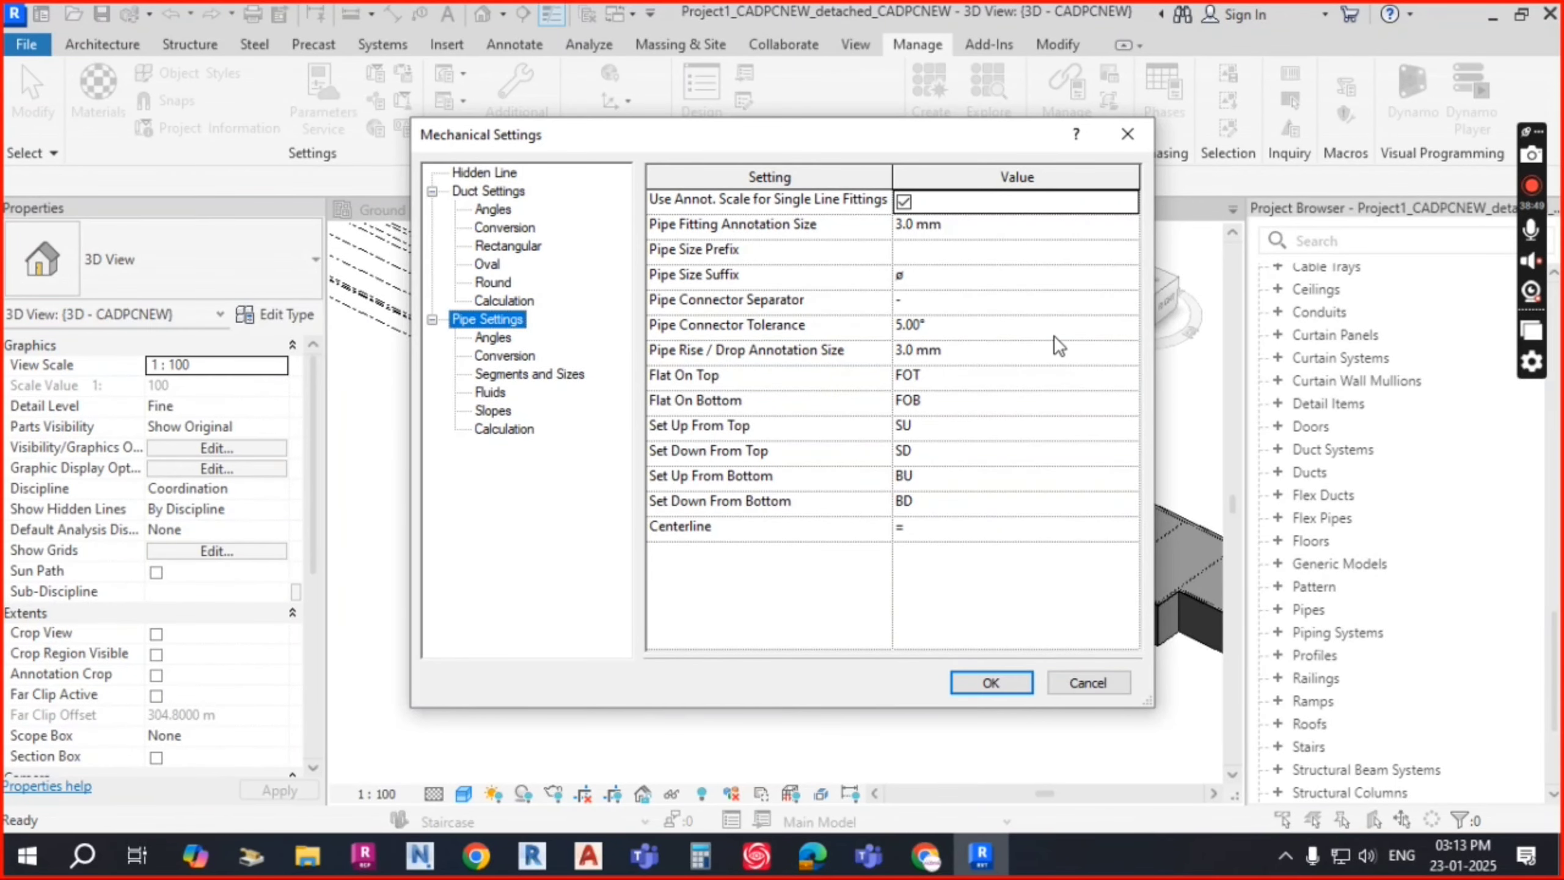
pyautogui.click(1129, 143)
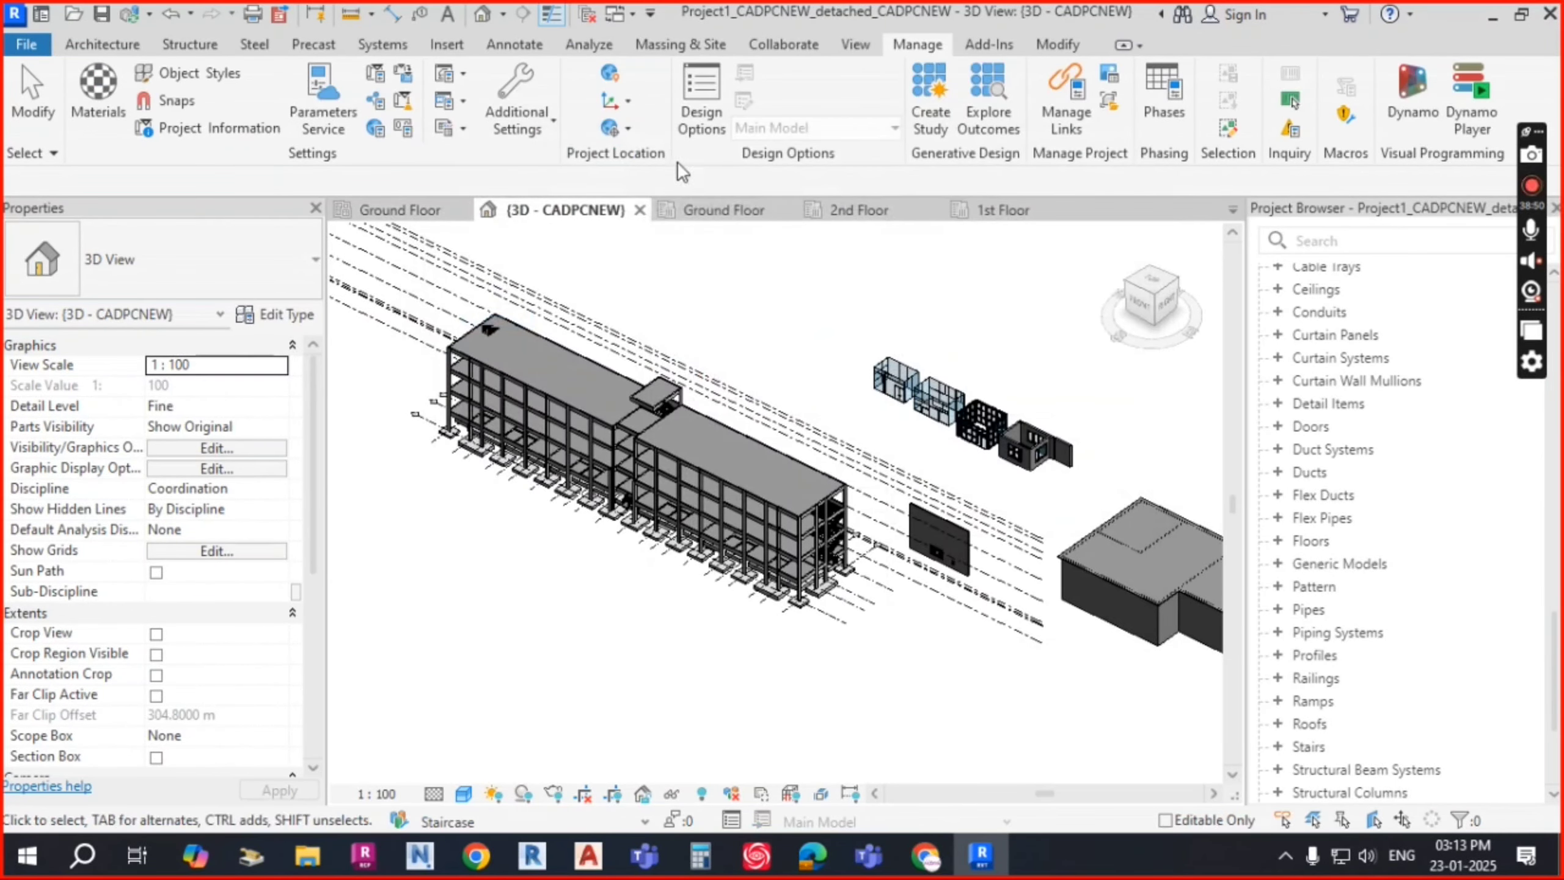
# Step: View the symbolic representation options in Structural Settings and leave them without changes
pyautogui.click(463, 102)
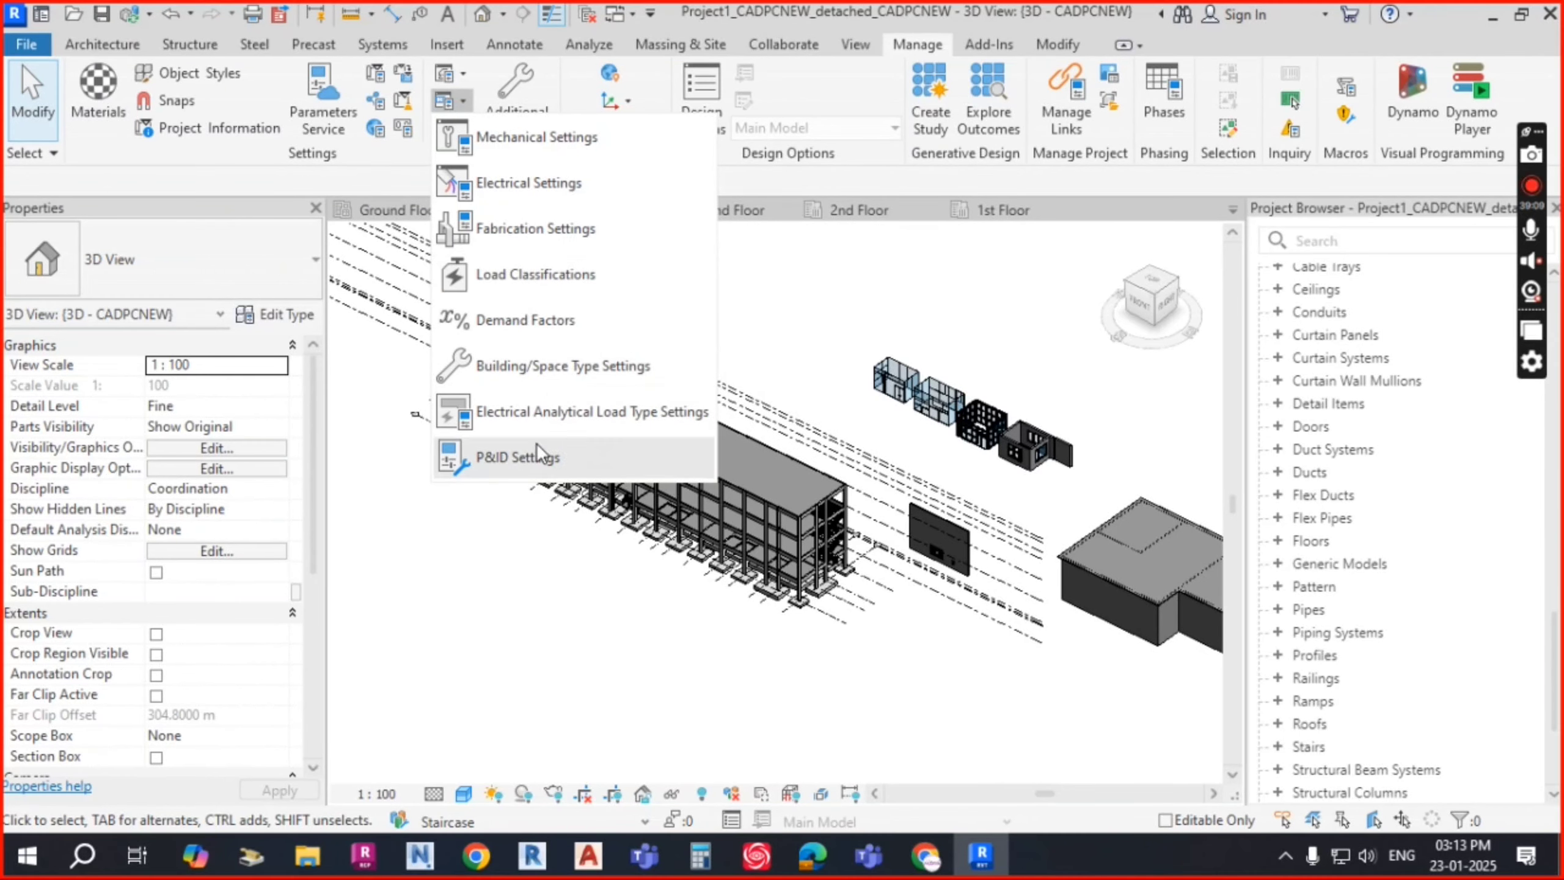
pyautogui.click(461, 74)
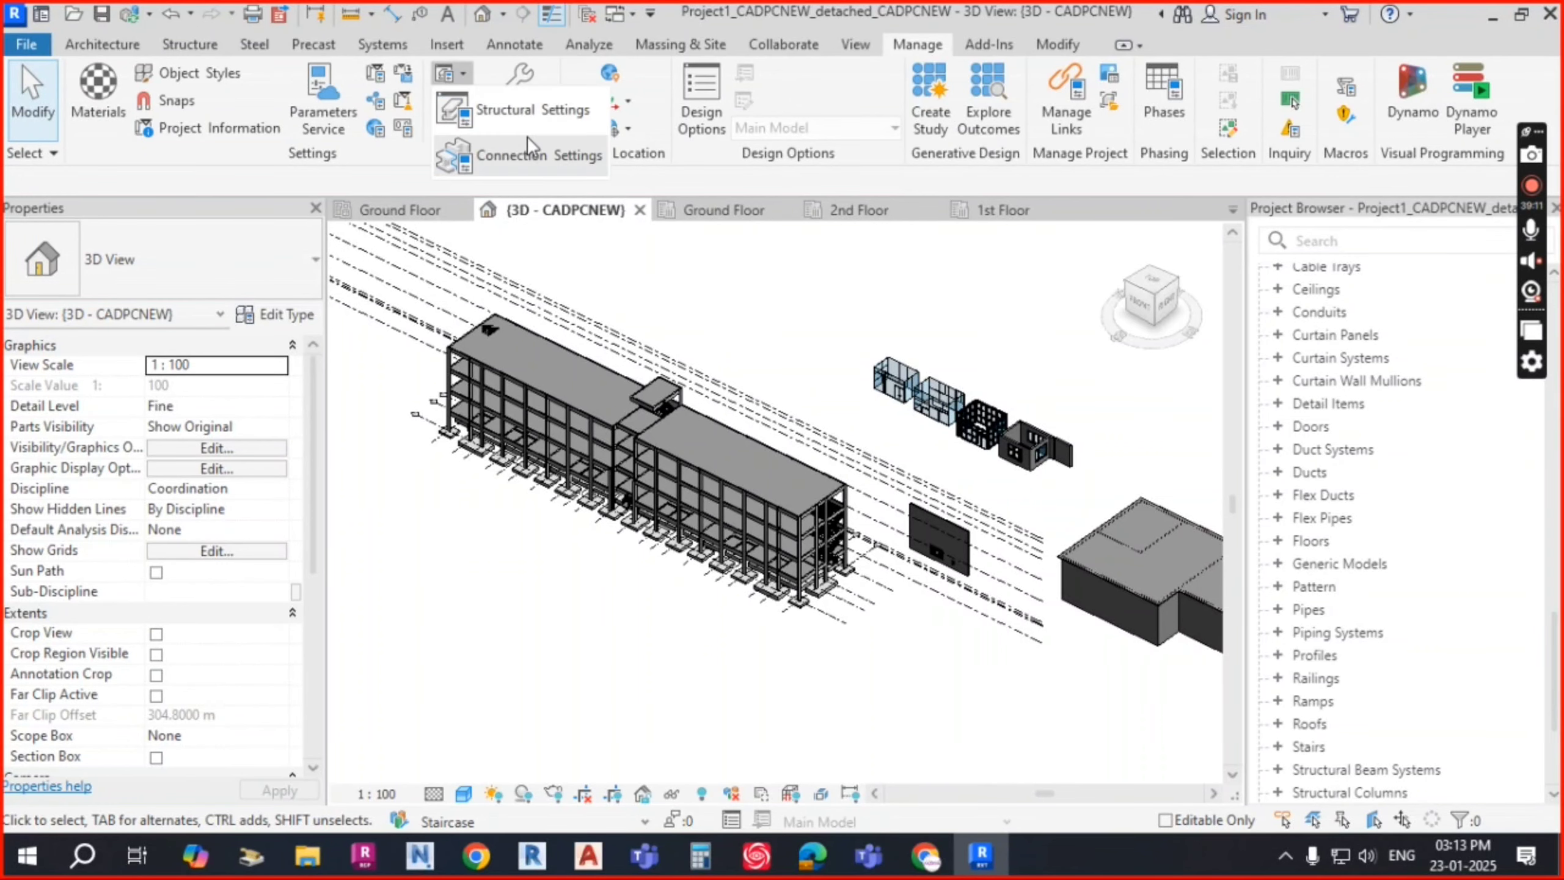
pyautogui.click(553, 107)
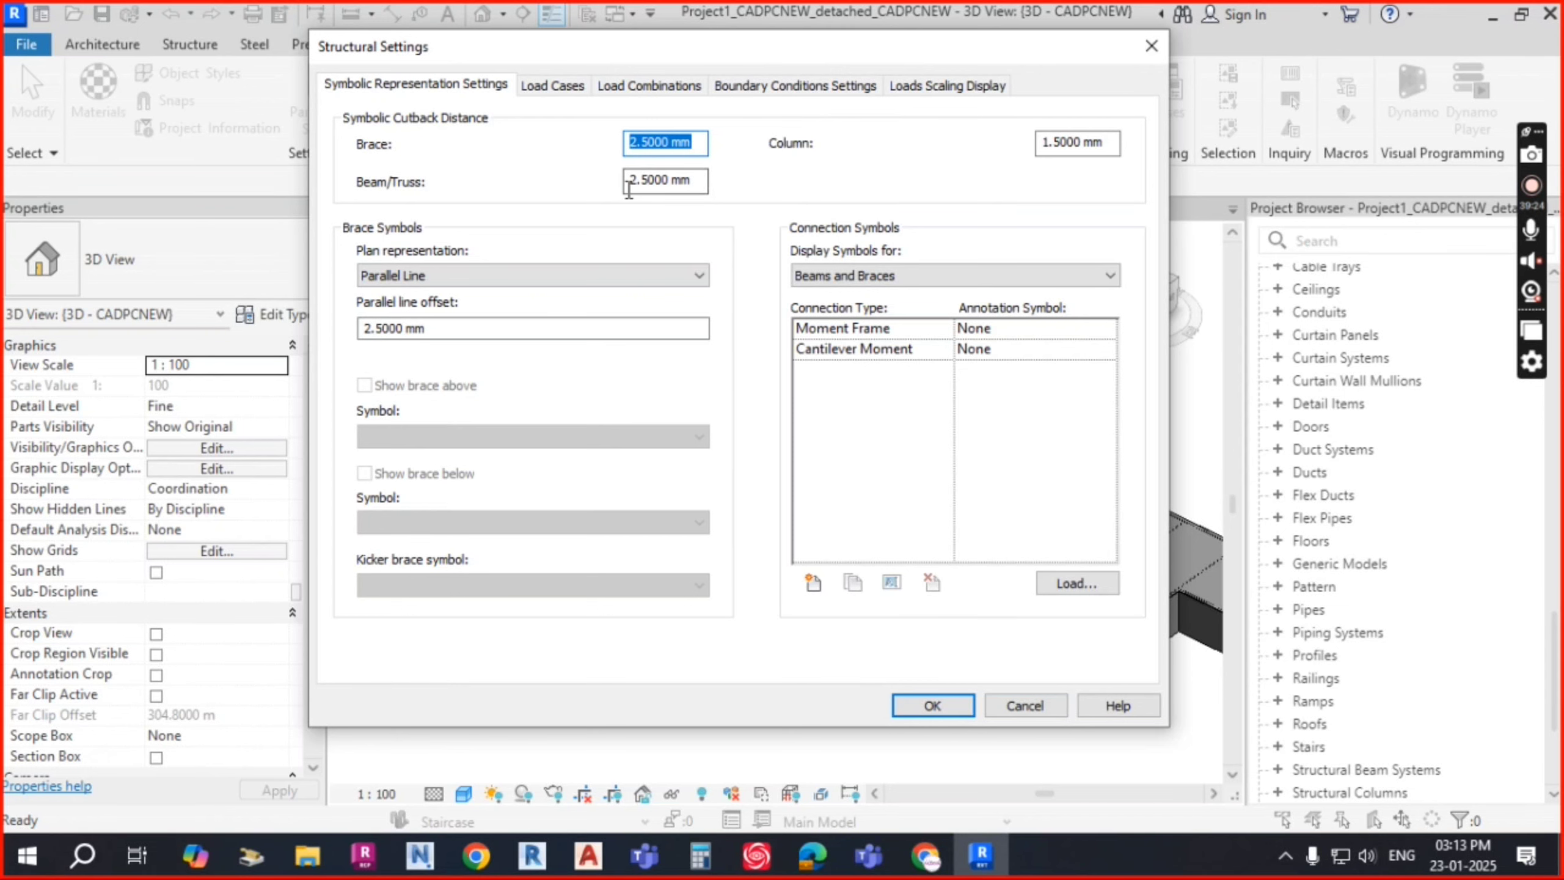
pyautogui.press('Escape')
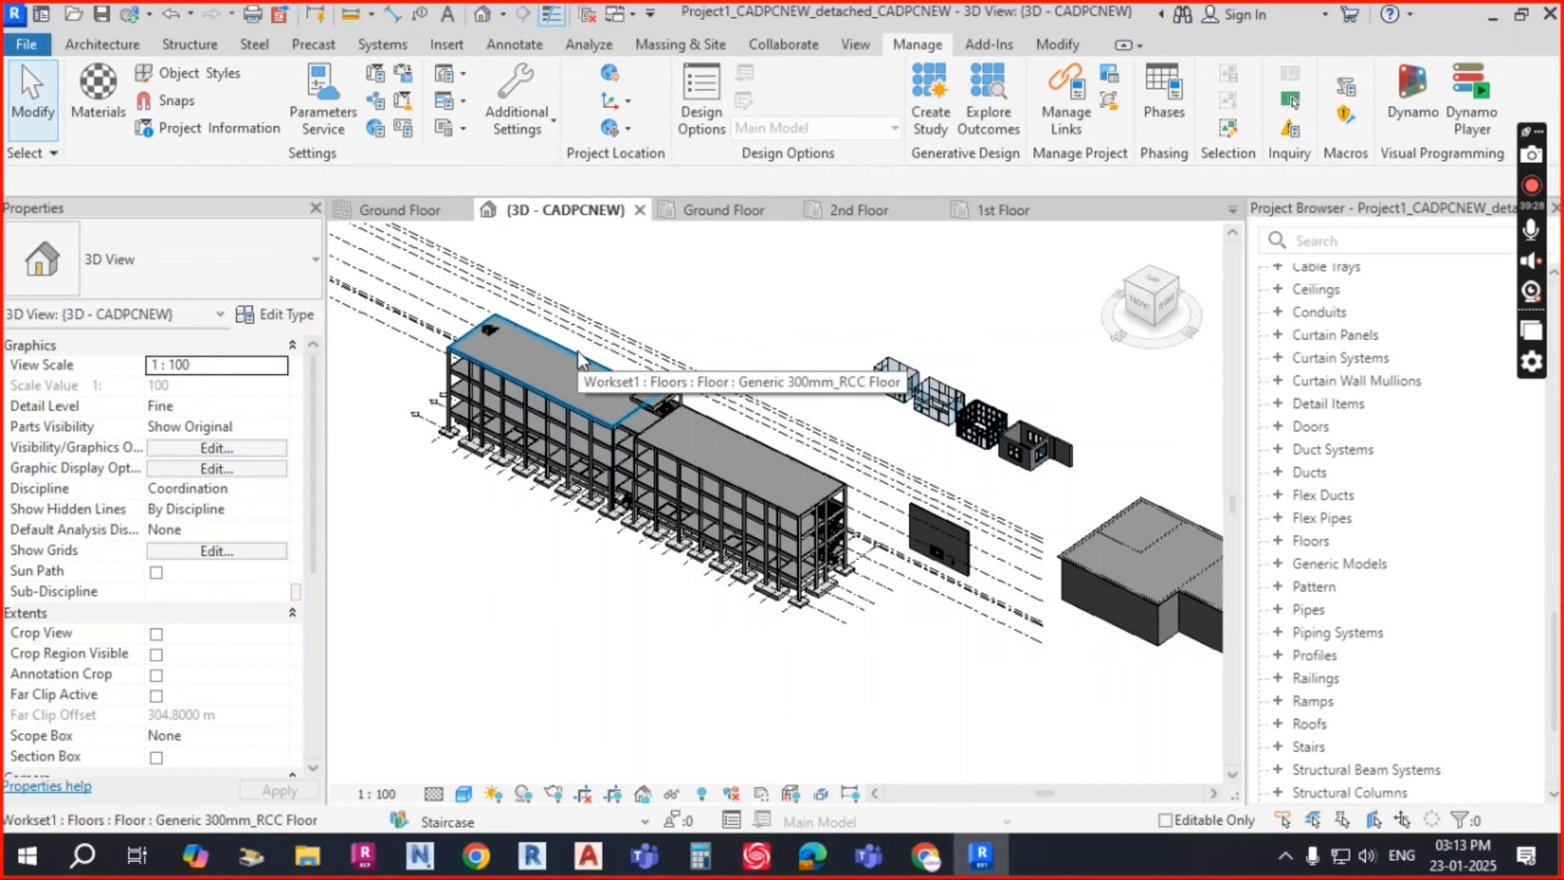
pyautogui.click(462, 100)
pyautogui.click(758, 182)
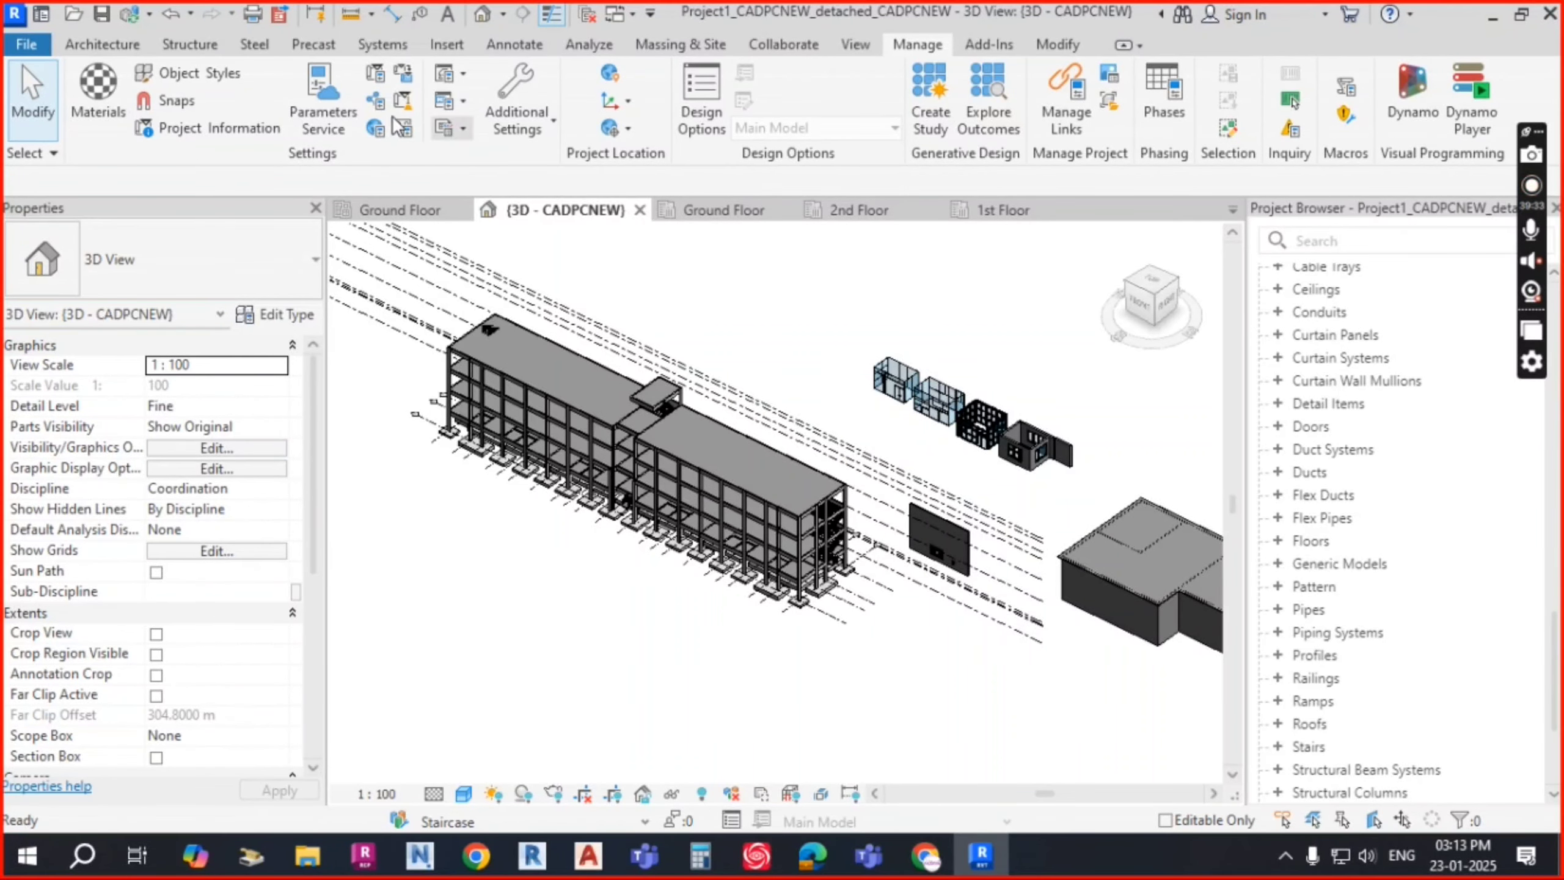
pyautogui.click(465, 126)
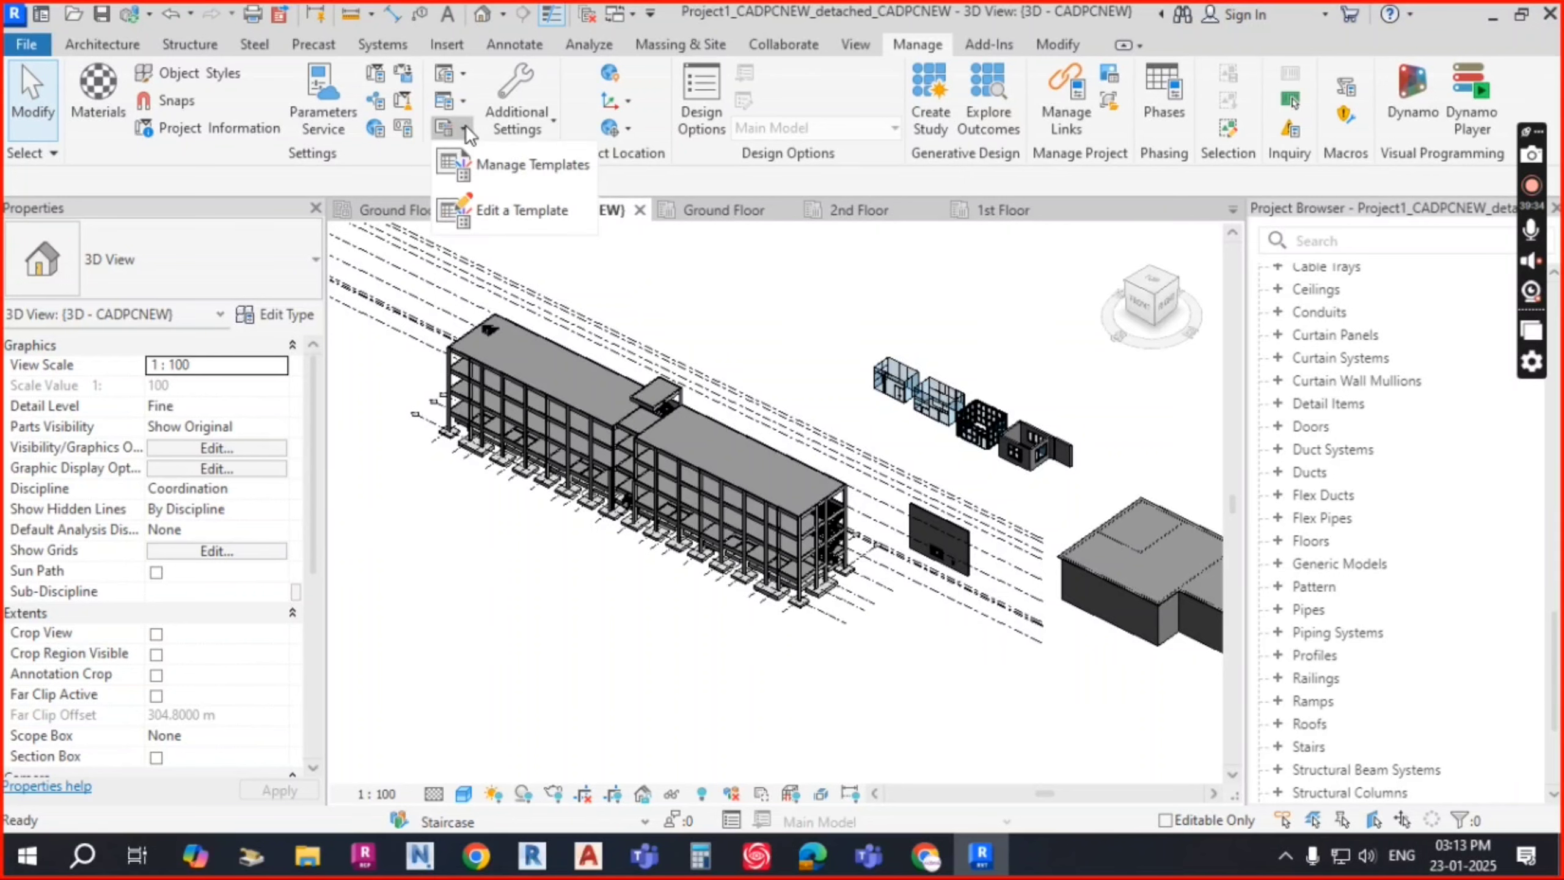
pyautogui.click(453, 127)
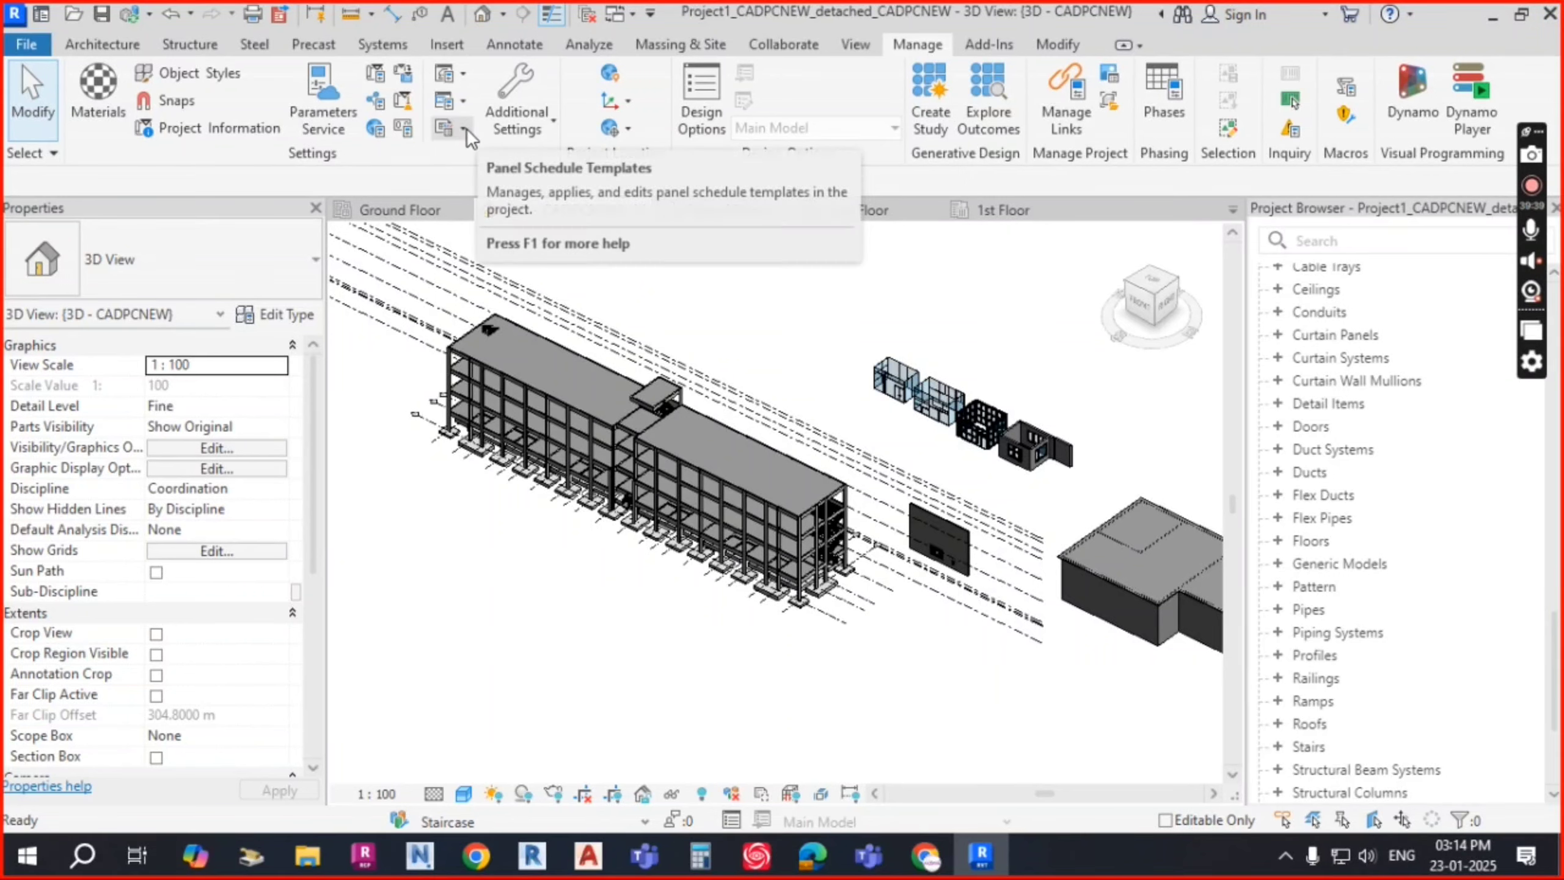
pyautogui.click(464, 128)
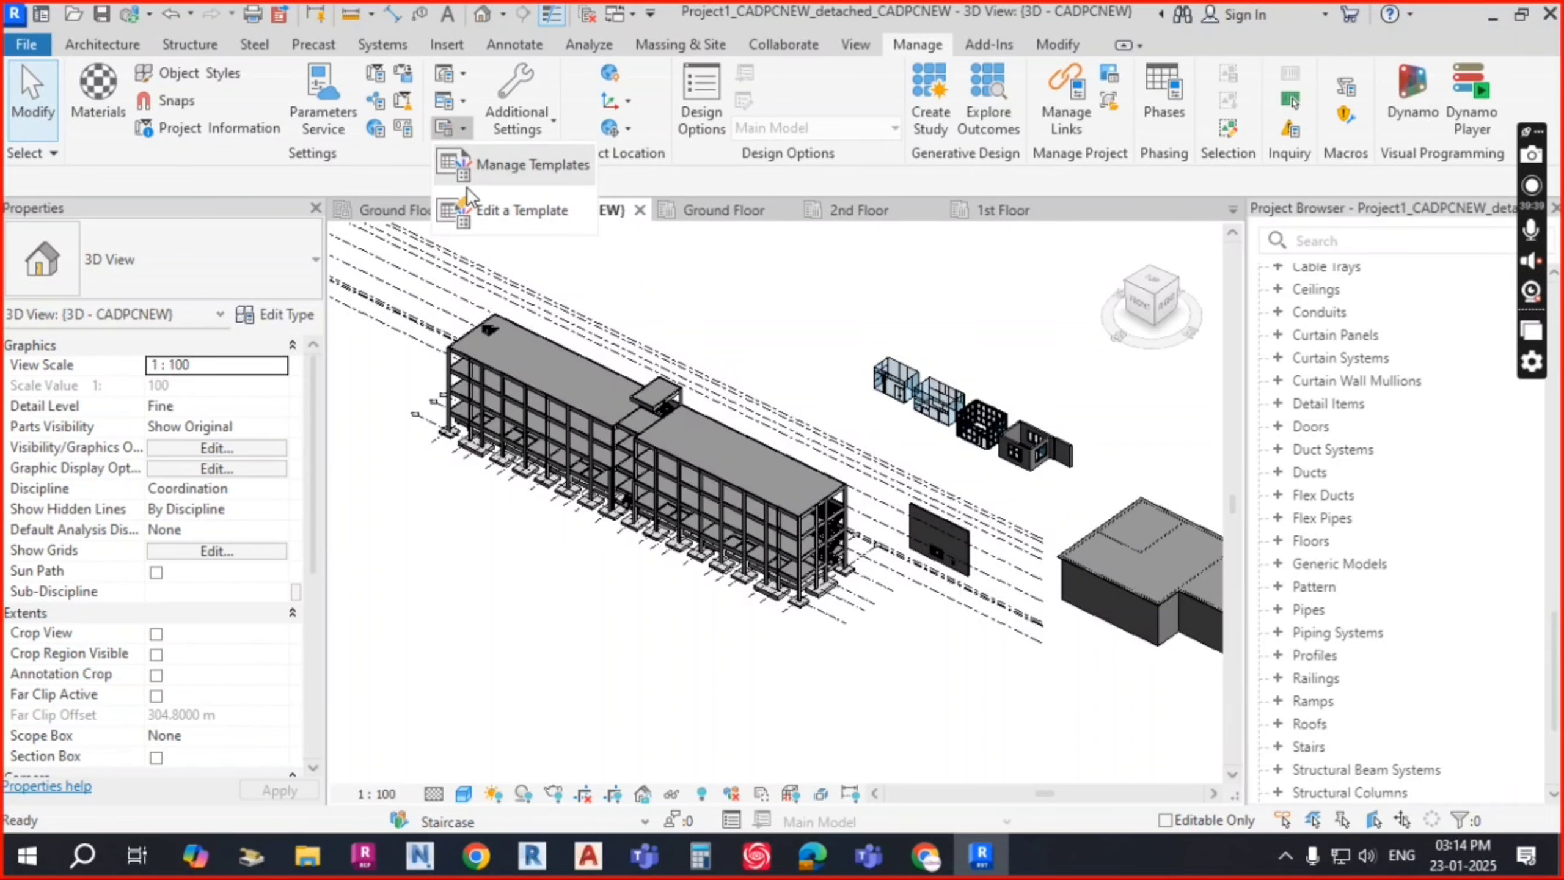
pyautogui.click(554, 163)
pyautogui.click(466, 128)
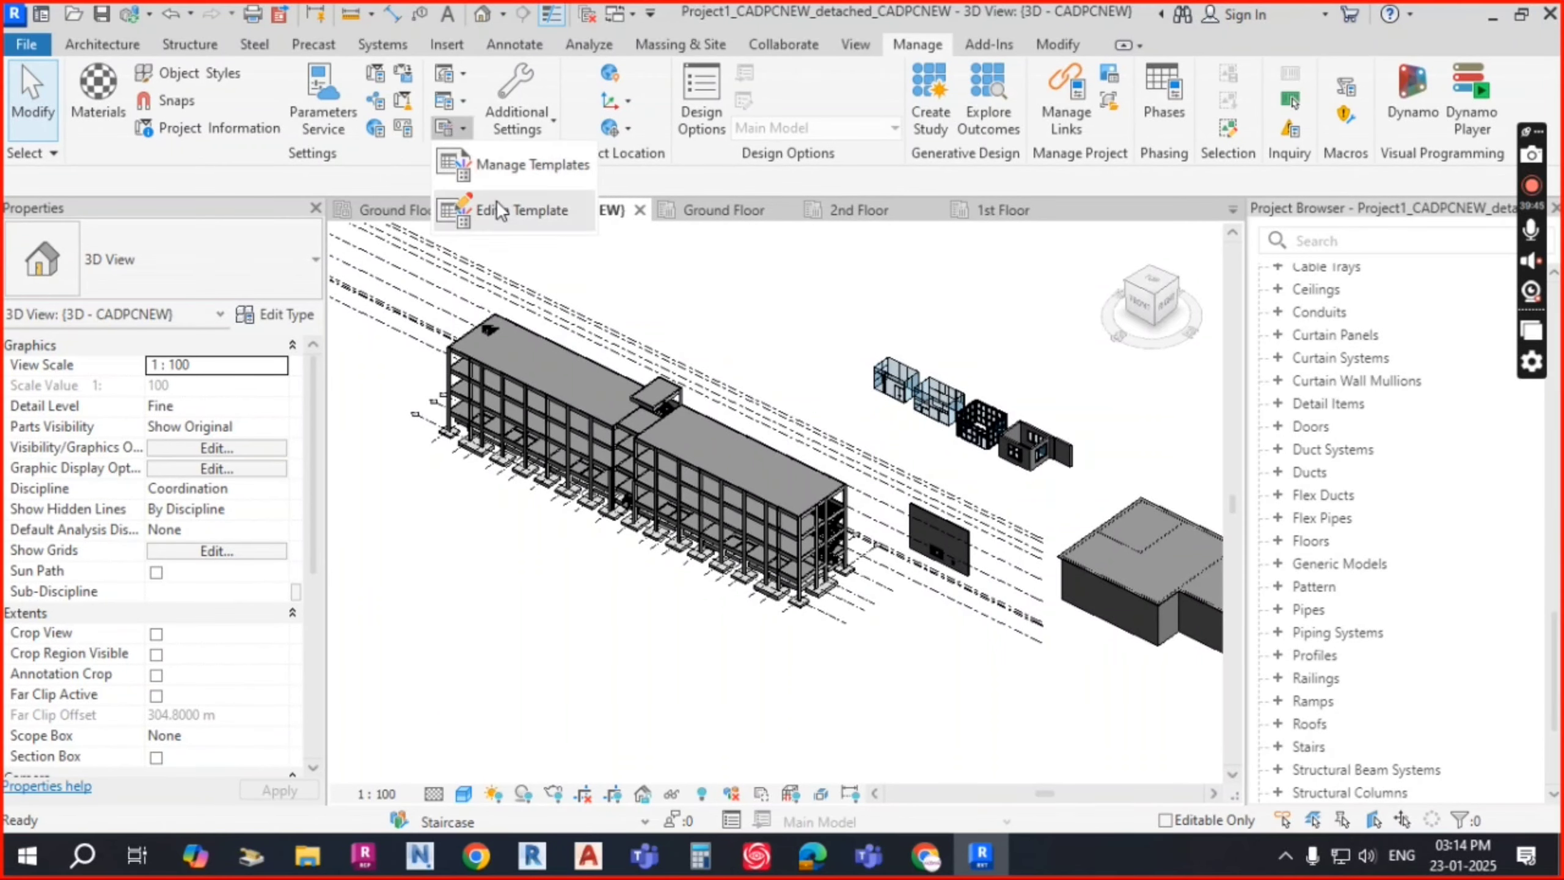
pyautogui.click(687, 183)
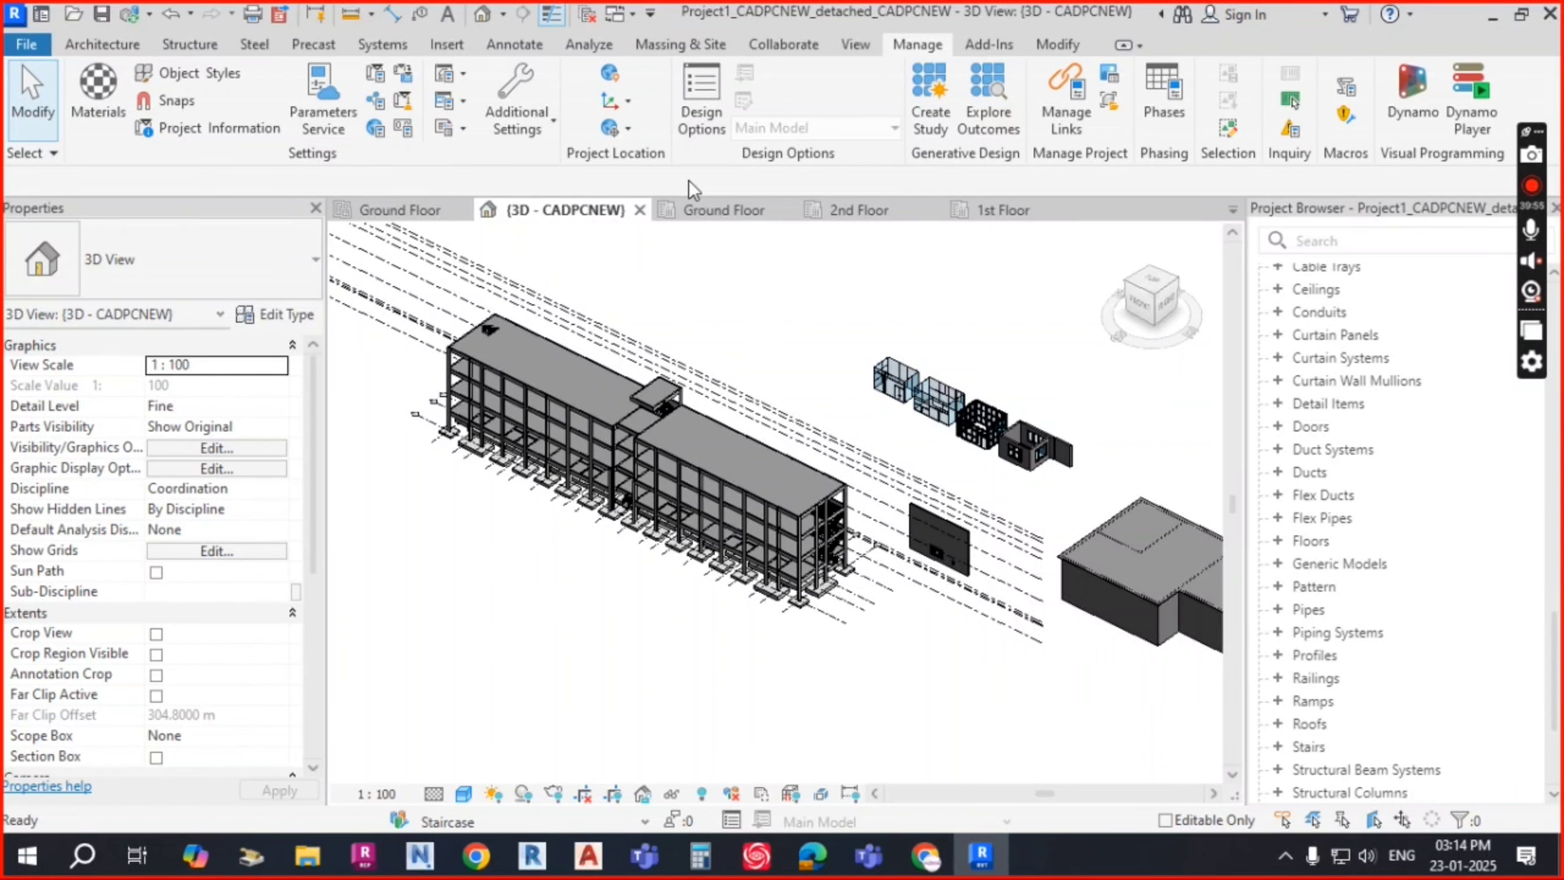
pyautogui.click(458, 100)
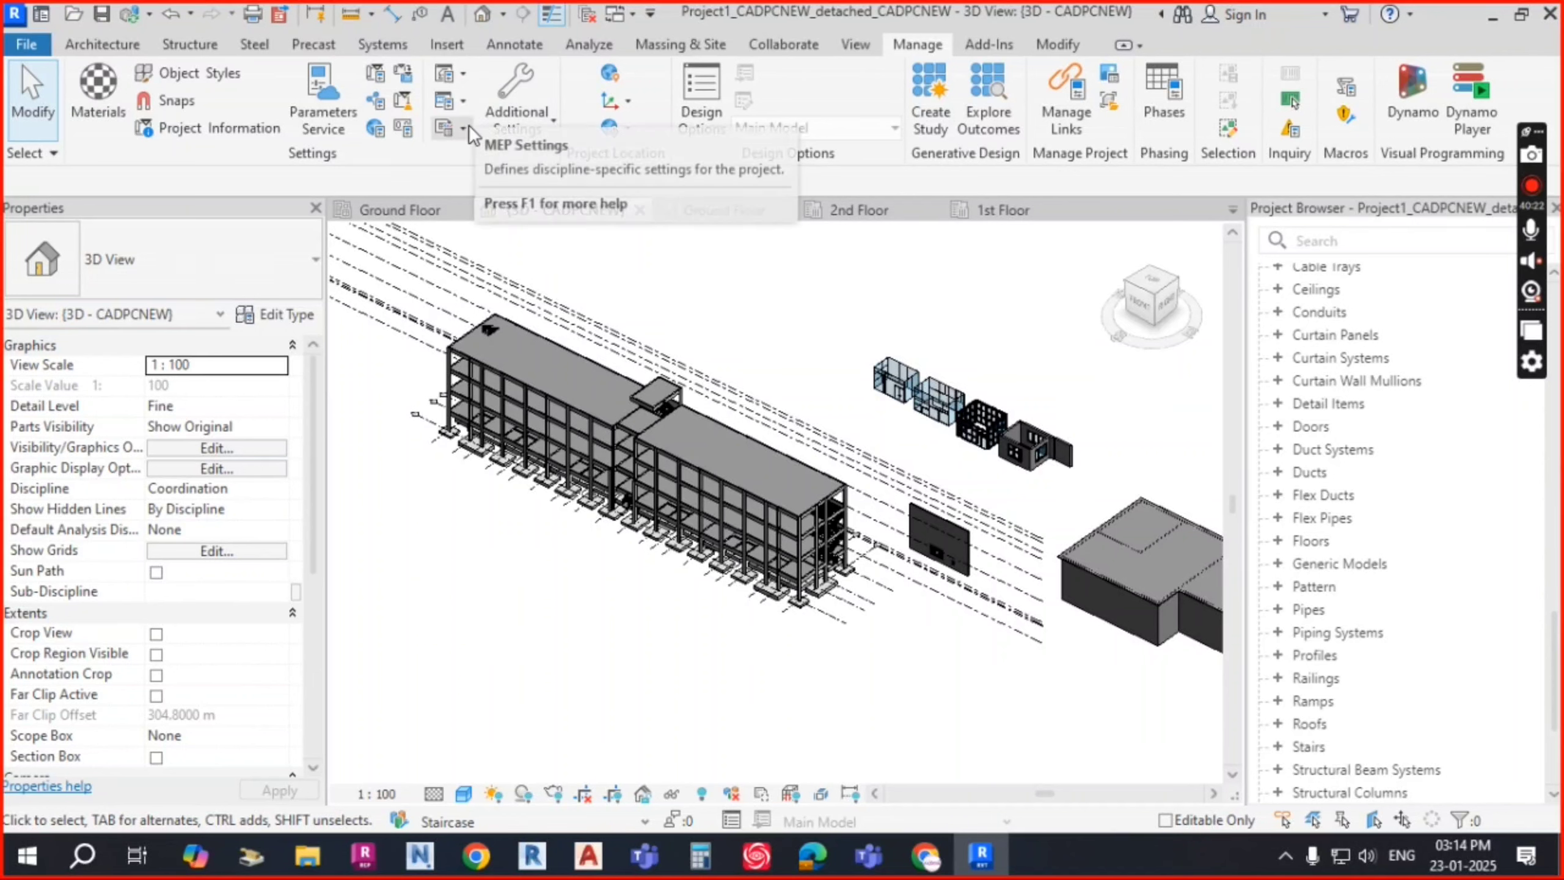
pyautogui.click(538, 120)
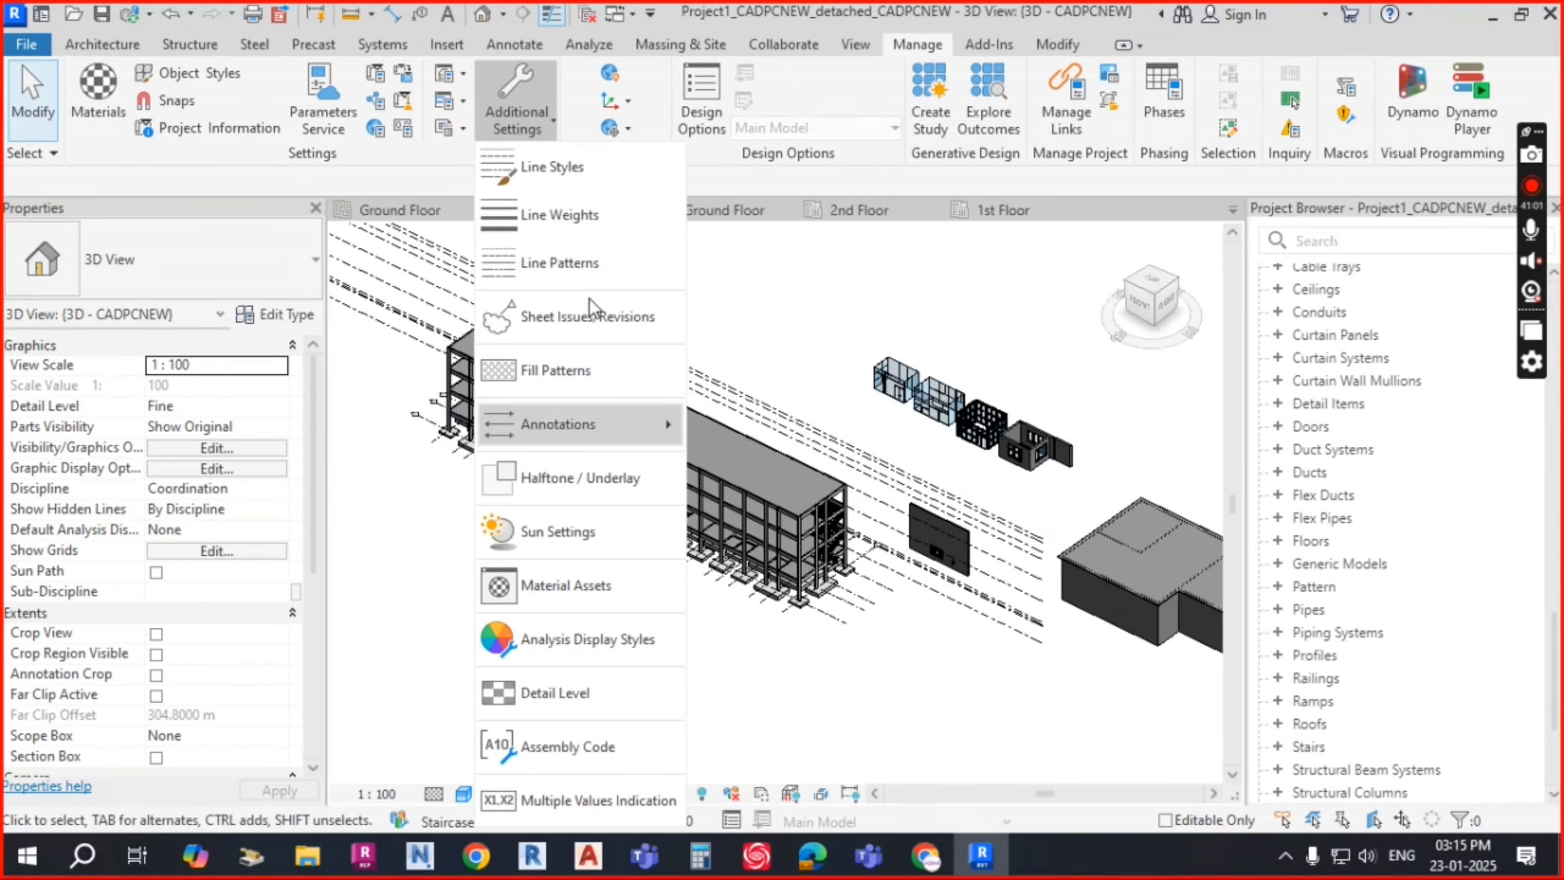
pyautogui.click(509, 131)
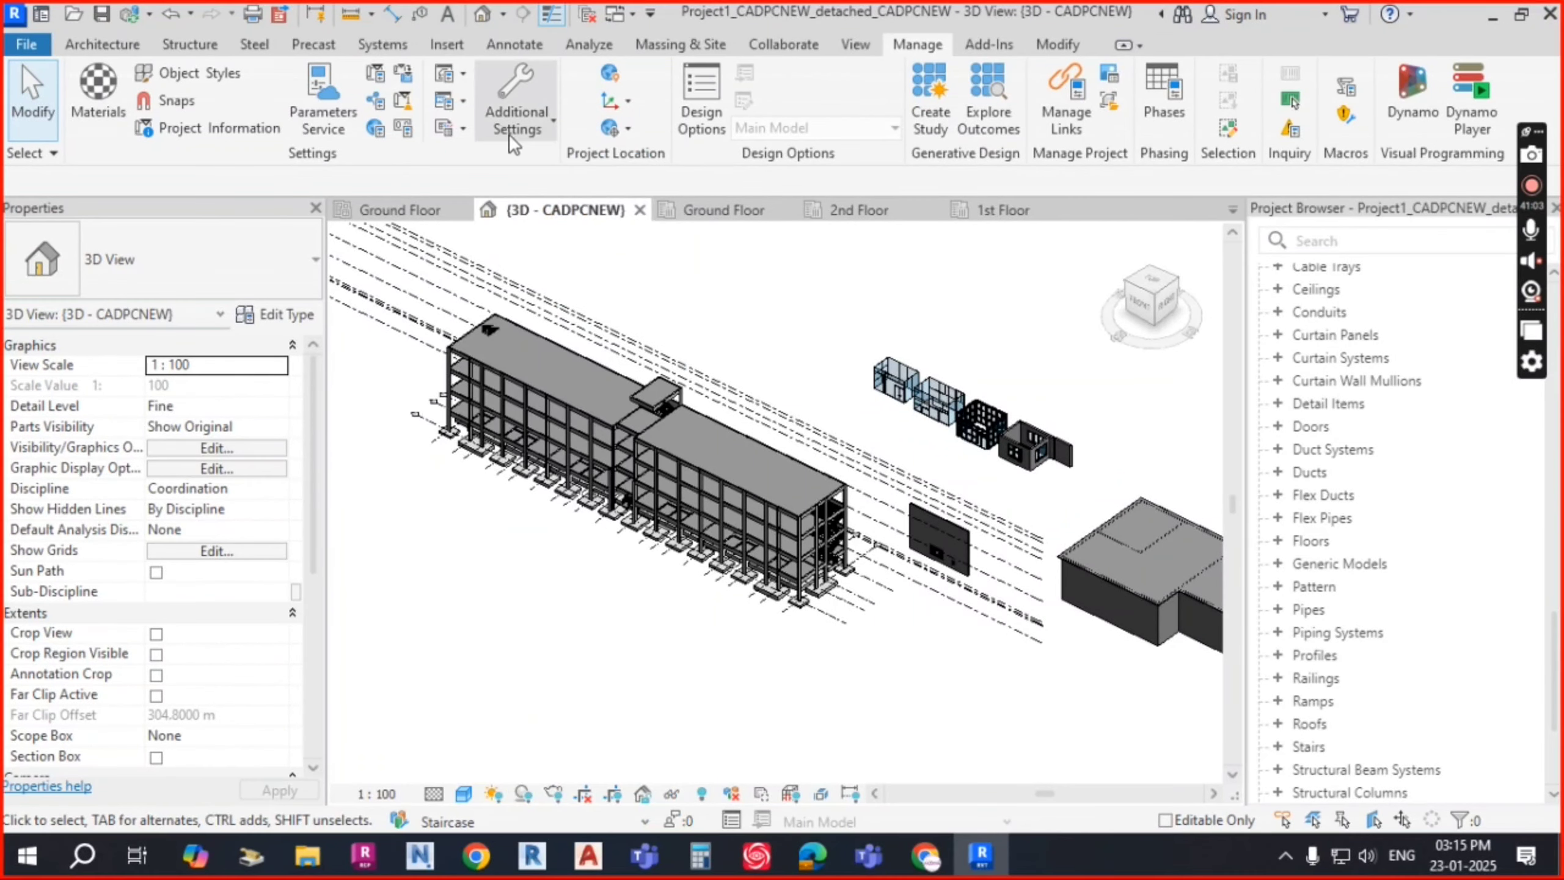
pyautogui.click(544, 118)
pyautogui.click(745, 186)
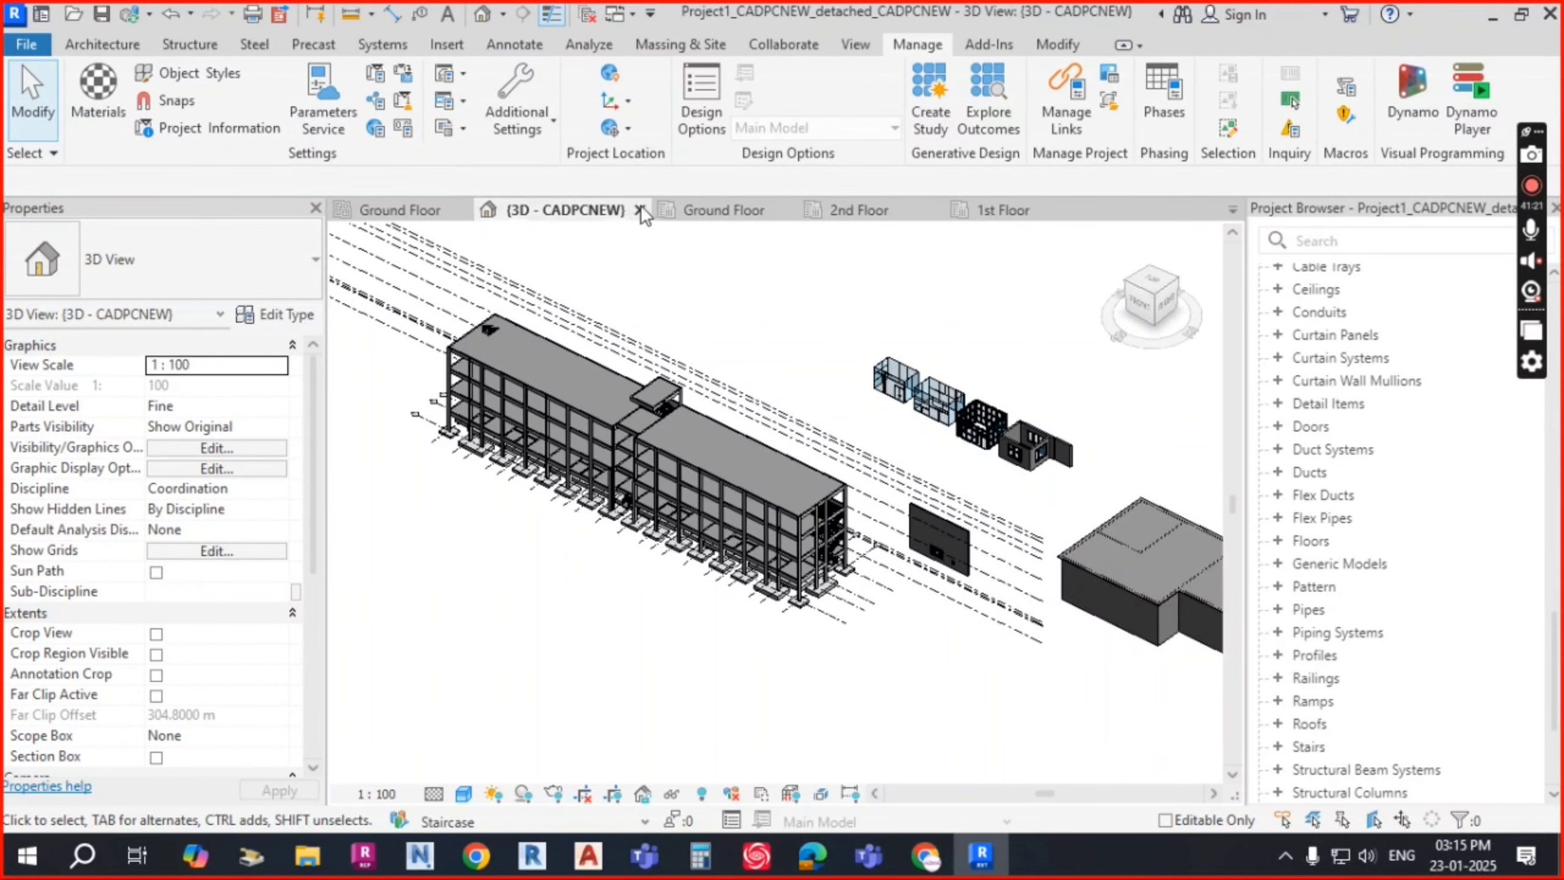
# Step: Reset the shared coordinates of the host model and dismiss the confirmation
pyautogui.click(631, 102)
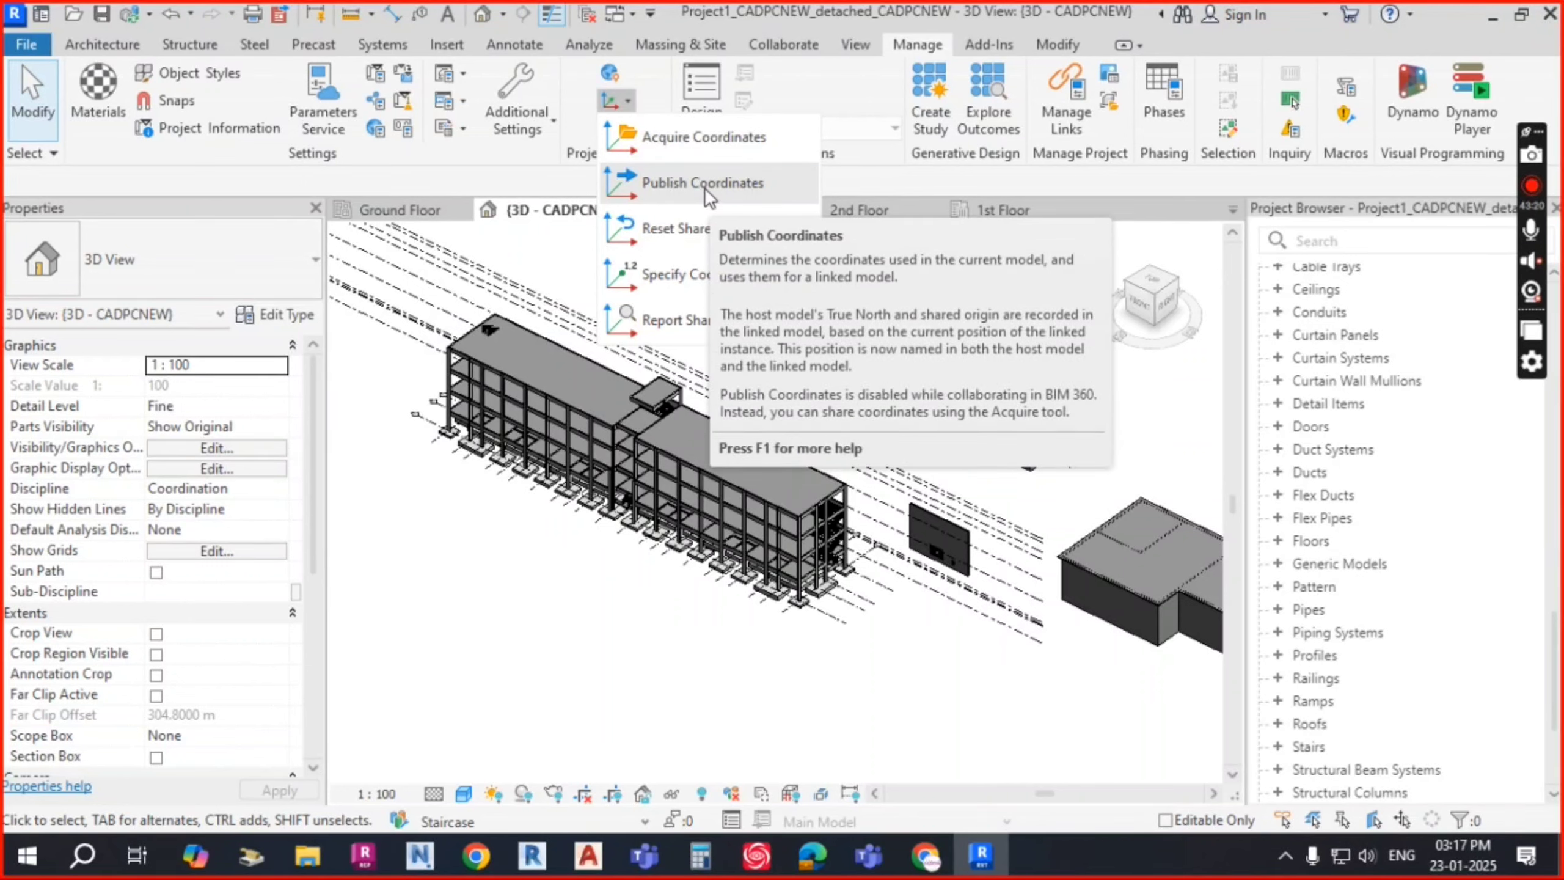
pyautogui.click(689, 229)
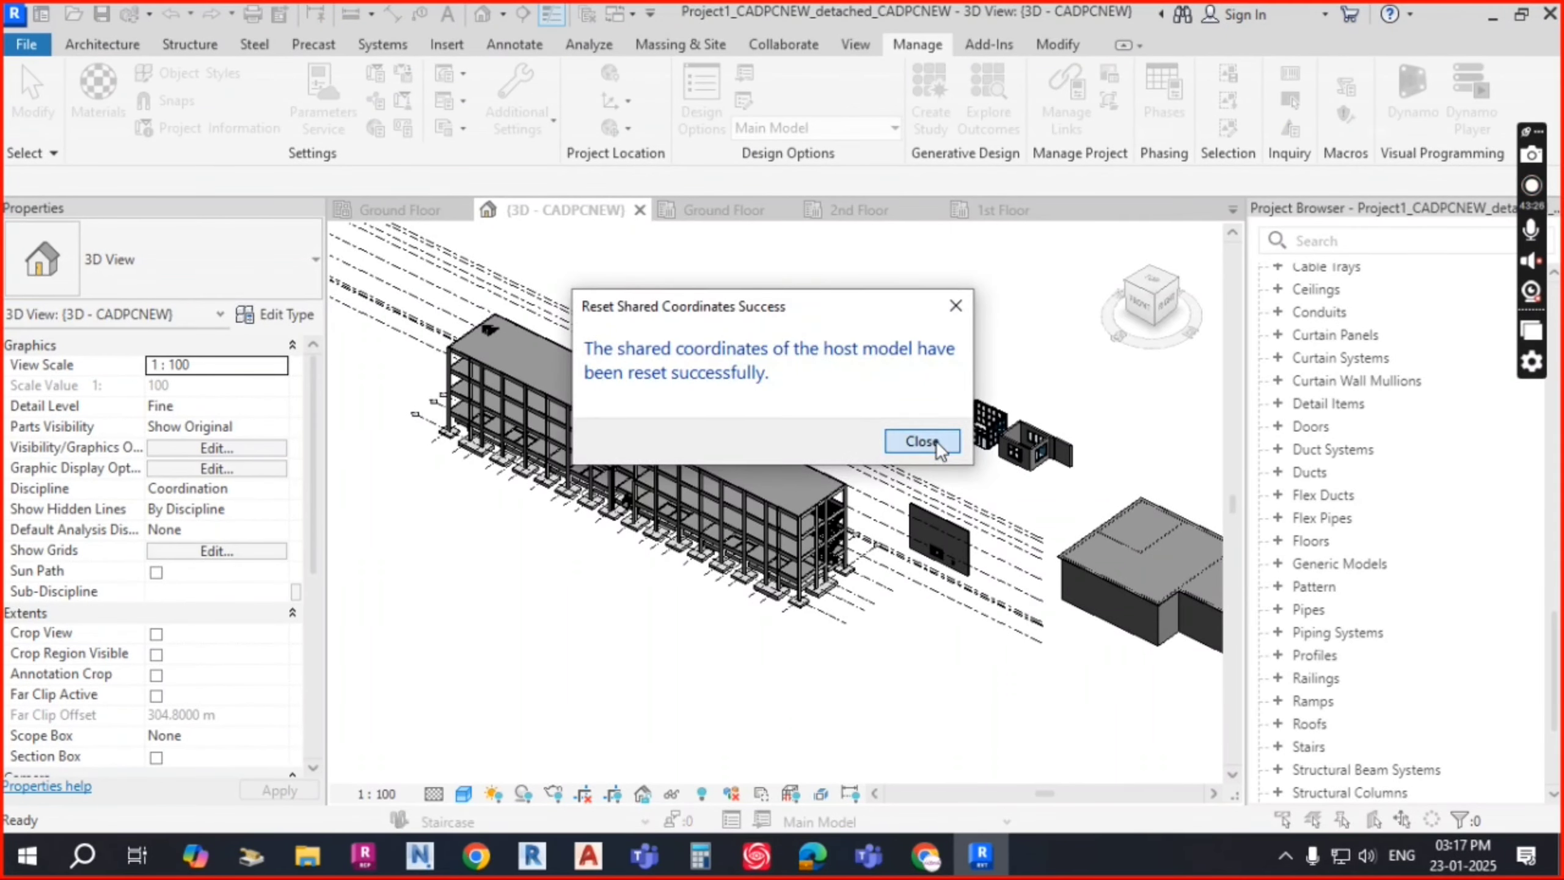
pyautogui.click(922, 442)
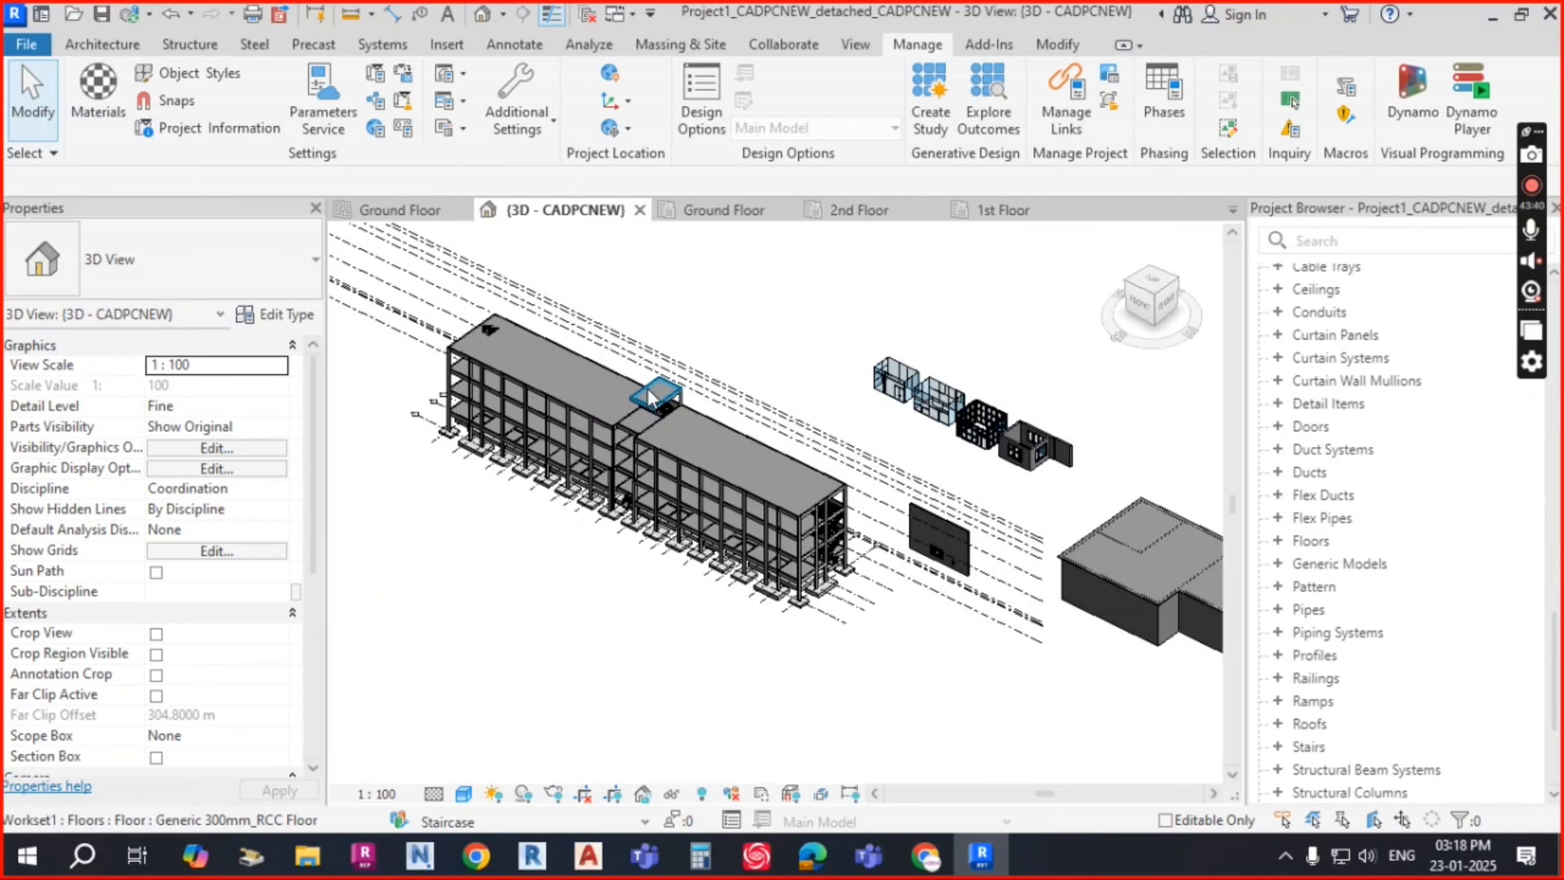
# Step: In the Ground Floor ceiling plan, specify shared coordinates at the outer wall corner of the room with the circular ceiling
pyautogui.click(626, 98)
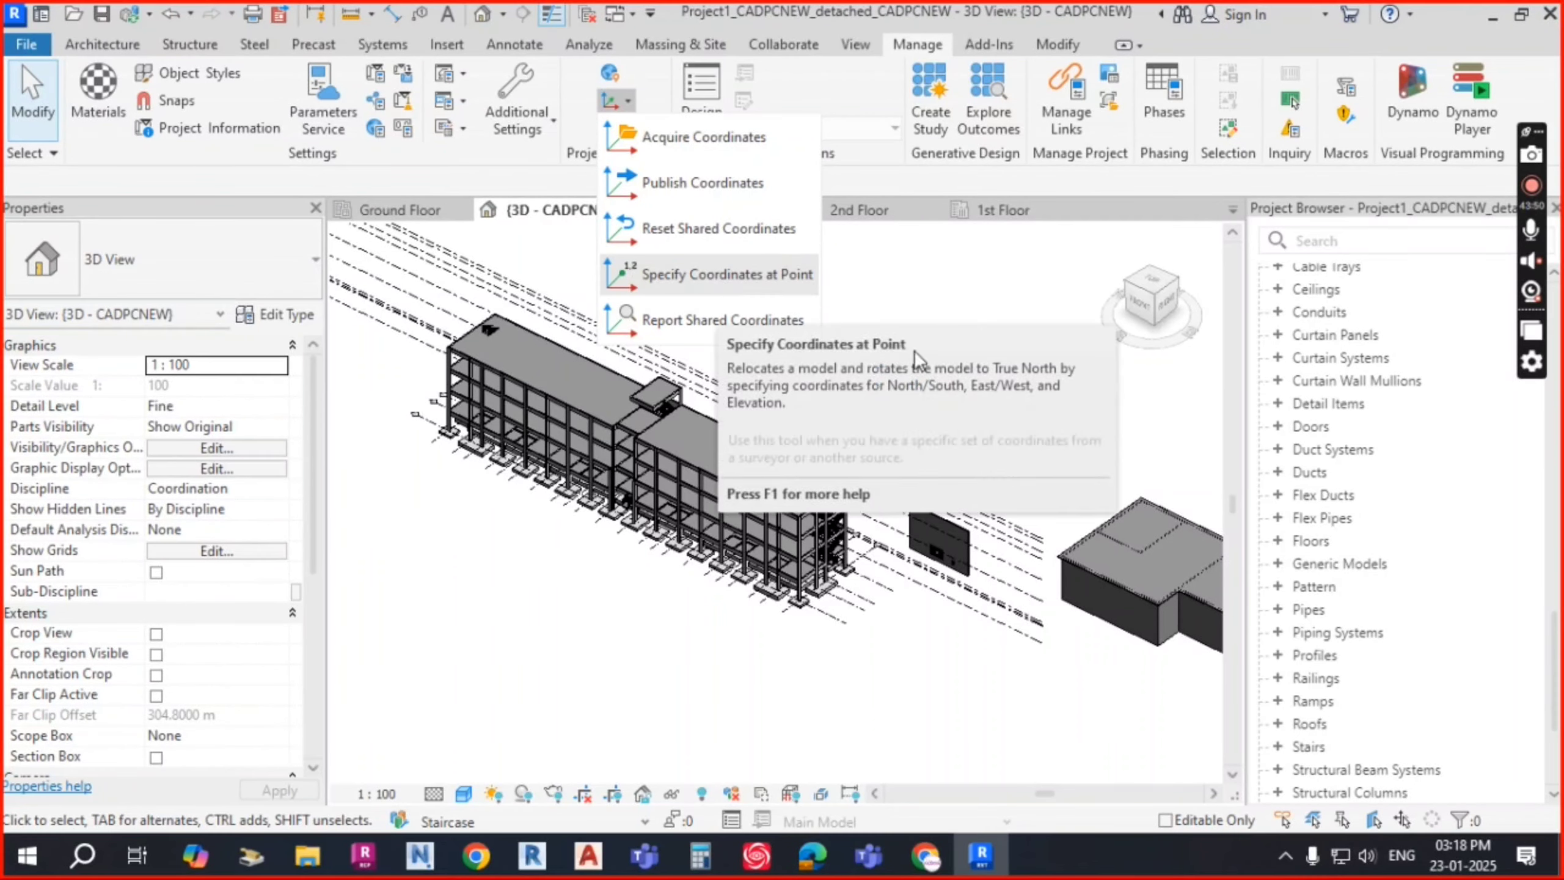
pyautogui.click(442, 211)
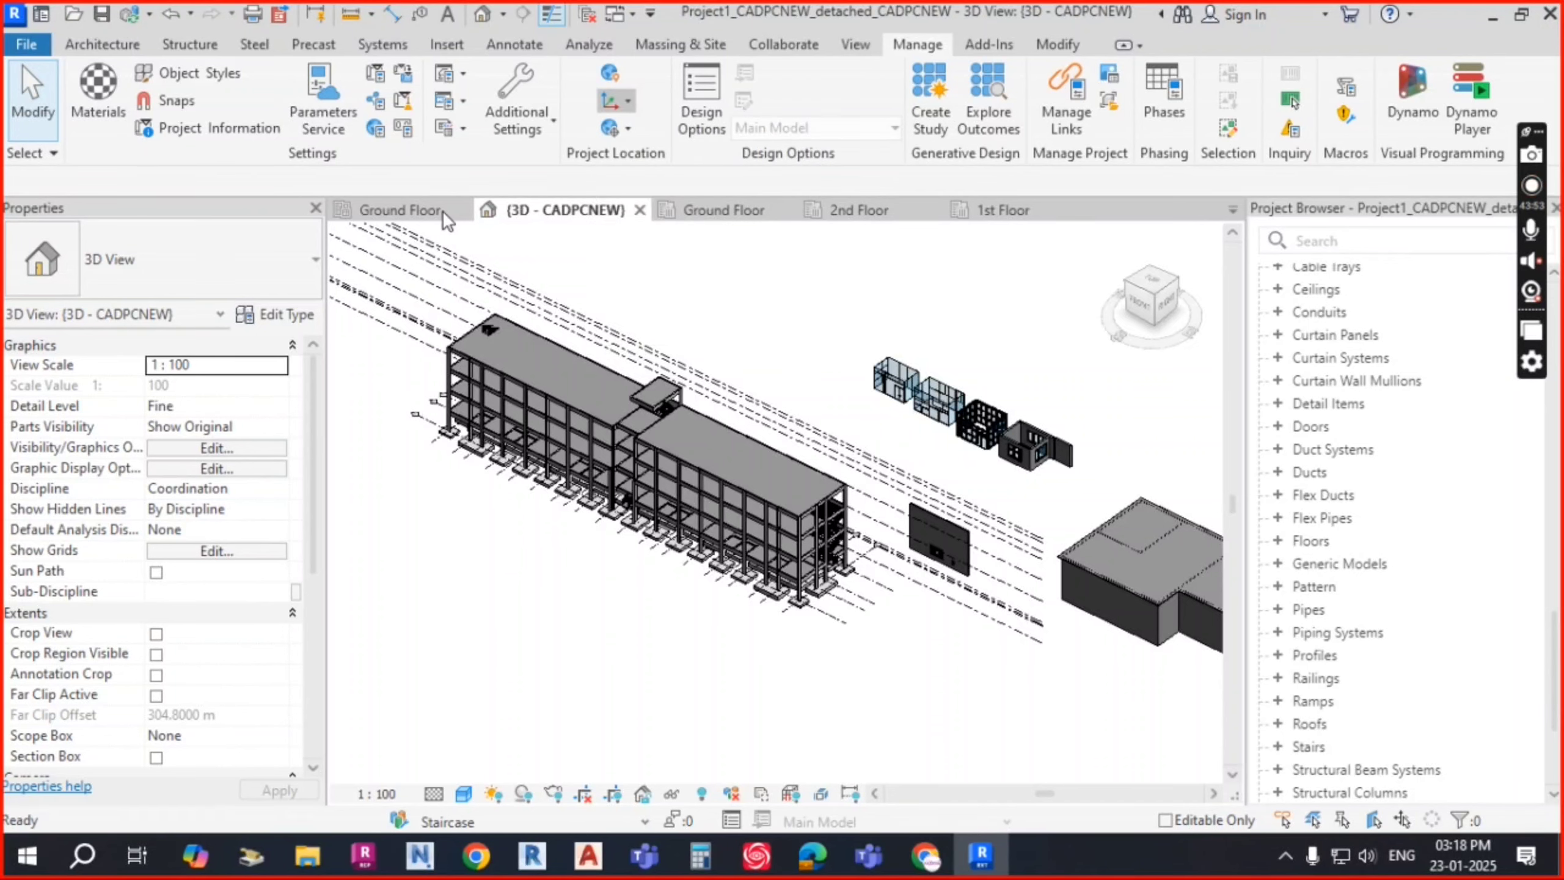
pyautogui.scroll(6, 970, 420)
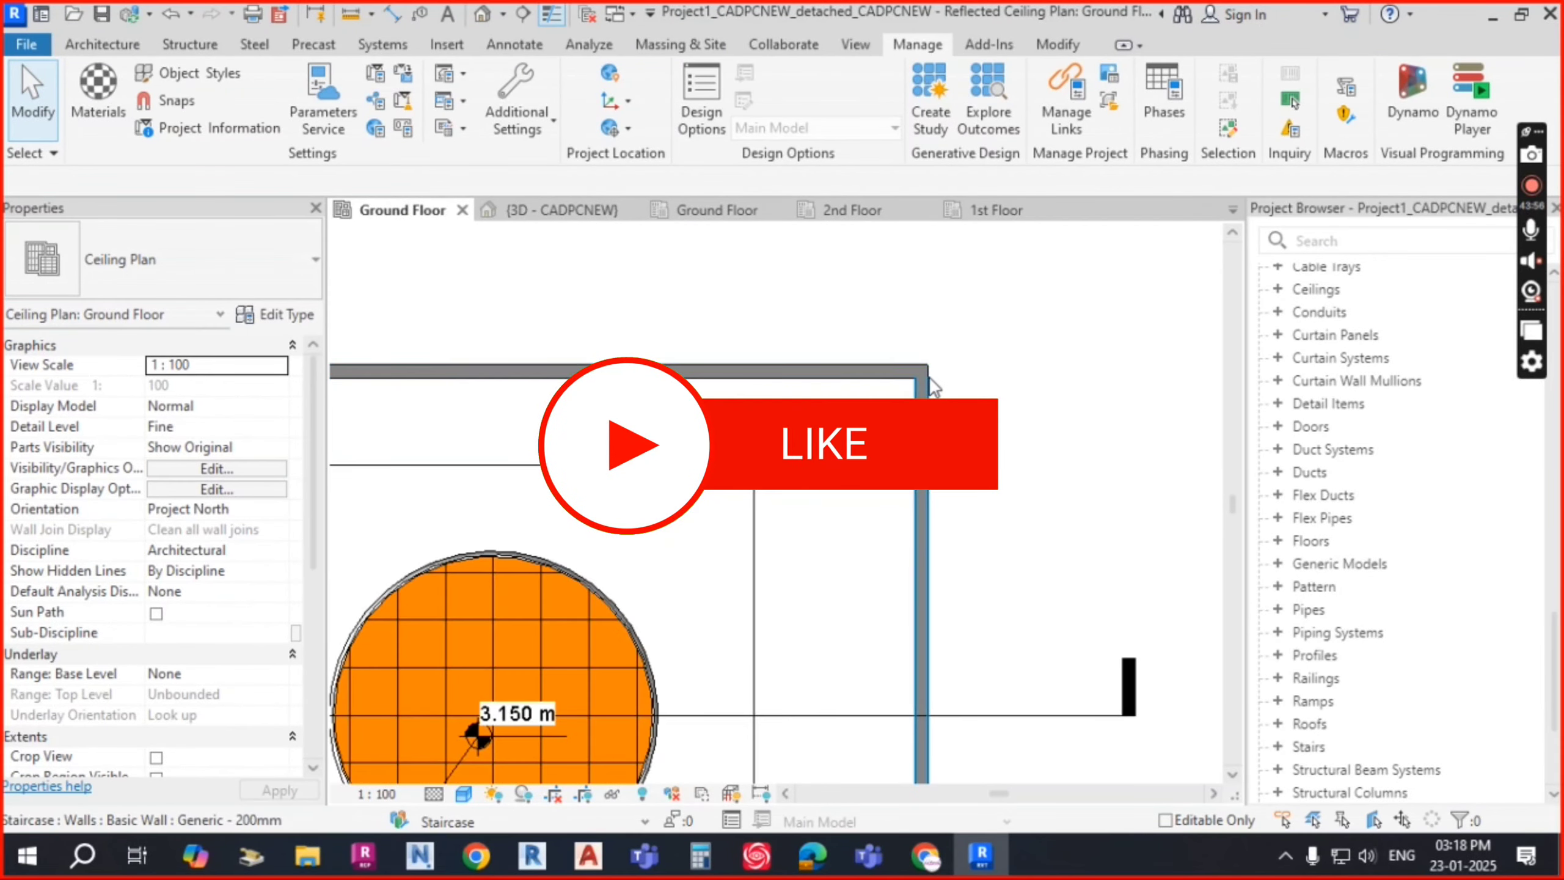
pyautogui.scroll(-2, 932, 386)
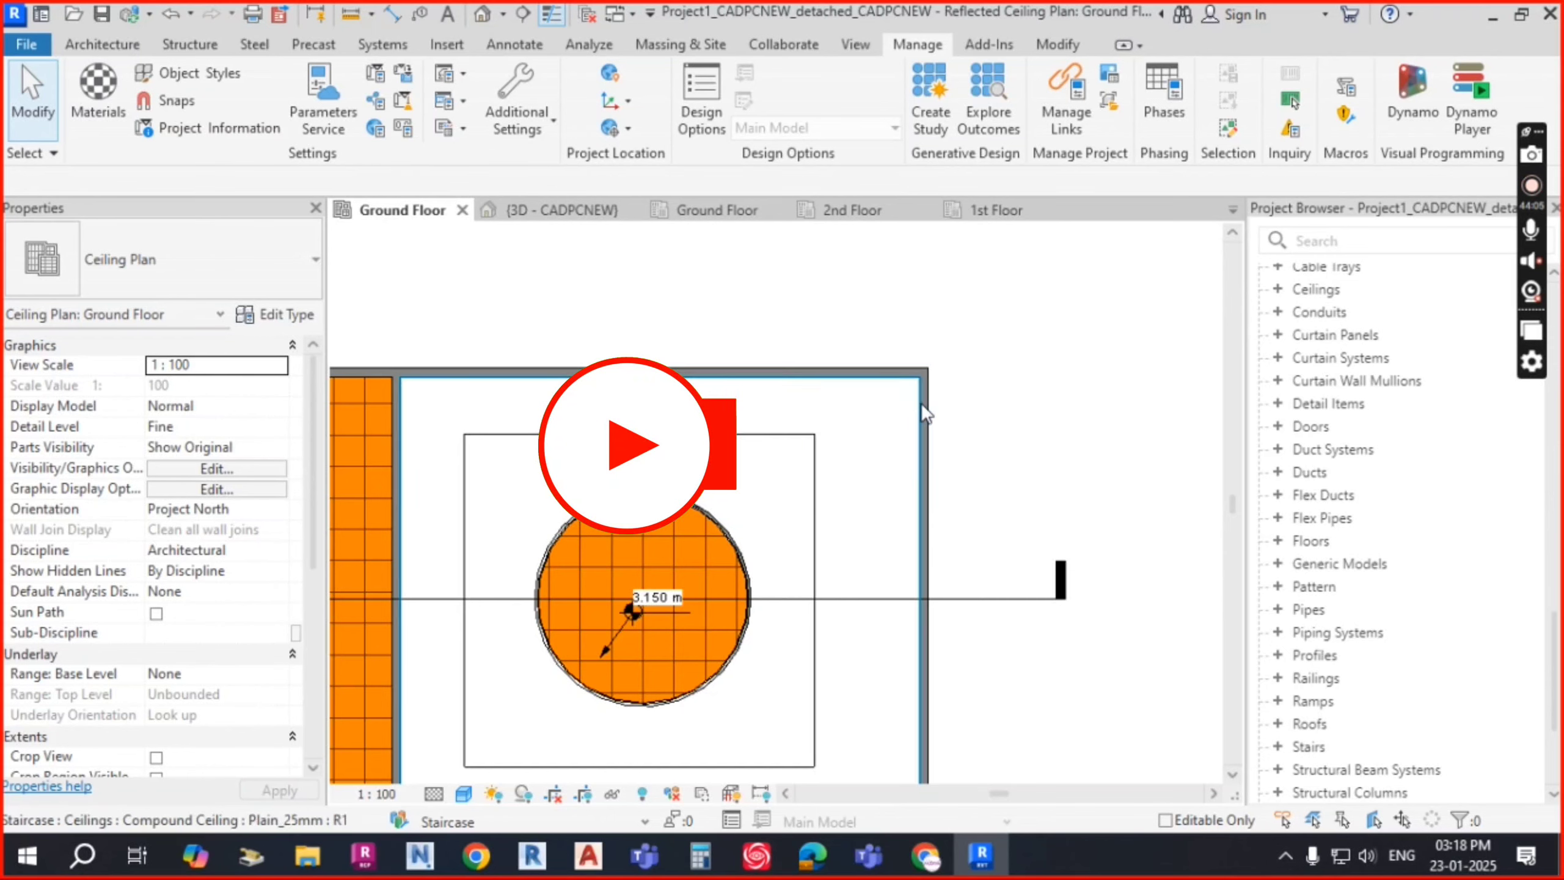
pyautogui.scroll(-3, 921, 404)
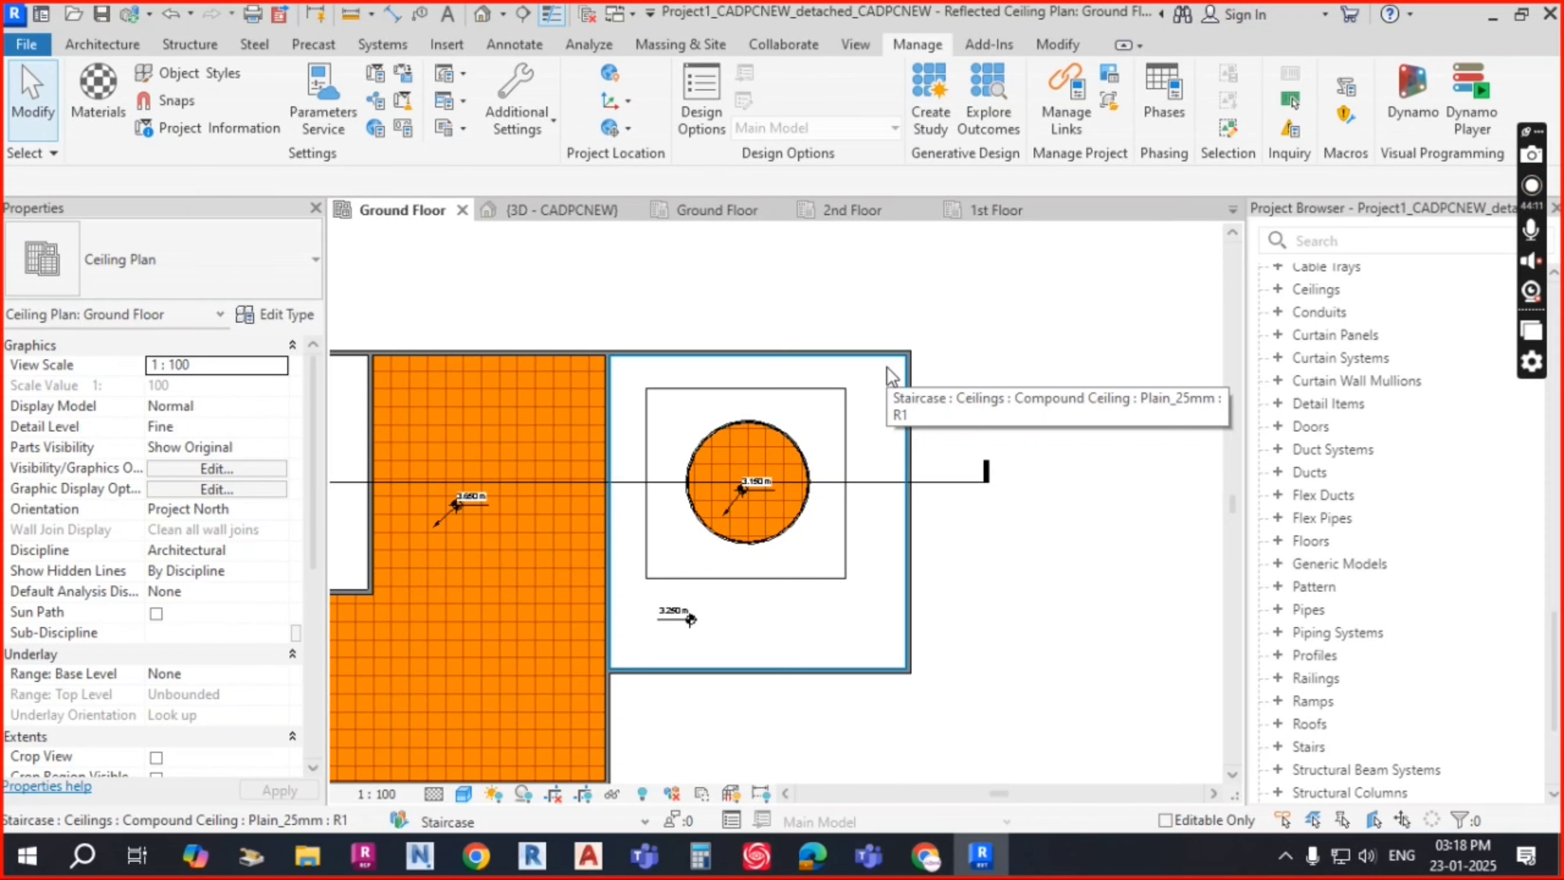
pyautogui.scroll(2, 932, 367)
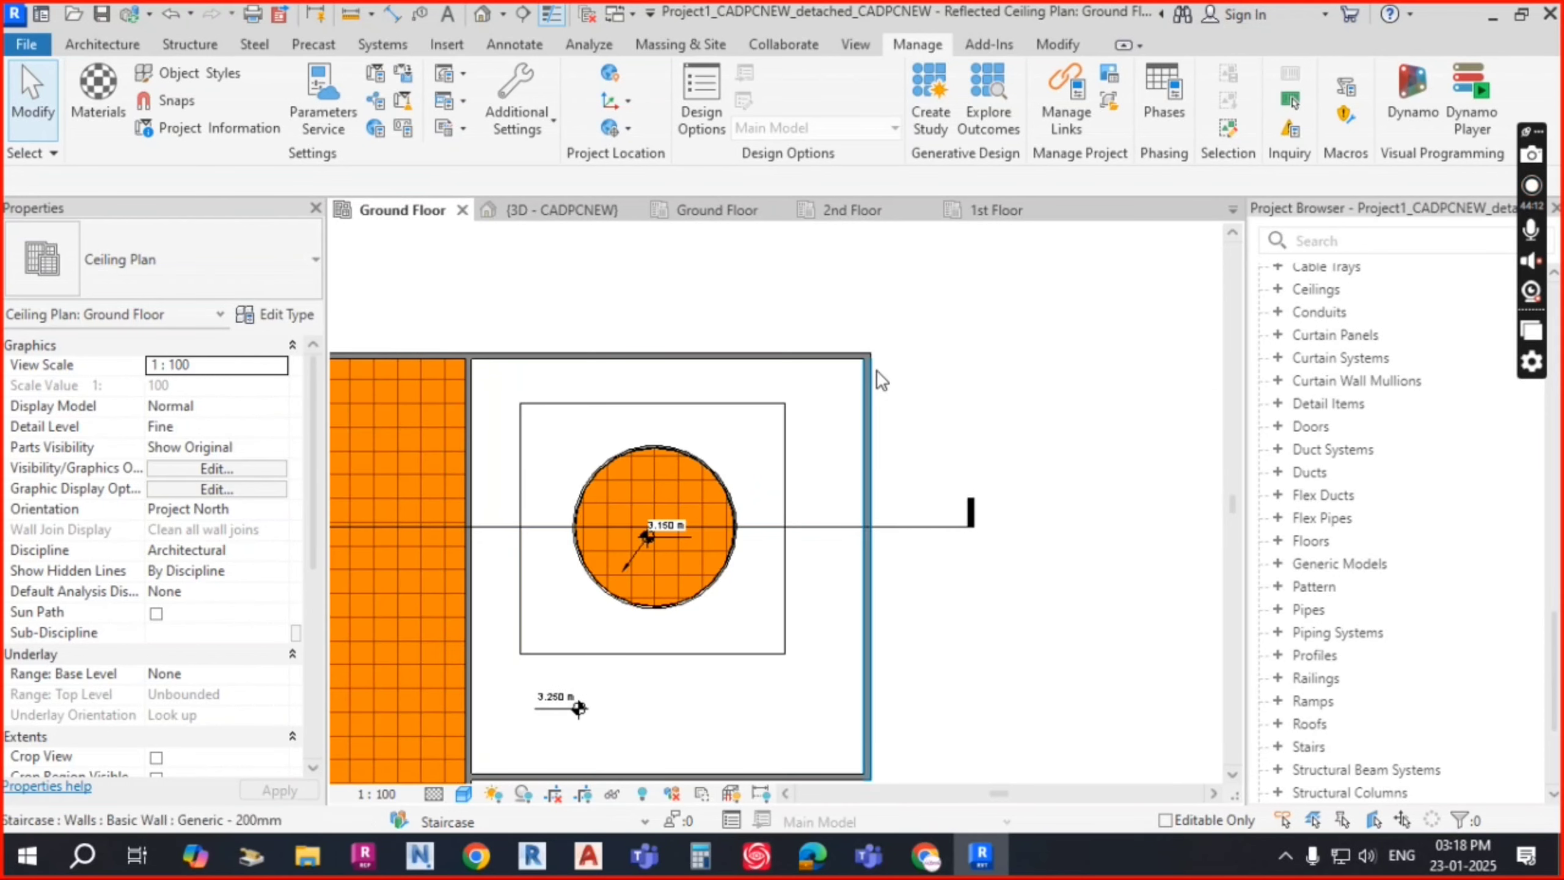
pyautogui.click(627, 100)
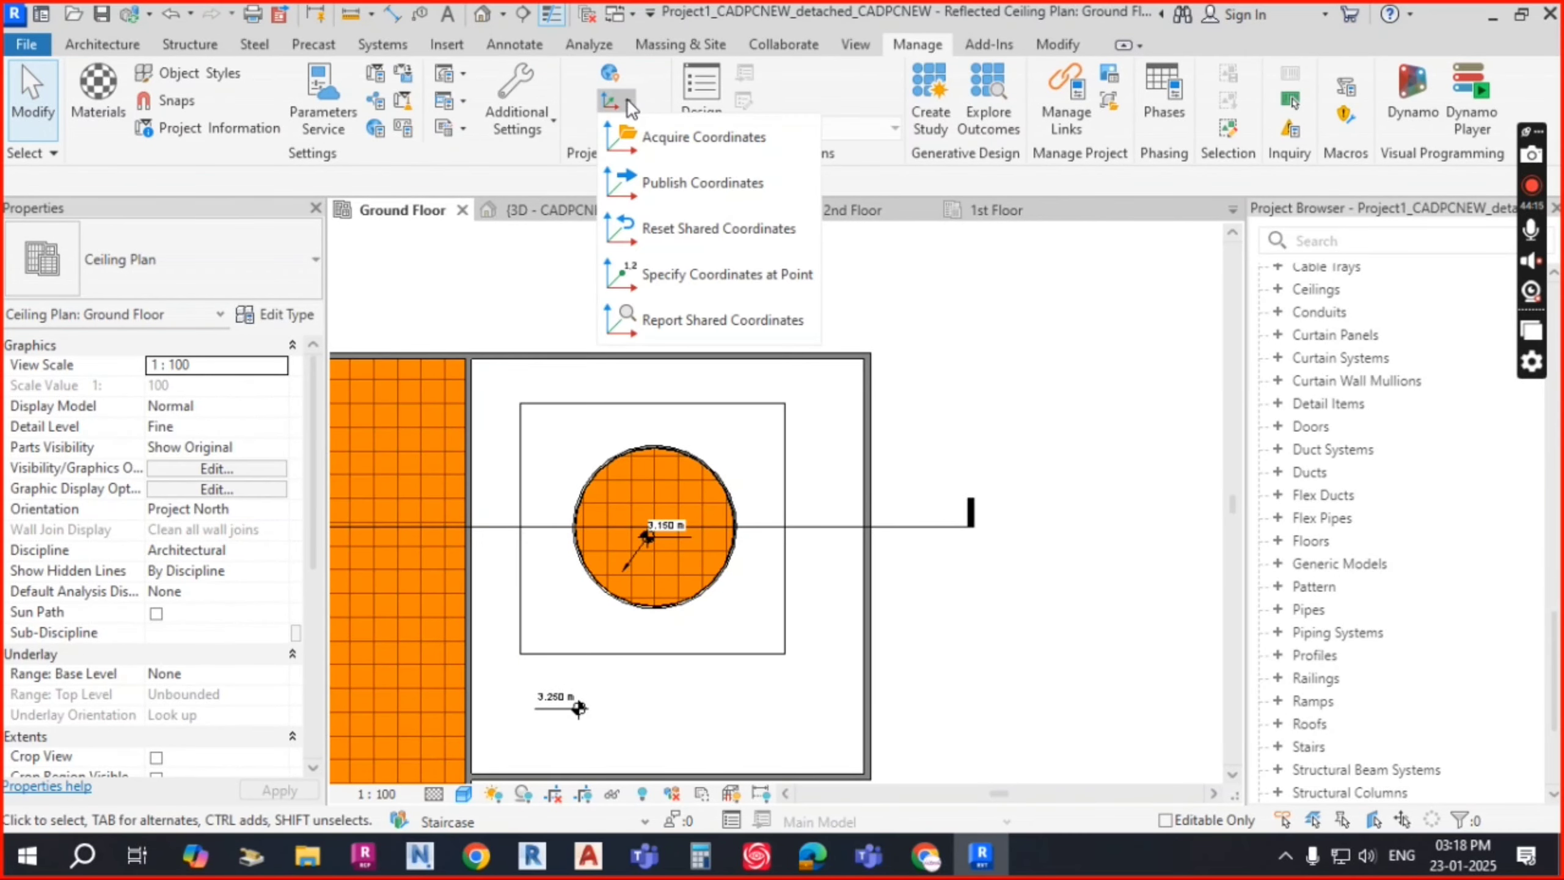
pyautogui.click(746, 272)
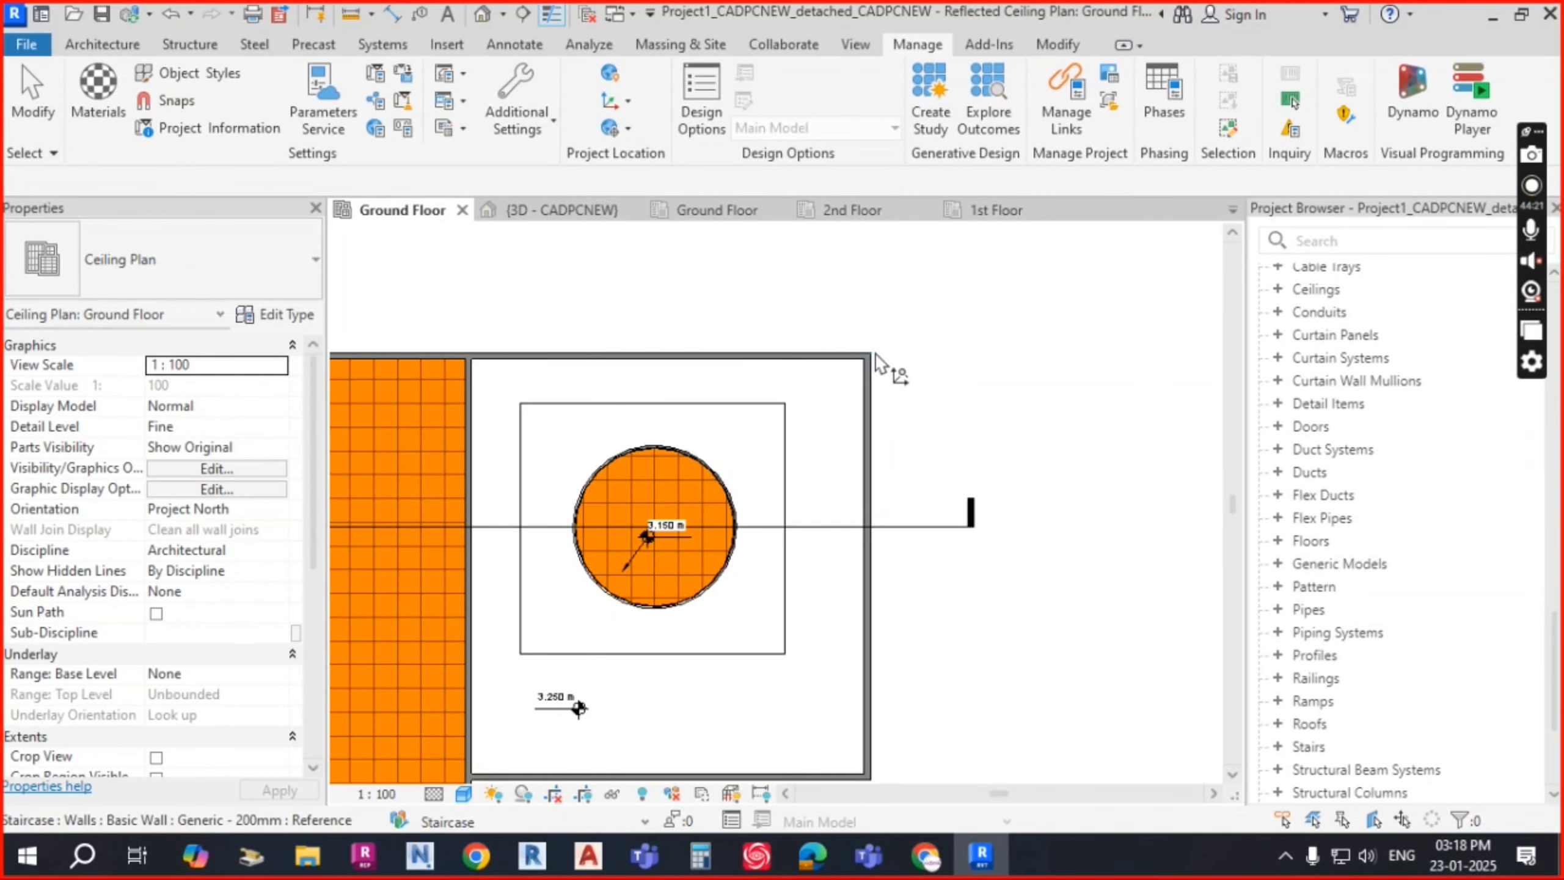
pyautogui.scroll(5, 872, 355)
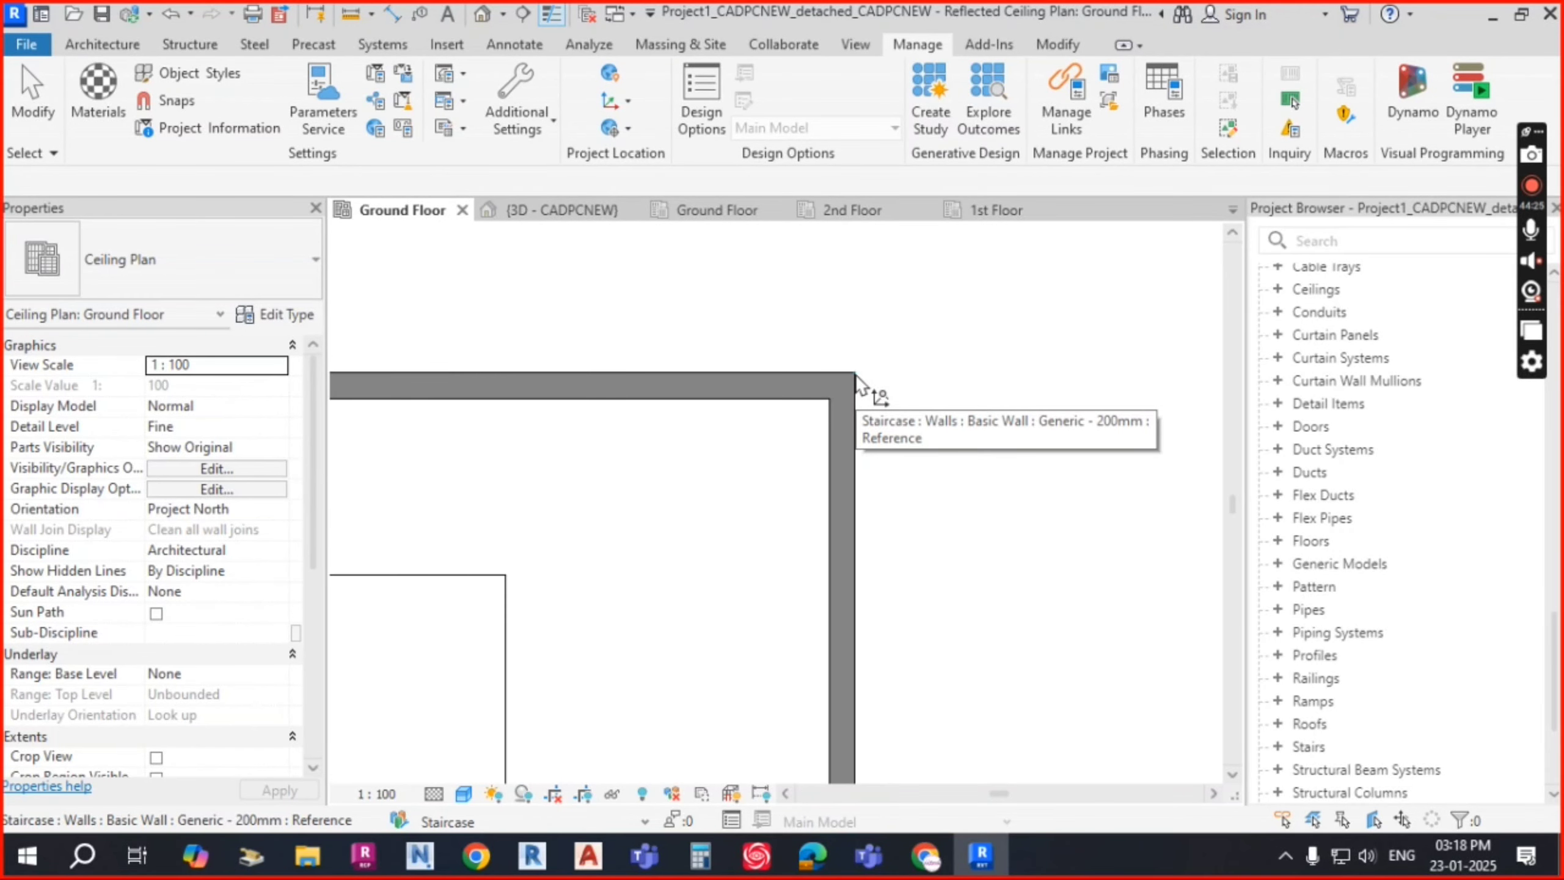
pyautogui.click(856, 375)
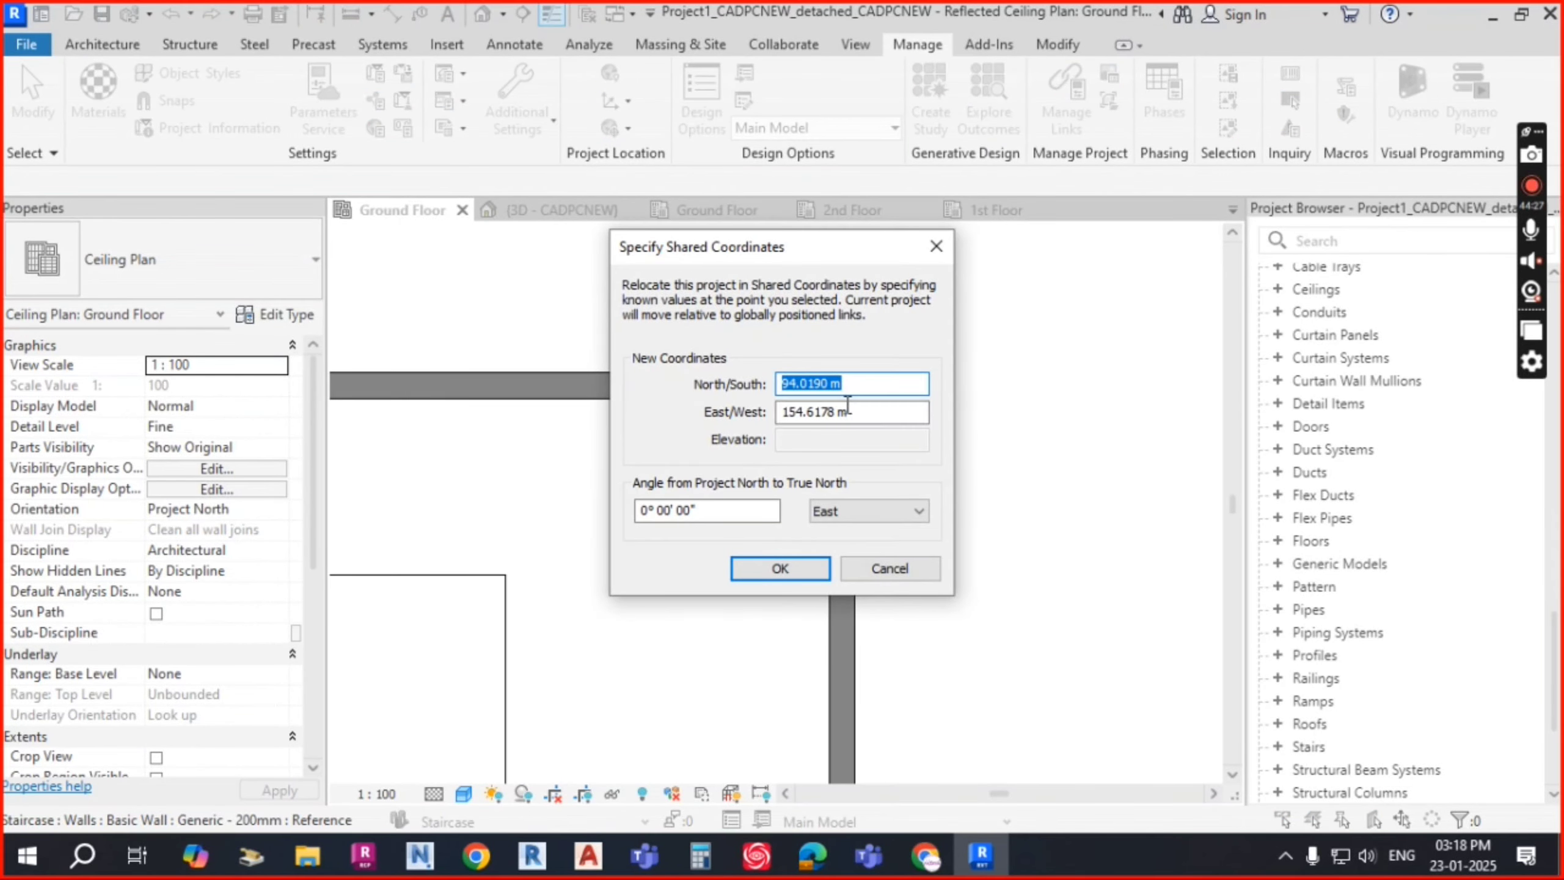
# Step: Review the North/South and East/West values of the picked corner and accept them without changes
pyautogui.moveTo(833, 237); pyautogui.dragTo(667, 148)
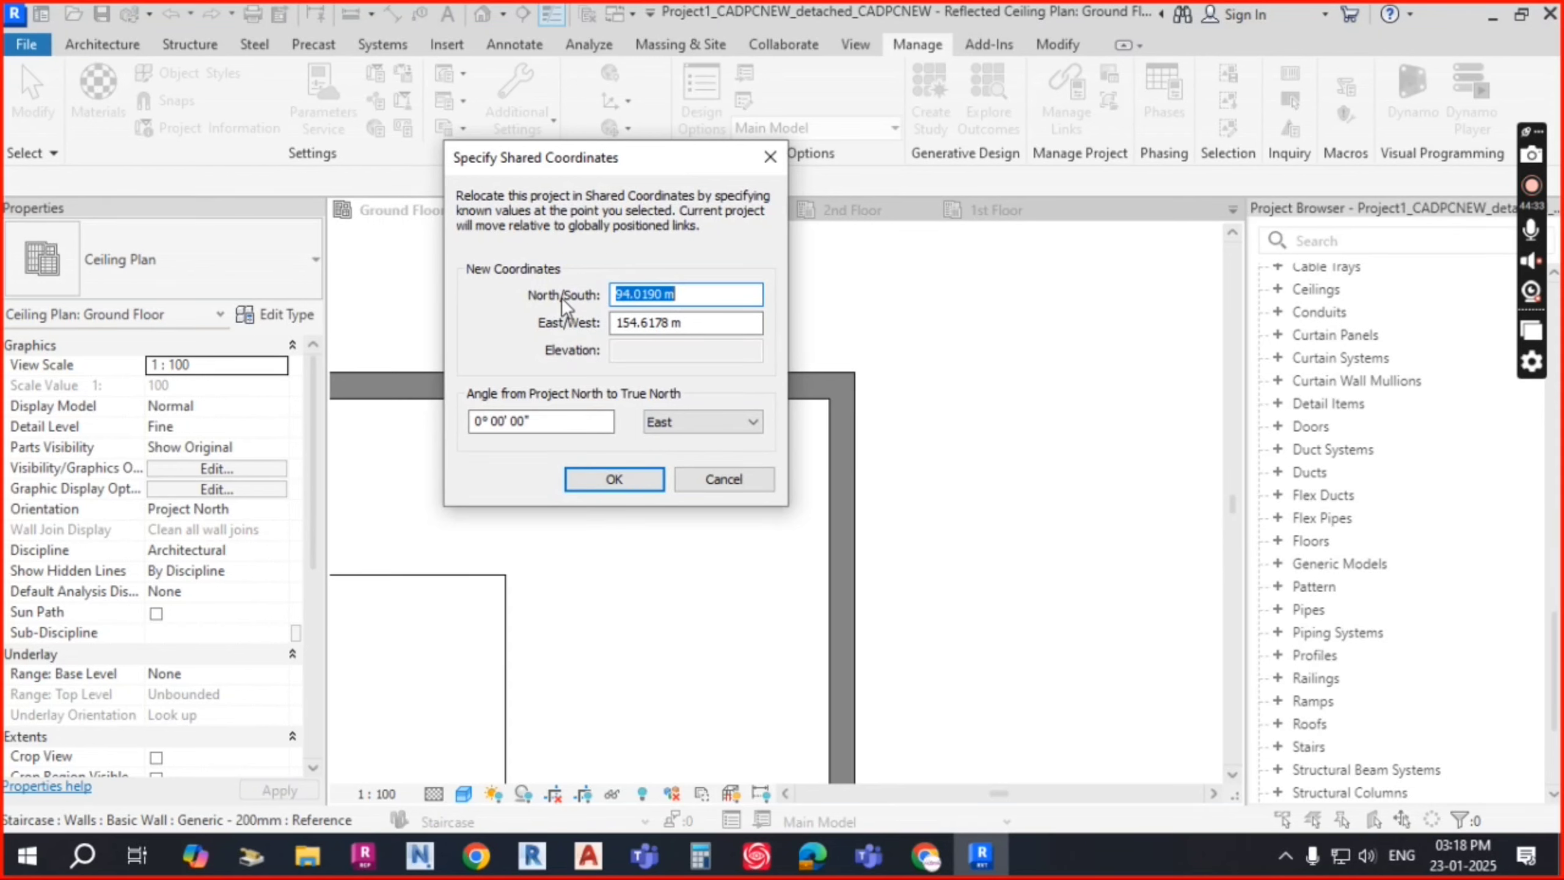
pyautogui.moveTo(699, 296); pyautogui.dragTo(612, 289)
pyautogui.click(686, 322)
pyautogui.moveTo(686, 323); pyautogui.dragTo(609, 327)
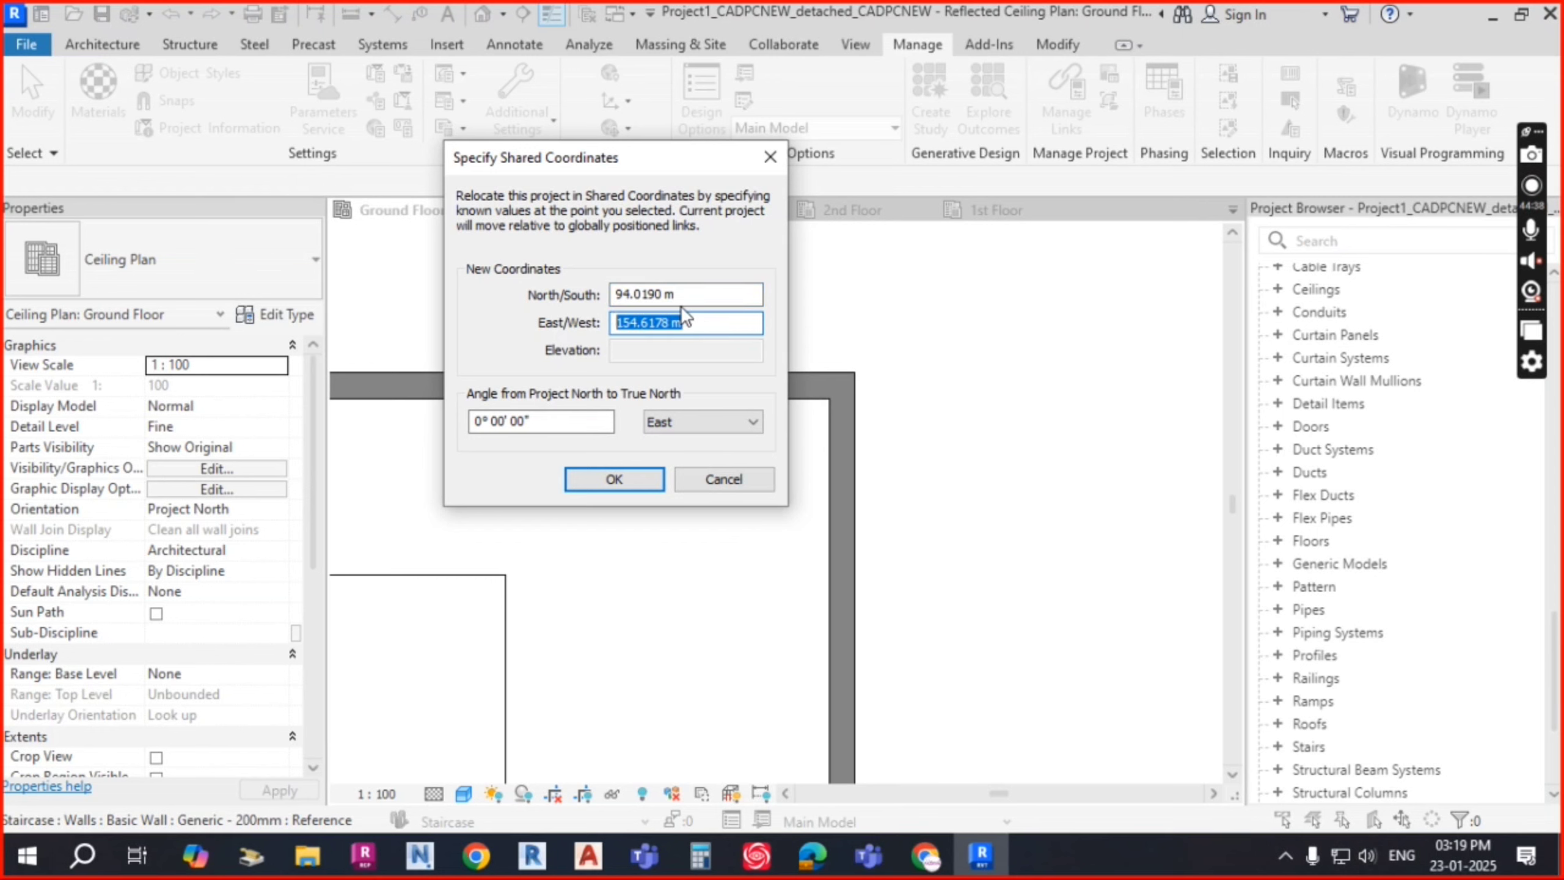
pyautogui.moveTo(687, 294); pyautogui.dragTo(581, 302)
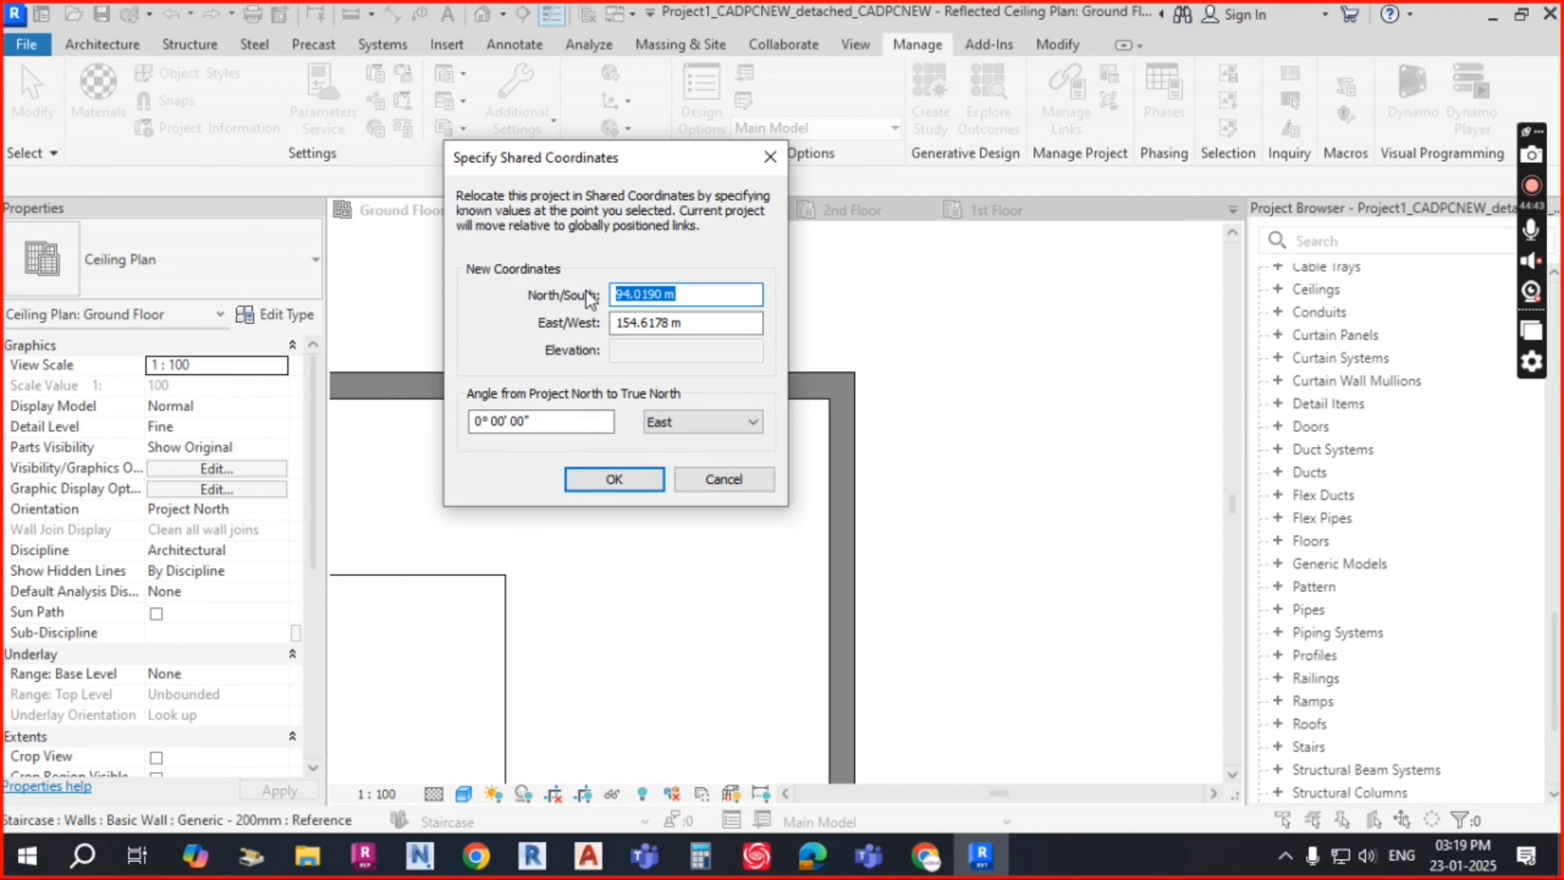
pyautogui.click(626, 488)
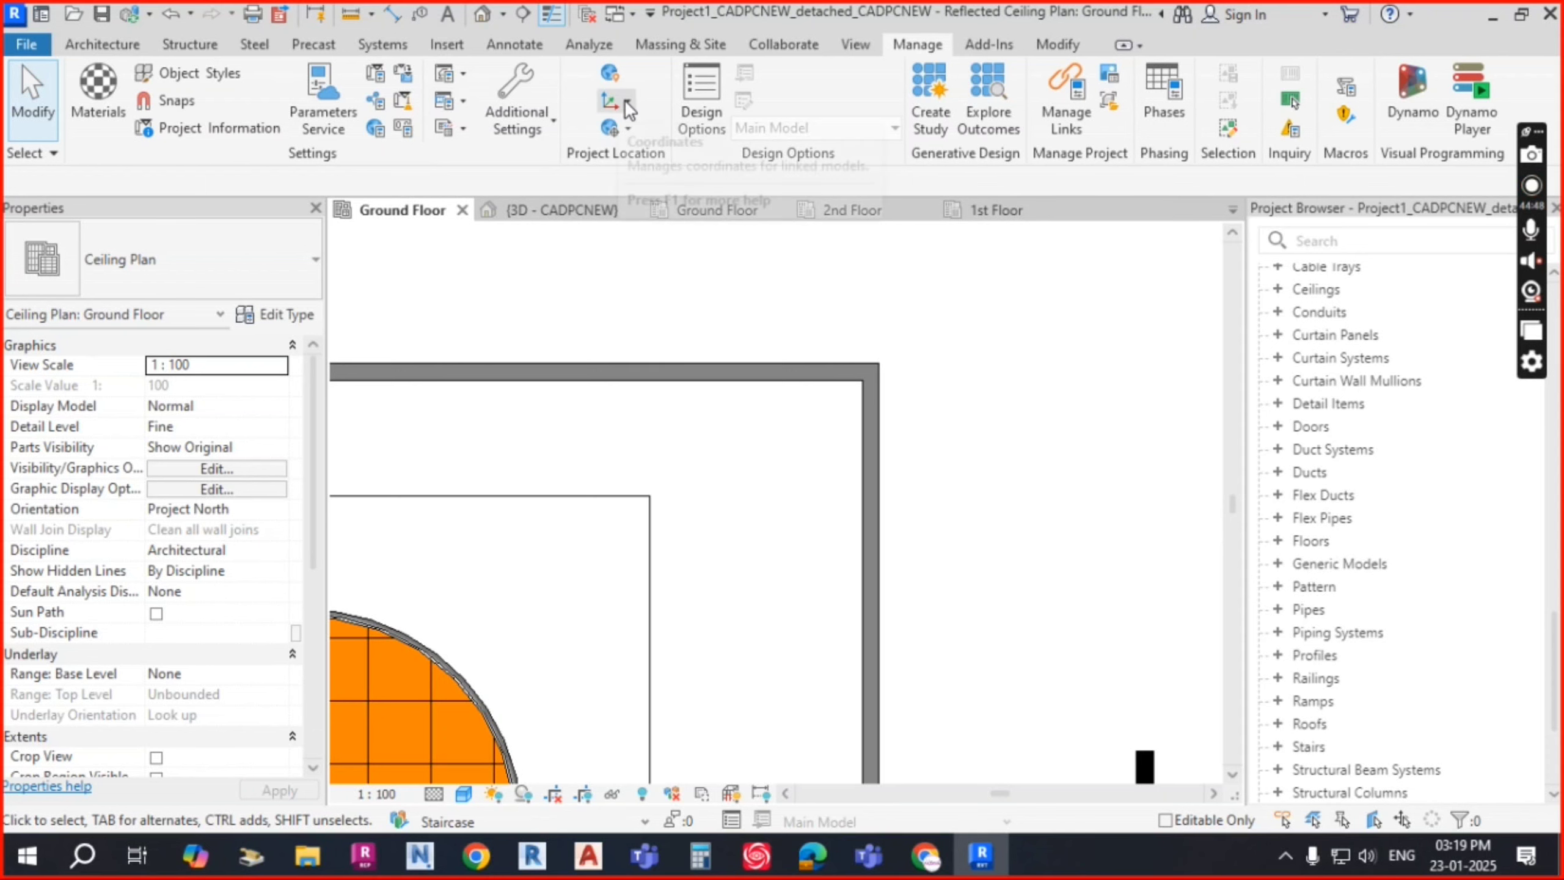
# Step: Report the shared coordinates of the same outer wall corner
pyautogui.click(624, 100)
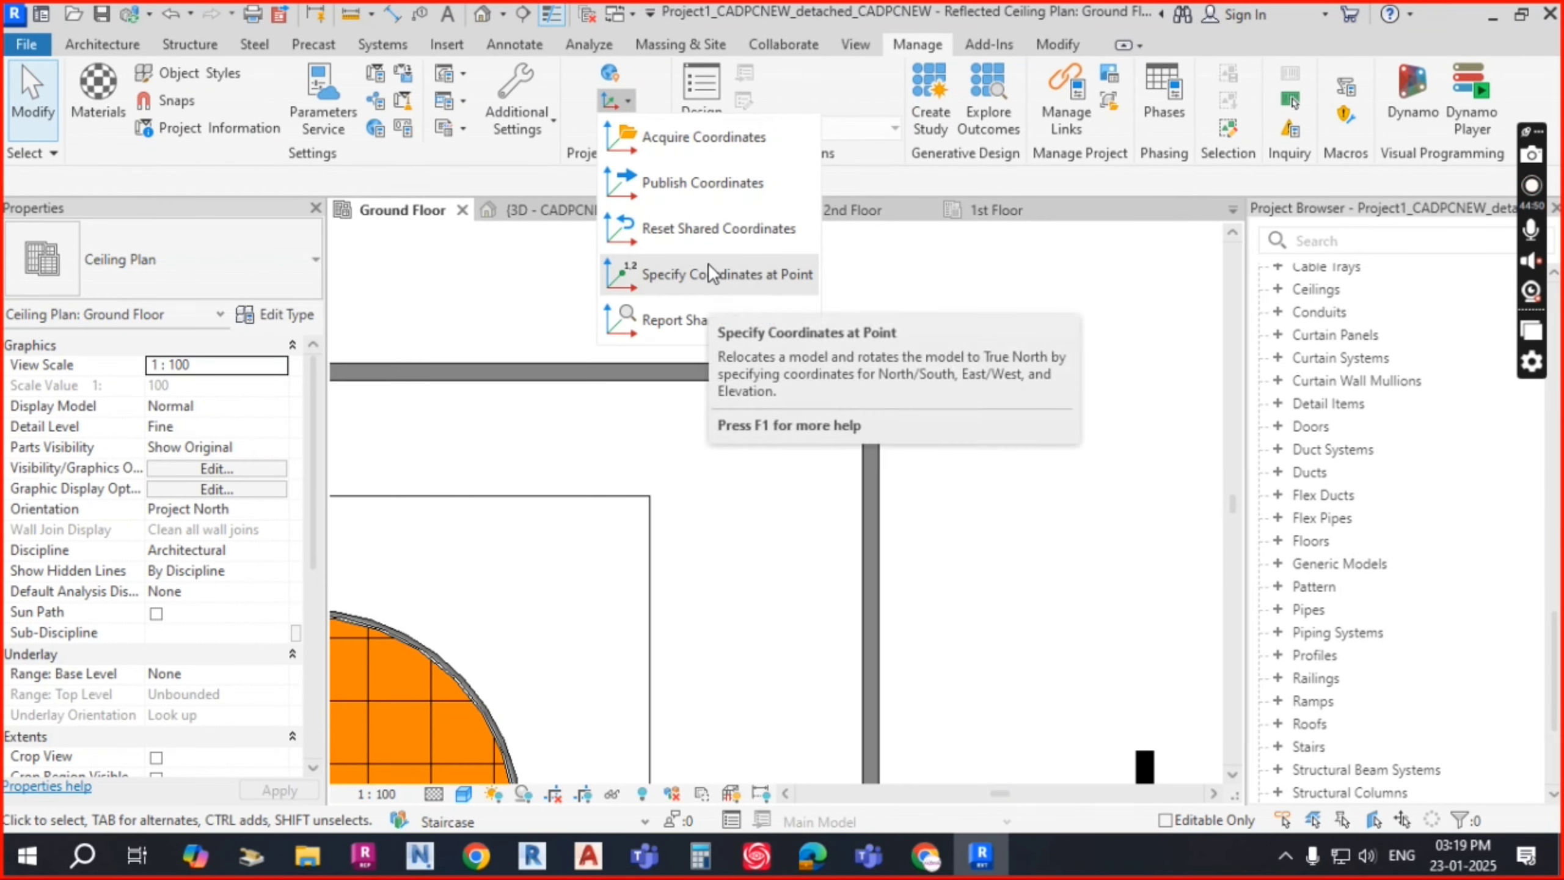
pyautogui.click(672, 323)
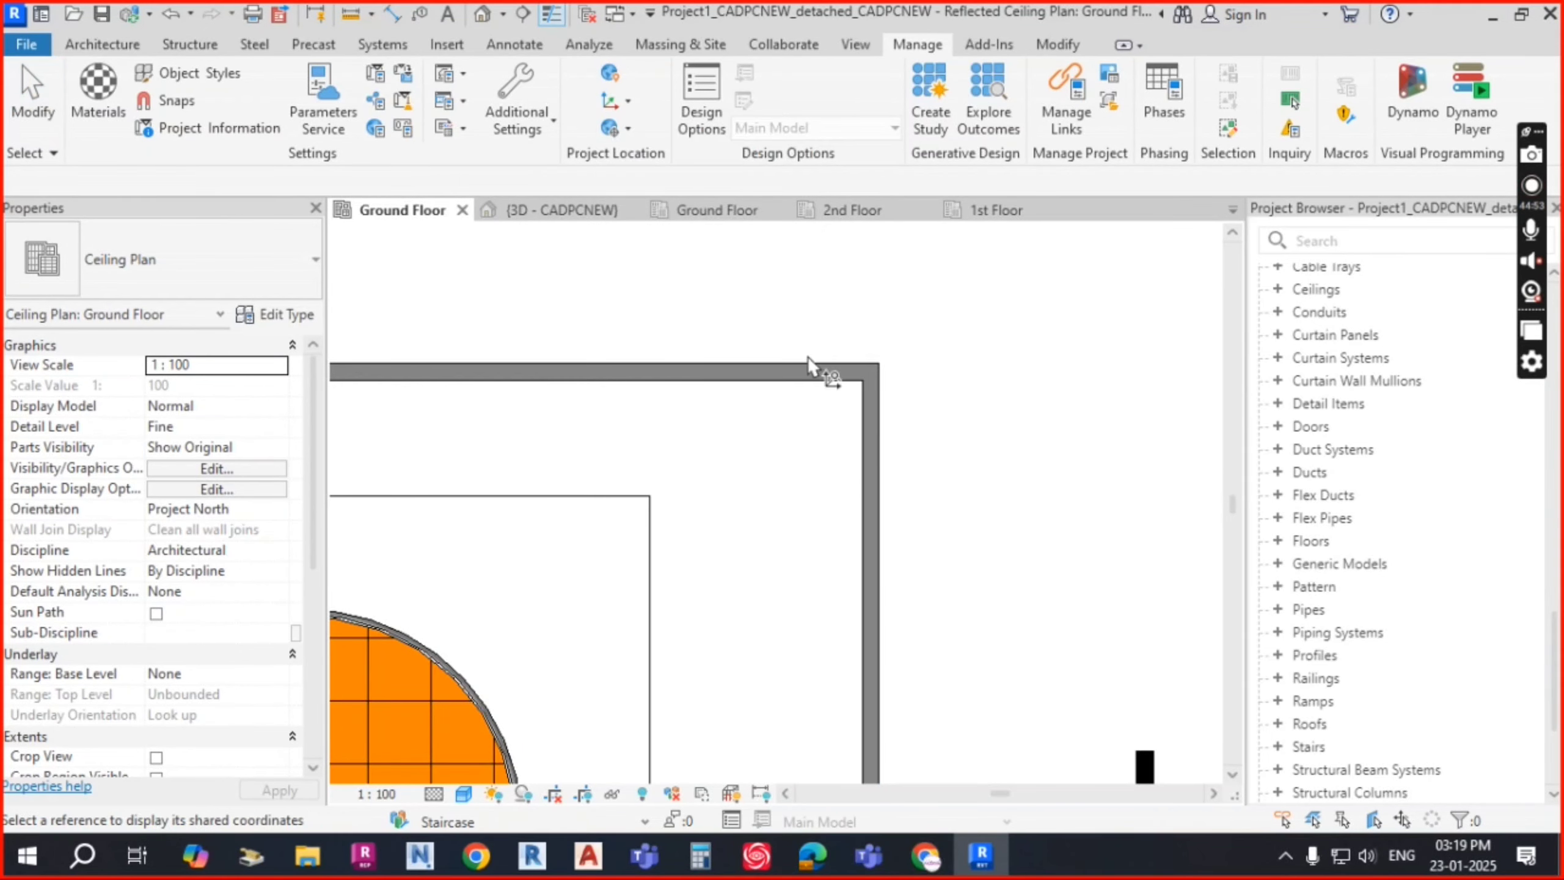
pyautogui.click(878, 365)
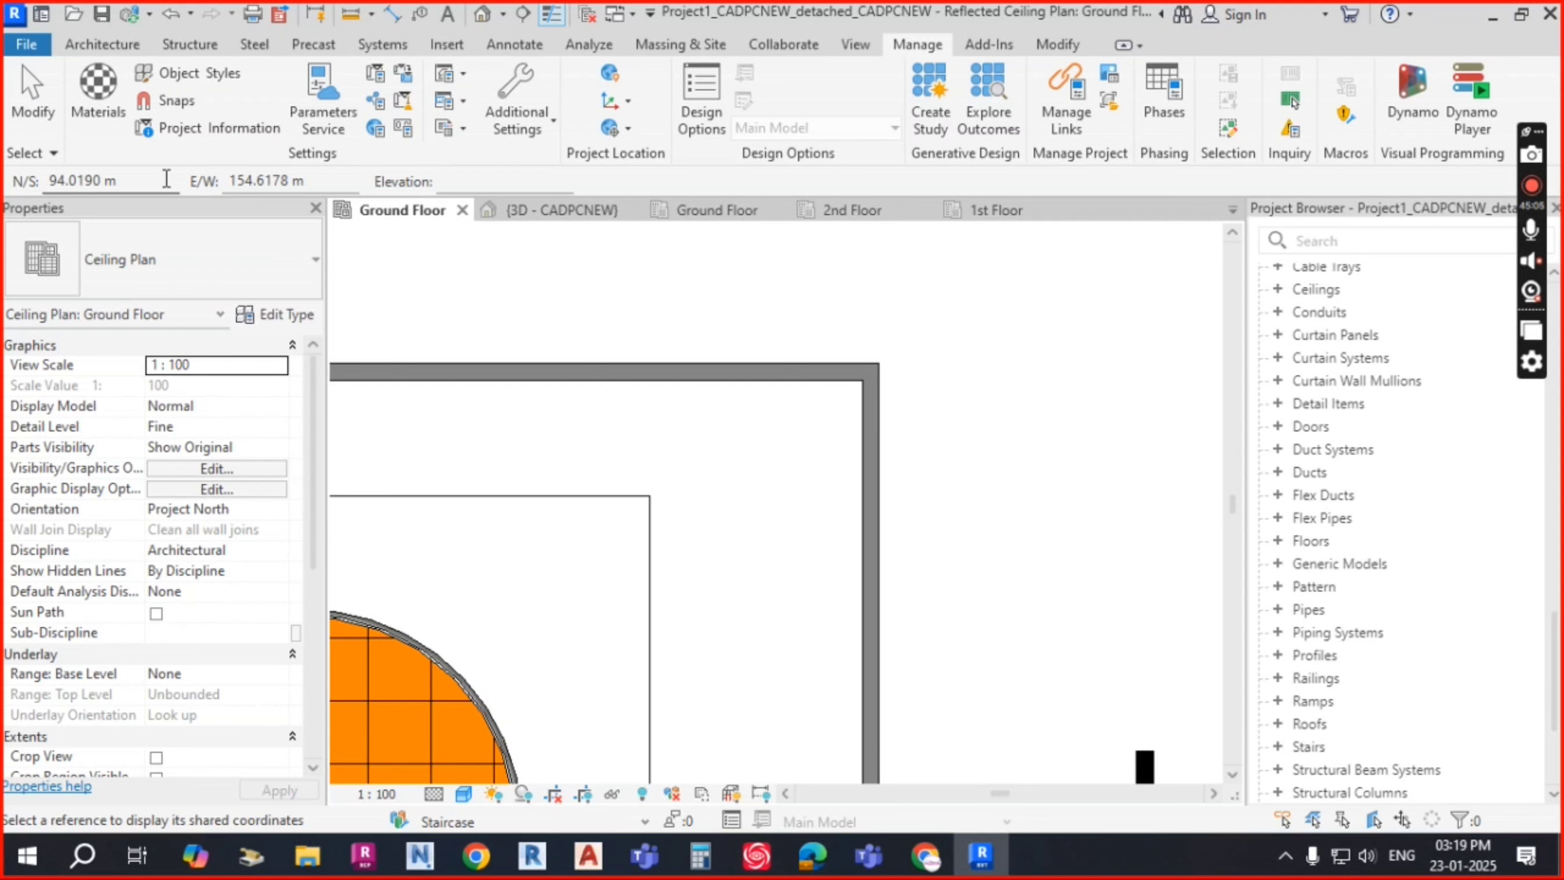
# Step: Check the shared coordinates offered for the edge of the inner bedroom ceiling and cancel without specifying new ones
pyautogui.click(629, 129)
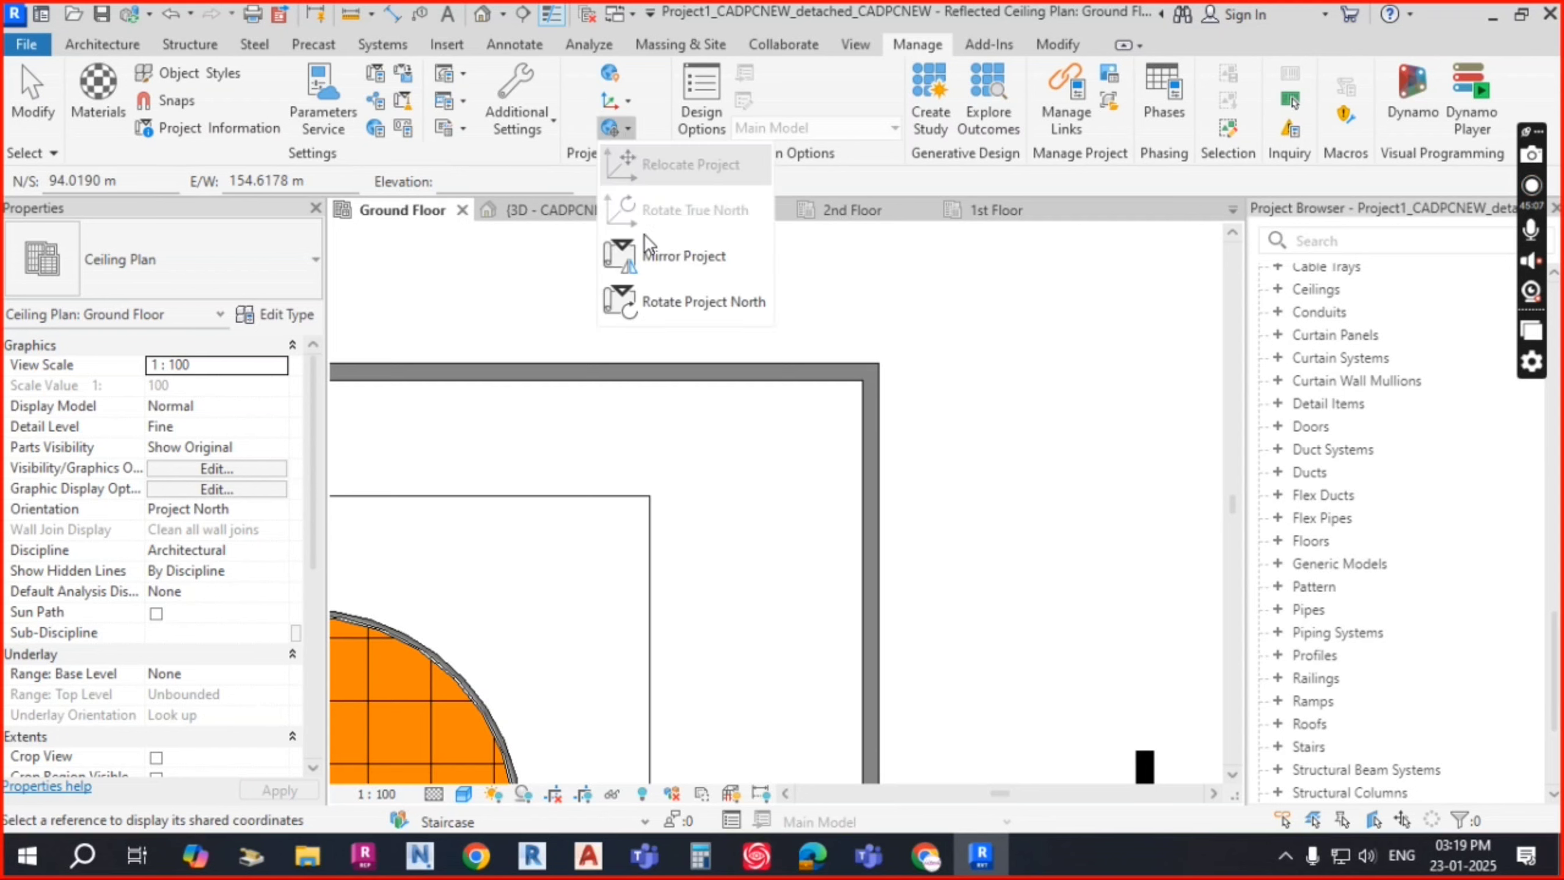
pyautogui.click(635, 102)
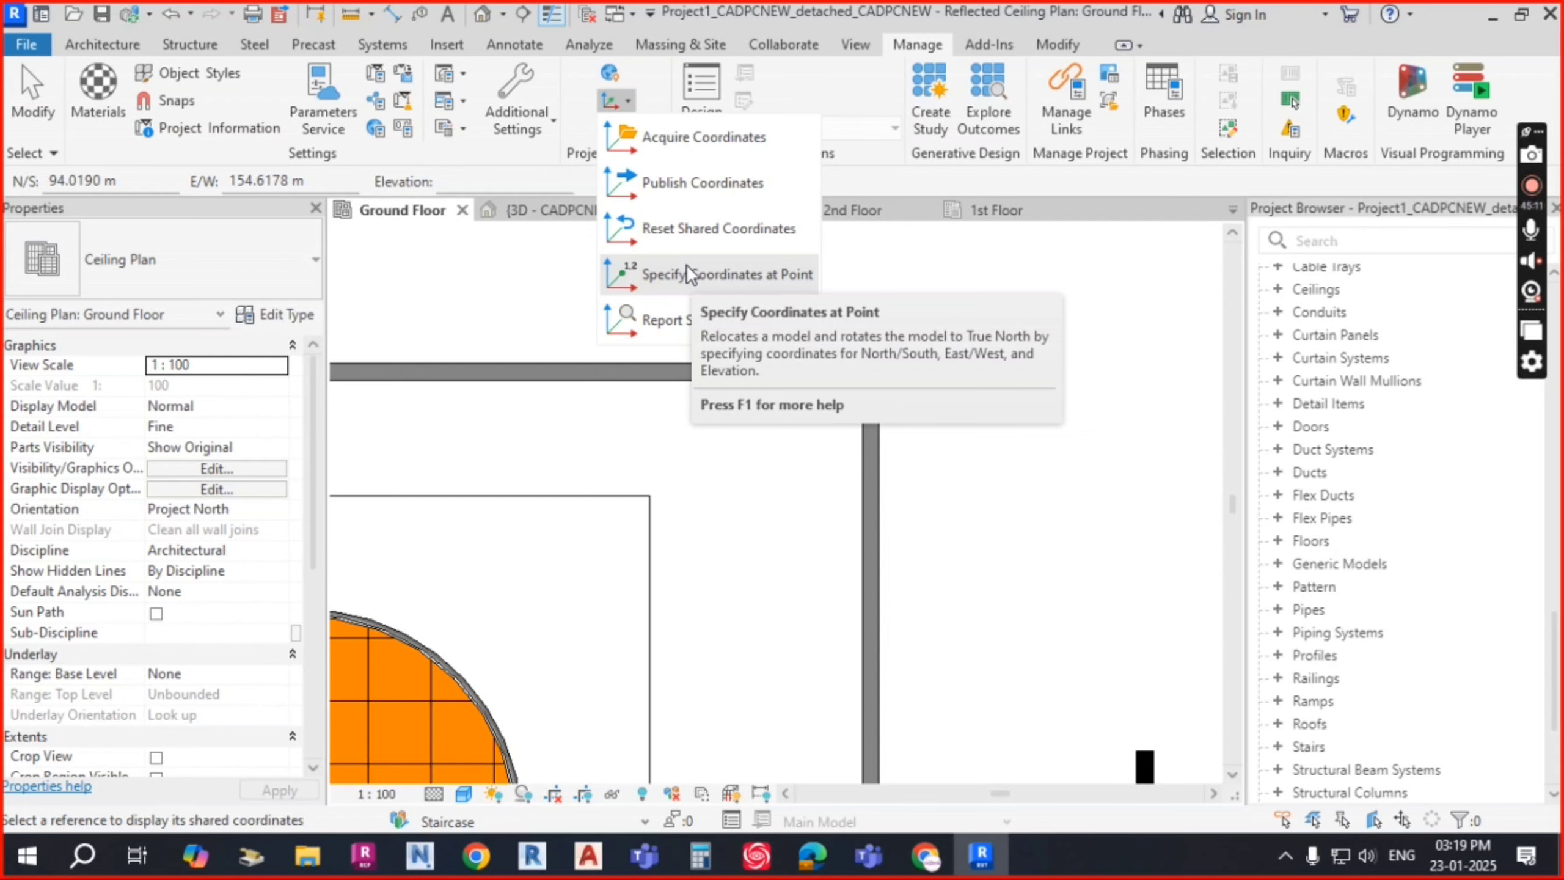
pyautogui.click(686, 272)
pyautogui.scroll(-3, 673, 517)
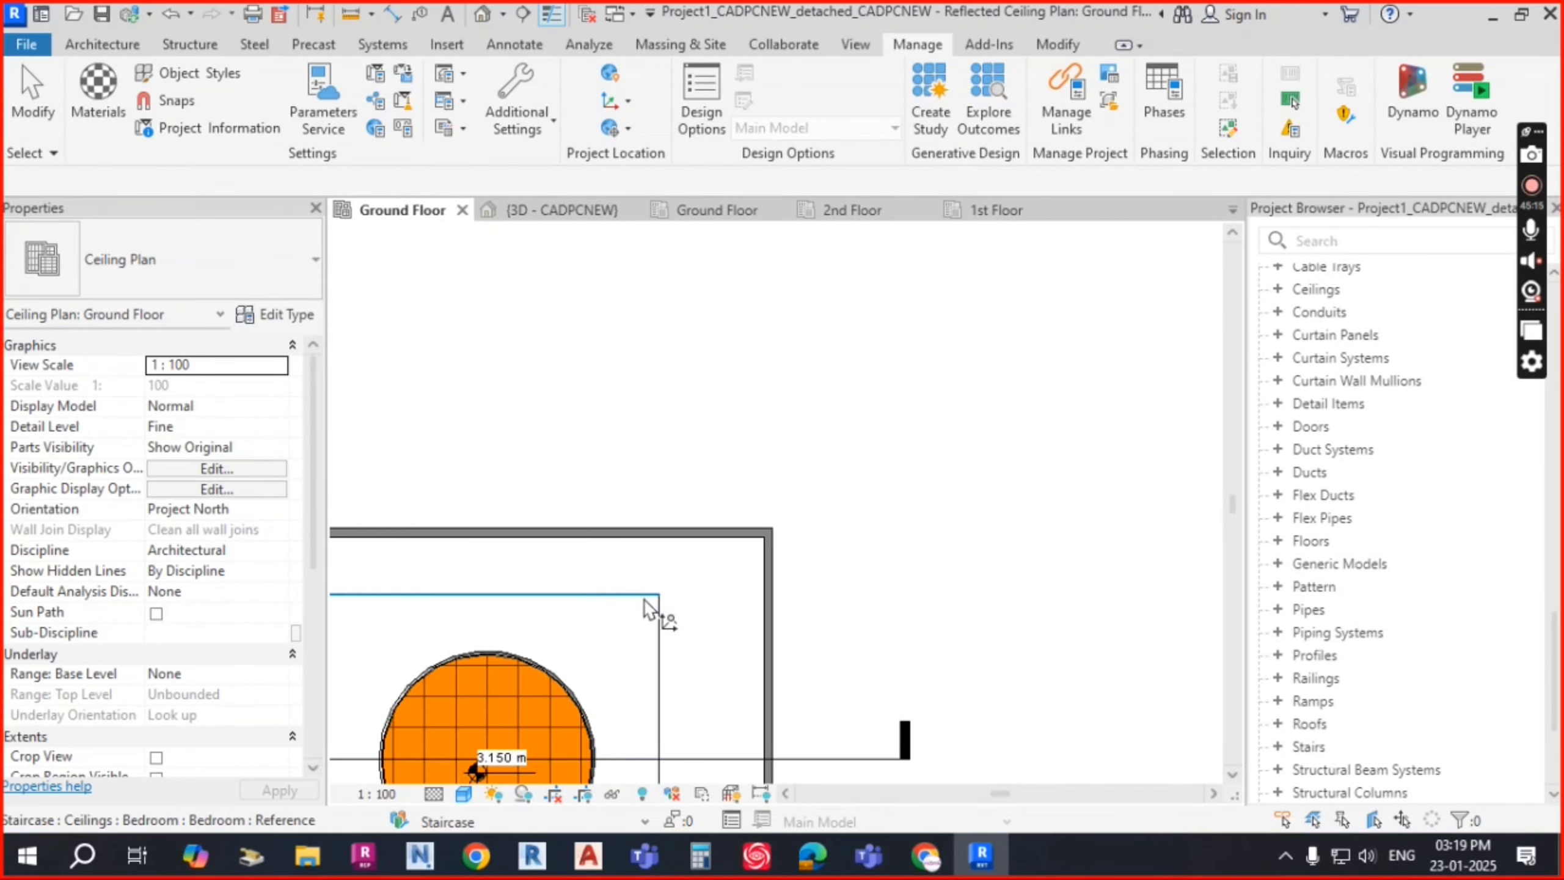
pyautogui.click(645, 596)
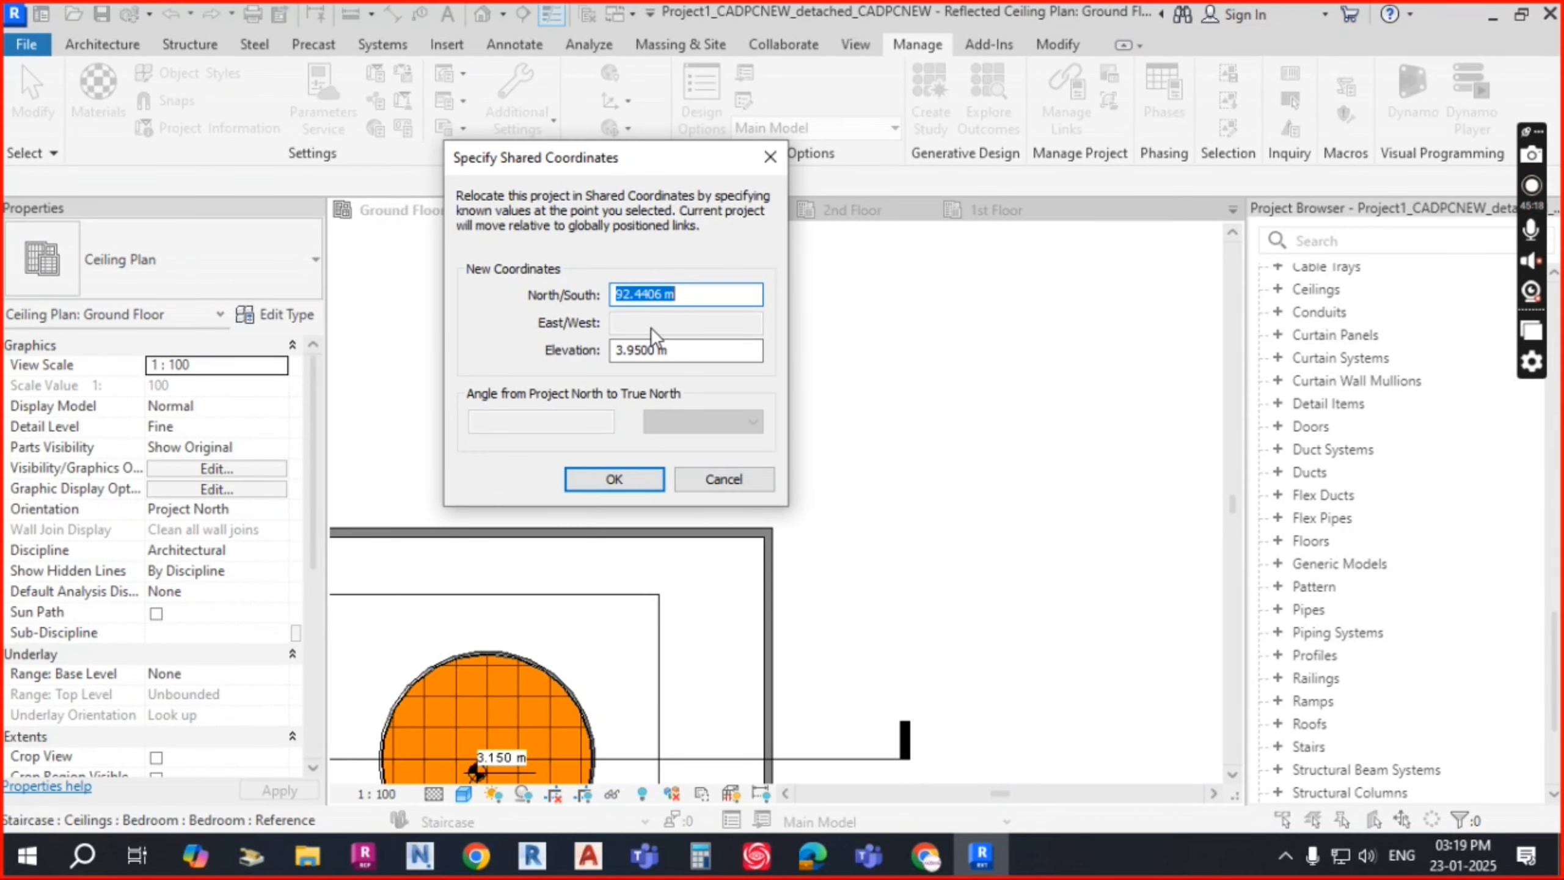
pyautogui.click(728, 485)
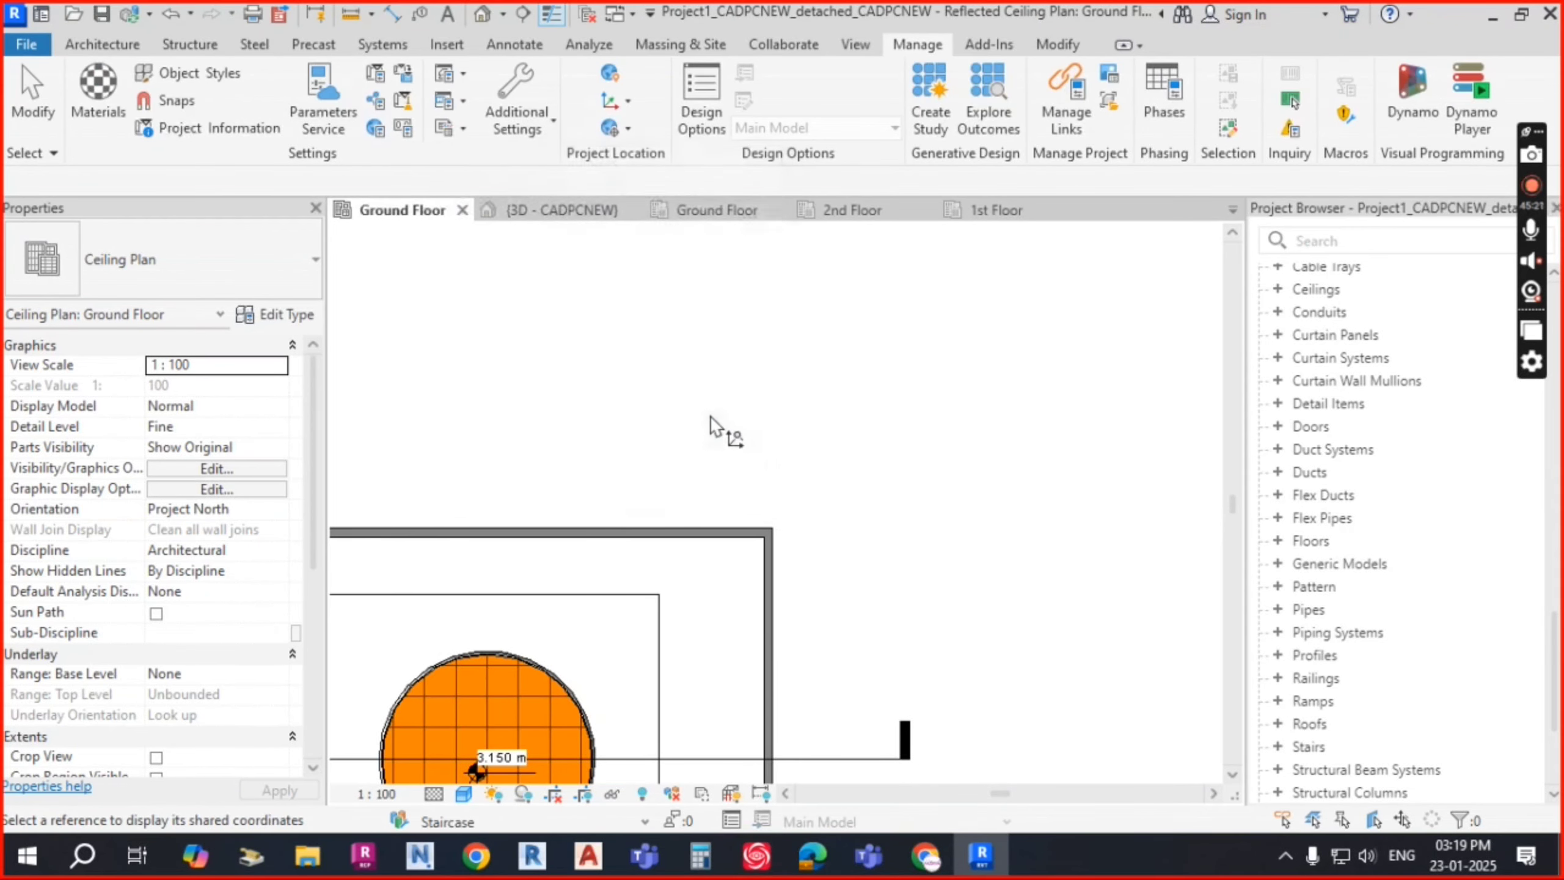
pyautogui.press('Escape')
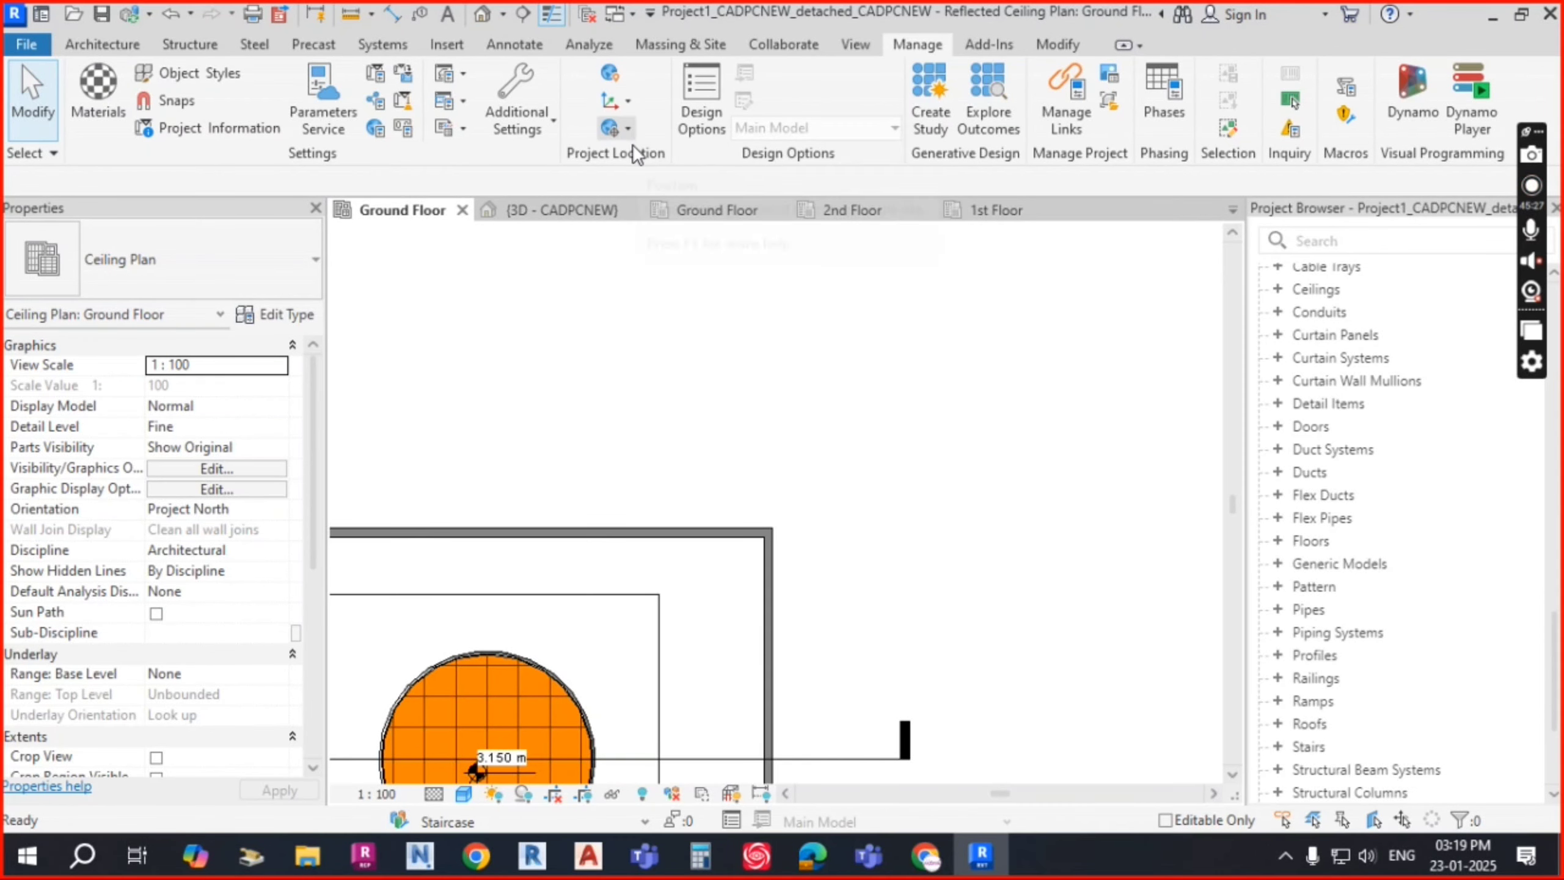
# Step: Review the project position options, including Mirror Project and Rotate Project North, without applying any
pyautogui.click(628, 131)
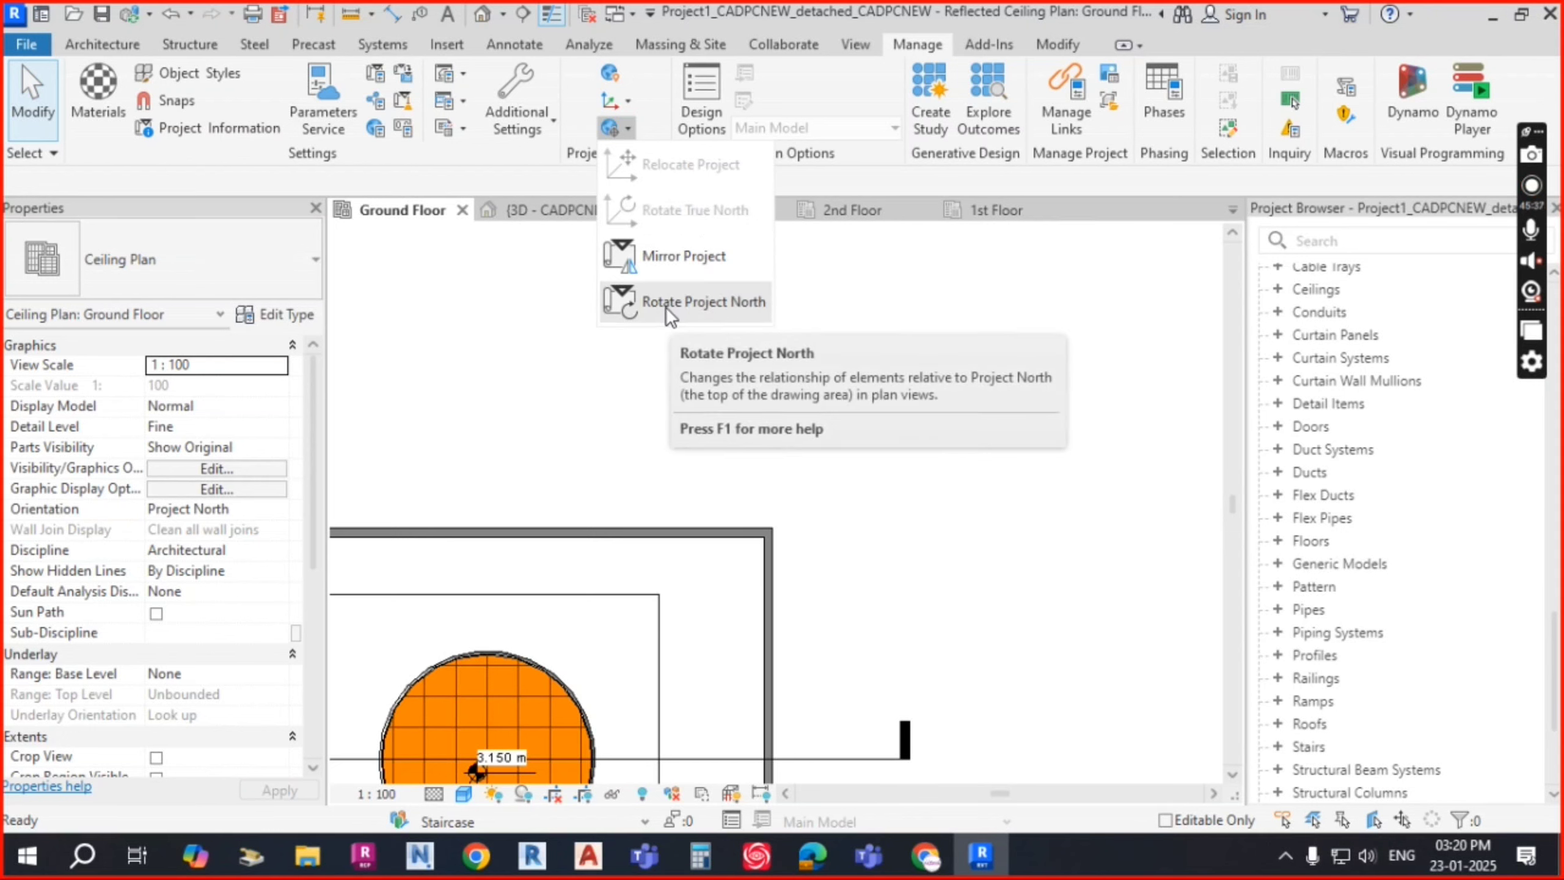
pyautogui.click(721, 222)
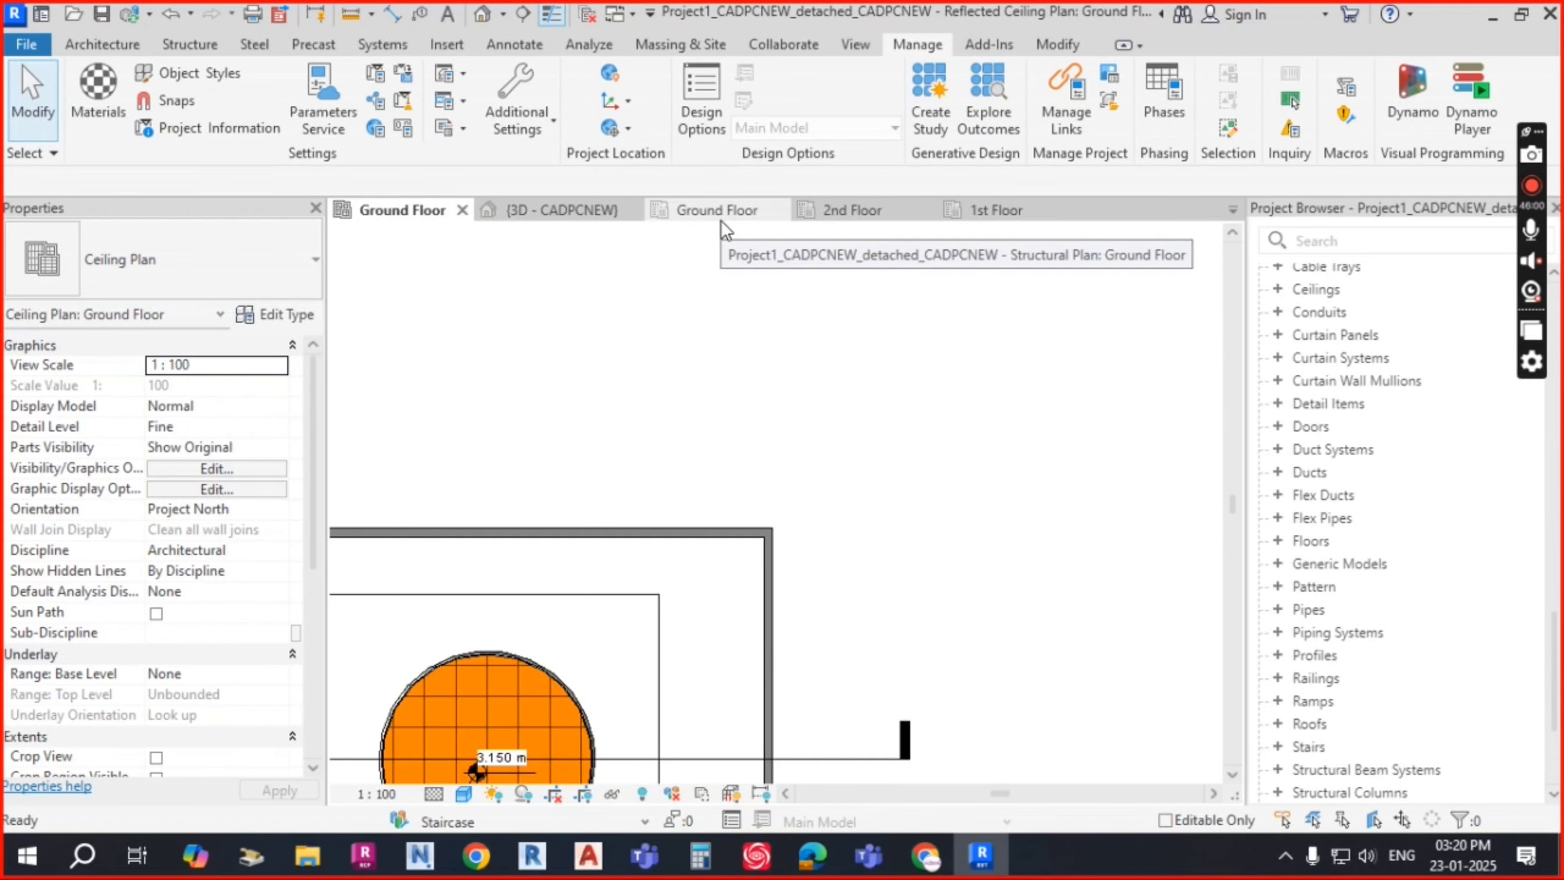
pyautogui.click(625, 128)
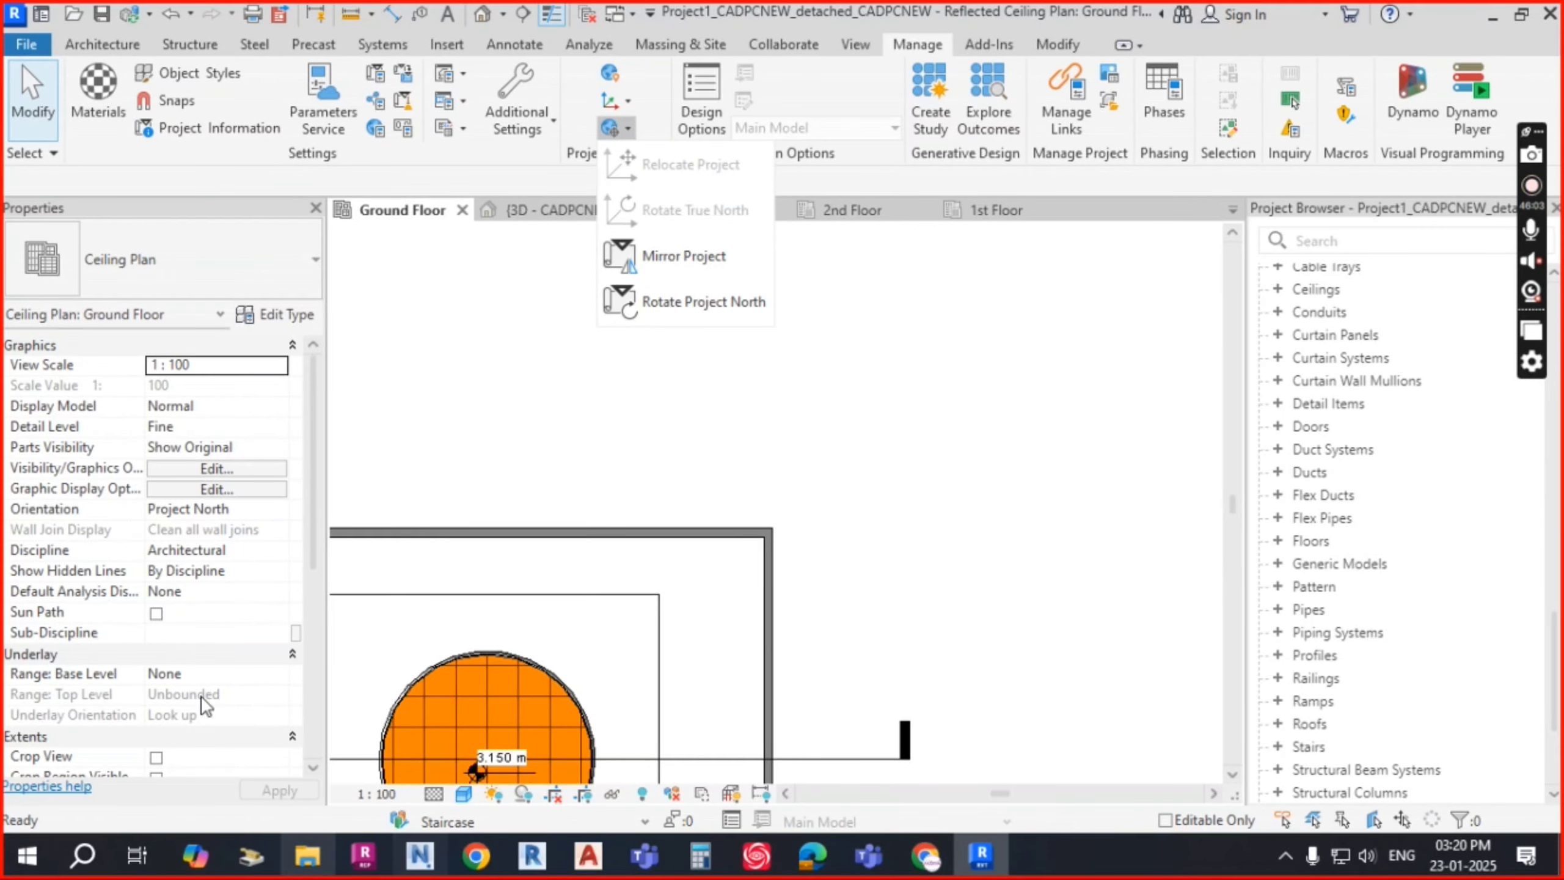
pyautogui.press('Escape')
pyautogui.scroll(-8, 735, 322)
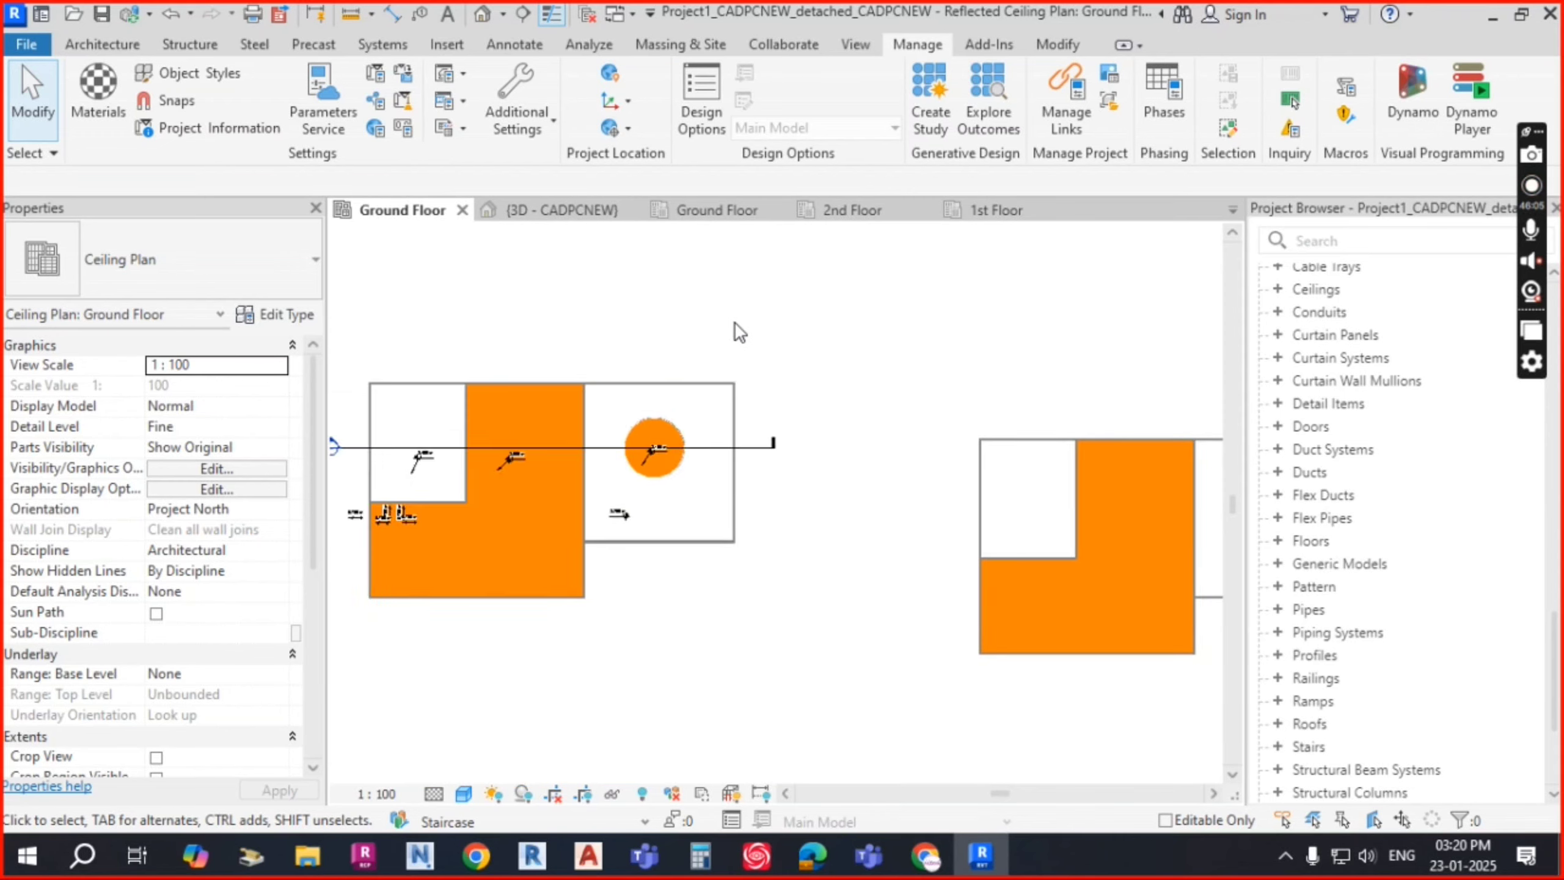
pyautogui.moveTo(819, 390); pyautogui.dragTo(785, 396, button='middle')
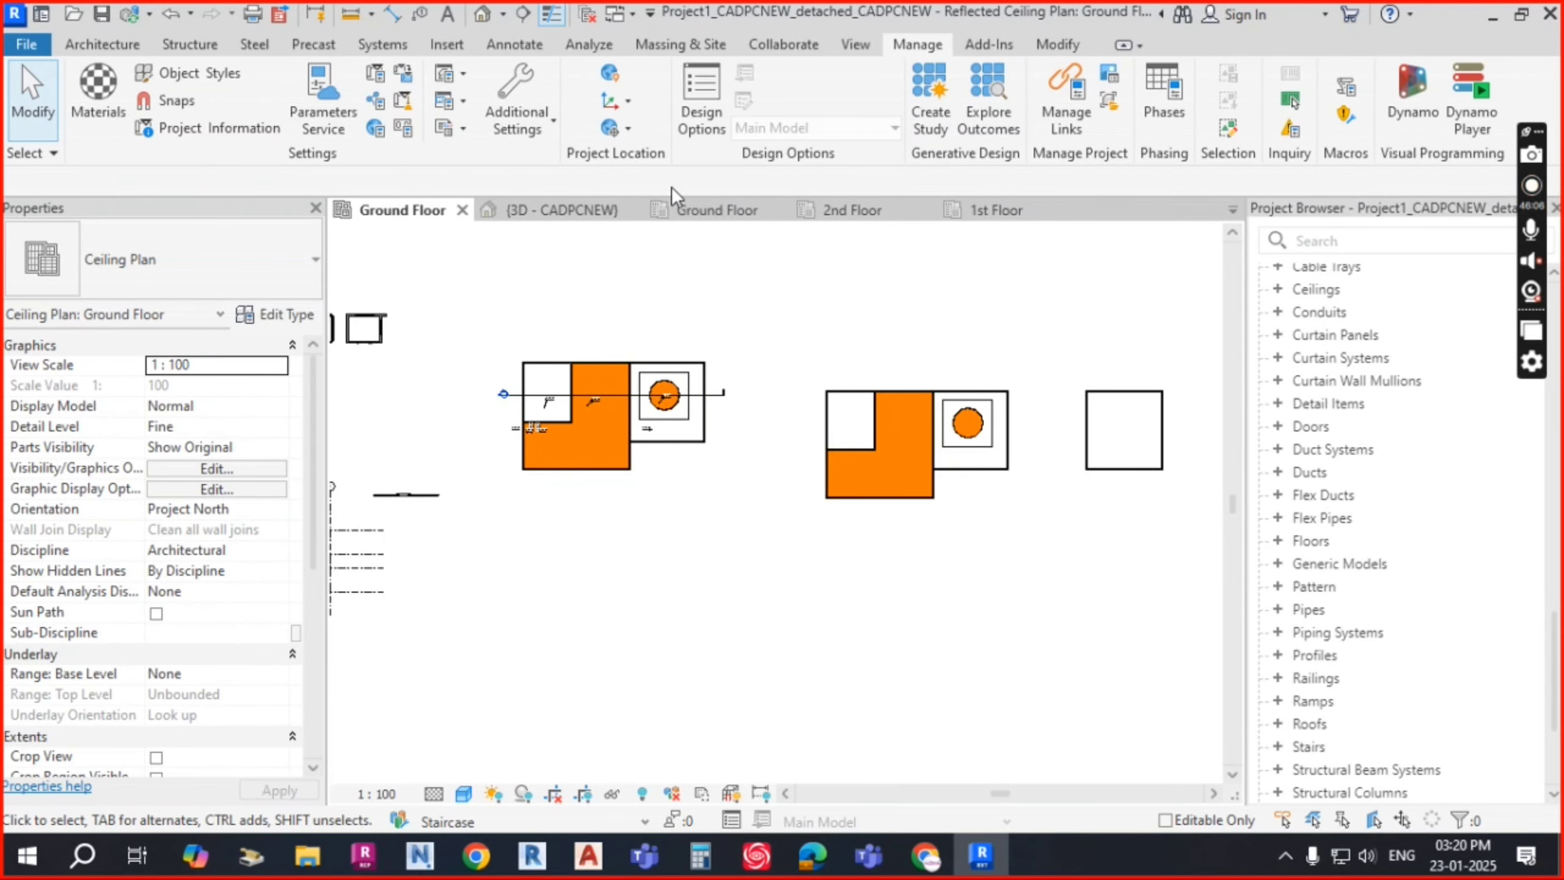
pyautogui.click(631, 133)
pyautogui.click(778, 369)
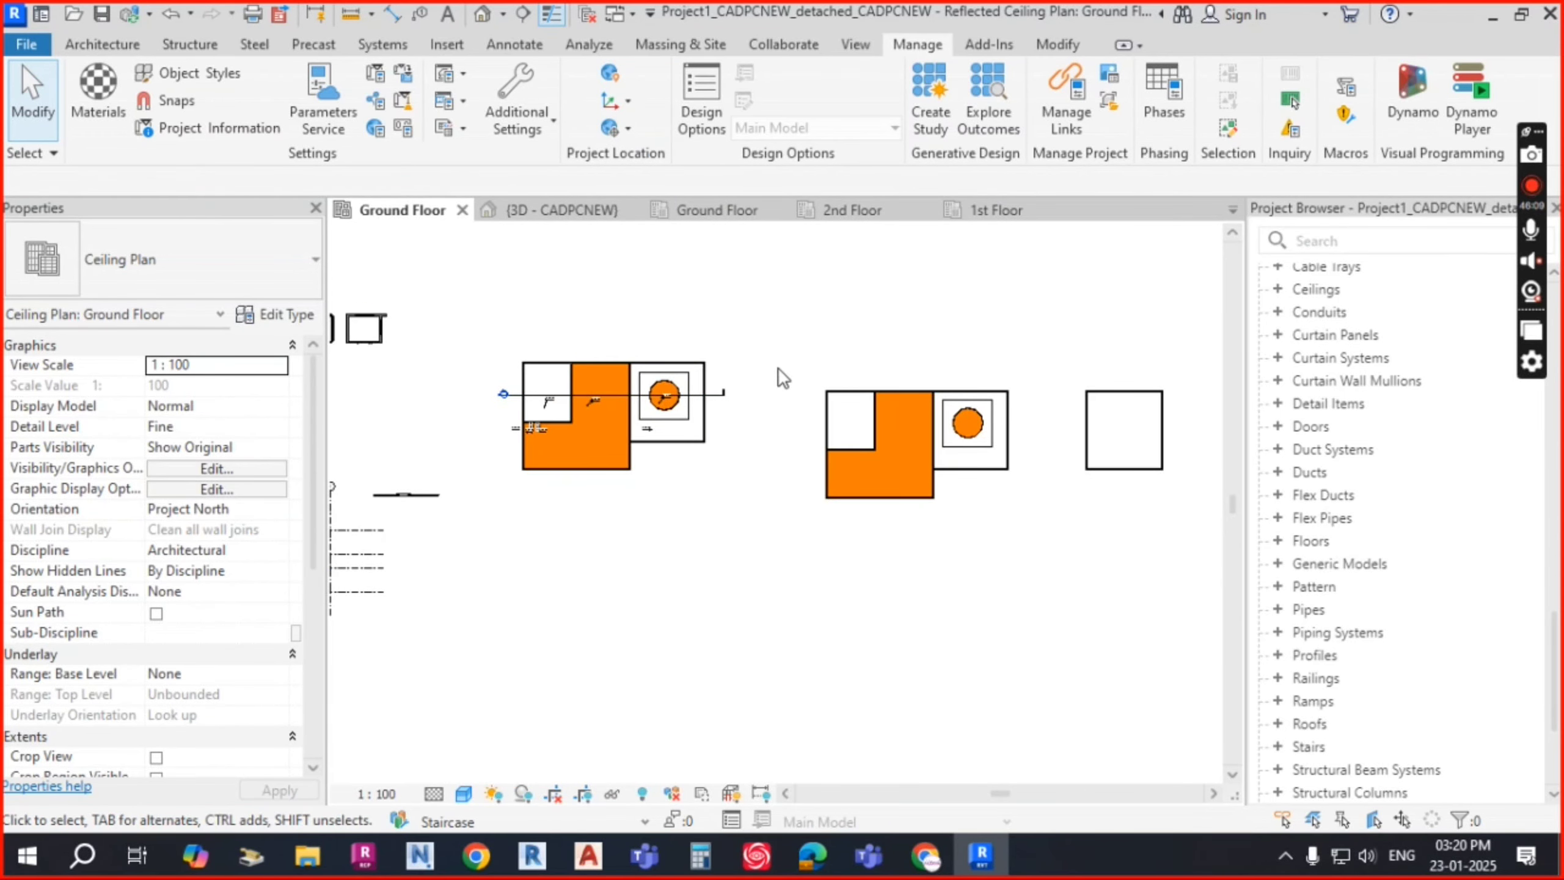
# Step: Draw a nearly circular detail line ellipse in Thin Lines style in the empty area beside the gridded building
pyautogui.scroll(-2, 778, 340)
pyautogui.moveTo(830, 303); pyautogui.dragTo(838, 374, button='middle')
pyautogui.scroll(-2, 838, 376)
pyautogui.scroll(2, 421, 537)
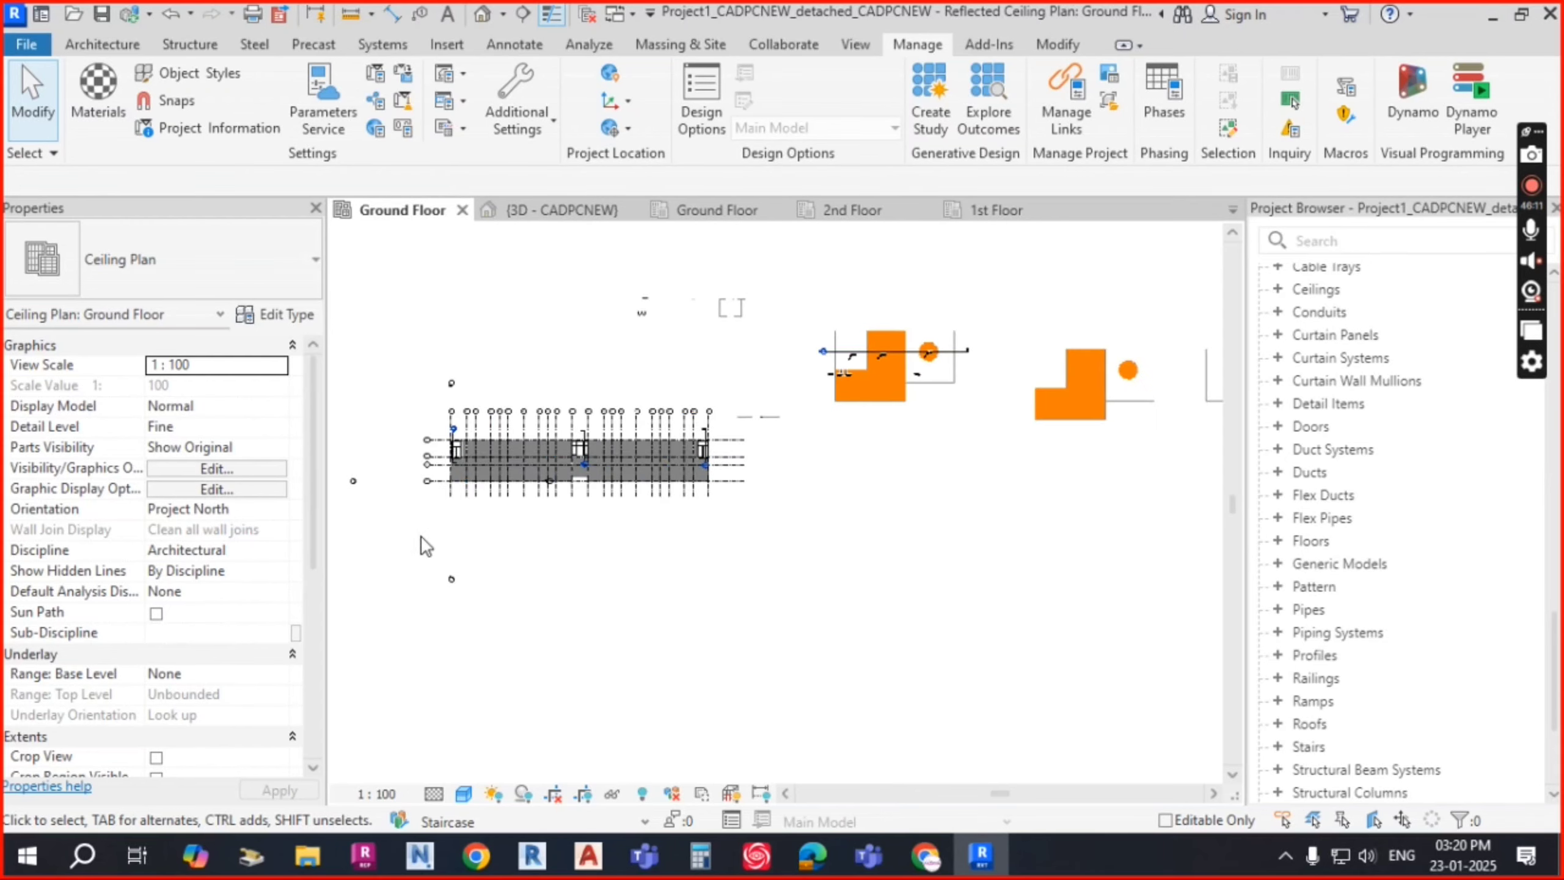
pyautogui.scroll(1, 456, 505)
pyautogui.scroll(2, 869, 487)
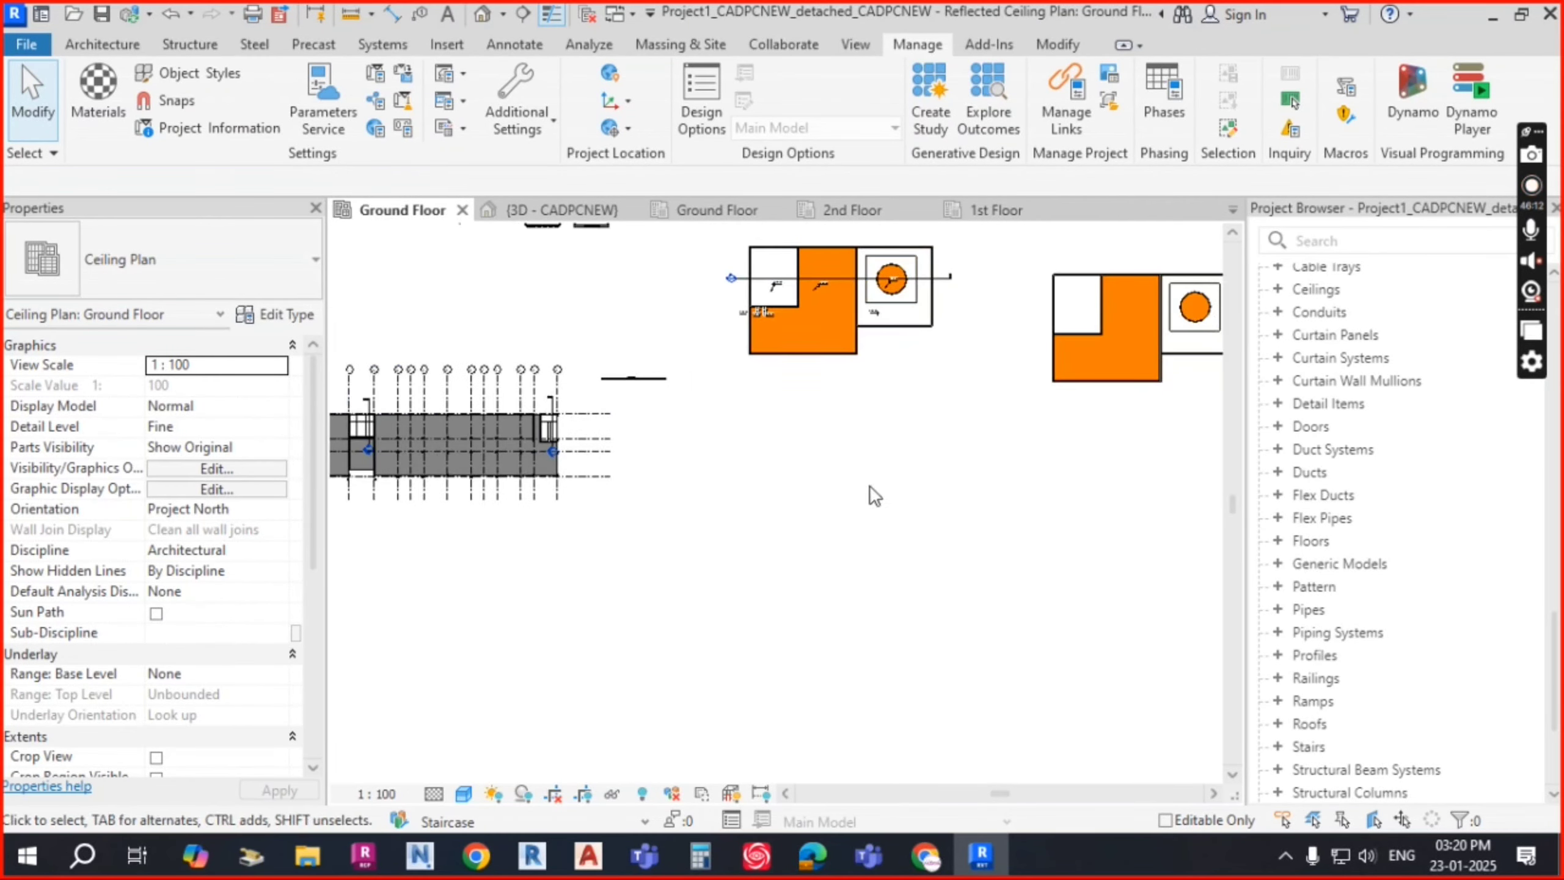
pyautogui.click(509, 45)
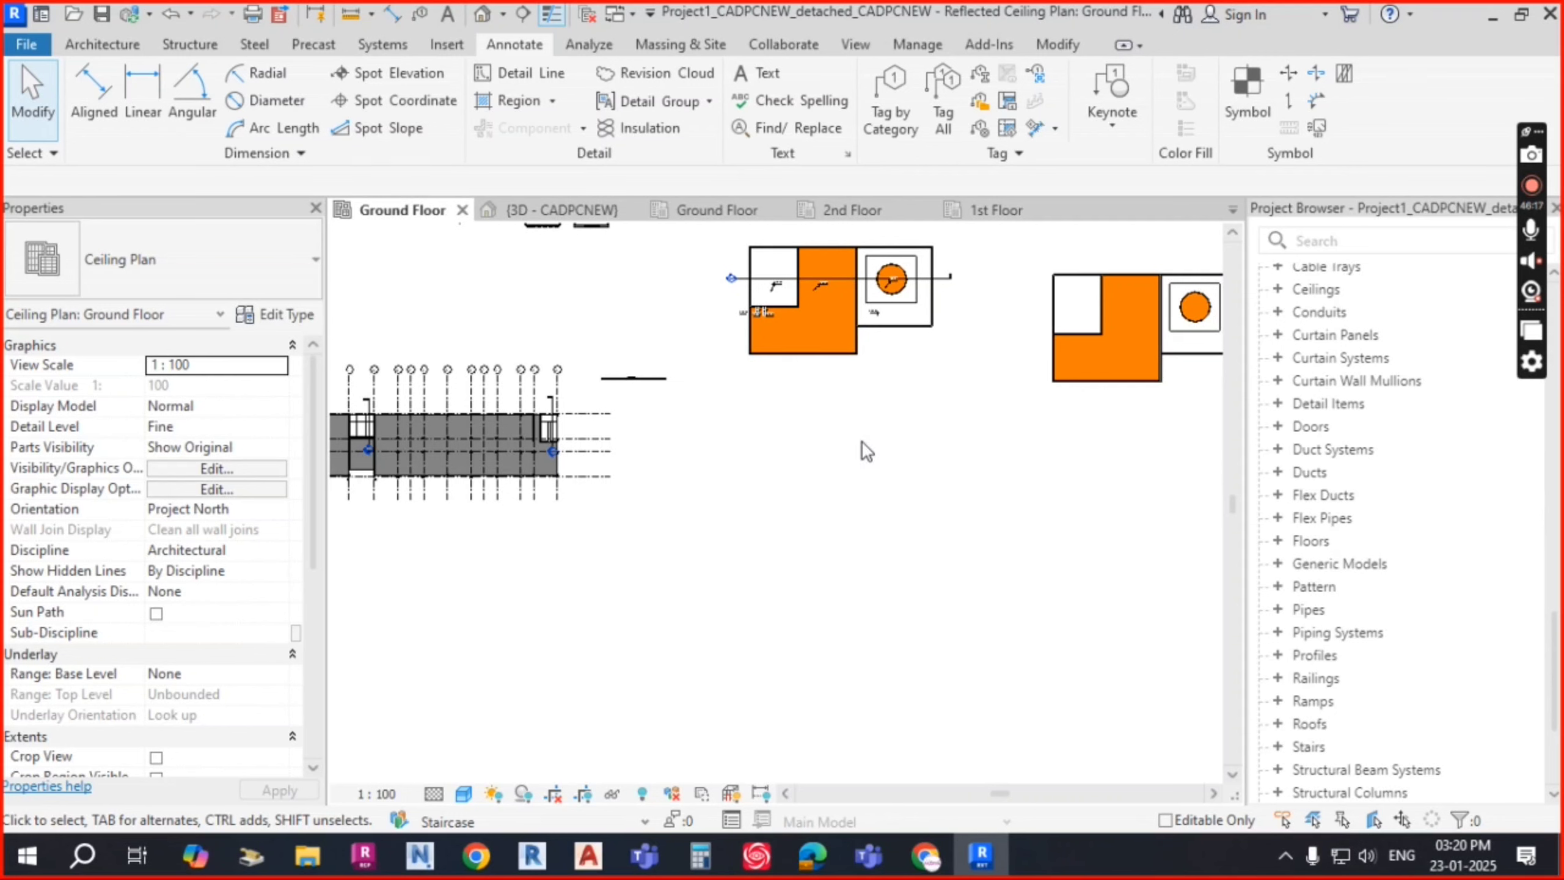
pyautogui.click(509, 79)
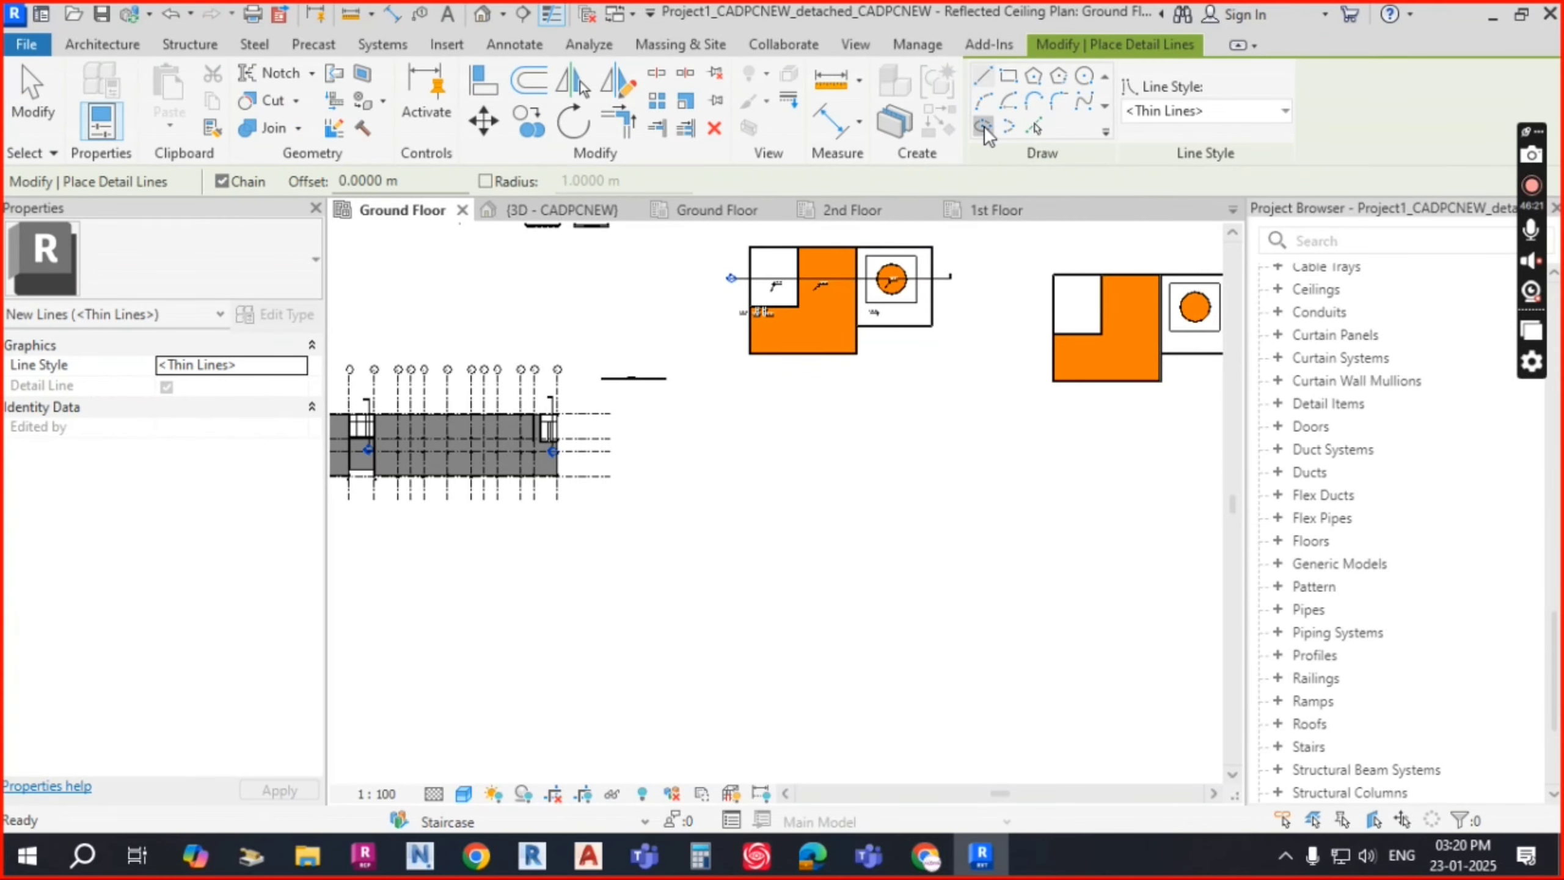
pyautogui.click(984, 130)
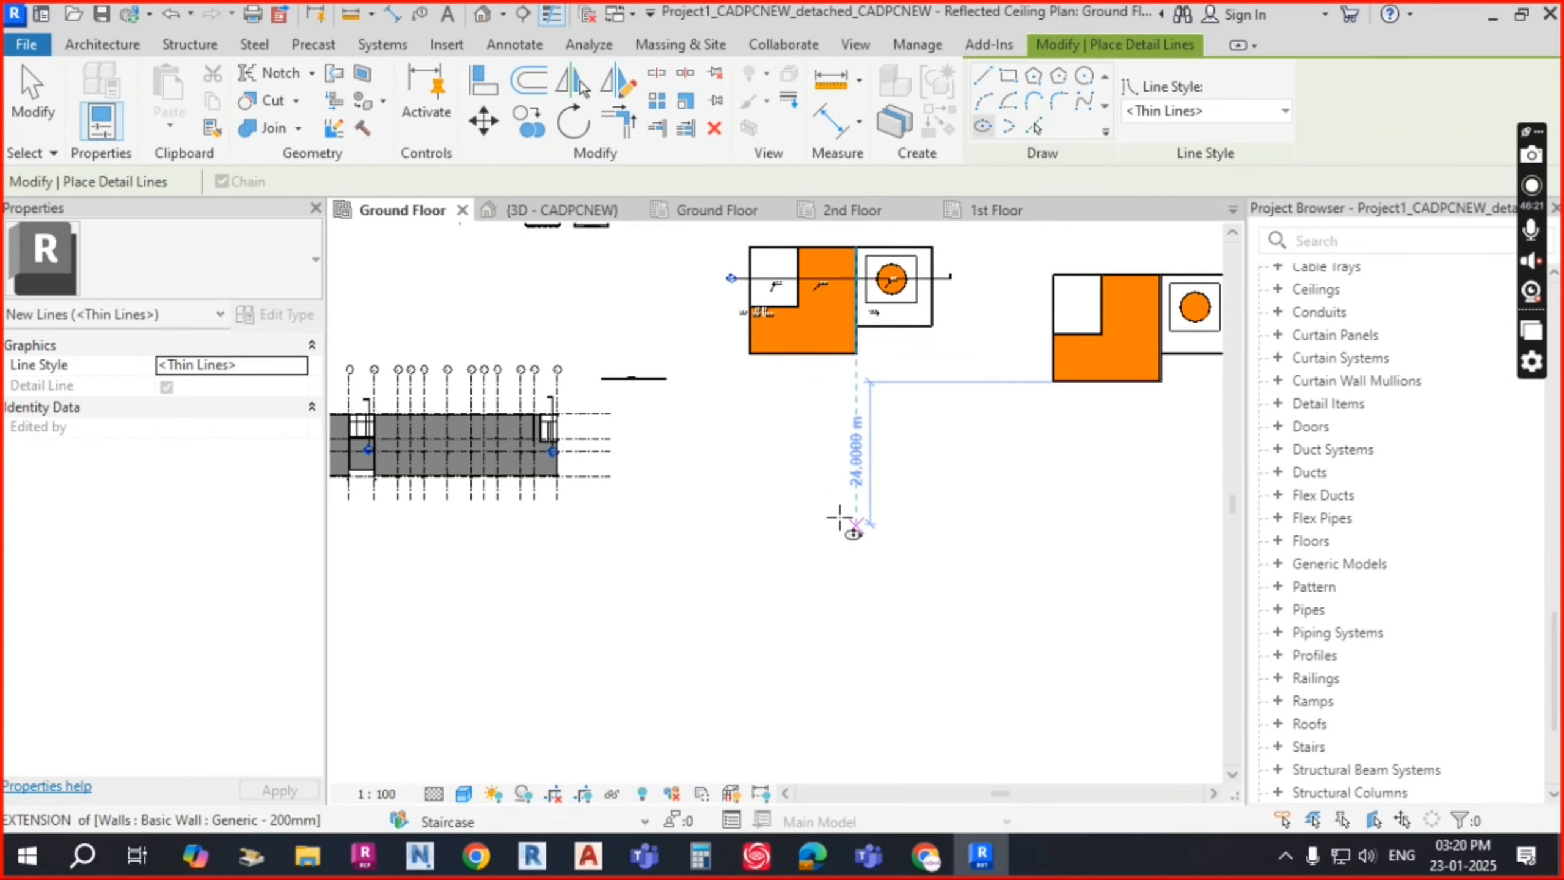
pyautogui.click(732, 477)
pyautogui.click(758, 451)
pyautogui.scroll(-2, 846, 463)
pyautogui.press('Escape')
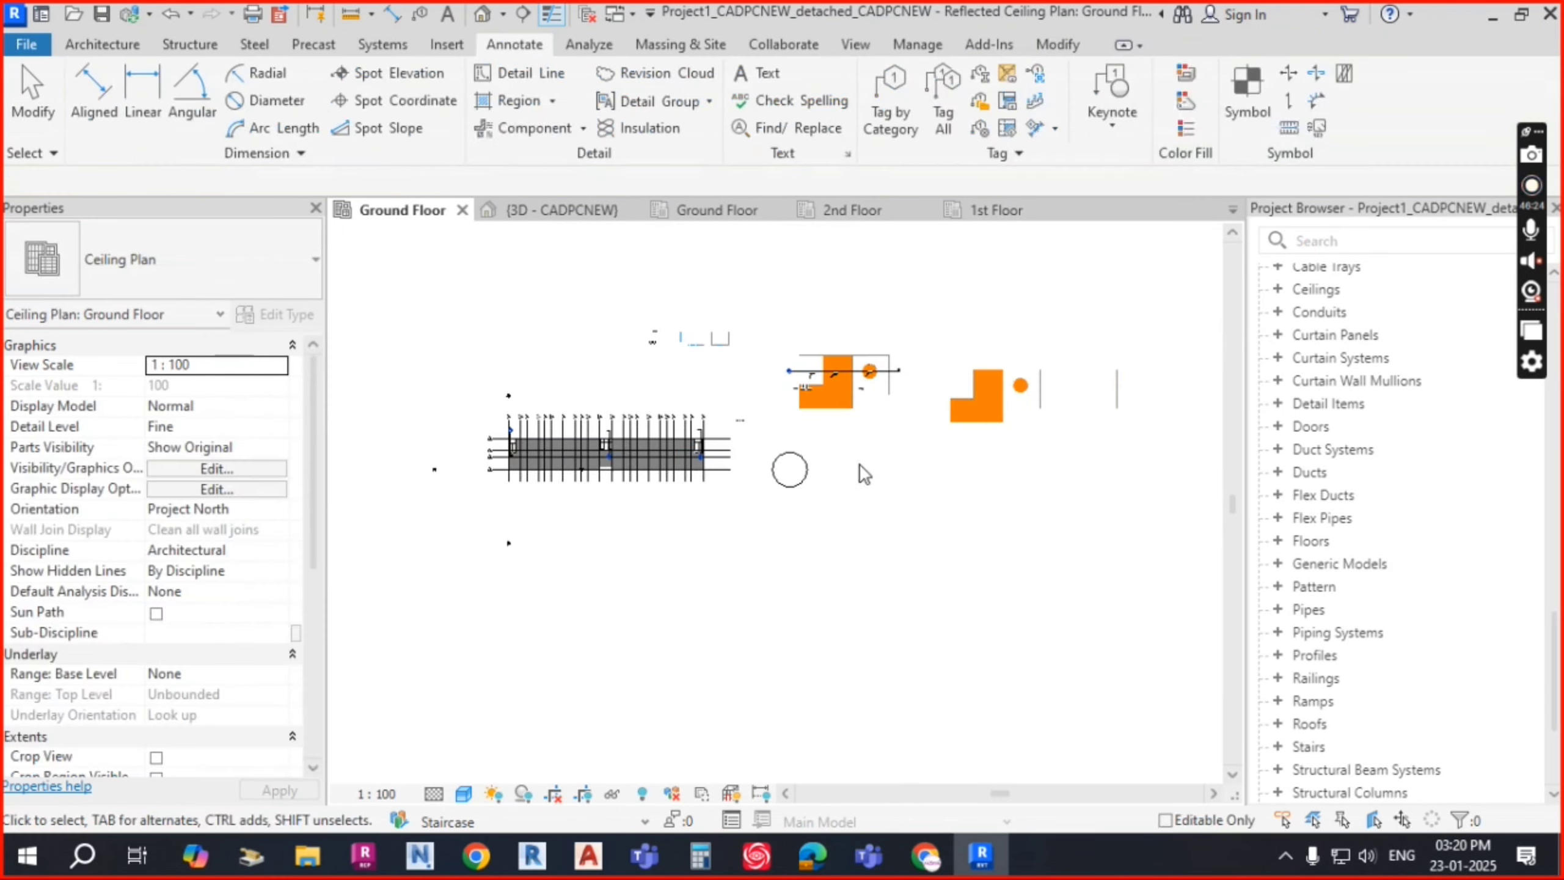
pyautogui.scroll(3, 862, 466)
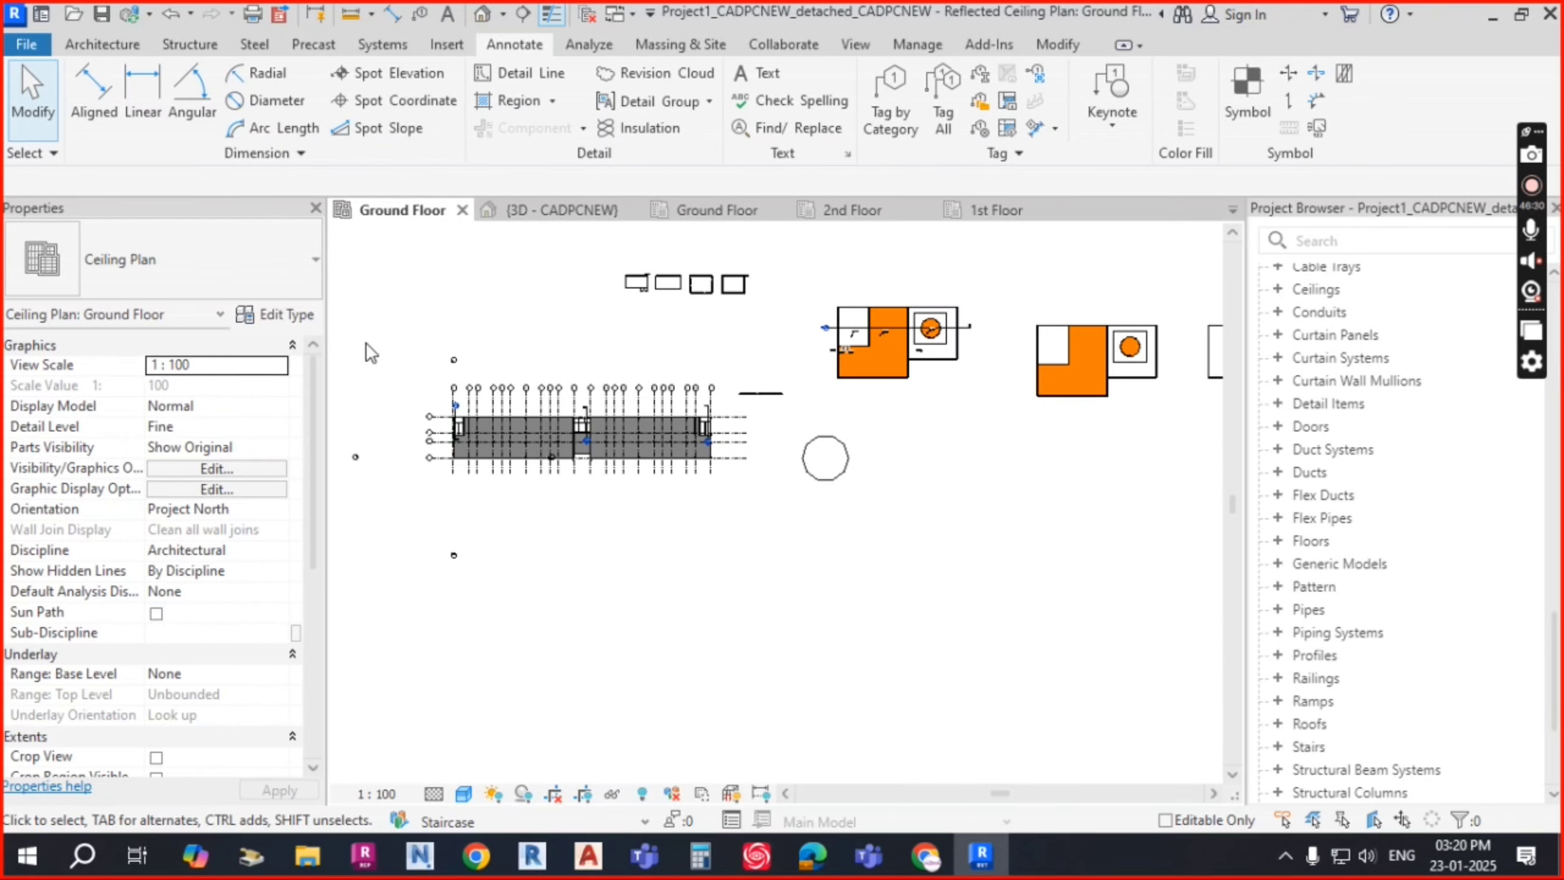
pyautogui.moveTo(367, 345); pyautogui.dragTo(794, 527)
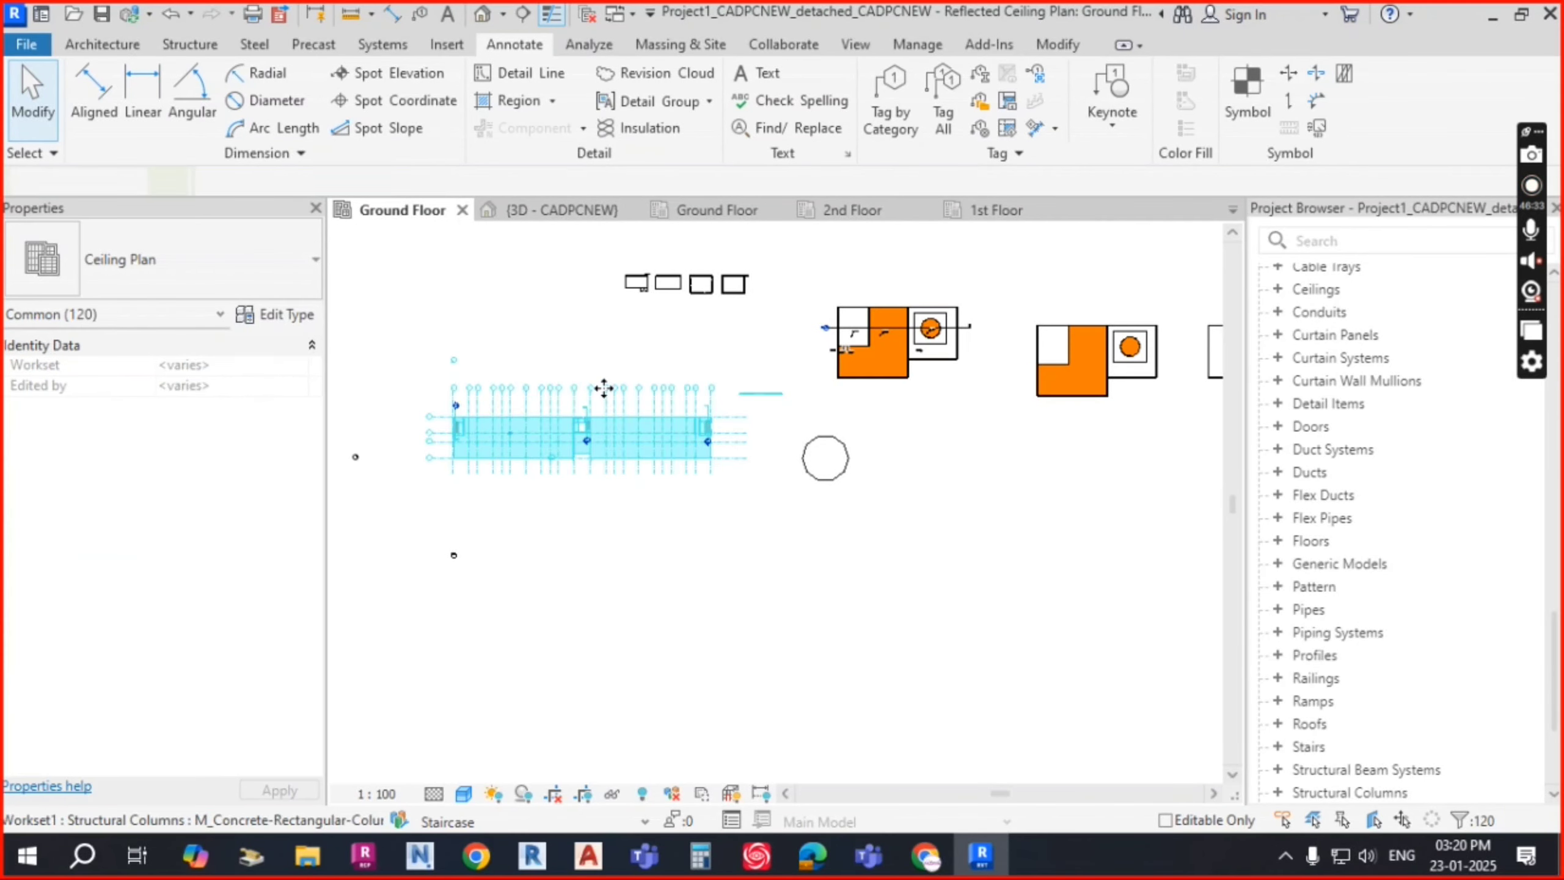
pyautogui.press('Escape')
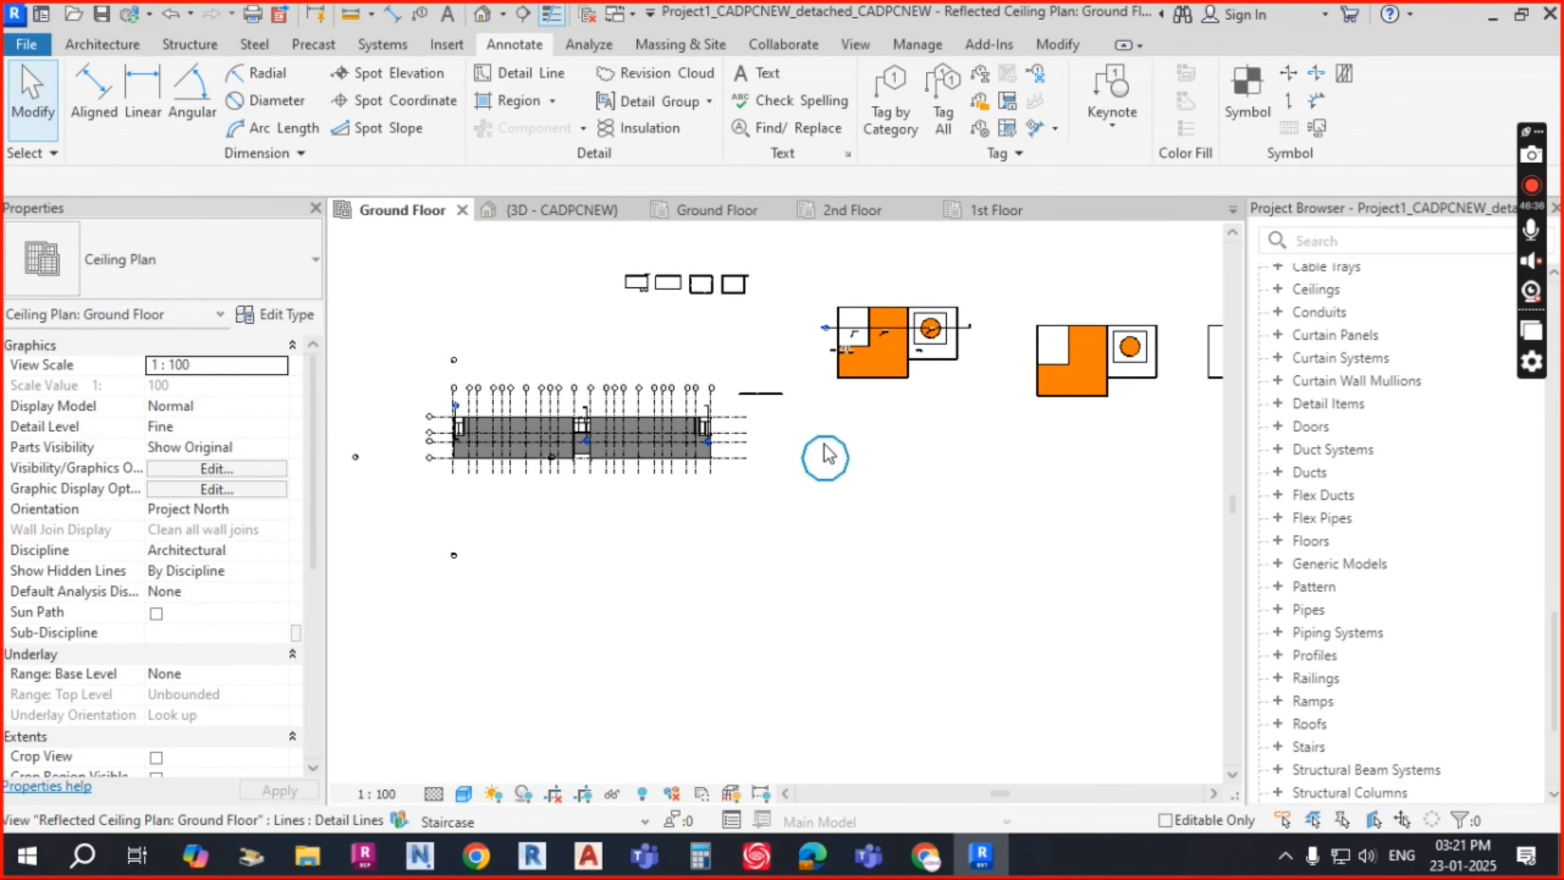
pyautogui.scroll(5, 434, 468)
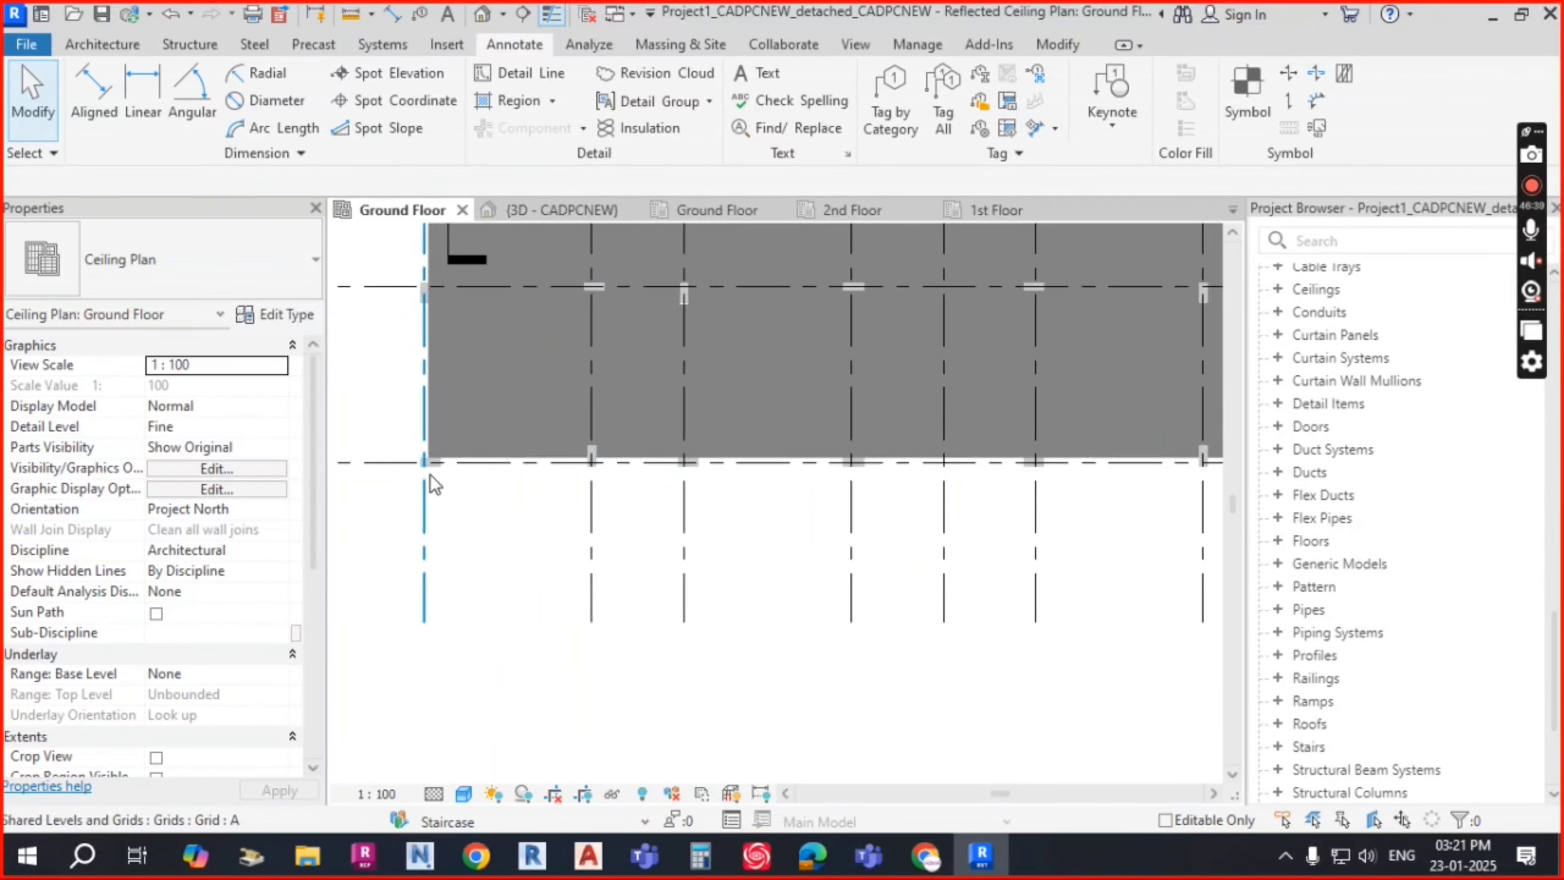
pyautogui.scroll(-2, 422, 455)
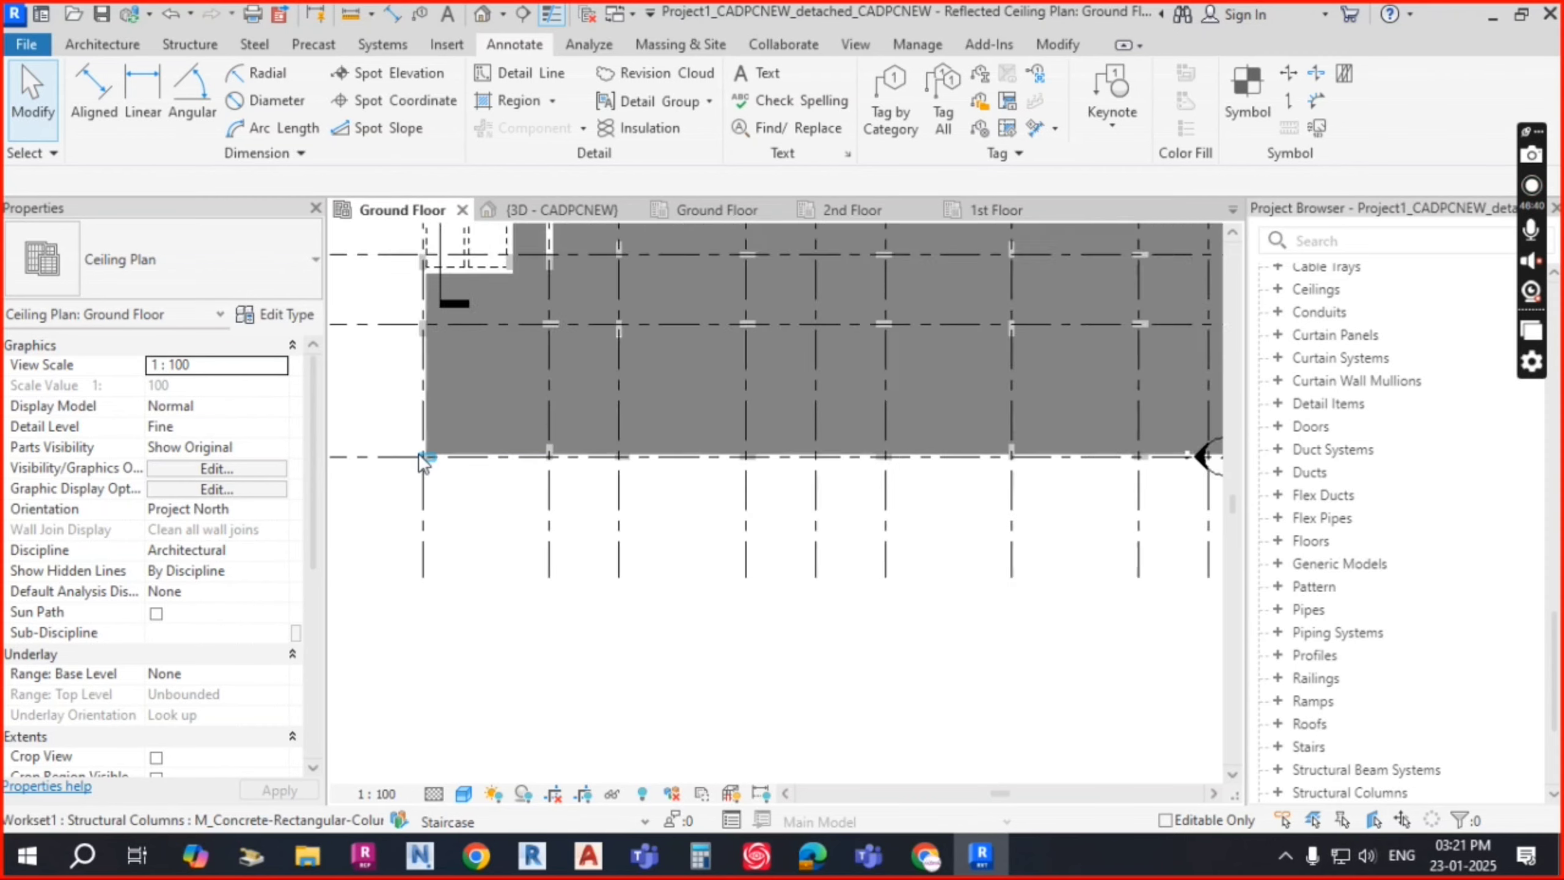
pyautogui.scroll(-4, 421, 455)
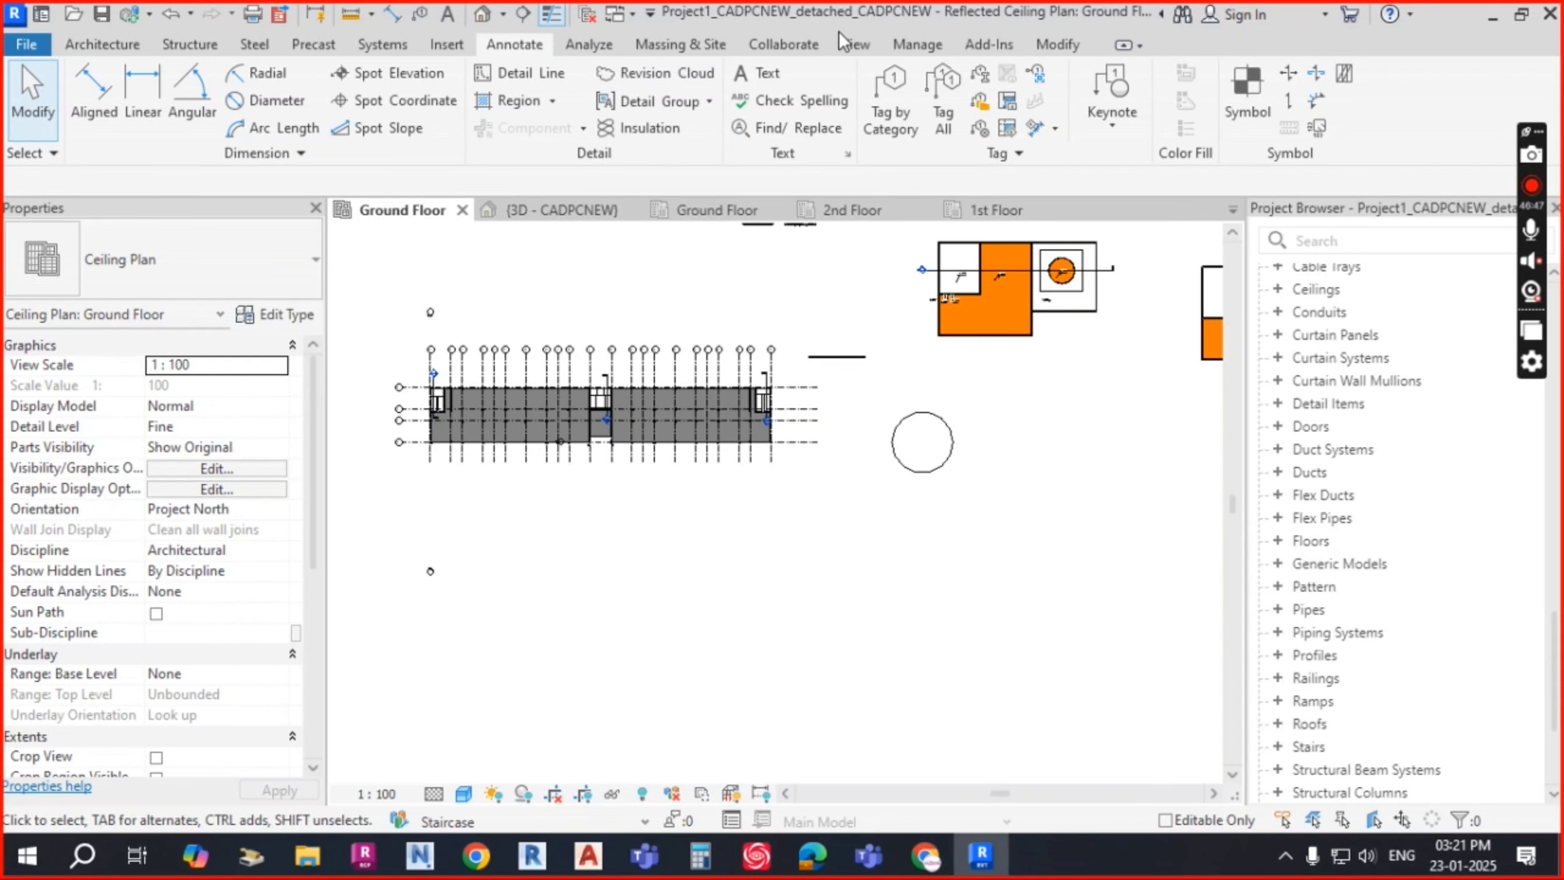
# Step: Check which project position options are available in the ceiling plan with the whole gridded building selected
pyautogui.click(905, 44)
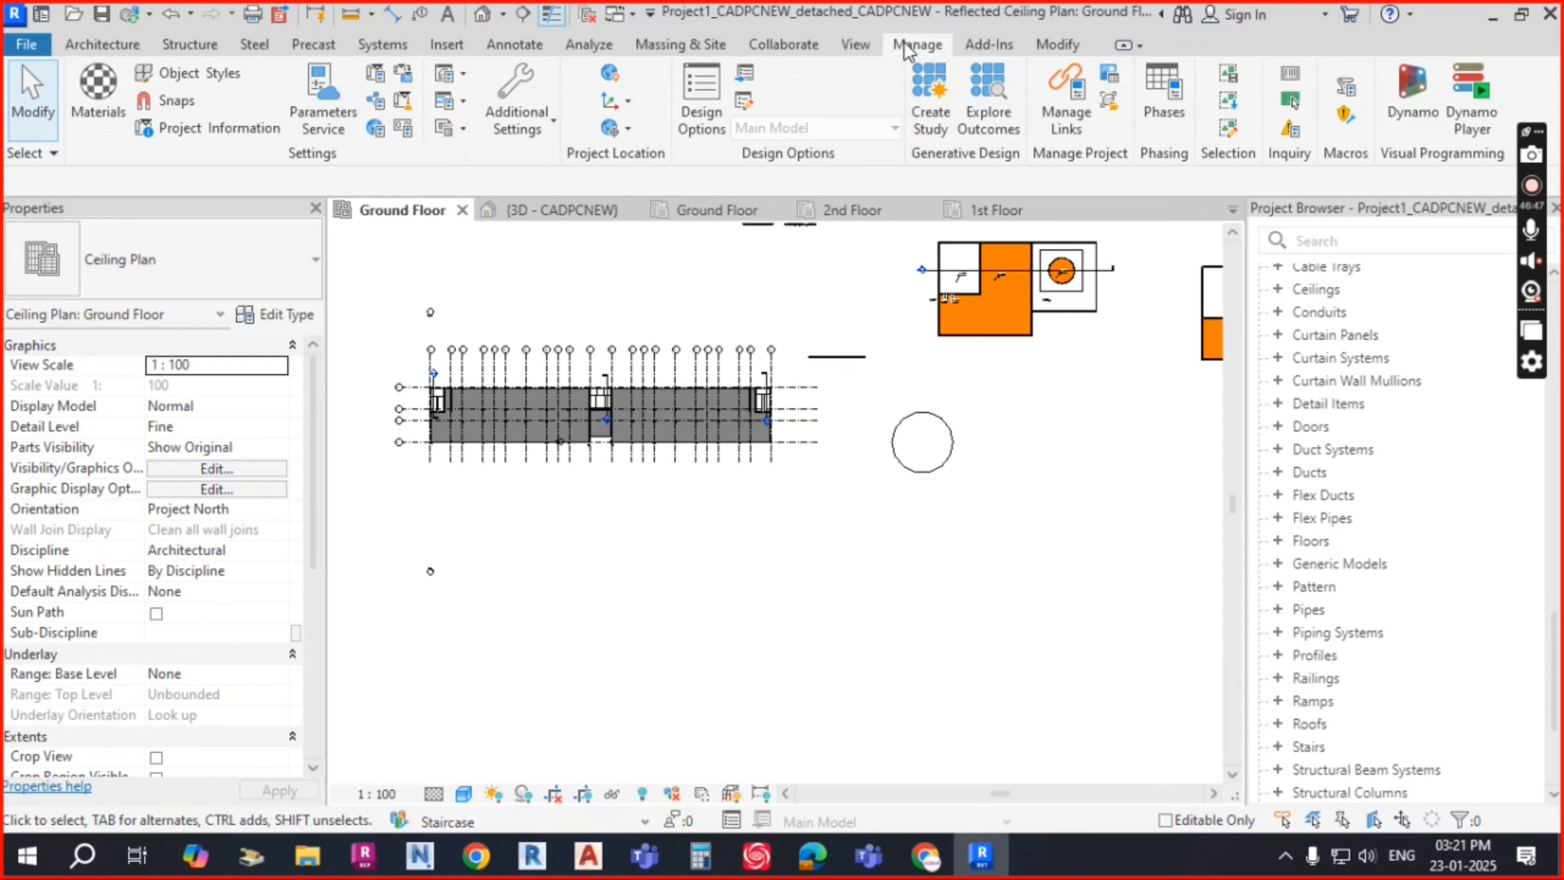
pyautogui.click(627, 128)
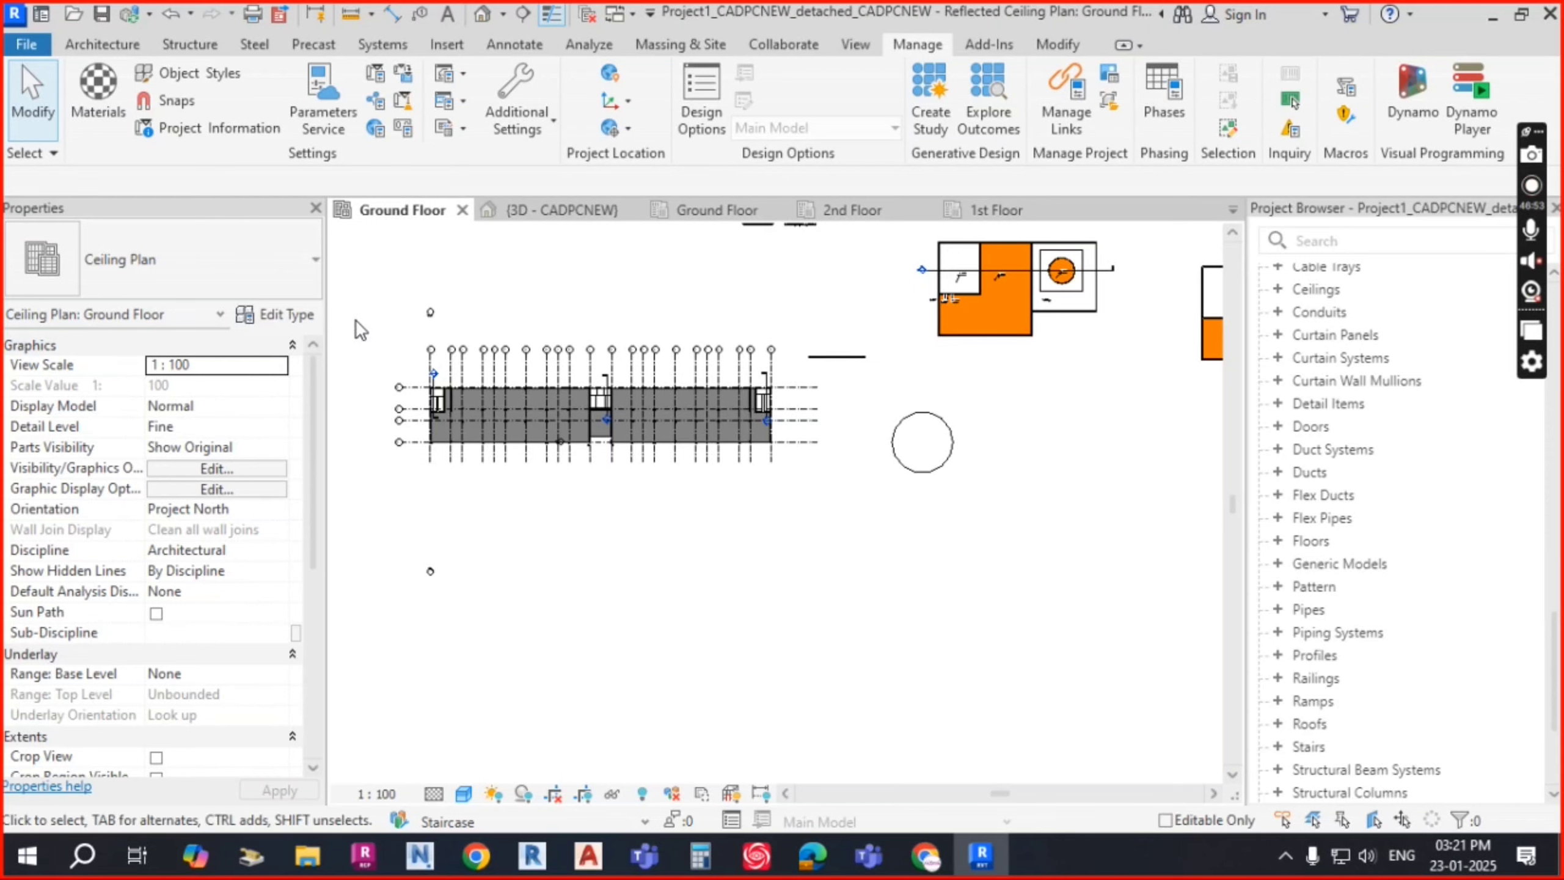
pyautogui.moveTo(357, 320); pyautogui.dragTo(858, 517)
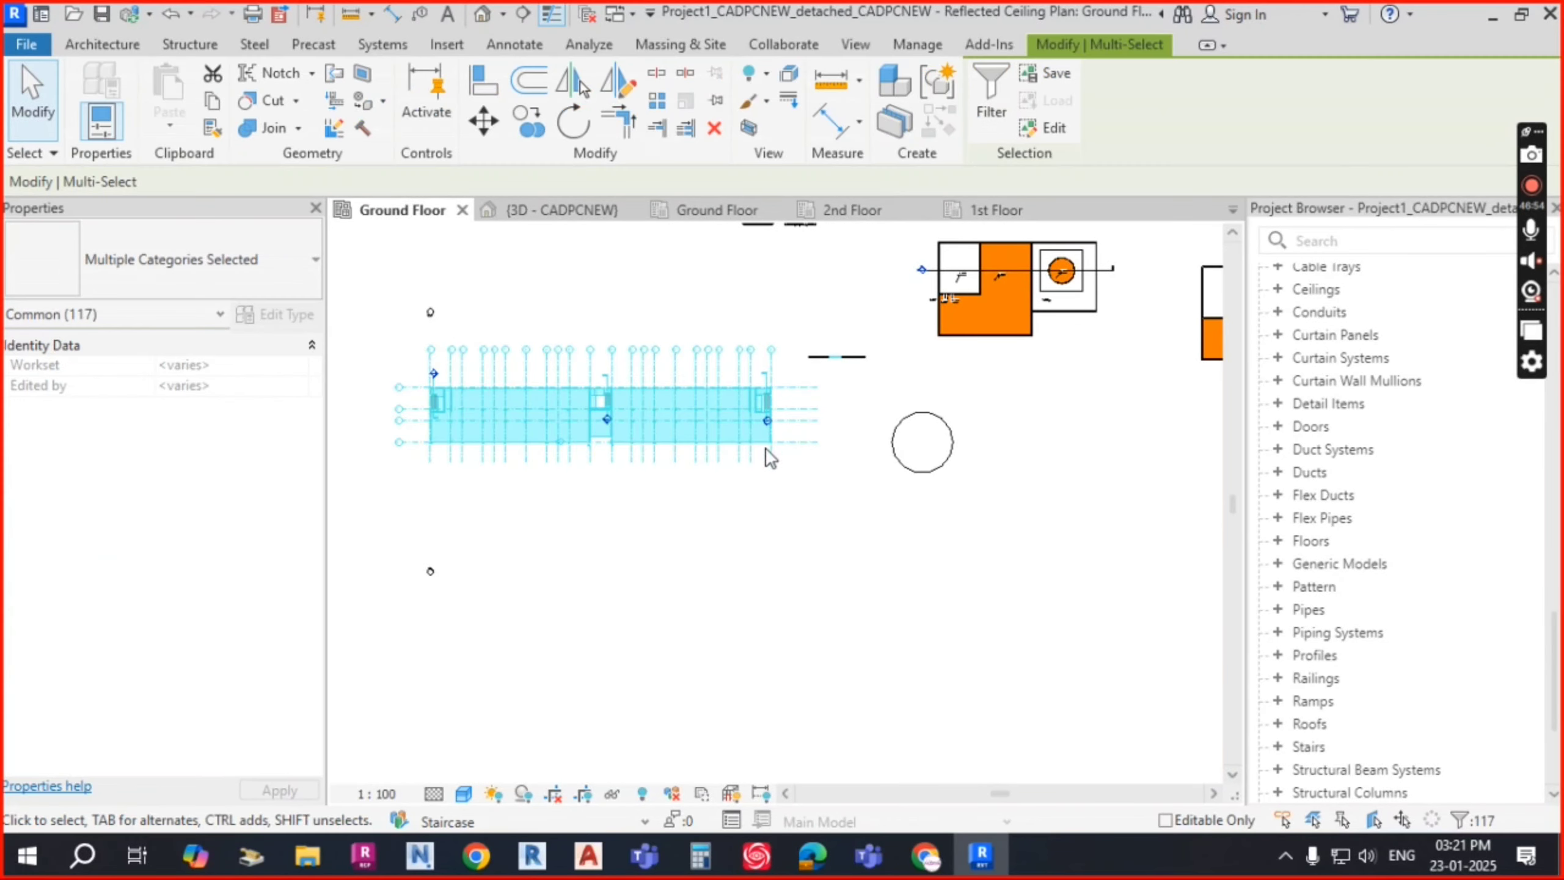
pyautogui.click(918, 44)
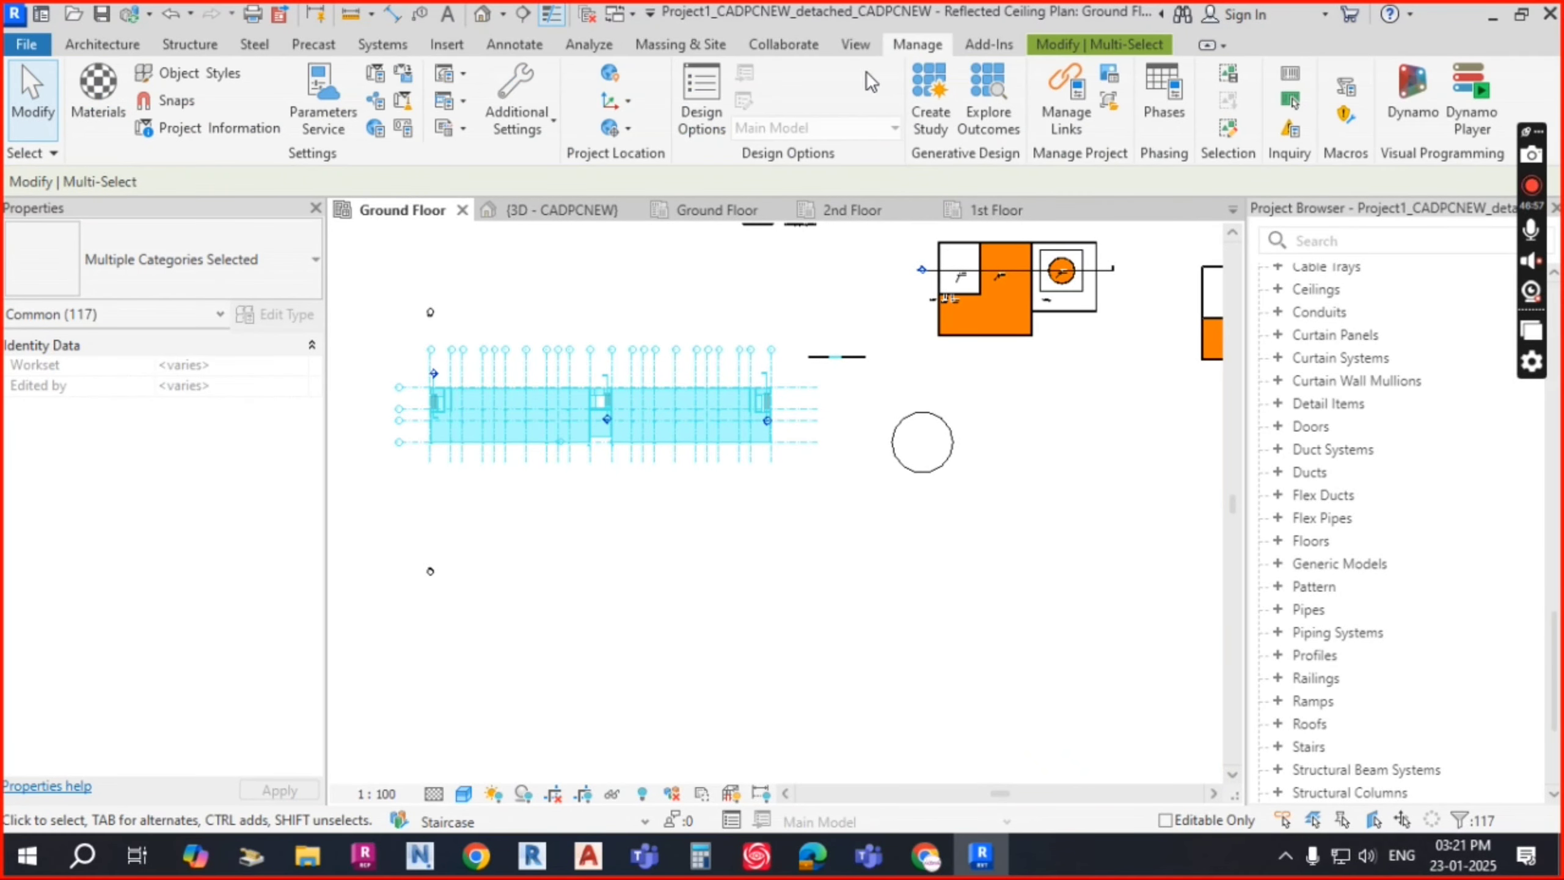
pyautogui.click(630, 128)
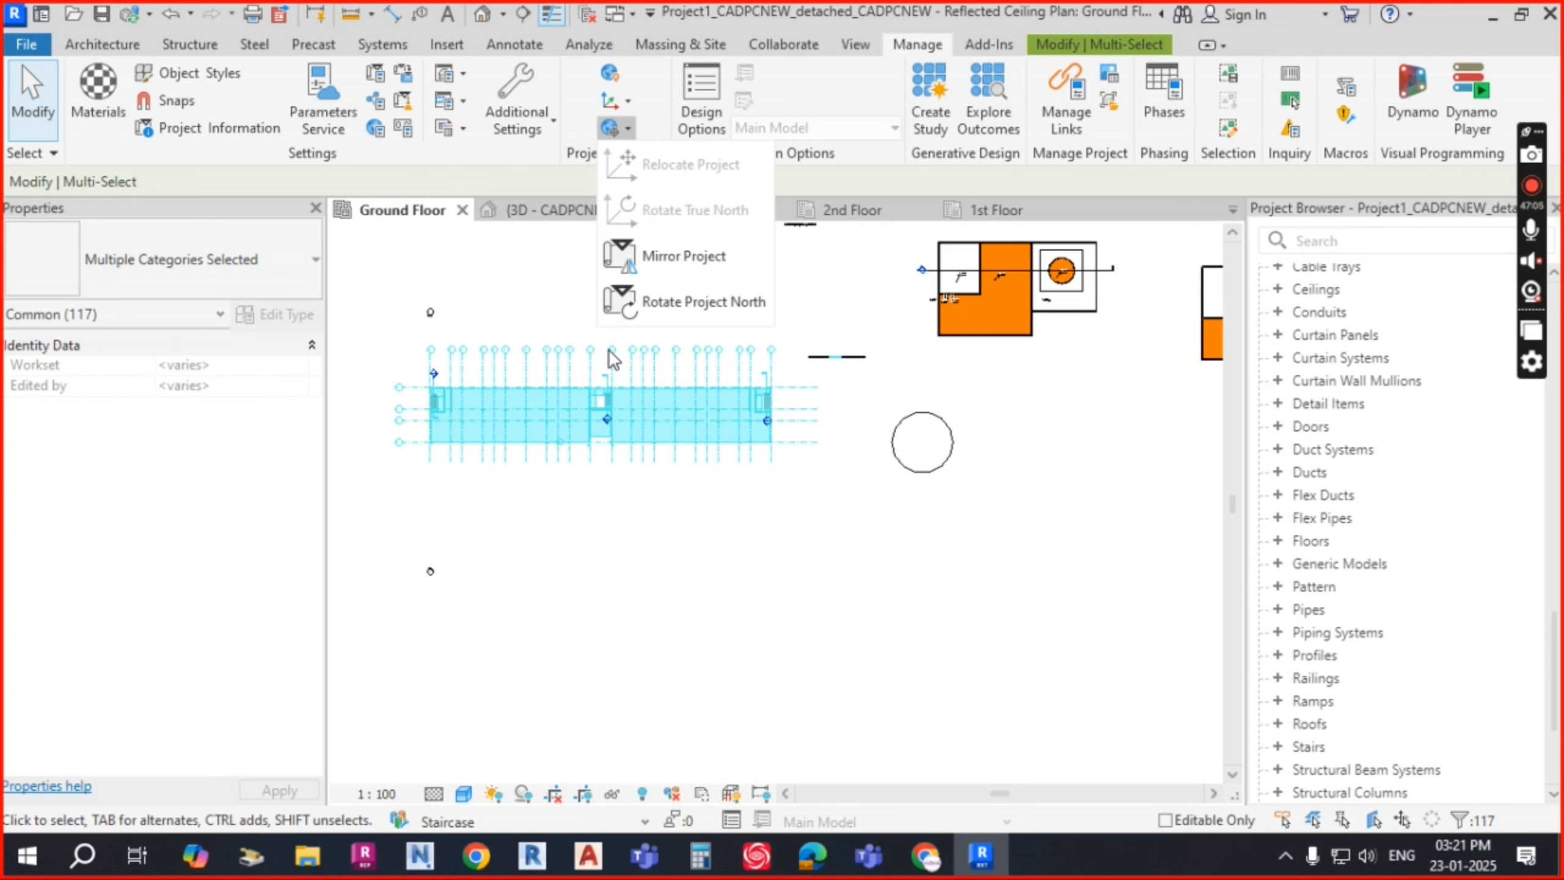
pyautogui.click(659, 301)
pyautogui.scroll(-2, 216, 502)
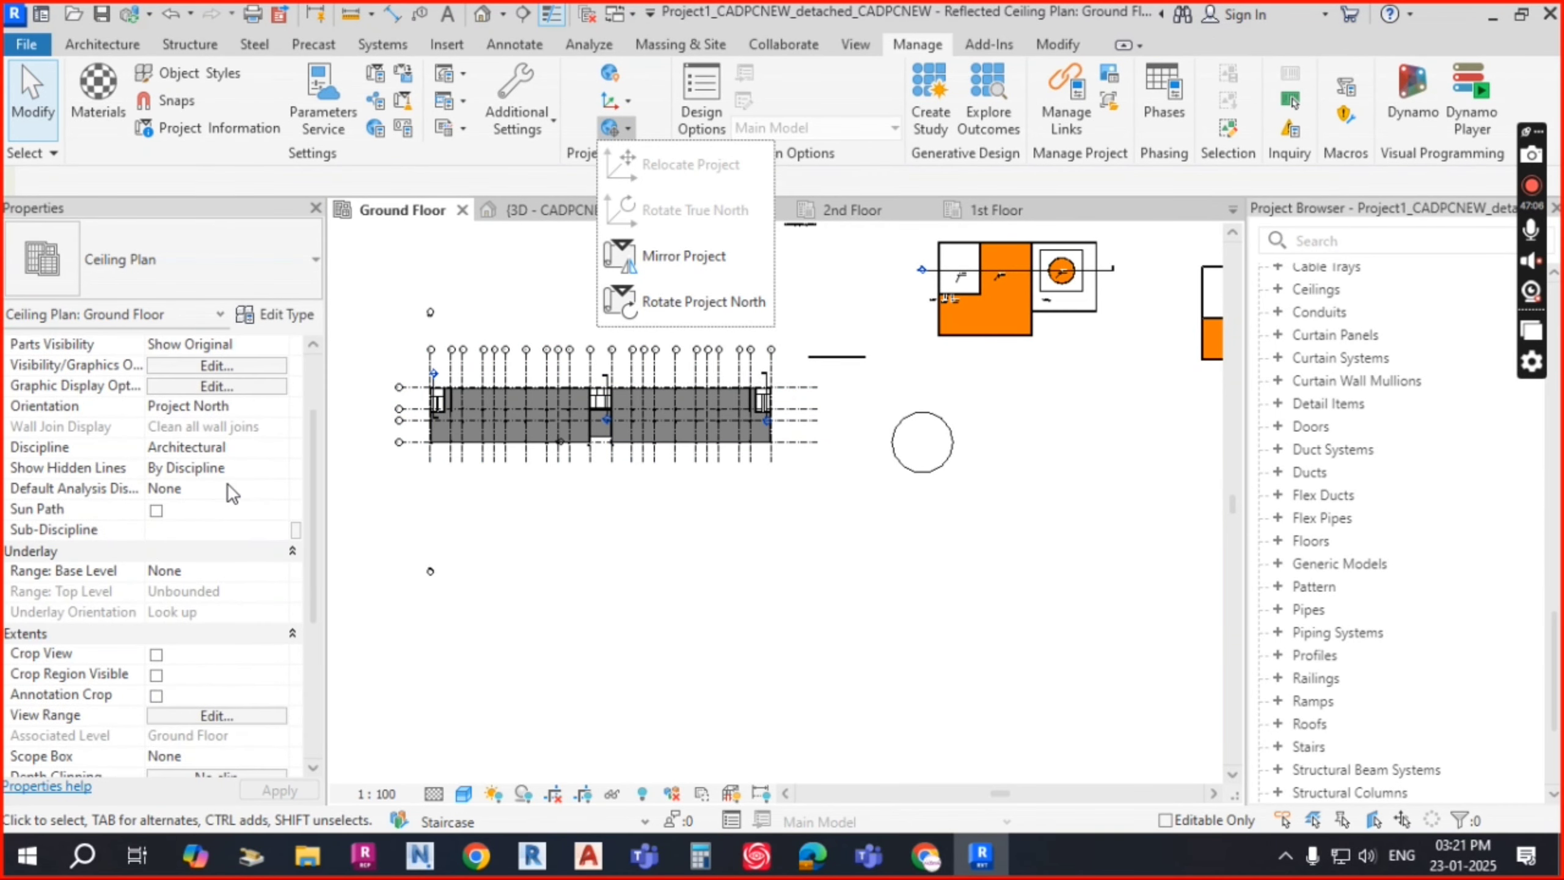
pyautogui.moveTo(374, 320); pyautogui.dragTo(843, 557)
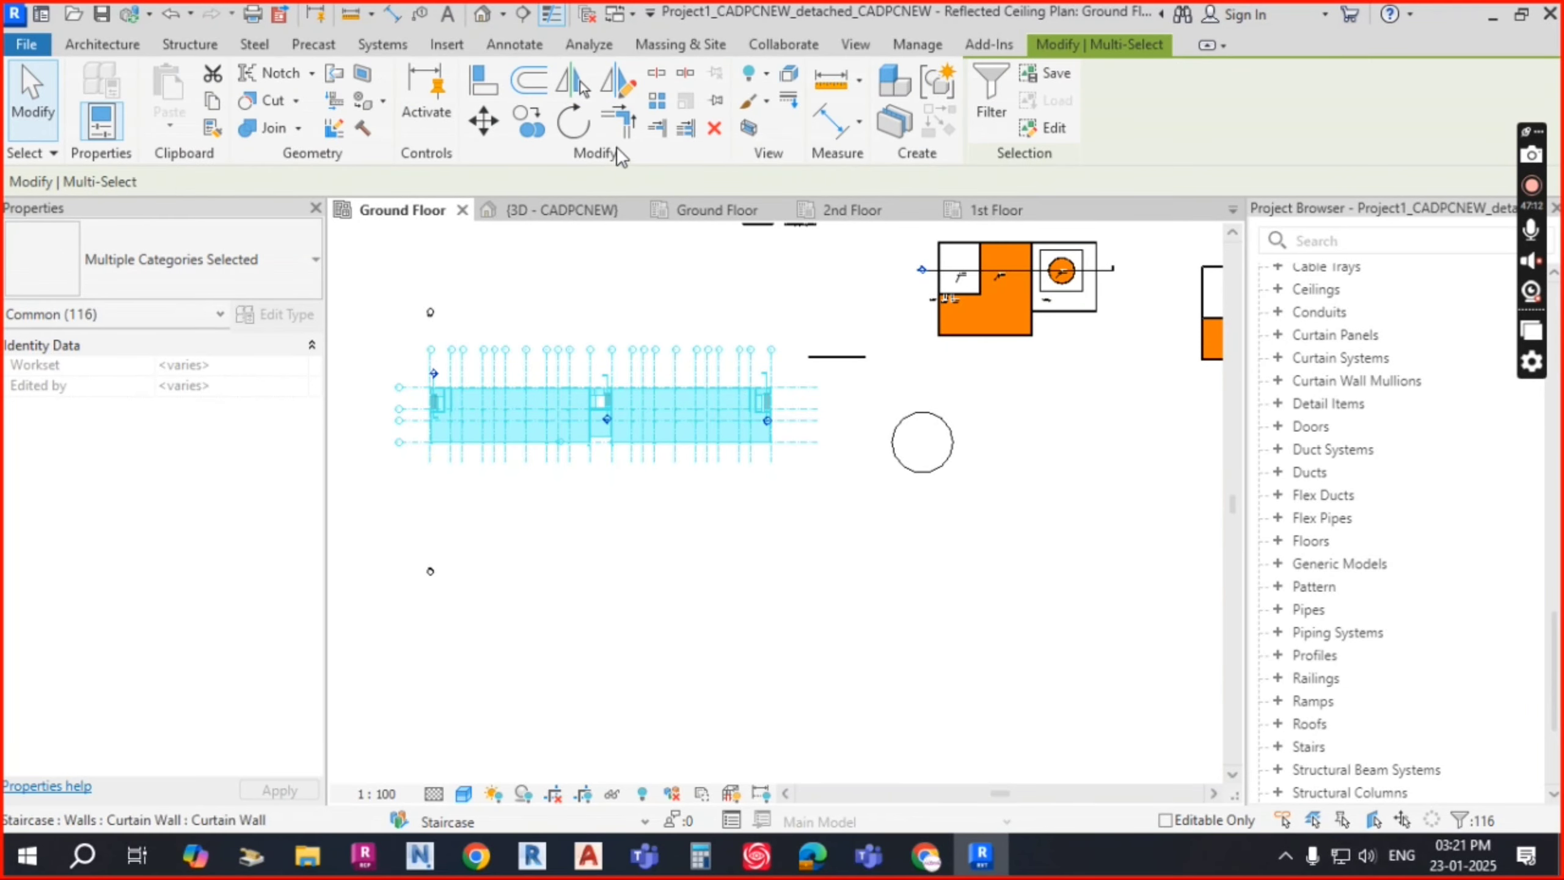
pyautogui.click(589, 212)
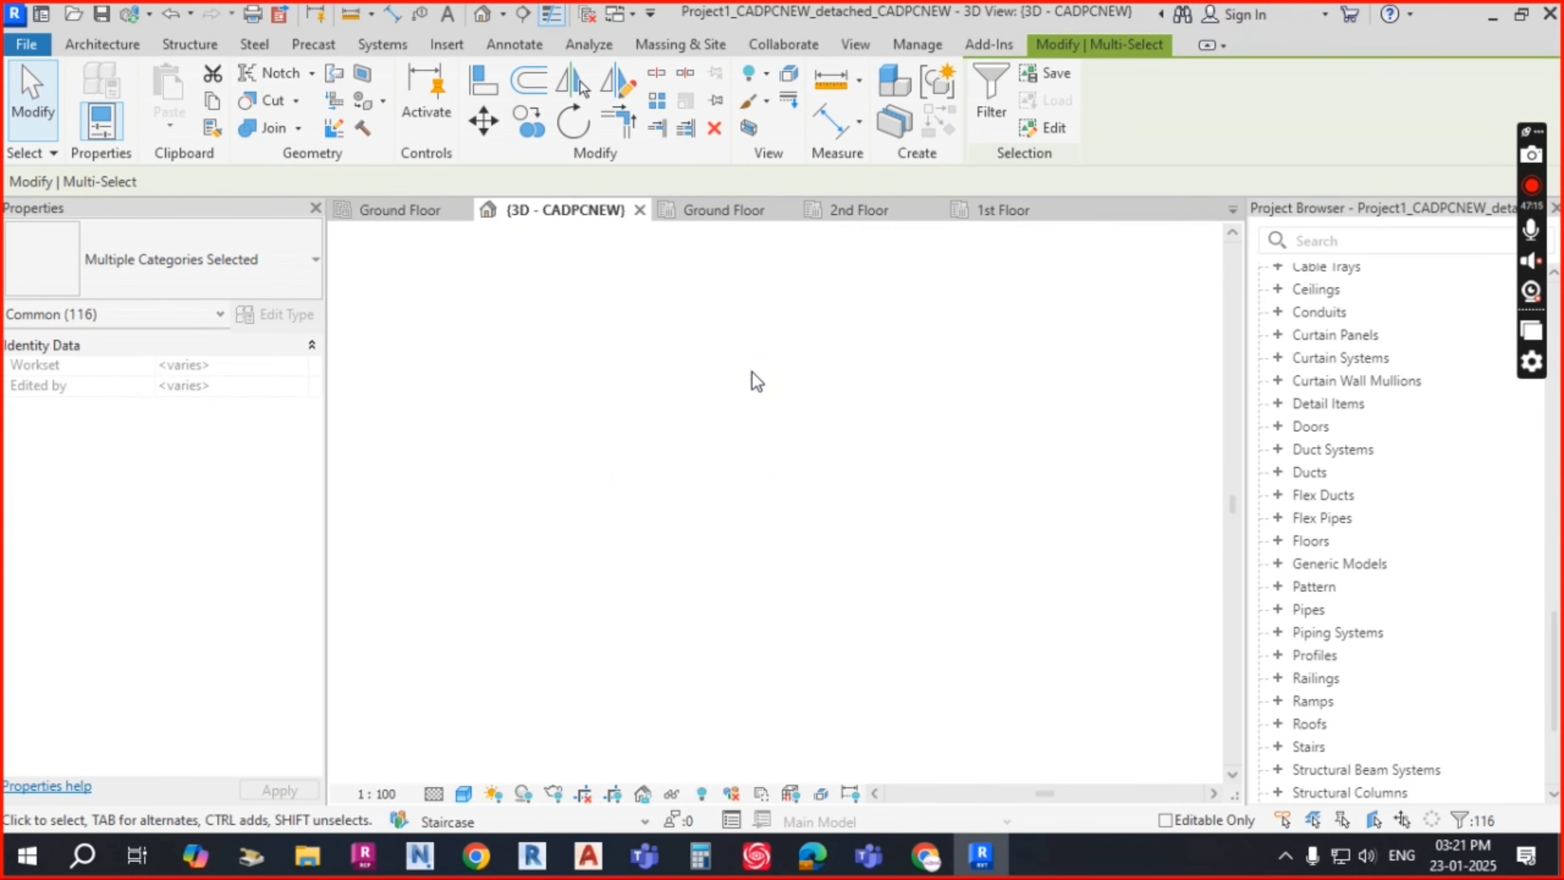
pyautogui.press('Escape')
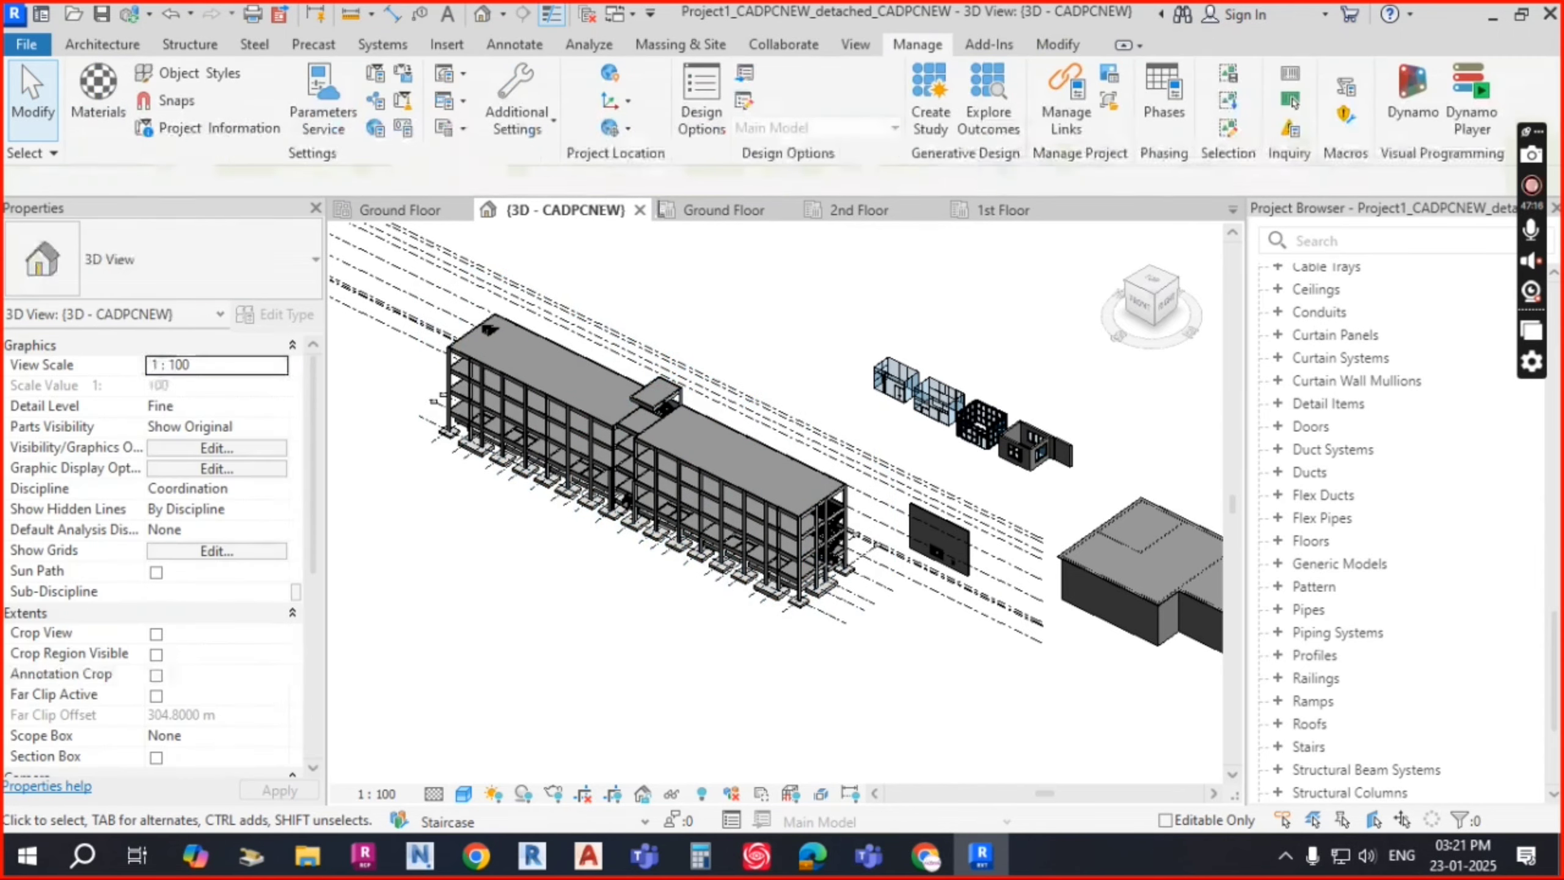
# Step: In the Ground Floor structural plan, relocate the project a short distance horizontally between two free points just above the gridded building
pyautogui.click(719, 211)
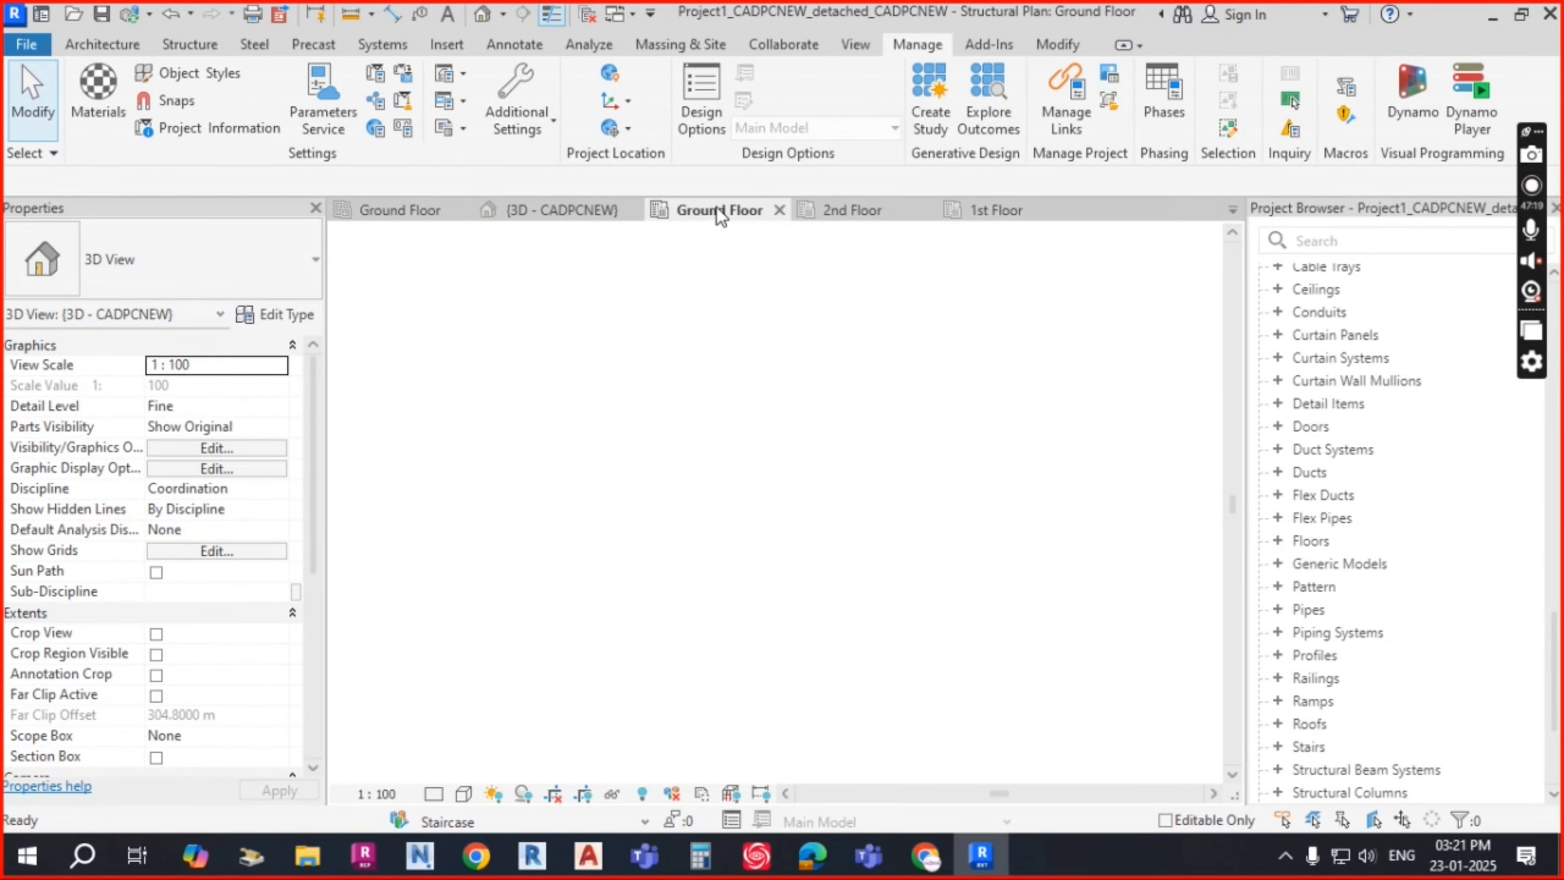
pyautogui.click(628, 128)
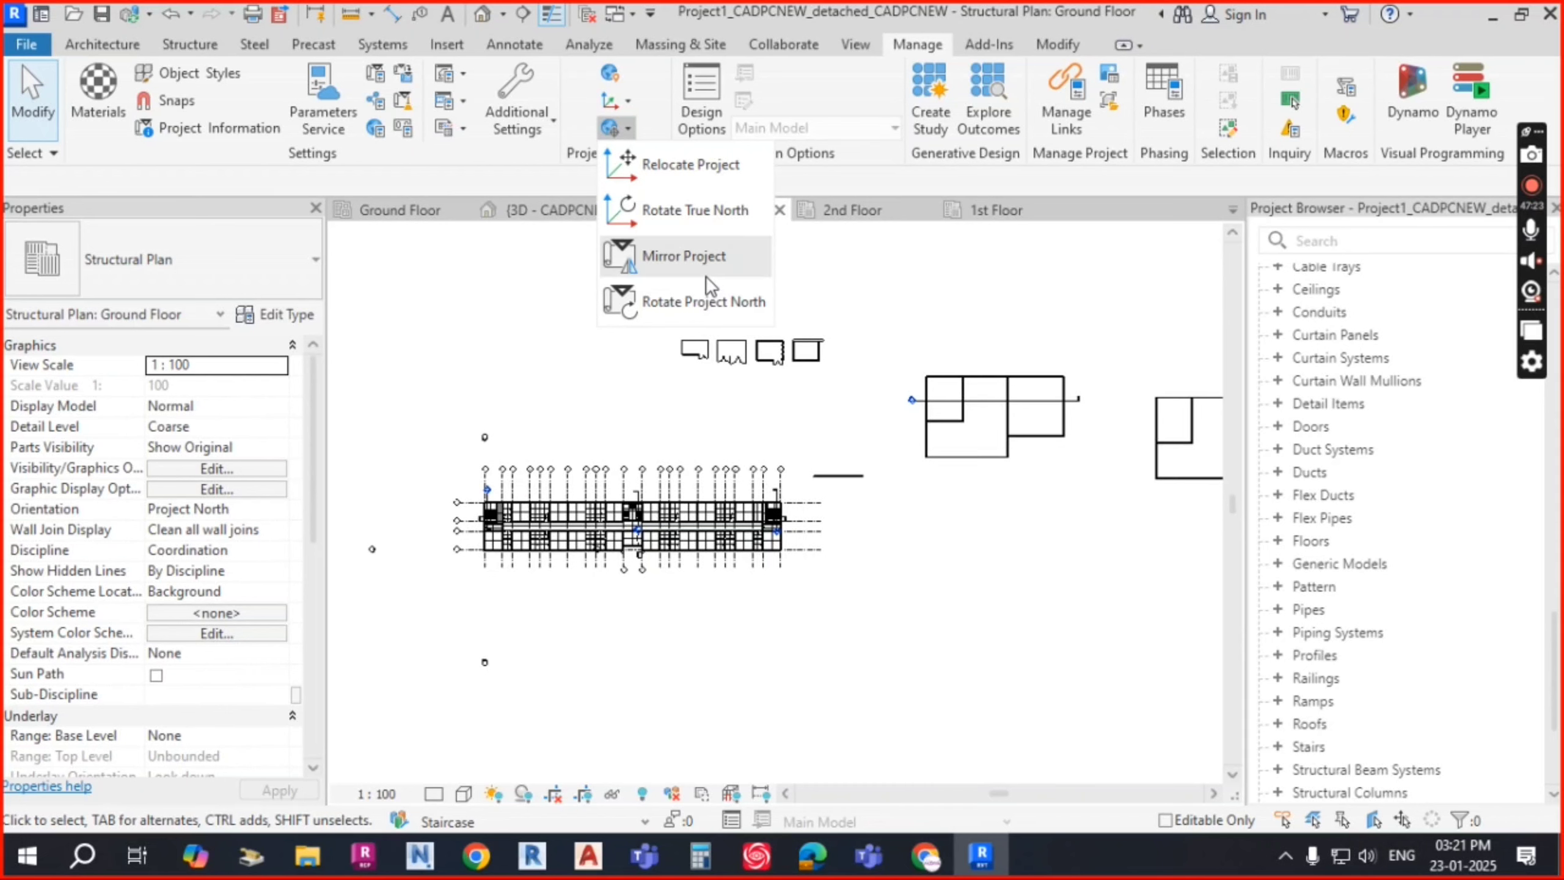
pyautogui.click(629, 130)
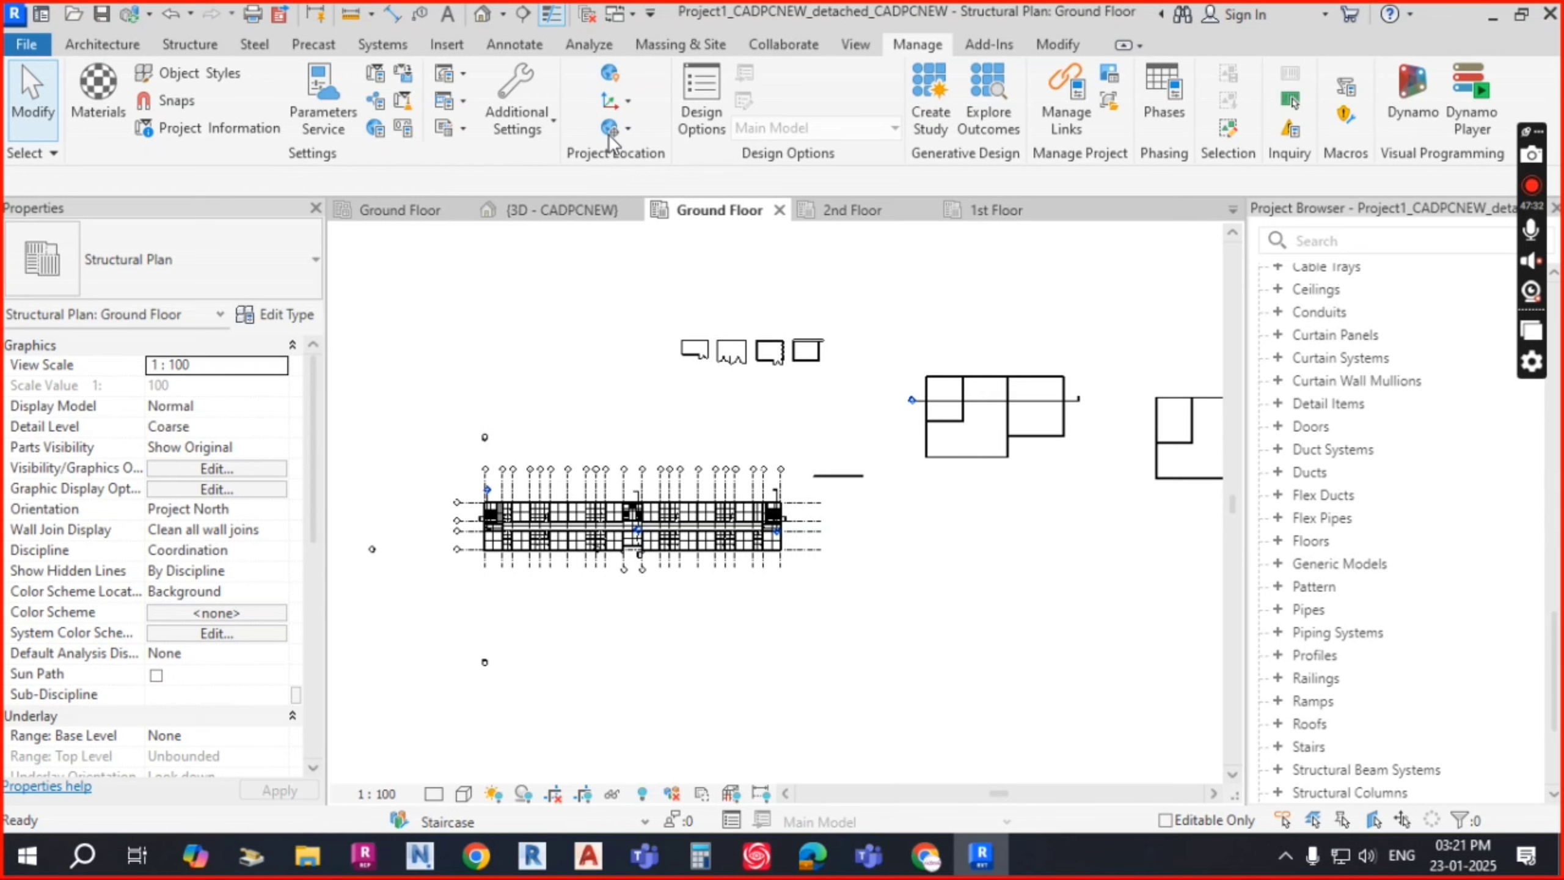
pyautogui.click(629, 129)
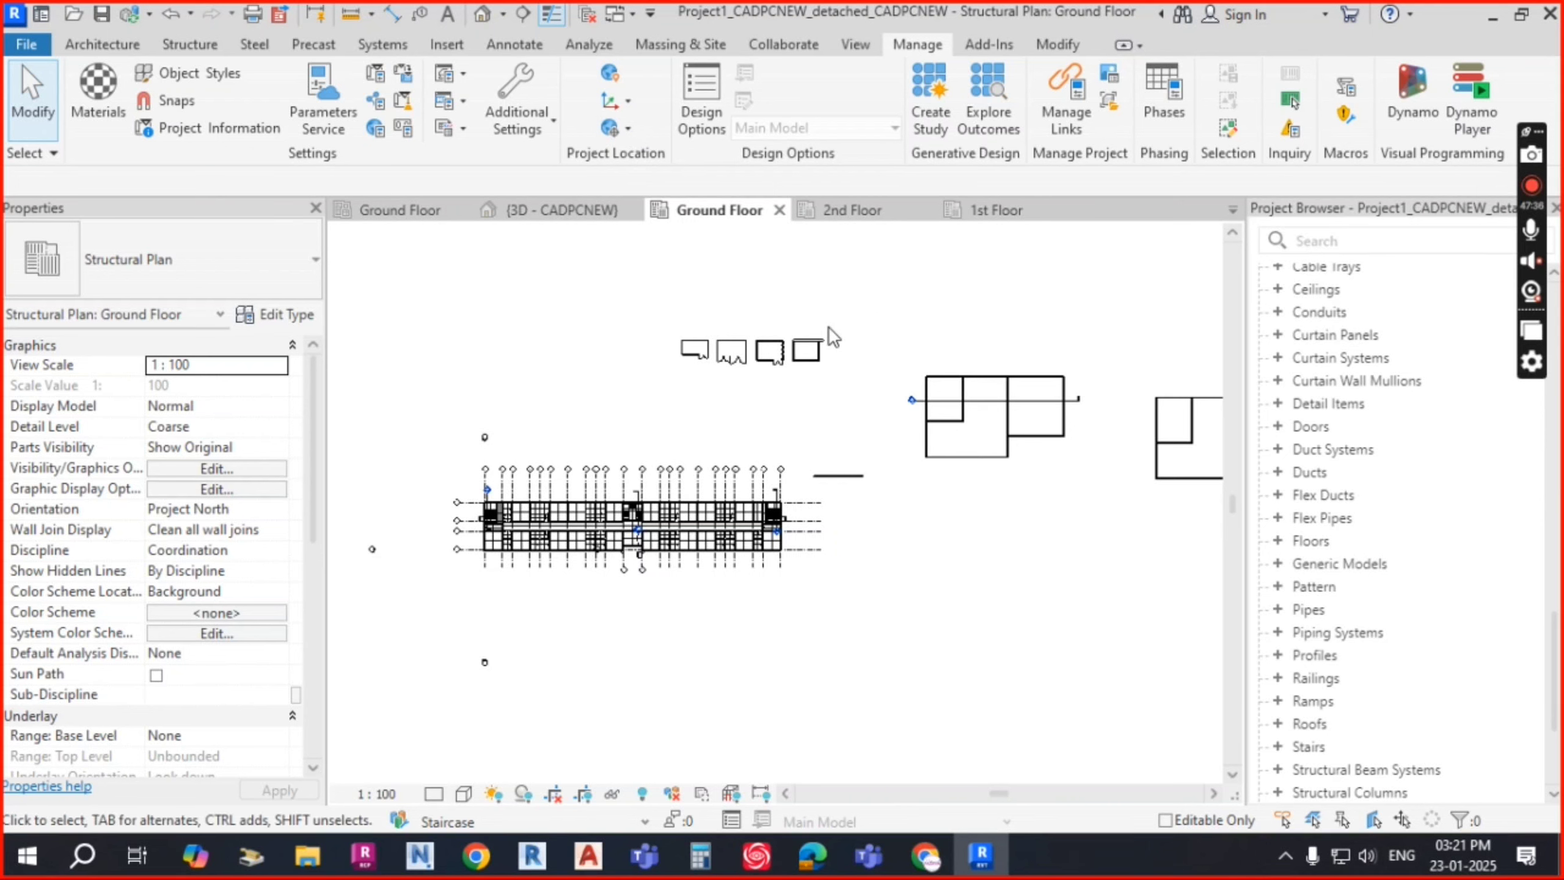
pyautogui.click(628, 130)
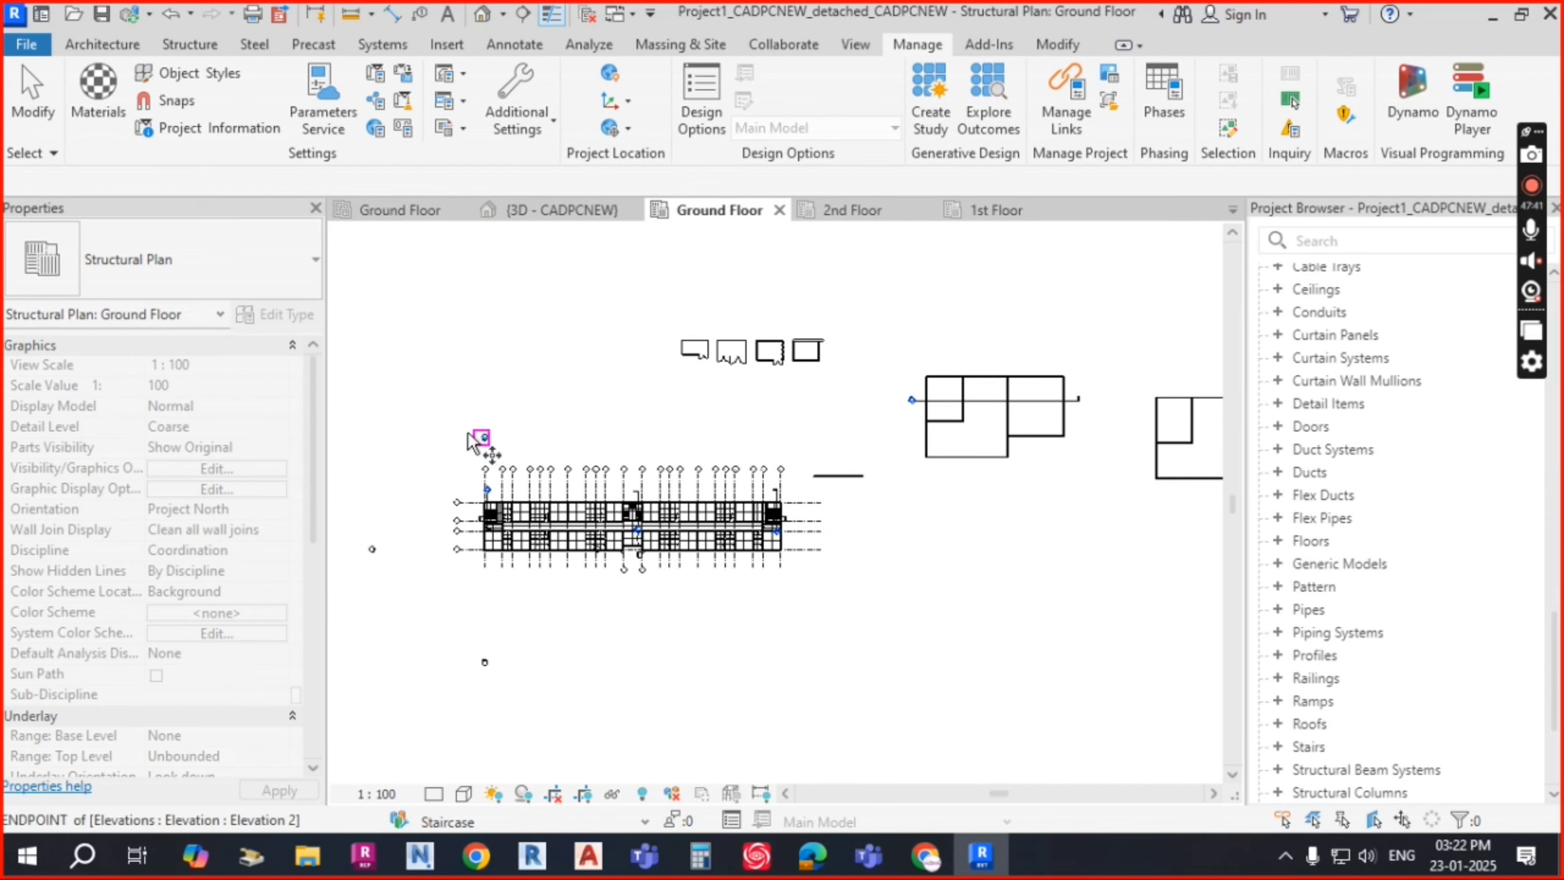
pyautogui.click(436, 422)
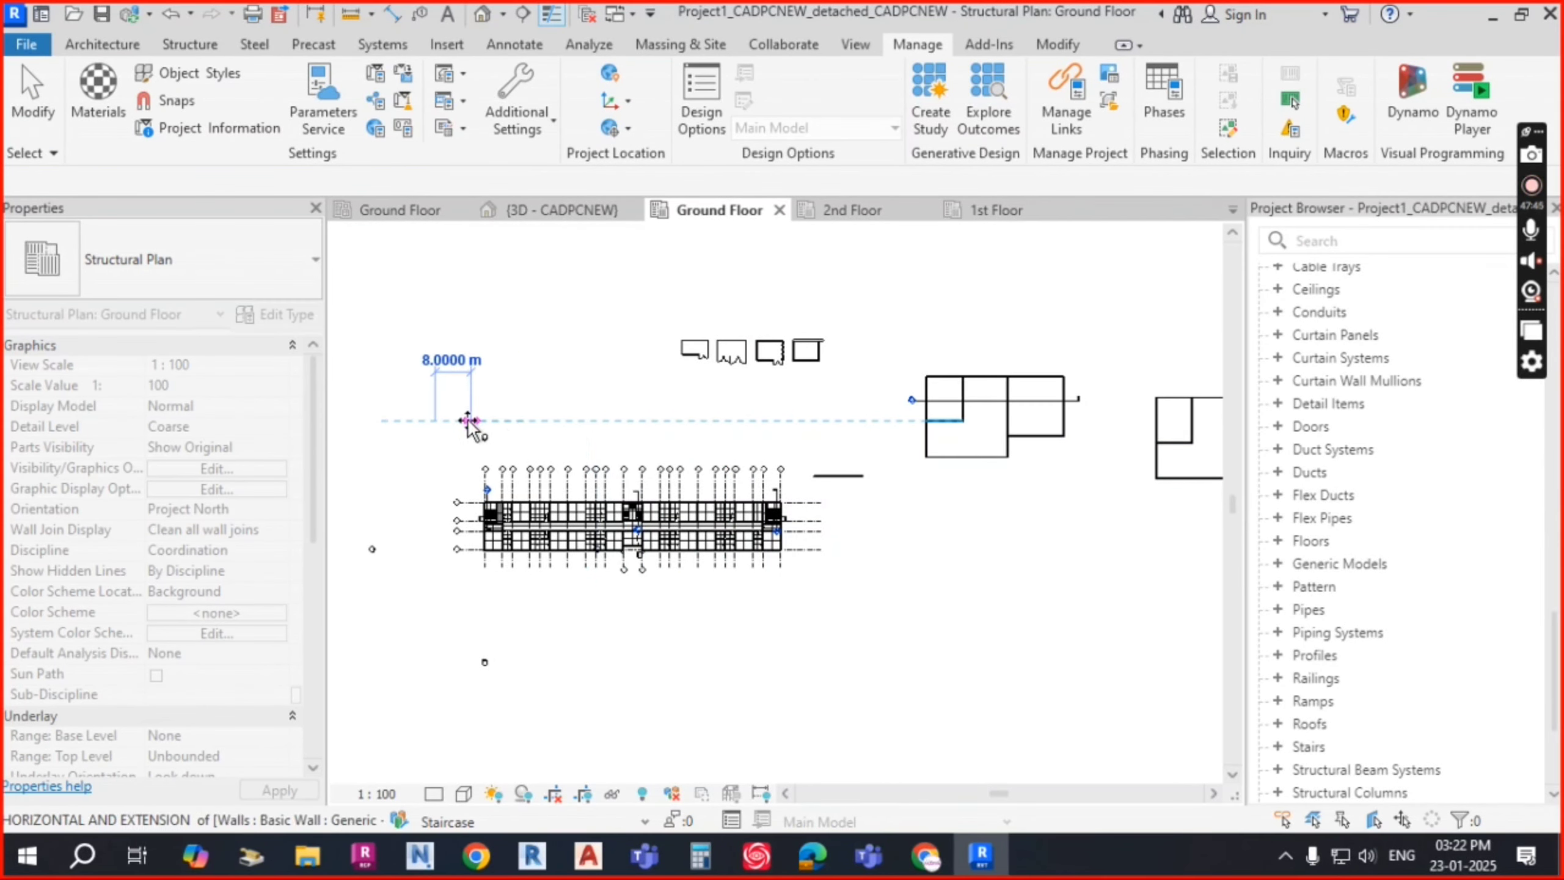
pyautogui.click(482, 424)
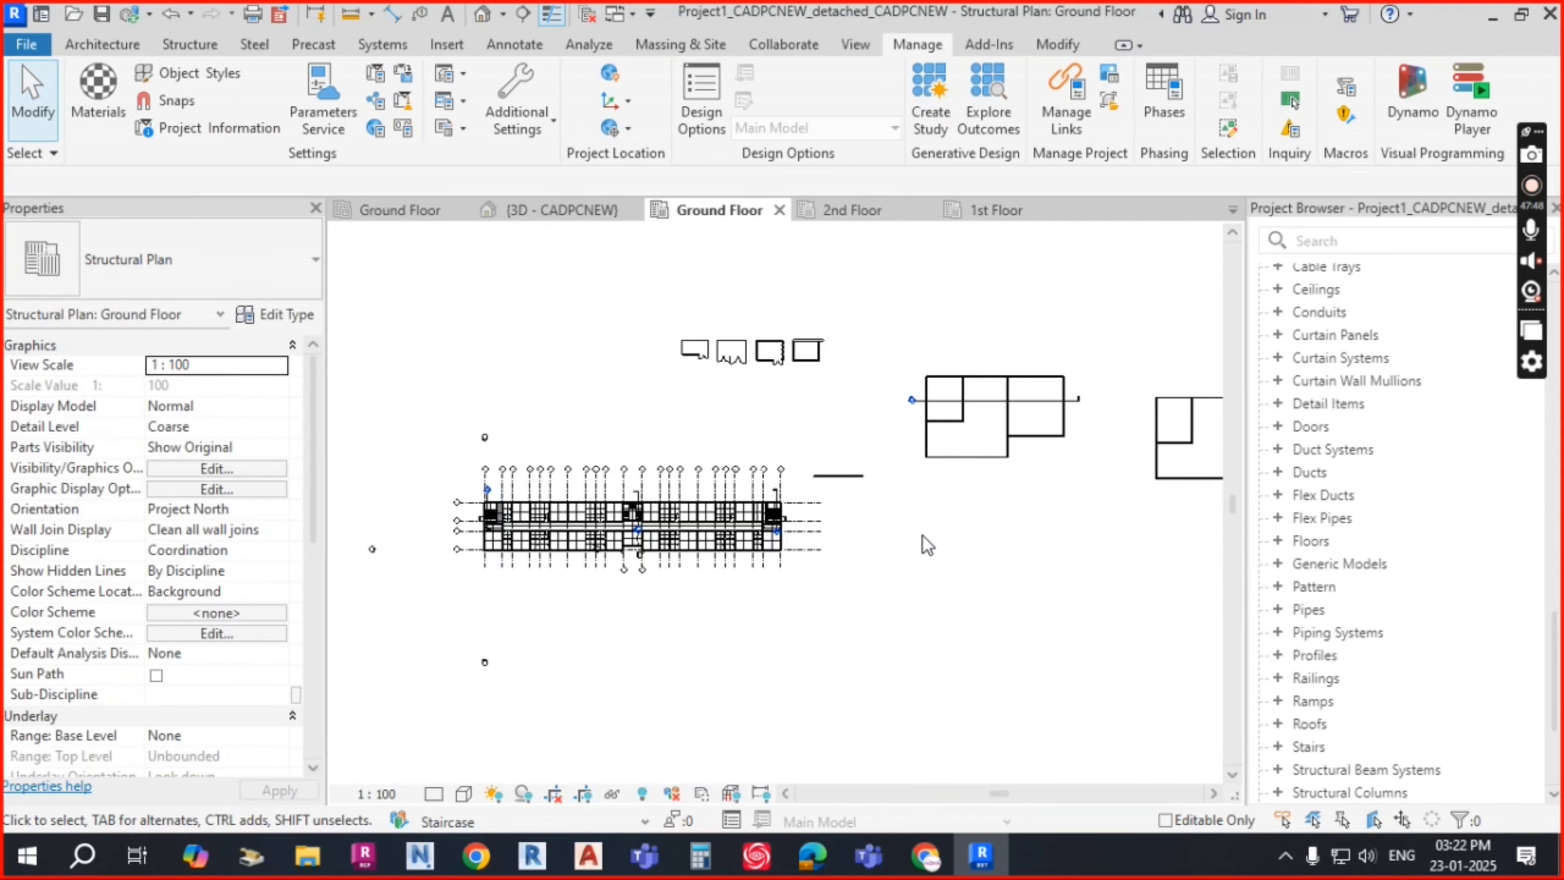
# Step: Draw a diagonal detail line in Thin Lines style in the empty area beside the gridded building
pyautogui.click(515, 44)
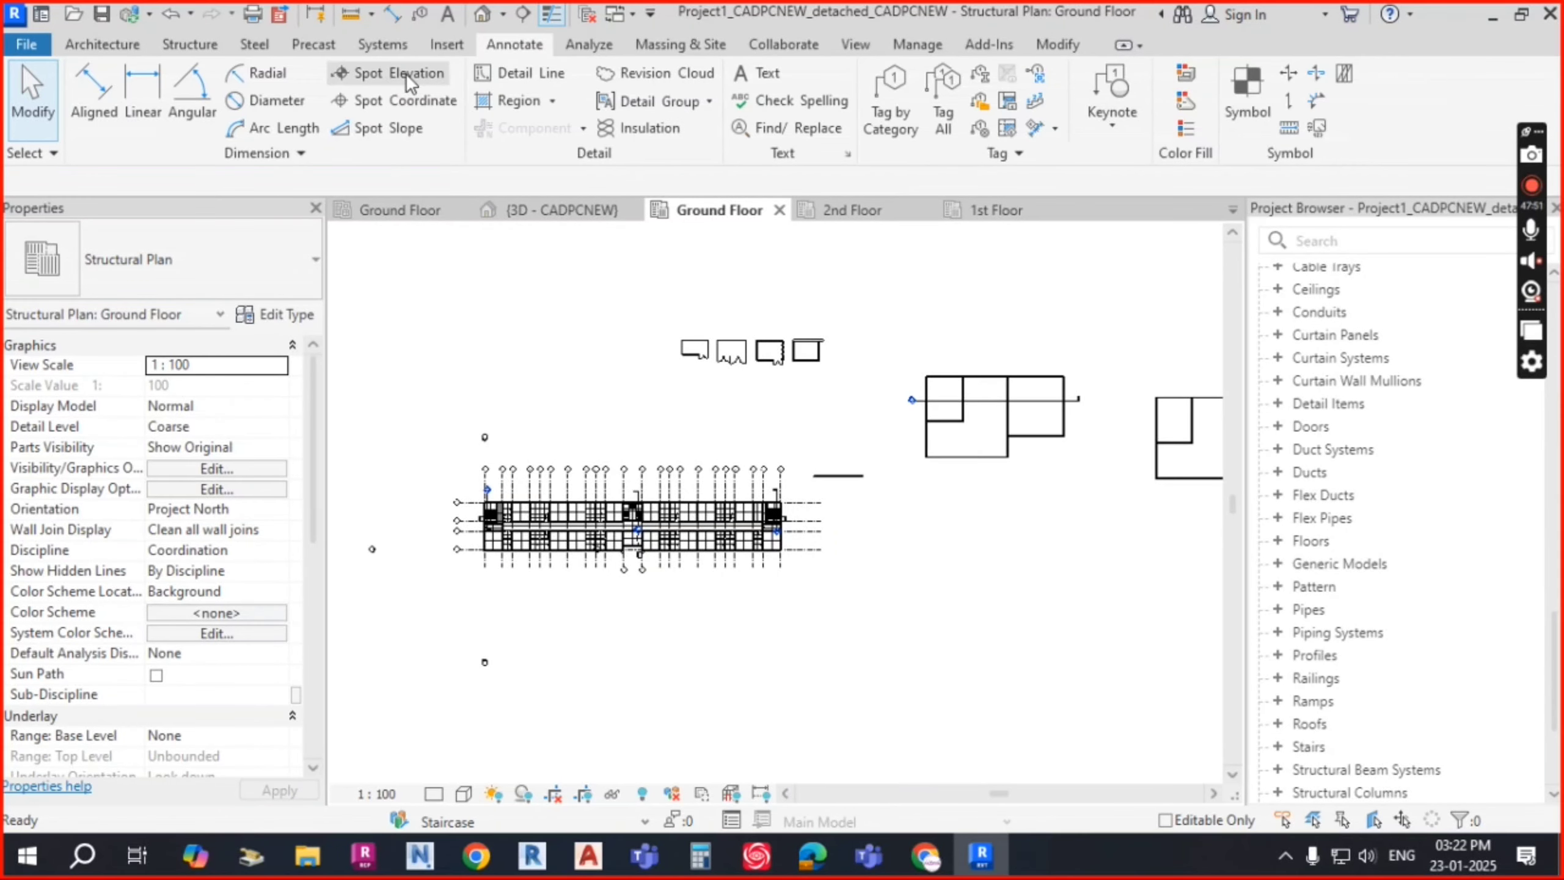
pyautogui.click(519, 70)
pyautogui.click(976, 551)
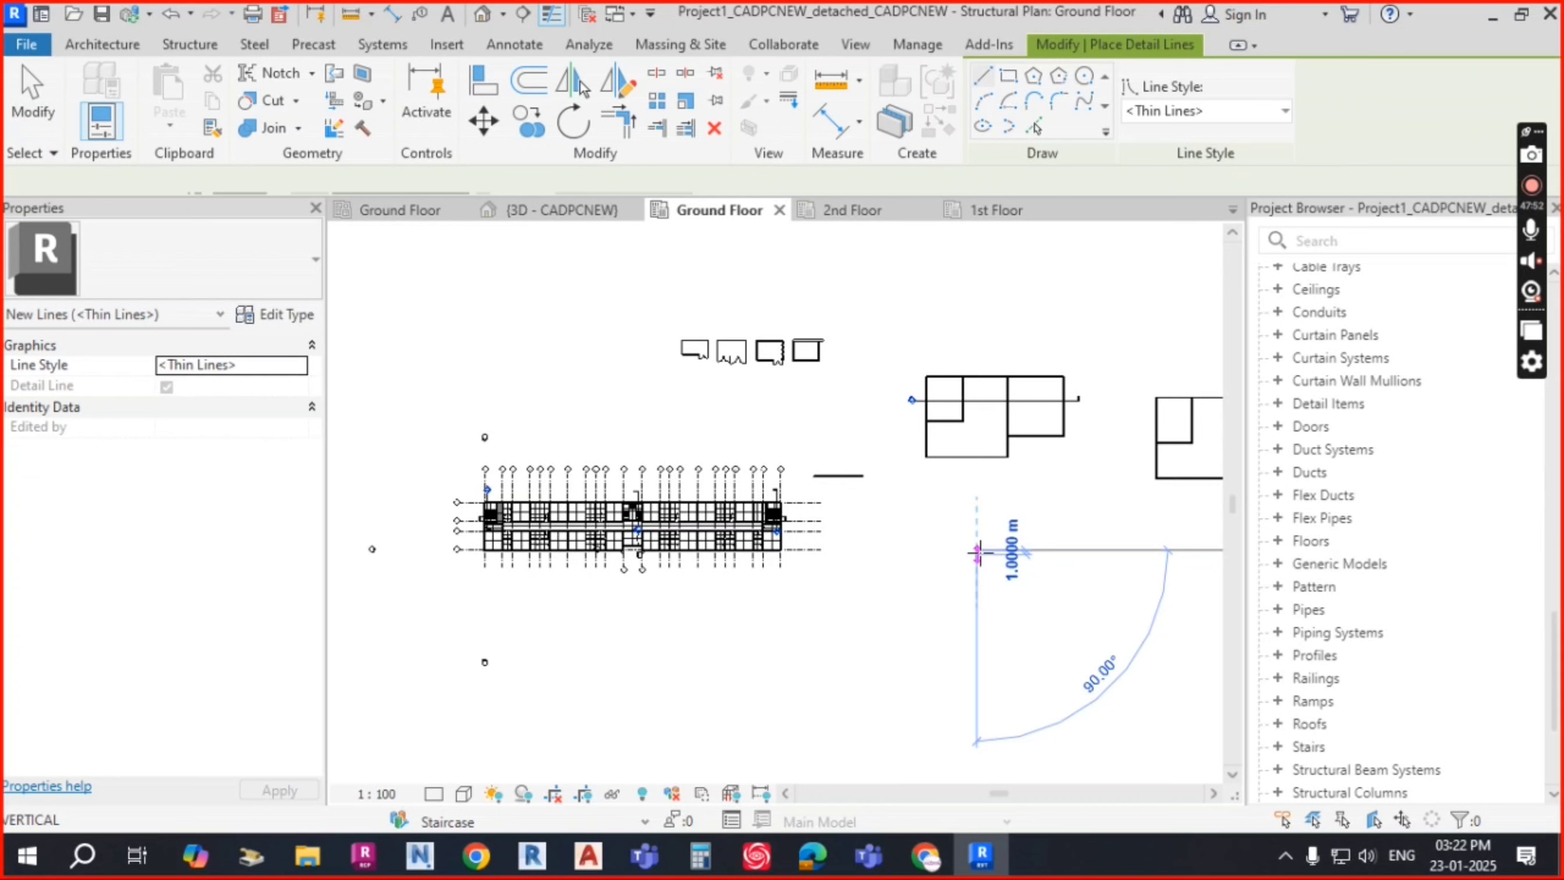
pyautogui.click(1024, 504)
pyautogui.press('Escape')
pyautogui.press('Escape')
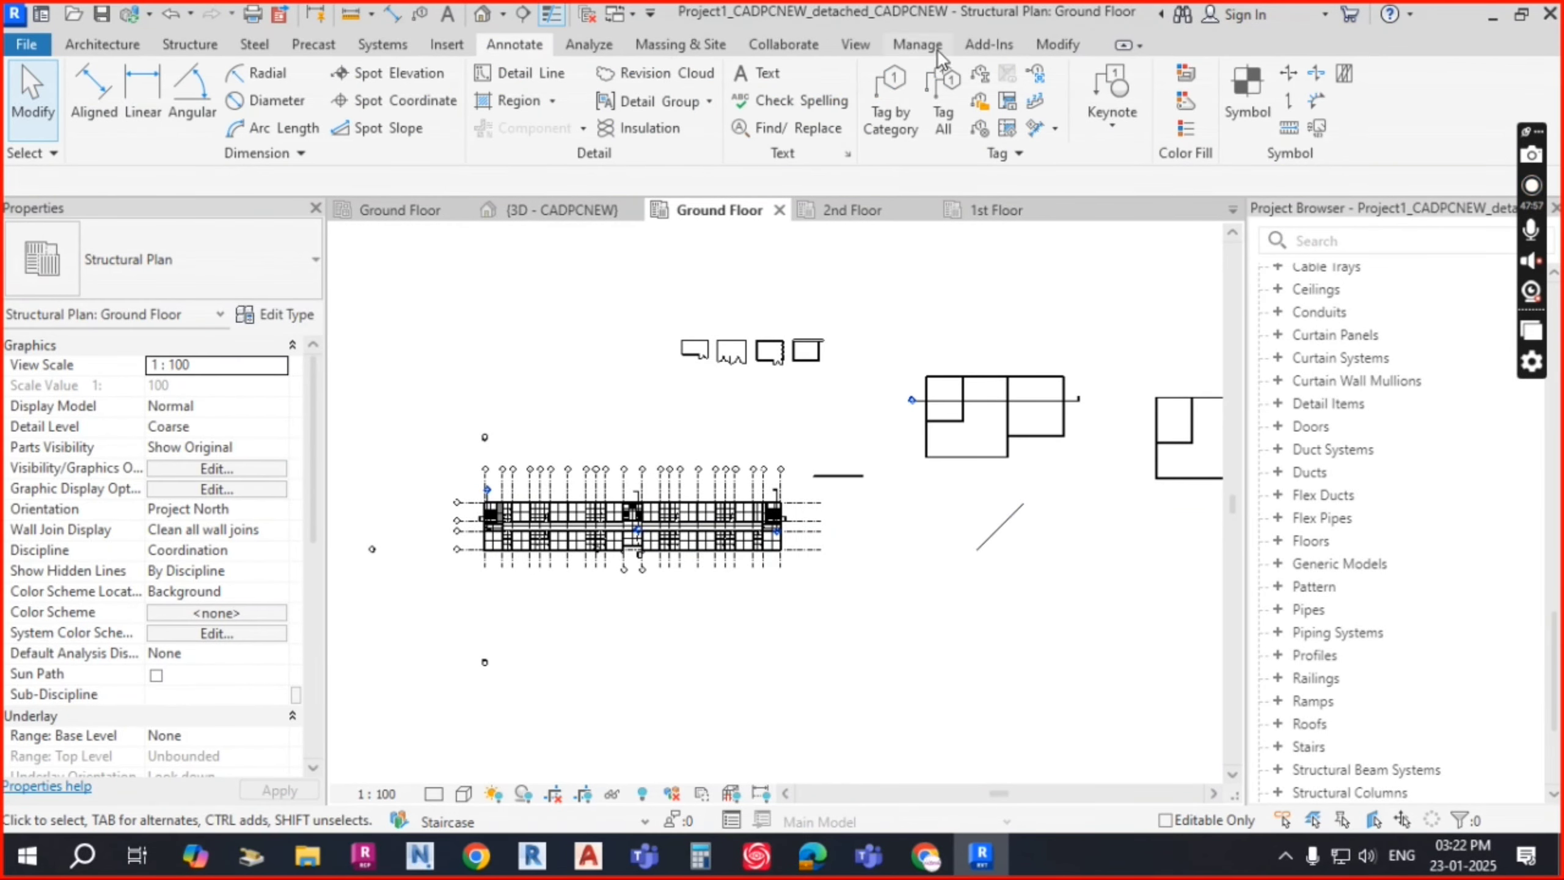
# Step: Relocate the project about 110.1 m from the building's corner at grids A and 1 to the lower end of the diagonal detail line
pyautogui.click(918, 45)
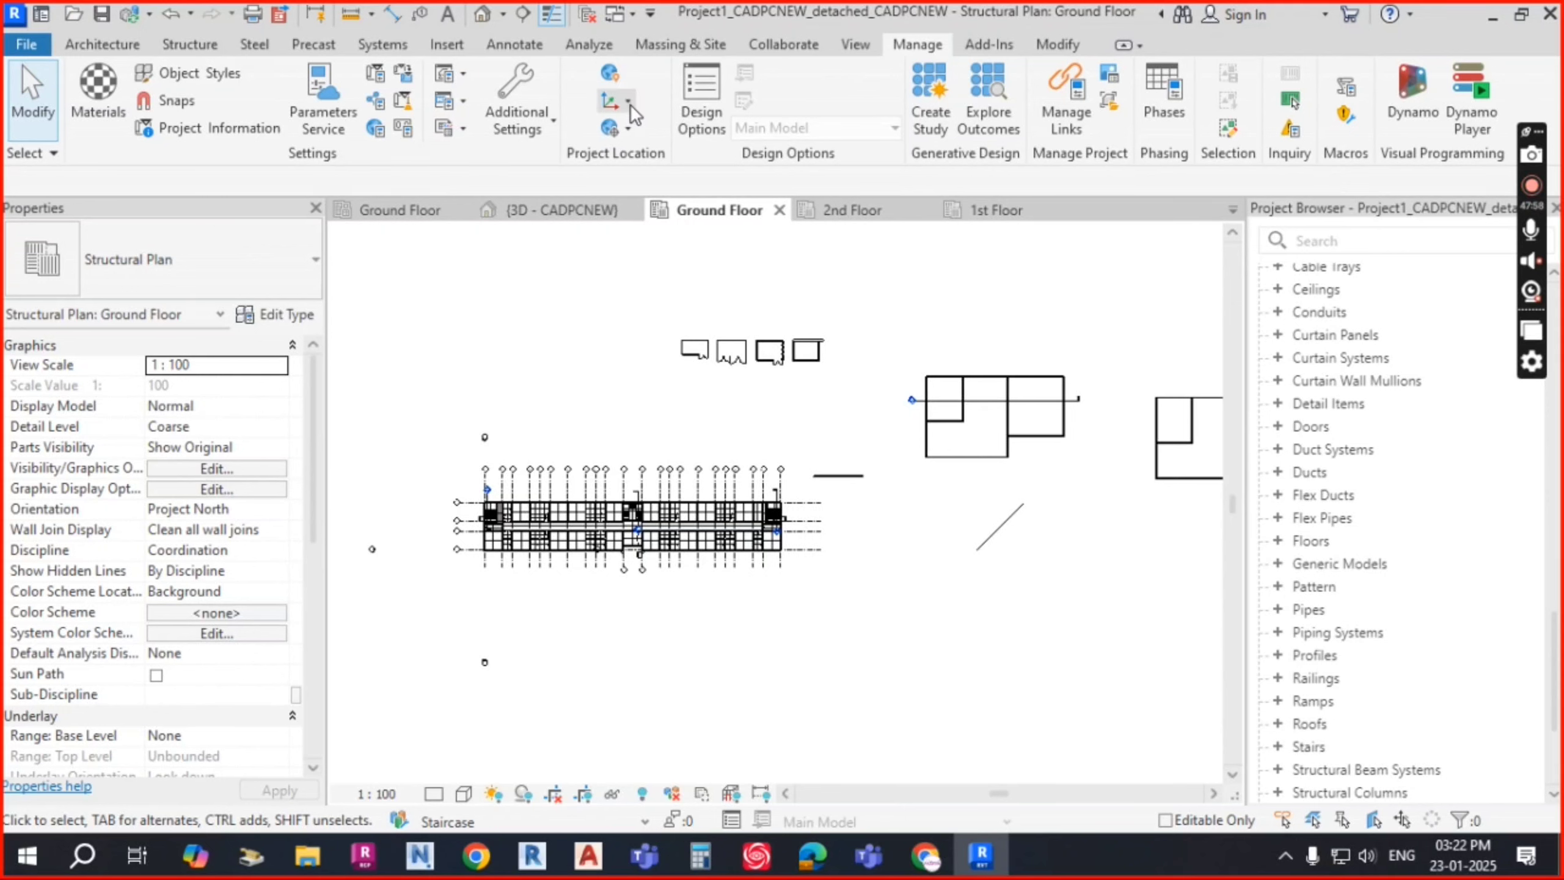
pyautogui.click(628, 127)
pyautogui.click(688, 171)
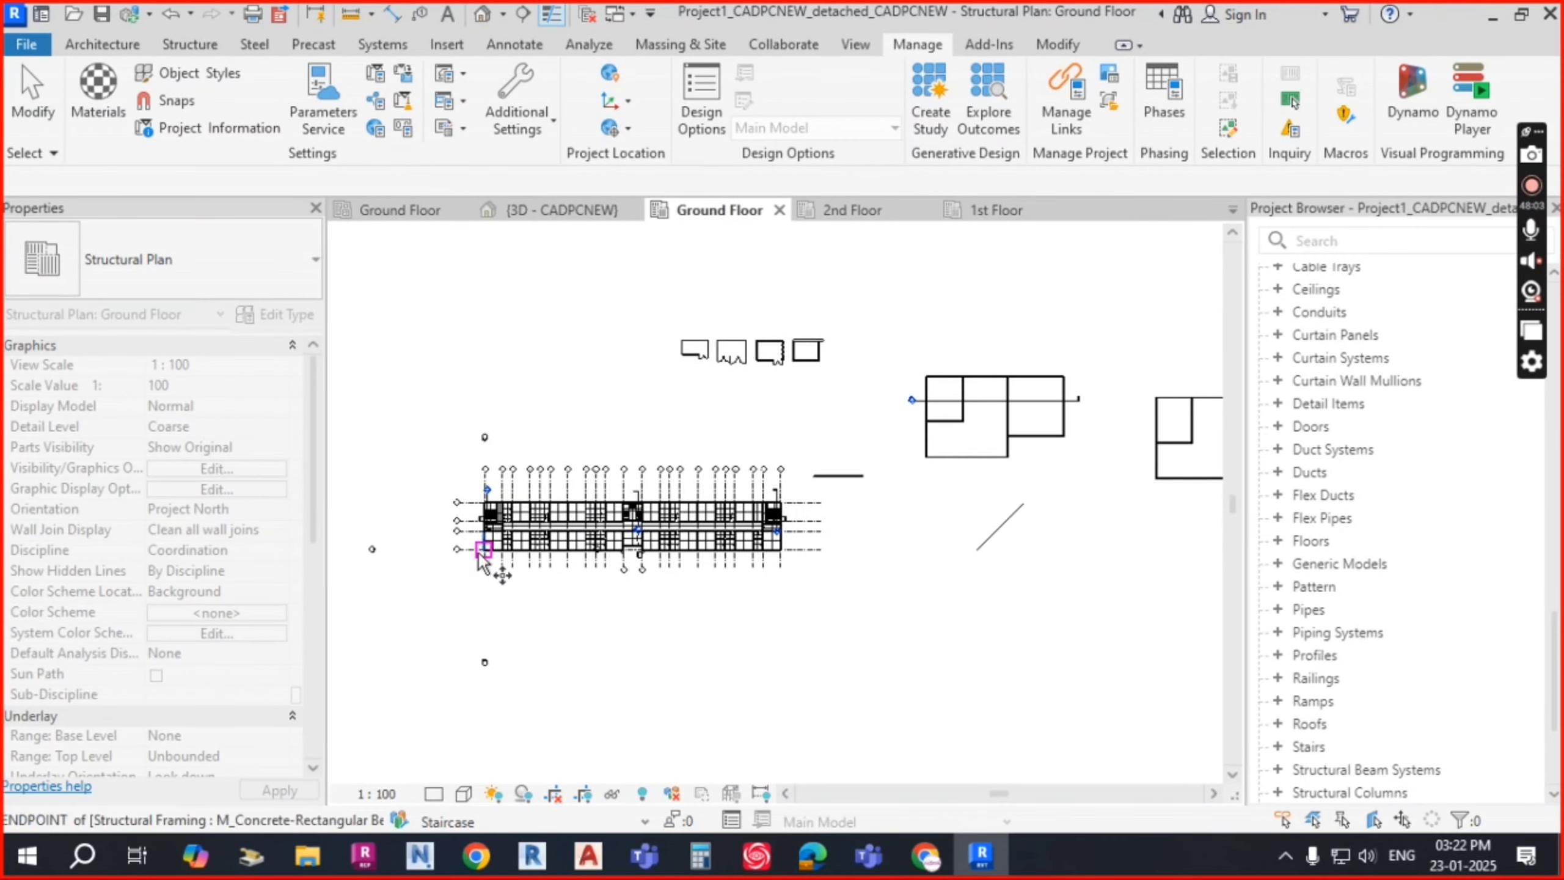
pyautogui.scroll(2, 483, 564)
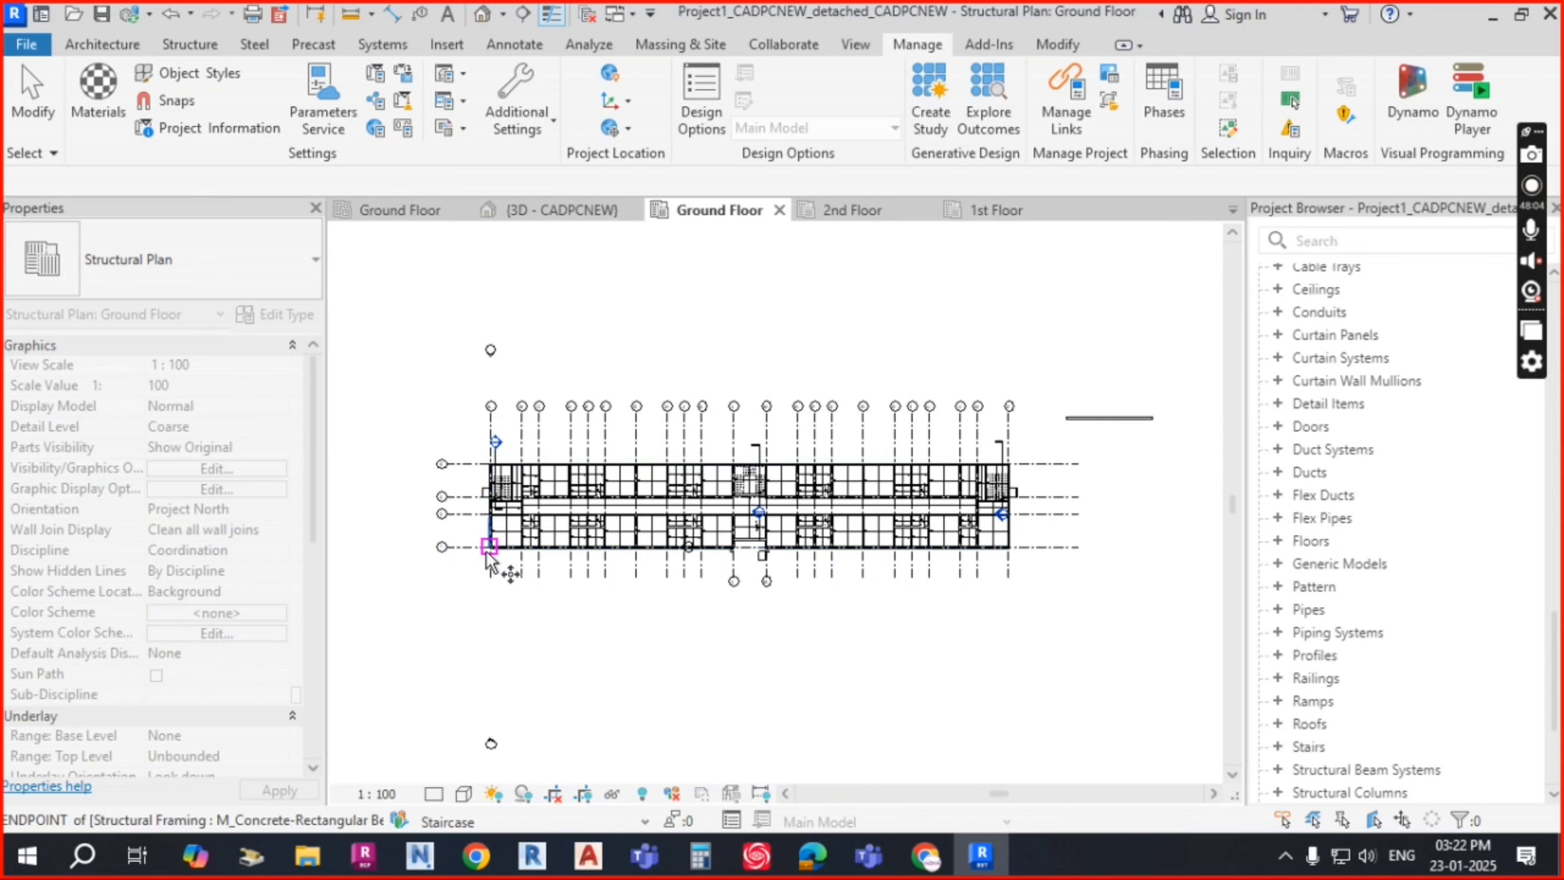
pyautogui.scroll(-3, 490, 561)
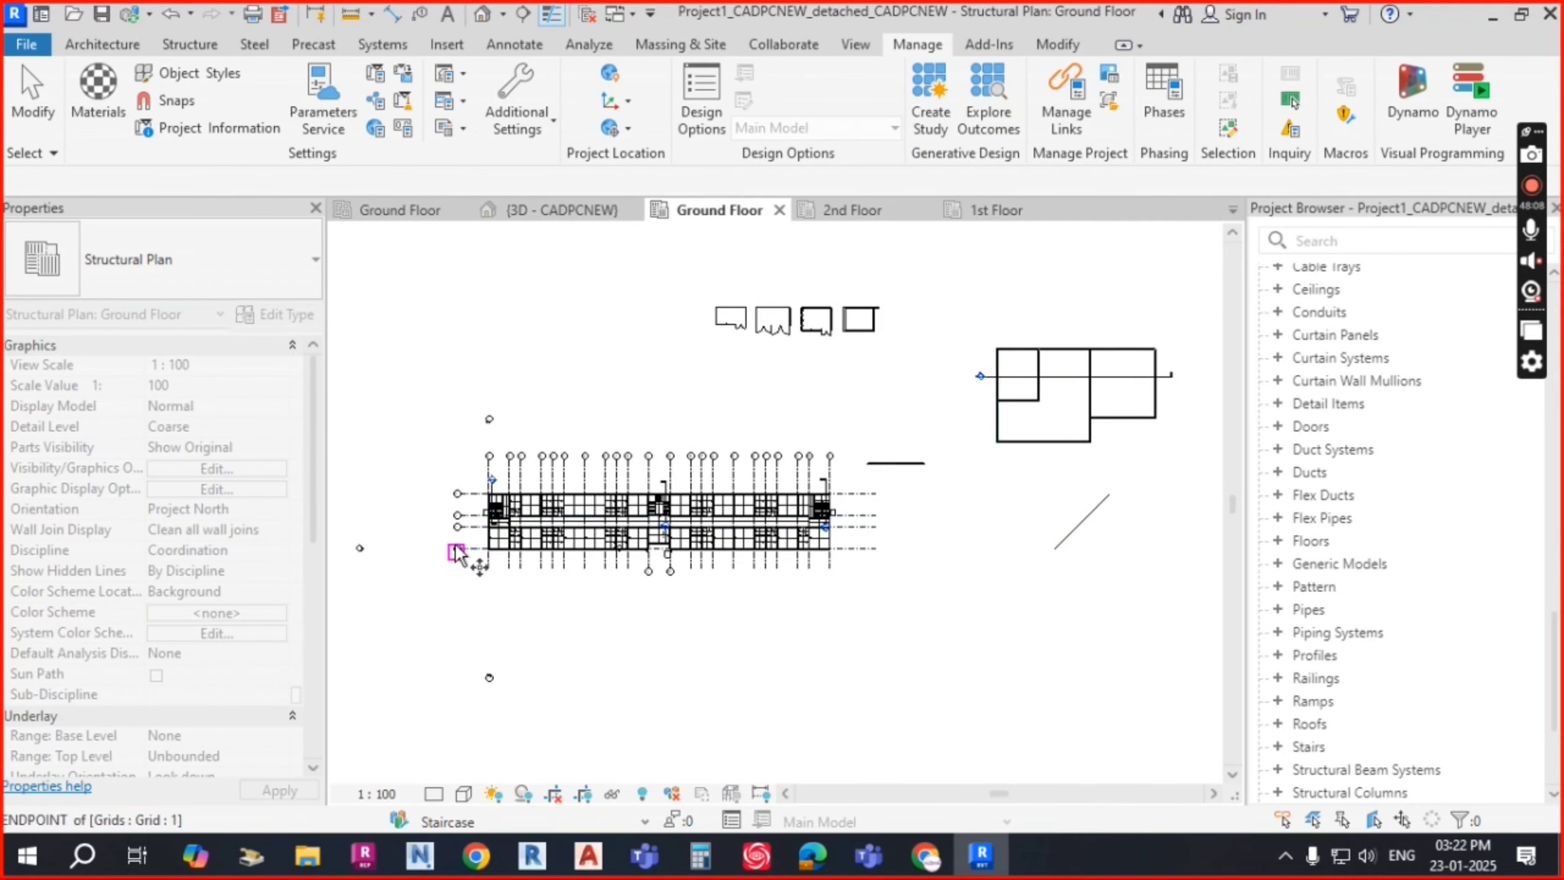
pyautogui.click(489, 548)
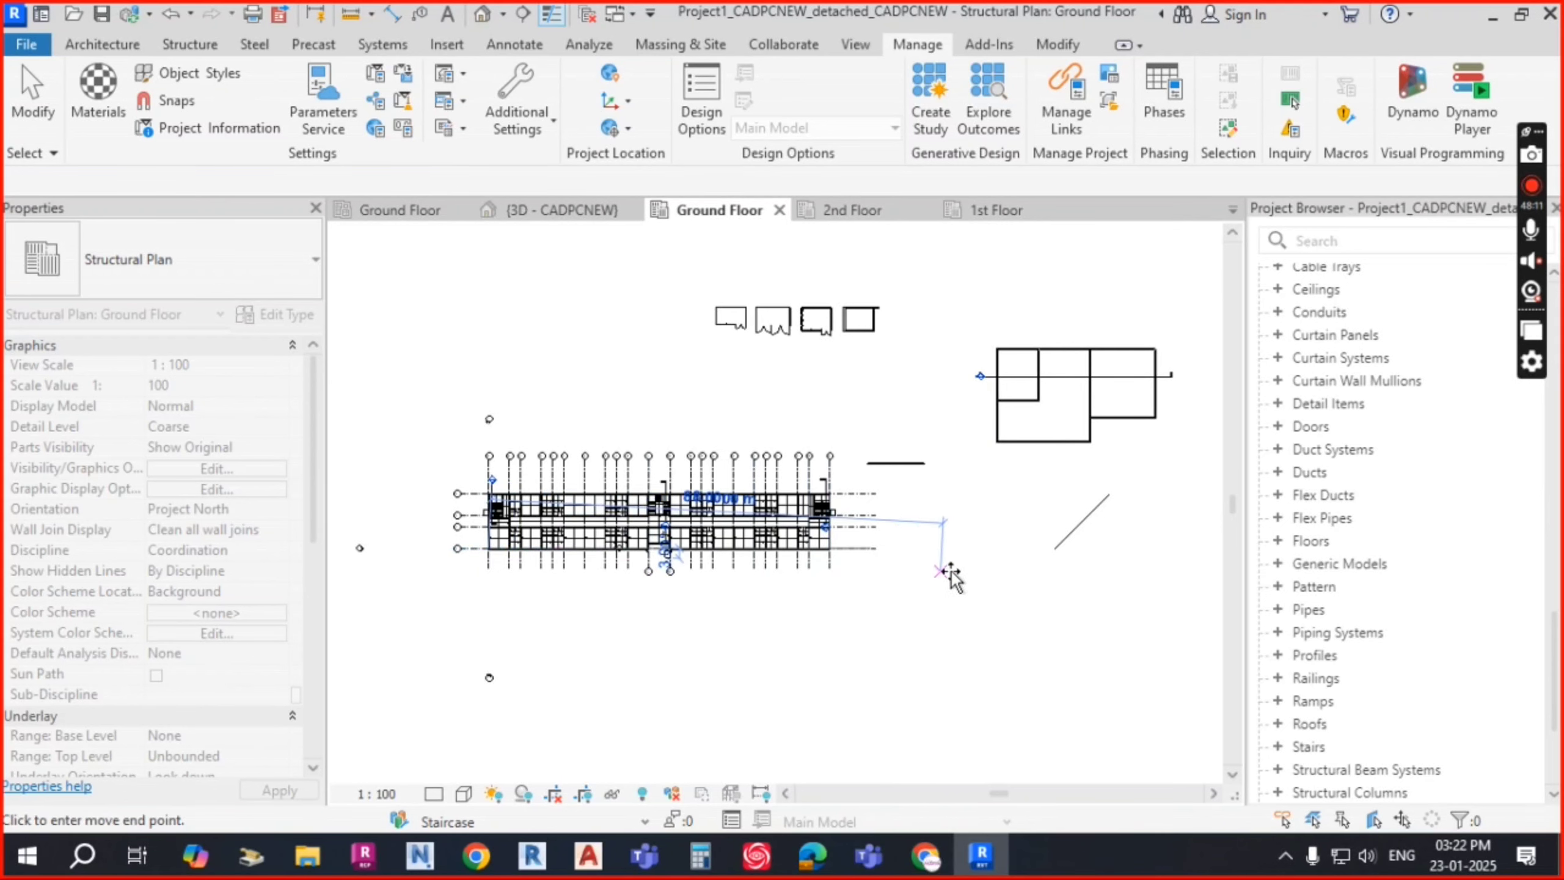
pyautogui.click(1053, 547)
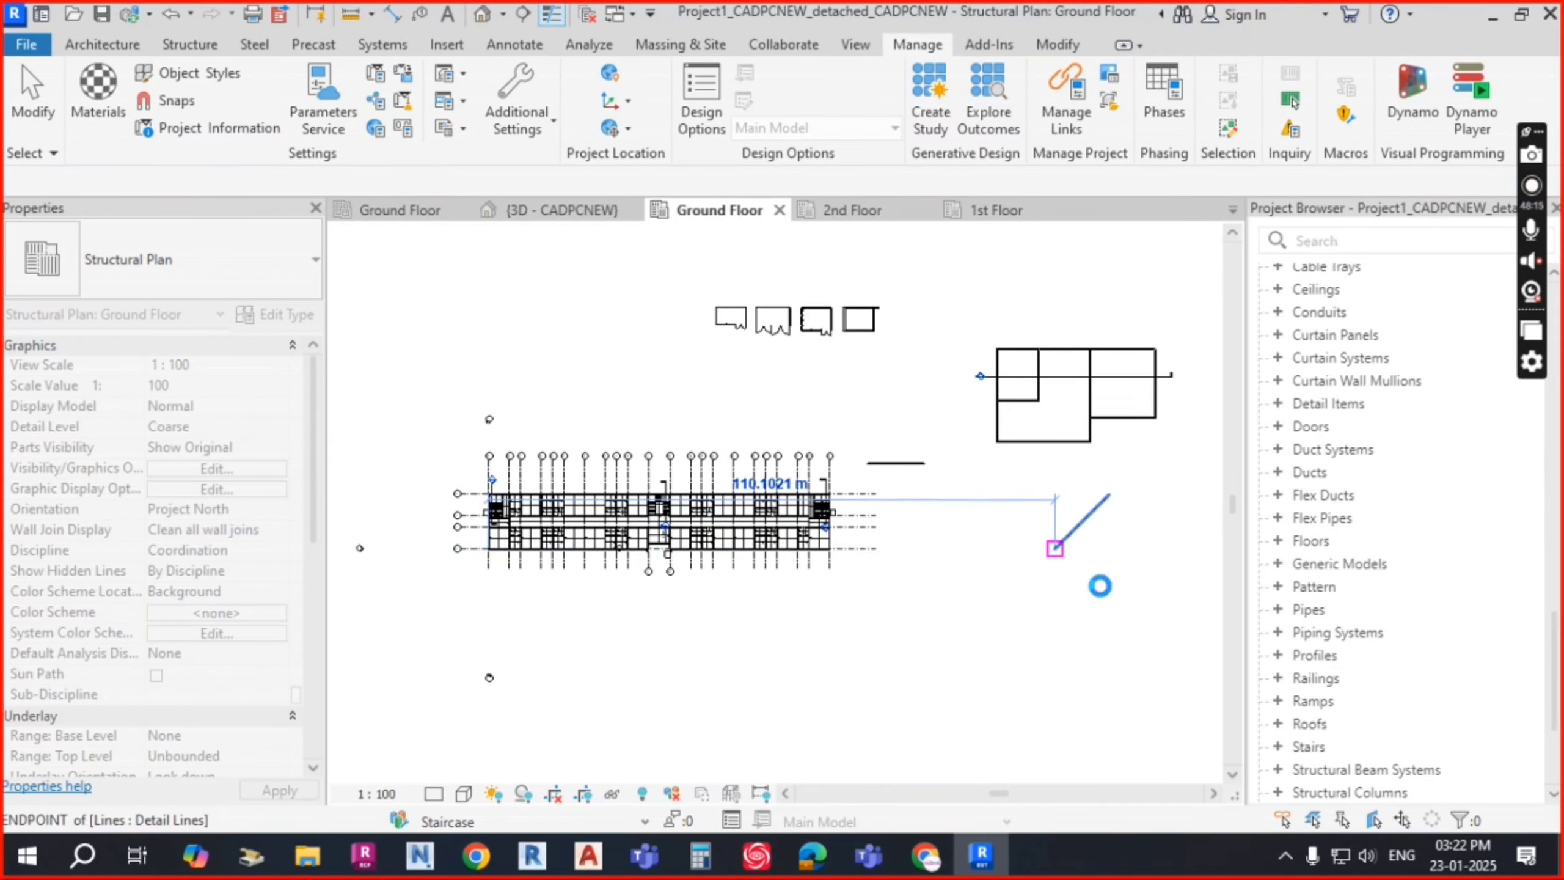
# Step: Examine the gridded building's position relative to the detail line and its grids in the structural plan
pyautogui.scroll(-3, 652, 486)
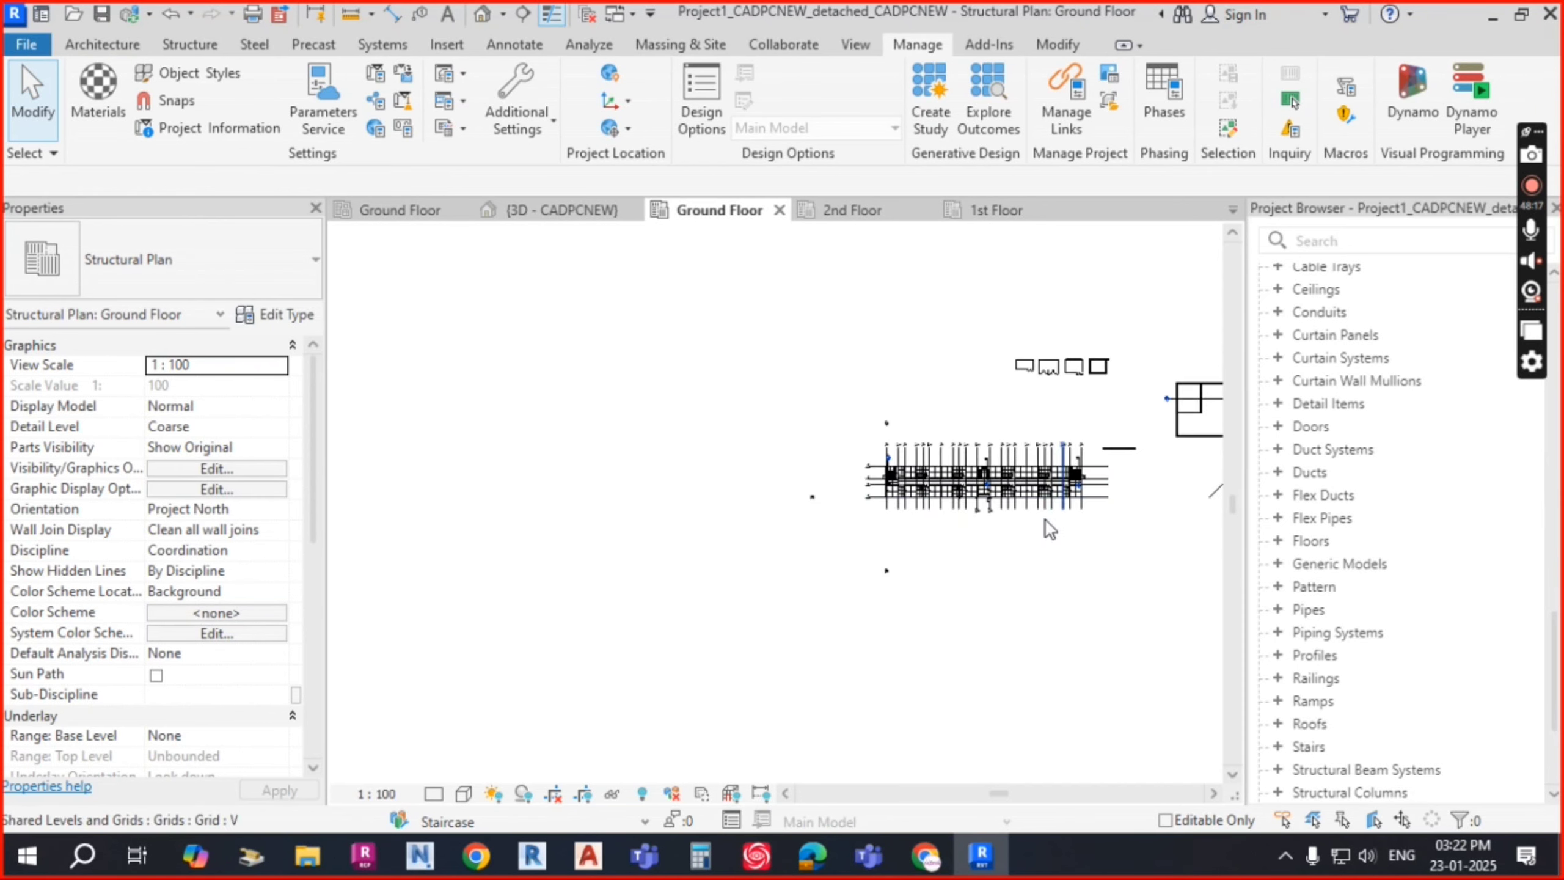
pyautogui.moveTo(1045, 520); pyautogui.dragTo(734, 526, button='middle')
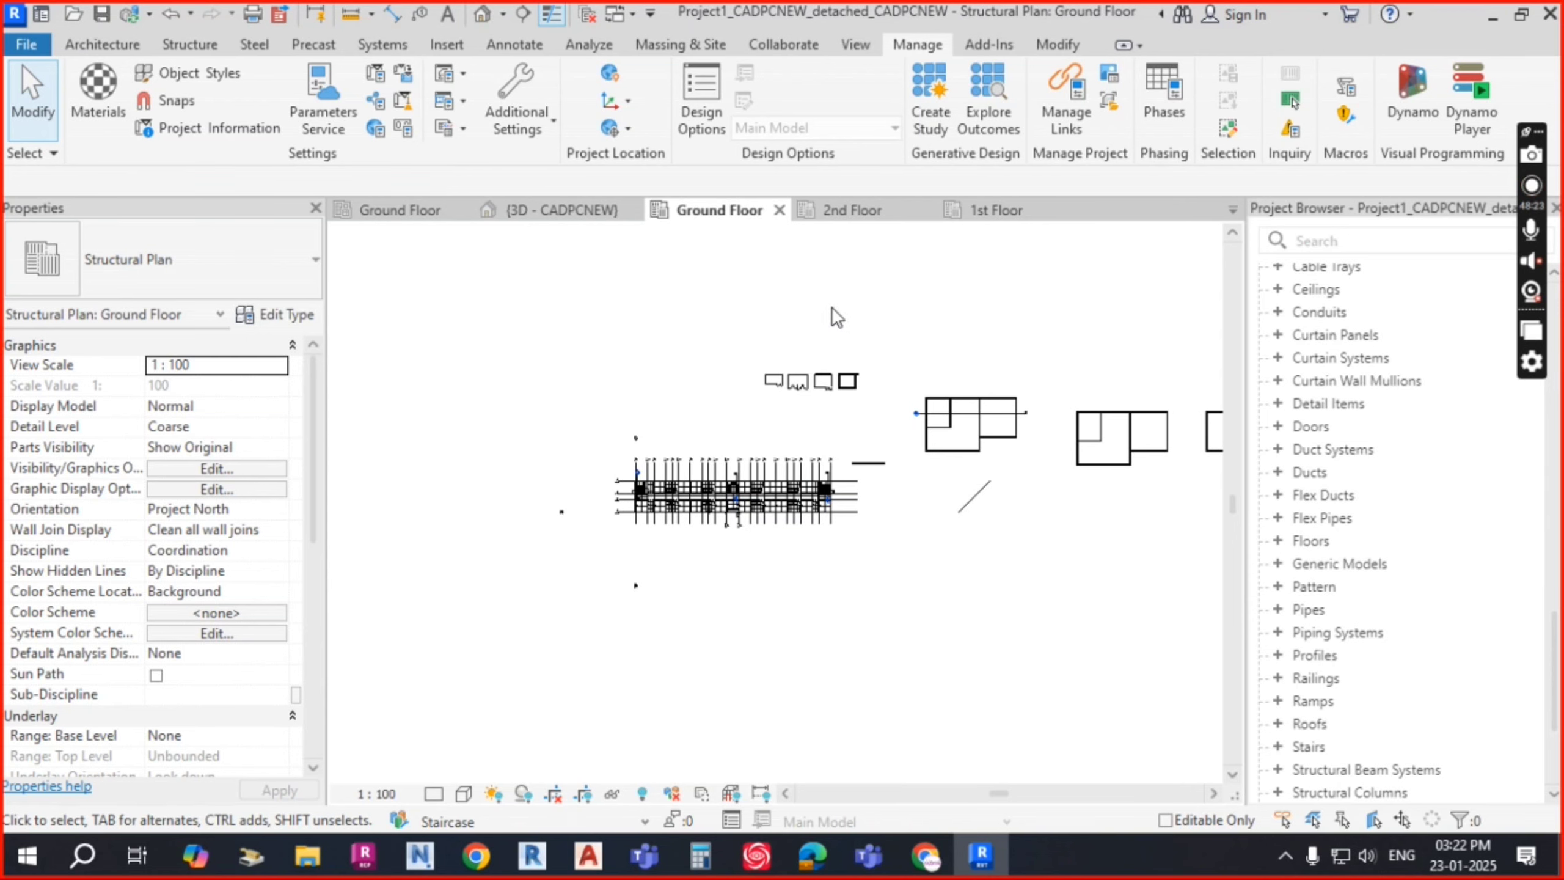
pyautogui.scroll(3, 714, 499)
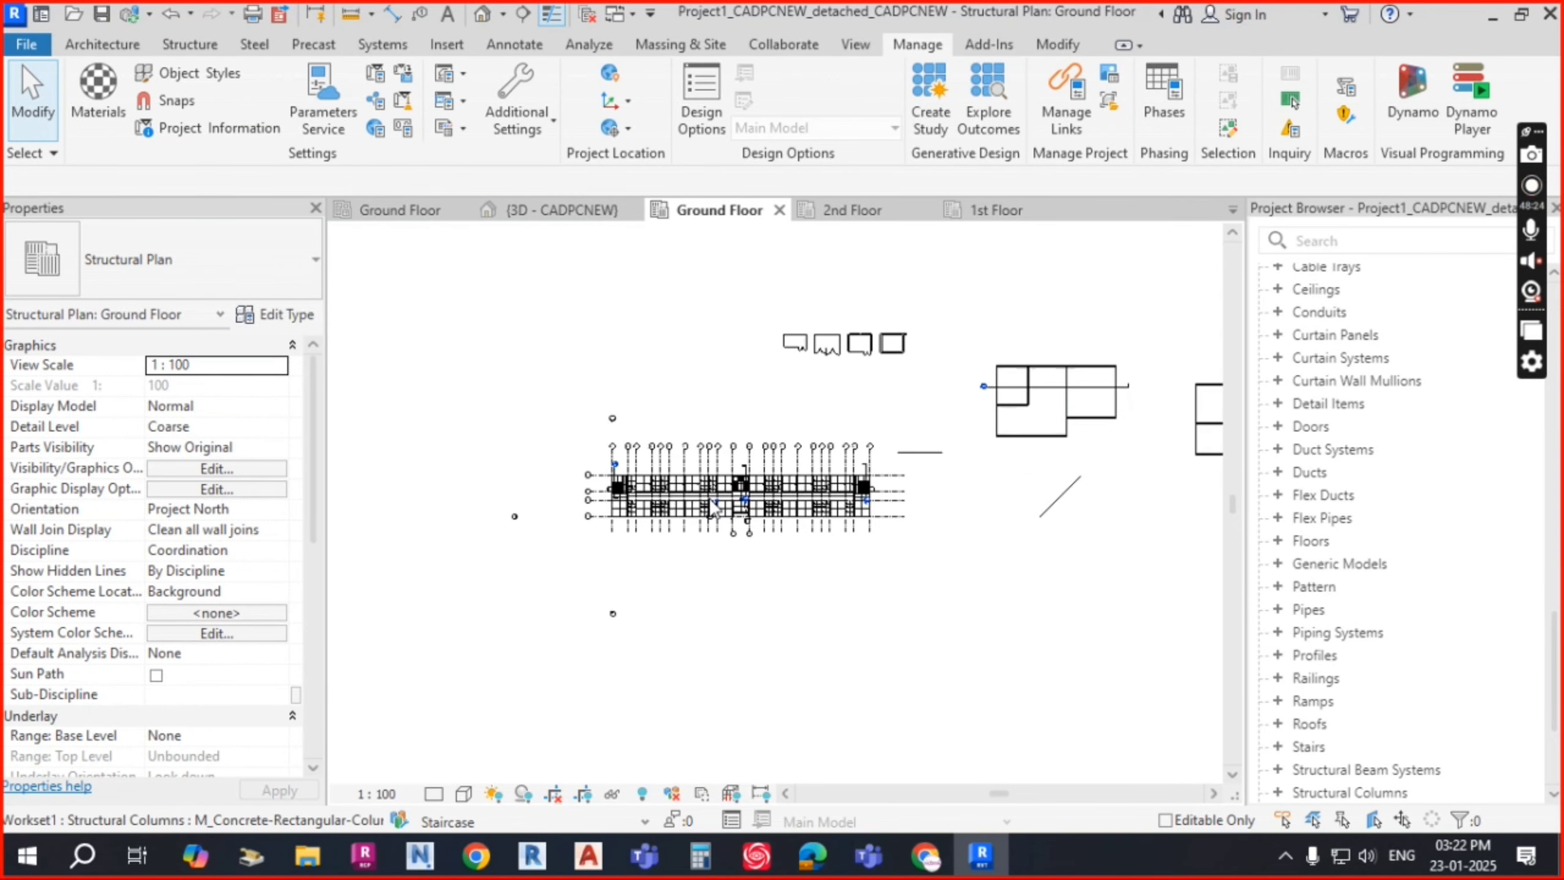
pyautogui.scroll(4, 615, 439)
pyautogui.moveTo(883, 467); pyautogui.dragTo(925, 462, button='middle')
pyautogui.scroll(-1, 848, 396)
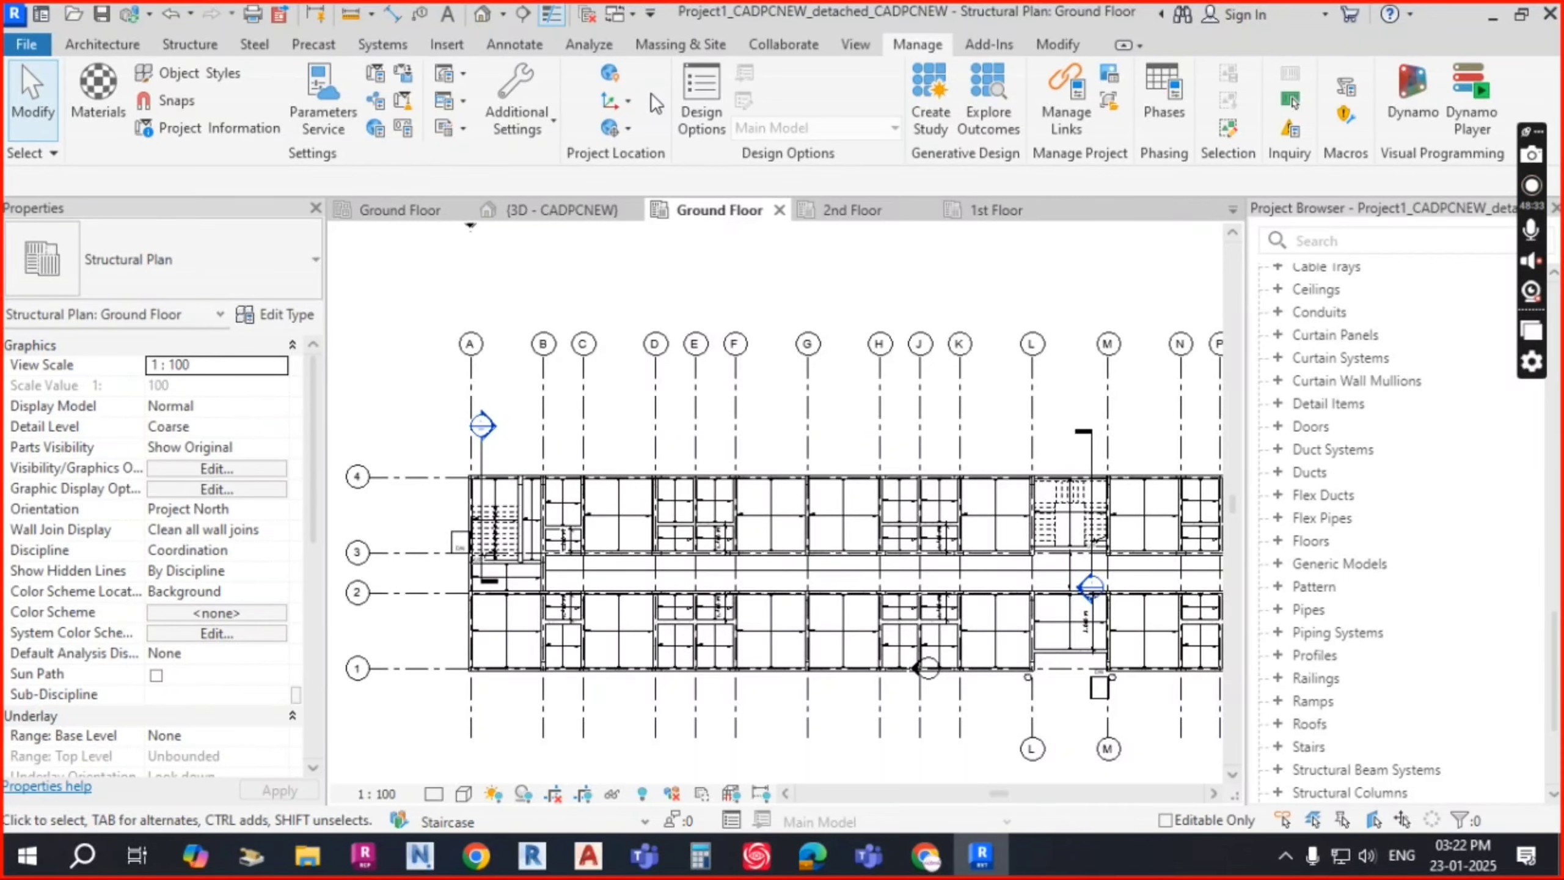
# Step: Mirror the whole project North to South about the East-West axis, accepting the overlapping gridline warnings
pyautogui.scroll(-4, 846, 431)
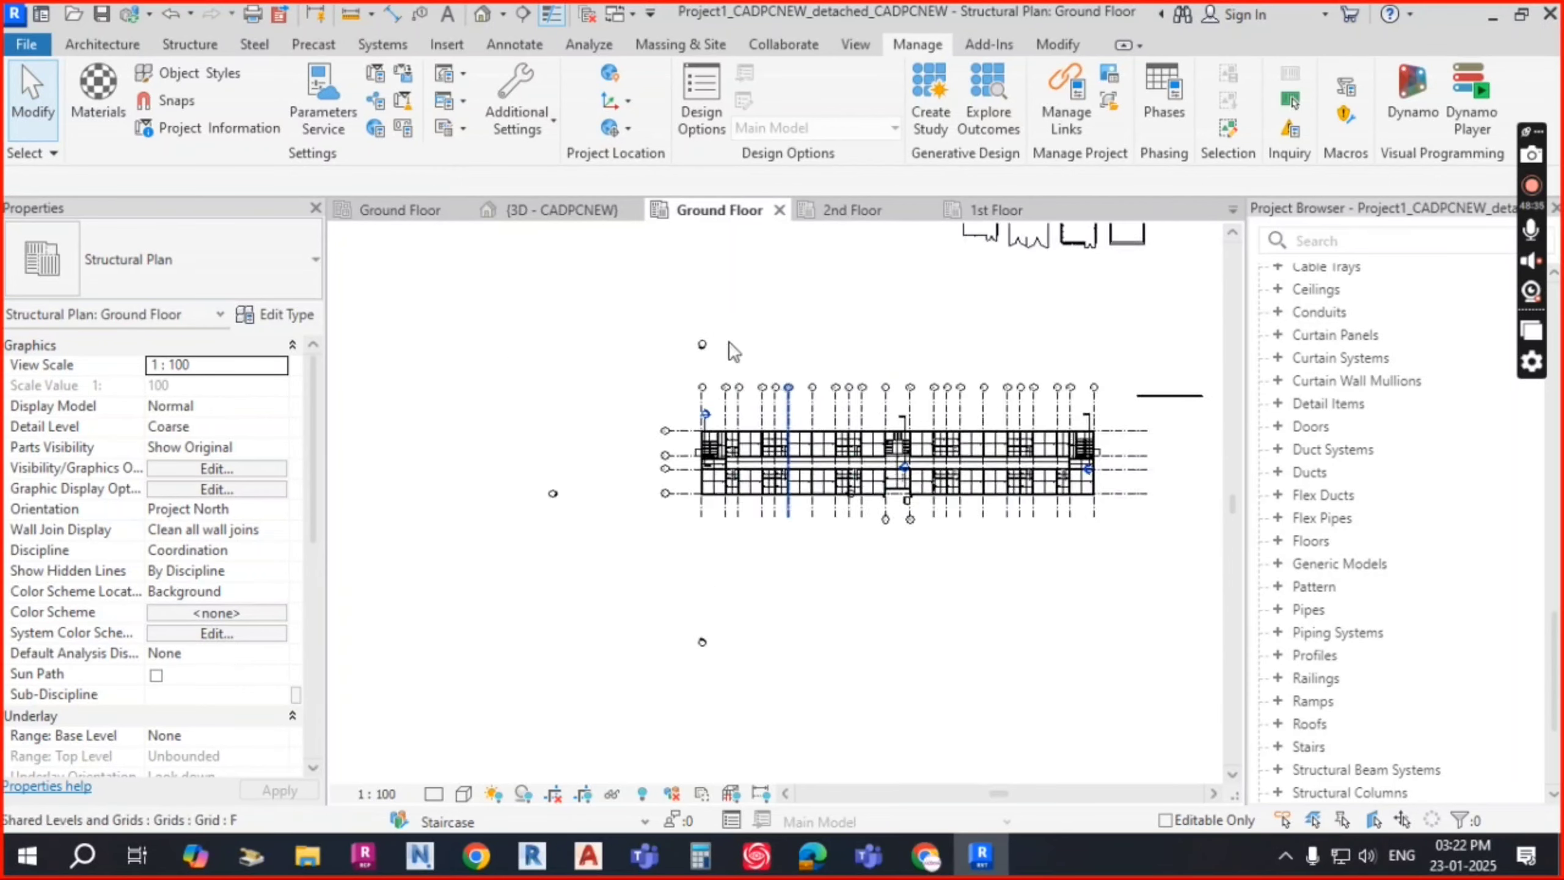
pyautogui.scroll(-1, 738, 360)
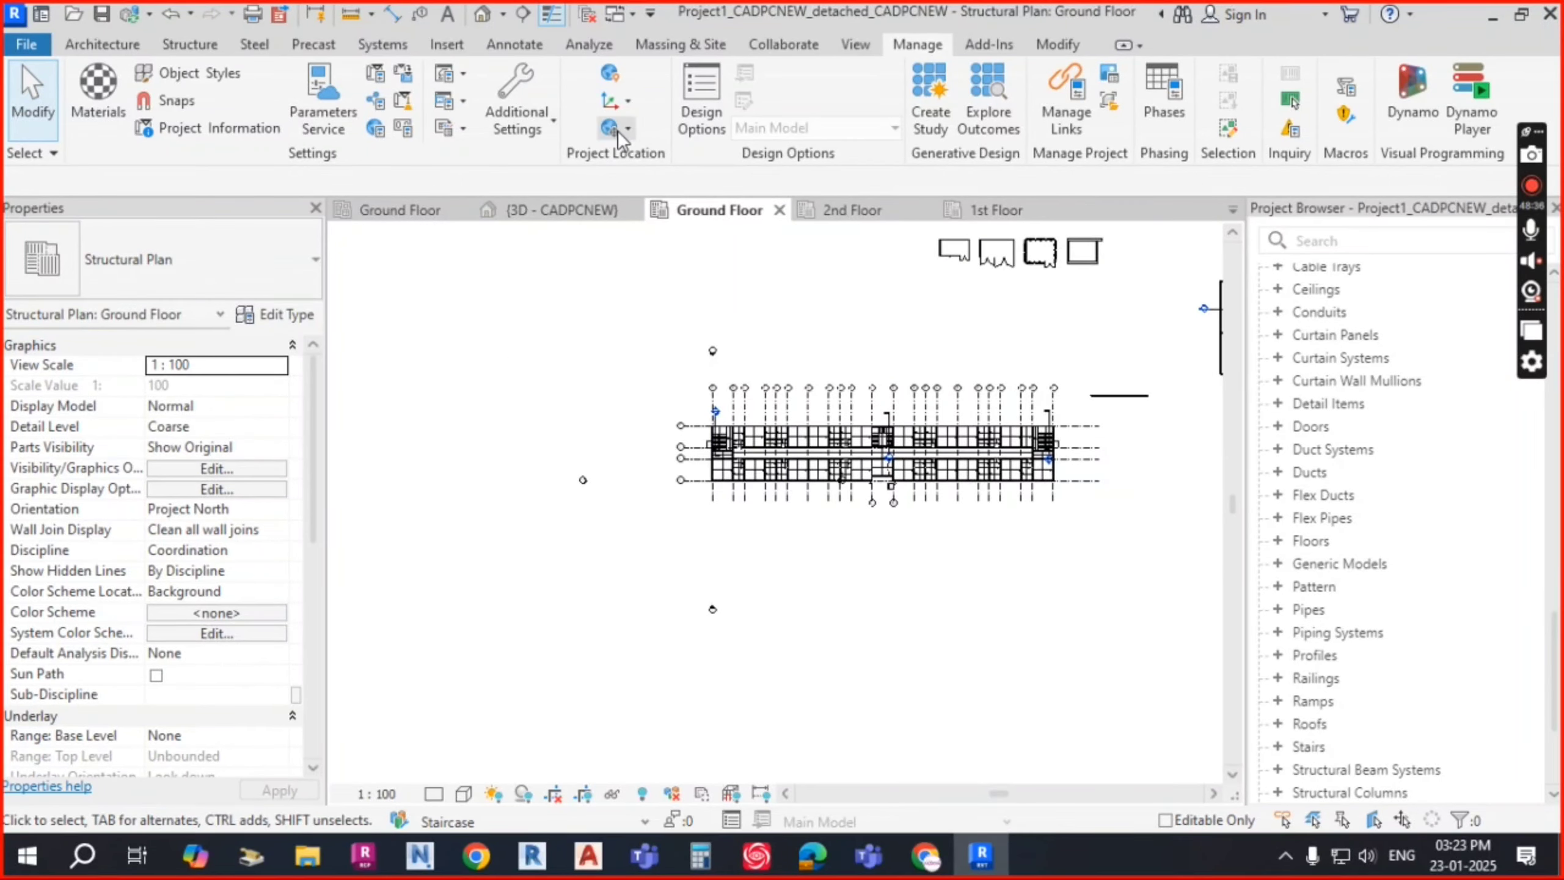
pyautogui.click(618, 128)
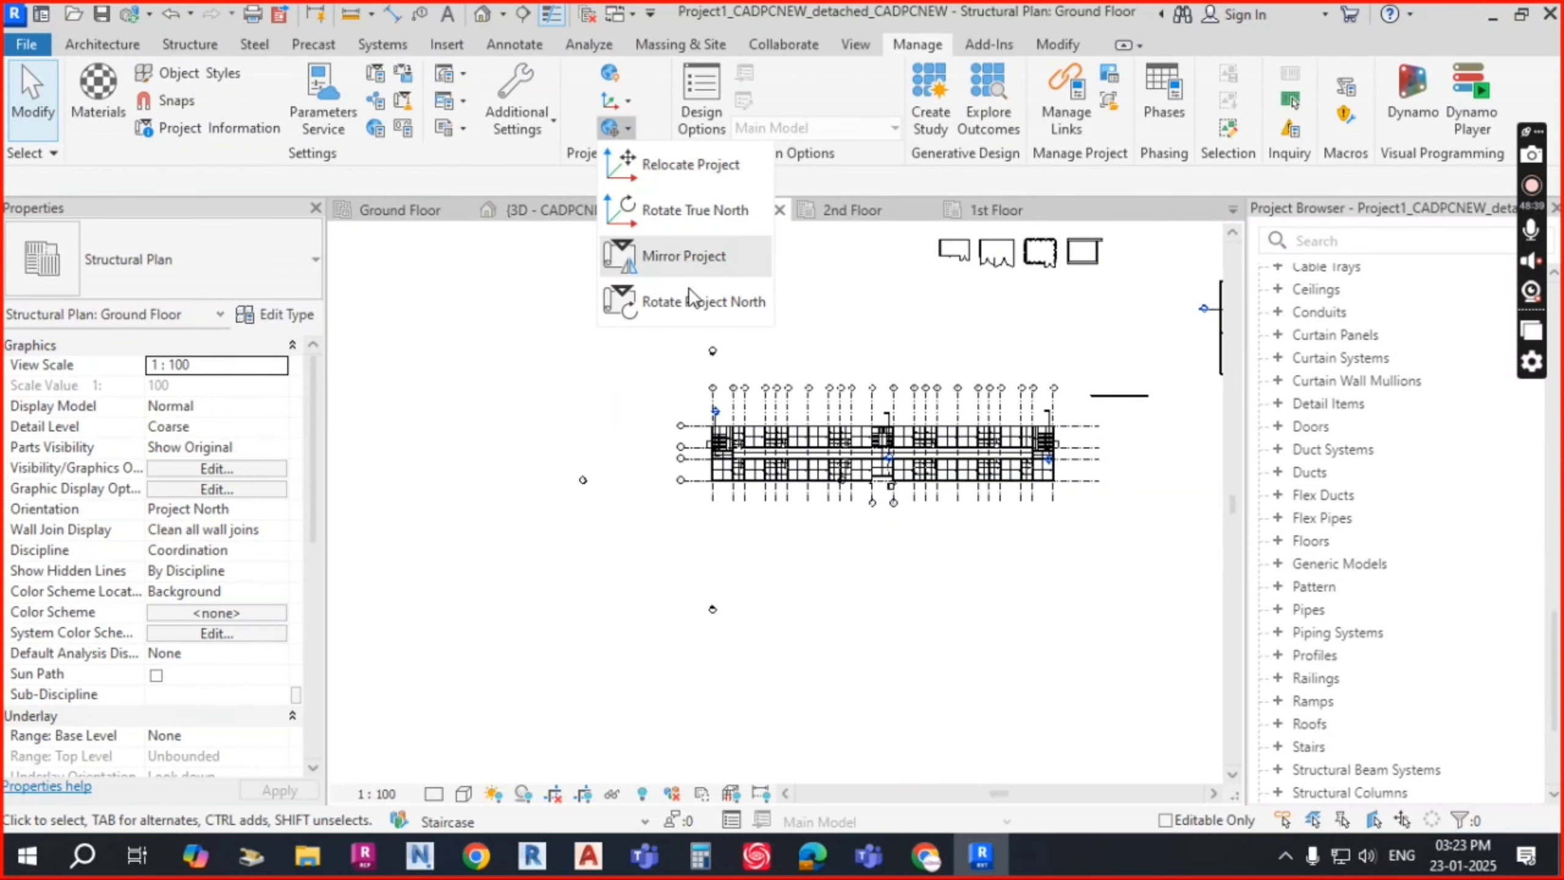
pyautogui.click(697, 254)
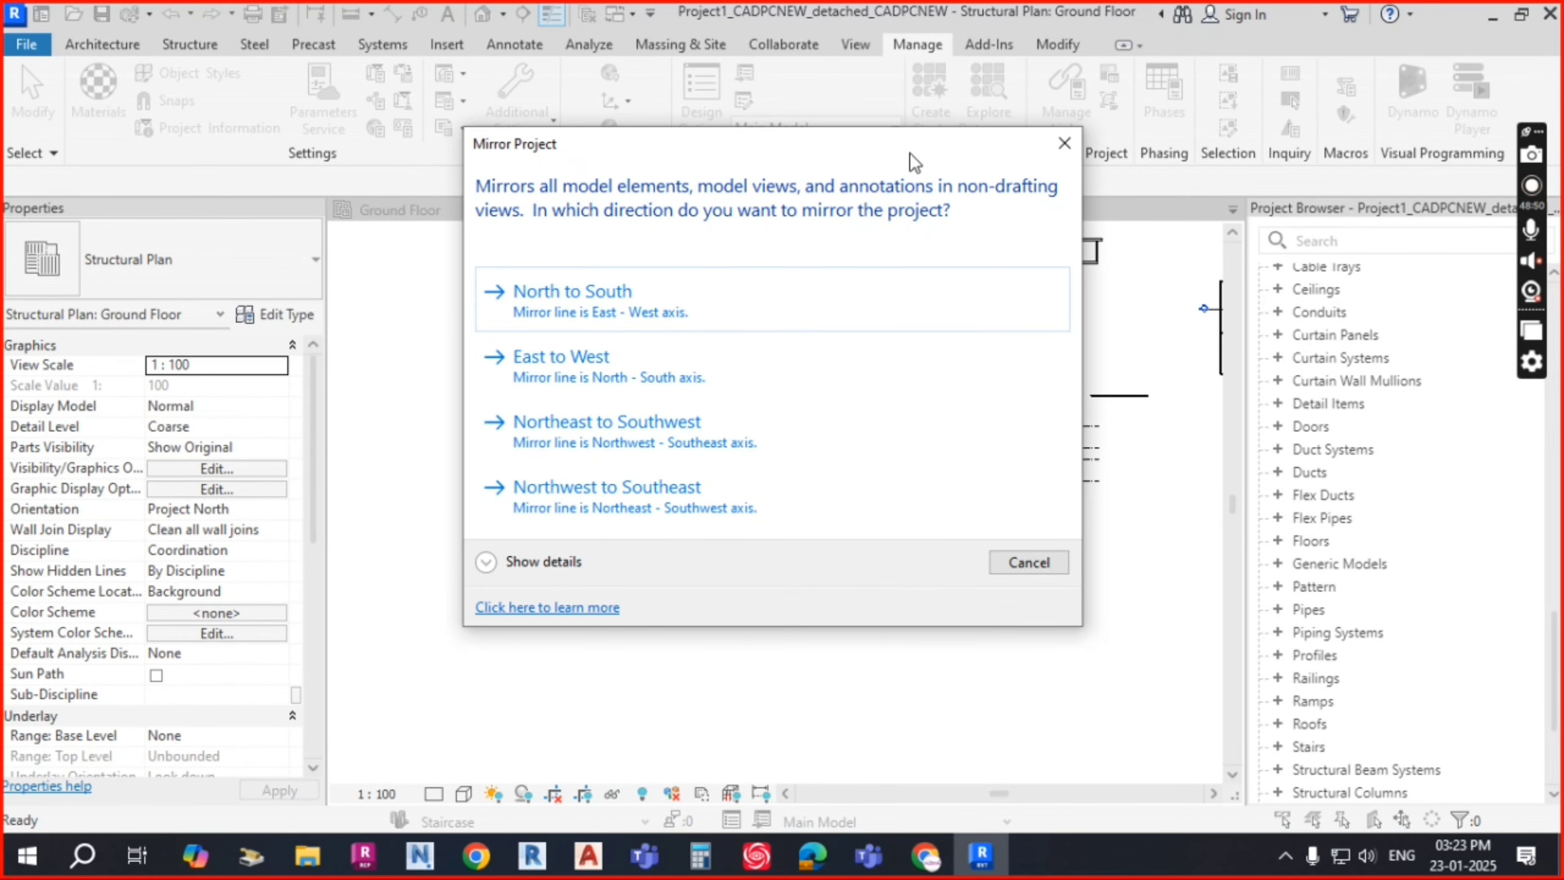
pyautogui.moveTo(913, 161); pyautogui.dragTo(813, 182)
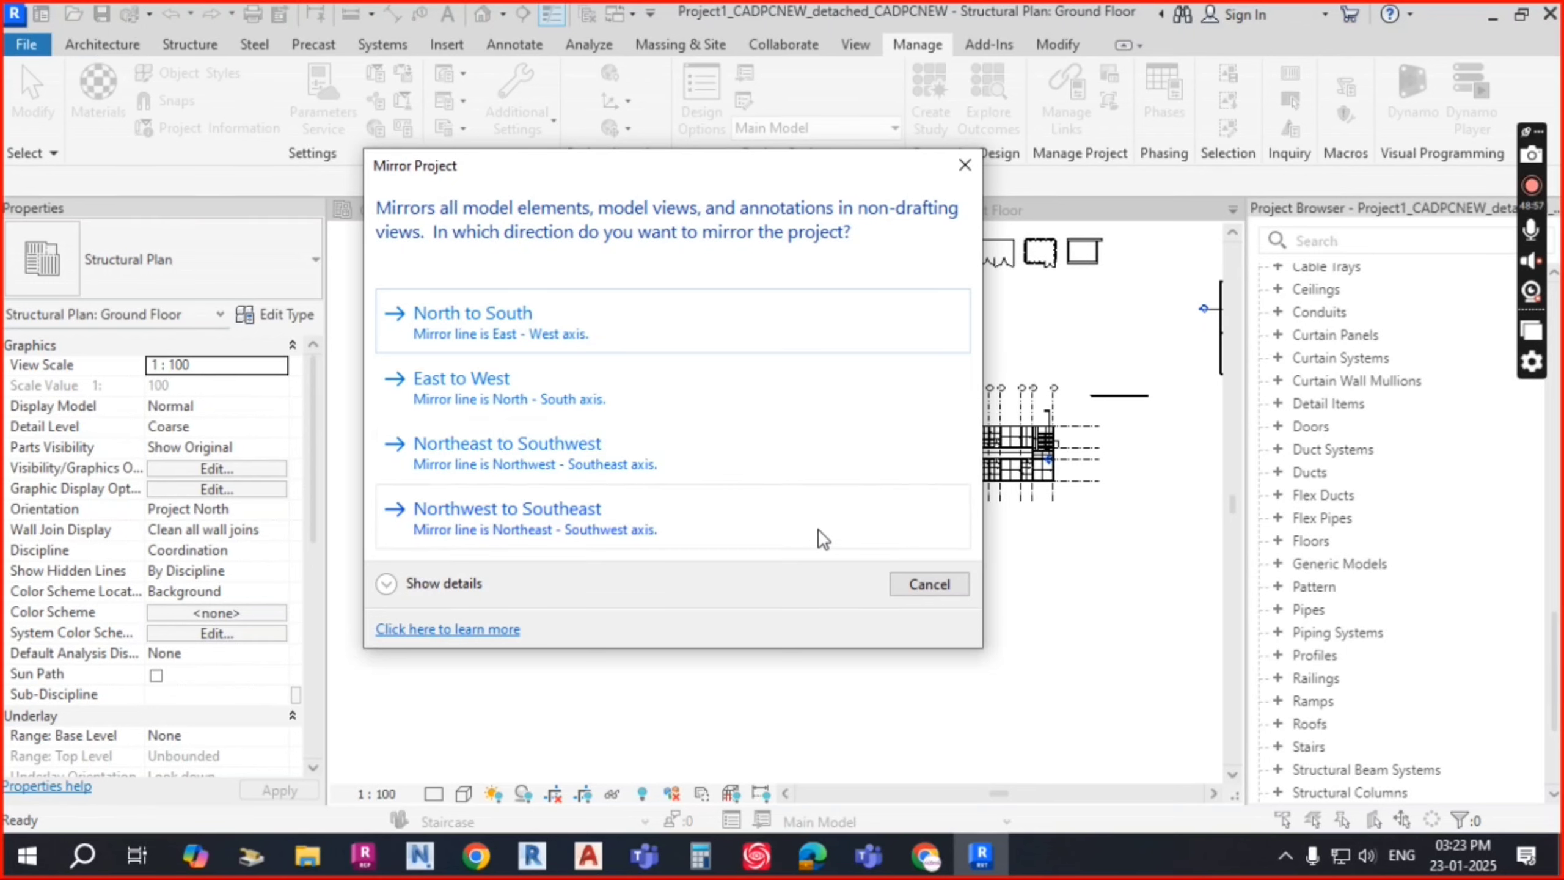
pyautogui.click(515, 331)
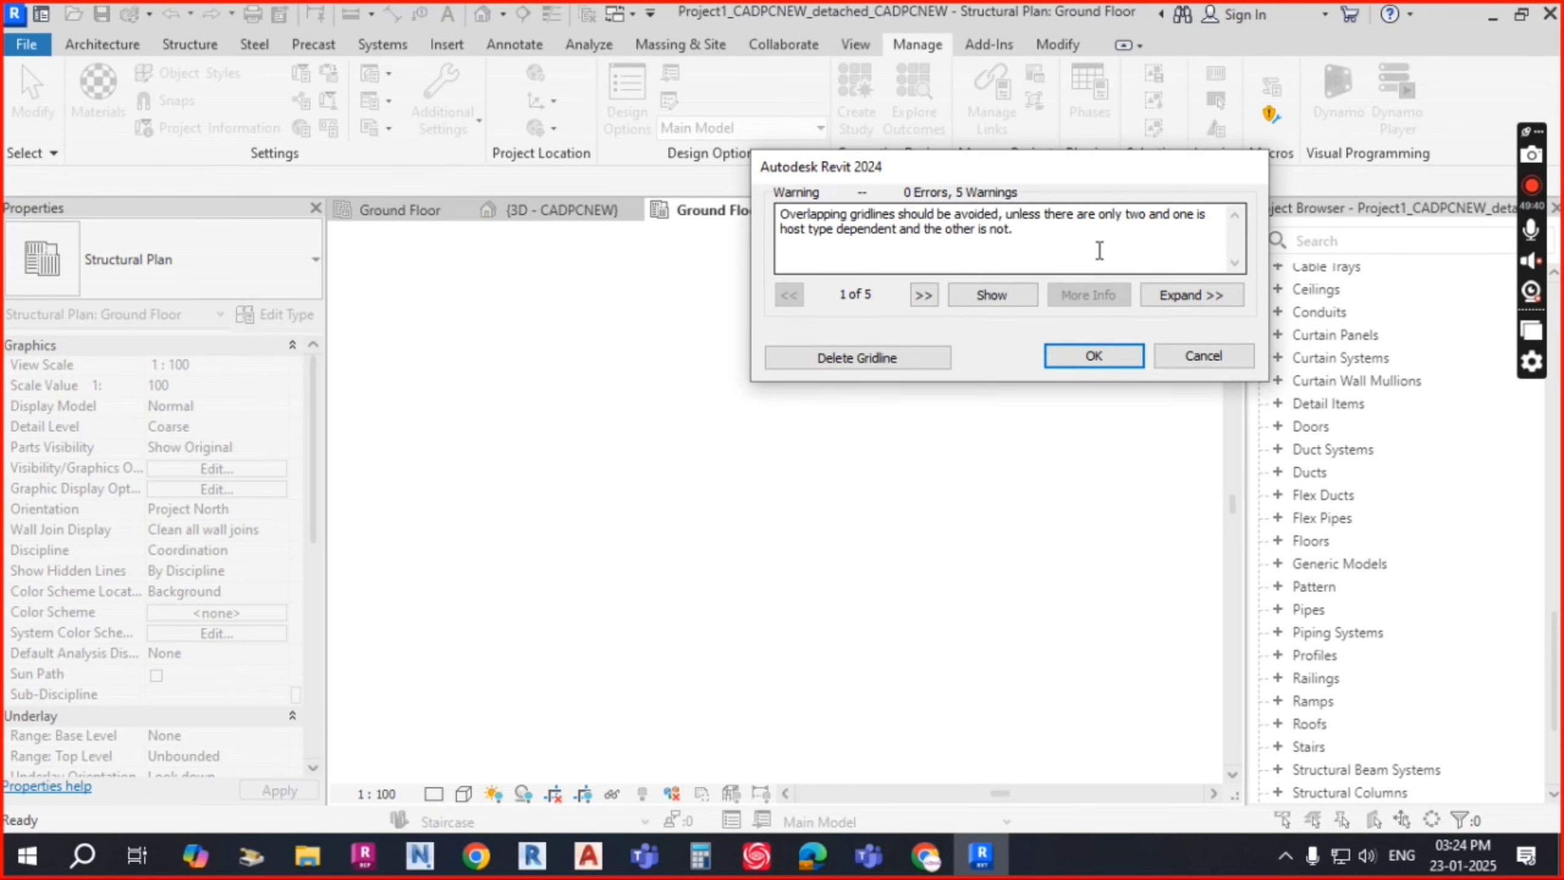
pyautogui.moveTo(1054, 182); pyautogui.dragTo(973, 210)
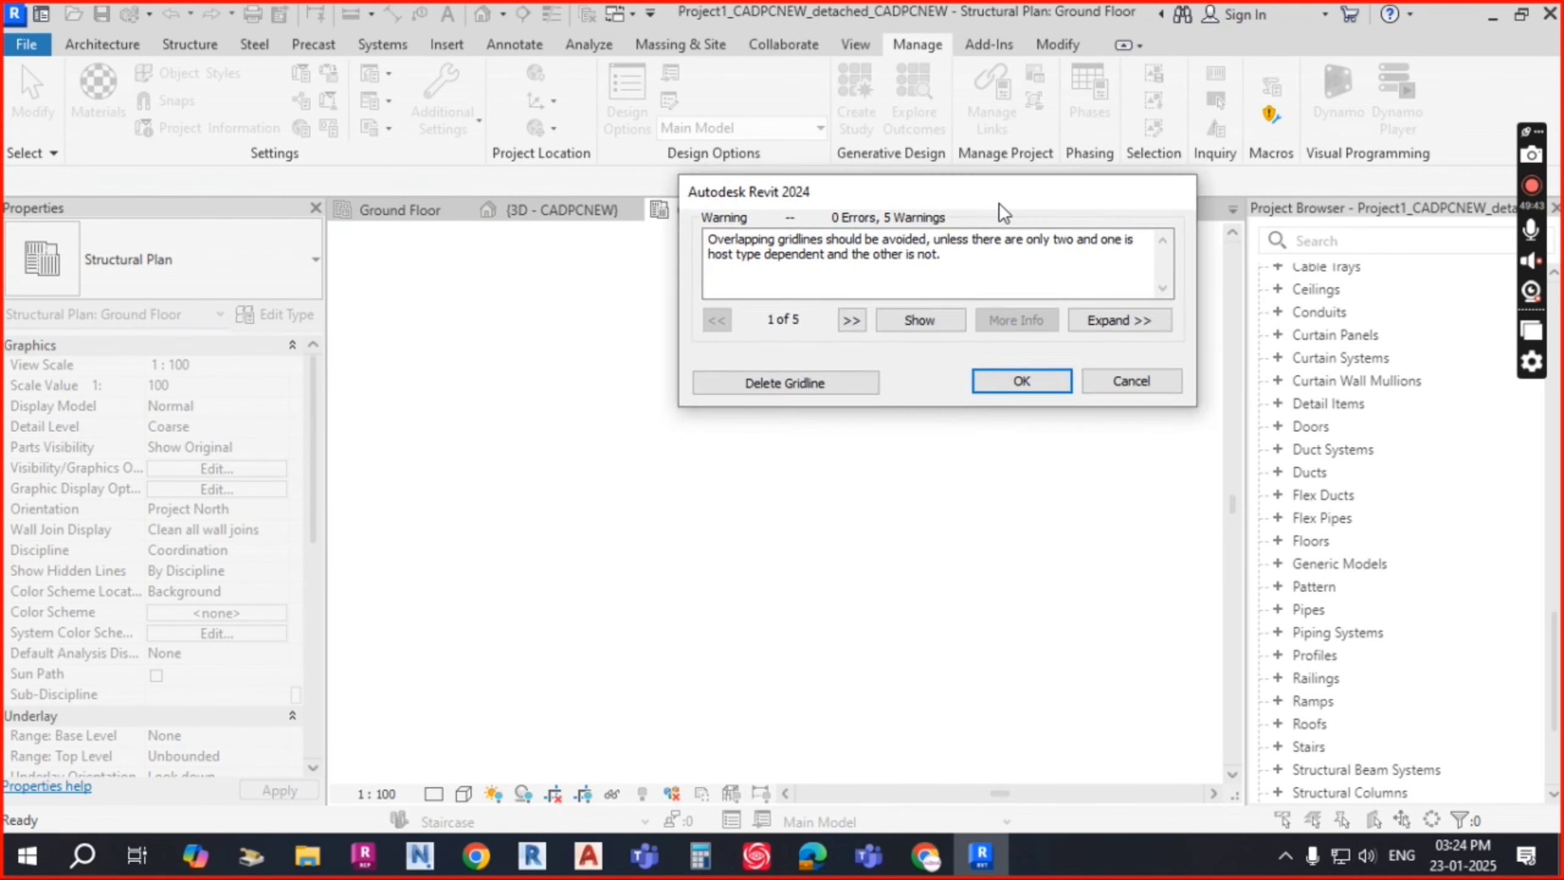
pyautogui.click(1026, 380)
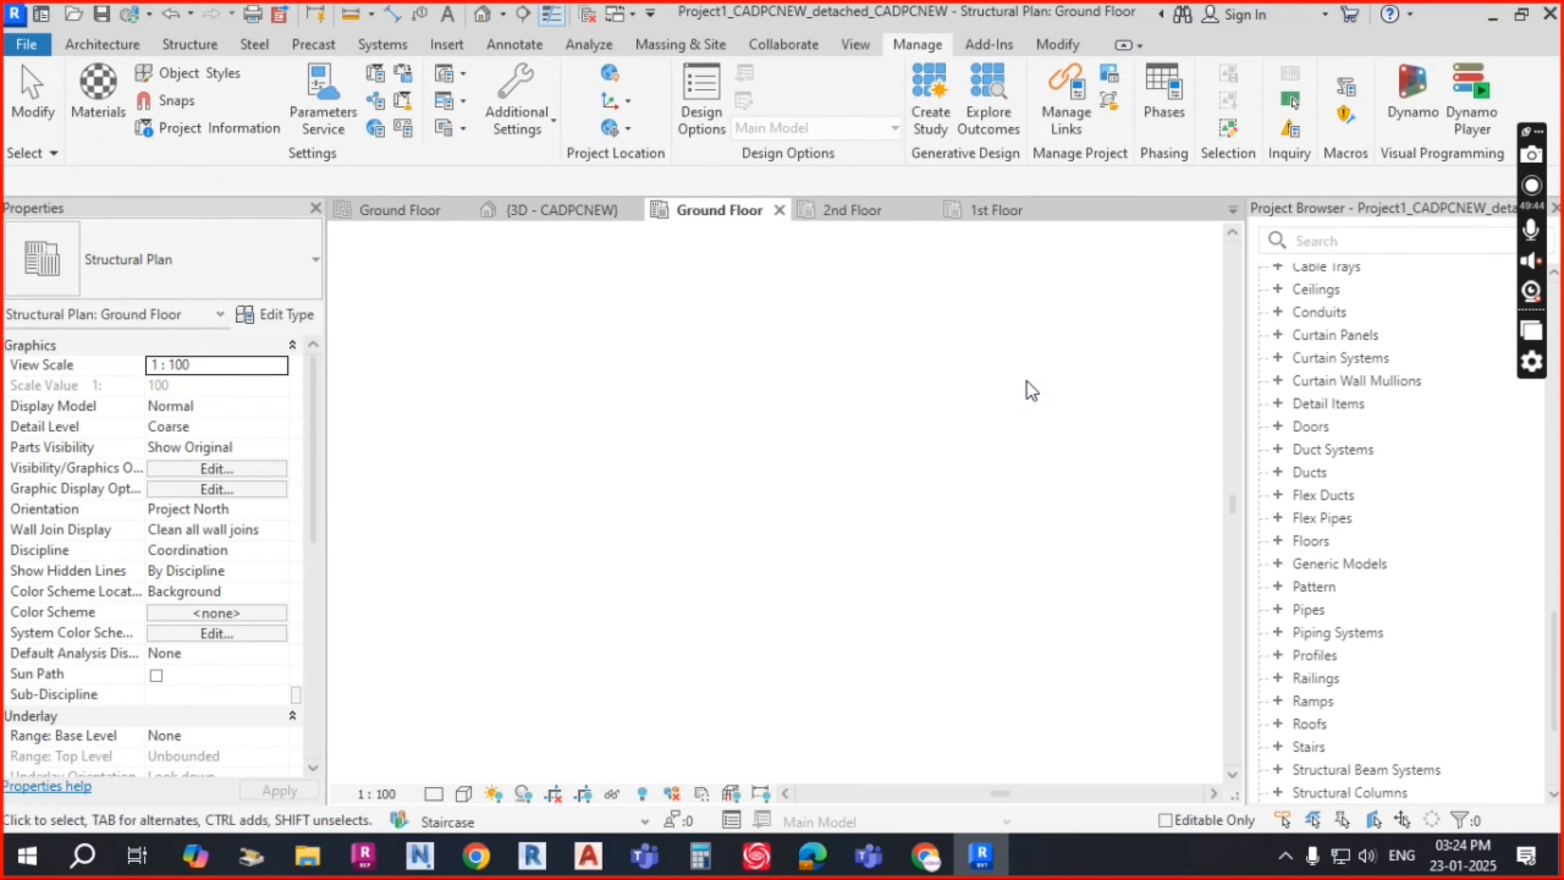
# Step: Examine the mirrored building, its grids, the diagonal detail line and the surrounding outlines in the Ground Floor structural plan
pyautogui.scroll(-5, 802, 469)
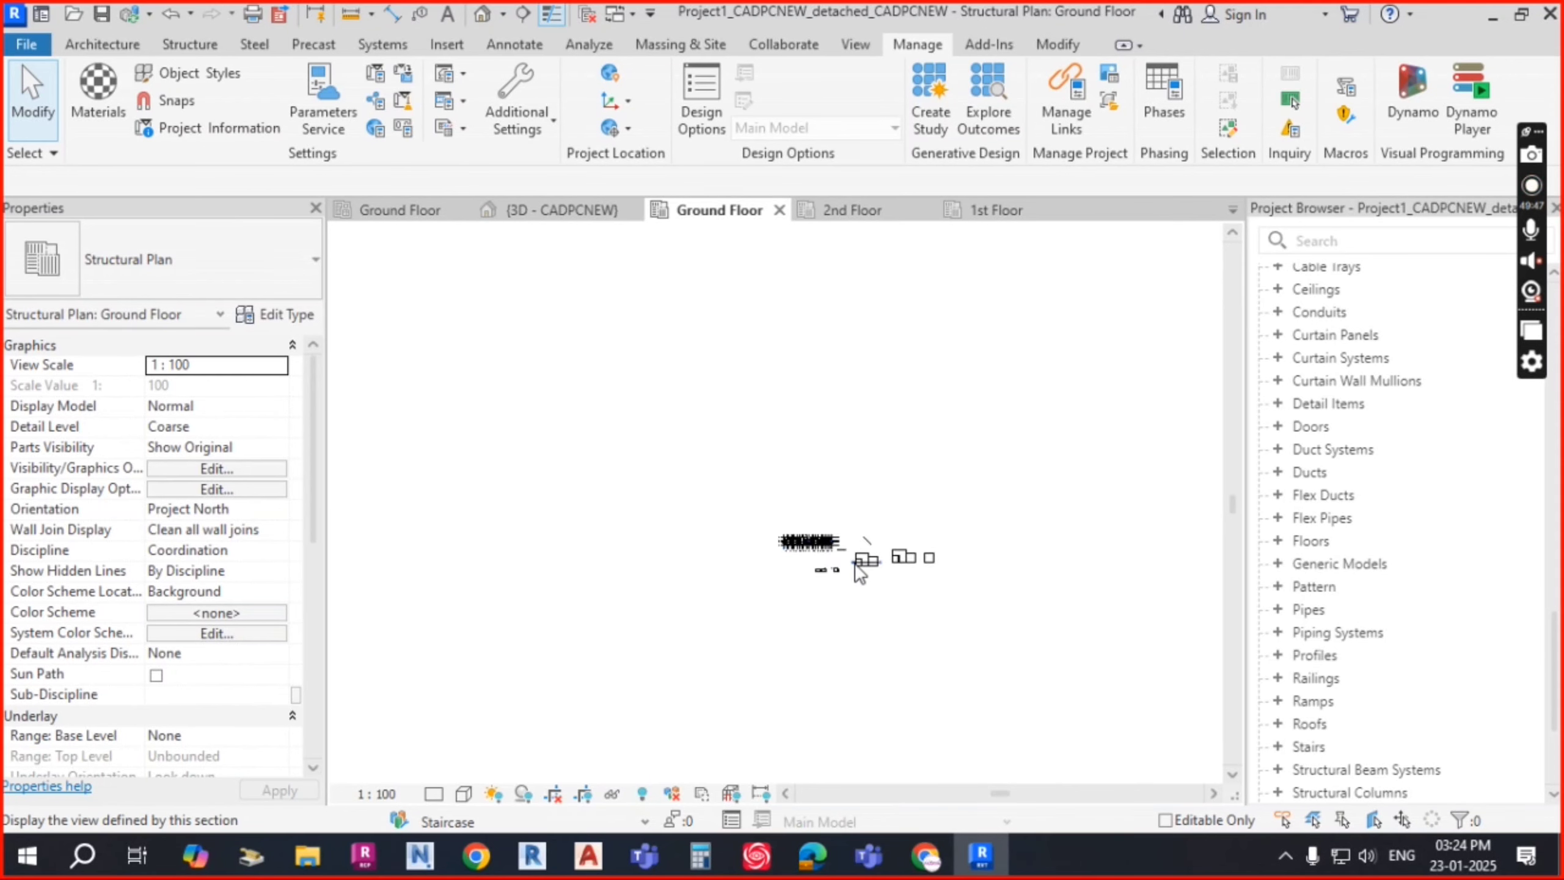
pyautogui.scroll(4, 859, 552)
pyautogui.scroll(5, 834, 524)
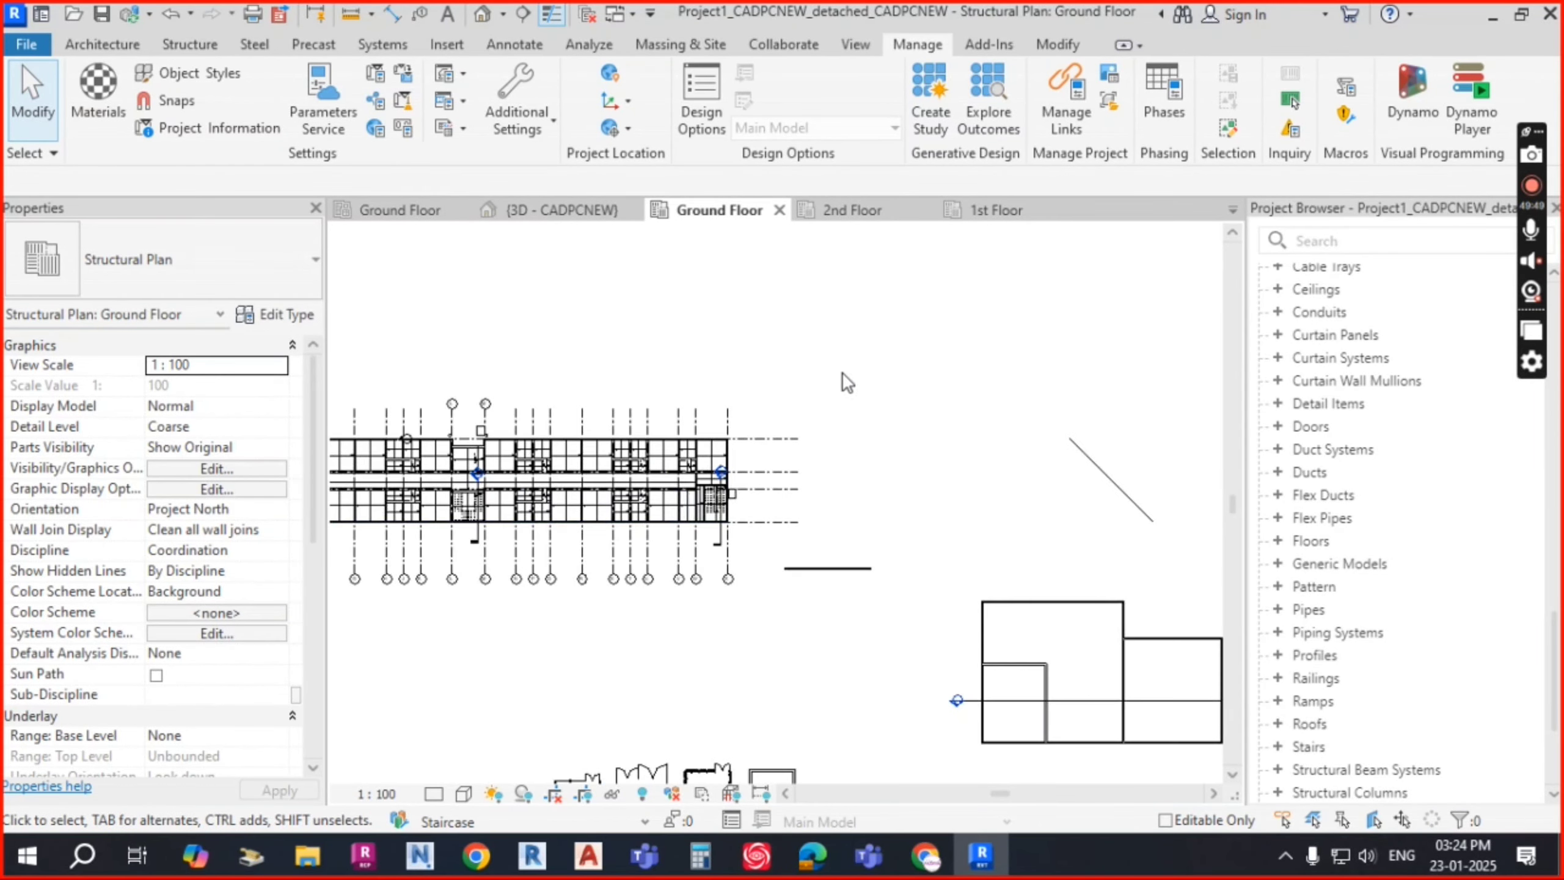
pyautogui.scroll(-6, 726, 345)
pyautogui.moveTo(747, 326); pyautogui.dragTo(740, 356, button='middle')
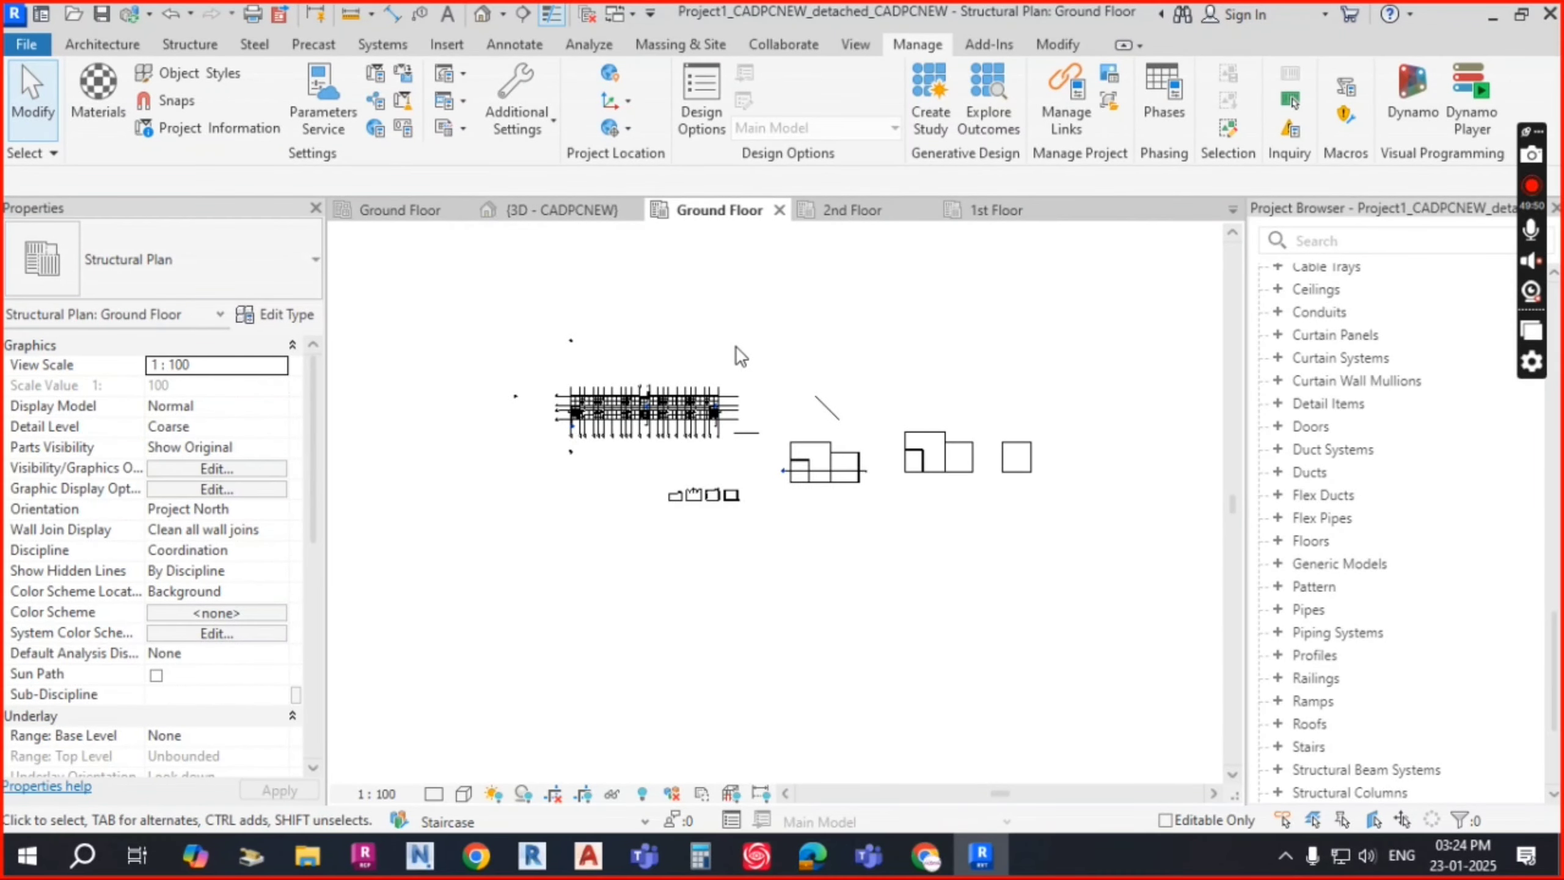
pyautogui.scroll(2, 592, 377)
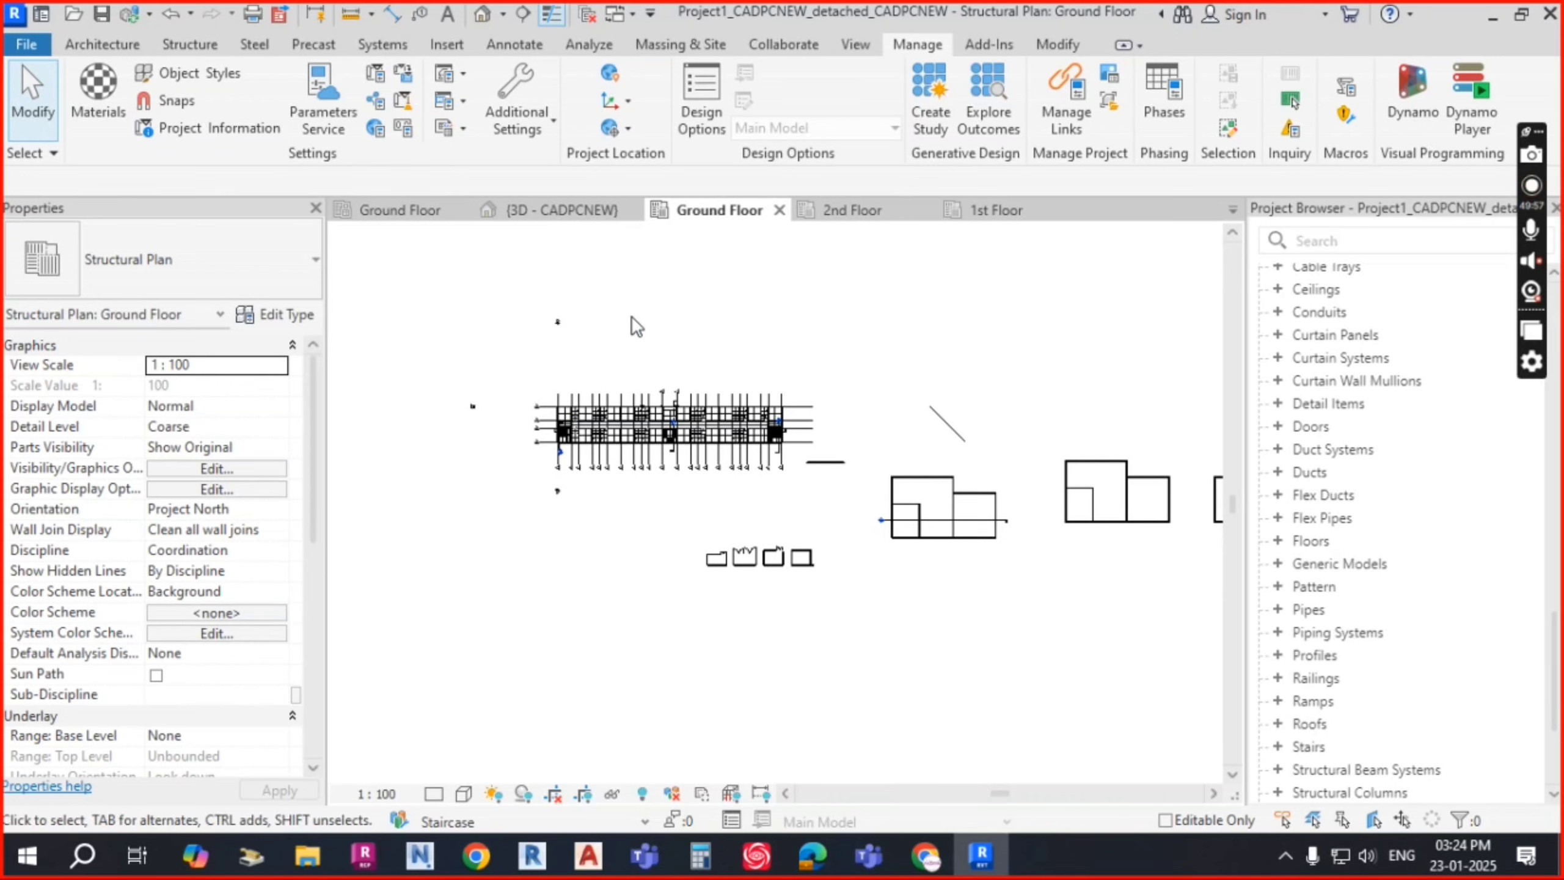
pyautogui.scroll(-3, 822, 364)
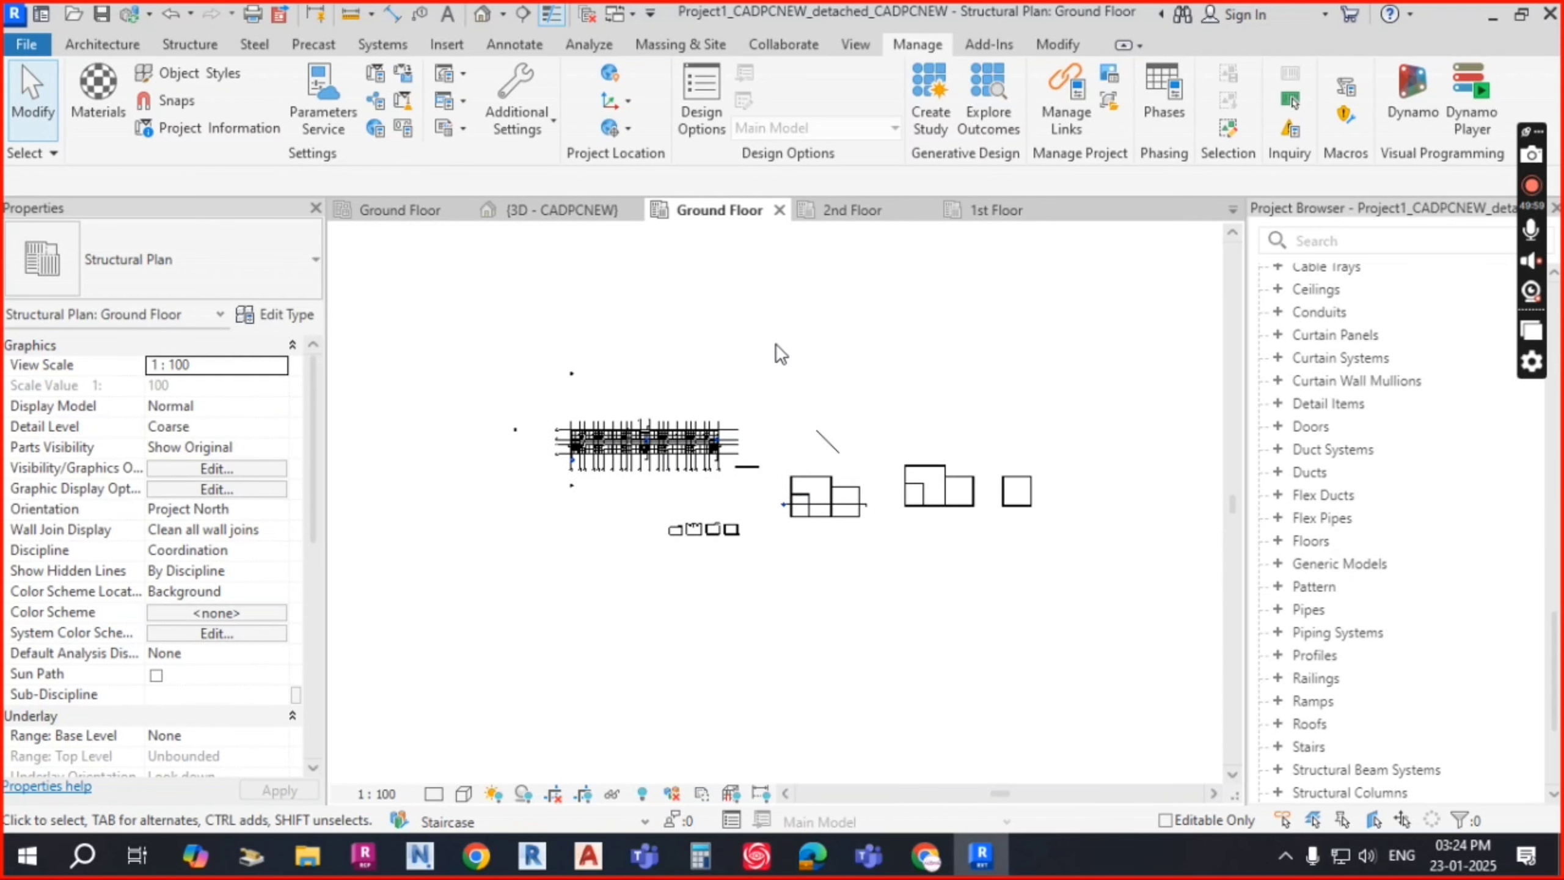
pyautogui.scroll(1, 729, 398)
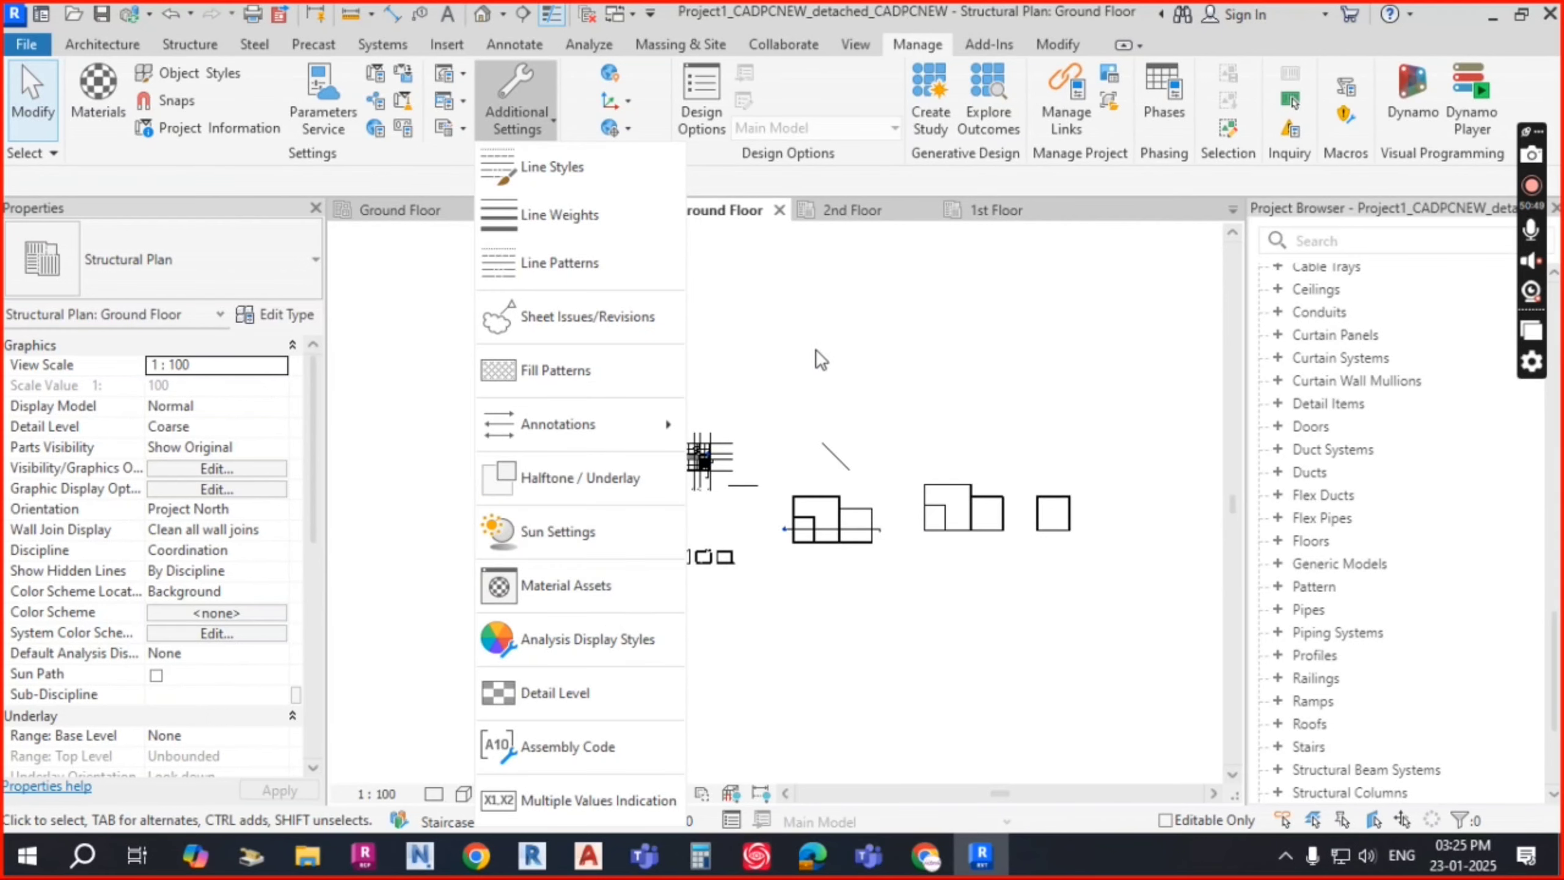
pyautogui.click(822, 379)
pyautogui.scroll(-2, 724, 378)
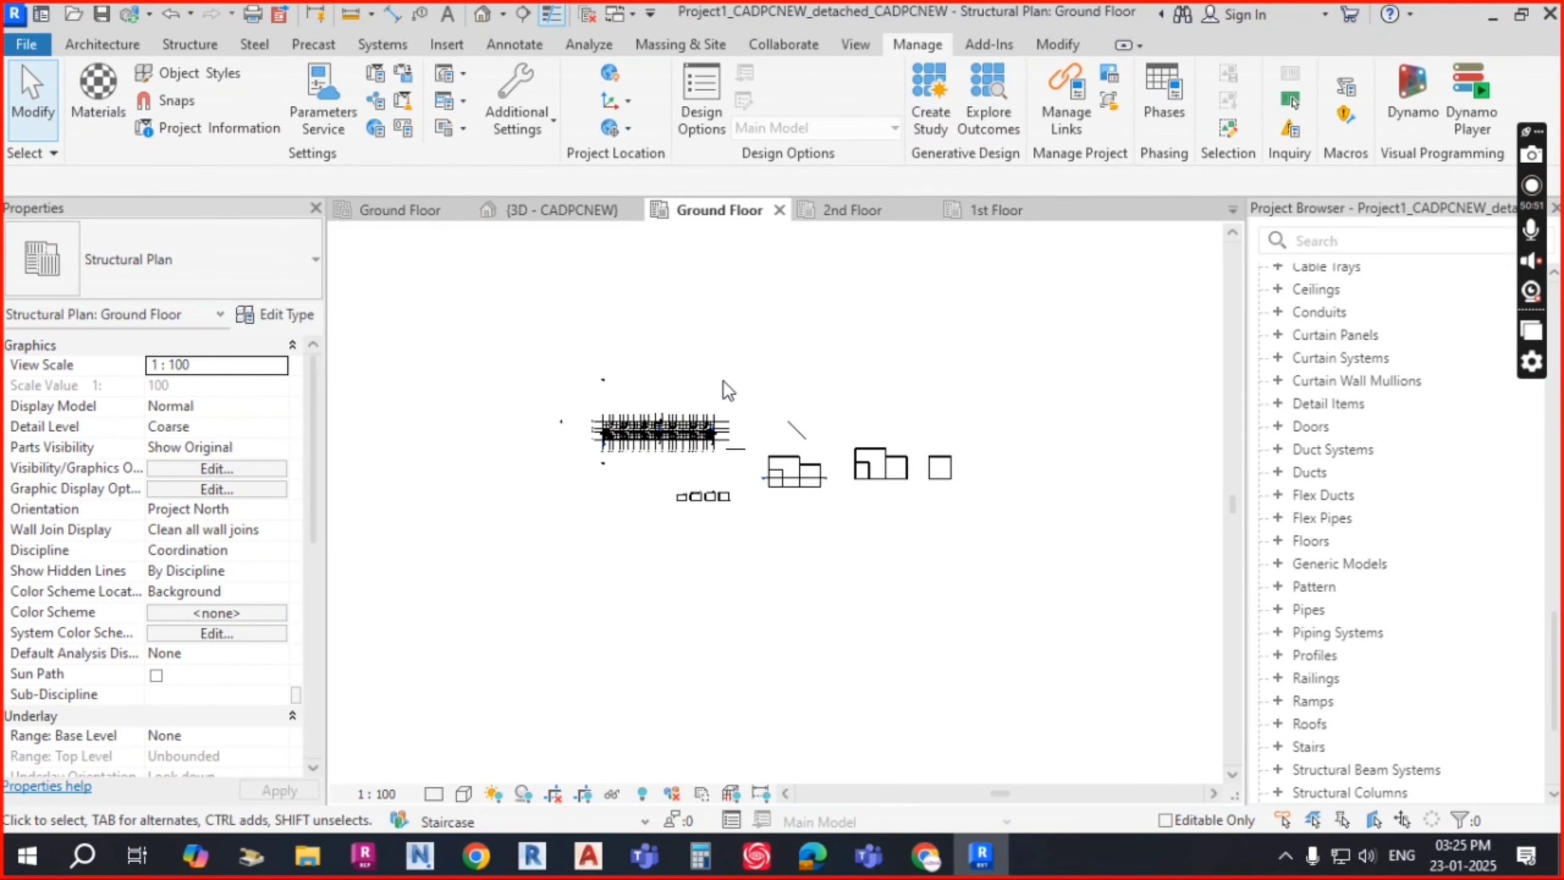